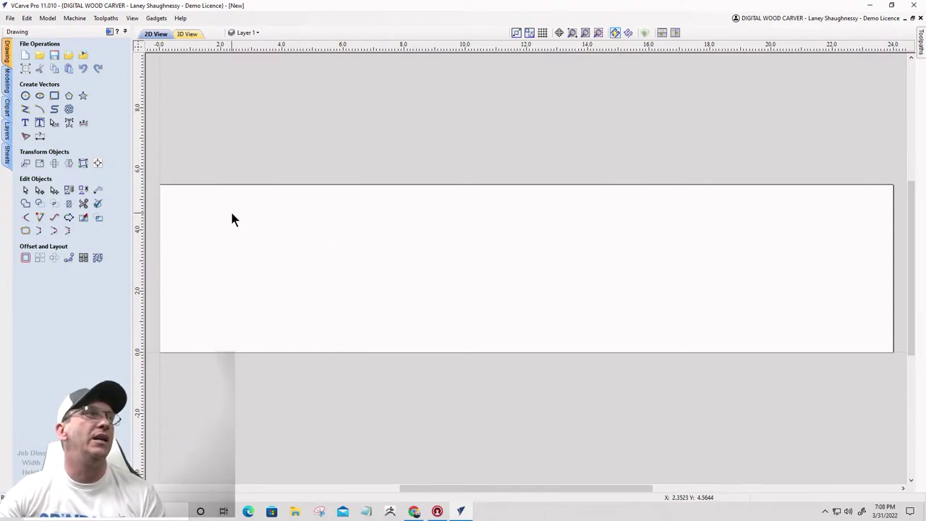
Step: Add a new layer named Layer 2 and make Layer 1 the active layer again
left_click(257, 36)
left_click(267, 127)
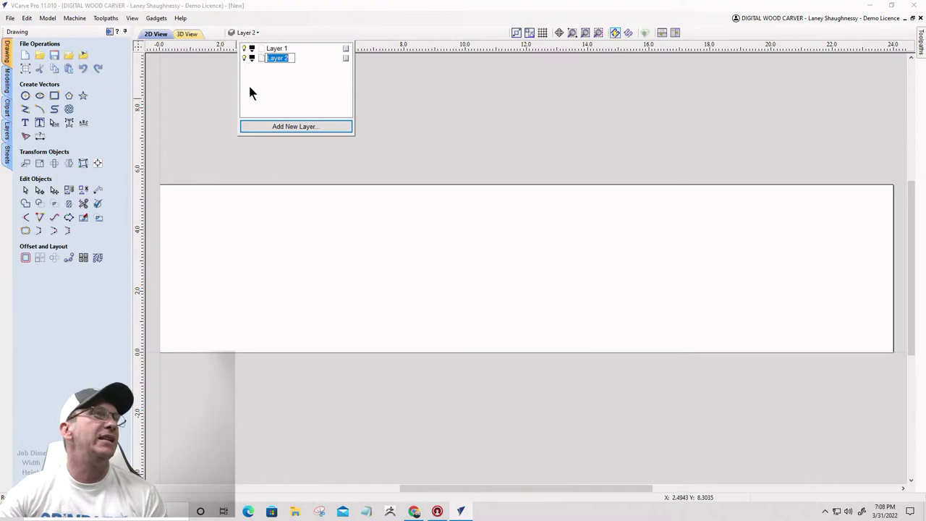
left_click(279, 49)
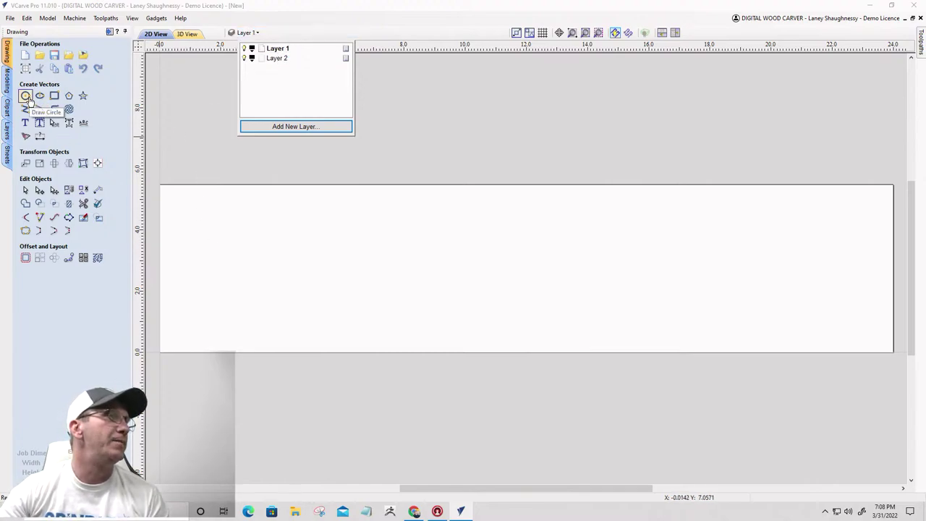
Step: Draw a five-pointed star with an outer radius of about 0.6 inches near the board's upper-left corner
left_click(83, 95)
left_click_drag(194, 225, 208, 237)
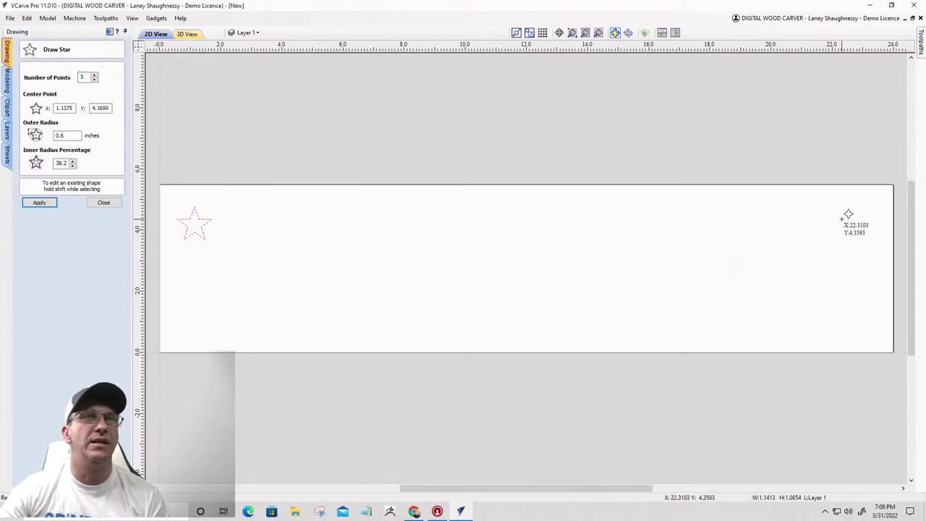
left_click_drag(842, 218, 863, 228)
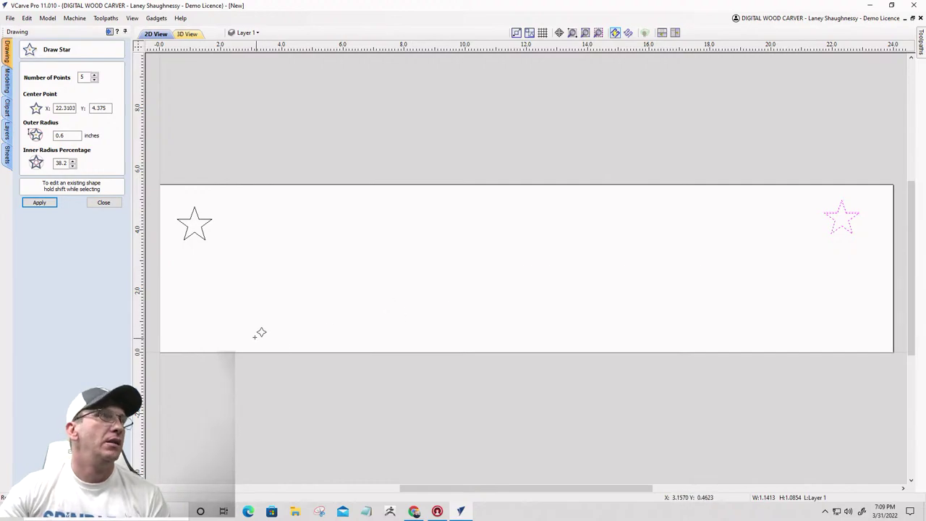
left_click(113, 205)
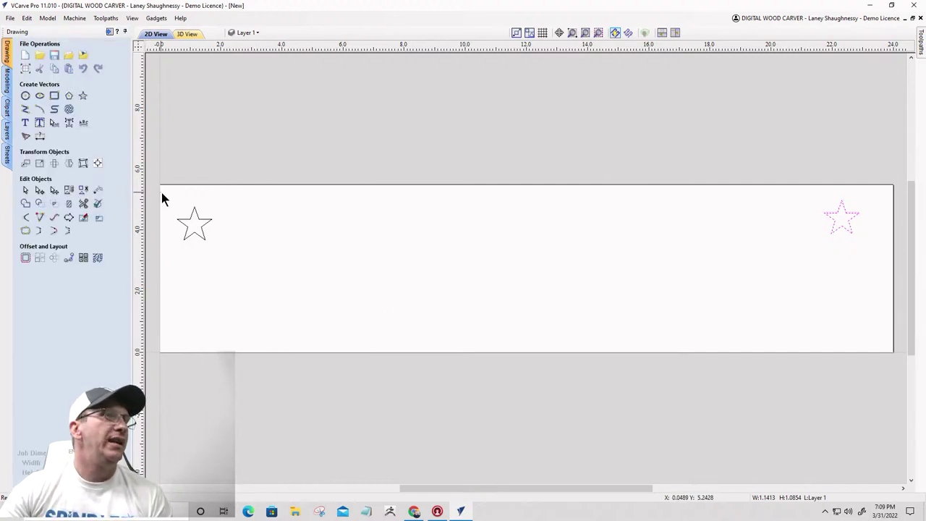
mouse_move(161, 192)
left_mouse_down()
mouse_move(885, 251)
mouse_move(900, 277)
left_mouse_up()
left_click(819, 219)
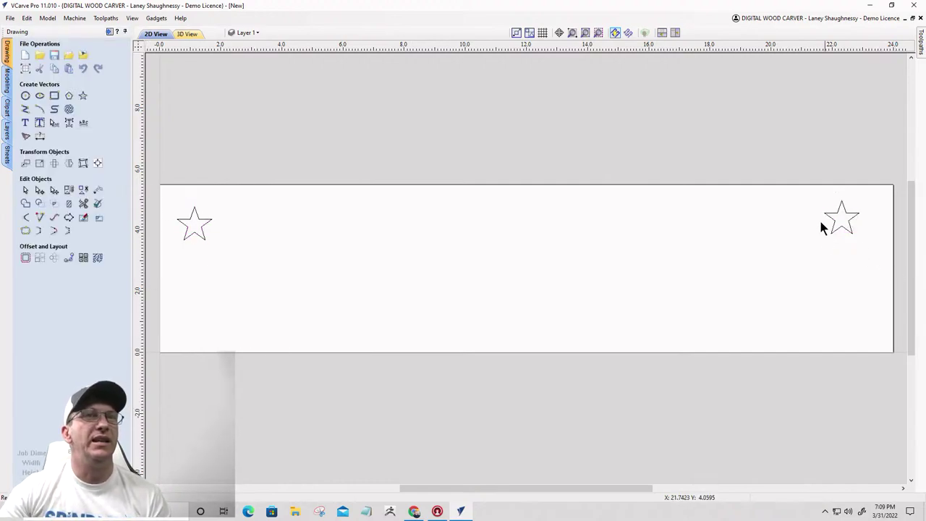
left_click_drag(803, 187, 893, 274)
key("Delete")
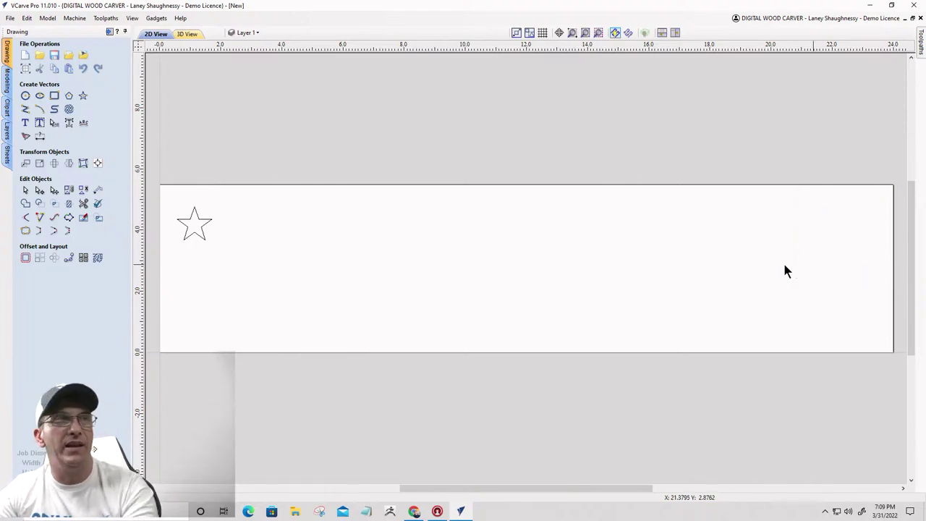
Step: Create a horizontally mirrored copy of the star, flipped about the job center
left_click_drag(189, 204, 228, 265)
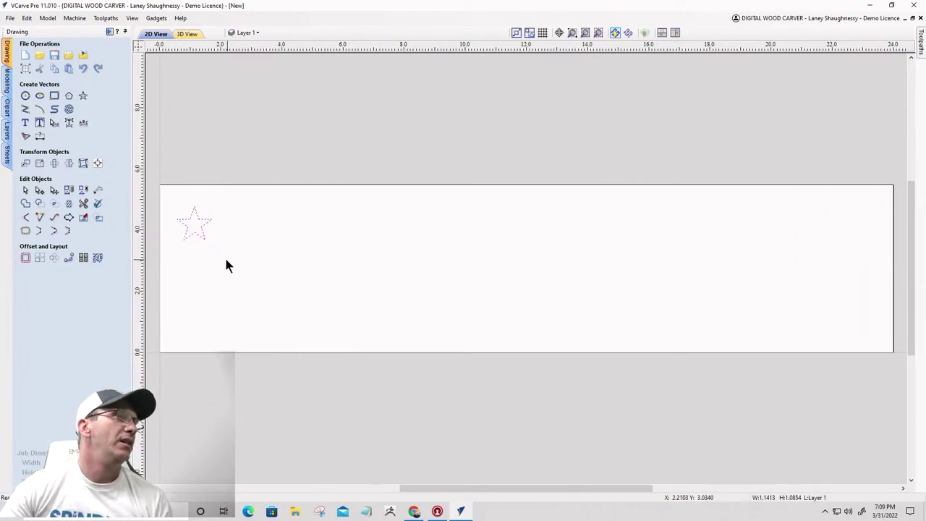
left_click(68, 165)
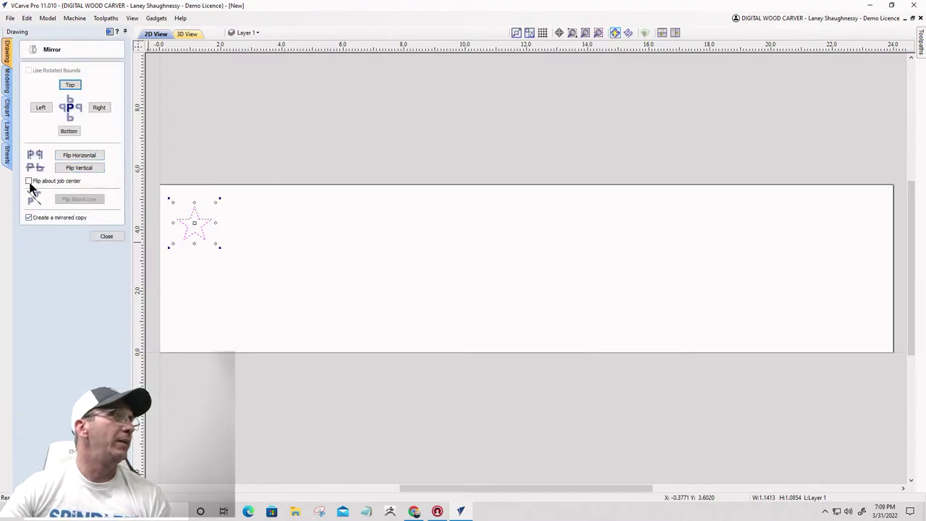
left_click(29, 181)
left_click(95, 155)
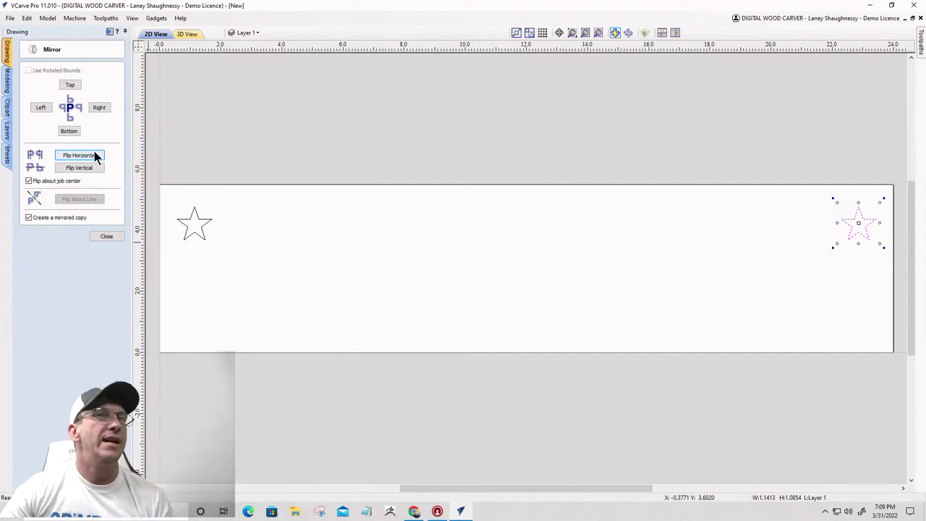
left_click(107, 236)
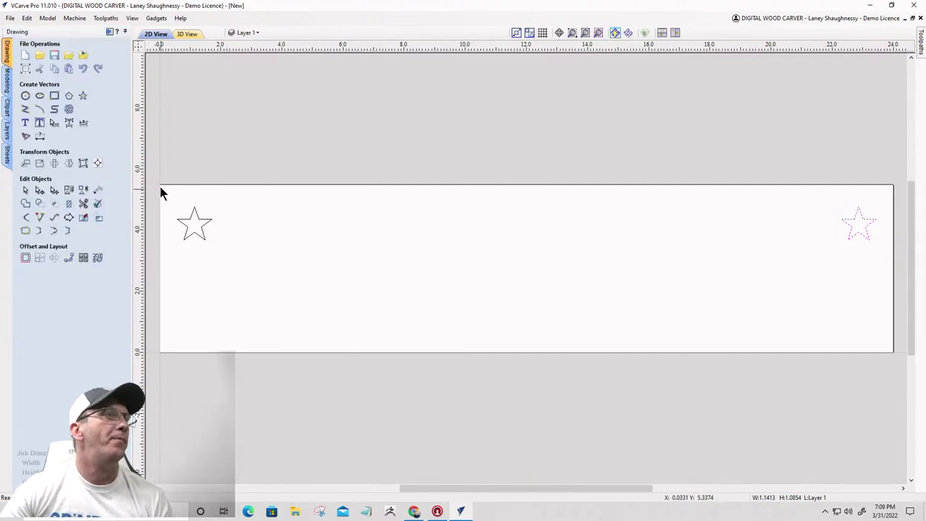
Step: Center both stars vertically in the material, then deselect them
key("ctrl+a")
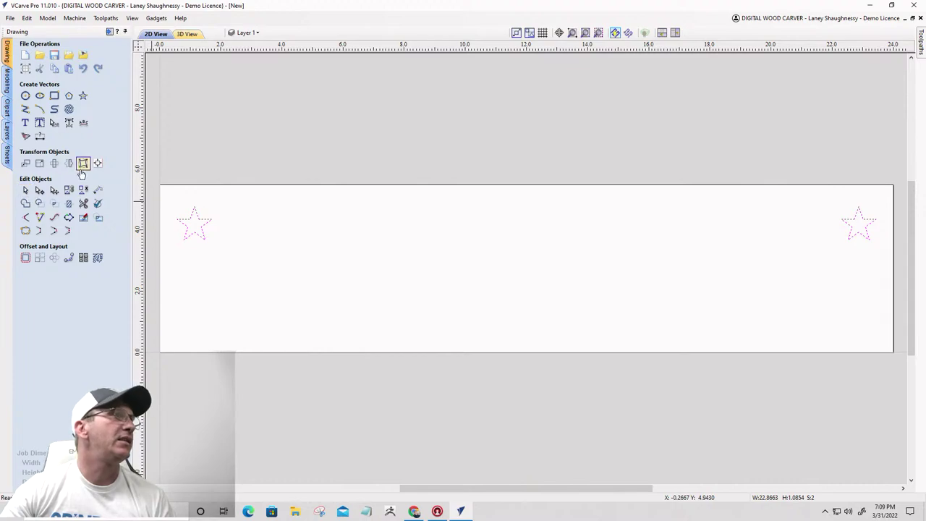
left_click(98, 164)
left_click(96, 82)
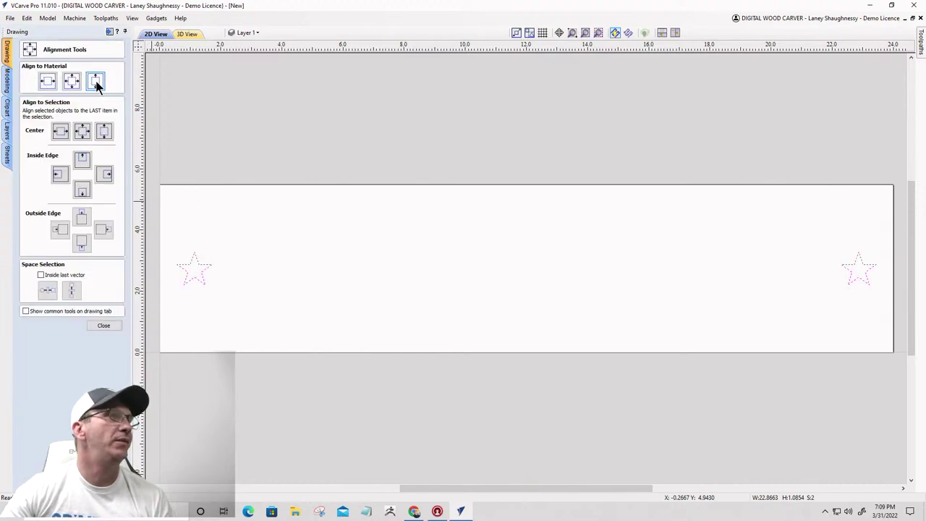
left_click(103, 326)
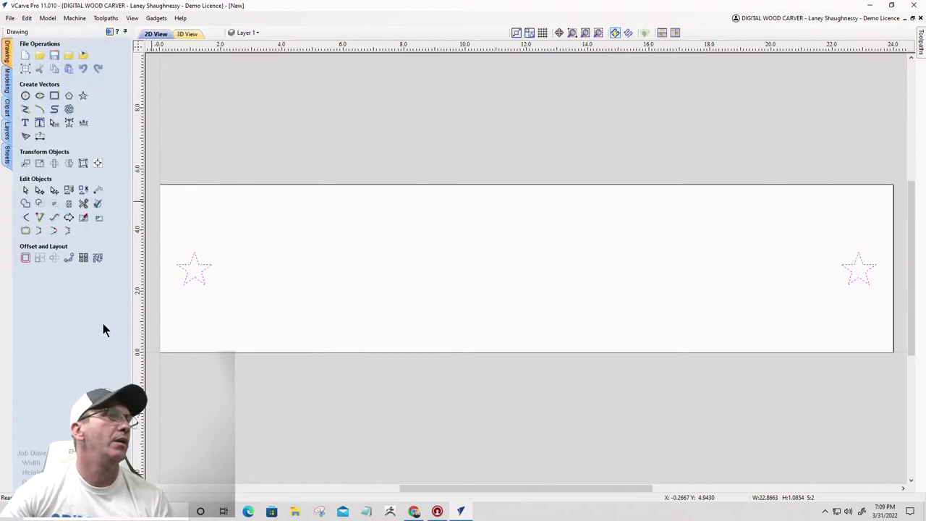
left_click(406, 281)
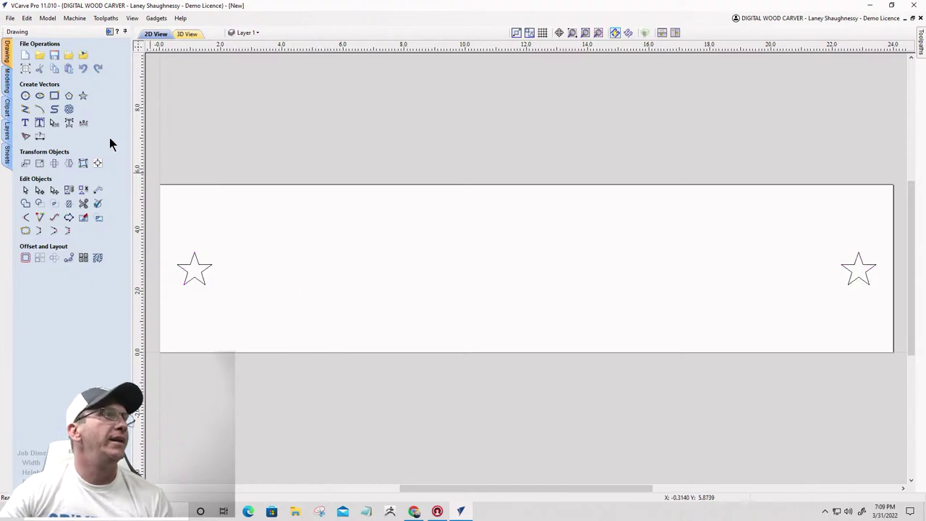
Step: Hide Layer 1 and make Layer 2 the active layer
left_click(248, 33)
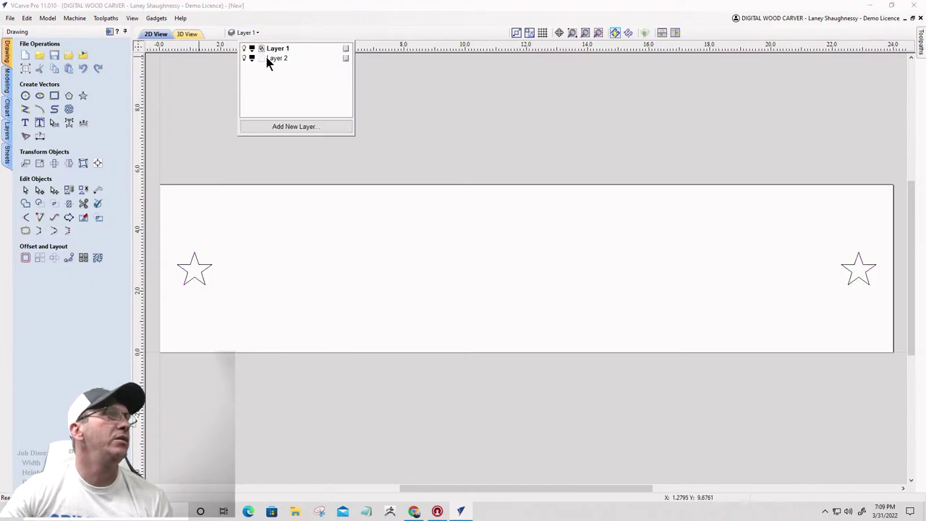
left_click(245, 48)
left_click(277, 59)
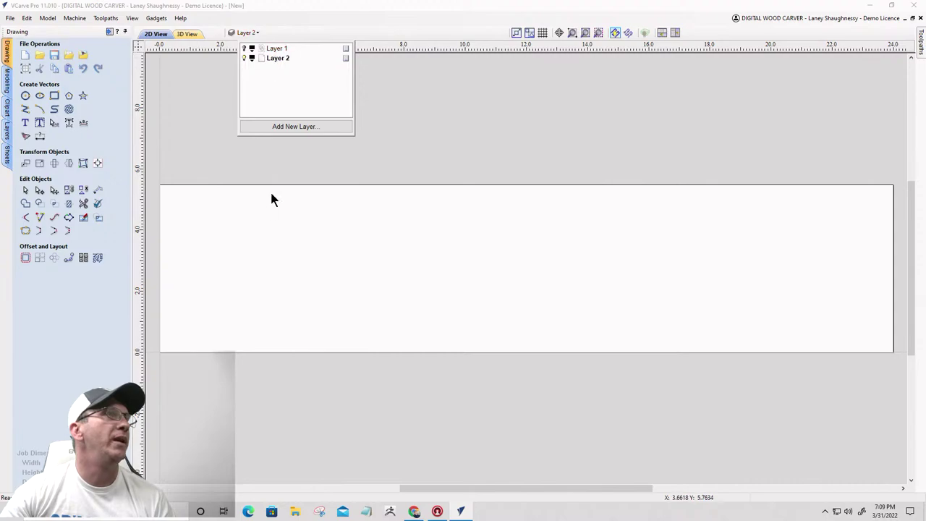
Step: Create the text "Welcome Home" on Layer 2 in the GrandAventure font with a 2.0 inch text height
left_click(25, 123)
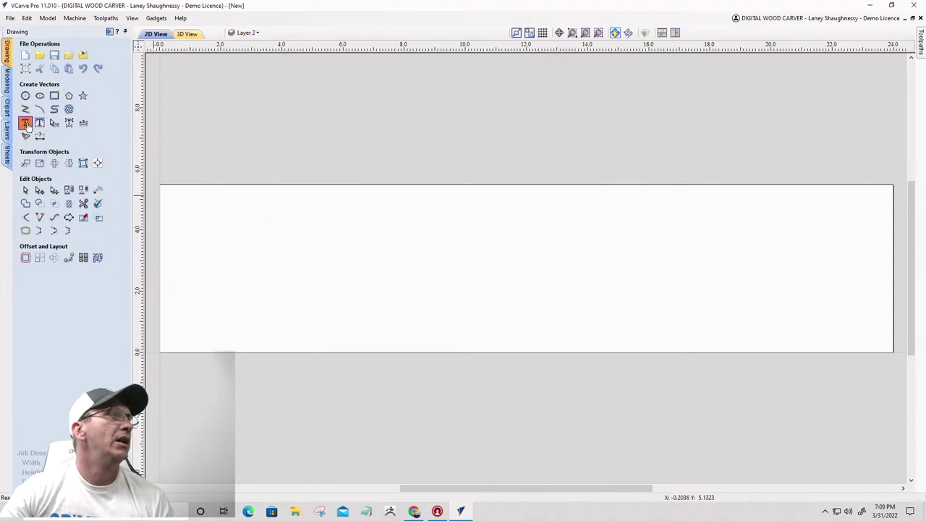
left_click(26, 124)
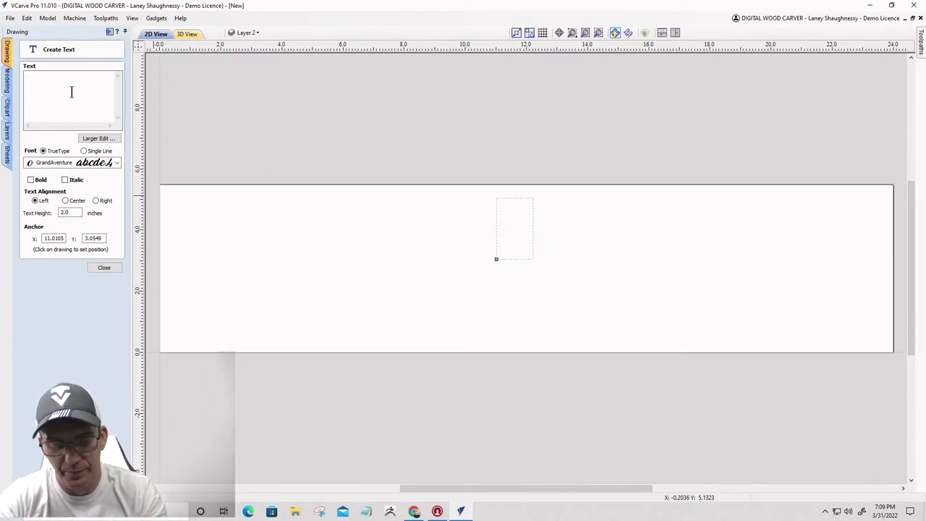
type("Welcome Home")
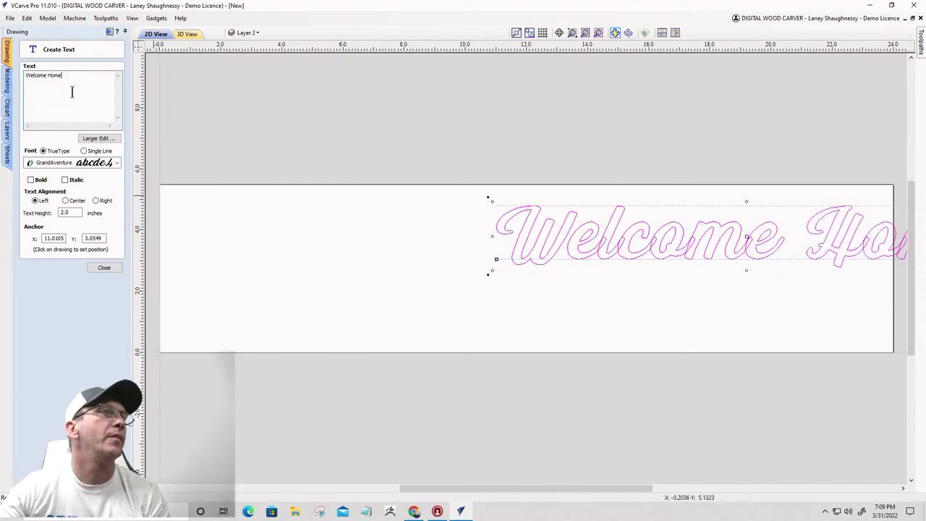
left_click(99, 268)
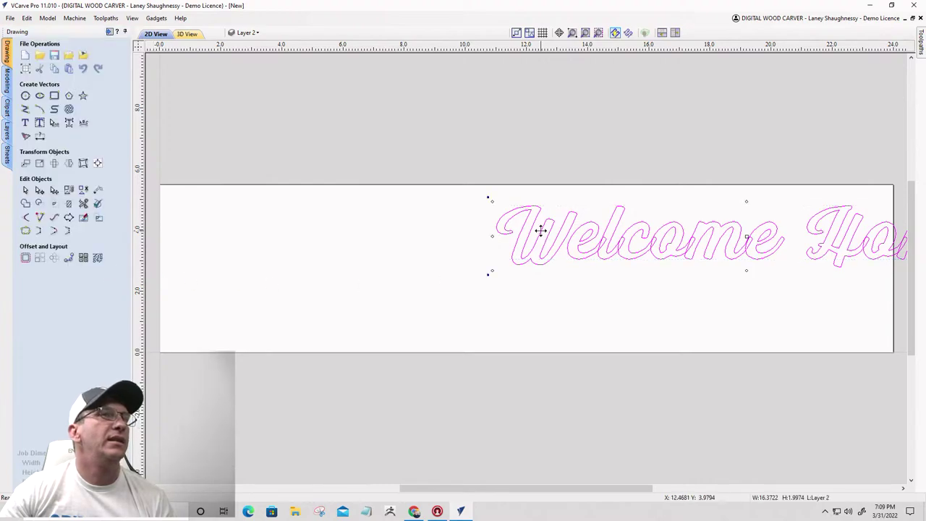
Step: Center the "Welcome Home" text in the material and enlarge it about its center to about 20.4 by 2.5 inches
left_click(98, 163)
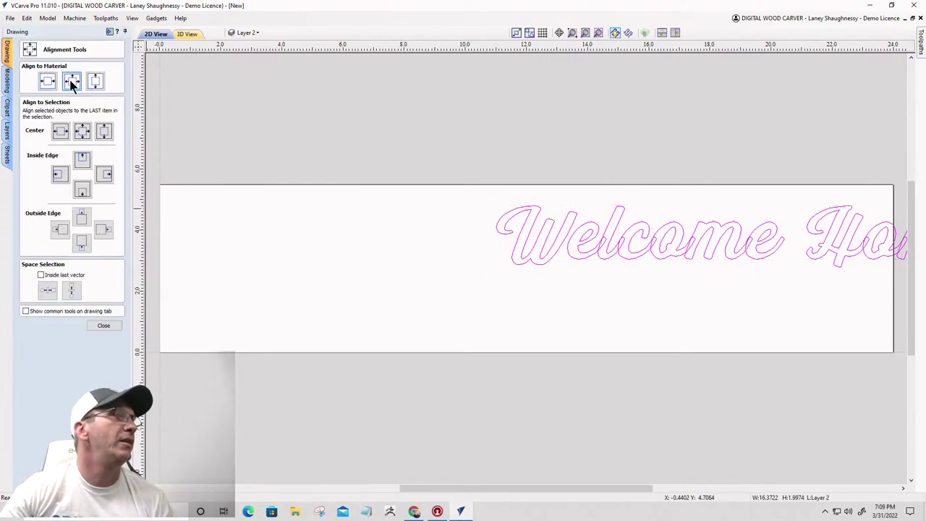
left_click(71, 82)
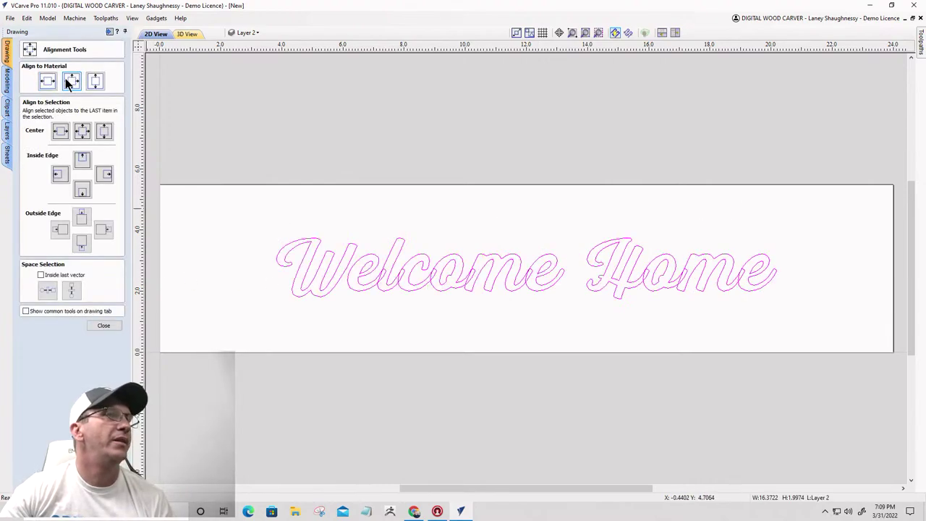
left_click(311, 287)
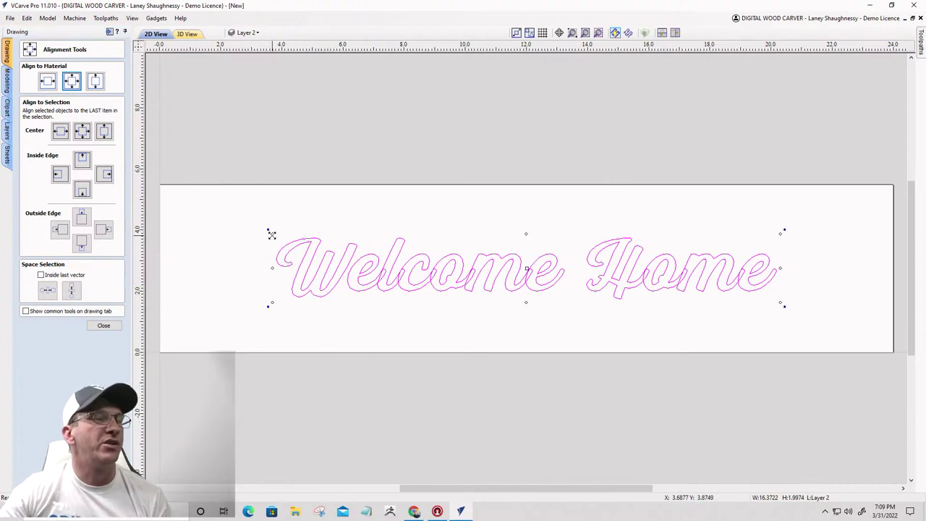
left_click_drag(272, 235, 268, 232)
Step: Show Layer 1 again alongside the text, deselect everything and leave the alignment tools
left_click(247, 34)
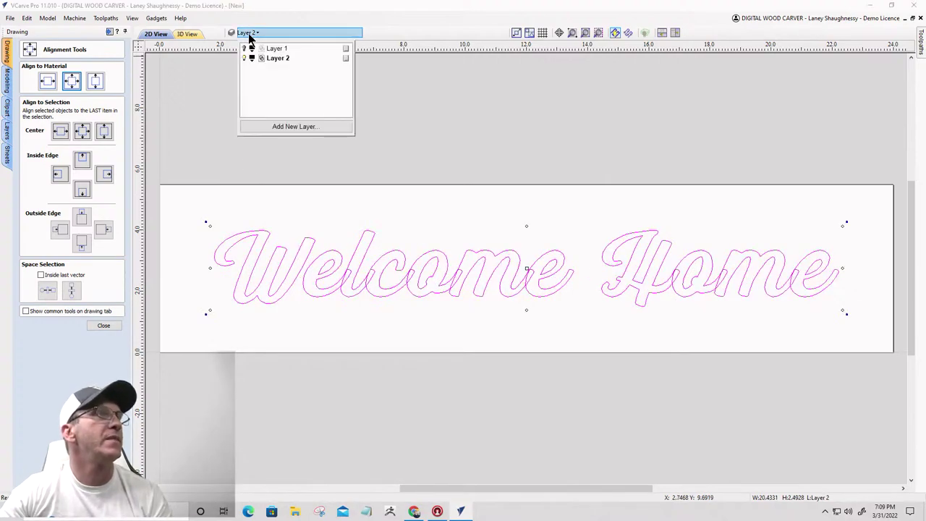
left_click(245, 48)
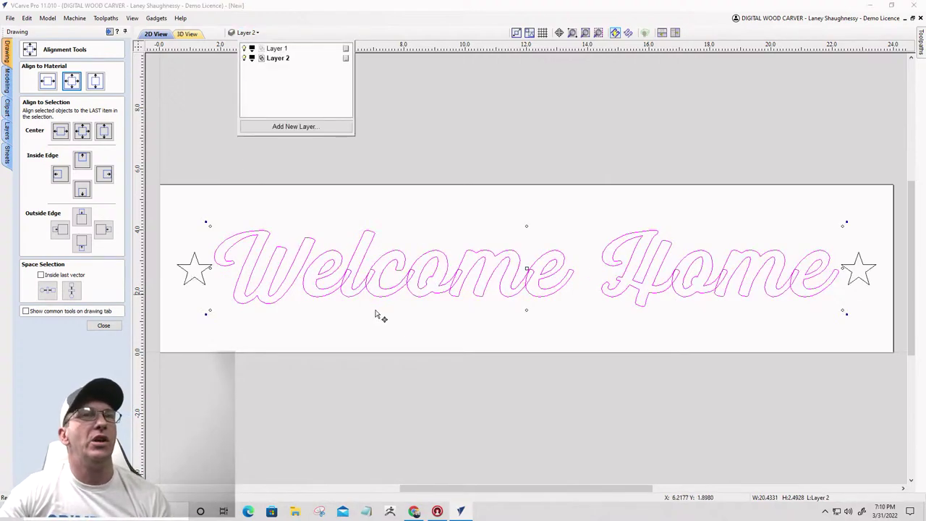
left_click(399, 320)
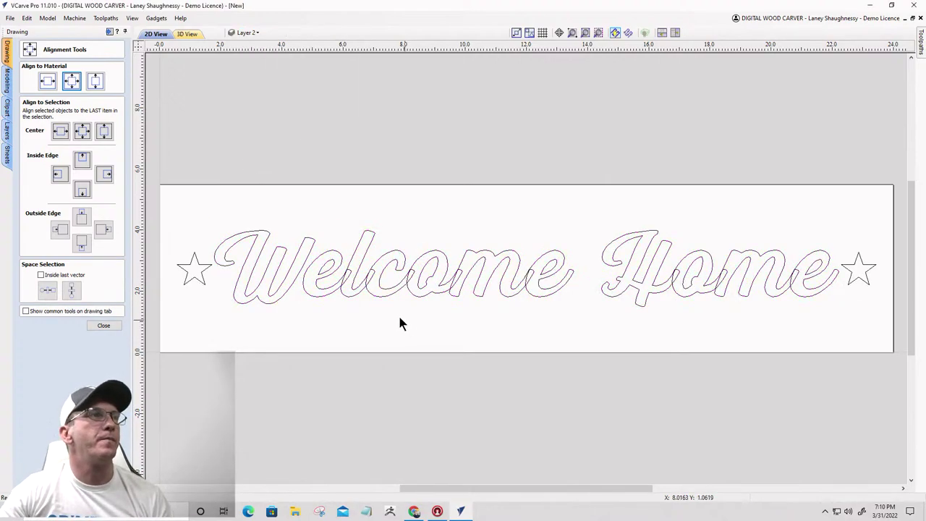
left_click(103, 327)
Step: Weld the overlapping letters of the "Welcome Home" text, replacing the original objects
left_click(292, 282)
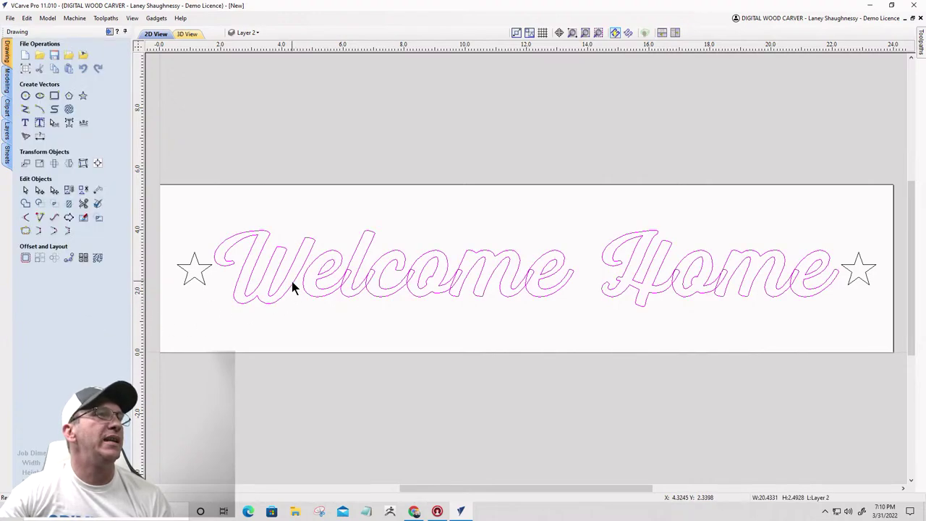
left_click(26, 205)
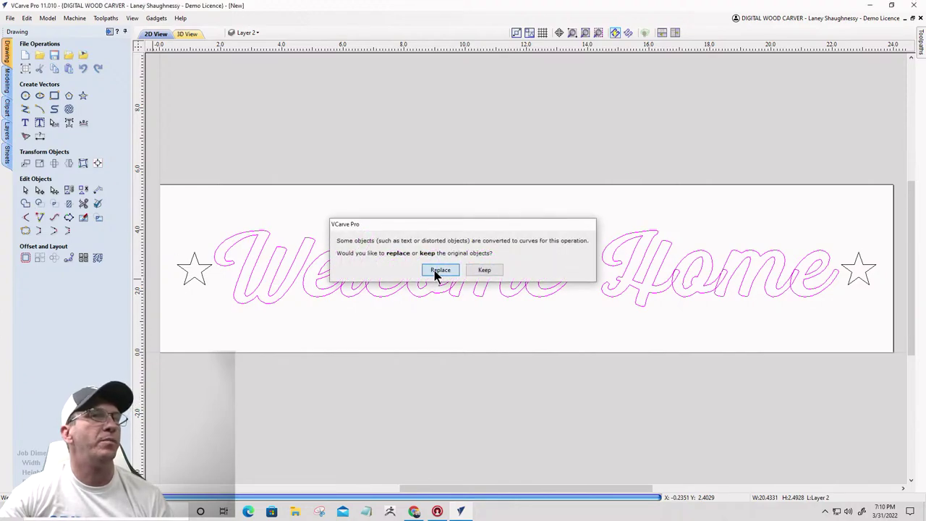
left_click(438, 270)
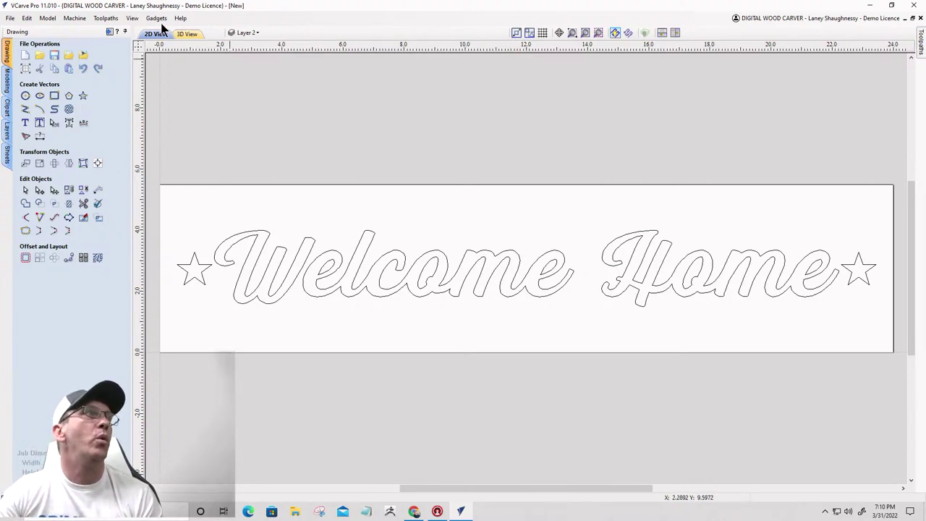
Step: Start a V-Carve toolpath with the flat depth limit and the clearance tools turned off
left_click(109, 33)
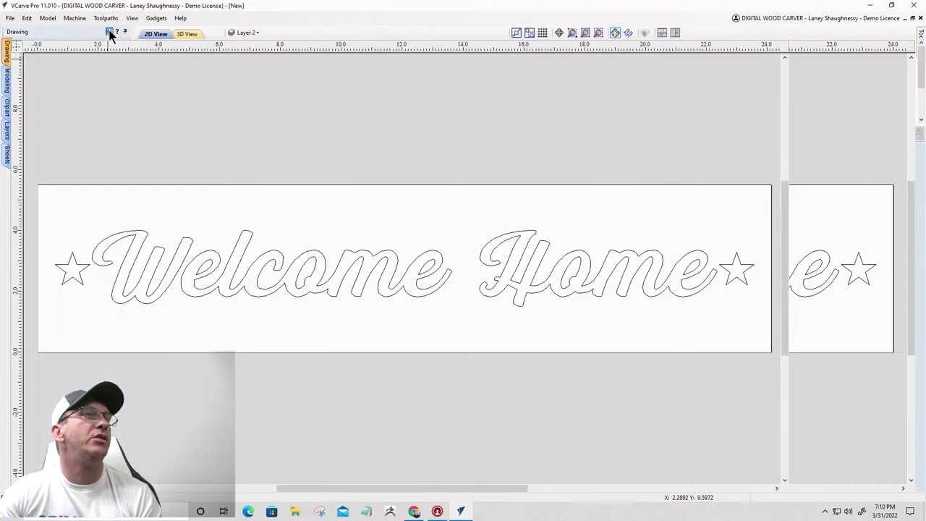
left_click(805, 113)
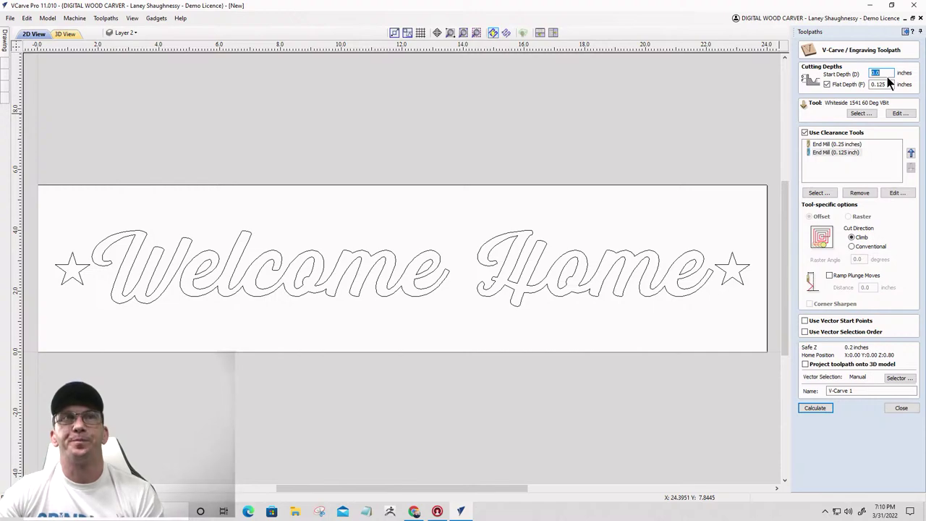
left_click(827, 84)
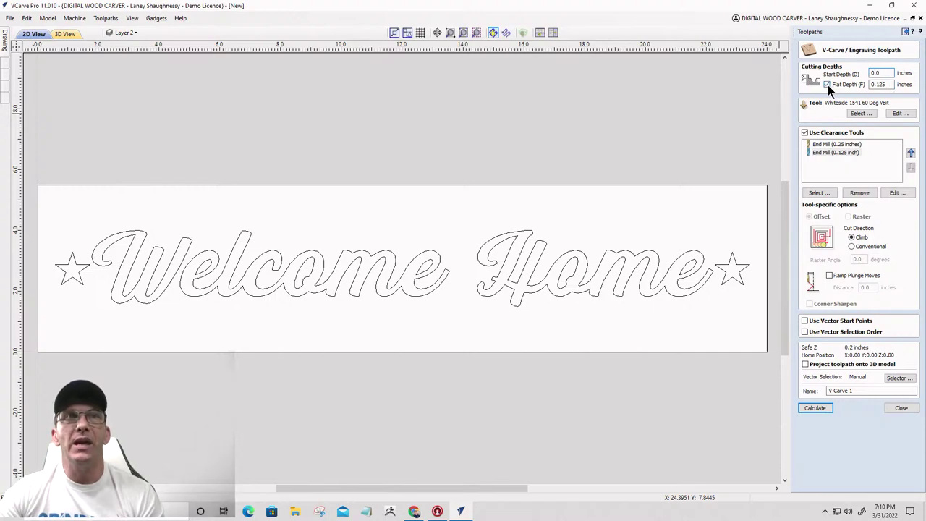
left_click(804, 133)
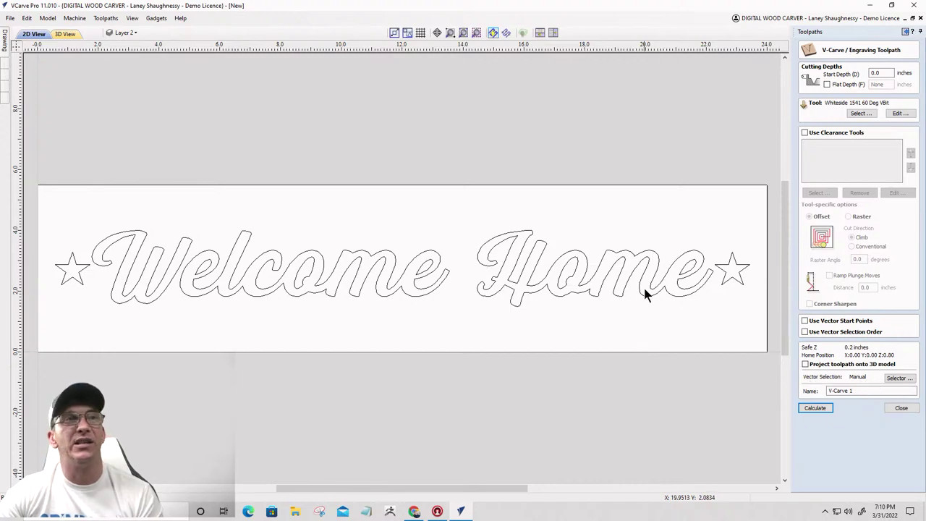
left_click(735, 275)
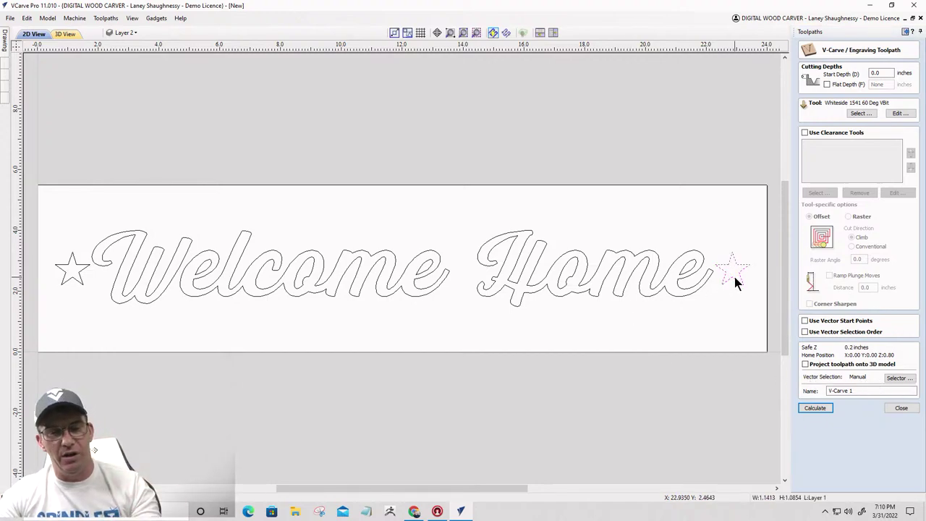
left_click(66, 282, "shift")
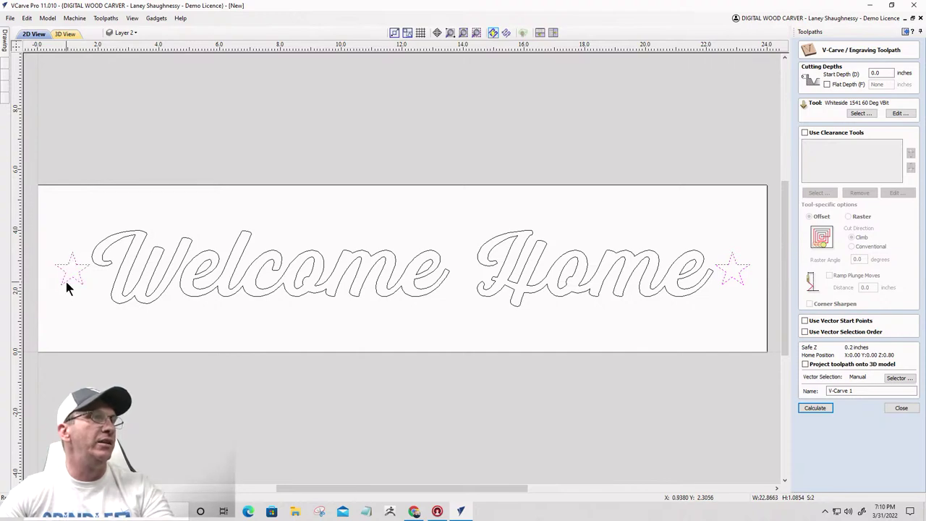
left_click(760, 391)
left_click(851, 391)
key("BackSpace")
type("1")
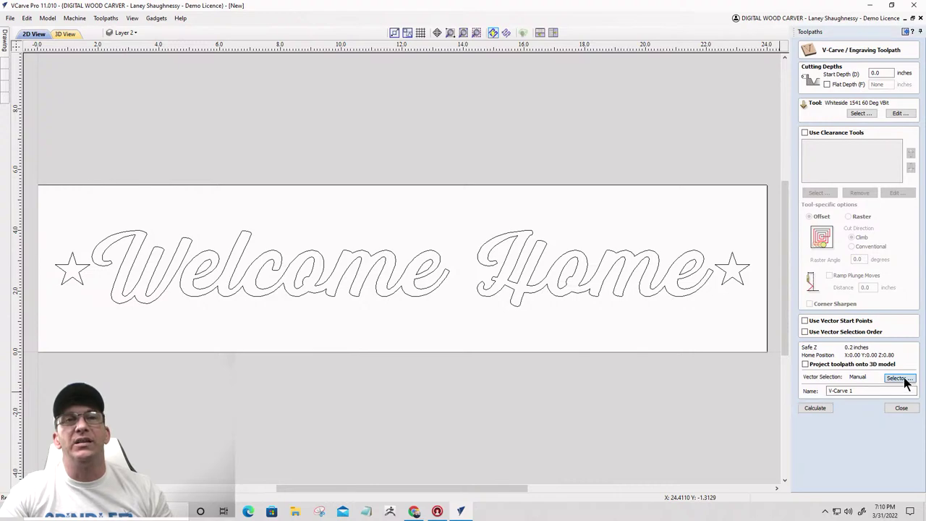
Step: Set the toolpath's vector selection to open and all closed vectors on Layer 1 only, associated with the toolpath
left_click(899, 377)
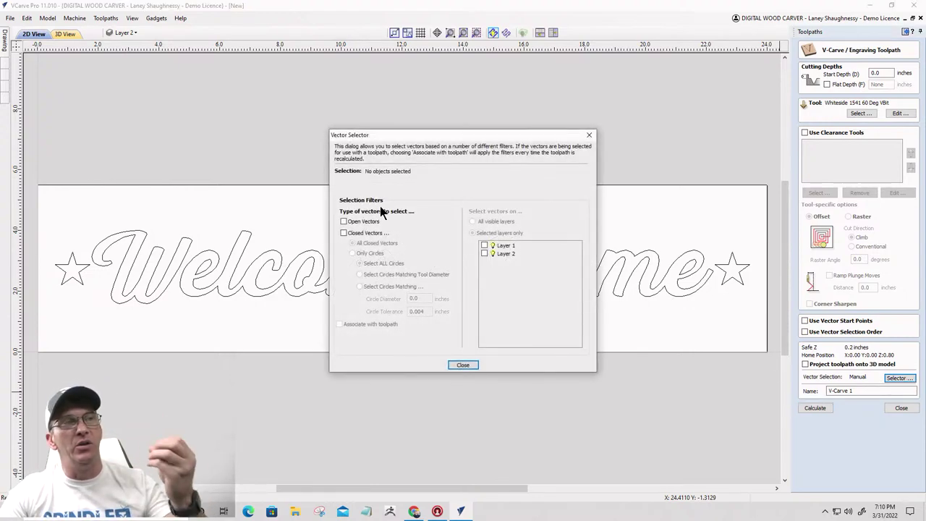
left_click(343, 222)
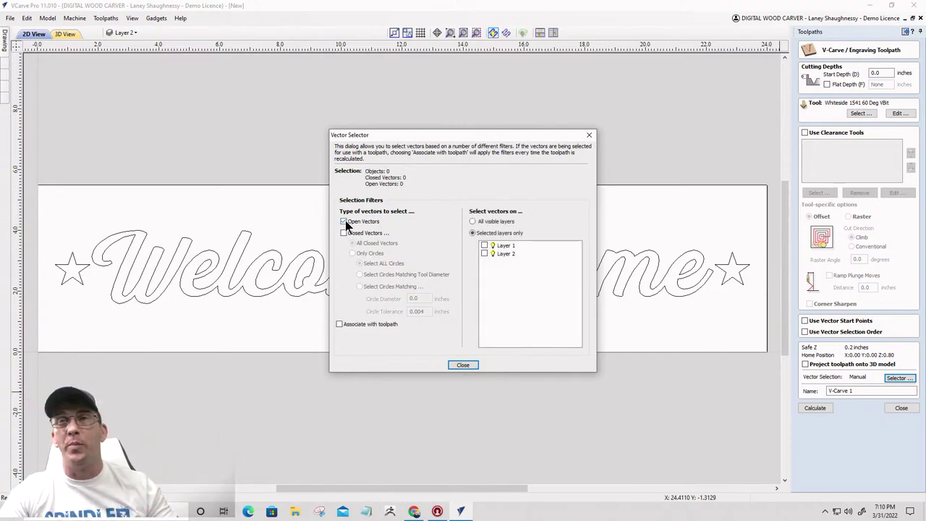
left_click(343, 233)
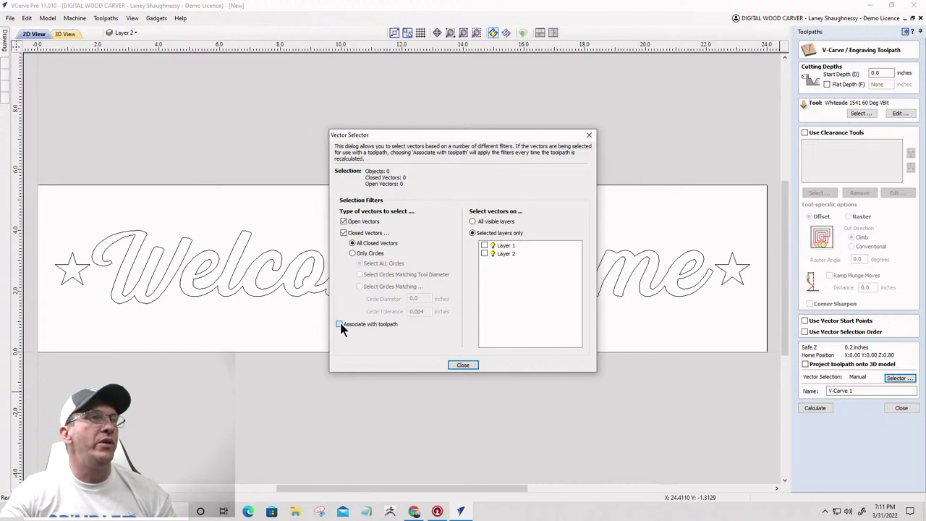
left_click(485, 246)
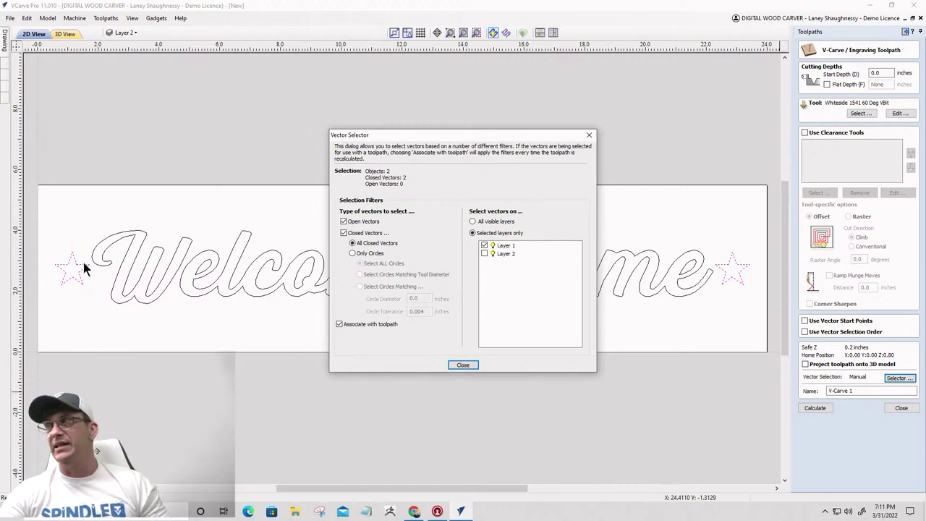
left_click(459, 364)
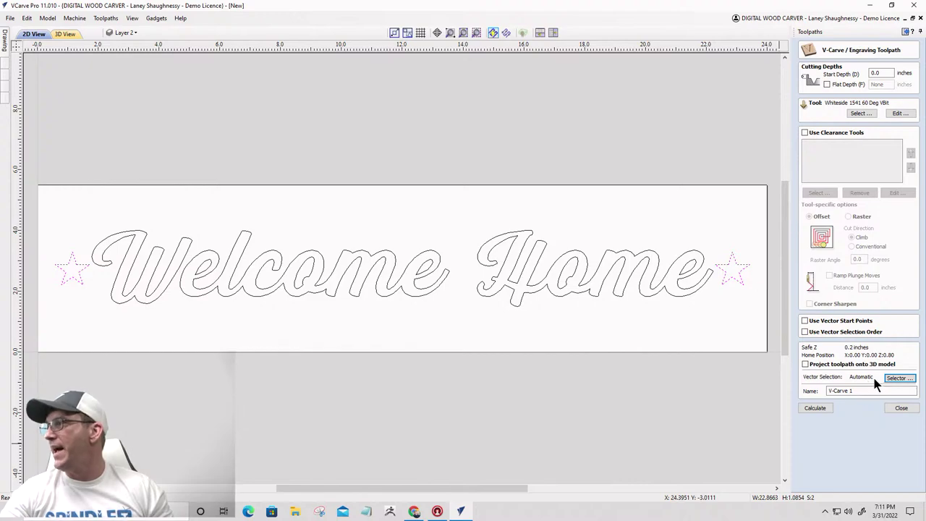
Step: Calculate the V-Carve toolpath for the stars and preview the visible toolpaths on the material
left_click(814, 408)
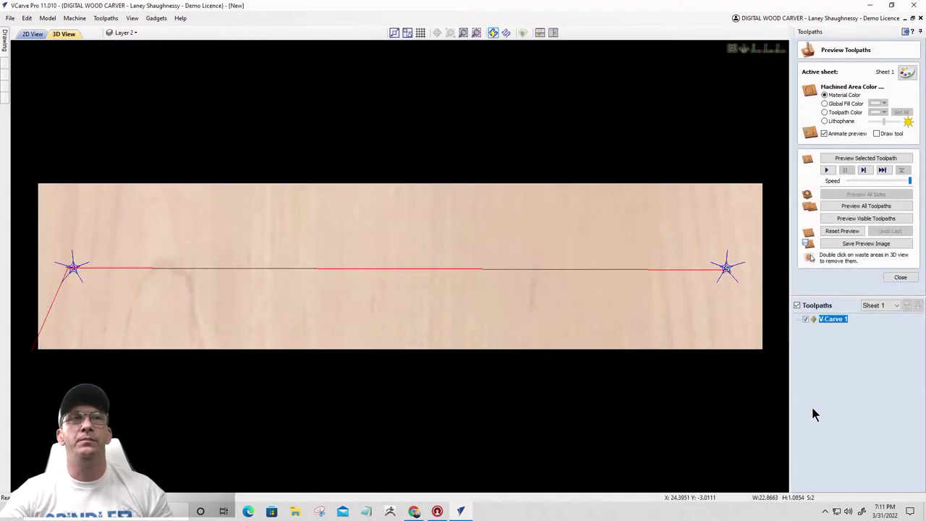
left_click(867, 218)
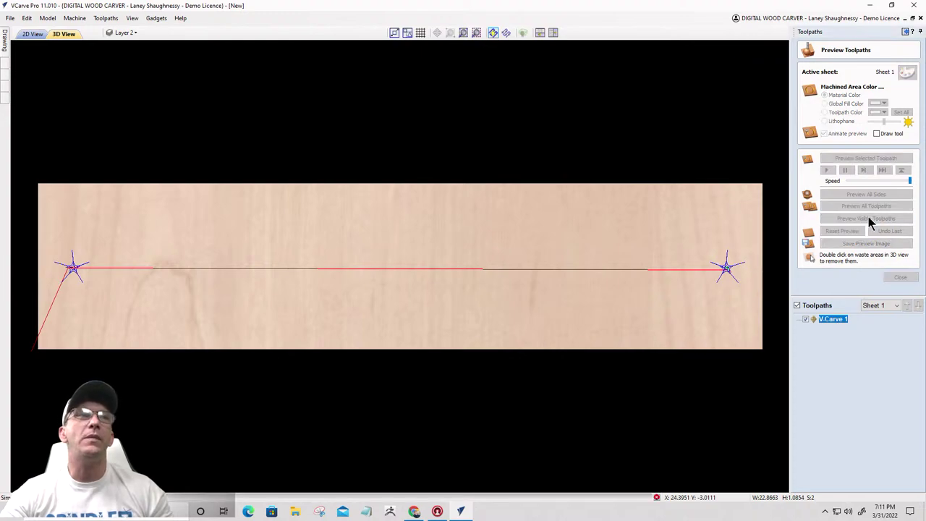
Step: Make Layer 1 active in the 2D view and draw a thin rectangle about 19.75 by 0.25 inches above the text
left_click(33, 34)
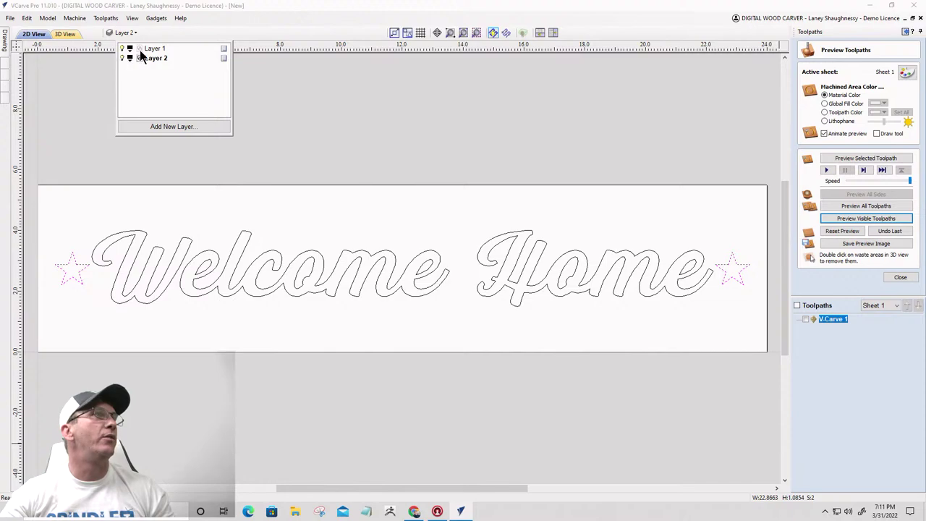
left_click(153, 48)
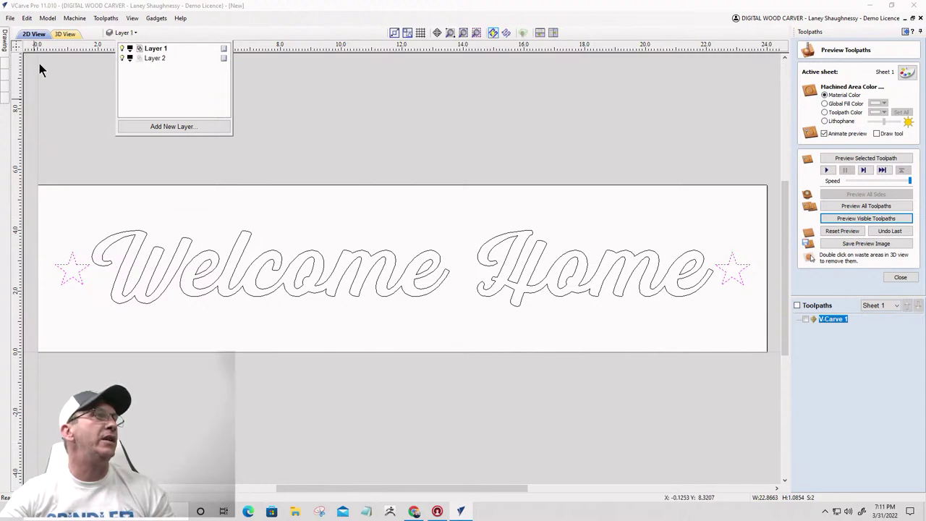
left_click(7, 47)
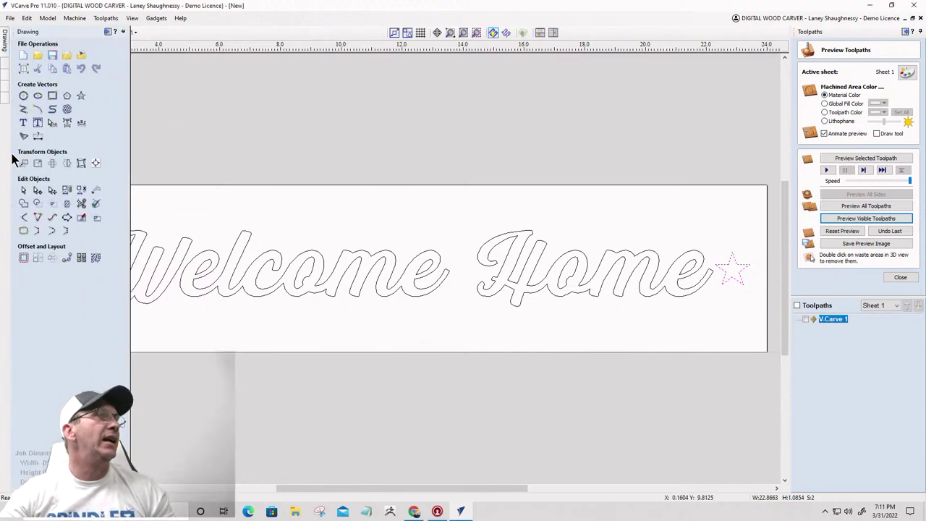
left_click(52, 95)
scroll(192, 241, "down", 3)
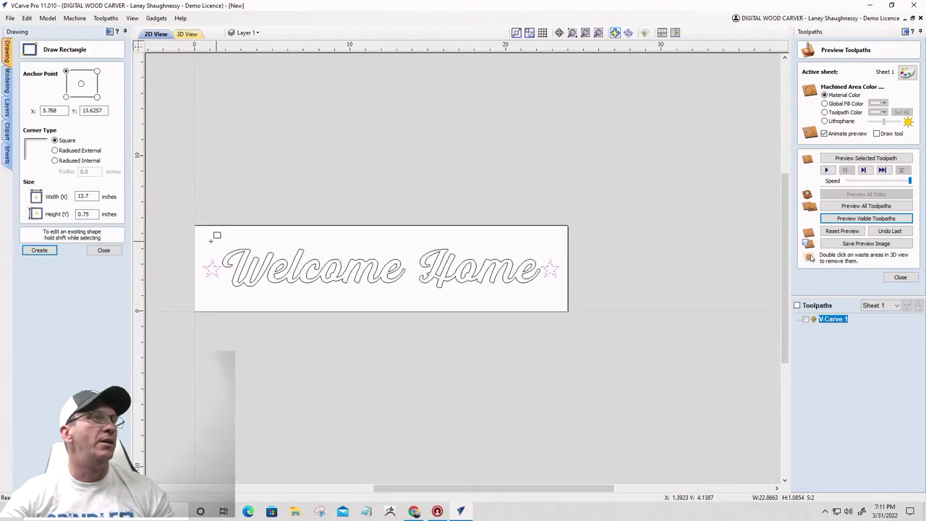
left_click_drag(242, 236, 547, 241)
left_click(98, 252)
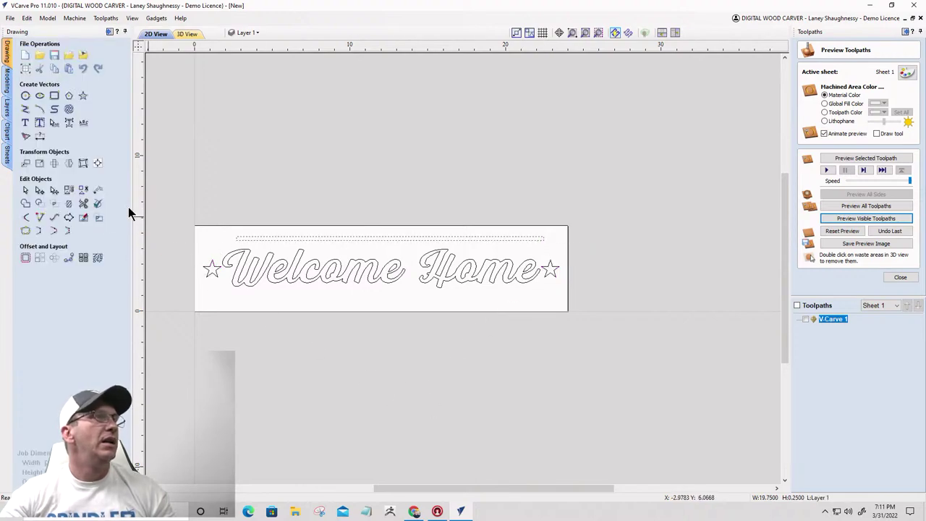
Step: Center the thin rectangle horizontally in the material
left_click(98, 165)
scroll(271, 274, "up", 1)
scroll(272, 273, "up", 1)
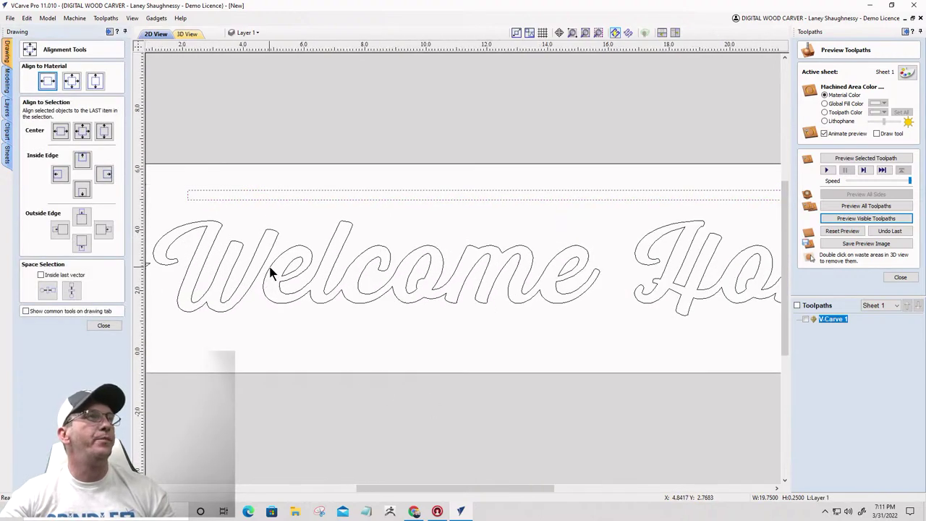
scroll(271, 274, "down", 1)
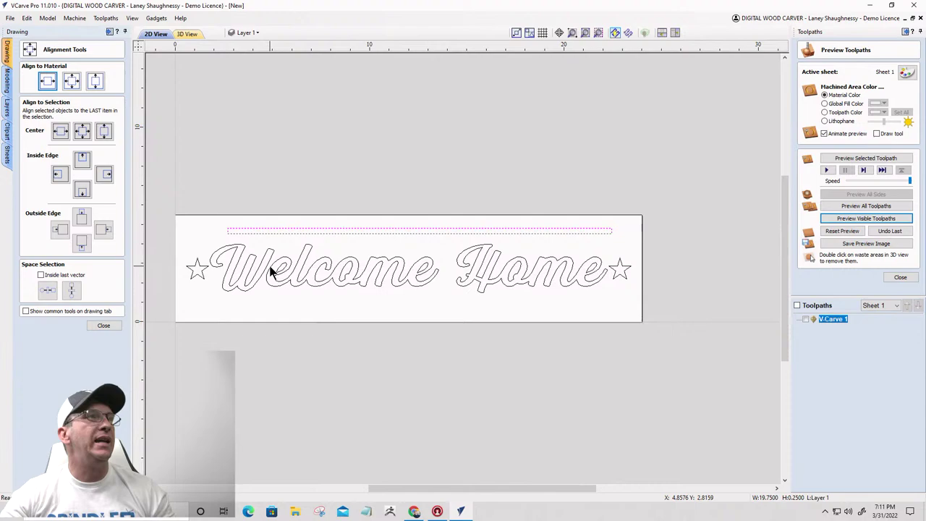
left_click(47, 83)
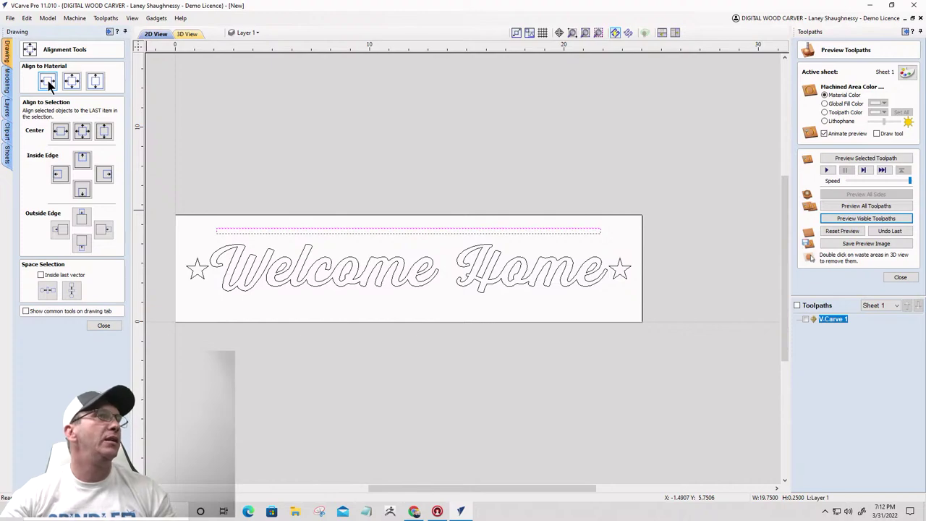
left_click(103, 327)
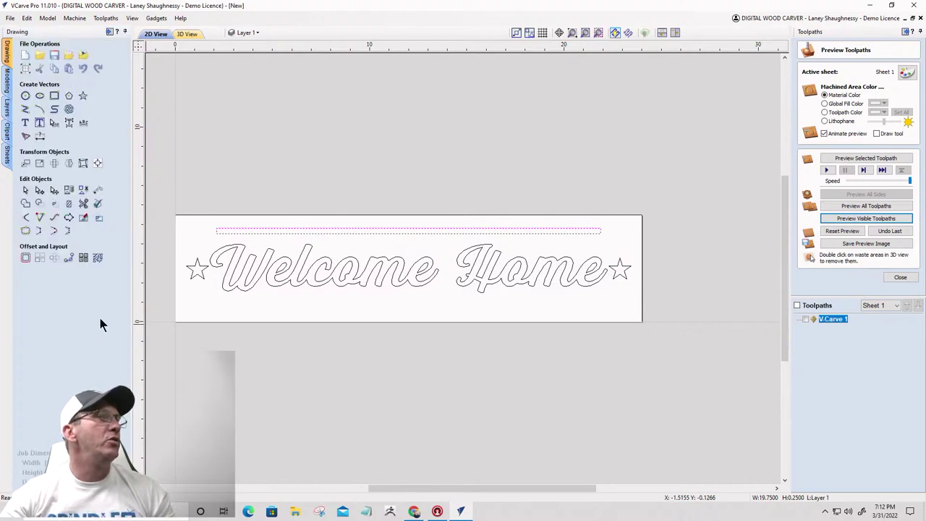
Step: Create a vertically flipped copy of the thin rectangle about the job center, below the text
left_click(69, 163)
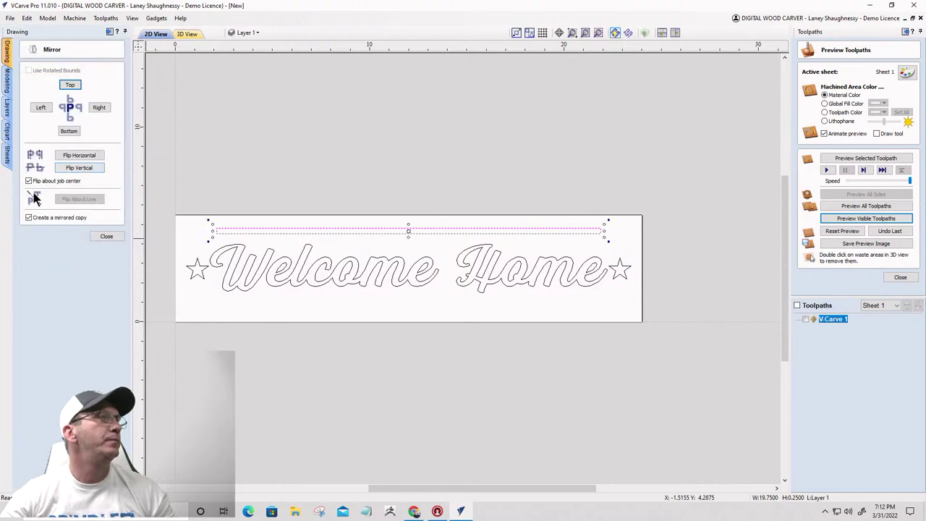
left_click(69, 170)
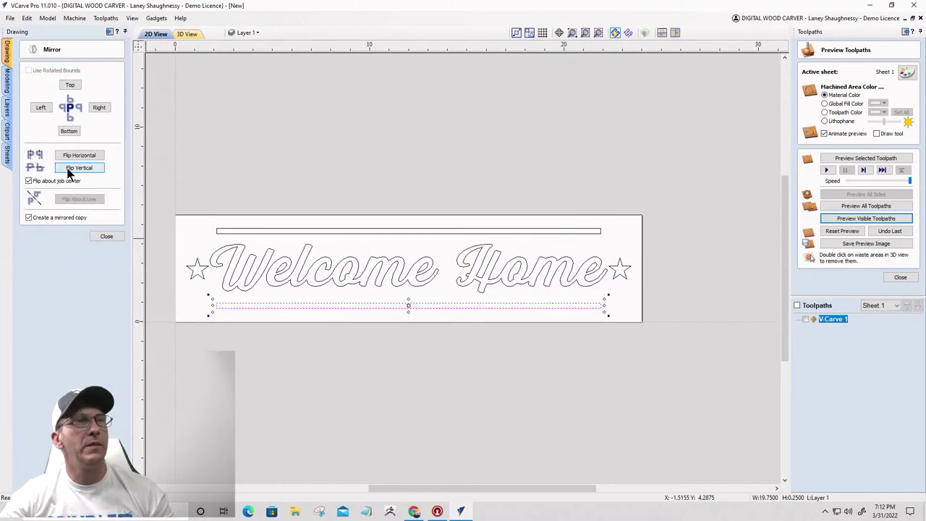
left_click(105, 238)
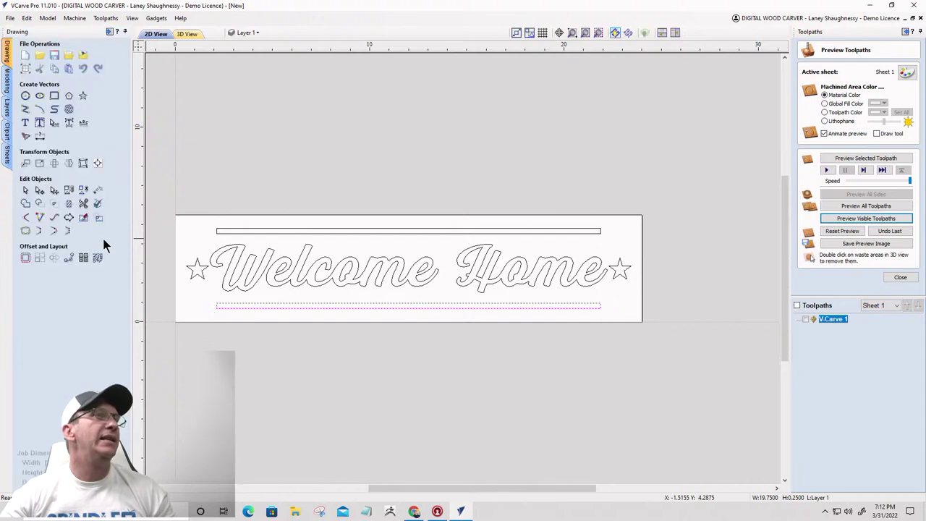
Step: Recalculate all toolpaths to include the two new rectangles on Layer 1
left_click(902, 278)
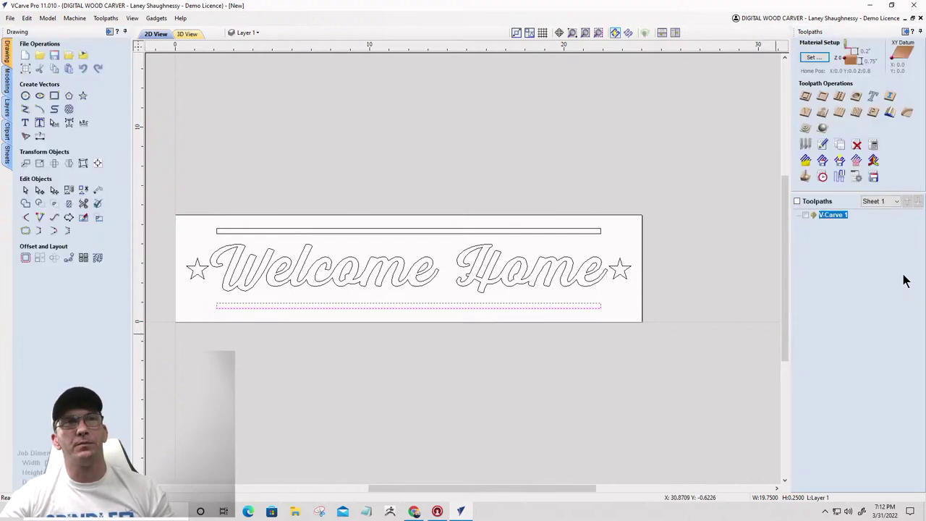
left_click(874, 145)
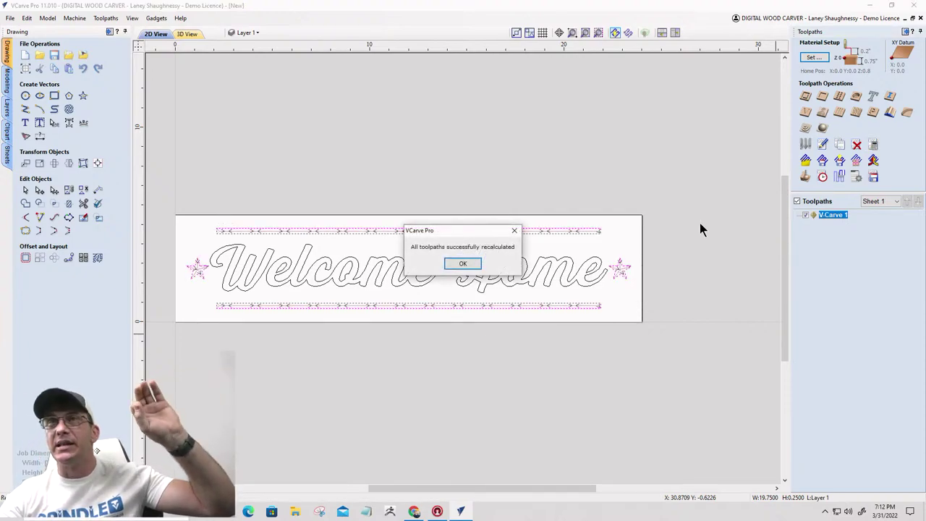
left_click(464, 263)
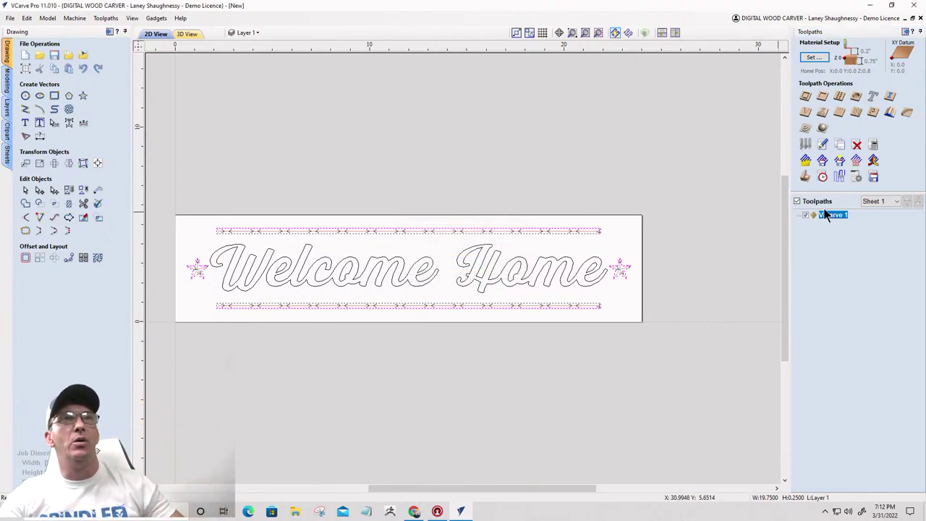
Step: Preview the carving of the recalculated toolpath with the stars and both rectangles, and close the preview
left_click(809, 179)
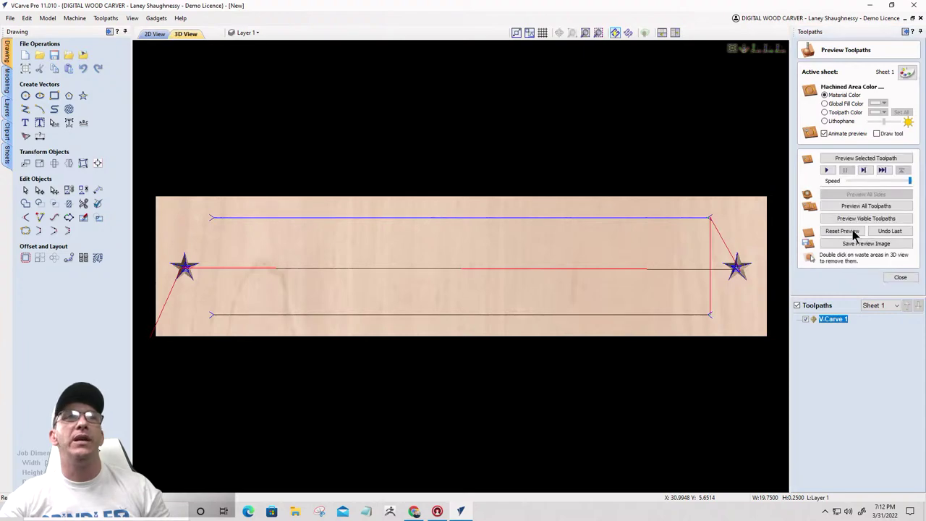
left_click(854, 221)
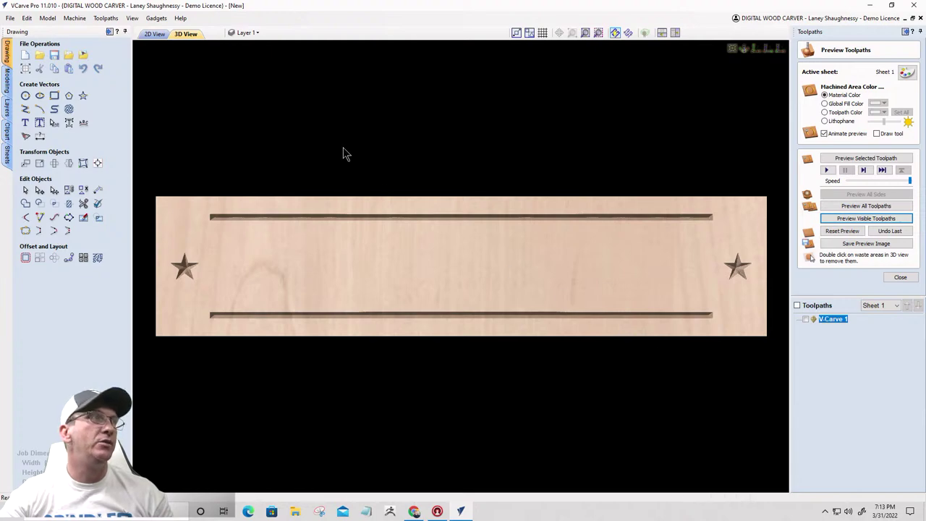
left_click(901, 277)
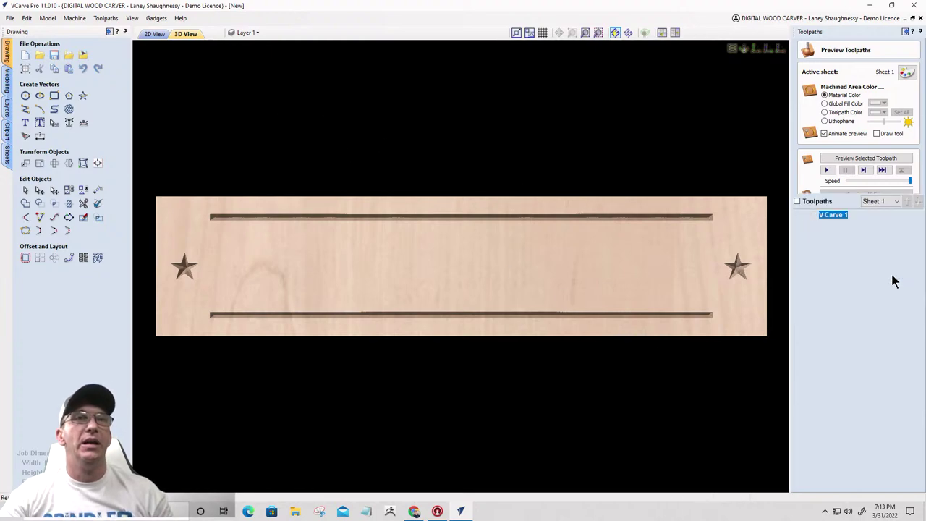
Step: Calculate a second V-Carve toolpath without clearance tools, its vector selection associated with Layer 2 only
left_click(806, 113)
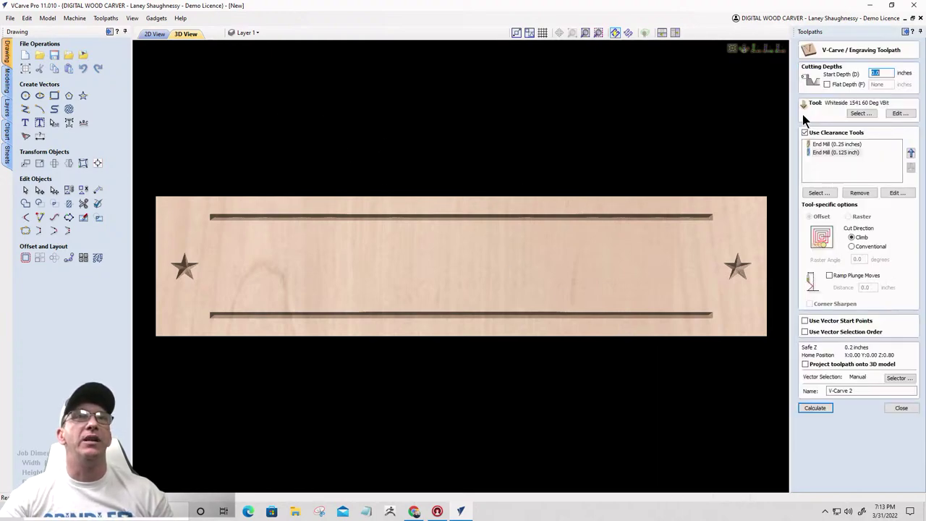
left_click(806, 133)
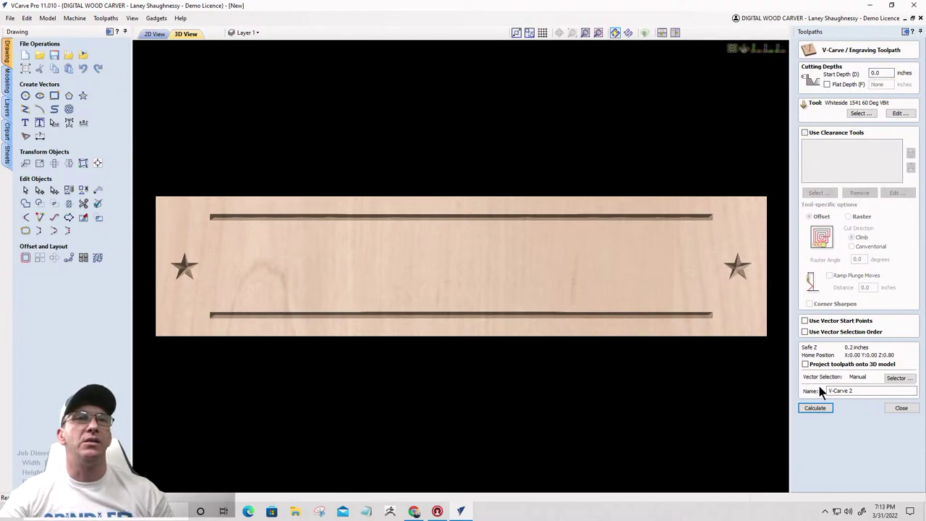
left_click(906, 380)
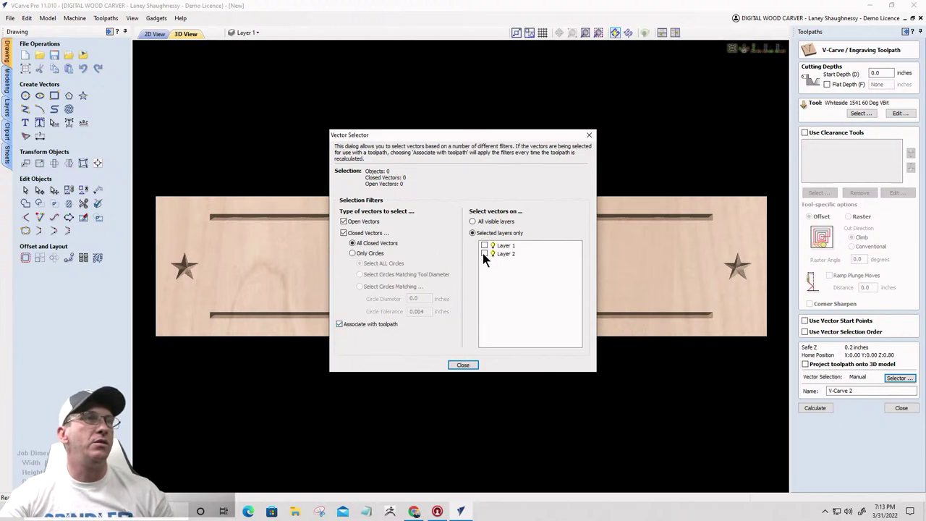
left_click(463, 365)
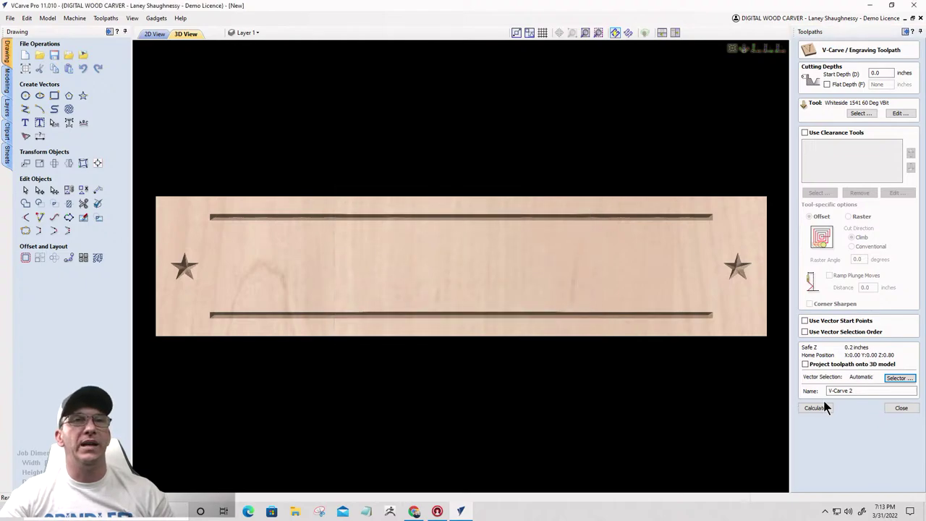
left_click(800, 407)
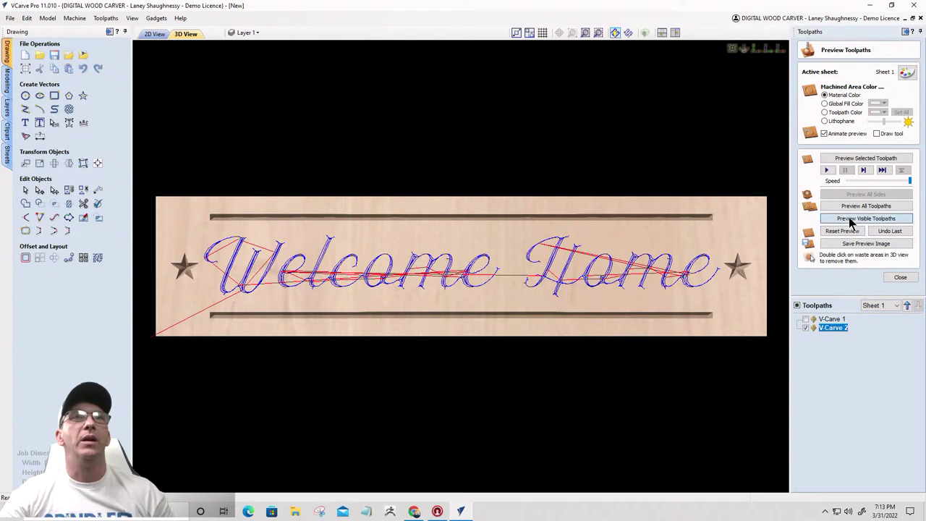
Step: Preview the carving of the visible text toolpath, view the sign at an angle, and return to the 2D view
left_click(850, 222)
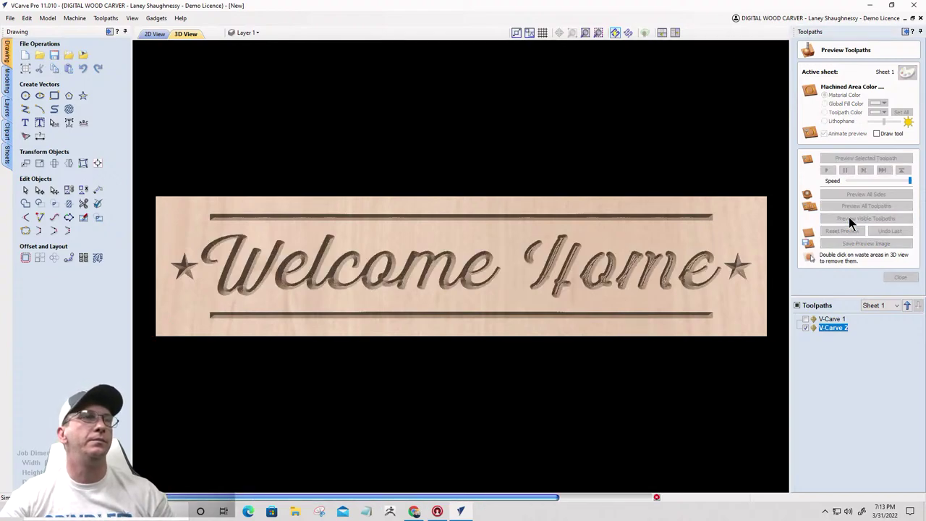
left_click_drag(404, 299, 336, 247)
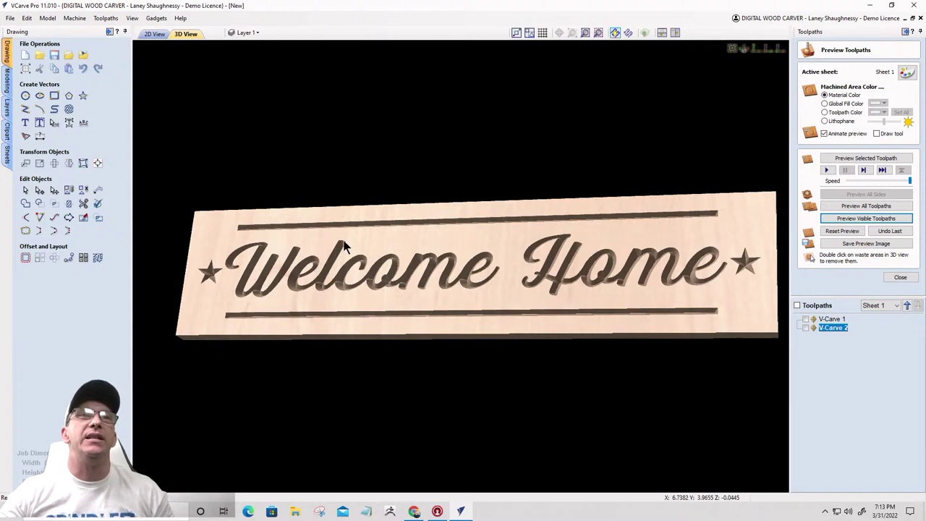
left_click(899, 279)
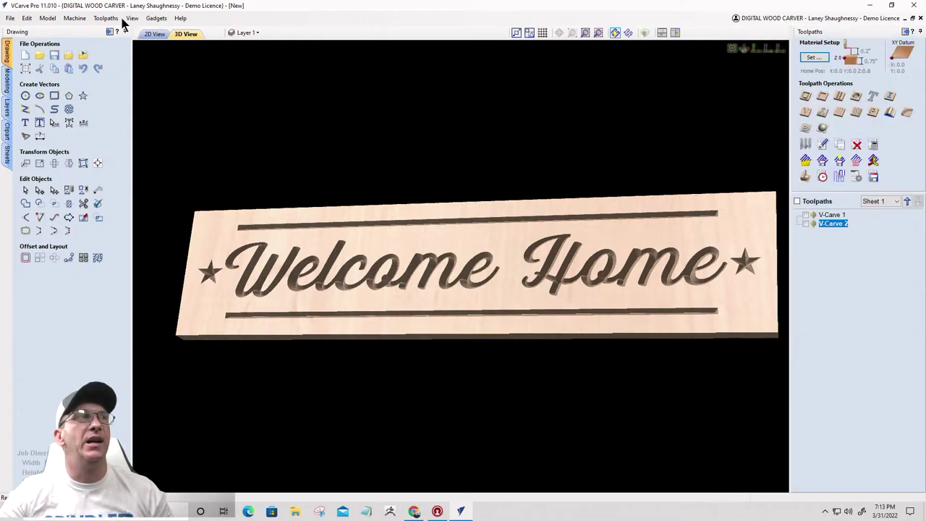
left_click(155, 34)
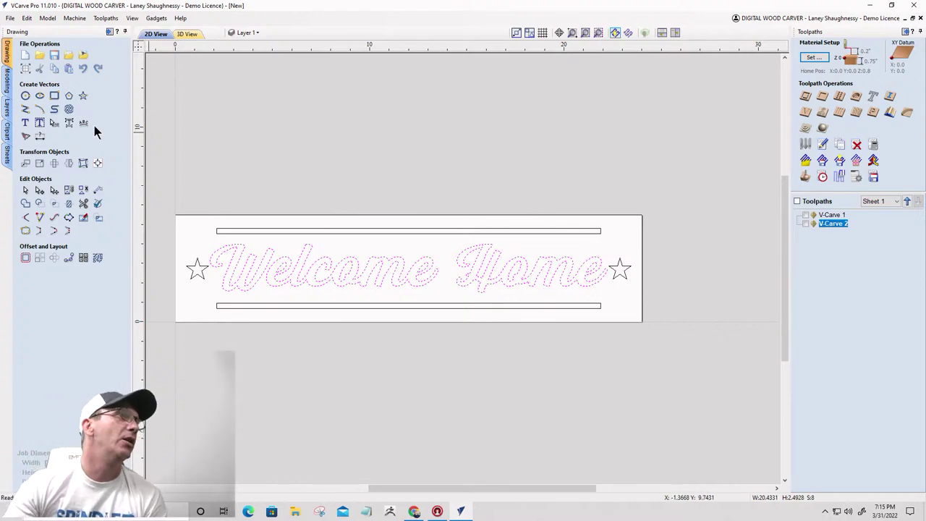
left_click(25, 122)
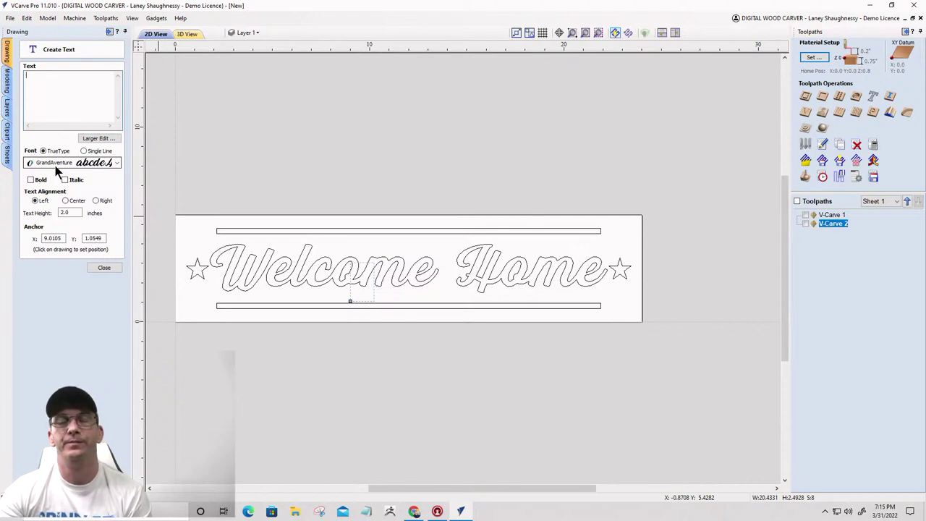
scroll(369, 289, "up", 3)
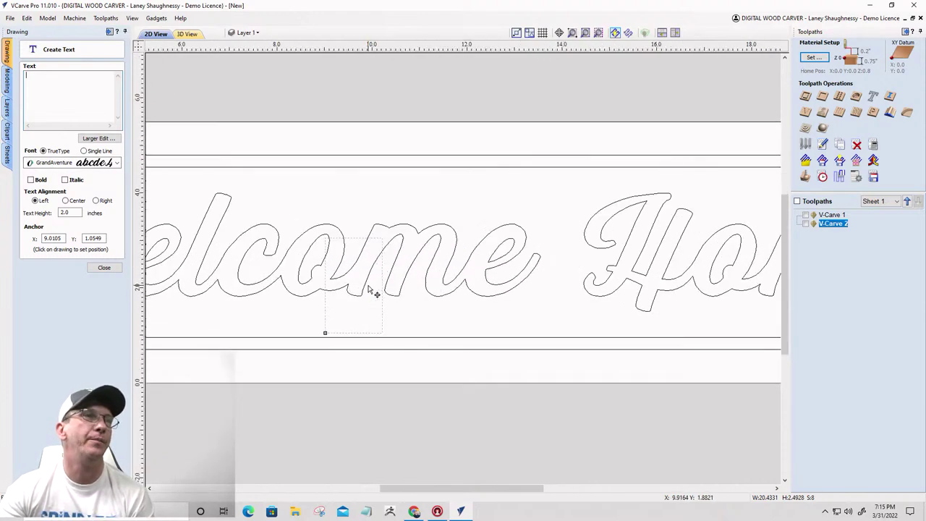
scroll(369, 290, "down", 3)
scroll(369, 289, "up", 3)
scroll(369, 290, "down", 3)
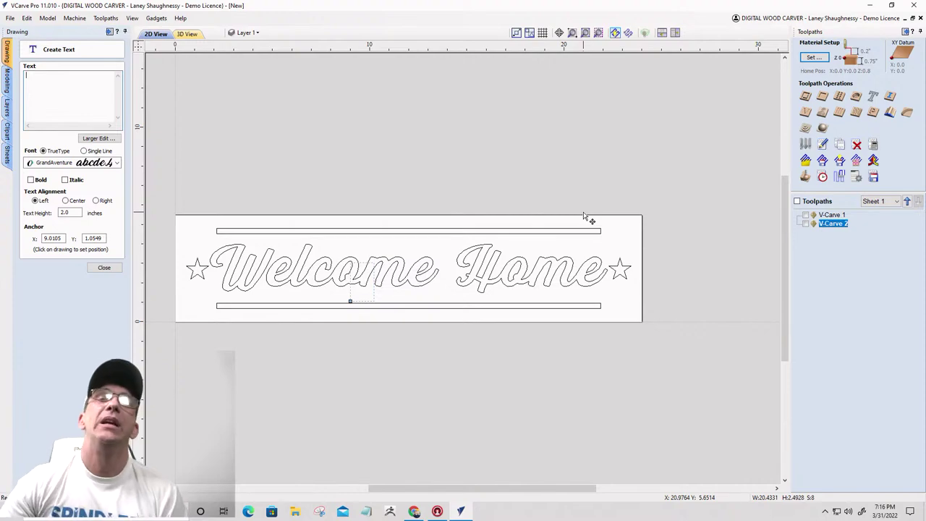
left_click(102, 267)
Step: Delete all vectors of the sign from the drawing
left_click(246, 33)
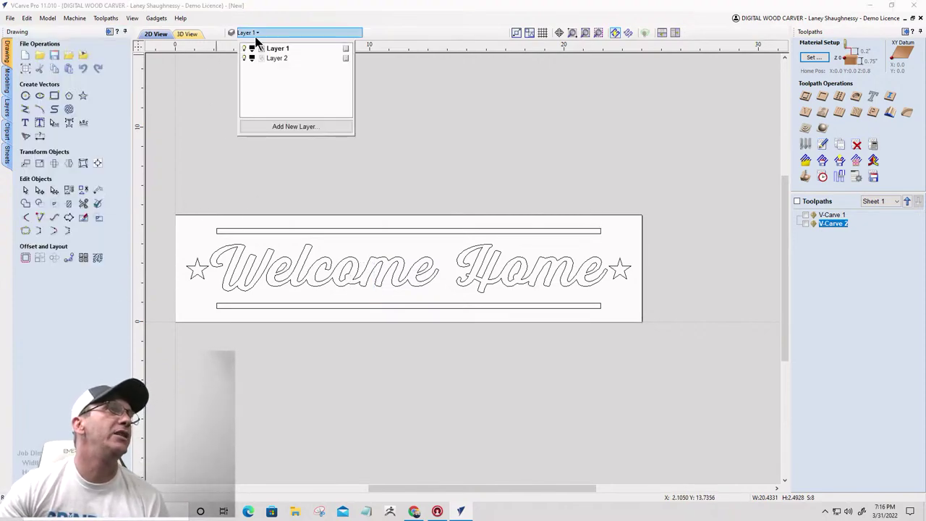
left_click(265, 226)
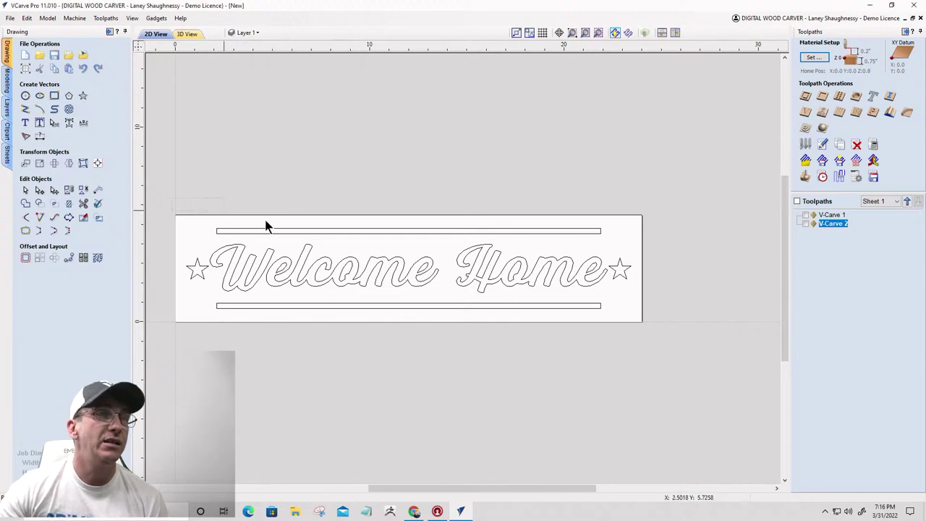
key("ctrl+a")
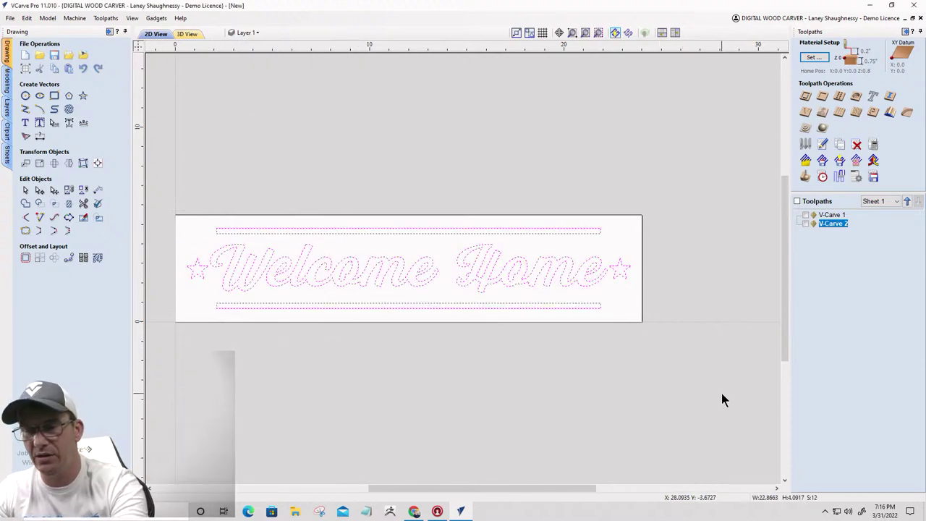
key("Delete")
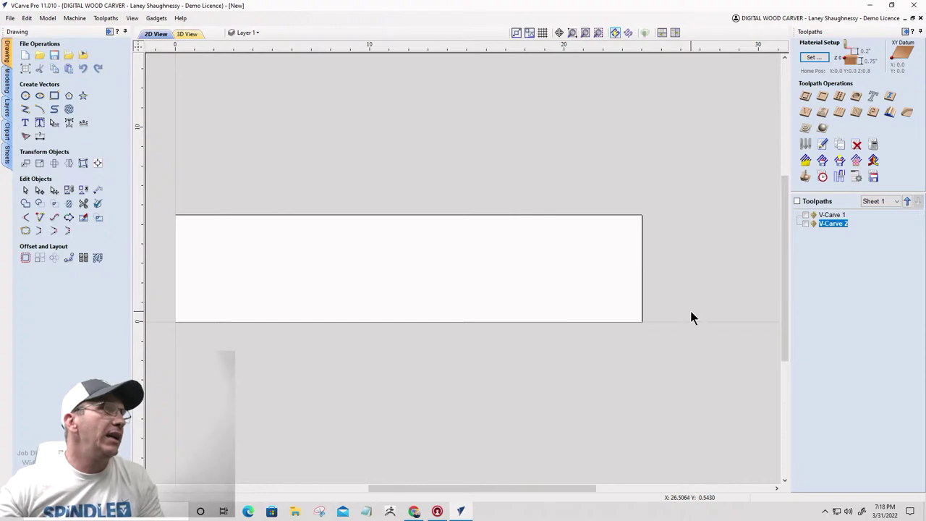
Step: Delete all toolpaths from the sheet
left_click(10, 18)
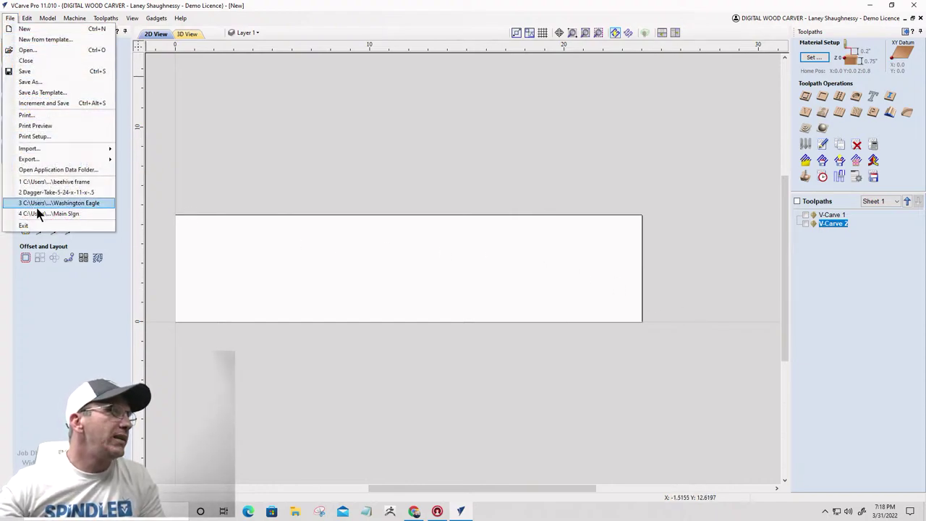
left_click(422, 172)
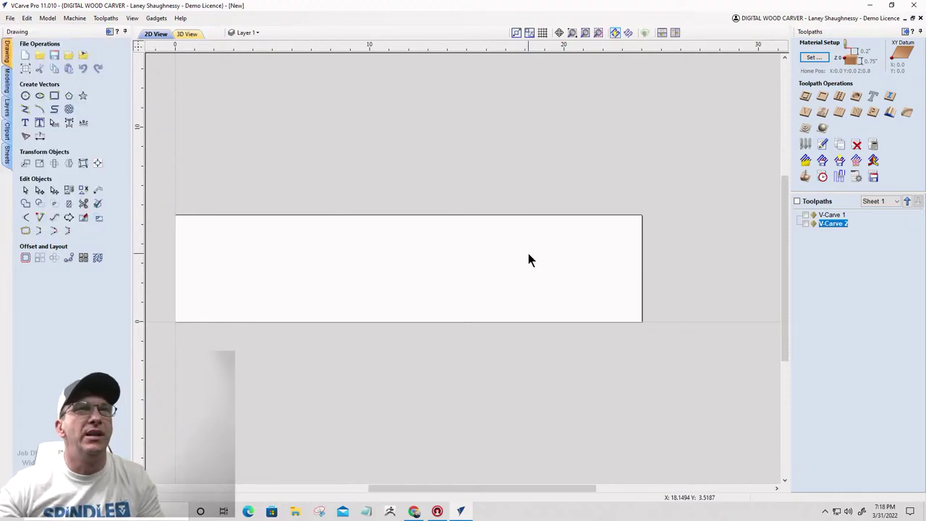
left_click(797, 202)
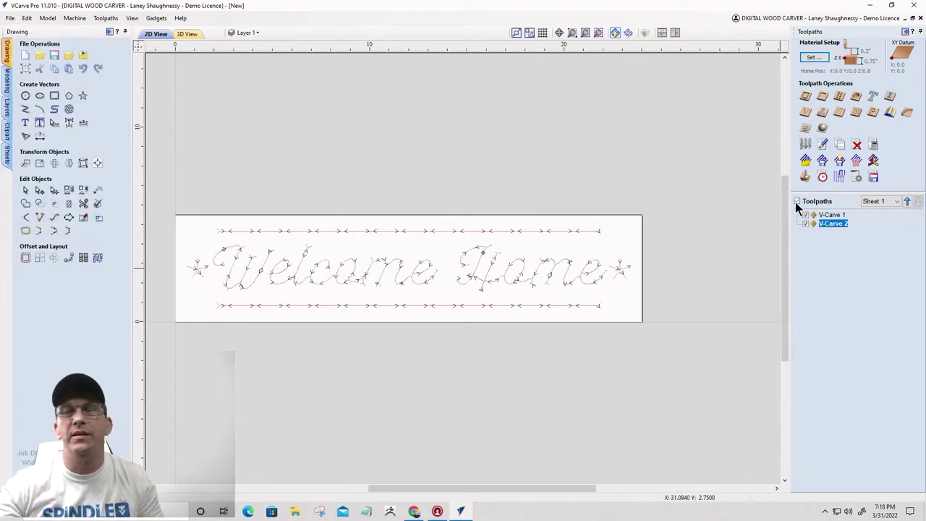
left_click(829, 215)
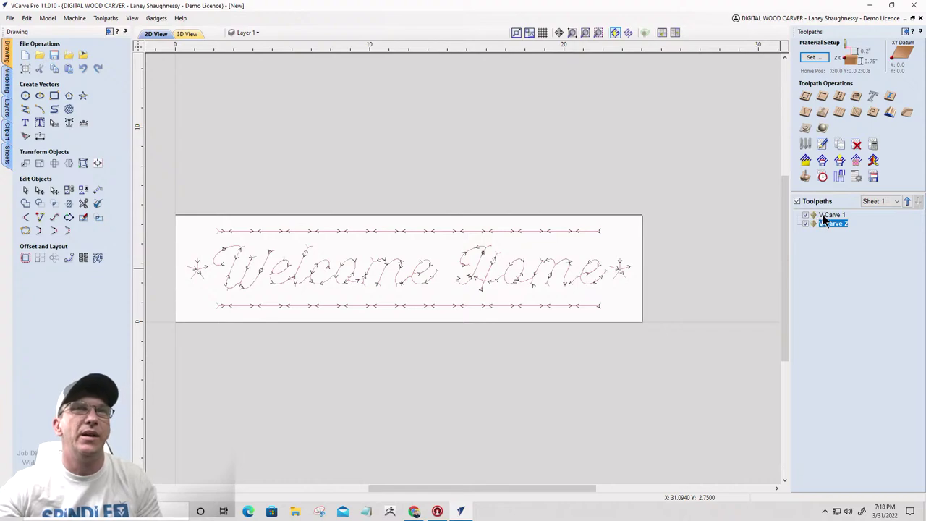
right_click(832, 215)
mouse_move(851, 341)
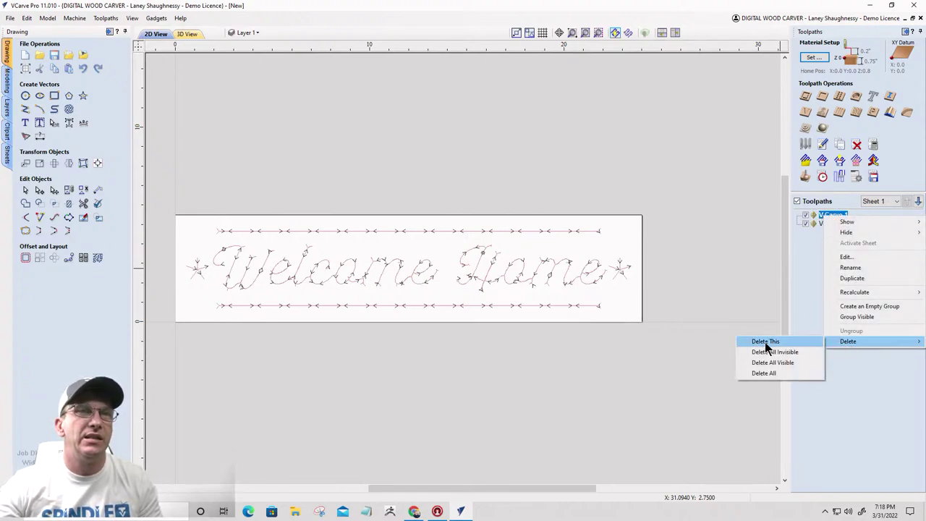
left_click(763, 374)
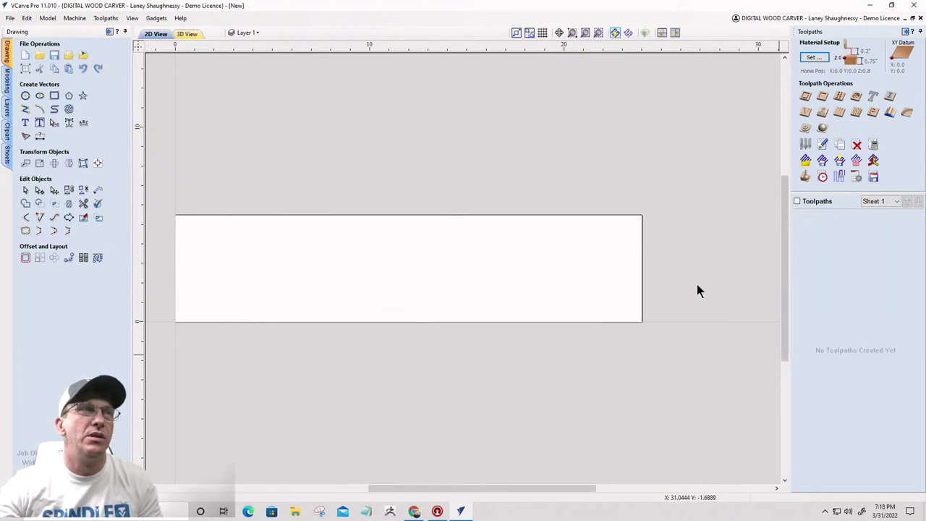
Step: Start a new job without saving the changes to the current file
left_click(10, 18)
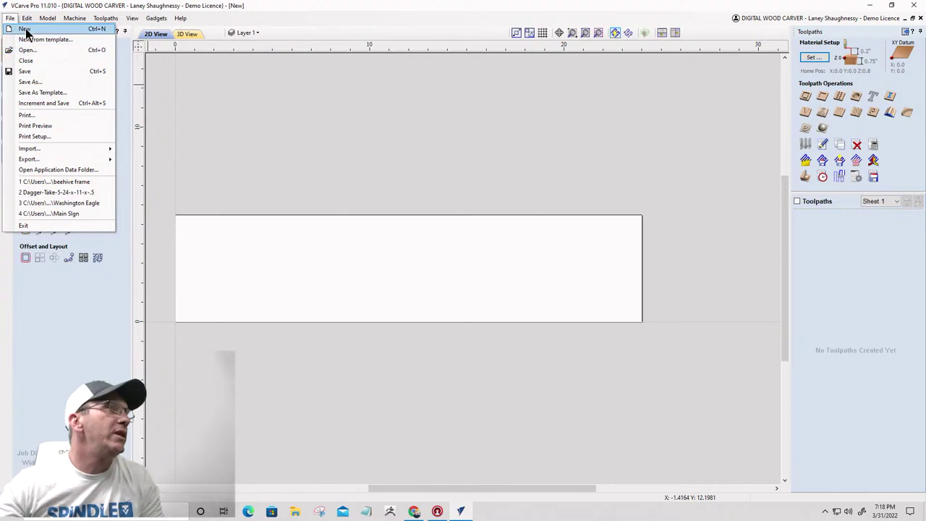
left_click(25, 29)
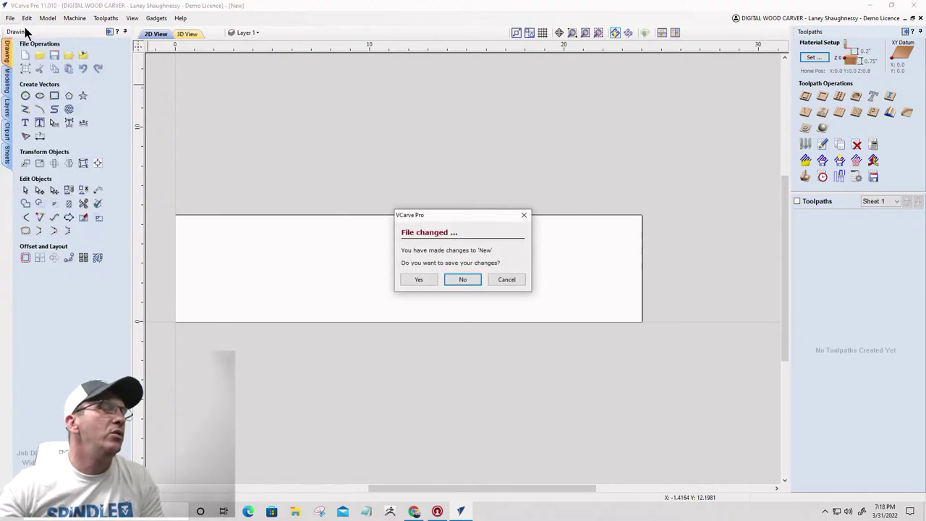
left_click(463, 279)
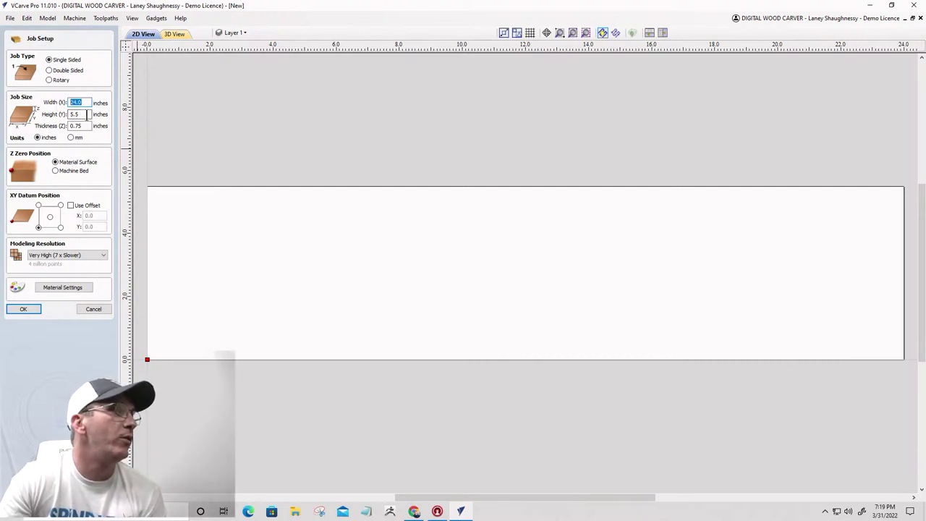
Step: Set the job height to 24 inches and thickness to 1.5 inches, keep Very High modeling resolution, and create the job
key("Tab")
type("2")
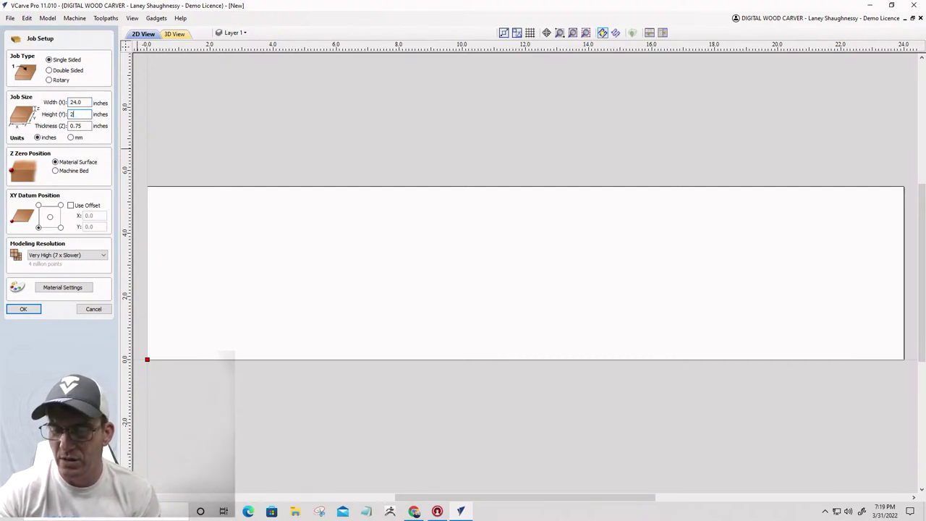
type("4")
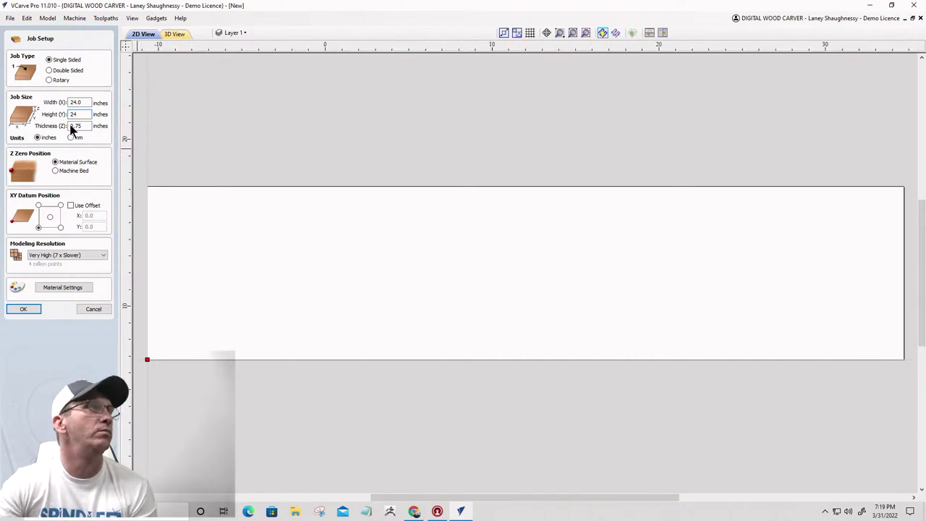
key("Tab")
left_click_drag(85, 126, 63, 126)
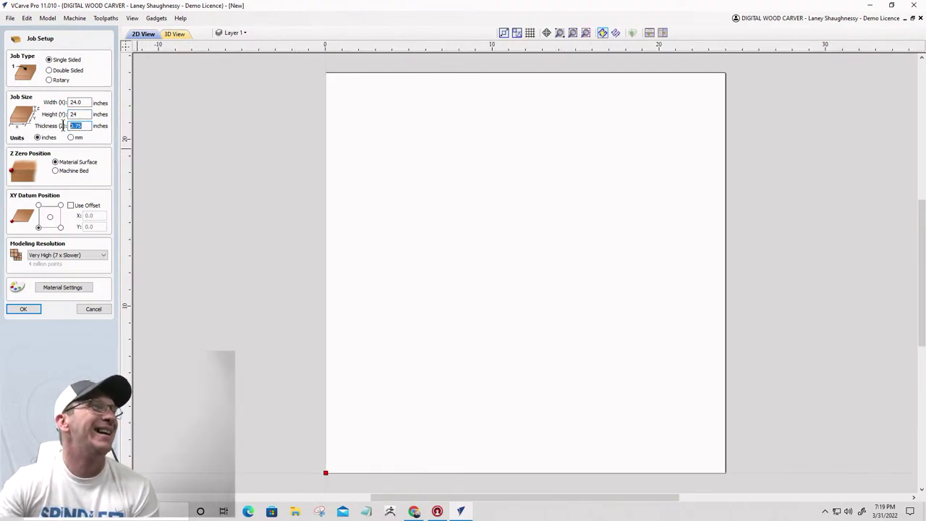
type("1.5")
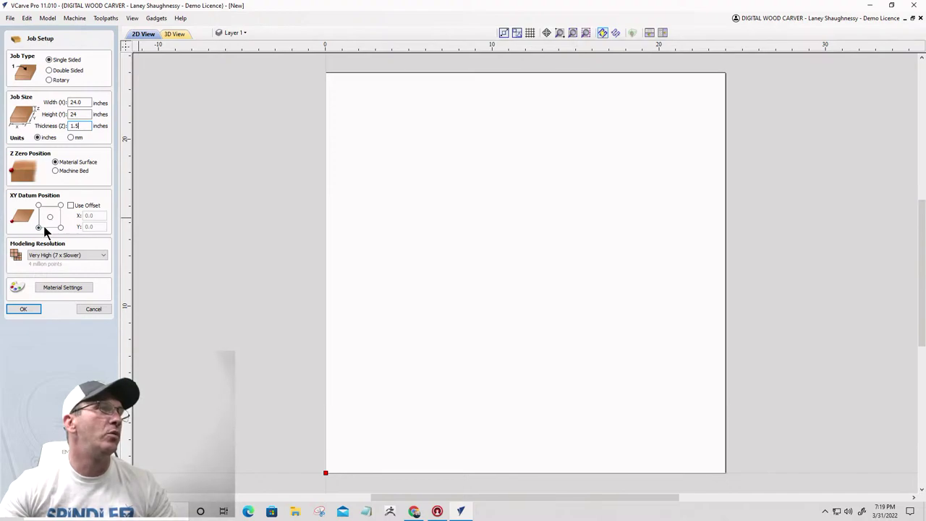
left_click(46, 257)
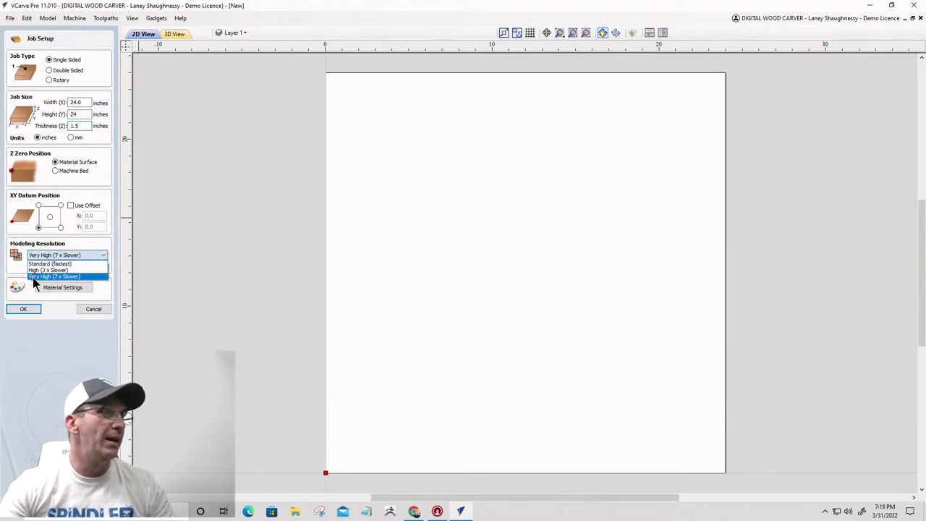
left_click(86, 278)
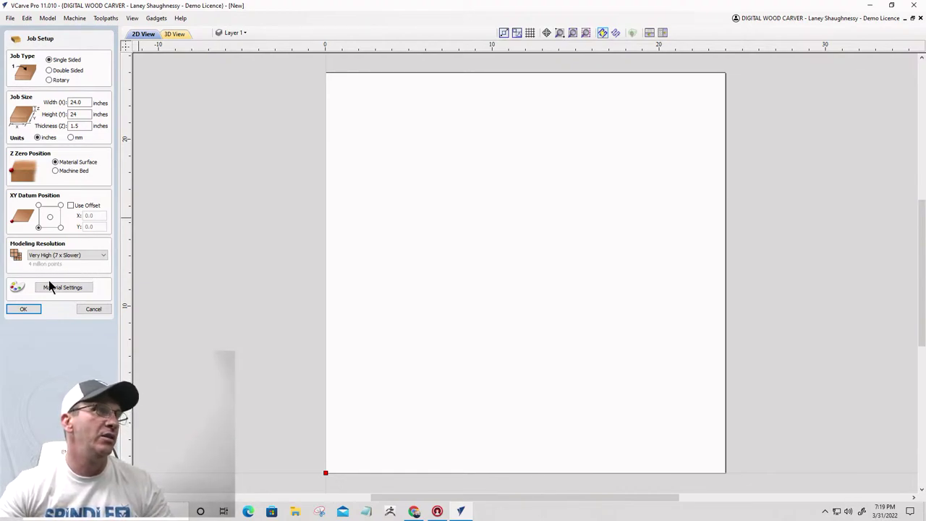
left_click(24, 310)
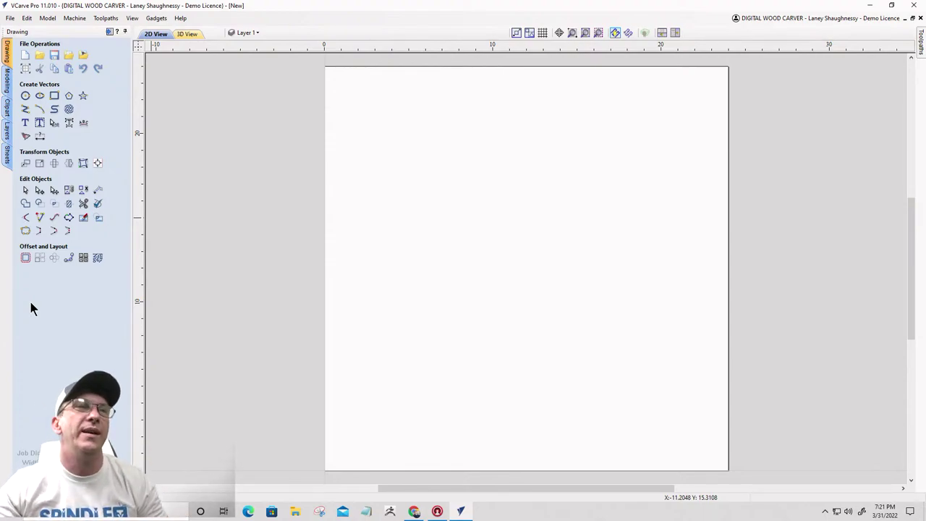
Step: Start importing a 3D model and browse the Downloads folder for a suitable model file
left_click(7, 79)
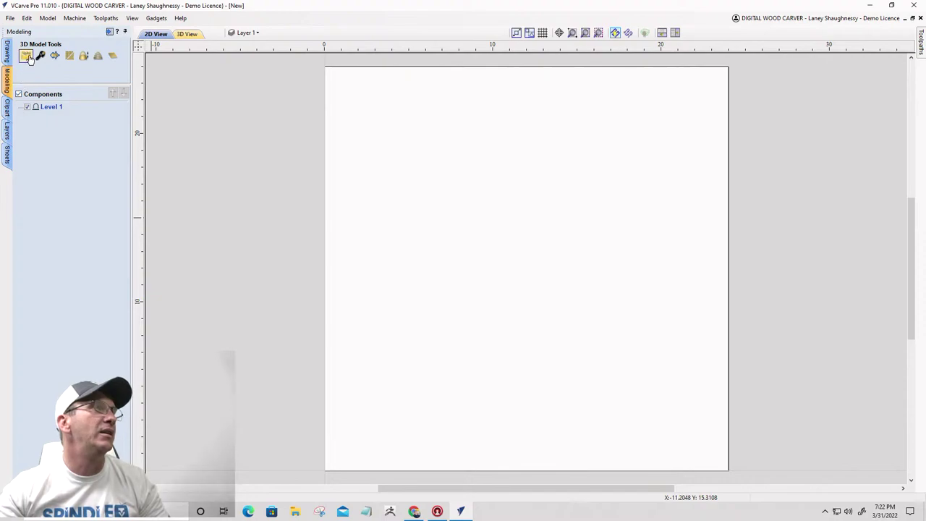
left_click(26, 58)
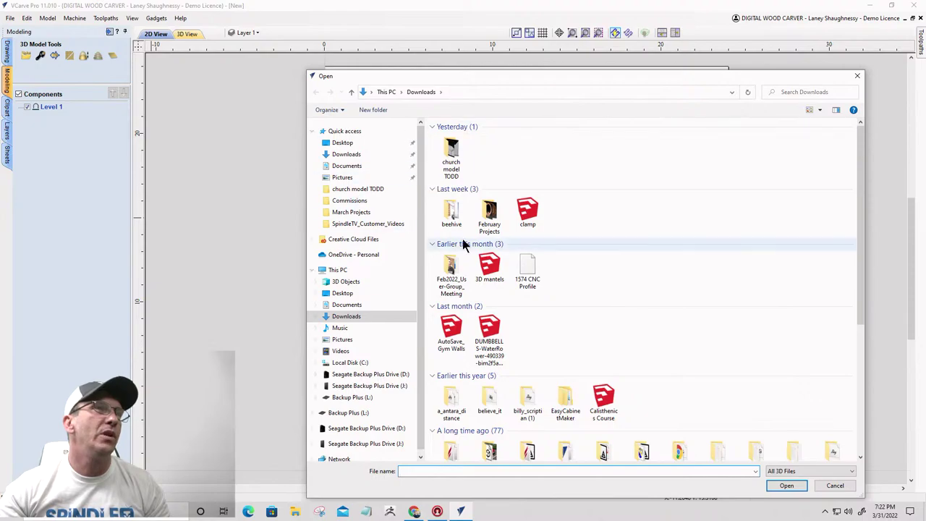
scroll(524, 279, "down", 5)
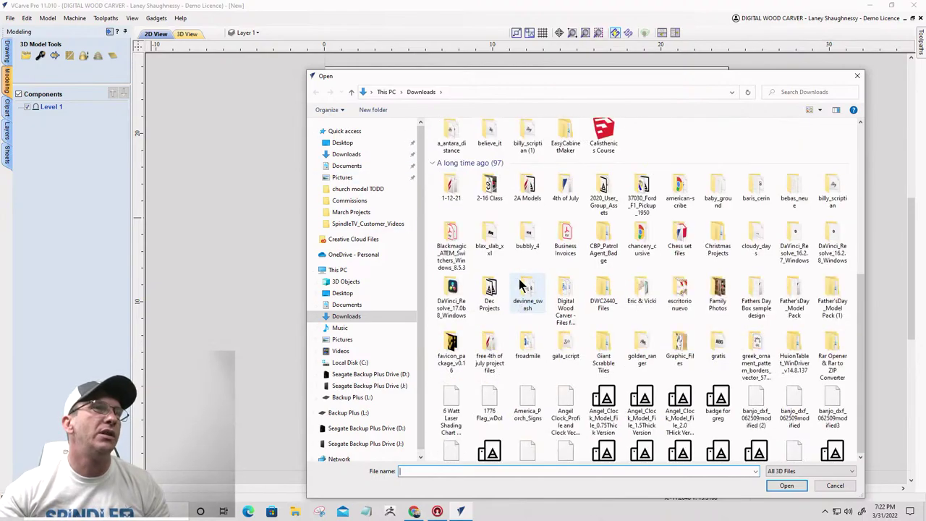
scroll(522, 286, "down", 5)
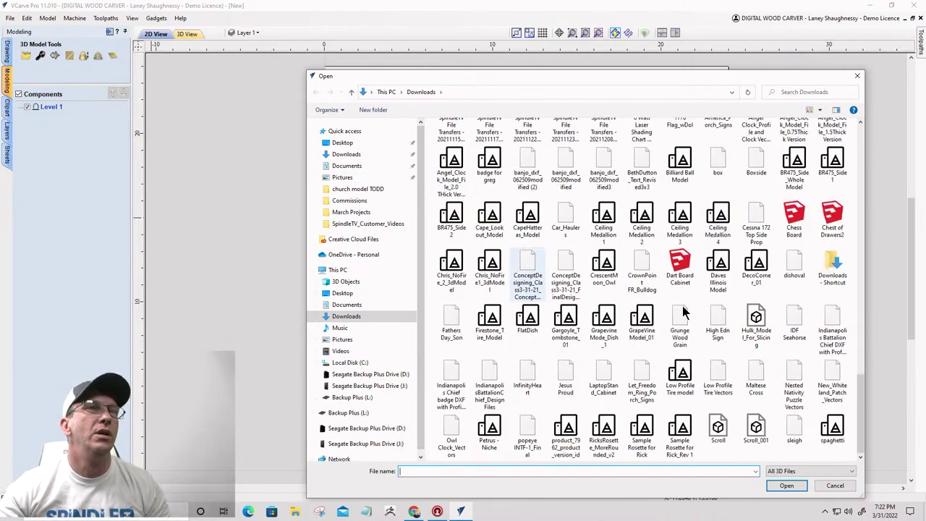
scroll(586, 307, "down", 3)
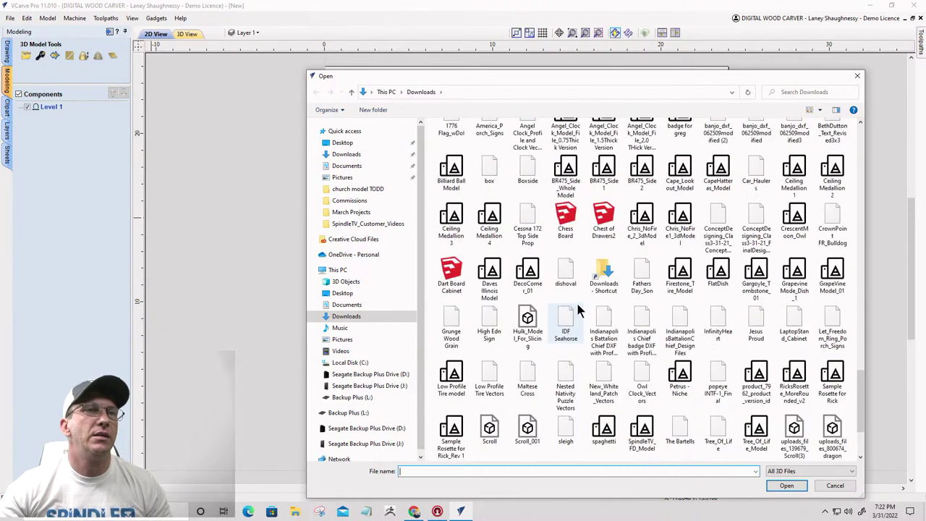
scroll(577, 309, "down", 2)
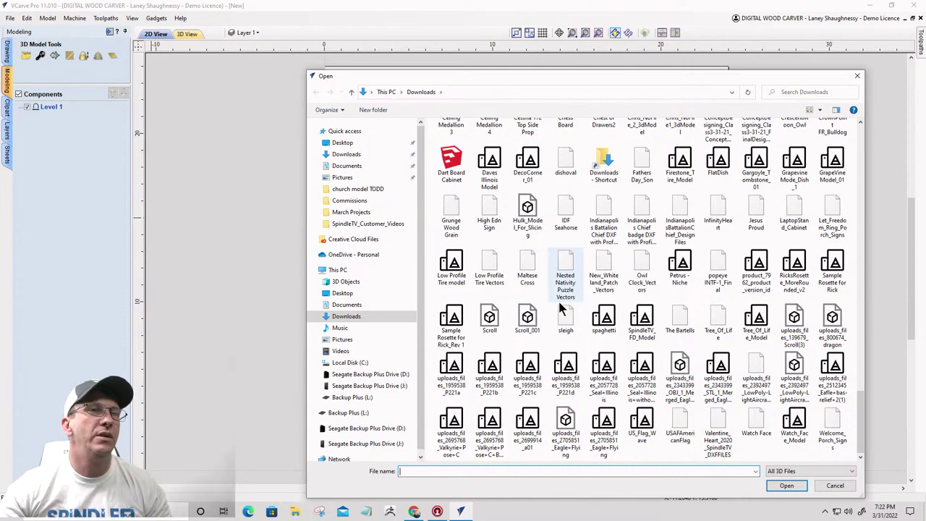
scroll(637, 297, "up", 6)
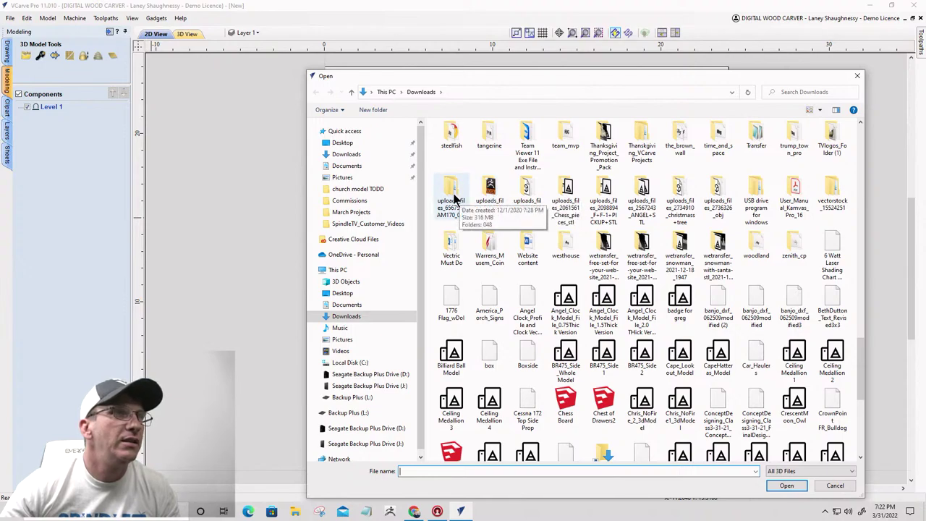
scroll(637, 271, "down", 5)
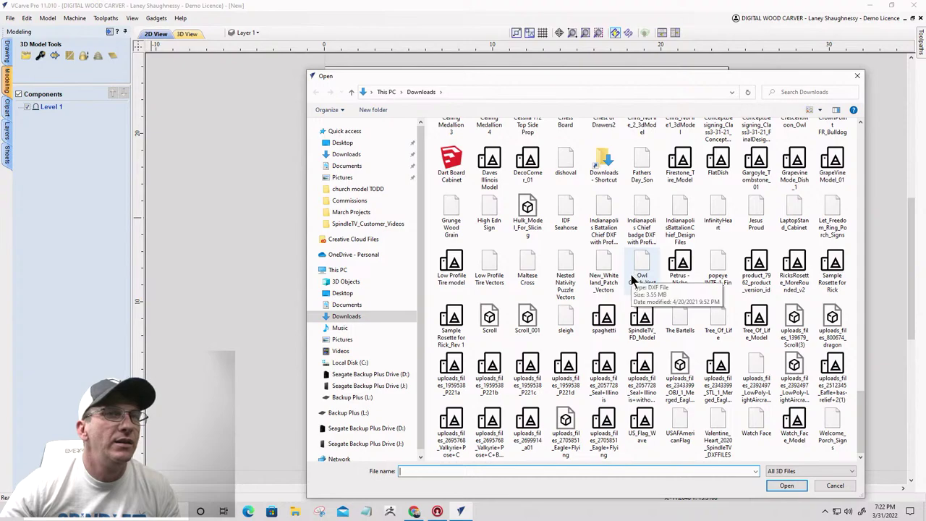
scroll(633, 279, "up", 10)
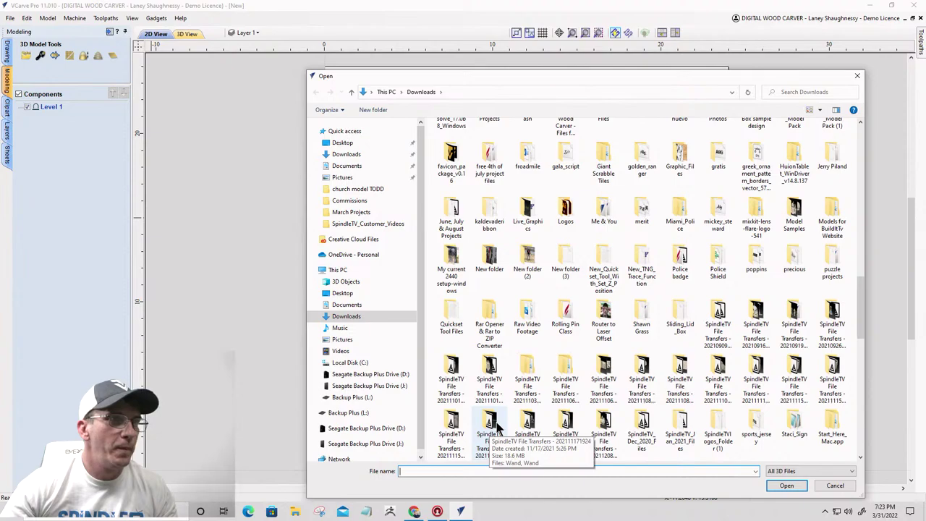
left_click(566, 427)
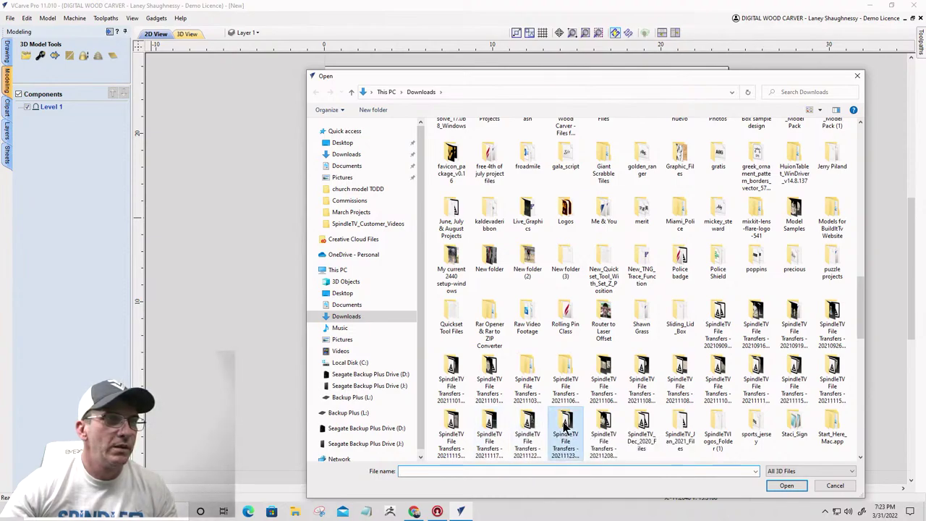
double_click(566, 428)
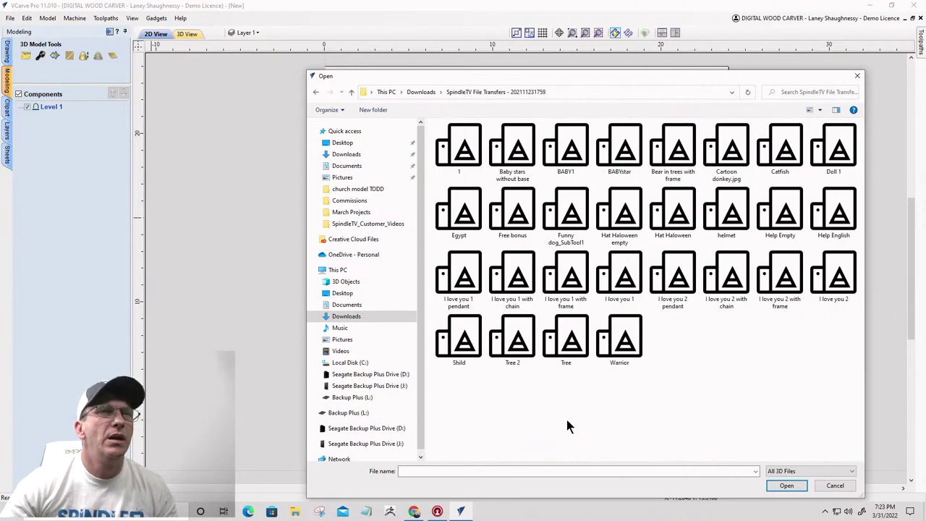
left_click(351, 93)
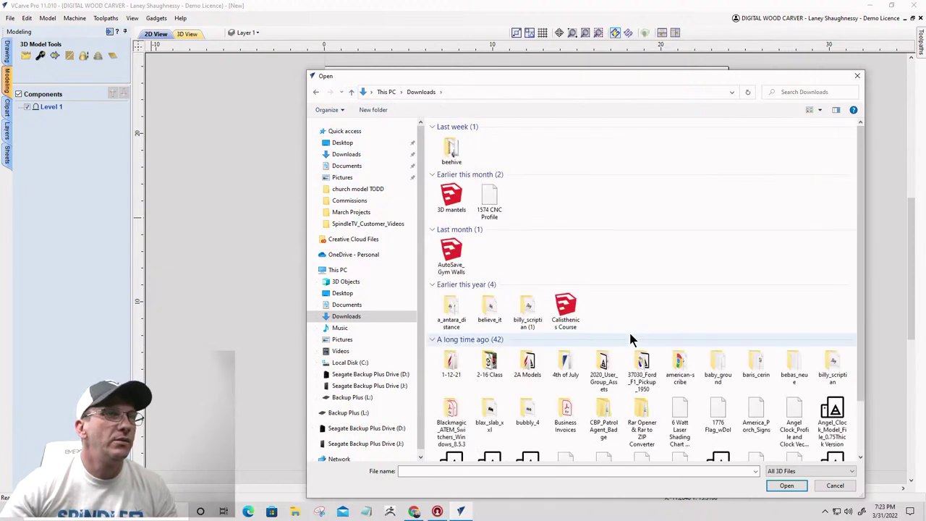
scroll(631, 335, "down", 10)
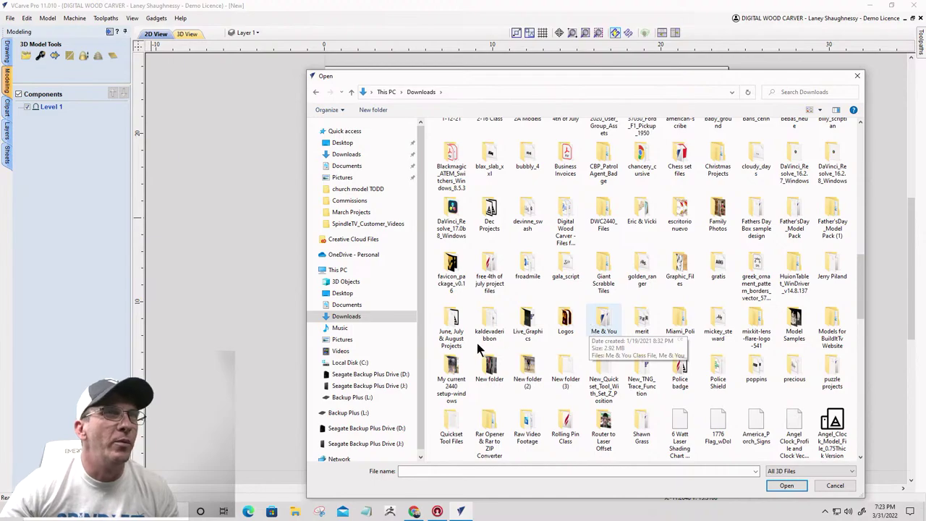
scroll(470, 351, "down", 2)
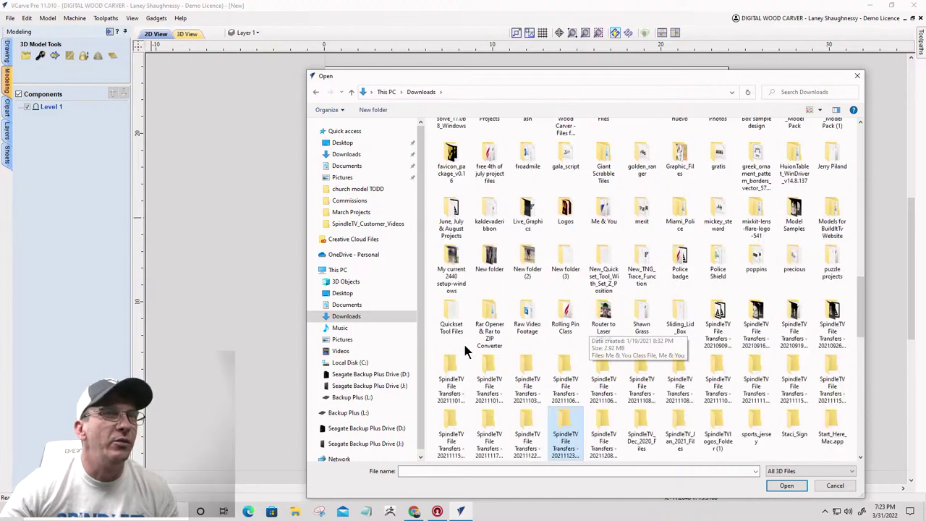
Step: Search the Downloads folder for "clock"
left_click(798, 91)
type("c")
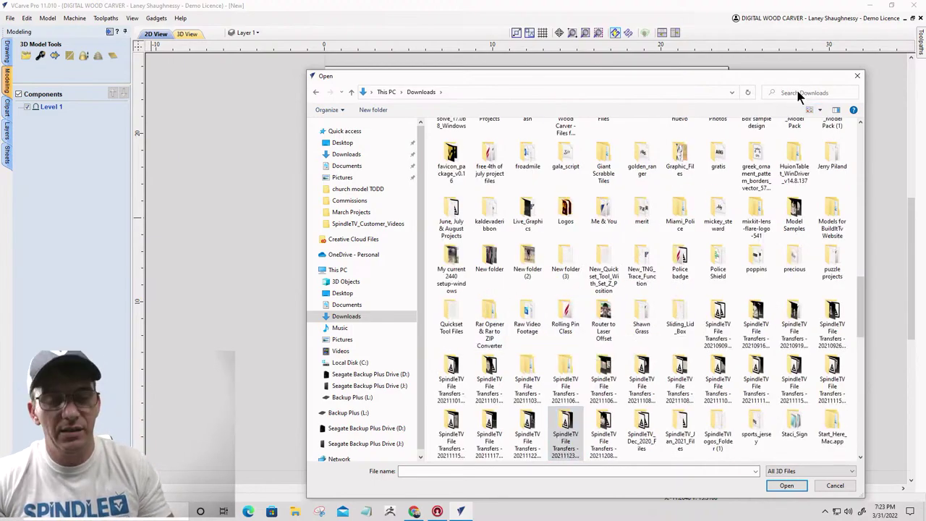
type("lock")
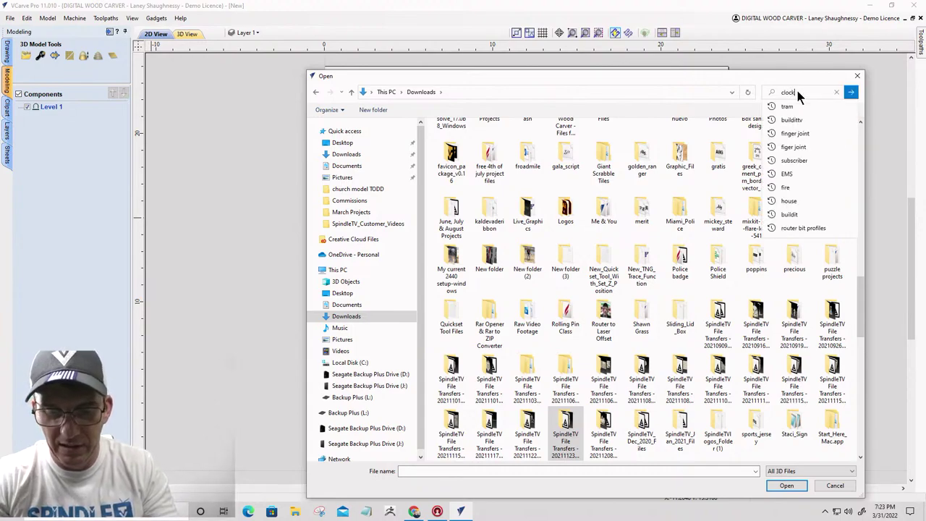
key("Return")
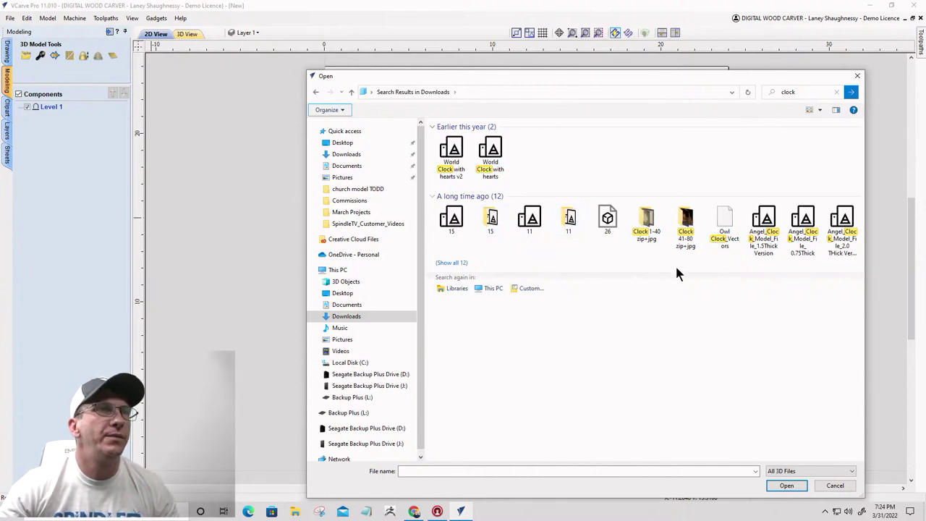
Step: Check subfolder 15 of the Clock 1-40 zip+jpg folder and return to the search results
left_click(647, 221)
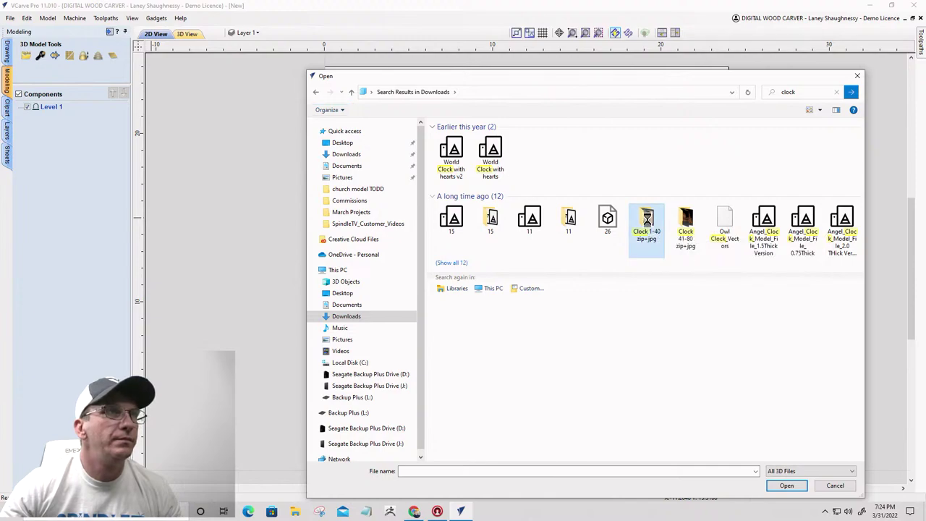
double_click(647, 221)
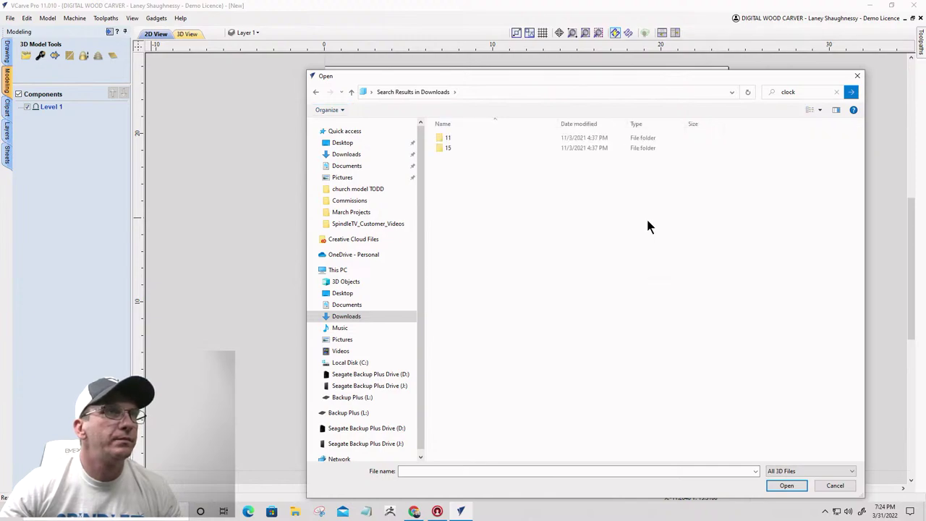
double_click(442, 149)
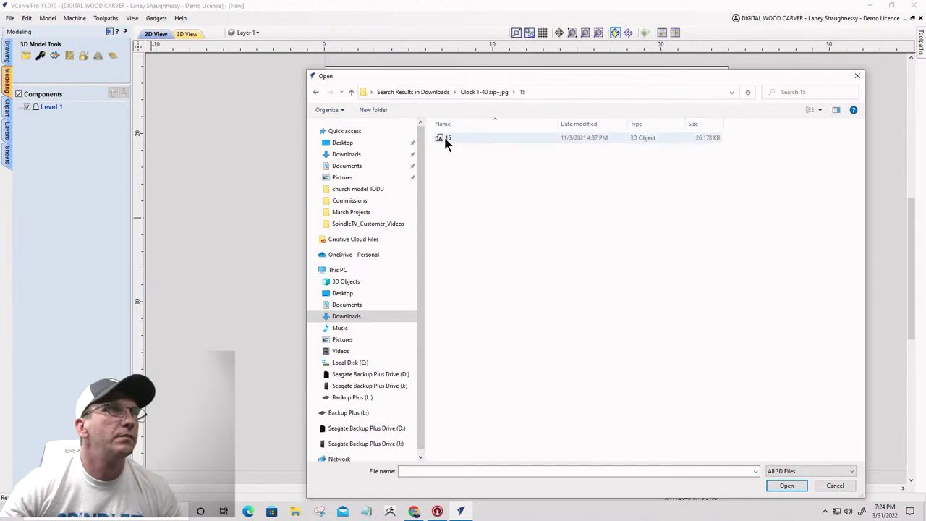
left_click(420, 92)
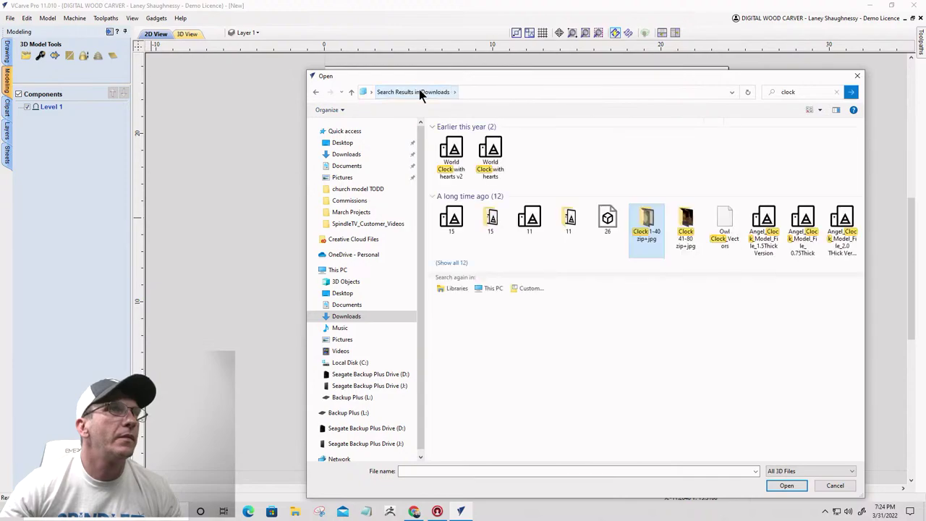
Step: Open the Clock 41-80 zip+jpg folder from the search results to check for importable models
left_click(691, 224)
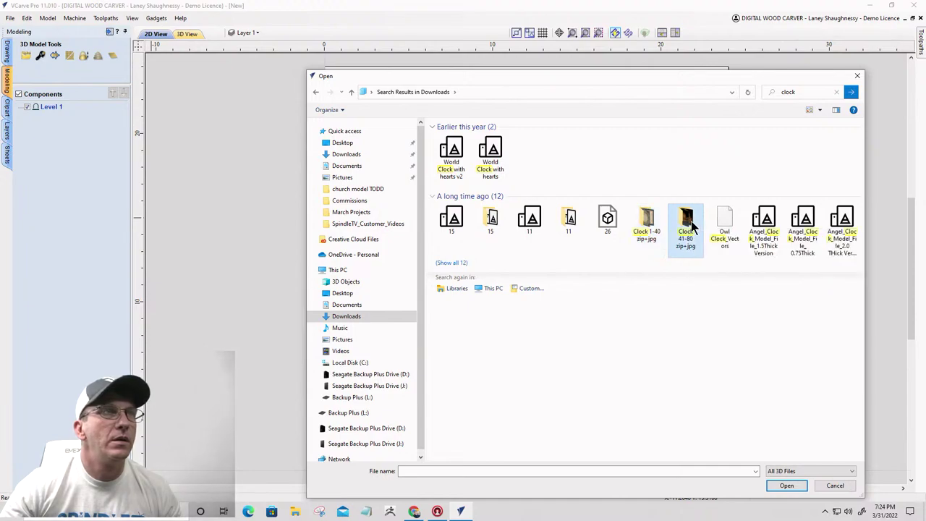
right_click(691, 225)
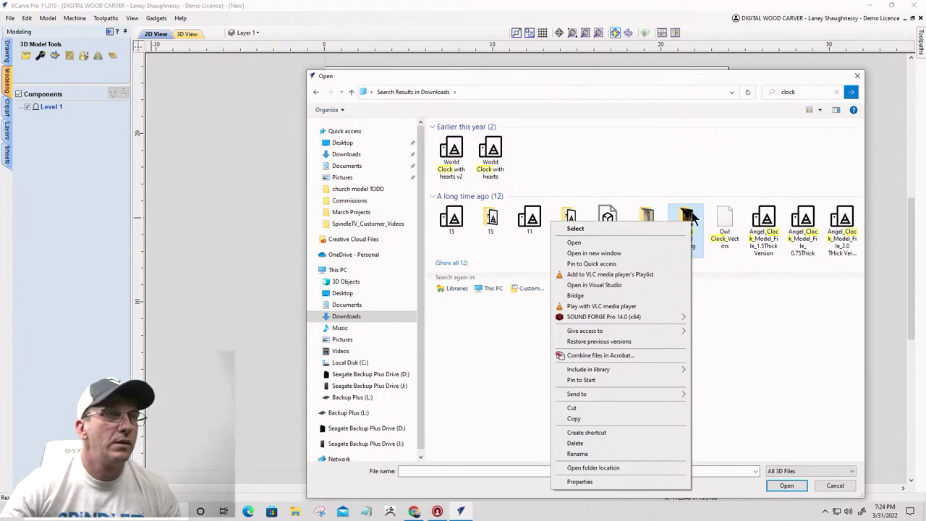
left_click(691, 217)
double_click(692, 217)
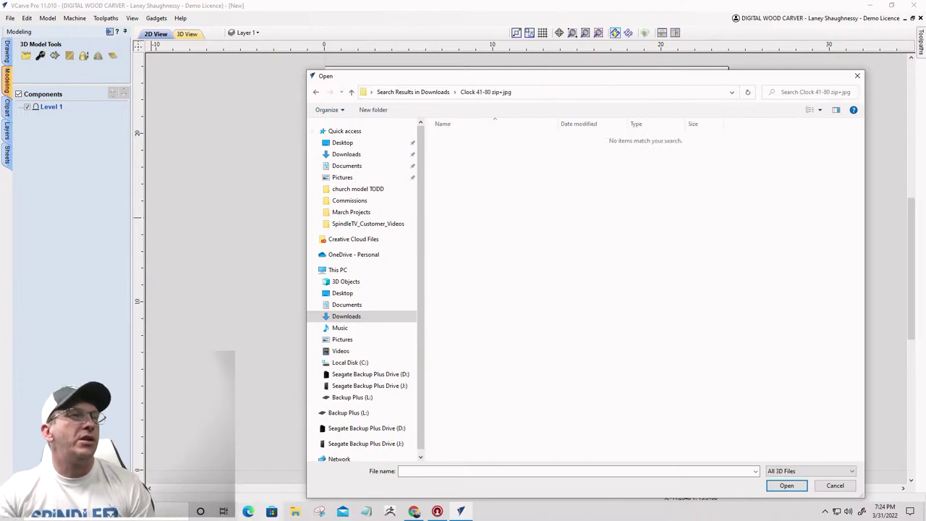
left_click(295, 512)
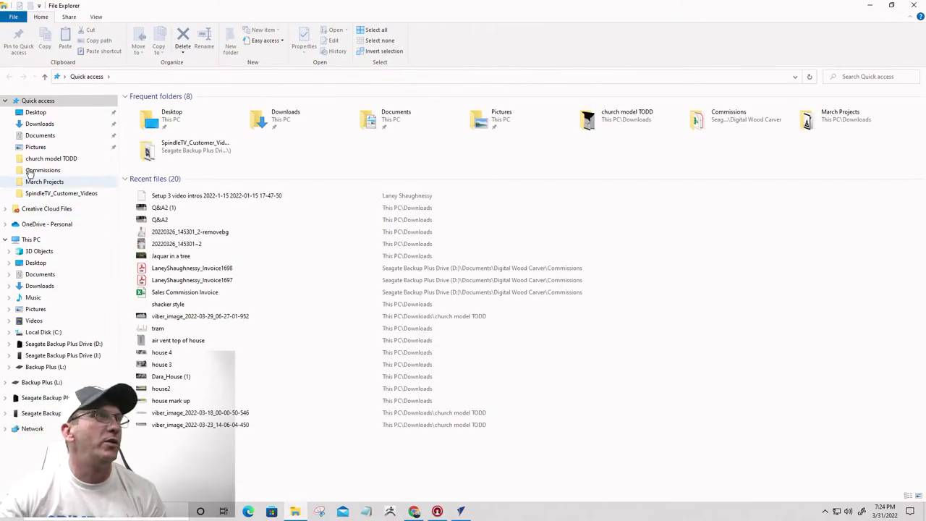
double_click(280, 121)
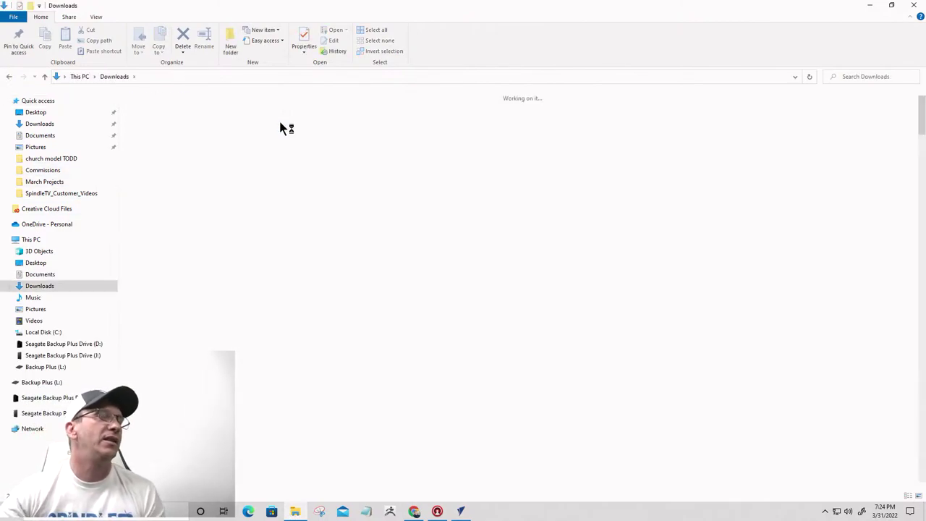
scroll(459, 268, "down", 1)
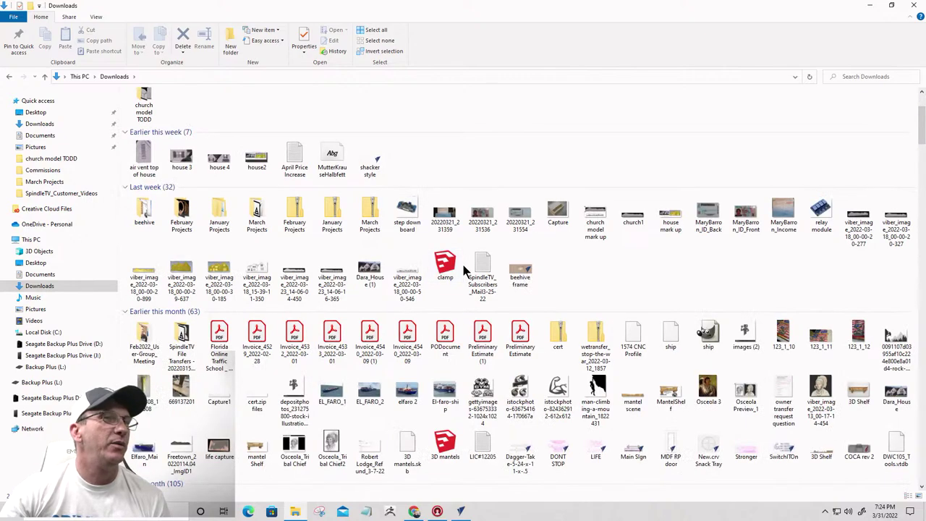
scroll(463, 270, "down", 2)
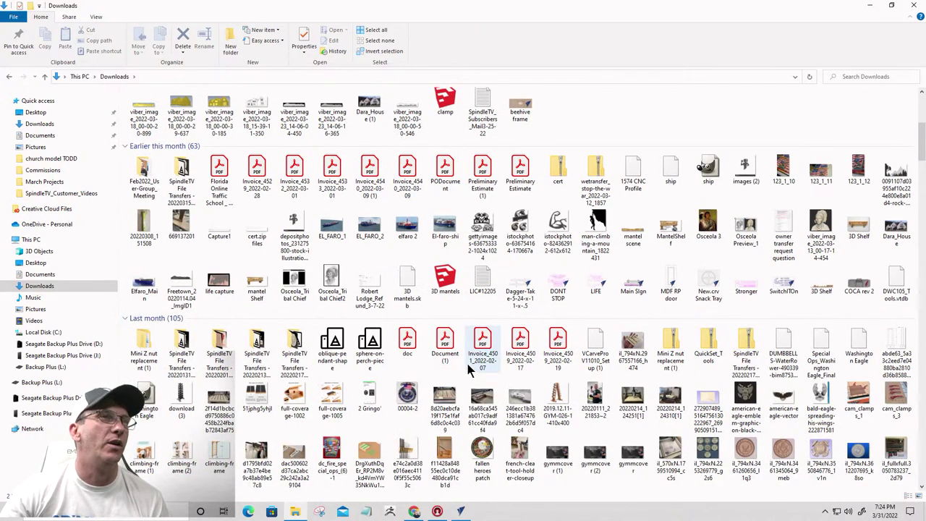
scroll(466, 360, "down", 2)
scroll(466, 368, "down", 2)
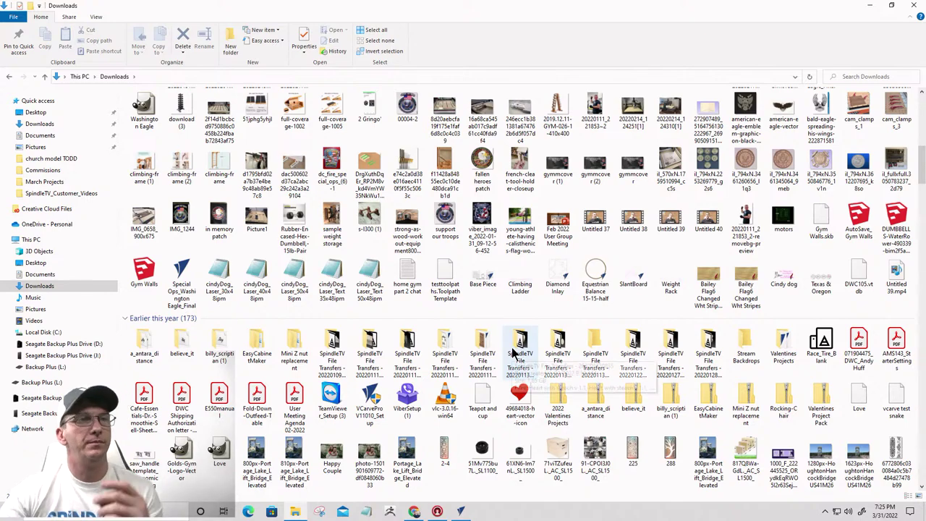
double_click(558, 358)
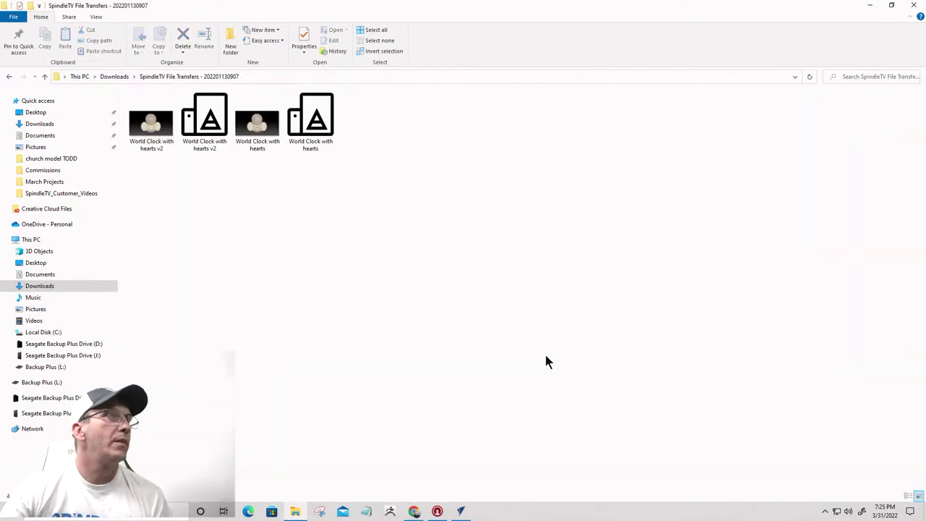
left_click(44, 76)
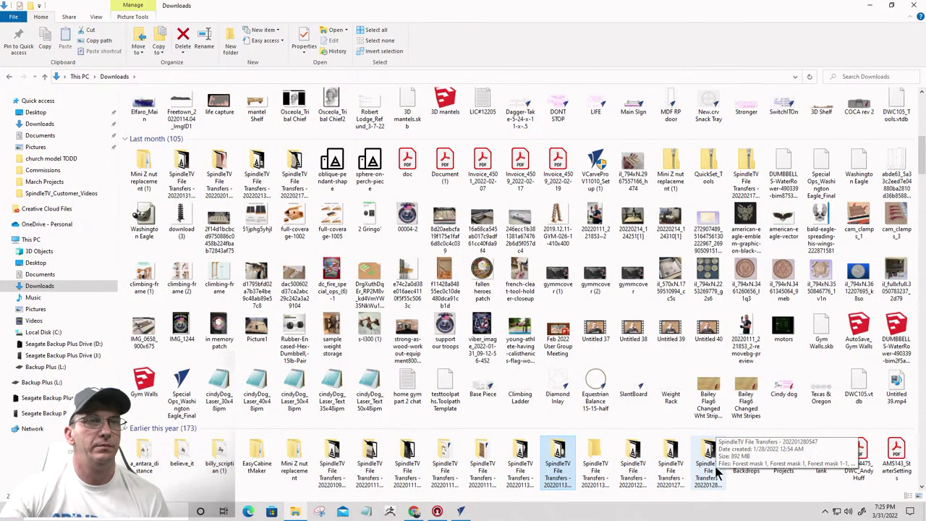
scroll(717, 470, "down", 3)
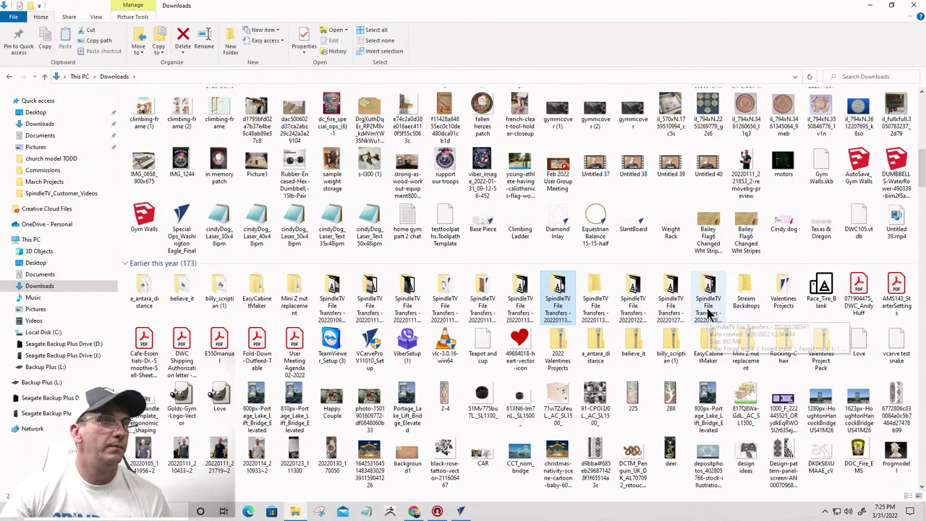
scroll(709, 312, "down", 3)
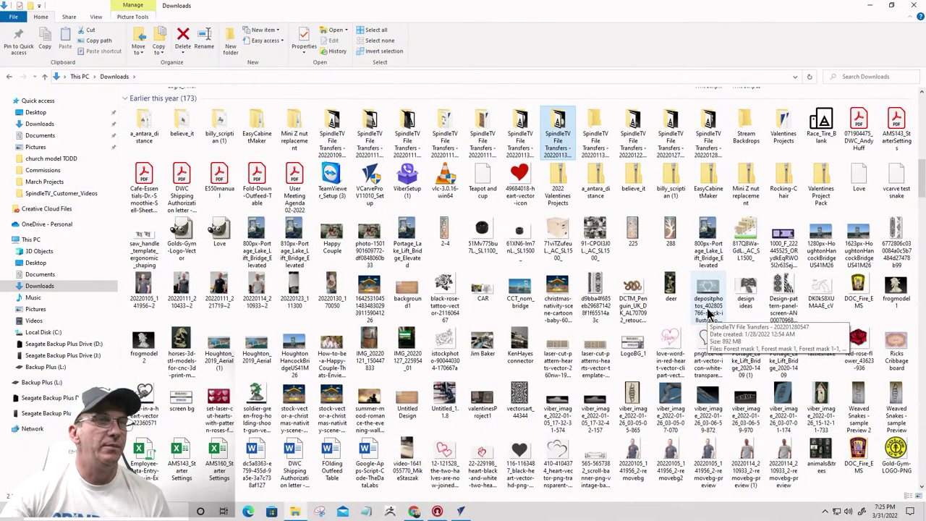
scroll(709, 313, "down", 3)
scroll(710, 312, "down", 3)
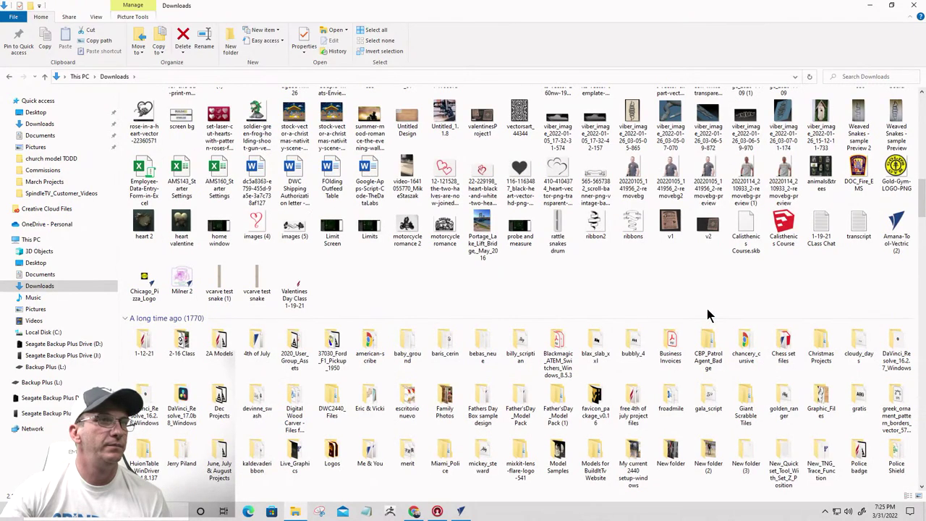
scroll(708, 314, "down", 3)
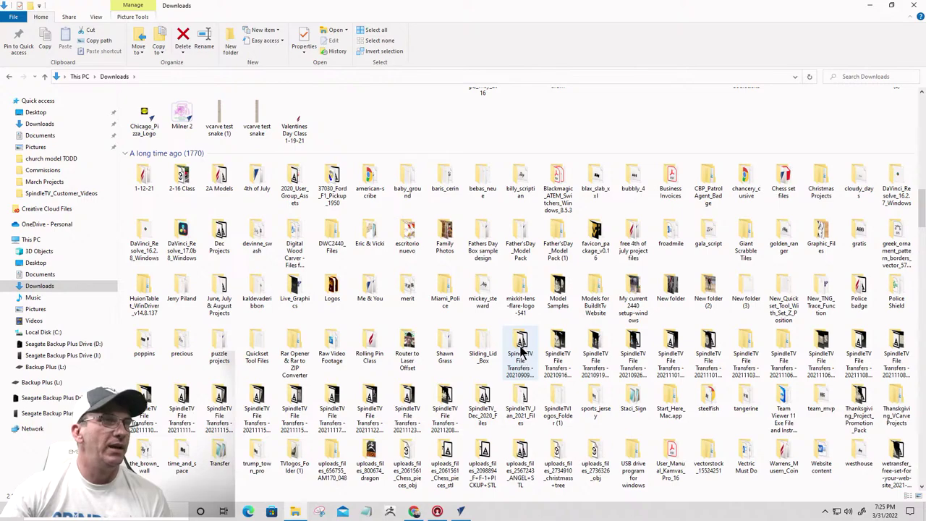
mouse_move(521, 351)
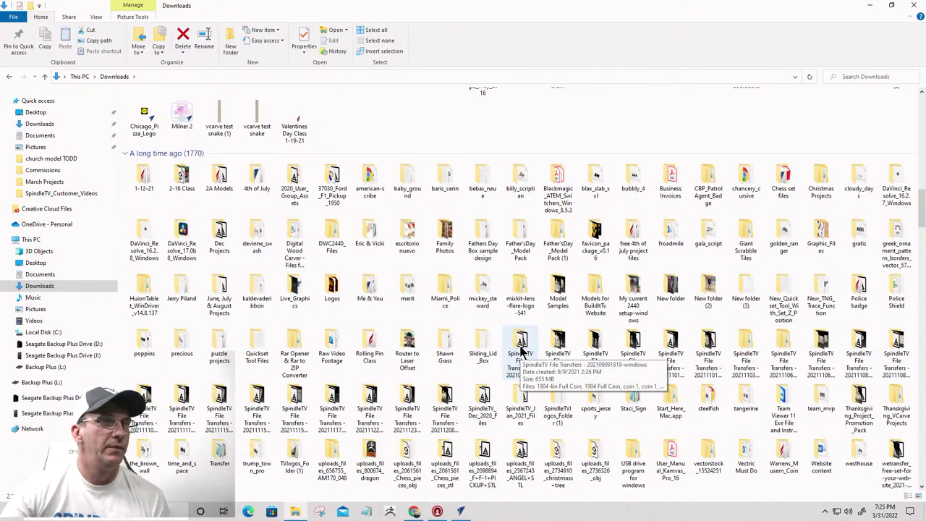
mouse_move(568, 351)
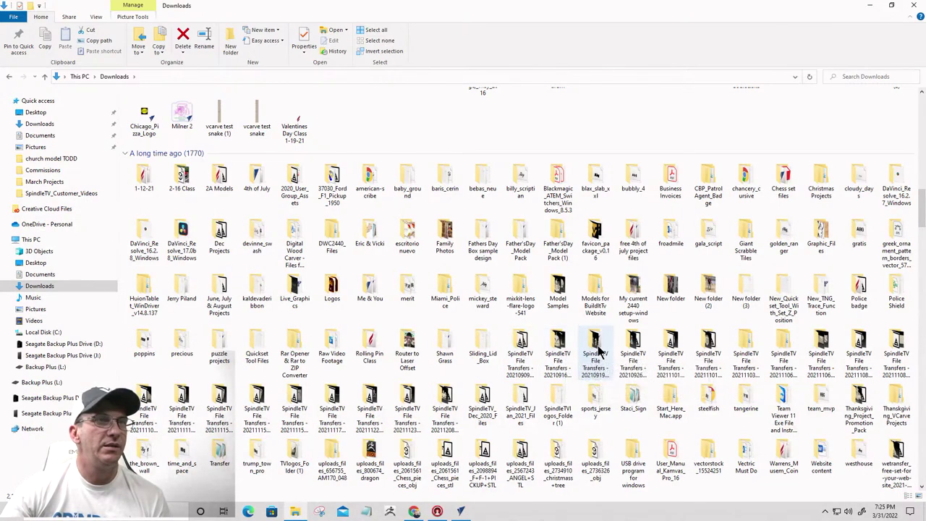
mouse_move(600, 351)
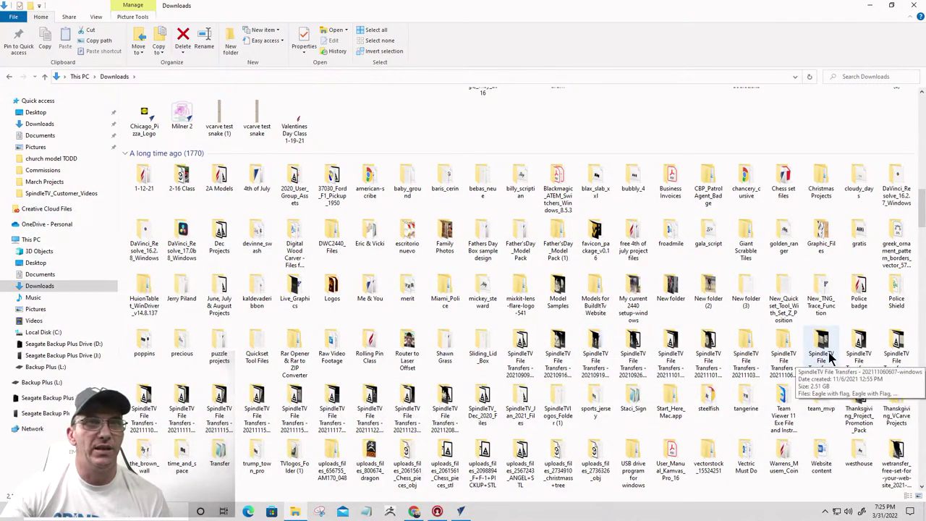
double_click(822, 351)
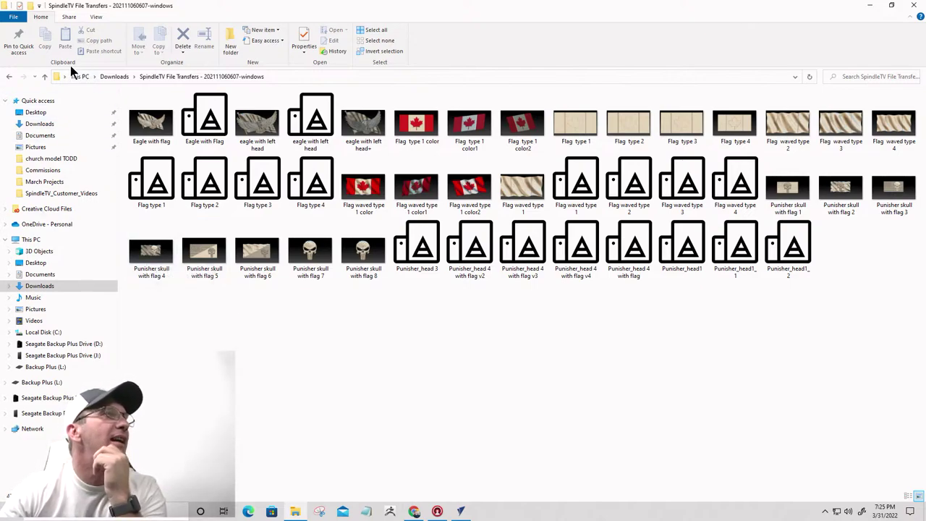
left_click(44, 76)
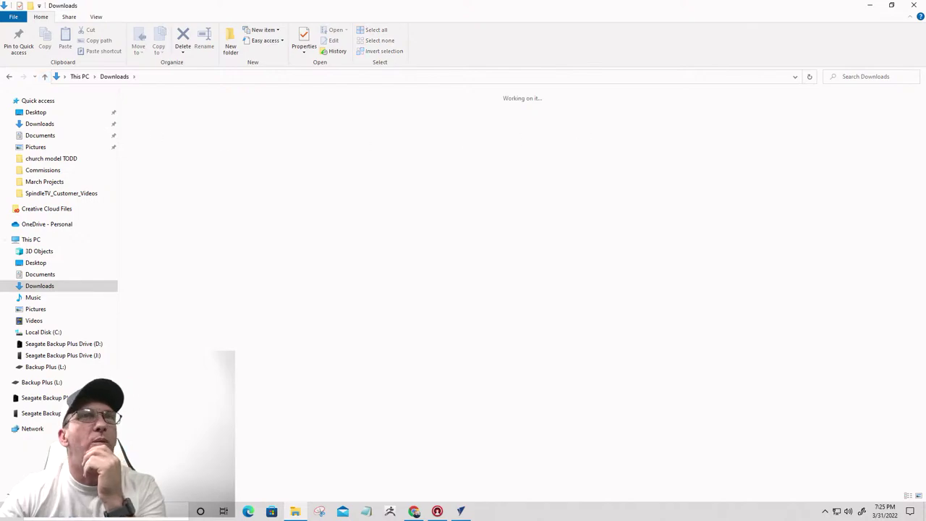
Step: Search Downloads for "clock" and open the file location of the clock image 5
left_click(857, 75)
type("clock")
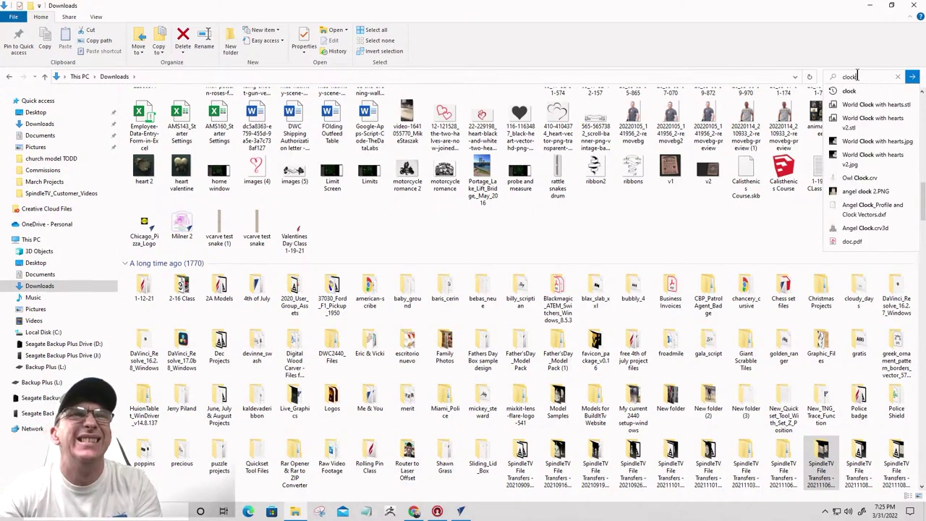
key("Return")
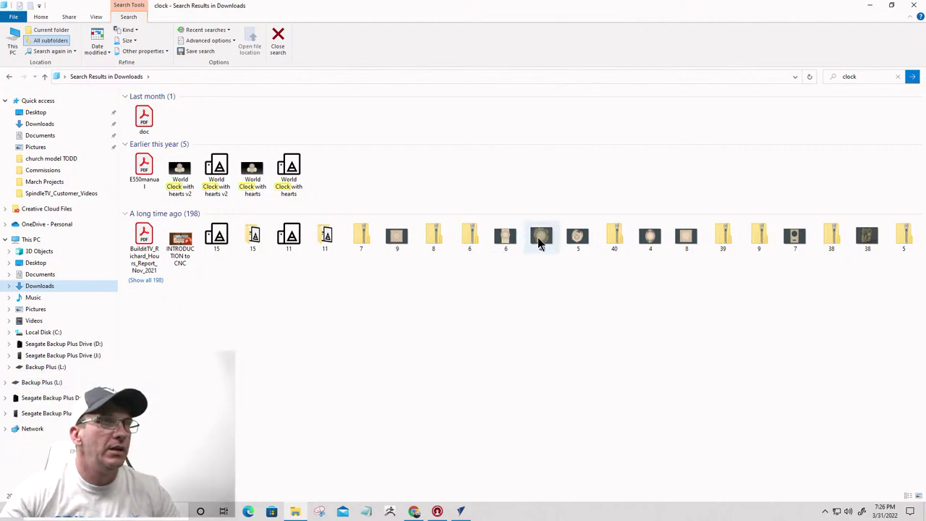
right_click(577, 237)
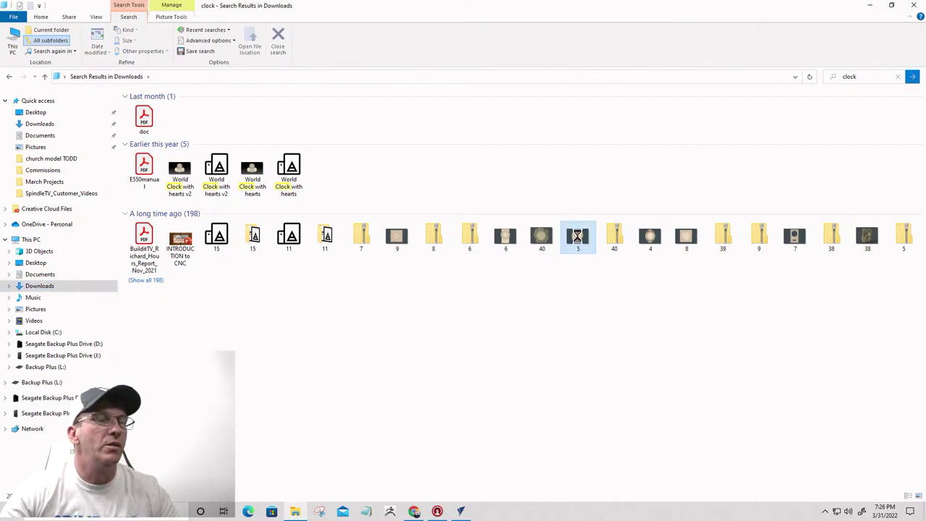
left_click(492, 479)
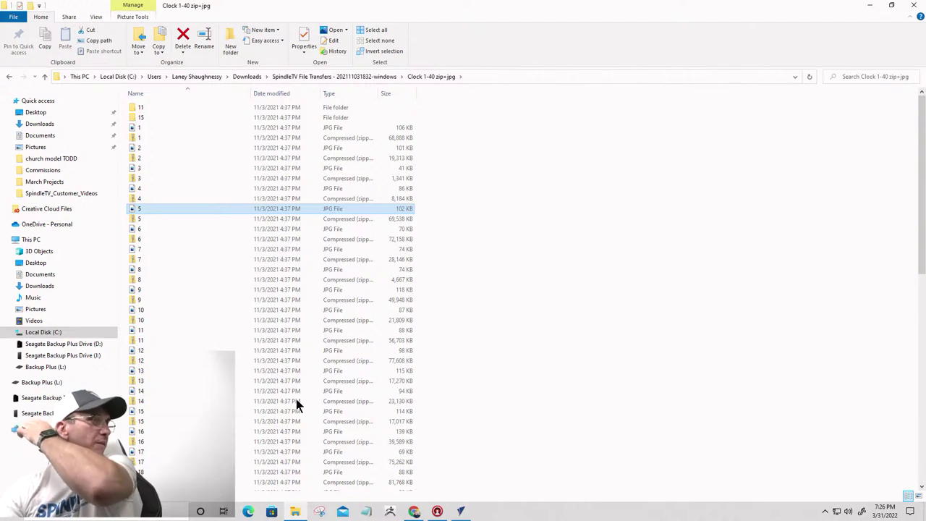
Step: Show the Clock 1-40 zip+jpg folder with extra large icons, examine the clock previews, and close the File Explorer window
right_click(192, 175)
mouse_move(137, 183)
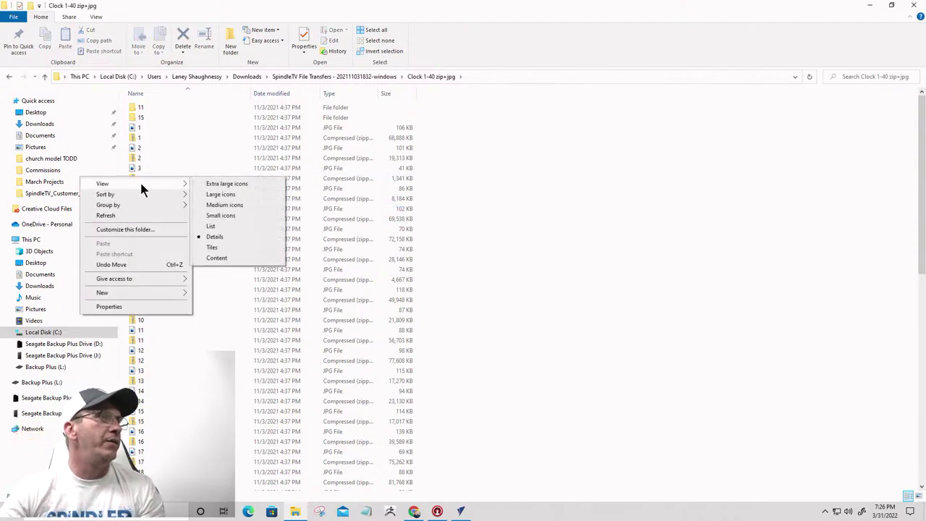
left_click(212, 195)
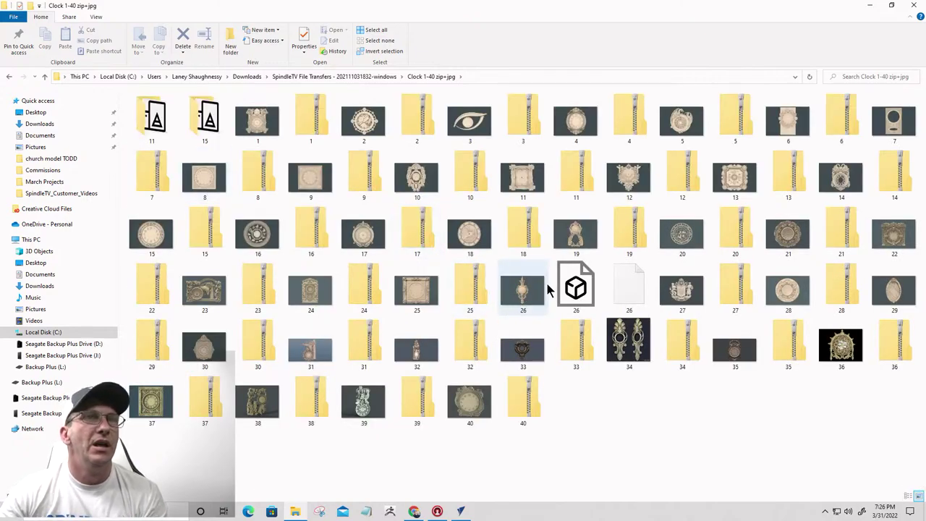
right_click(286, 149)
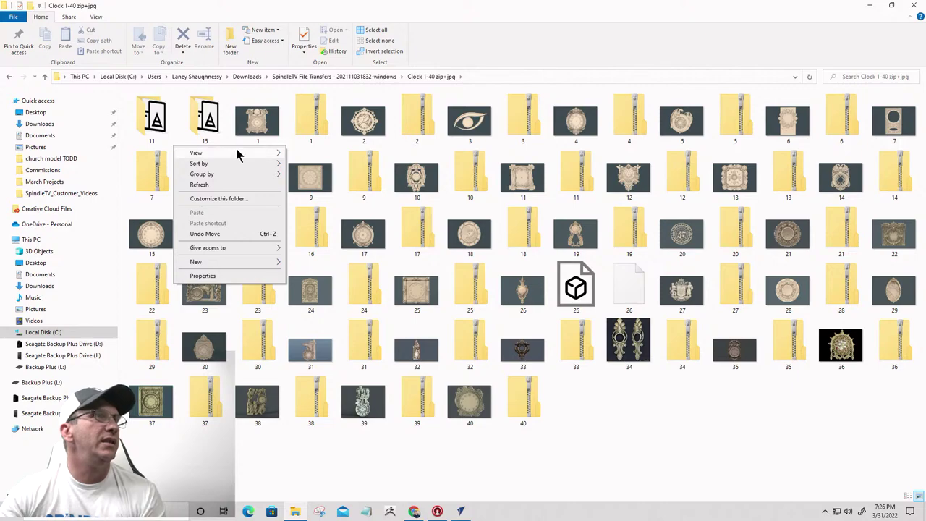
mouse_move(236, 150)
left_click(317, 155)
scroll(648, 227, "down", 2)
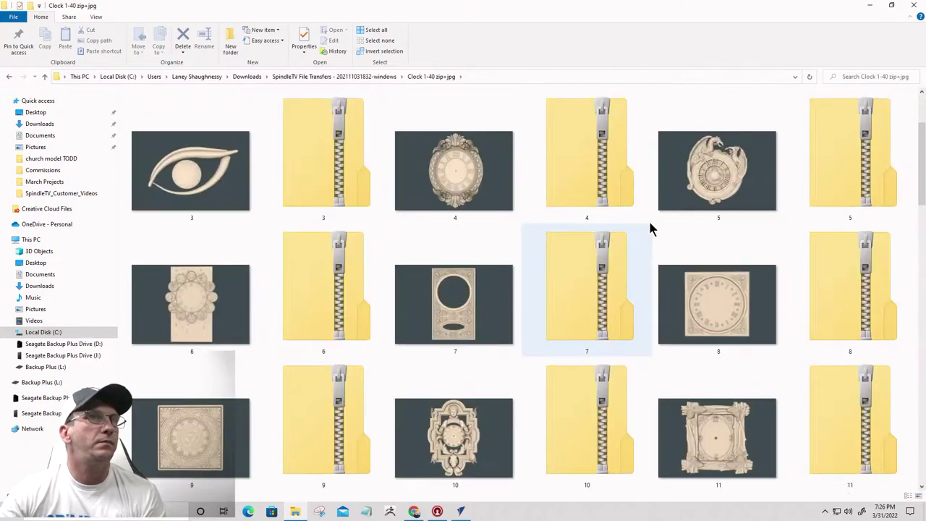
scroll(622, 225, "up", 2)
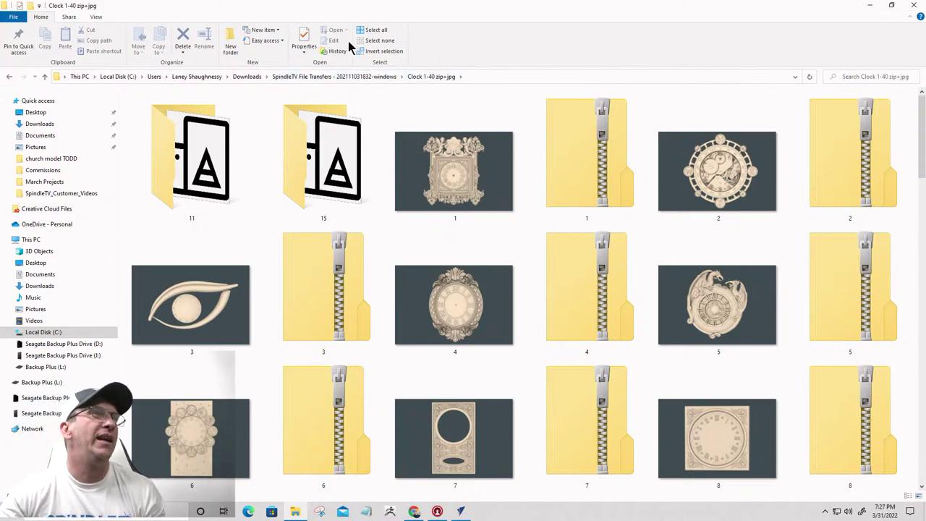
left_click(913, 5)
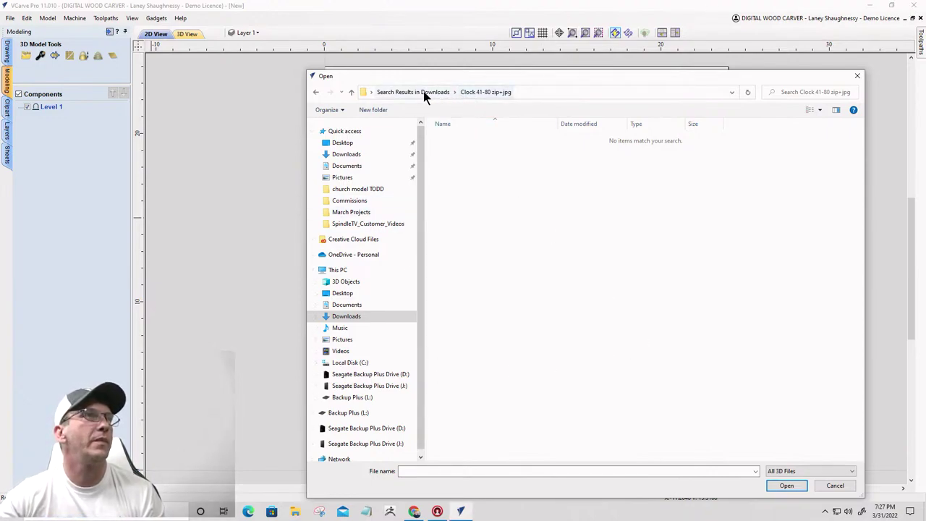
Step: Search the Clock 41-80 zip+jpg folder for "clock" in the Open dialog, and go up to the Desktop level
left_click(815, 91)
type("clock")
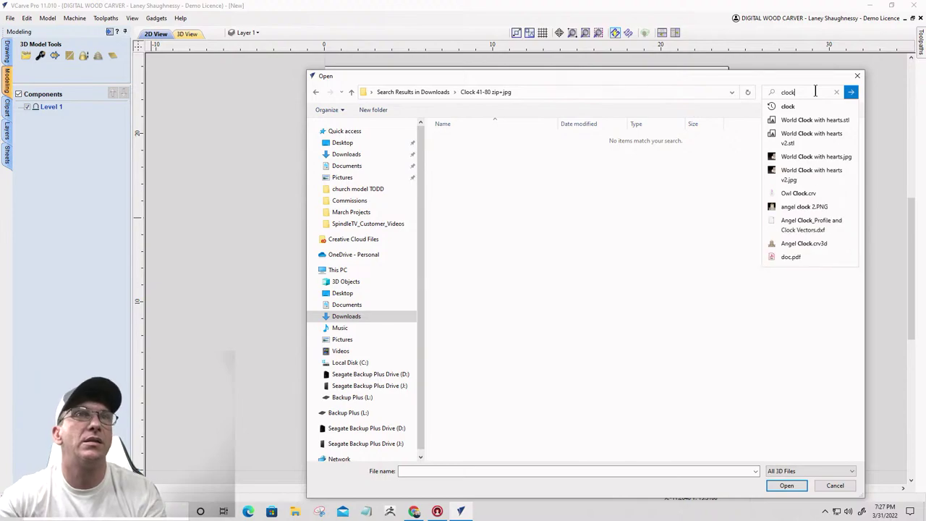
key("Return")
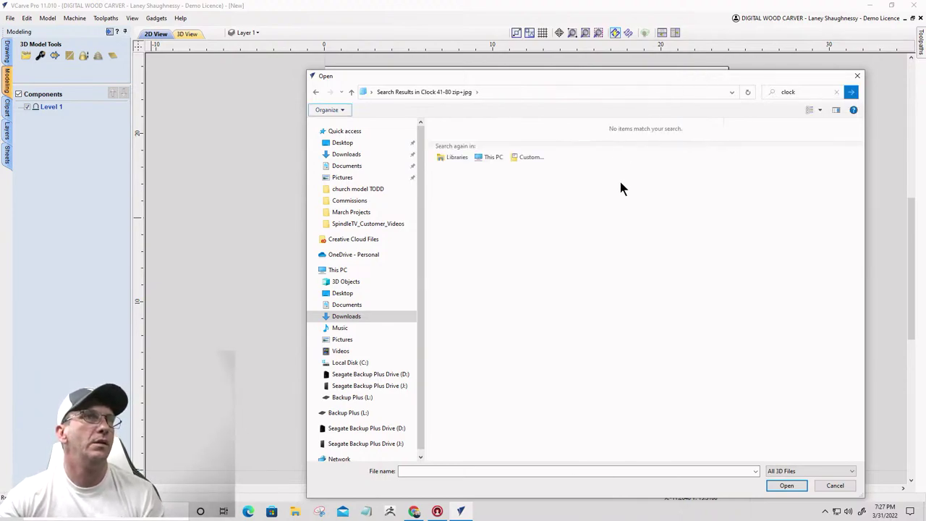
left_click(352, 93)
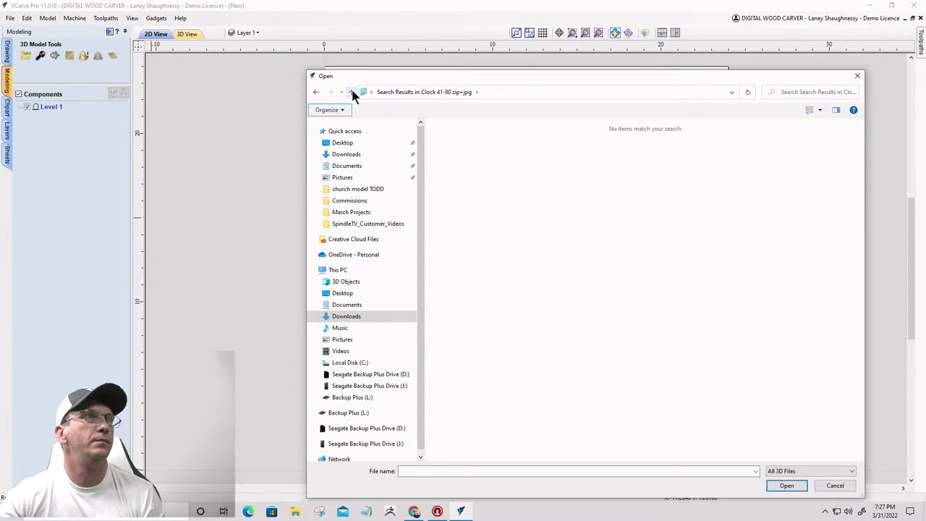
left_click(352, 93)
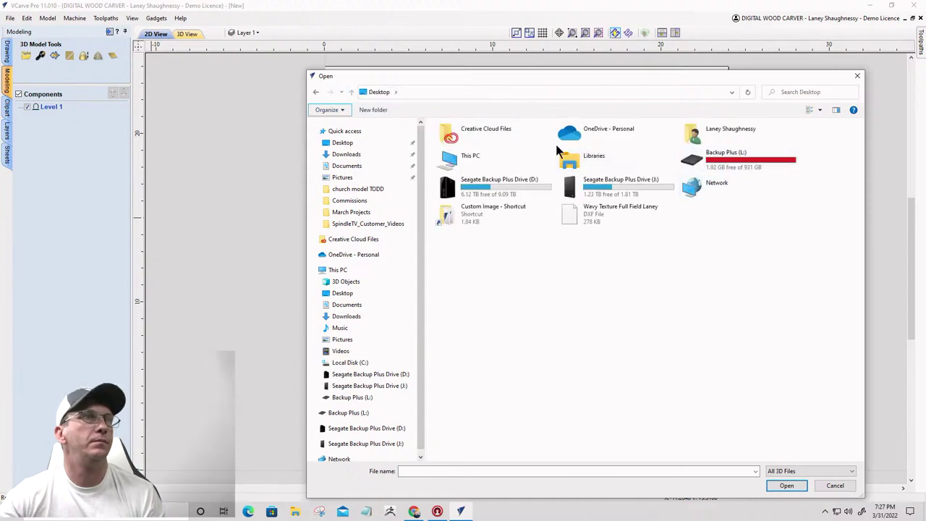
Step: Go to the Downloads folder in the Open dialog and search it for "clock"
double_click(712, 138)
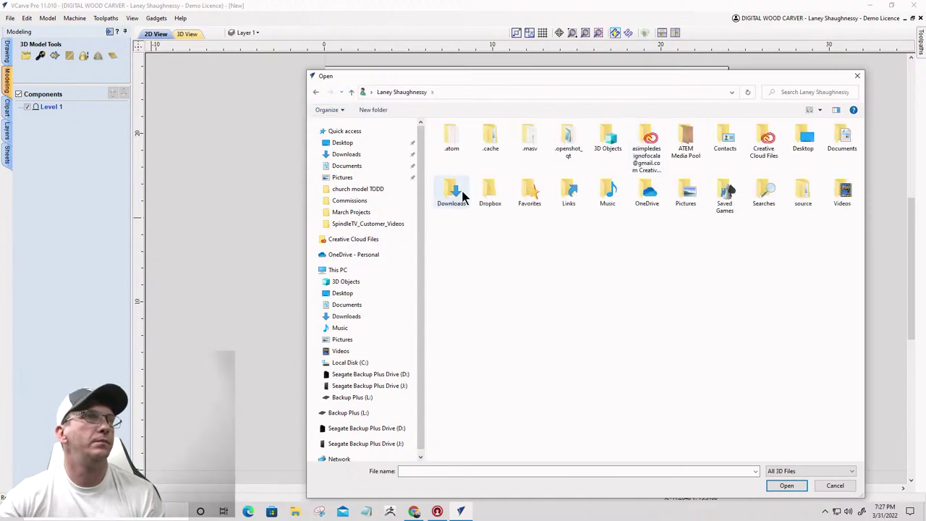
left_click(348, 154)
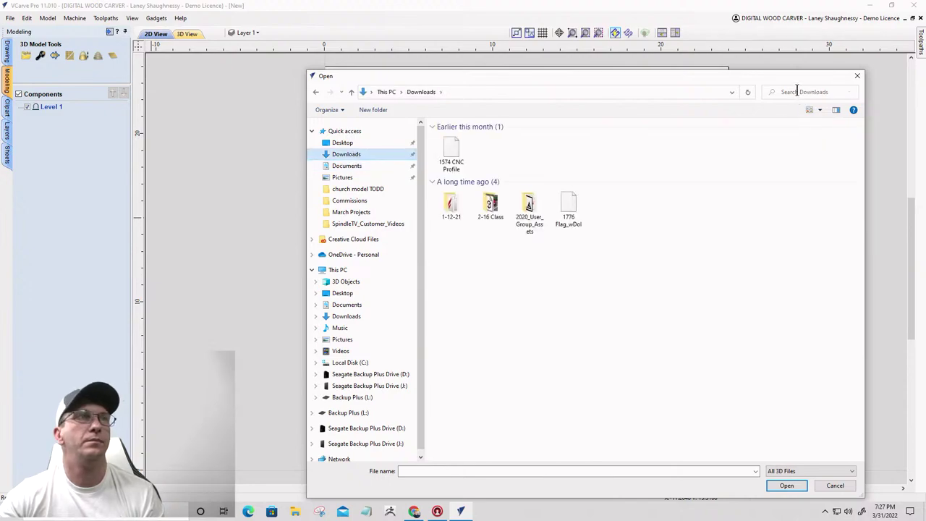
left_click(797, 91)
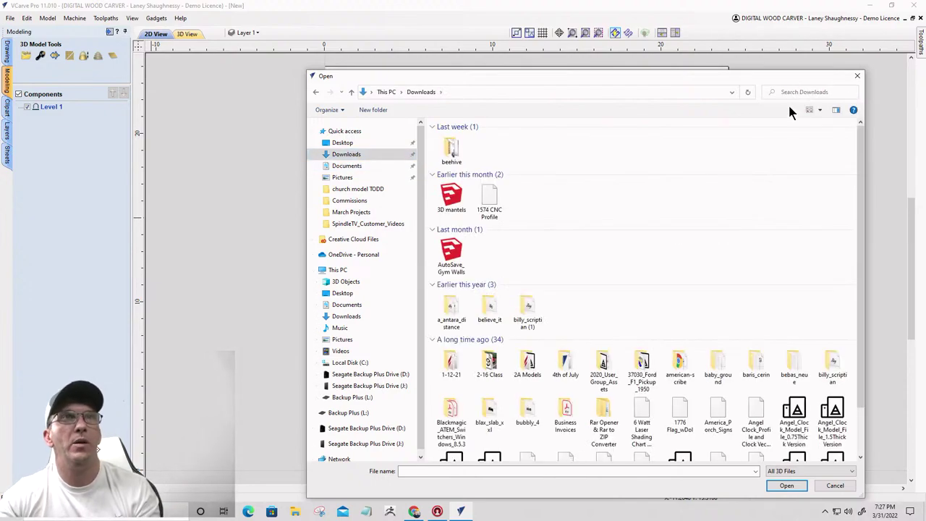
left_click(797, 93)
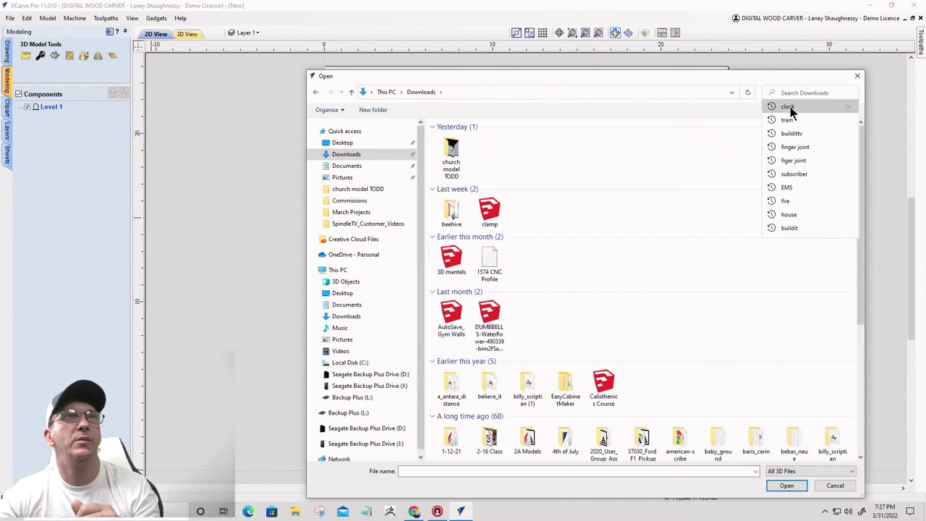
left_click(789, 107)
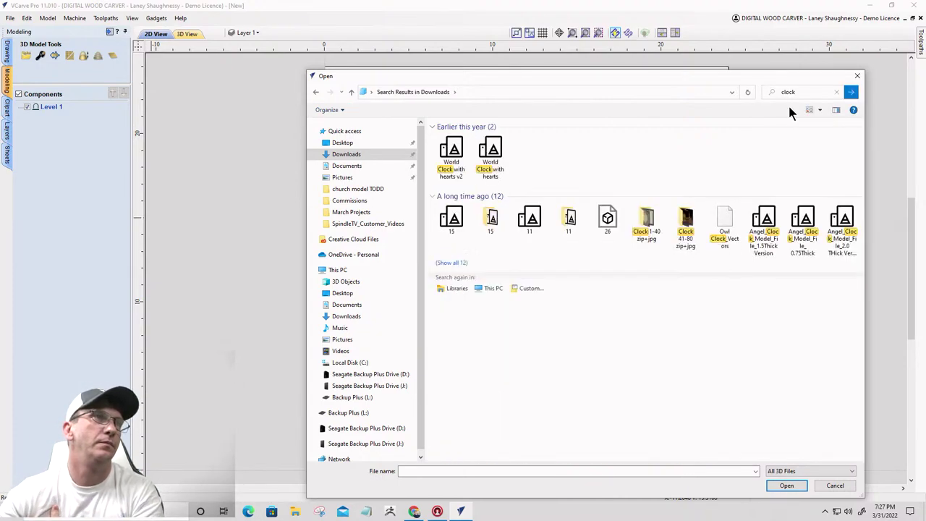
Step: Open the Clock 1-40 zip+jpg folder from the search results and check its subfolder 11 for a model
double_click(649, 230)
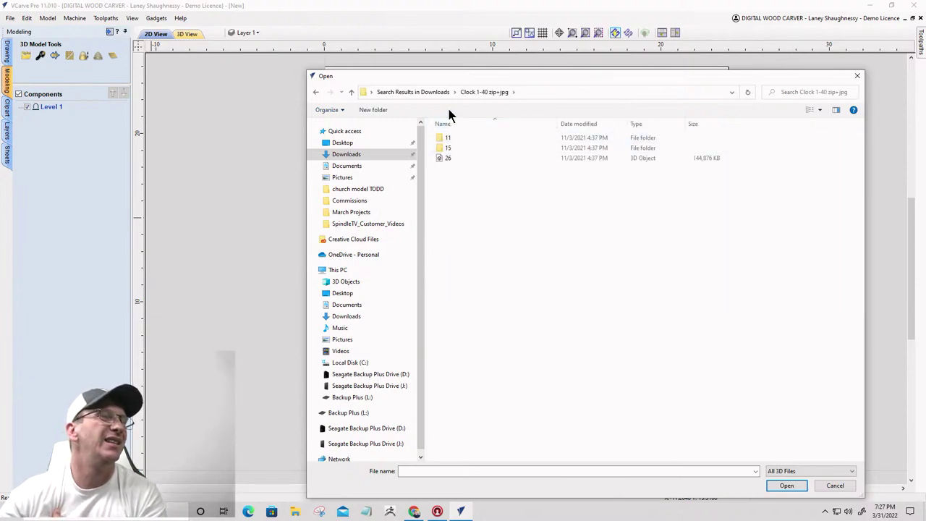
left_click(444, 139)
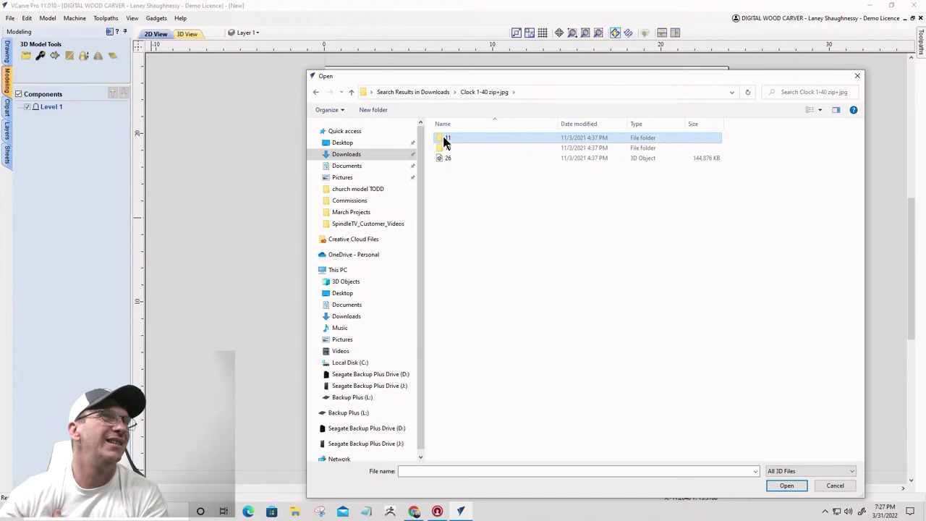
double_click(444, 139)
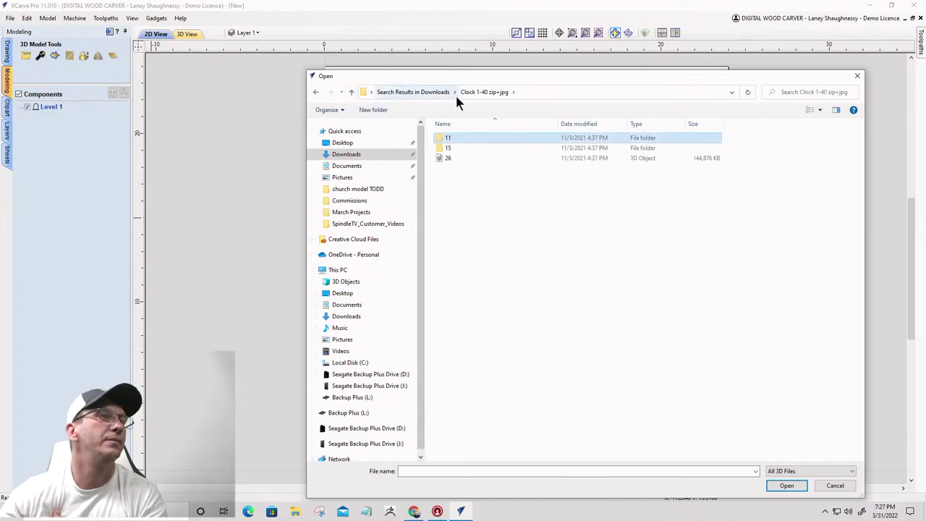
Step: Switch to File Explorer, open Downloads, and search it for "clock"
left_click(294, 513)
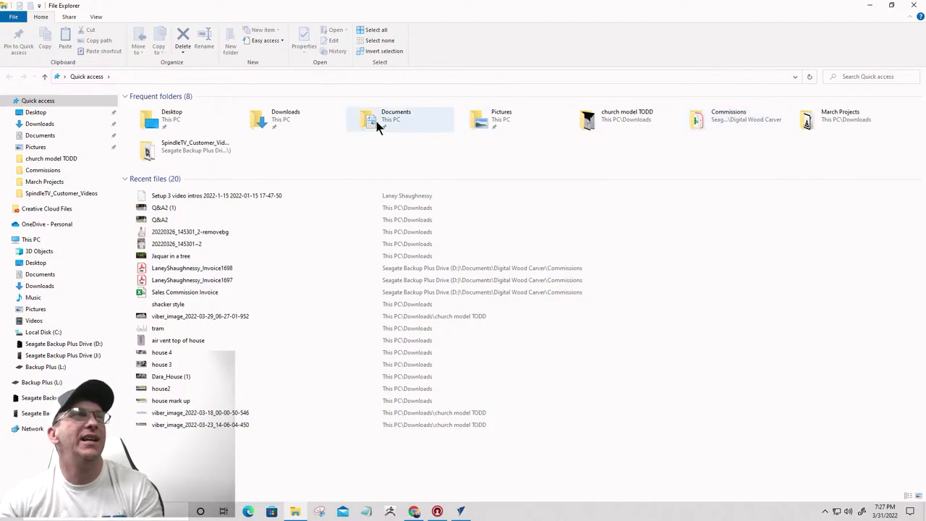
double_click(286, 121)
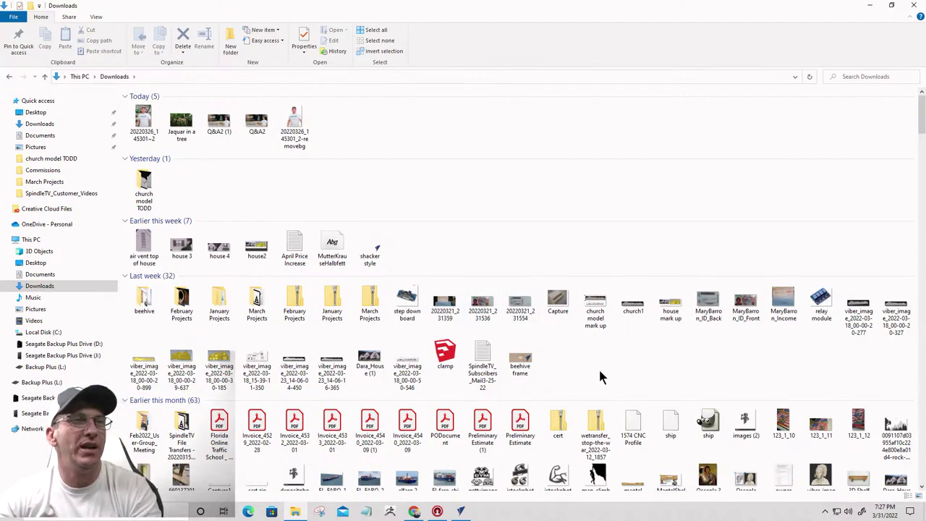
left_click(846, 80)
type("cloc")
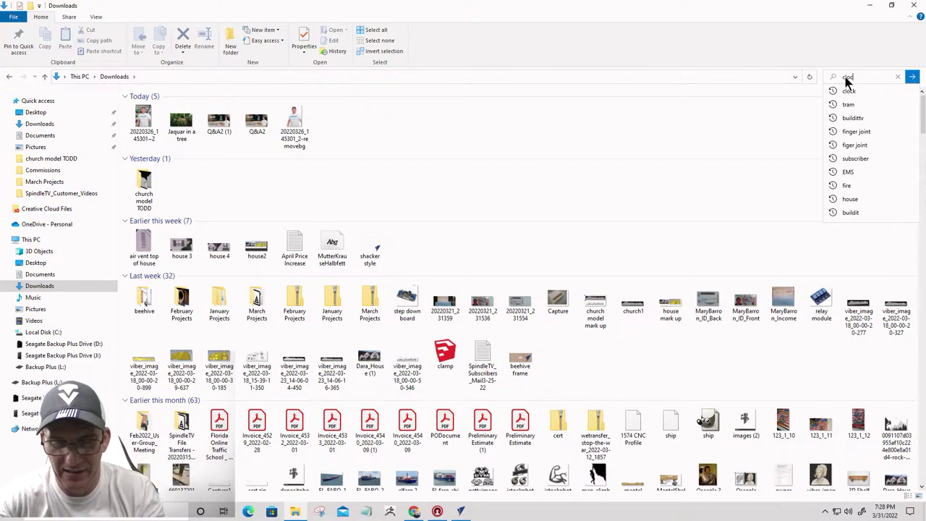
type("k")
key("Return")
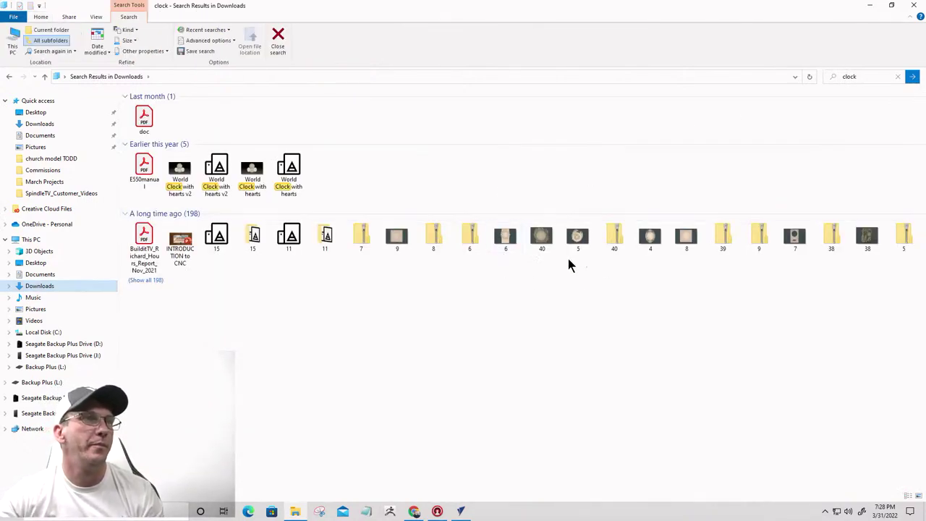
Step: Locate the folder of the dragon clock image 5, copy the matching zip archive 5, and paste it into Downloads
right_click(577, 240)
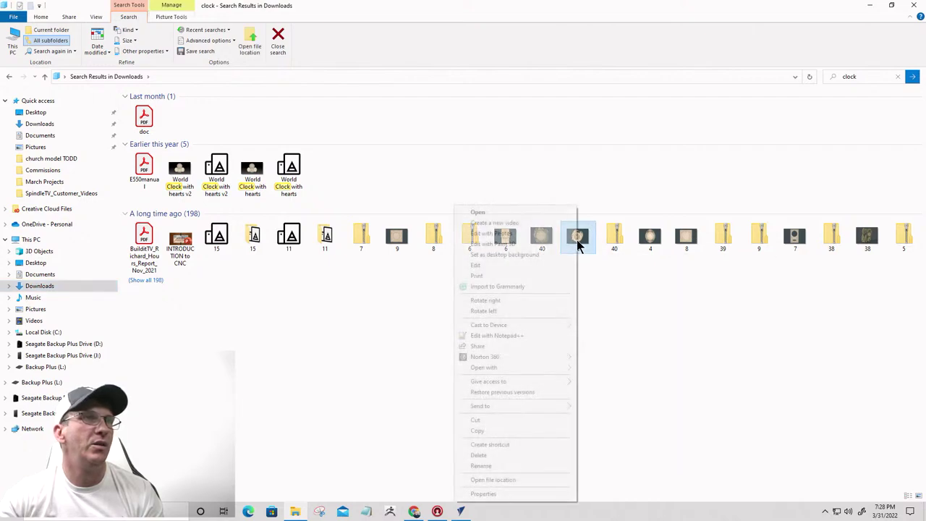
left_click(483, 480)
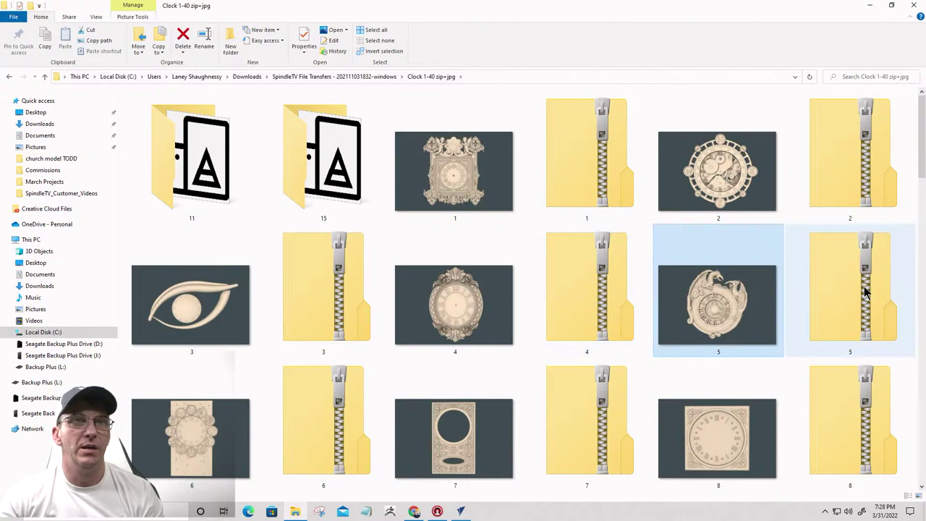
right_click(866, 292)
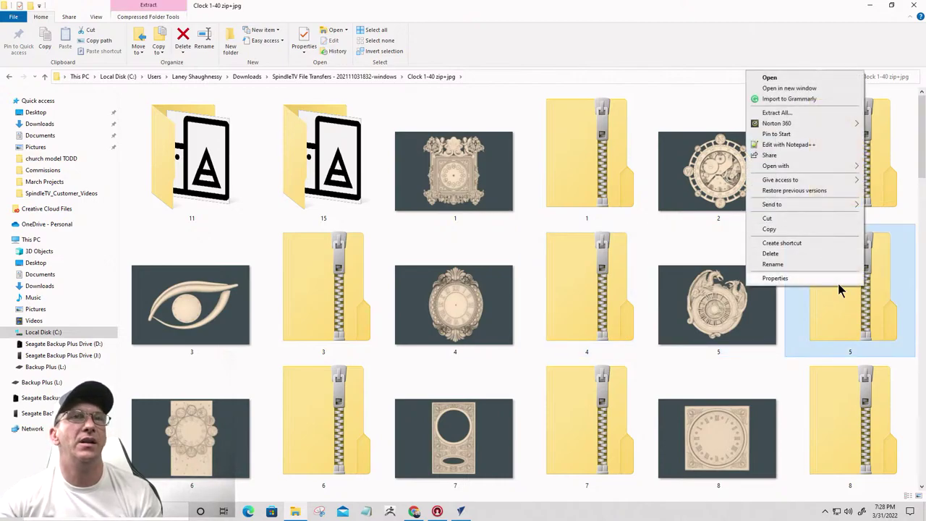
left_click(774, 230)
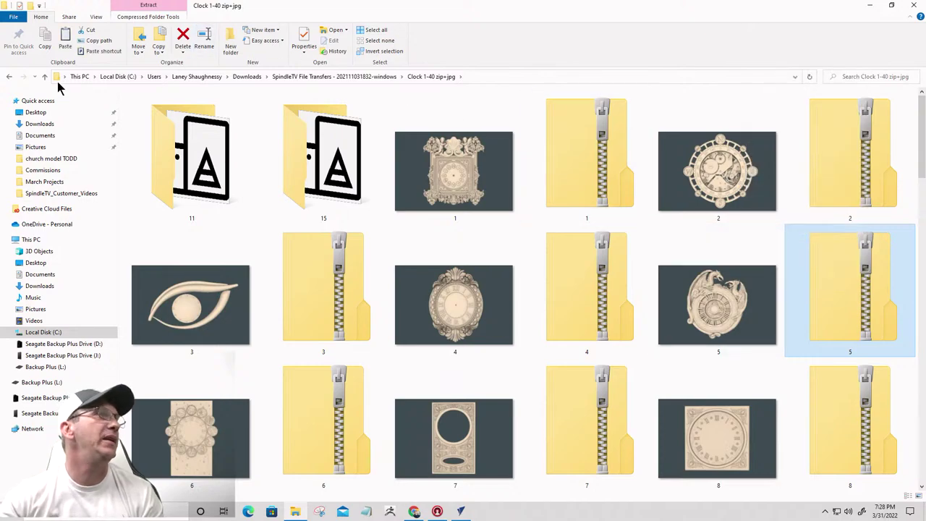
left_click(40, 124)
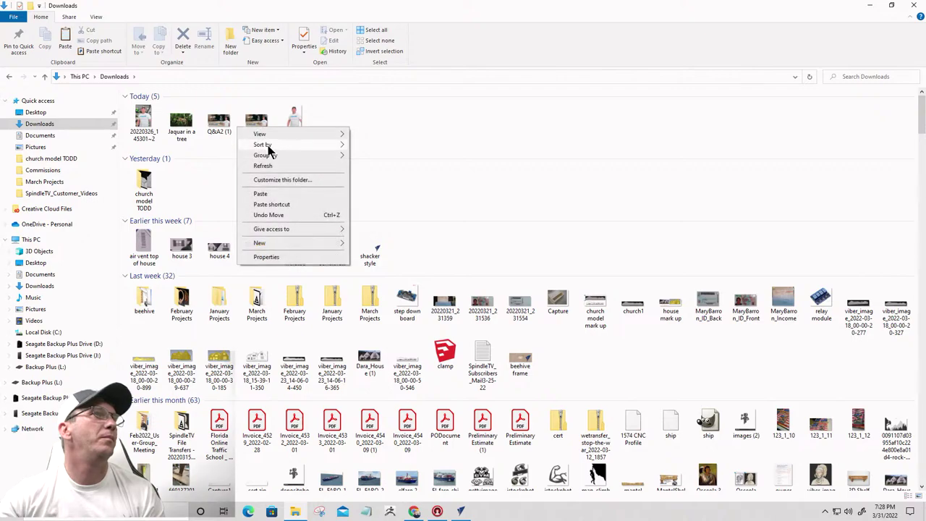
left_click(260, 193)
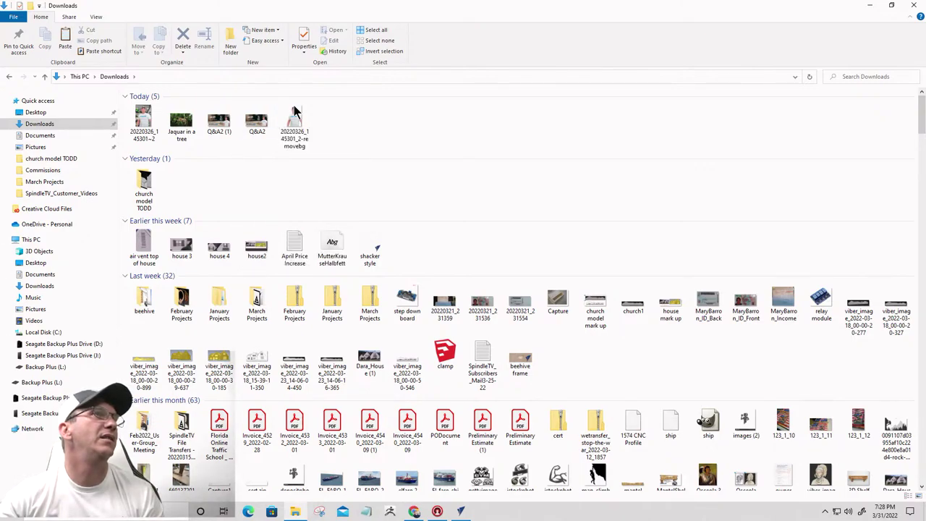
Step: Find zip archive 5 in Downloads and extract its contents to the Downloads\5 folder
scroll(313, 332, "down", 20)
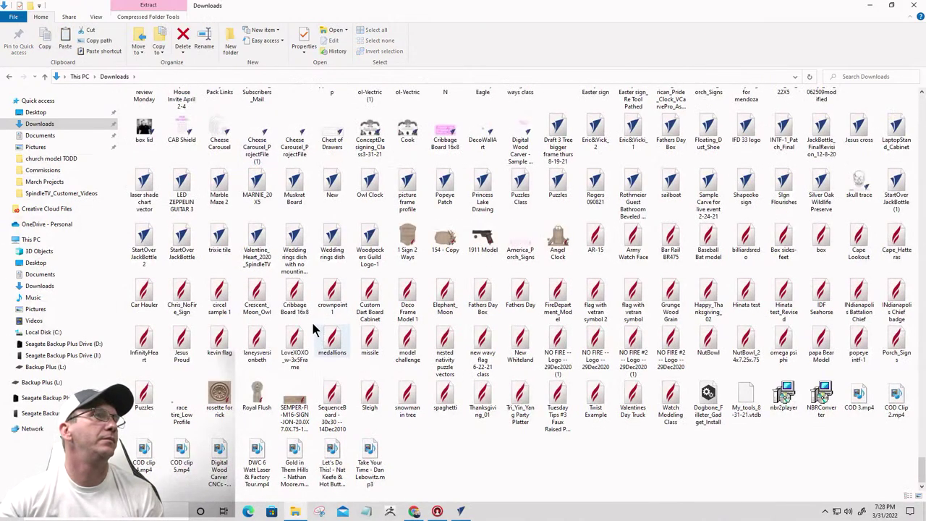
scroll(424, 333, "up", 10)
double_click(250, 112)
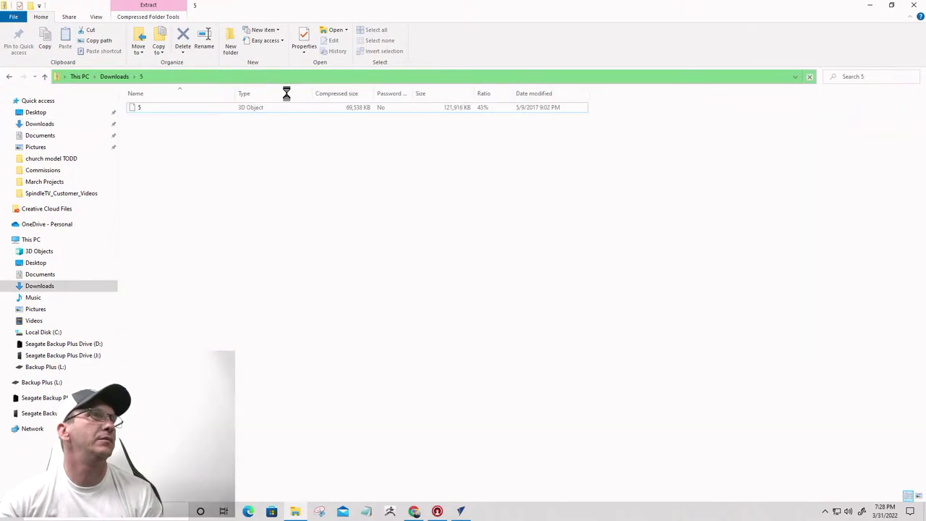
left_click(434, 42)
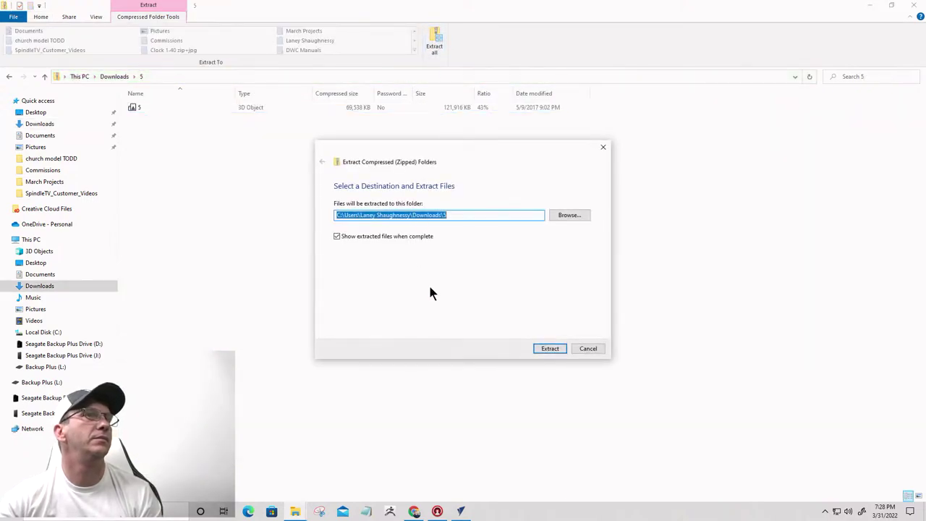
left_click(549, 346)
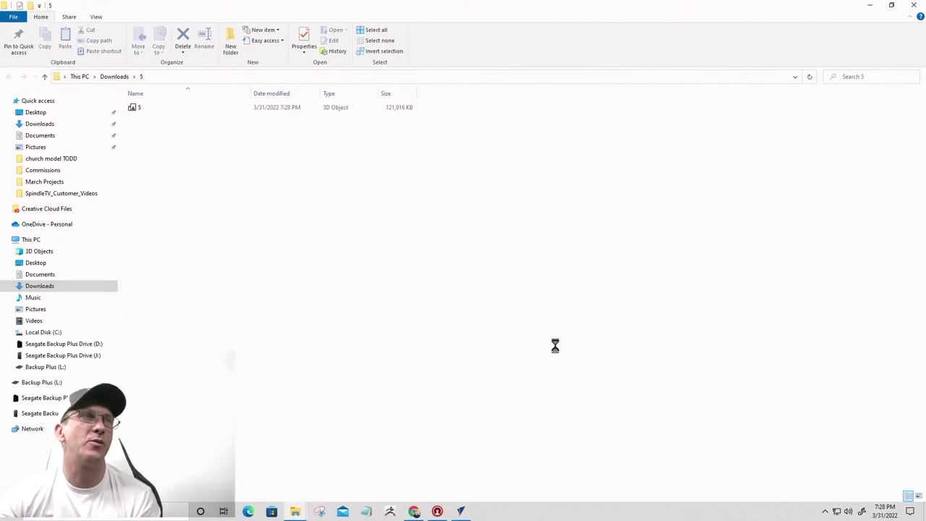
Step: Close the File Explorer windows, return to VCarve Pro, and open model 5 from folder 5 in Downloads for import
left_click(913, 6)
left_click(914, 6)
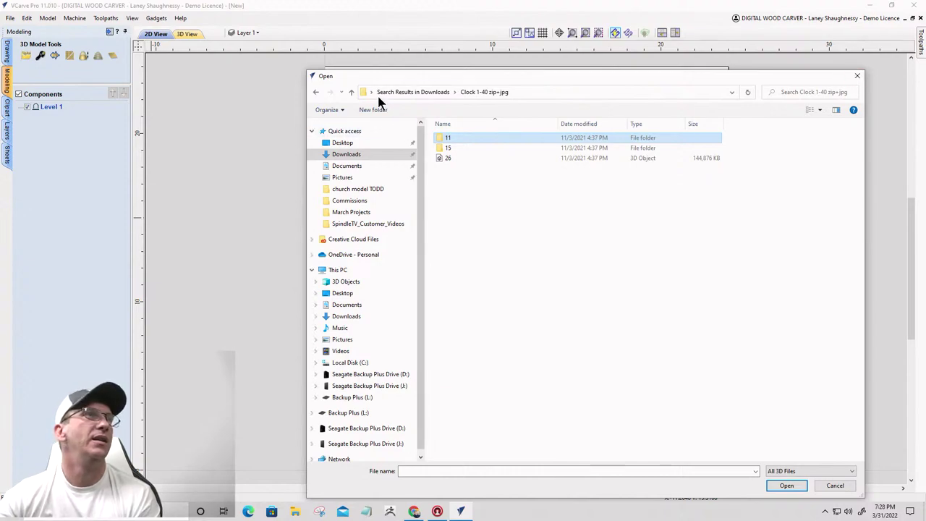
left_click(346, 154)
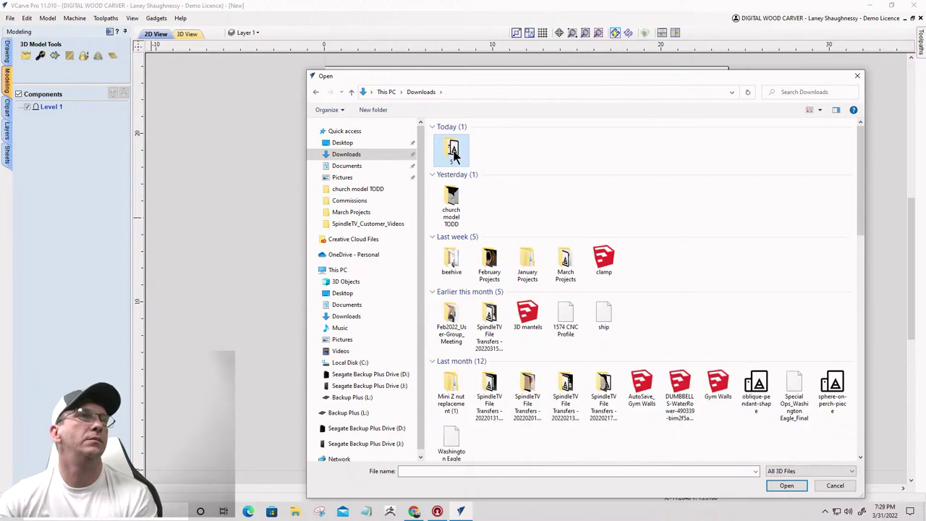
double_click(453, 149)
double_click(442, 136)
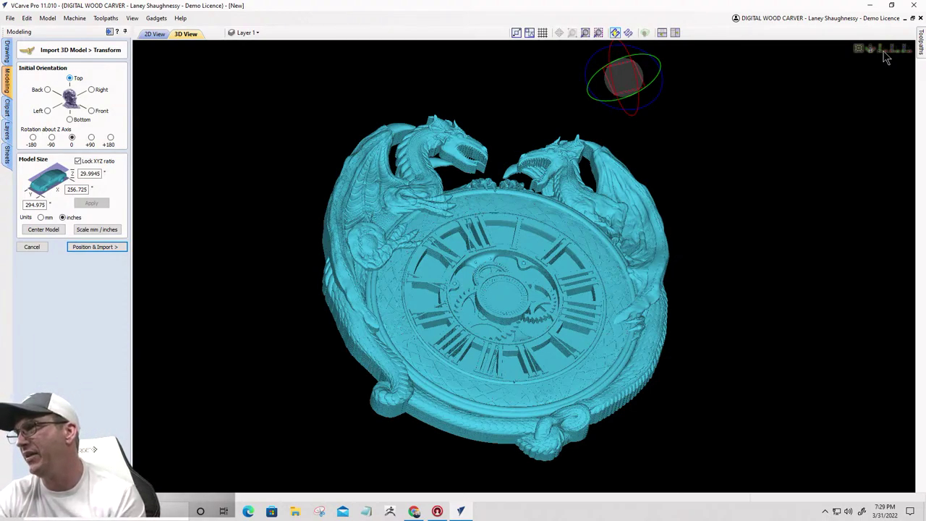
Step: View the clock from above, scale it between mm and inches, set its Y size to 20 inches with locked proportions, and center it
scroll(887, 58, "down", 2)
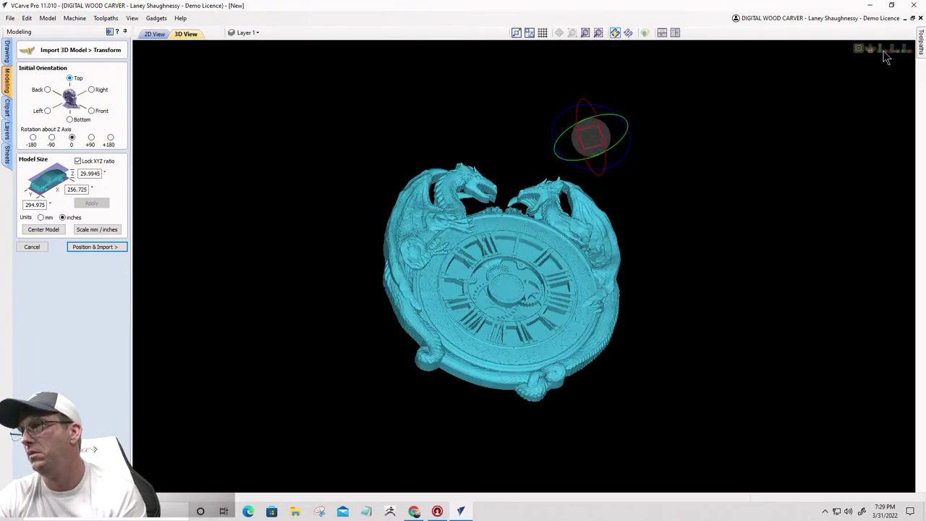
left_click(884, 53)
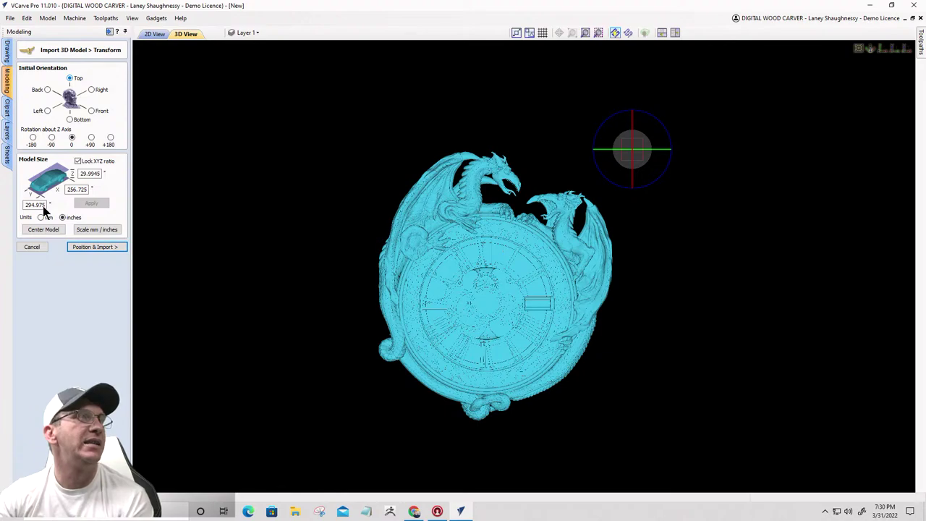
left_click(98, 229)
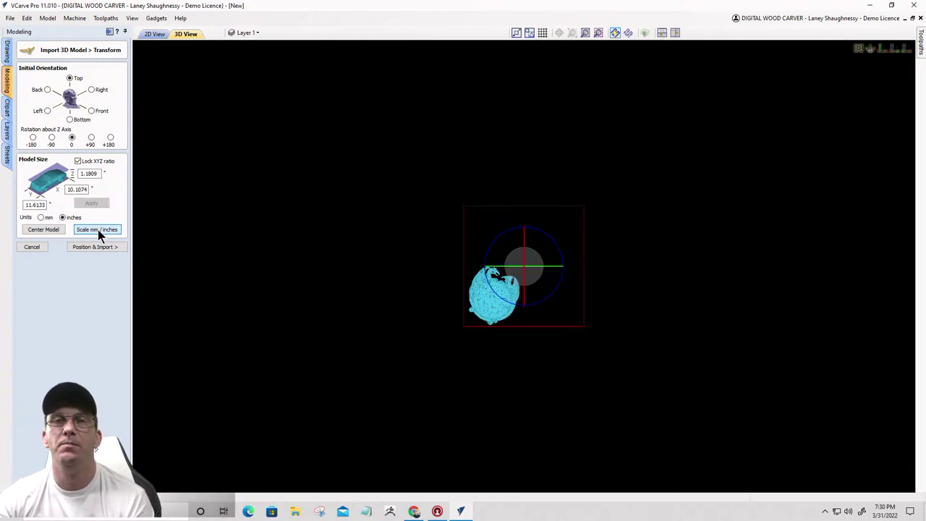
double_click(43, 205)
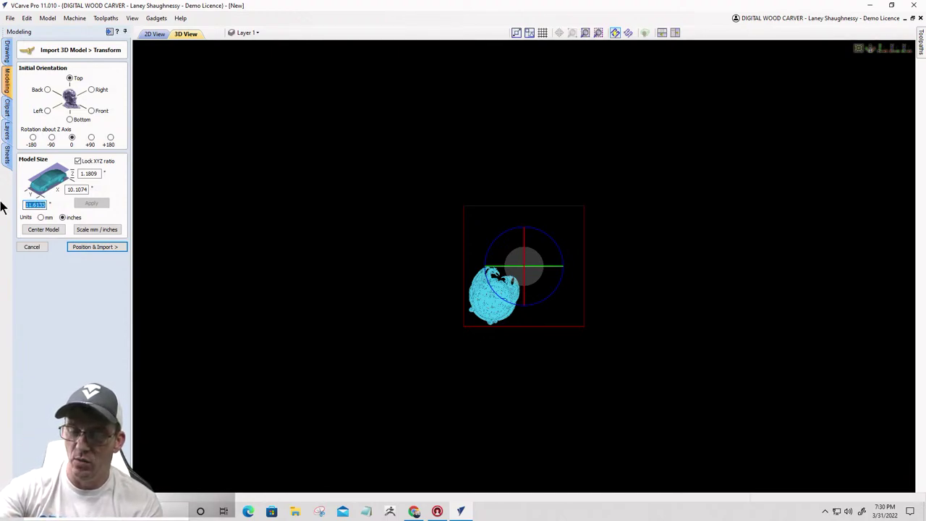
type("20")
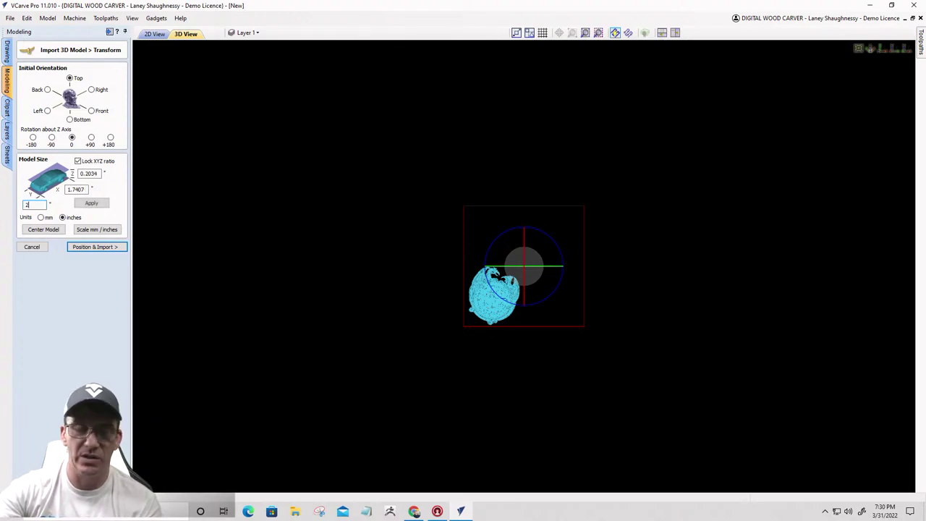
left_click(93, 204)
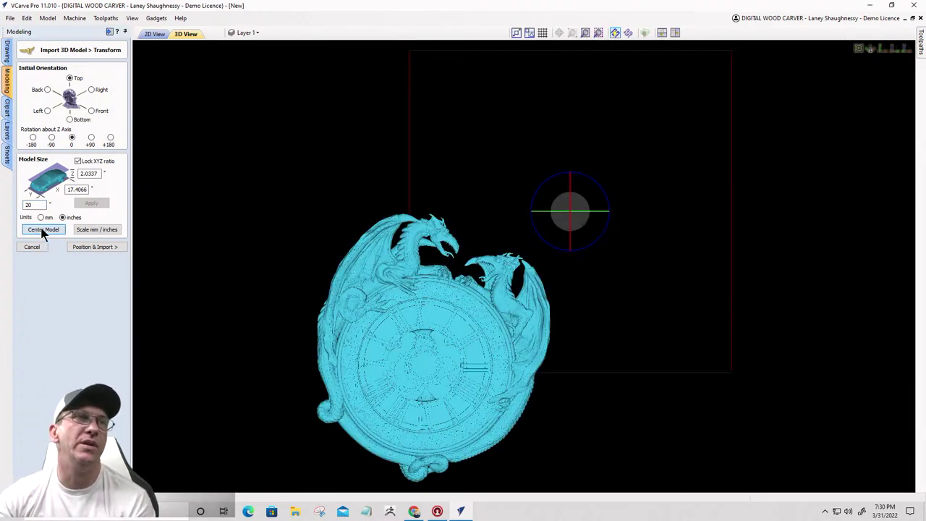
left_click(42, 230)
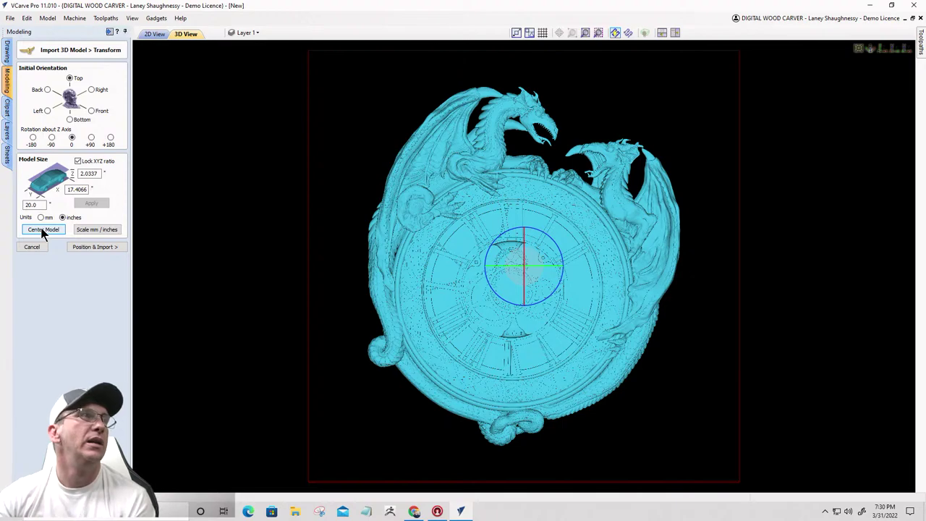
Step: Position the modeling plane 2.0337 inches below the top, disable creating both sides, and import the clock model
left_click(99, 246)
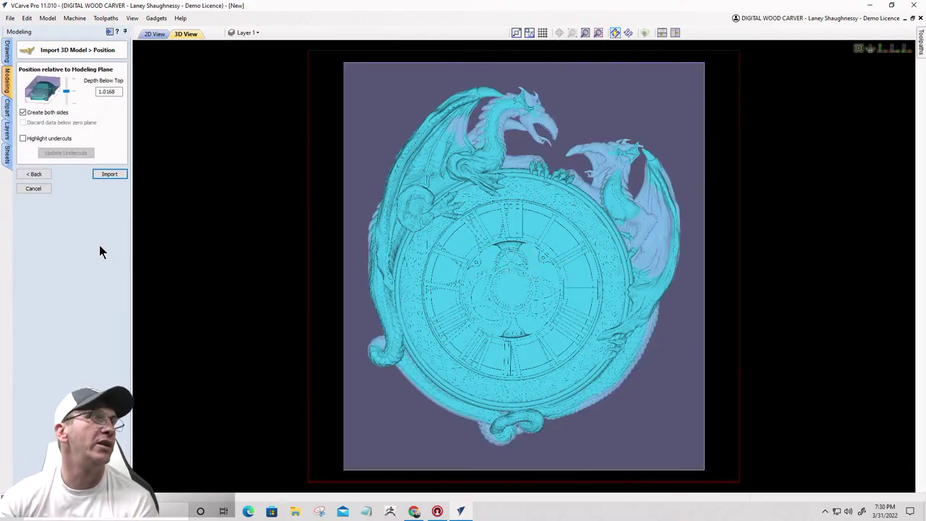
left_click(63, 108)
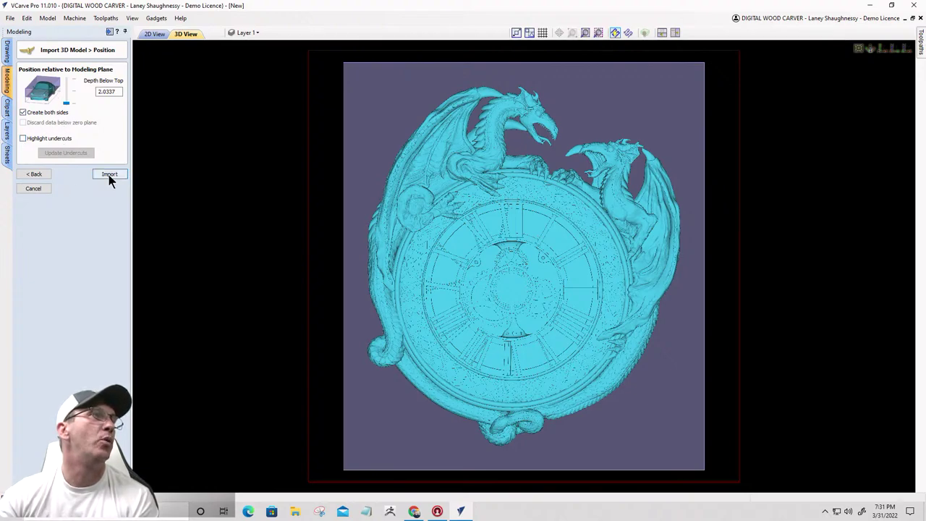
left_click(22, 113)
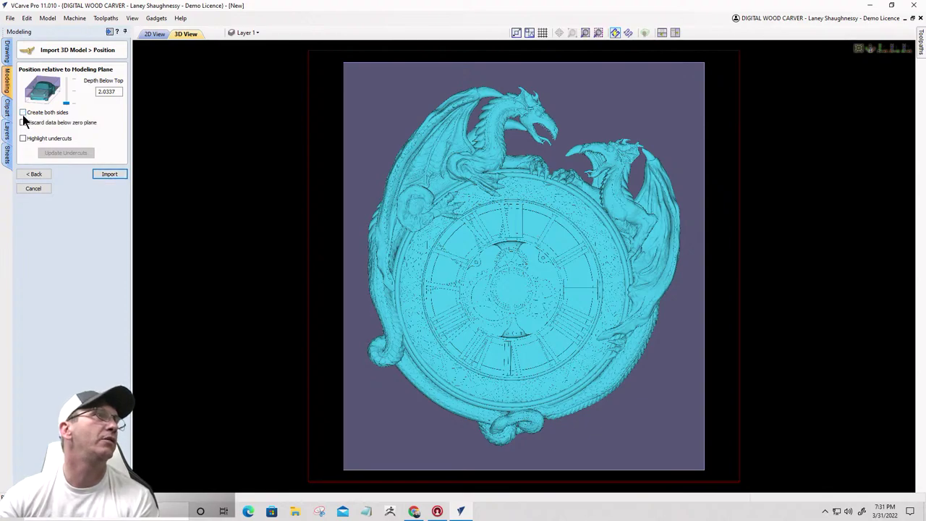
left_click(110, 175)
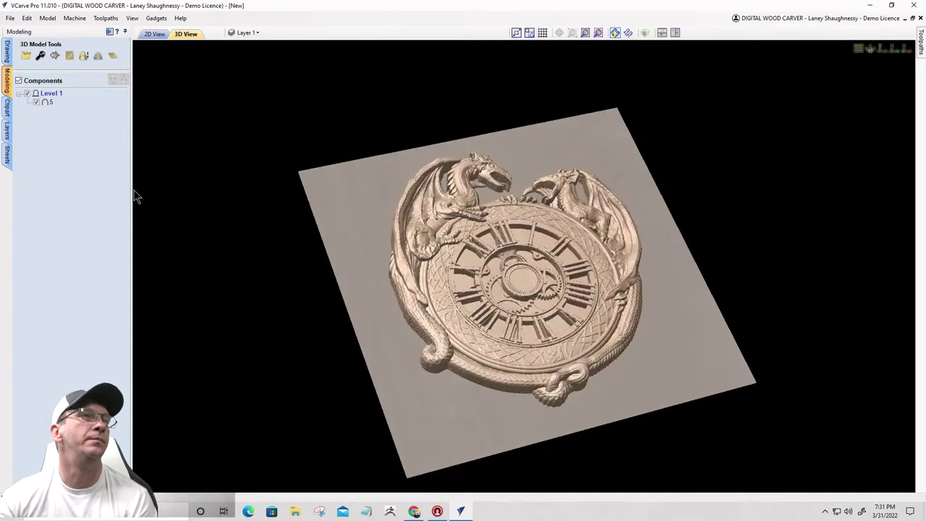
Step: Examine the imported dragon clock in 3D, and select it in the 2D view
left_click_drag(455, 323, 533, 322)
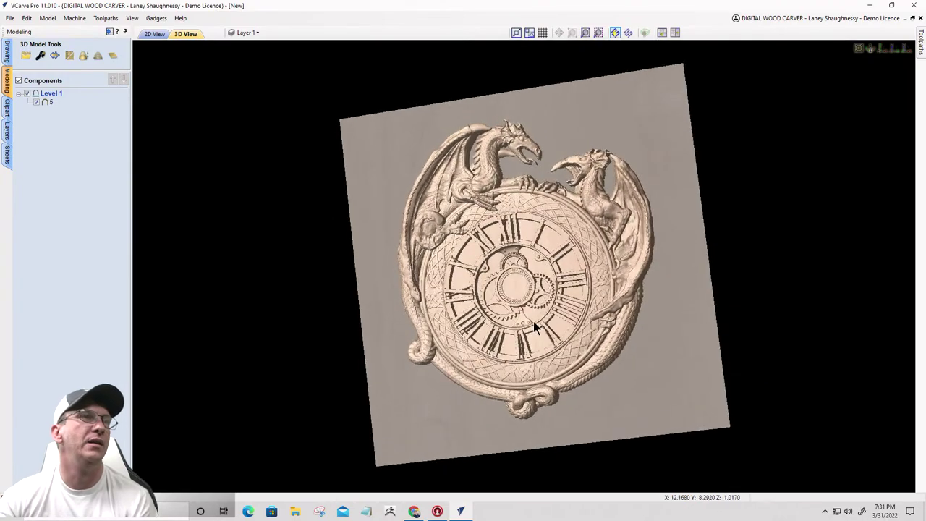
scroll(533, 321, "up", 5)
scroll(533, 321, "down", 5)
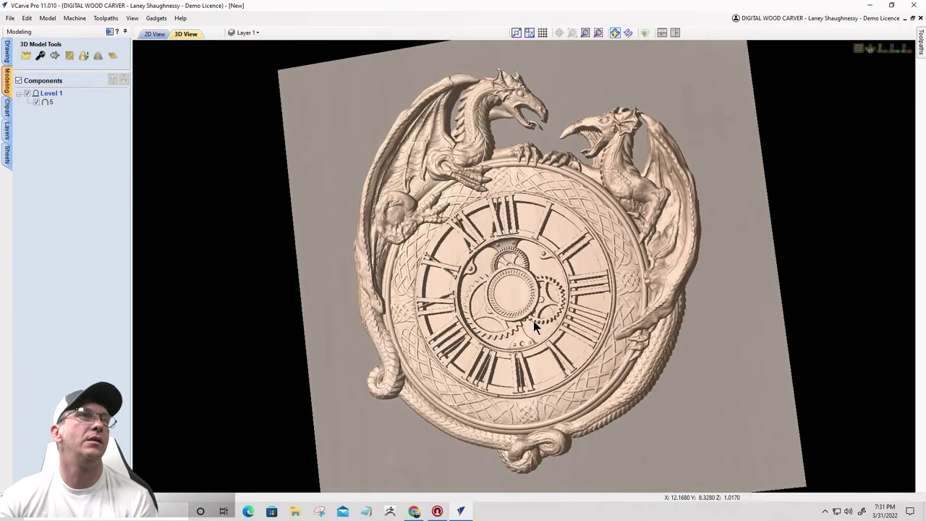
left_click_drag(405, 314, 813, 229)
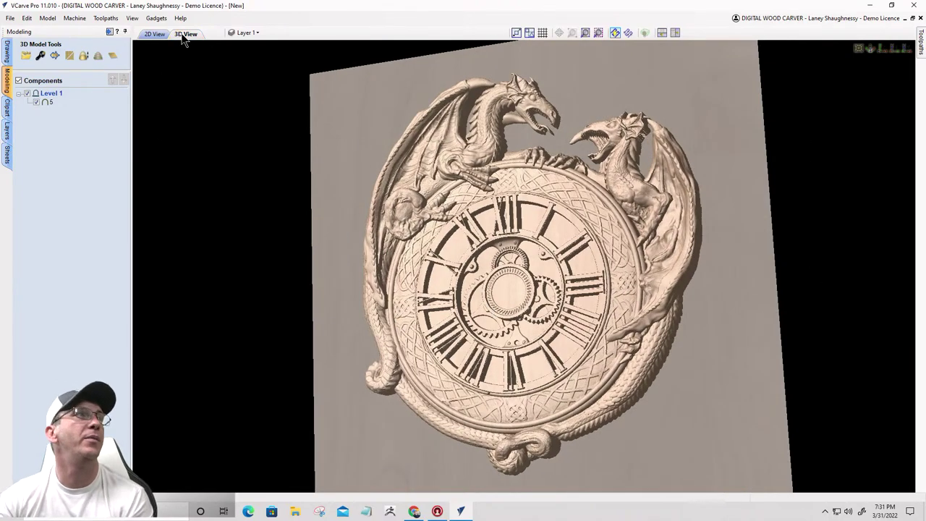
left_click(154, 34)
left_click(508, 309)
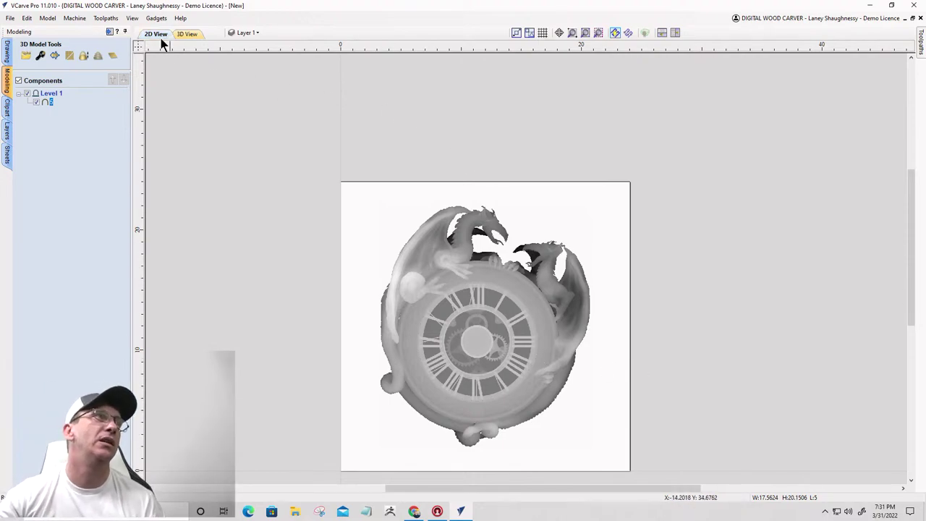
Step: Switch from the modeling tools to the toolpath commands and open the toolpath preview of the material block
left_click(109, 32)
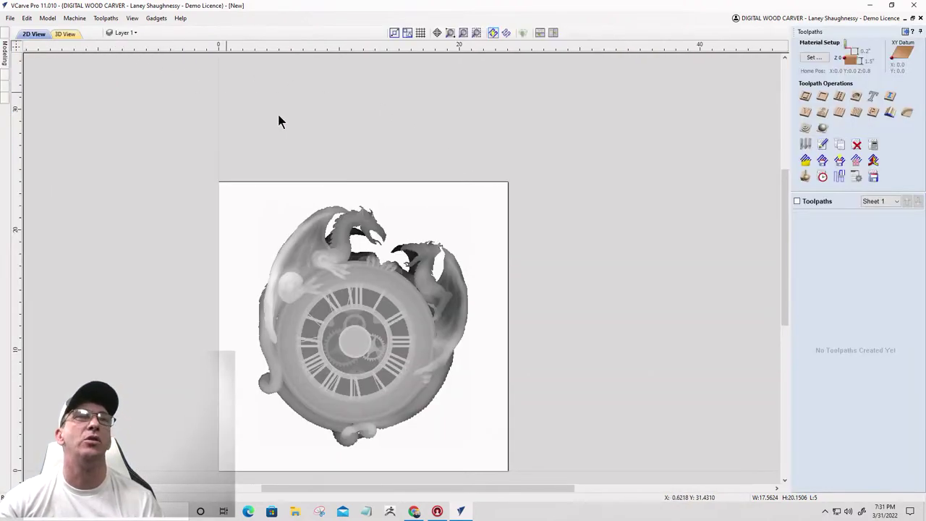
left_click(806, 178)
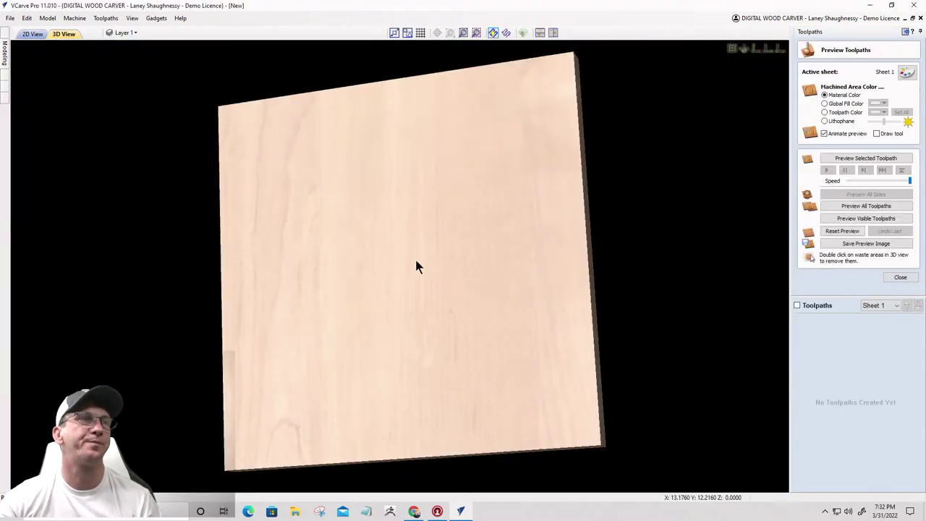
mouse_move(415, 257)
left_mouse_down()
mouse_move(569, 140)
mouse_move(426, 254)
left_mouse_up()
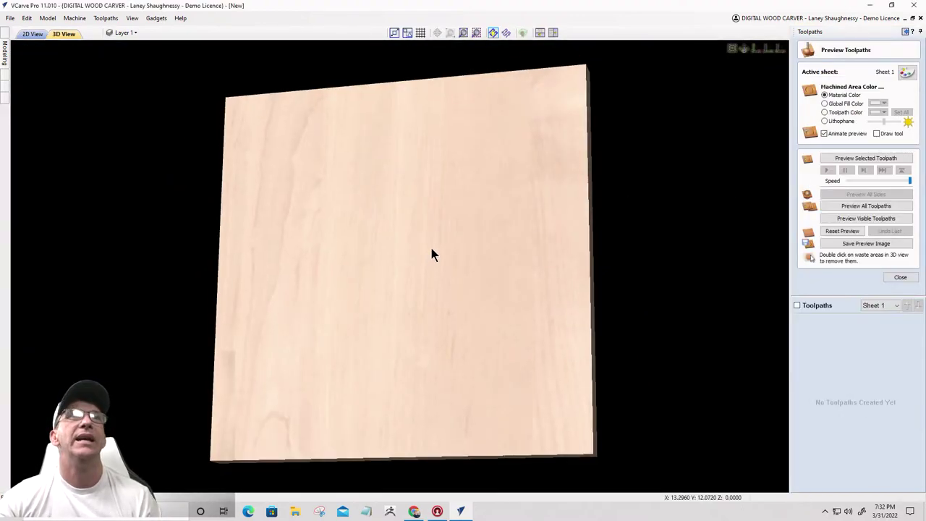
Step: Add the Walnut image found in the Downloads folder as a new texture and use it for the material block
left_click(908, 74)
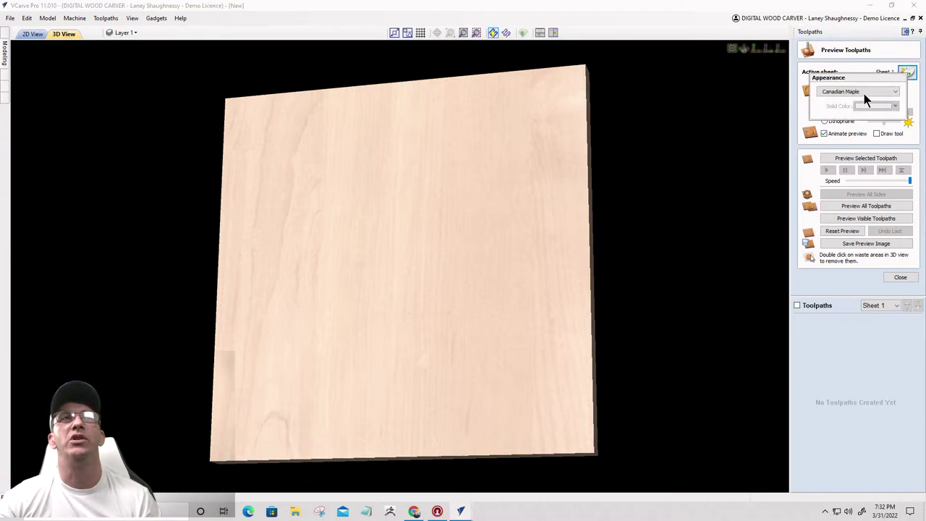
left_click(863, 91)
left_click_drag(896, 149, 897, 120)
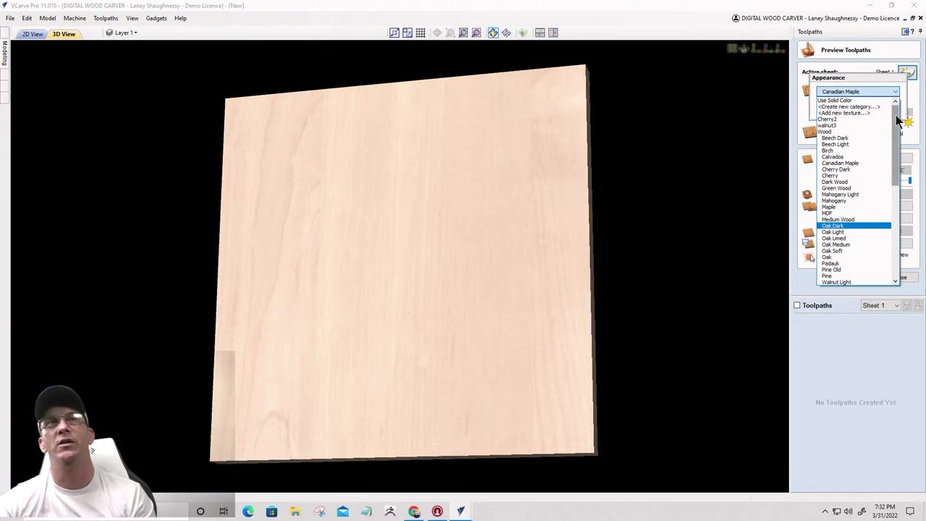
left_click(855, 119)
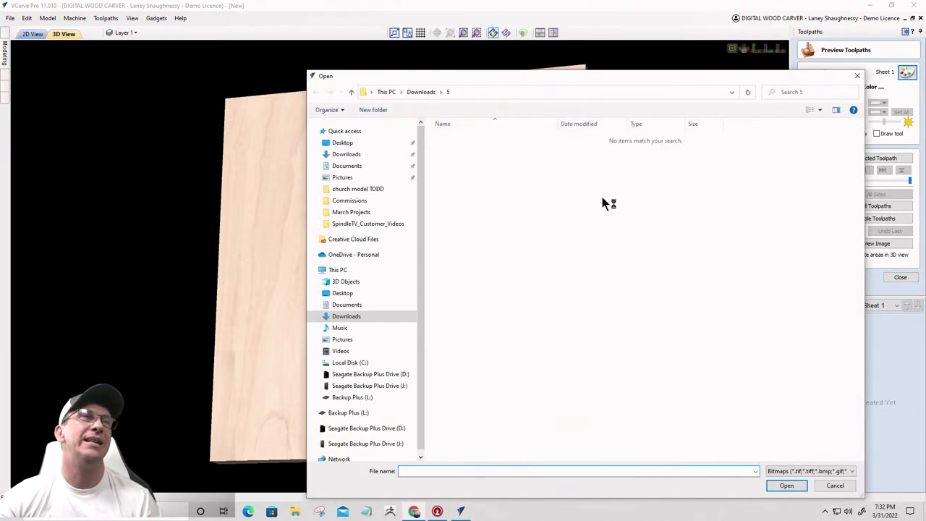
left_click(357, 155)
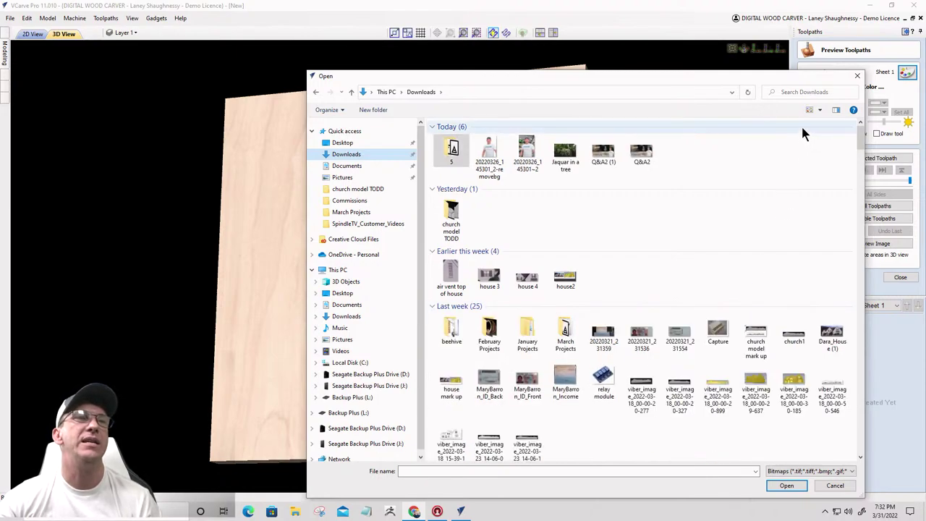
left_click(805, 92)
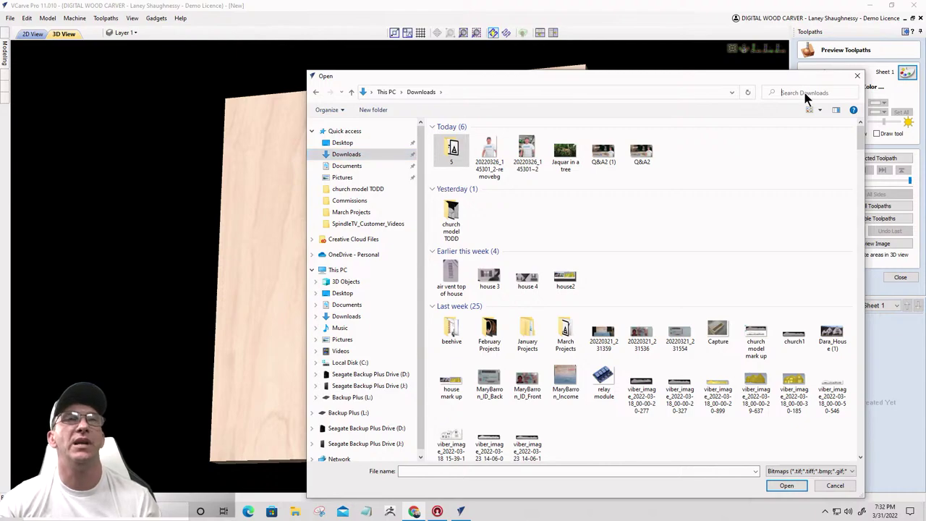
type("wal")
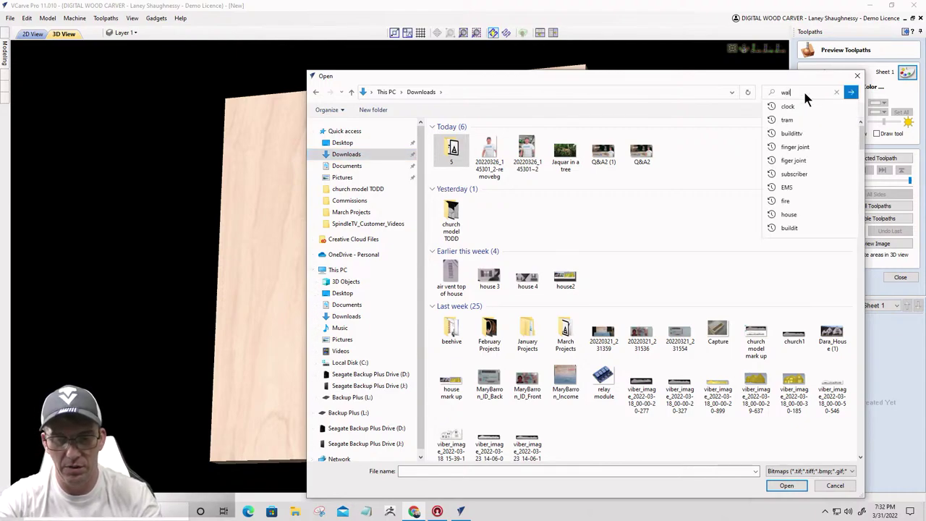
type("nut")
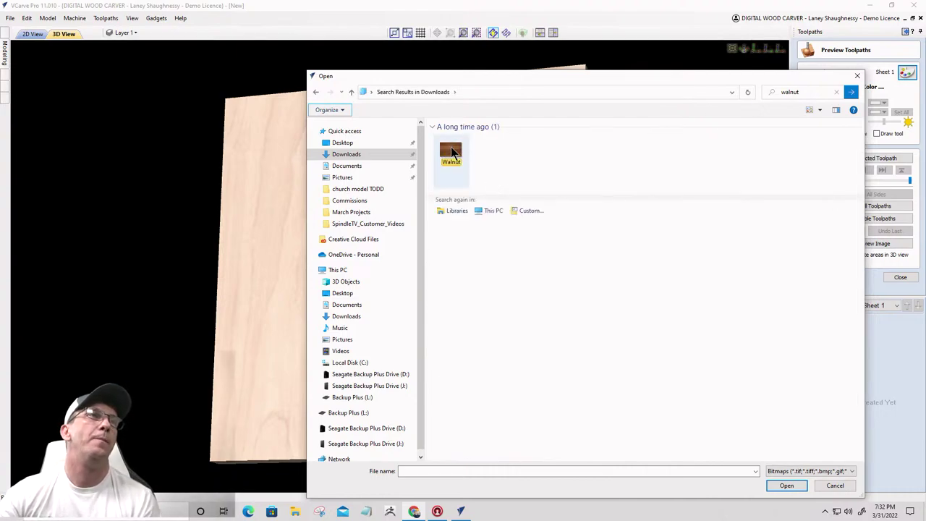
double_click(451, 151)
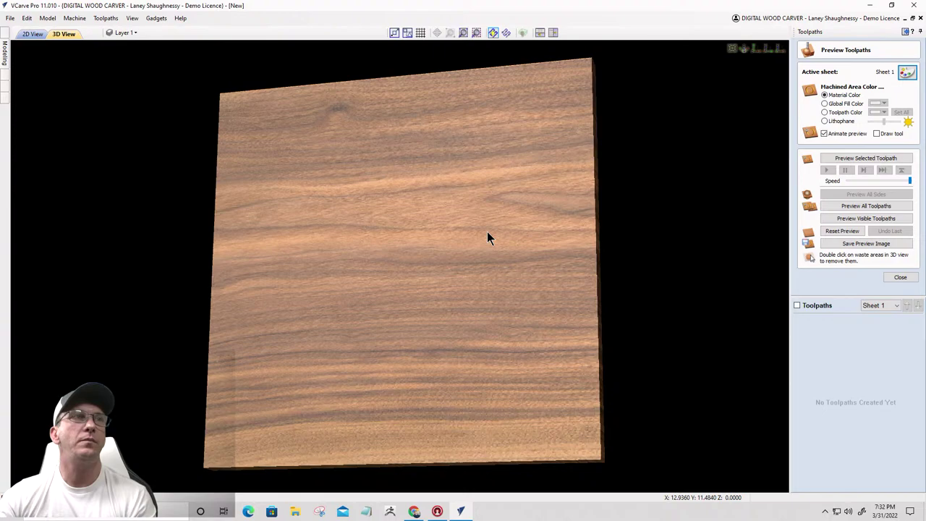
left_click_drag(488, 238, 448, 259)
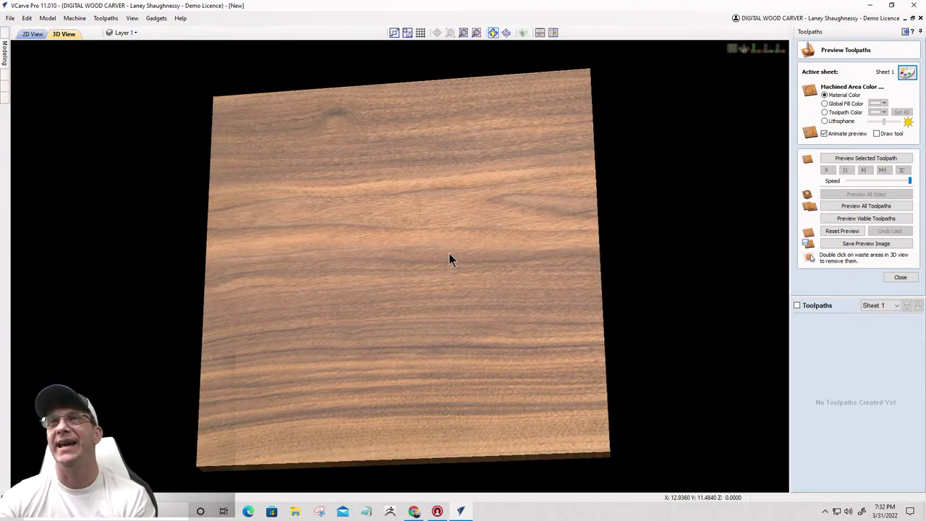
Step: Draw an 8-inch diameter circle centered at X 12.0, Y 12.6055 over the clock in the 2D view
left_click(32, 34)
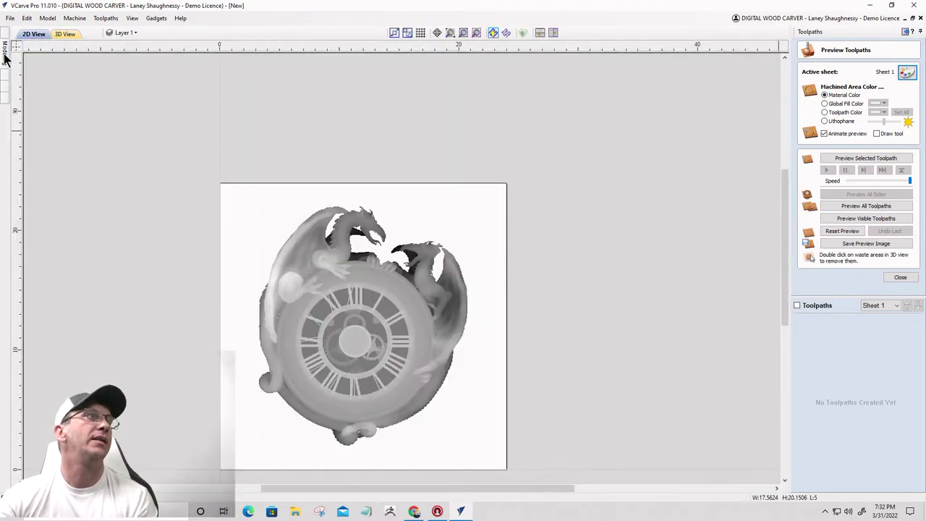
mouse_move(6, 36)
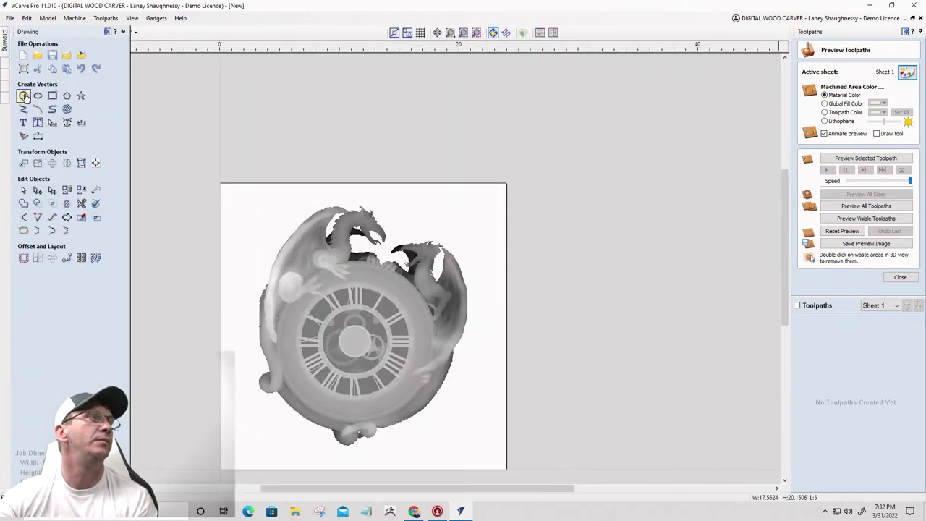
left_click(24, 96)
left_click(485, 319)
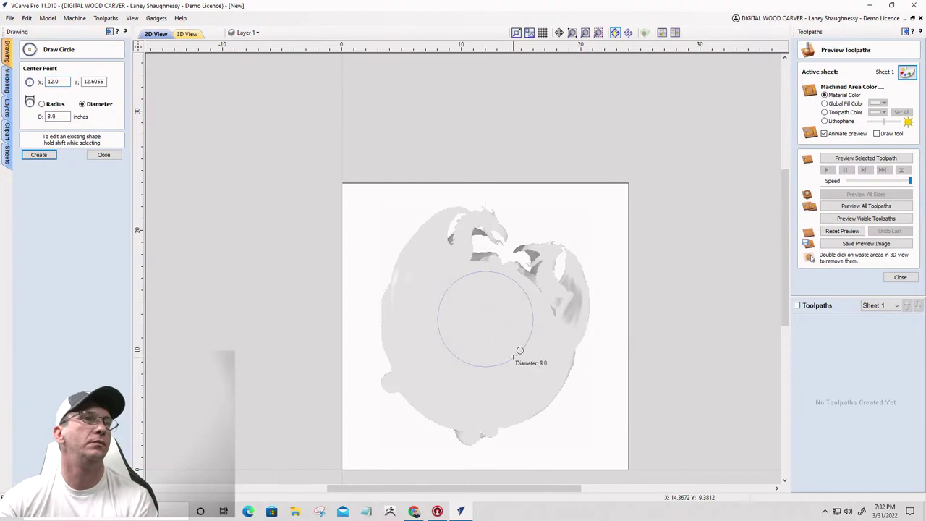
left_click(519, 351)
Step: Start a profile toolpath for the circle and, in its material setup, set the model height to 1.375 inches with no gap above
left_click(901, 277)
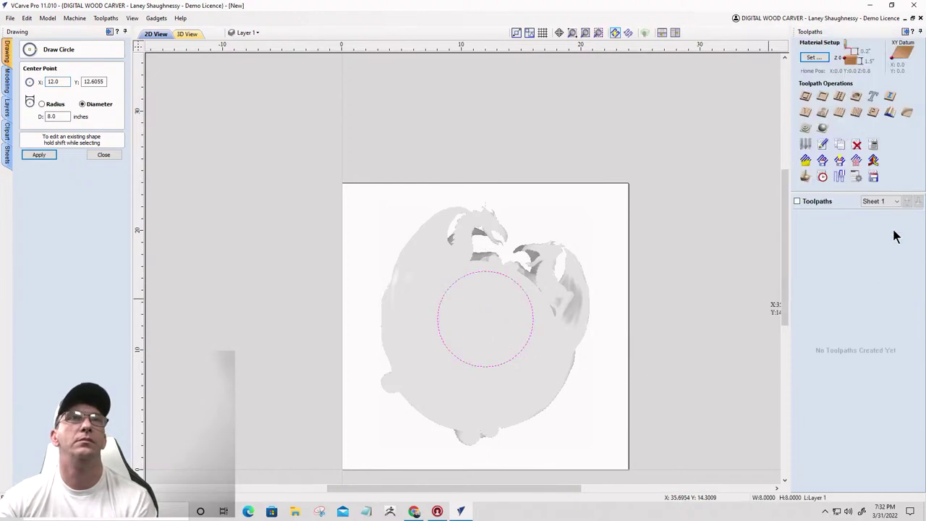
left_click(807, 97)
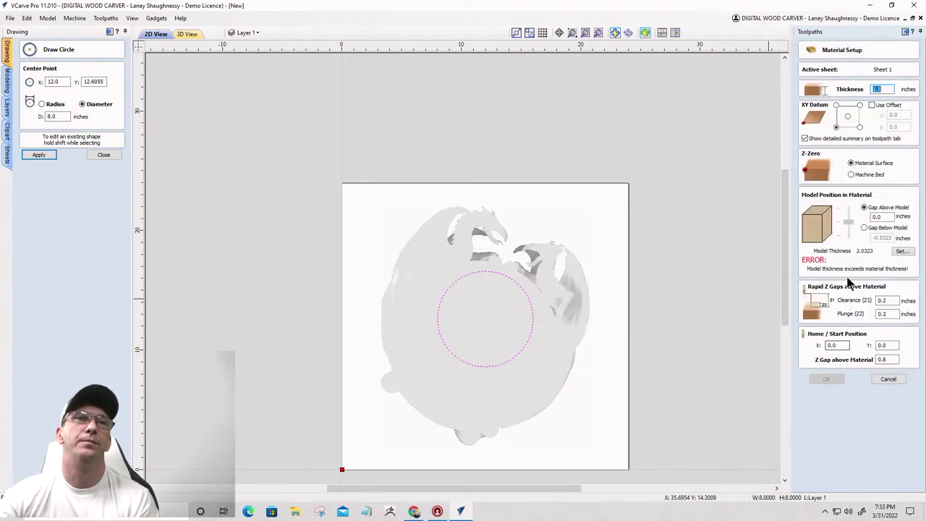
left_click(902, 251)
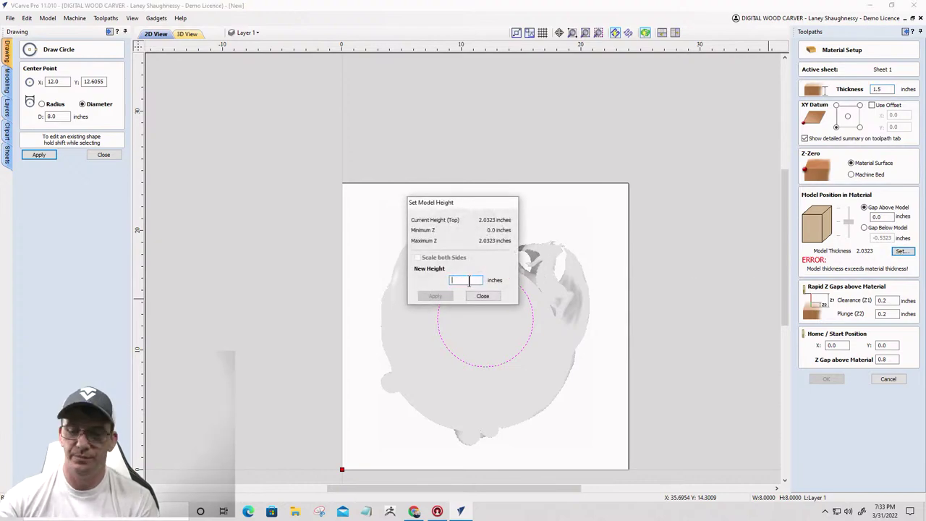
type("1.37")
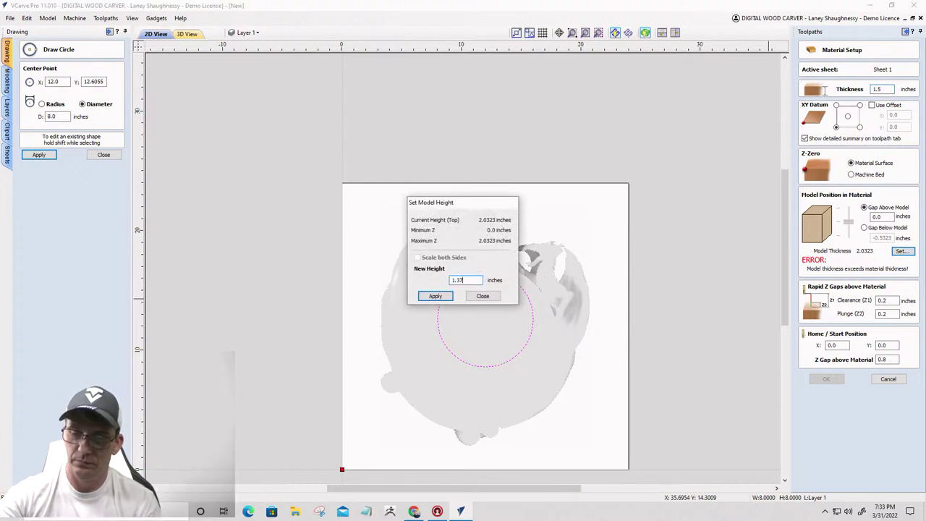
type("5")
left_click(433, 303)
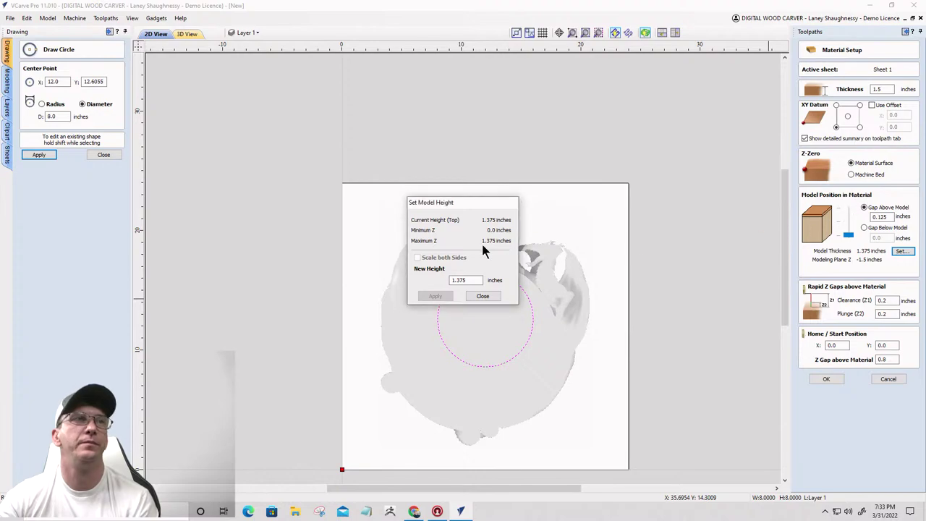
left_click(483, 297)
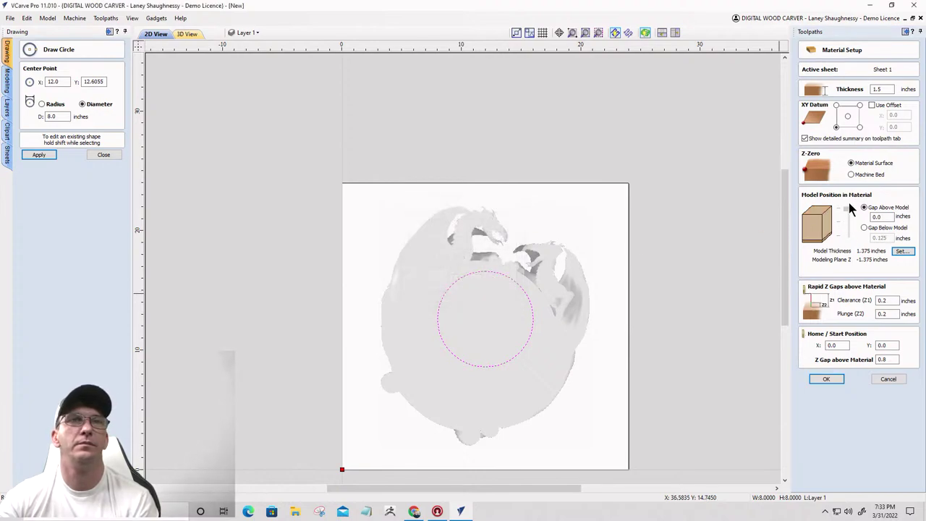
left_click(826, 380)
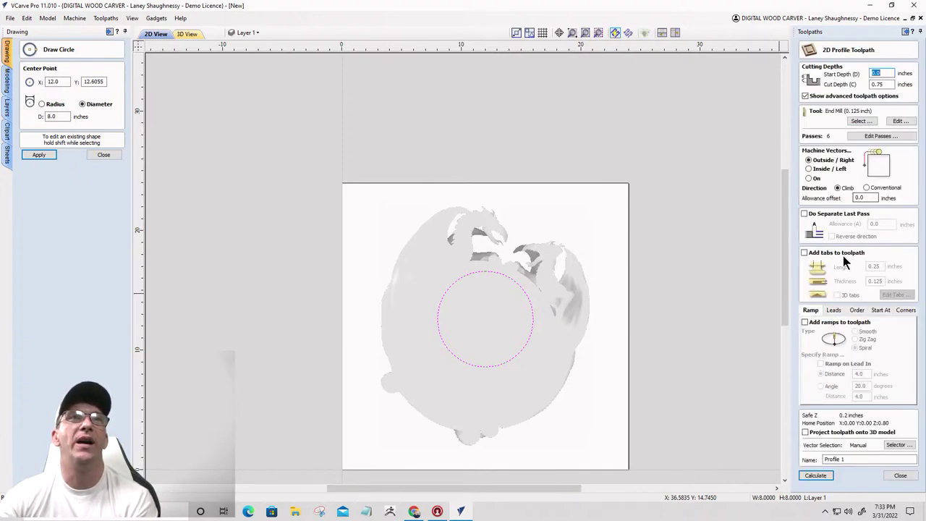
Step: Calculate the circle's outside profile toolpath, 0.75 inches deep with the 0.125 inch end mill, and preview its cut
left_click(808, 478)
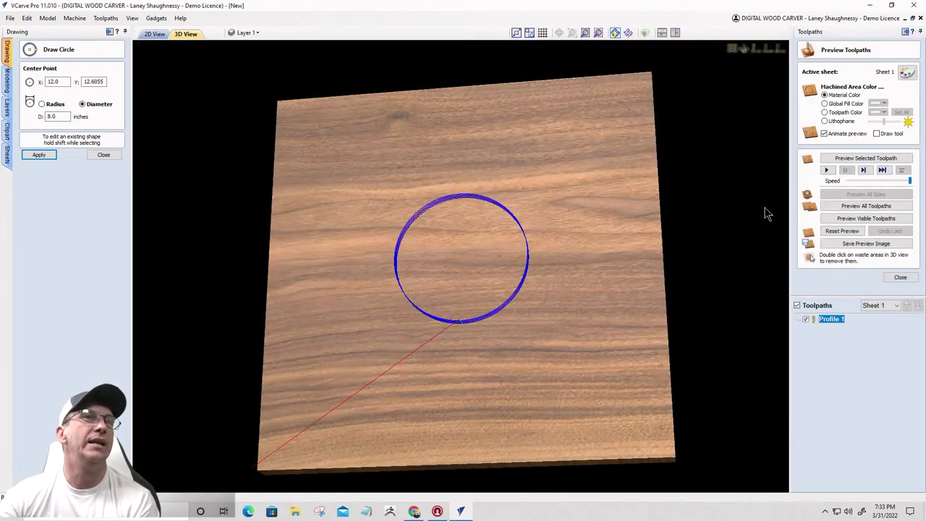
left_click(866, 158)
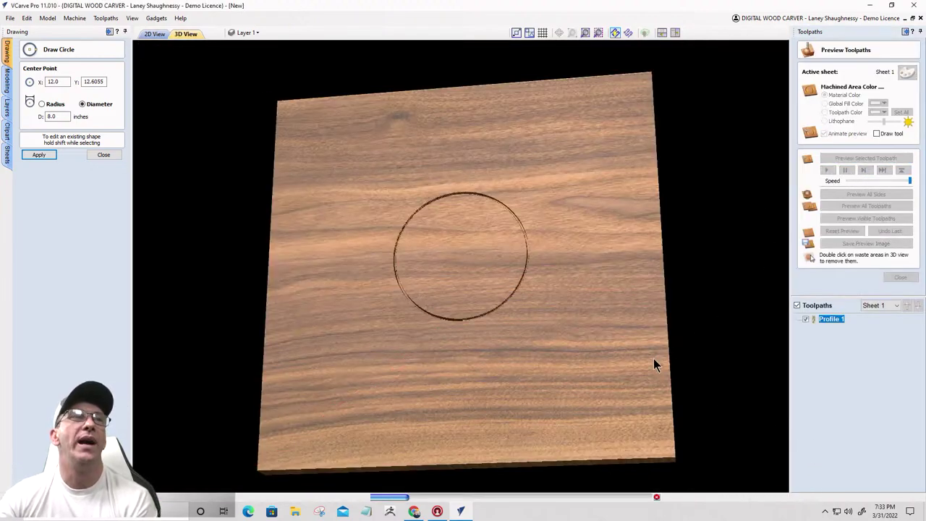
left_click_drag(645, 327, 475, 284)
scroll(481, 293, "up", 5)
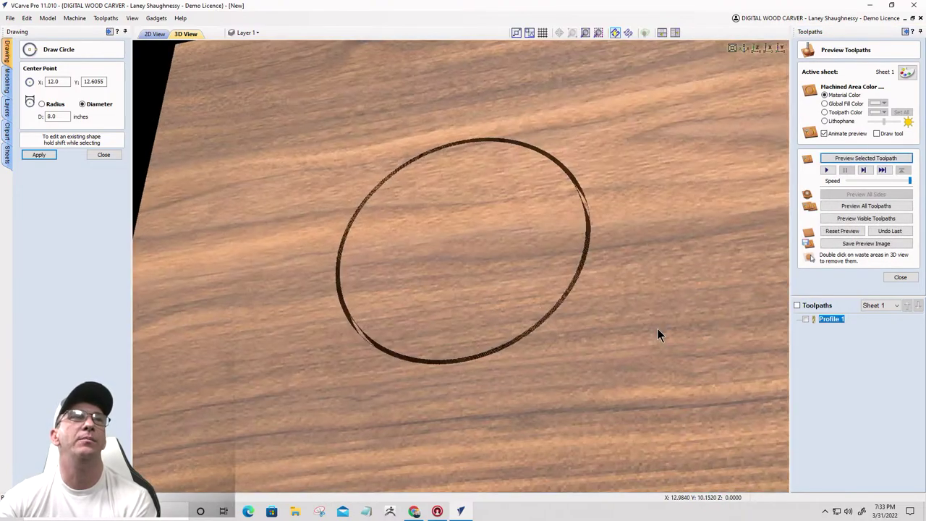
Step: Examine the previewed circular cut in the walnut block in 3D from several angles and distances
scroll(637, 336, "up", 2)
left_click_drag(629, 332, 454, 344)
scroll(453, 338, "down", 2)
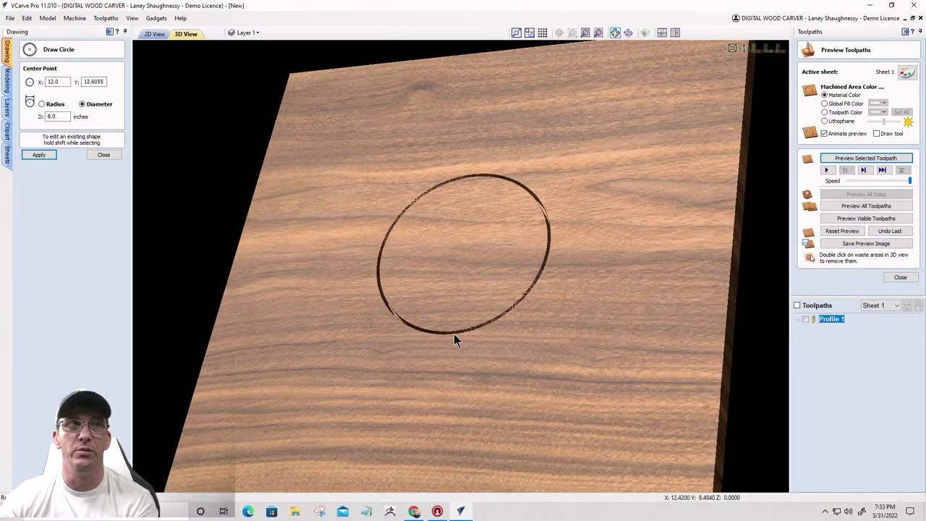
left_click_drag(454, 334, 618, 250)
scroll(505, 232, "down", 3)
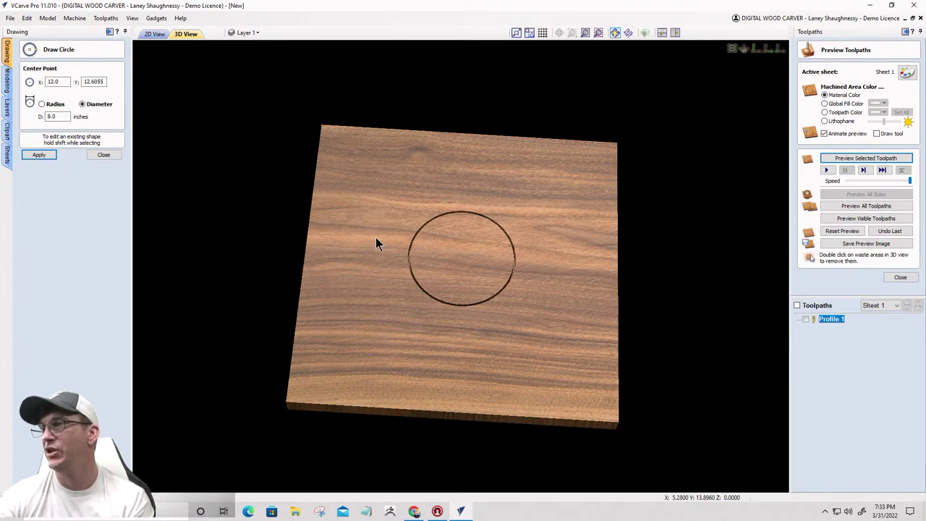
left_click_drag(432, 281, 443, 319)
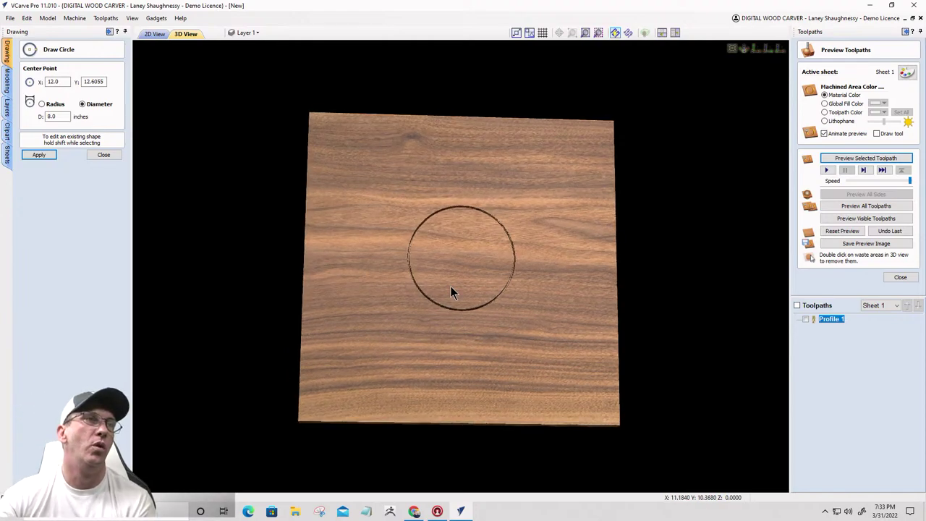
scroll(450, 286, "up", 5)
left_click_drag(418, 283, 471, 282)
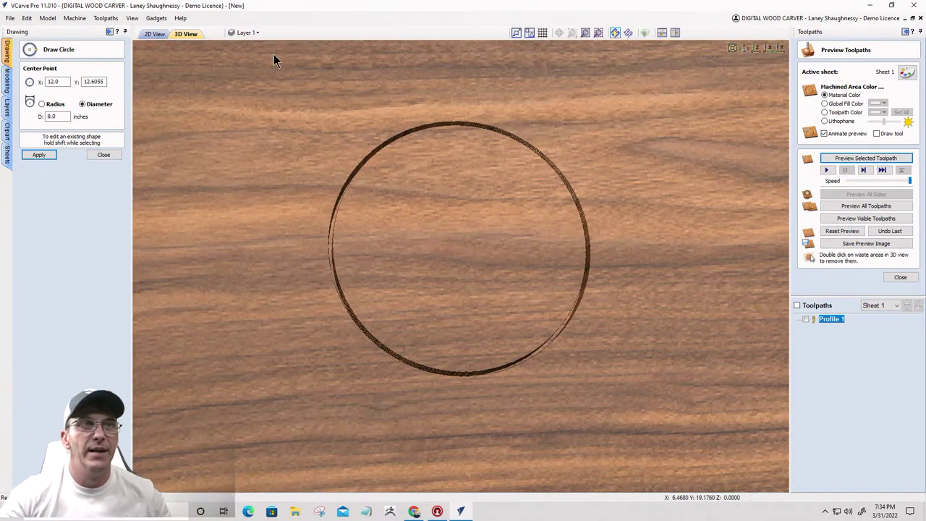
scroll(351, 266, "down", 3)
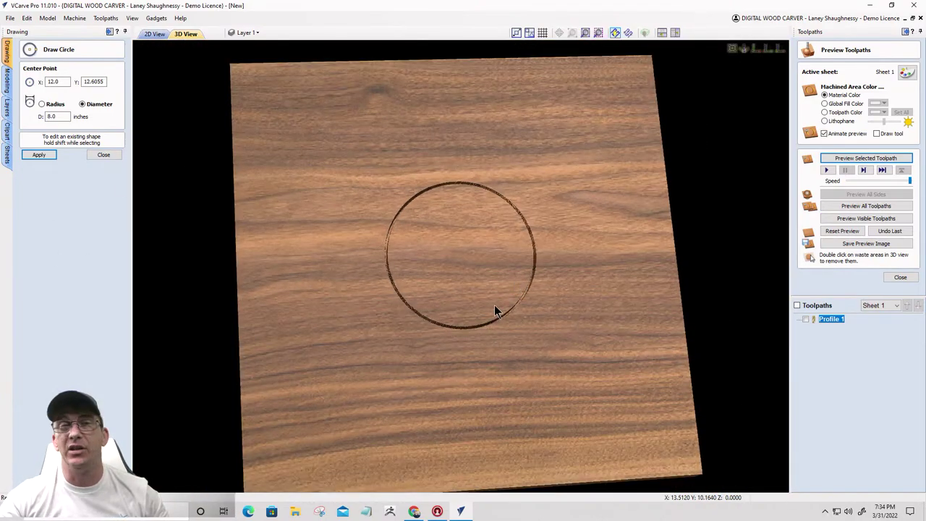
mouse_move(512, 332)
left_mouse_down()
mouse_move(490, 234)
mouse_move(432, 341)
mouse_move(432, 372)
mouse_move(326, 310)
mouse_move(569, 323)
left_mouse_up()
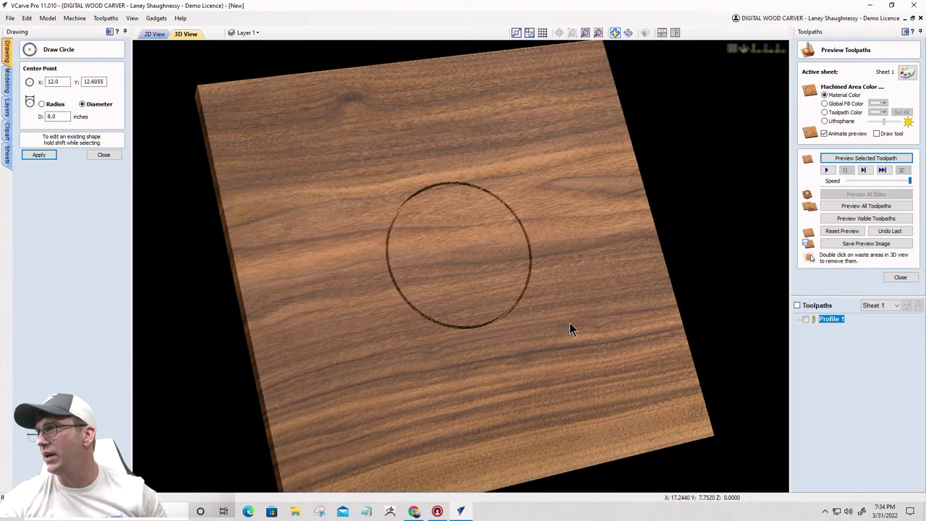
left_click_drag(543, 357, 450, 317)
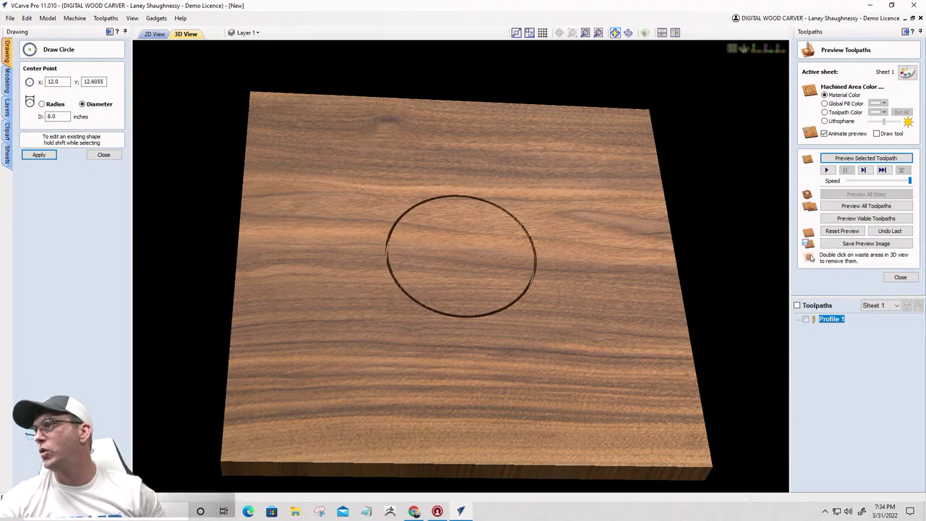
Step: Hide the clock model's Level 1 component and delete the circle from the 2D view
left_click(154, 34)
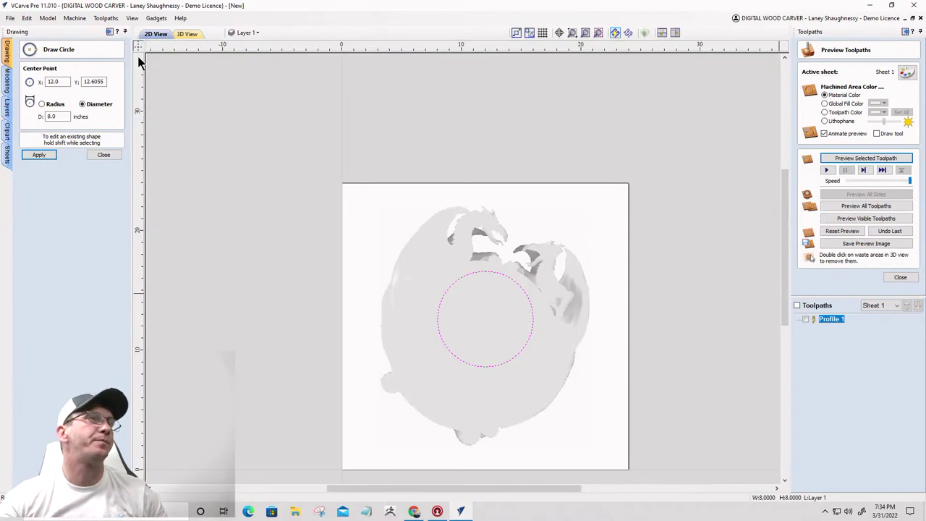
left_click(99, 154)
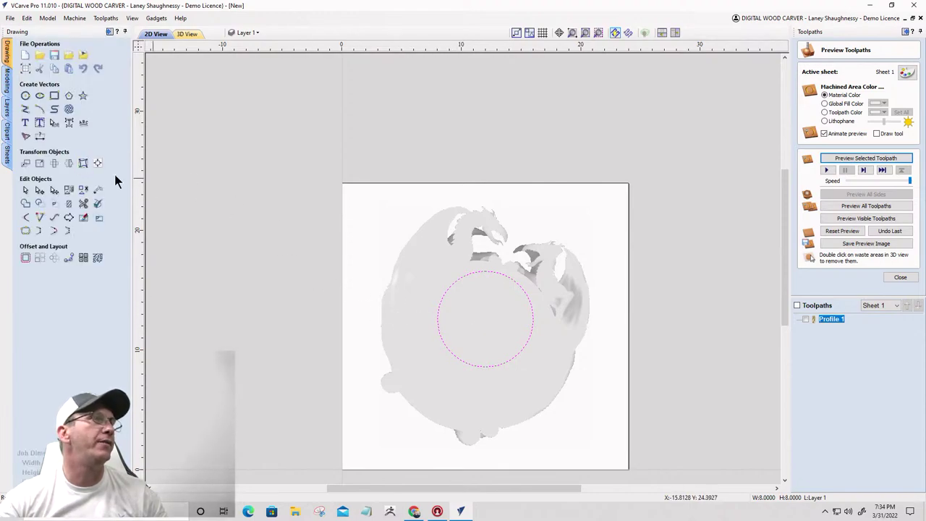
left_click(7, 81)
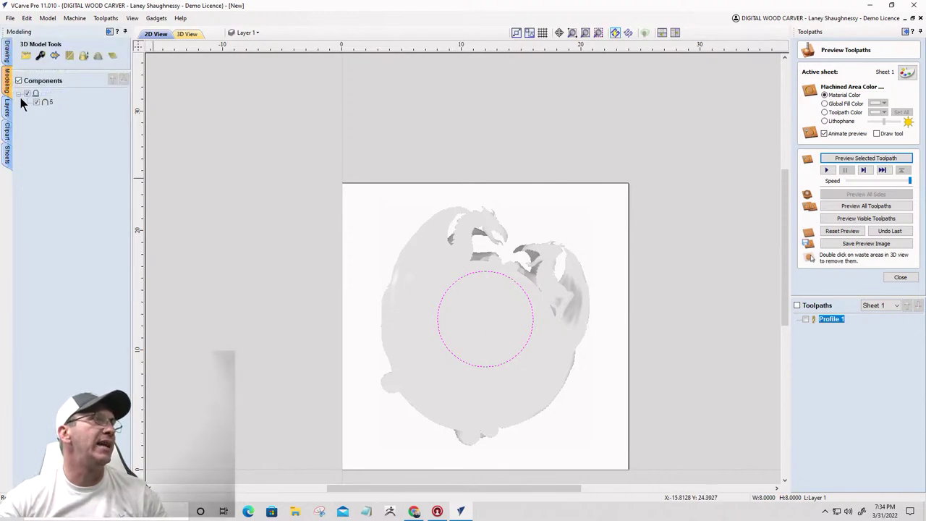
left_click(26, 95)
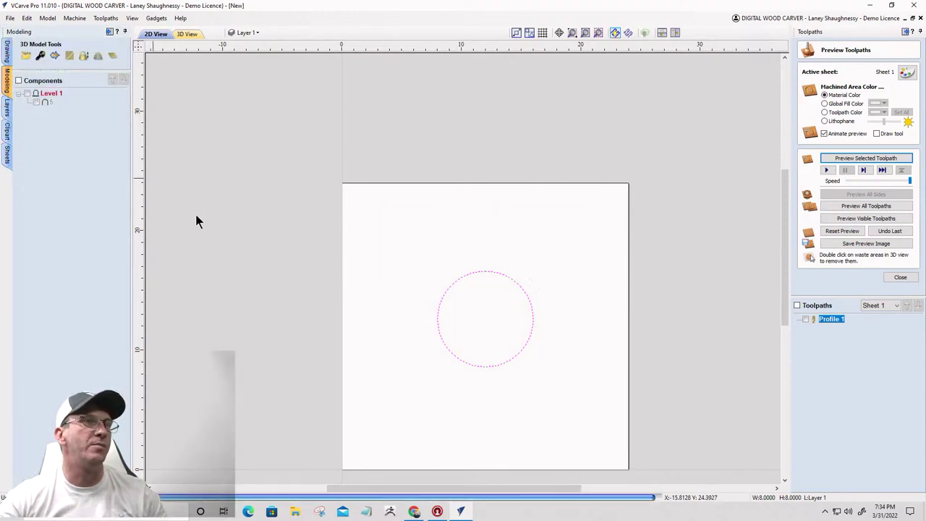
left_click(570, 440)
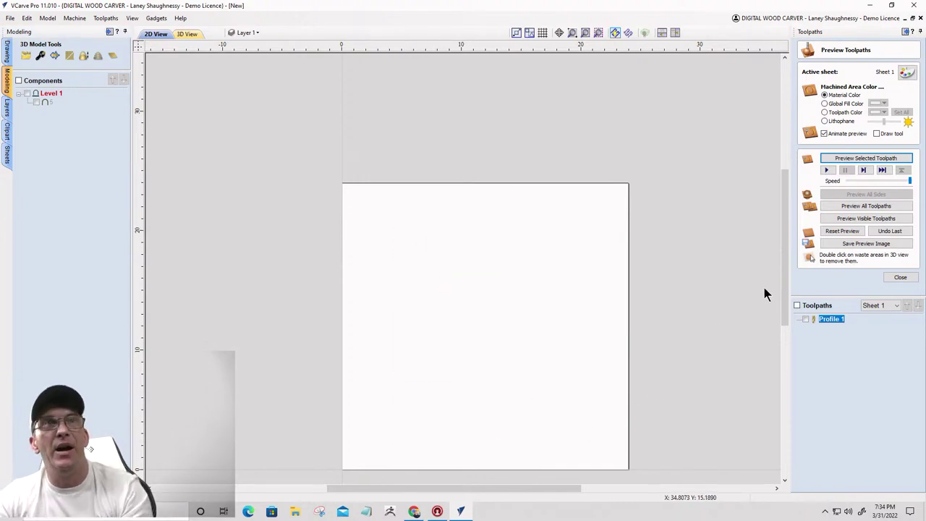
left_click(900, 278)
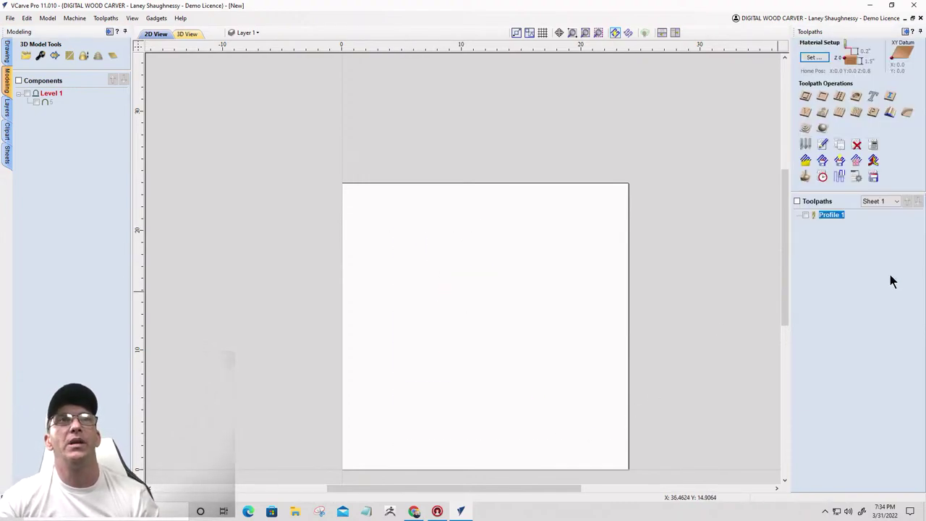
left_click(823, 113)
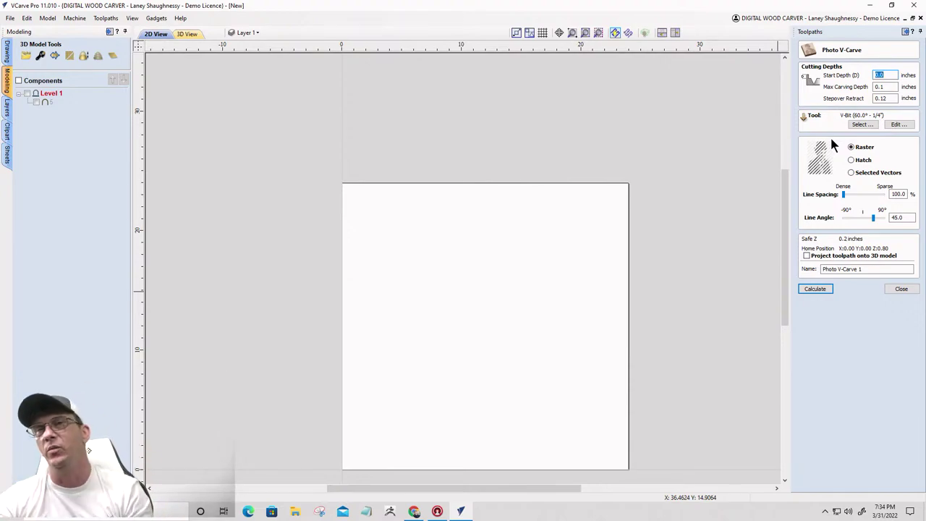
left_click(901, 290)
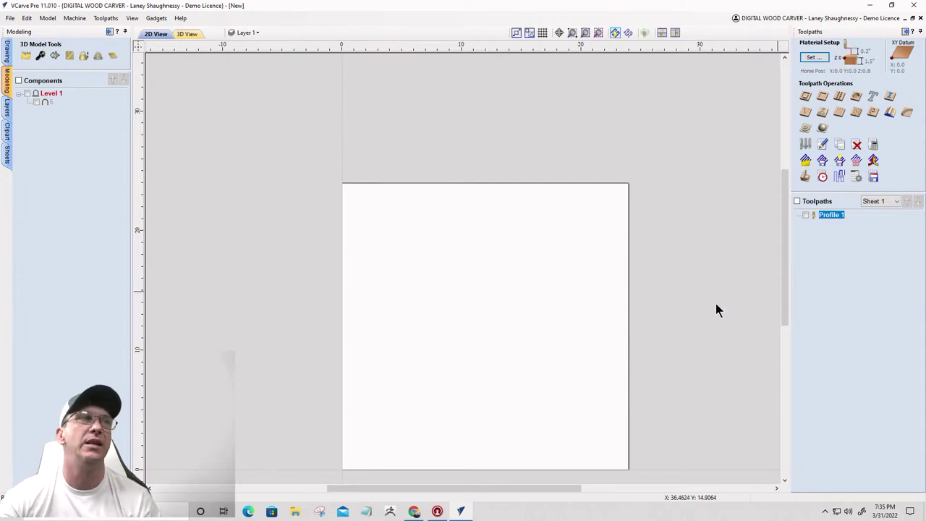
scroll(275, 158, "down", 1)
scroll(333, 315, "up", 1)
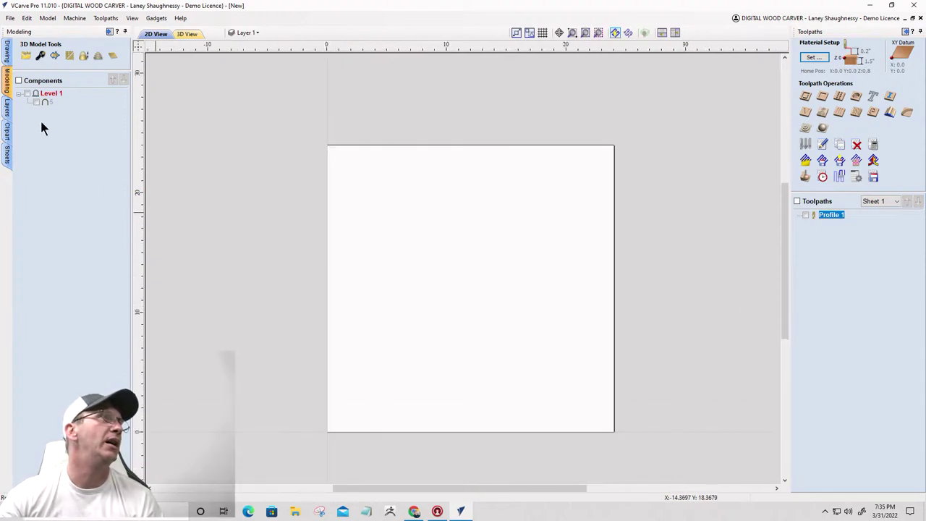
Step: Import the 20220326_145301-2-removebg photo as a bitmap and enlarge it about its center to about 15.6 x 22.1 inches
left_click(8, 50)
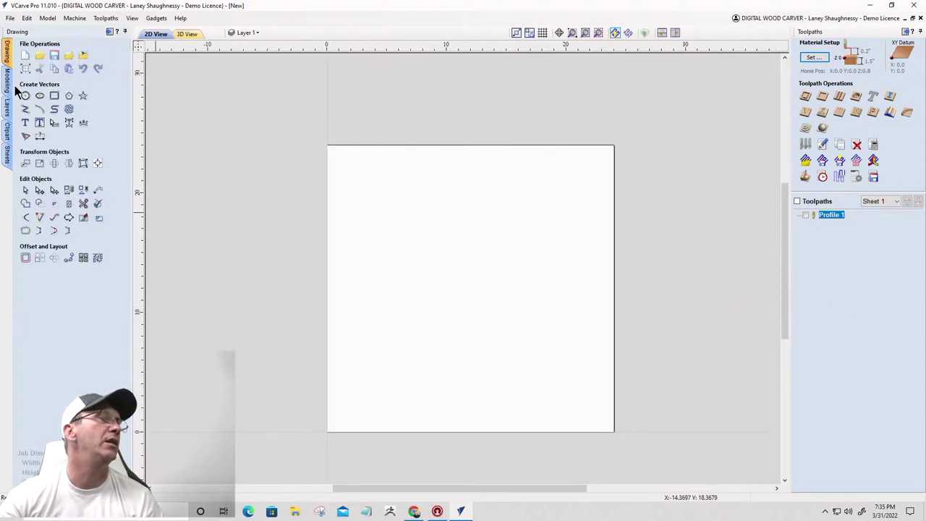
left_click(84, 56)
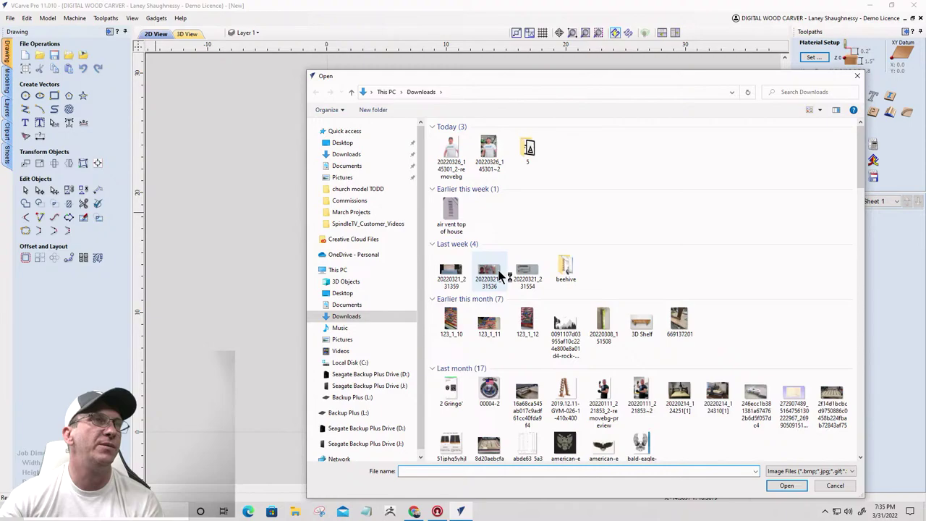
double_click(451, 148)
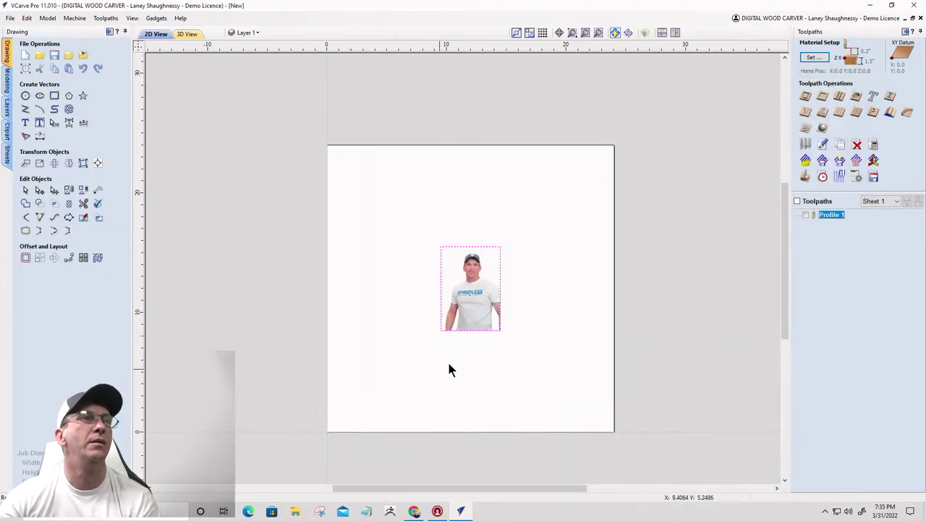
left_click(470, 292)
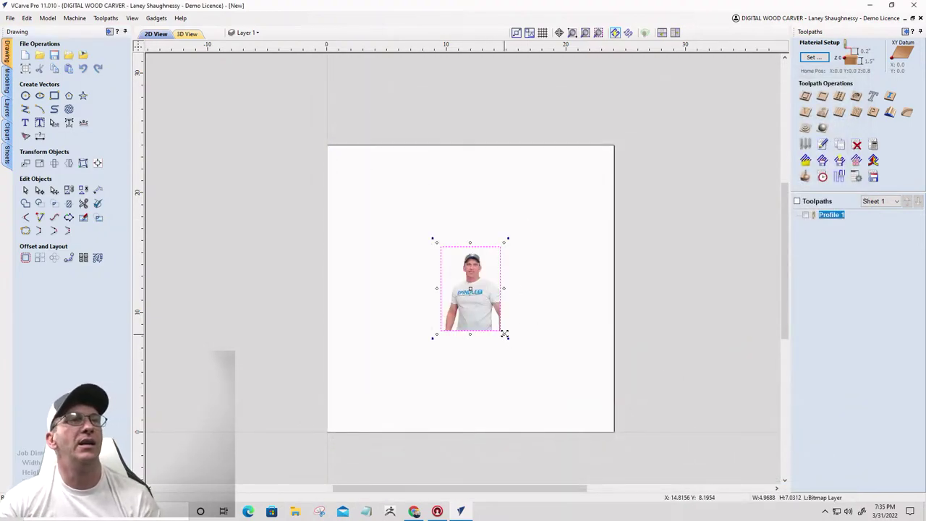
left_click_drag(504, 335, 564, 406)
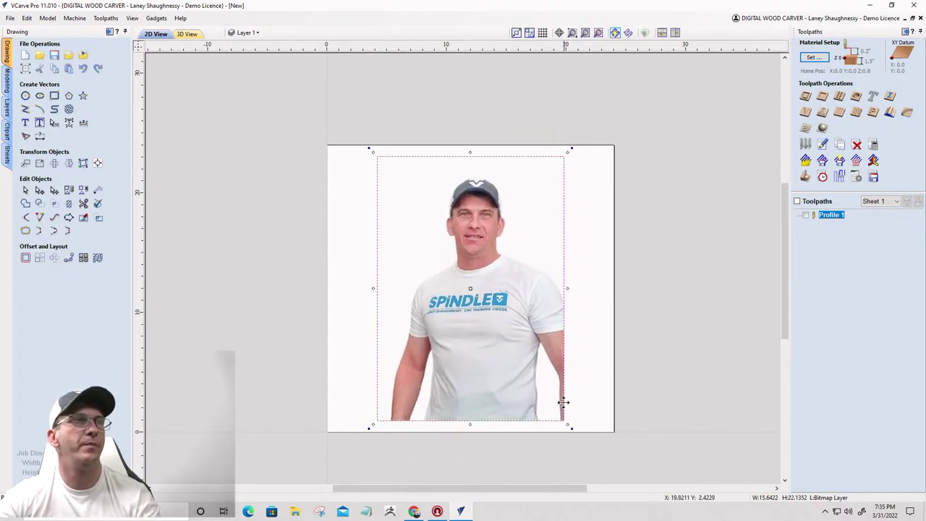
scroll(484, 333, "up", 3)
scroll(485, 335, "down", 1)
scroll(485, 335, "down", 1)
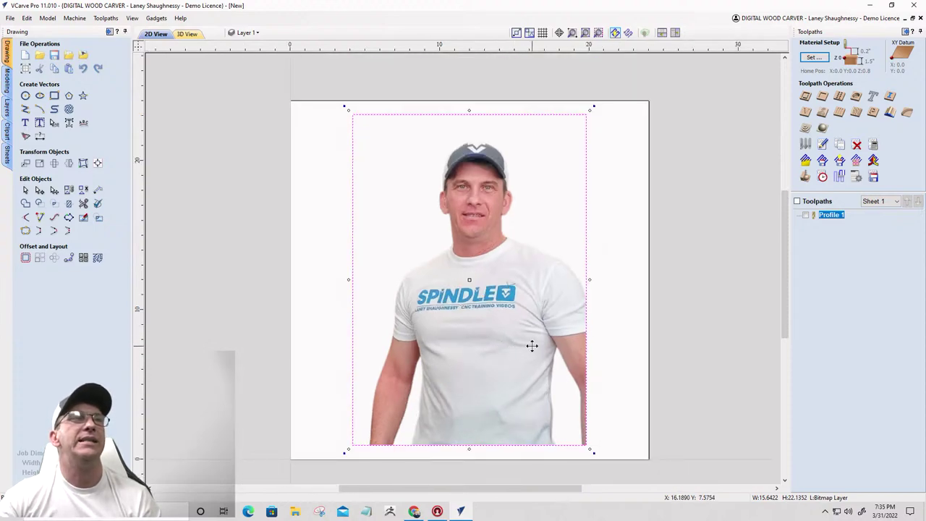
Step: Calculate a raster Photo V-Carve toolpath for the photo with 0.015 inch max carving depth, 0.0625 inch stepover retract, 100% line spacing and 45° line angle
left_click(823, 112)
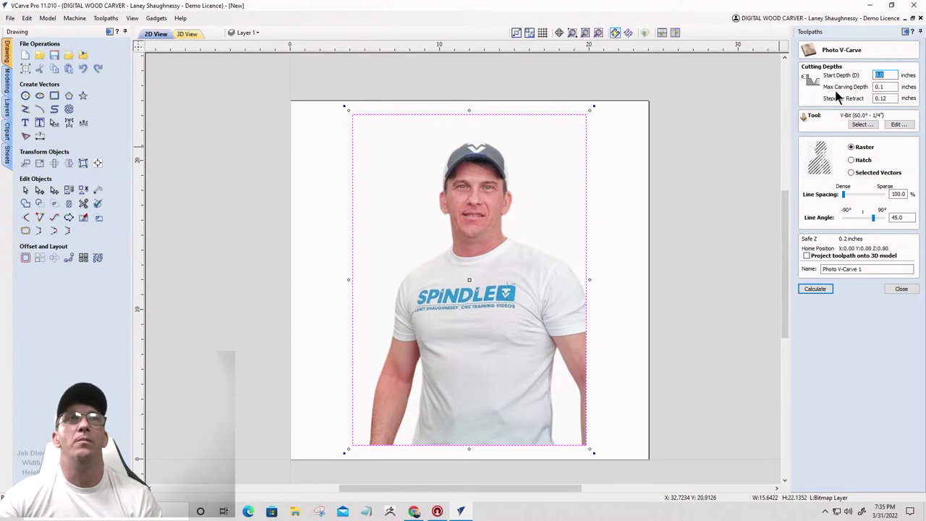
left_click(880, 87)
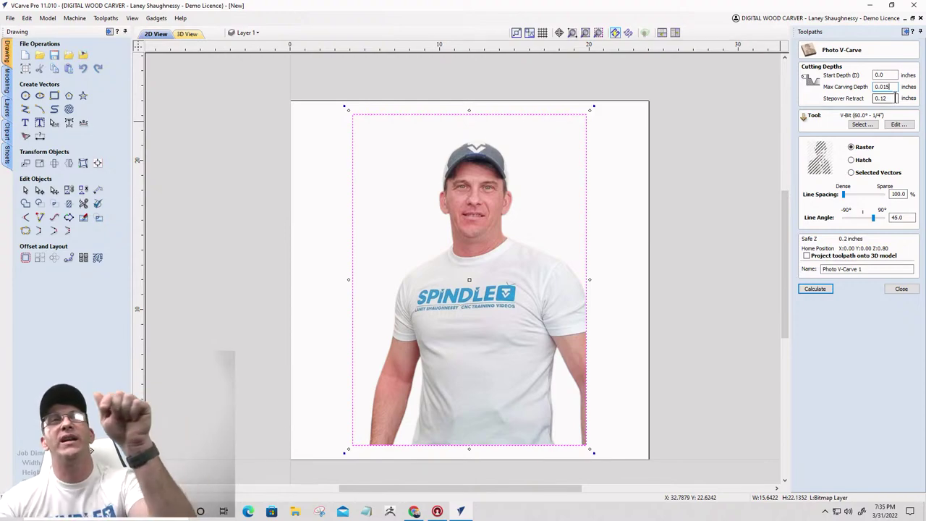
left_click_drag(896, 97, 835, 97)
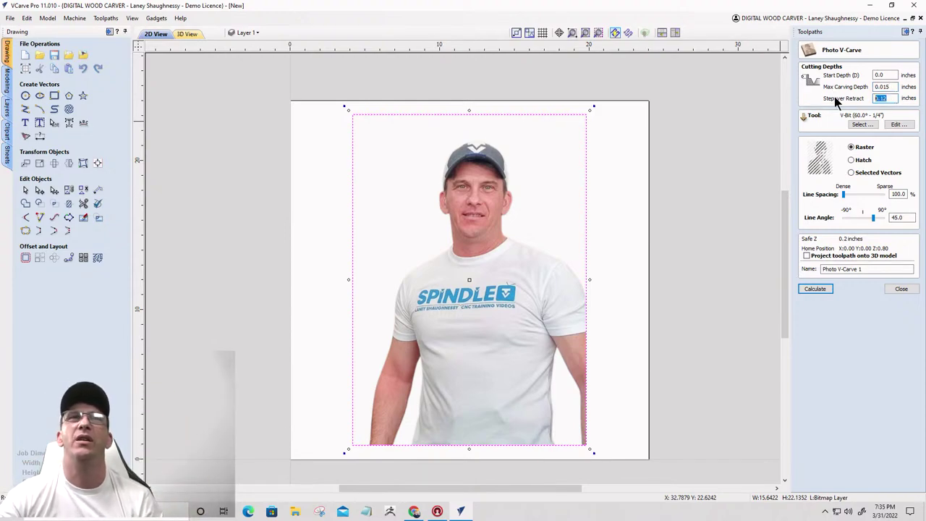
type(".0625")
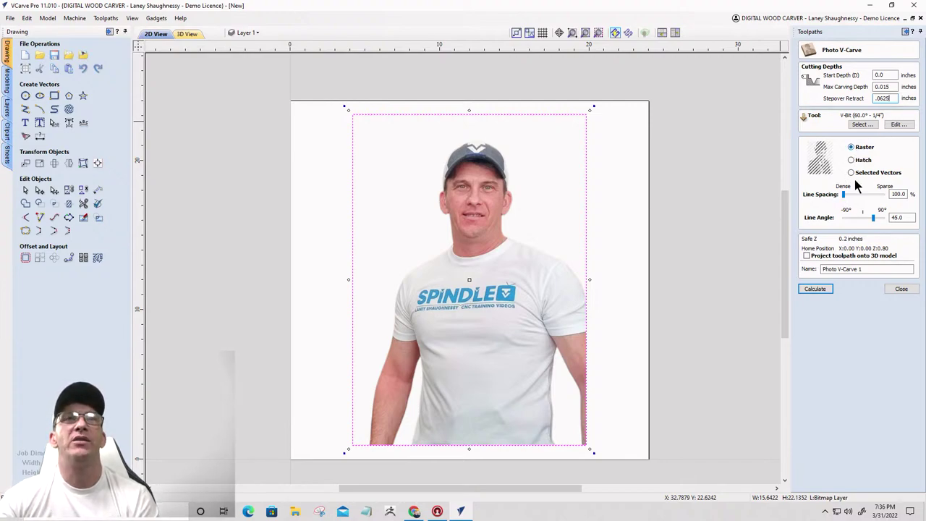
left_click(897, 217)
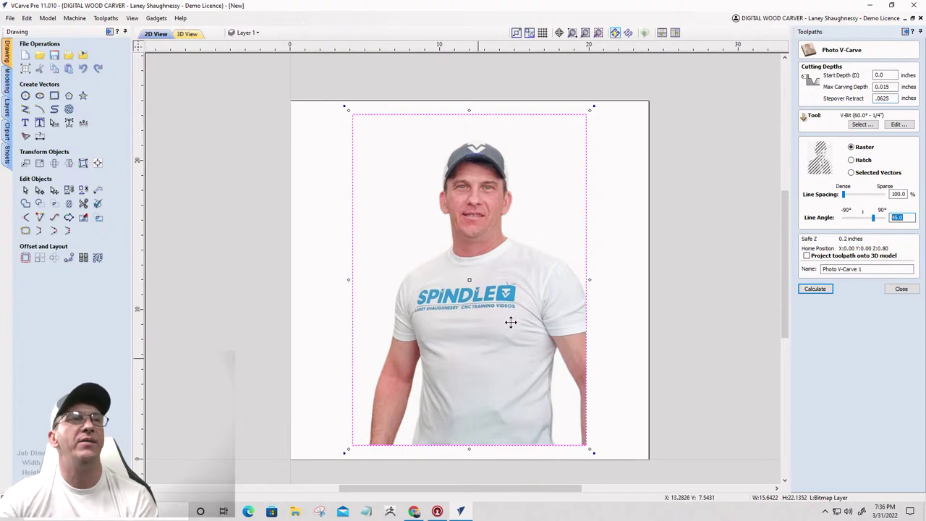
left_click(843, 194)
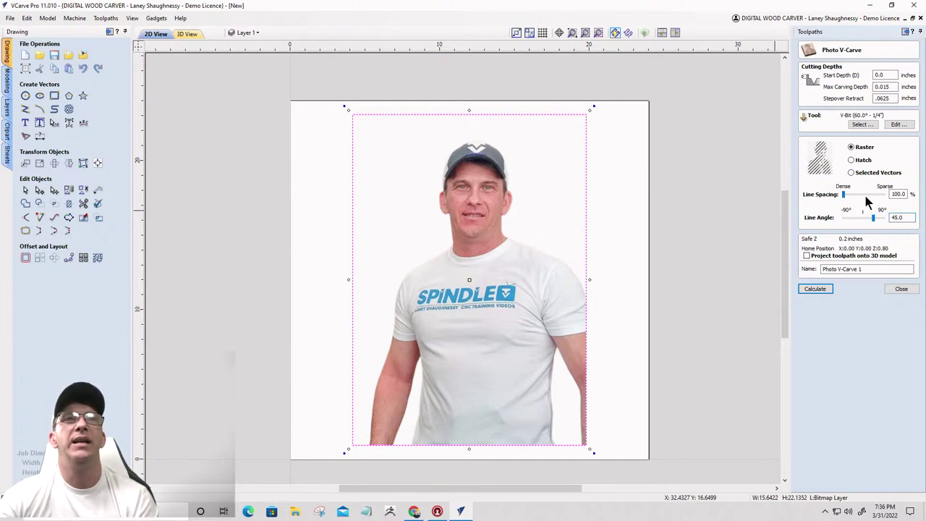
left_click_drag(892, 194, 909, 195)
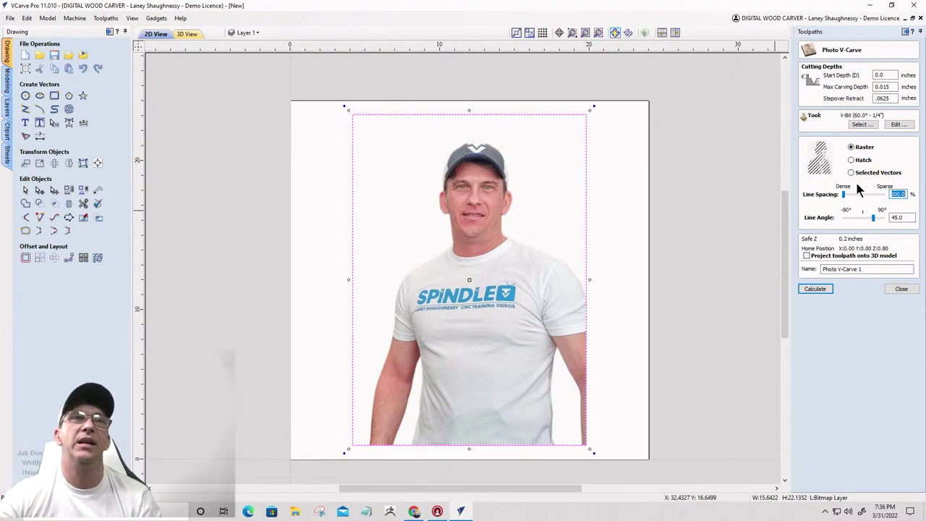
left_click(814, 290)
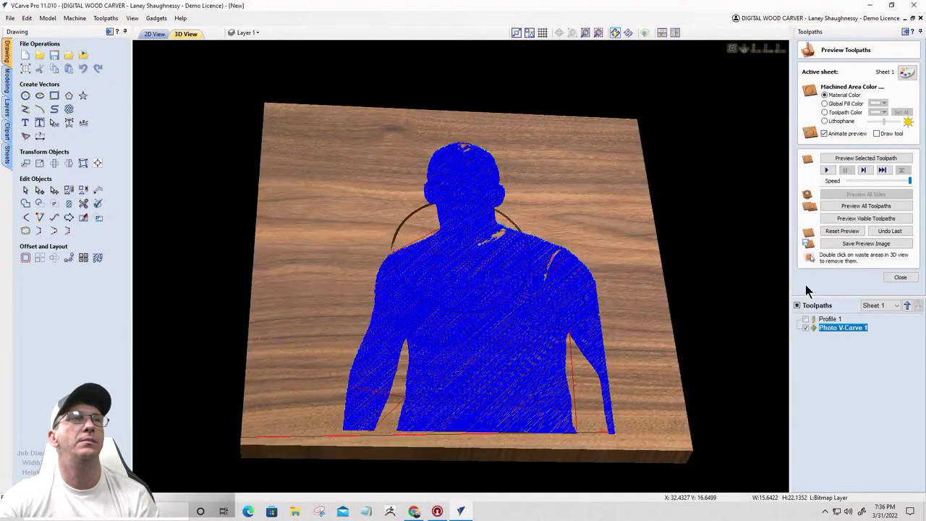
Step: Reset the toolpath preview and change the material appearance to Maple
left_click(843, 233)
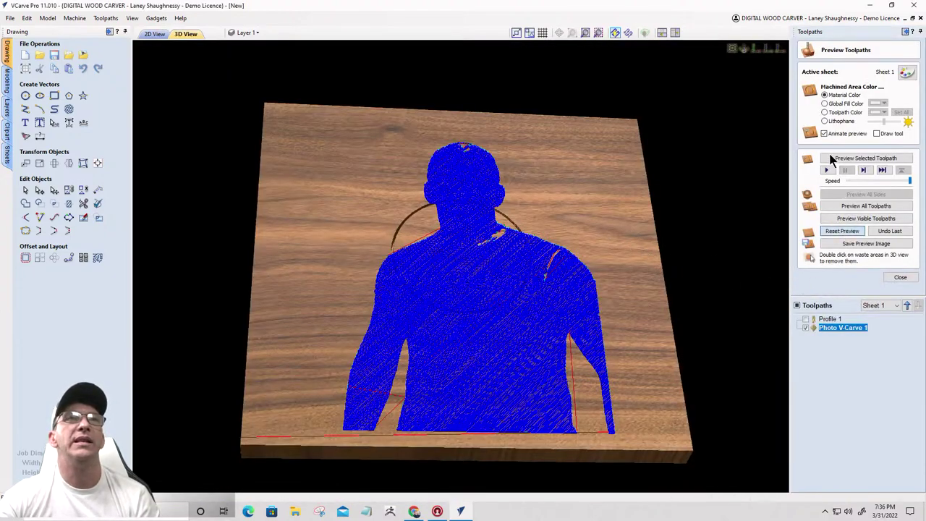
left_click(908, 75)
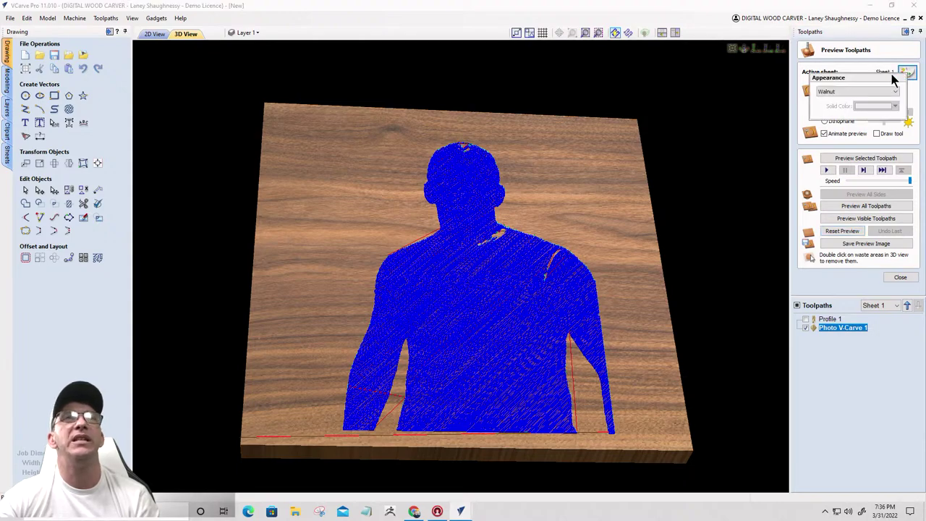
left_click(853, 92)
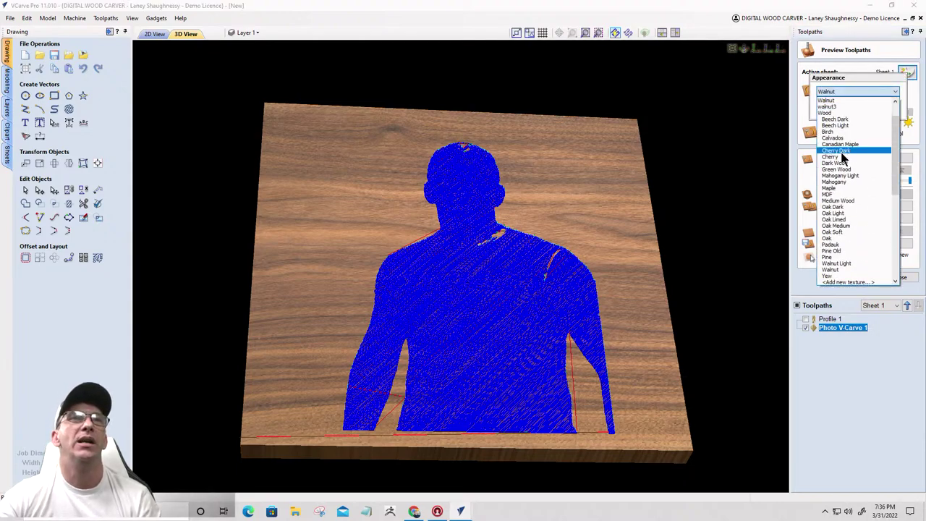
left_click(844, 188)
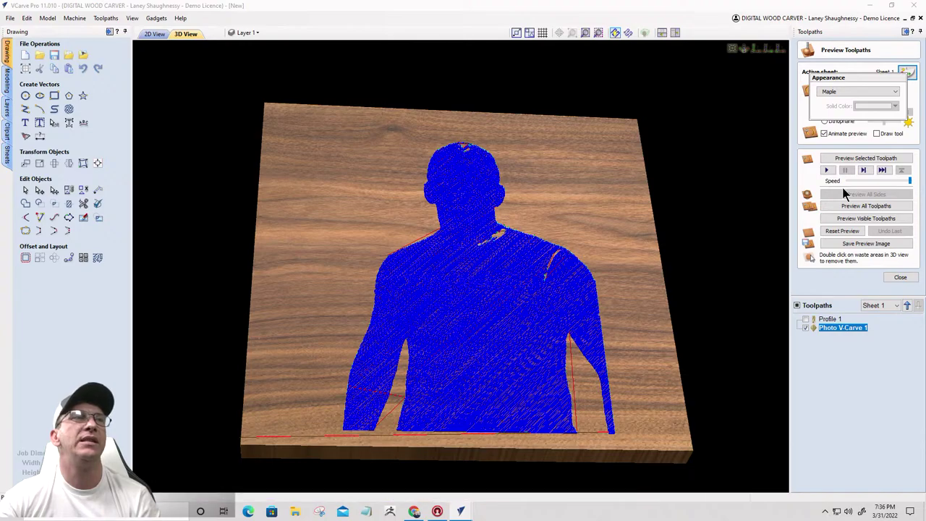
left_click_drag(405, 340, 450, 330)
scroll(450, 331, "up", 3)
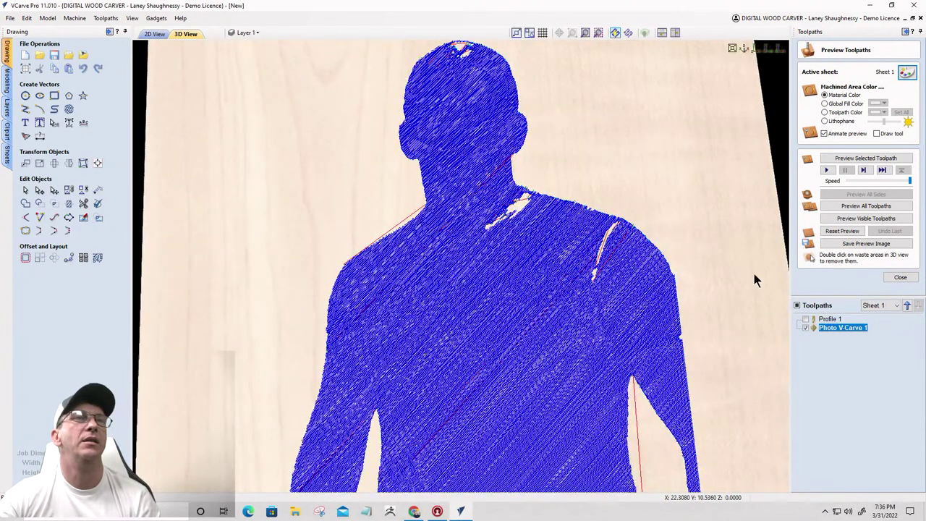
Step: Preview the Photo V-Carve toolpath on the maple block and view the carved portrait from different angles
left_click(851, 161)
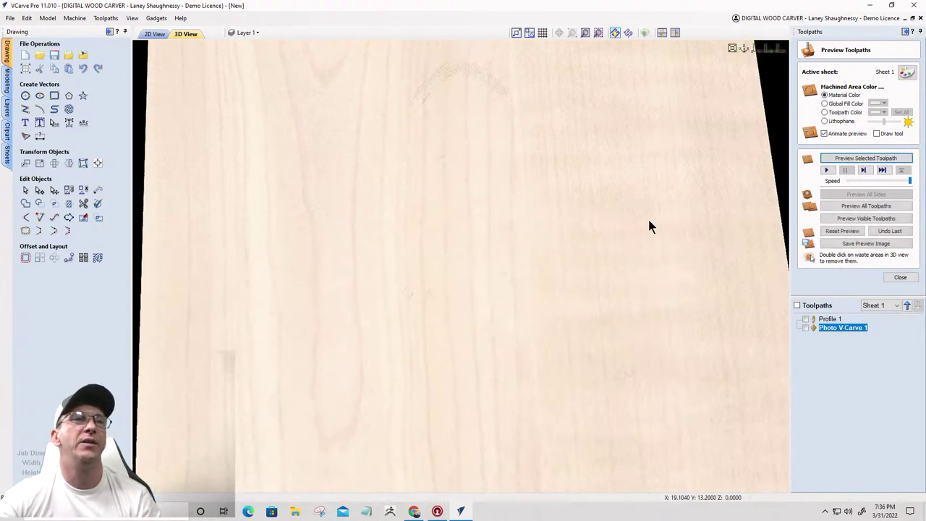
left_click_drag(558, 320, 413, 201)
scroll(490, 340, "up", 5)
left_click_drag(498, 356, 772, 161)
Step: Color the machined areas with a black global fill and inspect the portrait's carved lines up close
left_click(825, 104)
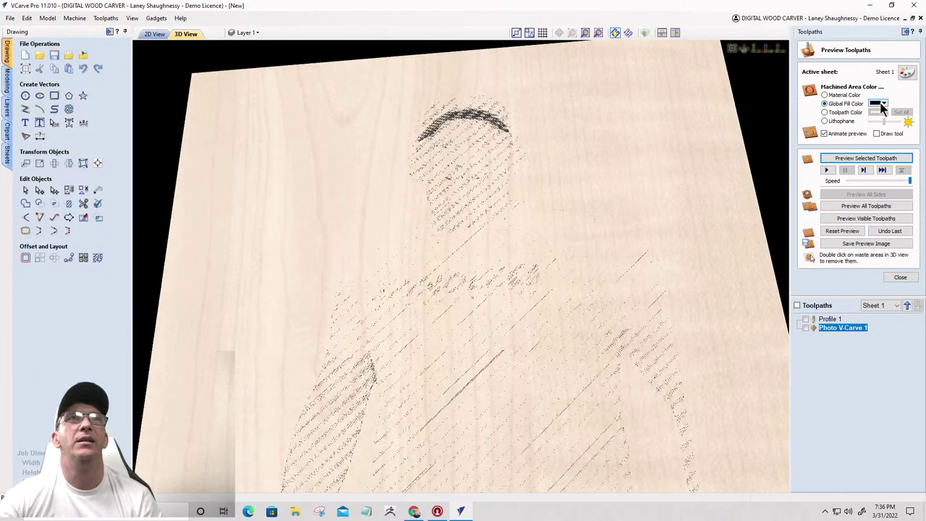
left_click(882, 107)
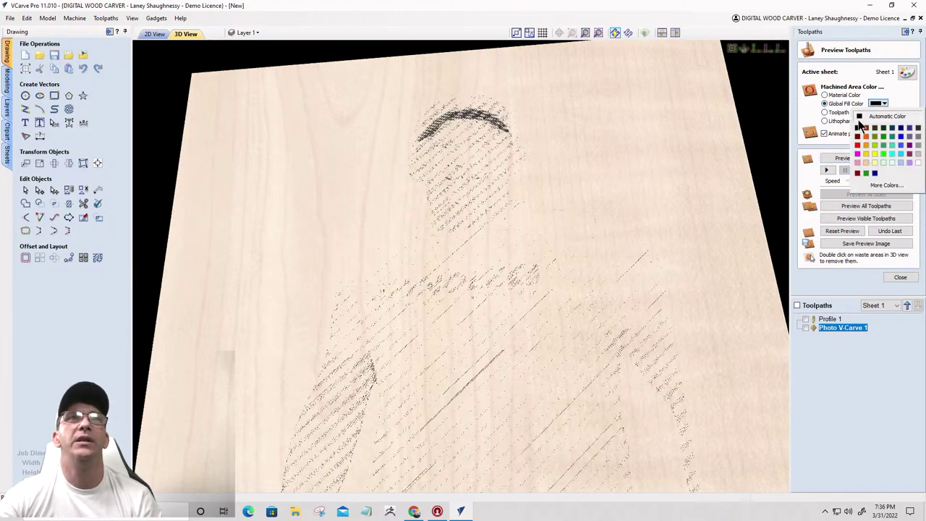
left_click(862, 125)
left_click_drag(554, 267, 533, 263)
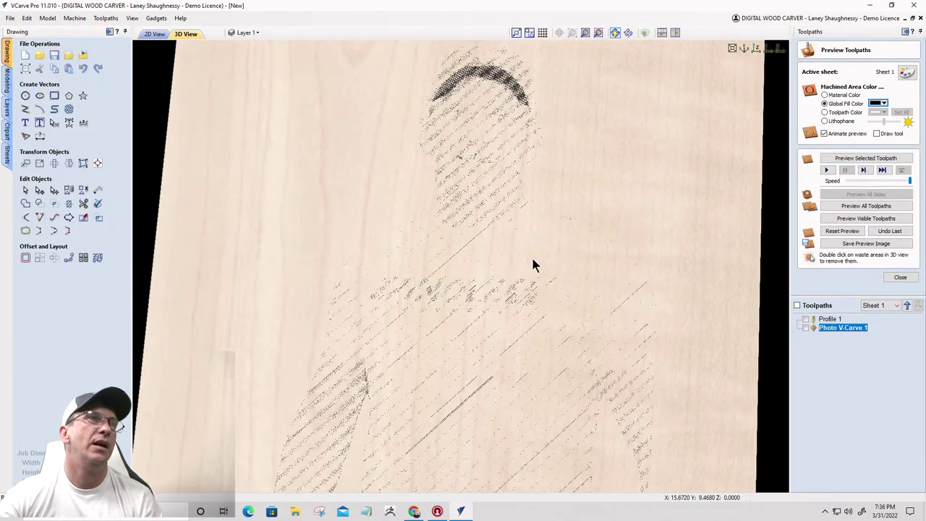
scroll(534, 266, "down", 3)
scroll(466, 154, "up", 8)
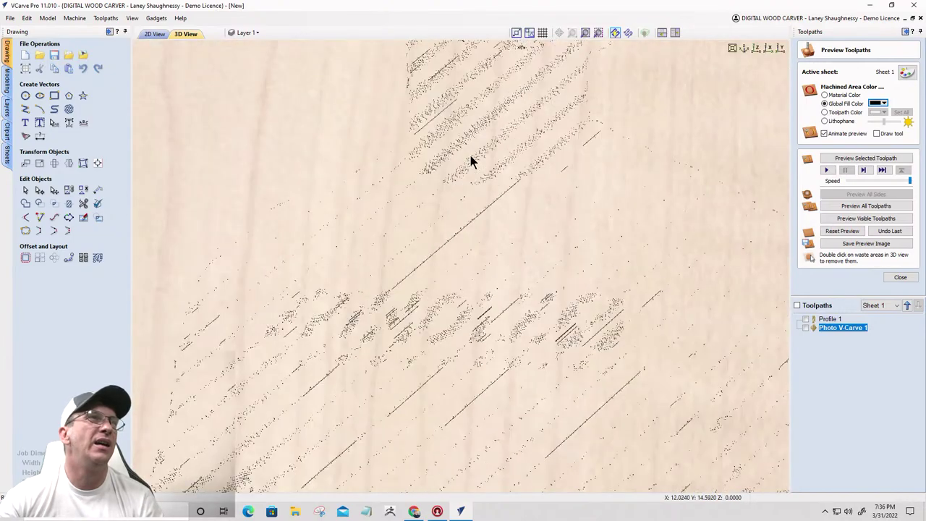
scroll(471, 159, "up", 10)
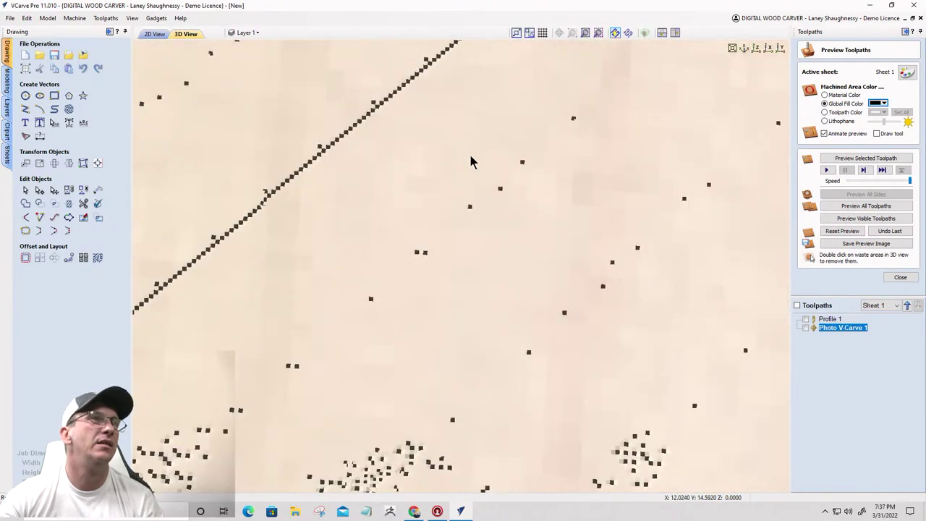
scroll(471, 161, "down", 3)
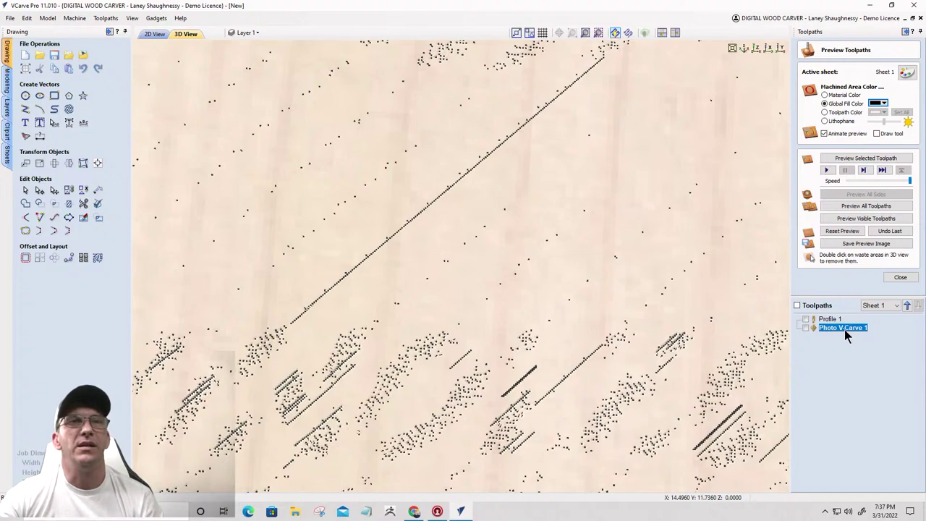
Step: Edit the Photo V-Carve toolpath to use 10% line spacing and start recalculating it
double_click(844, 329)
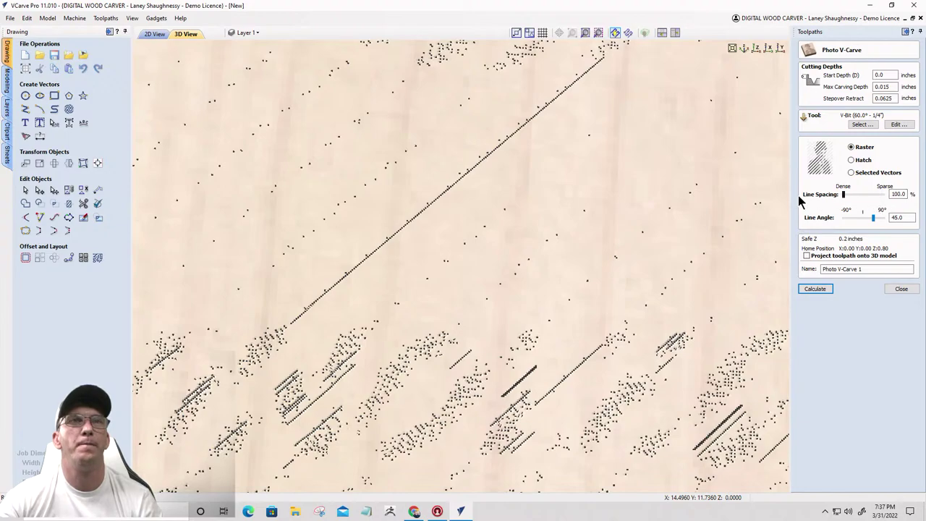
left_click_drag(845, 197, 820, 203)
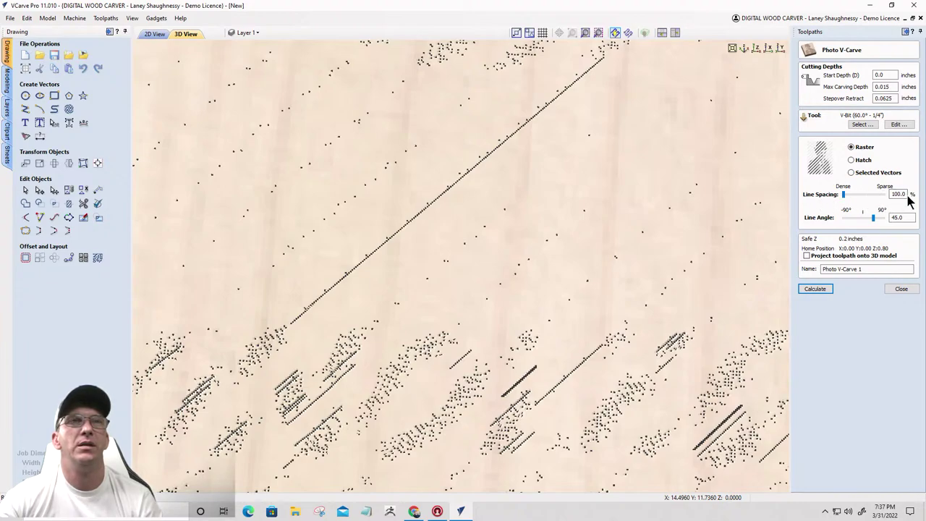
left_click_drag(906, 194, 861, 194)
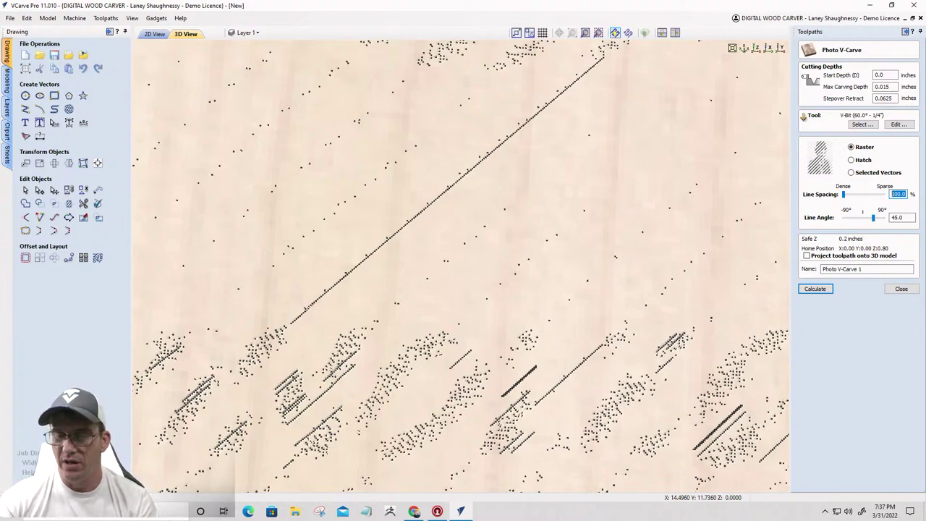
type("10")
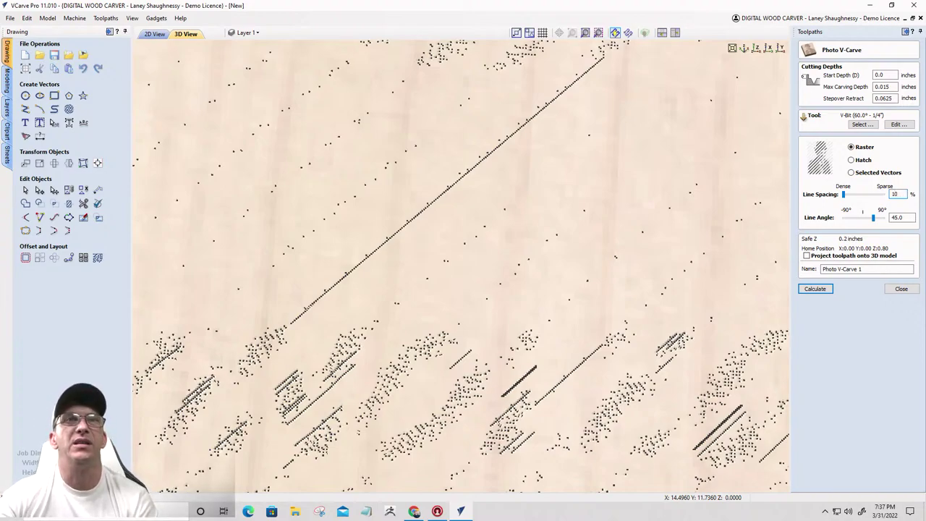
left_click(821, 290)
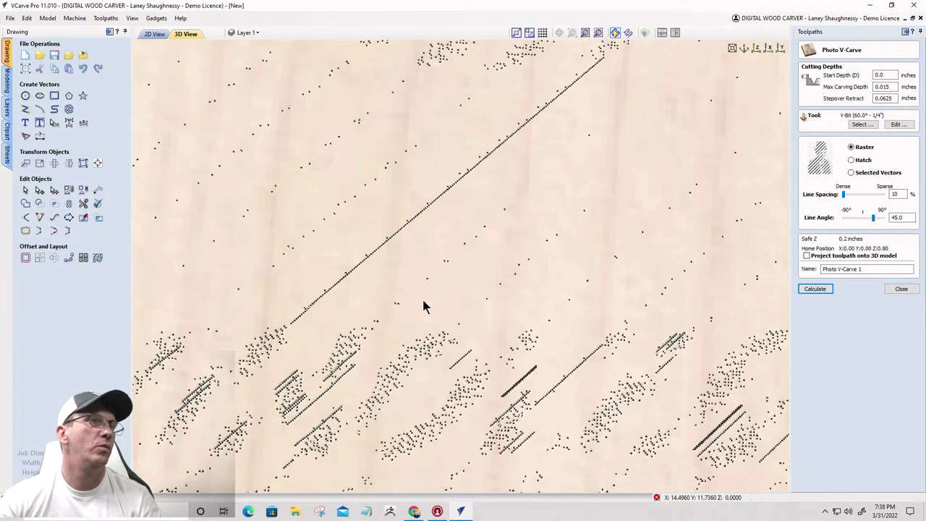
Step: Launch a second VCarve Pro instance alongside the one recalculating the Photo V-Carve toolpath
right_click(467, 513)
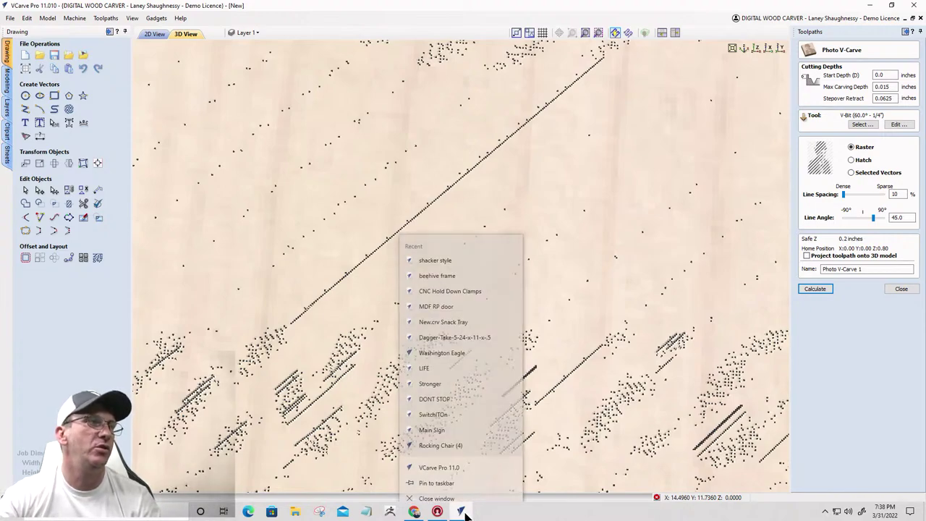
left_click(449, 462)
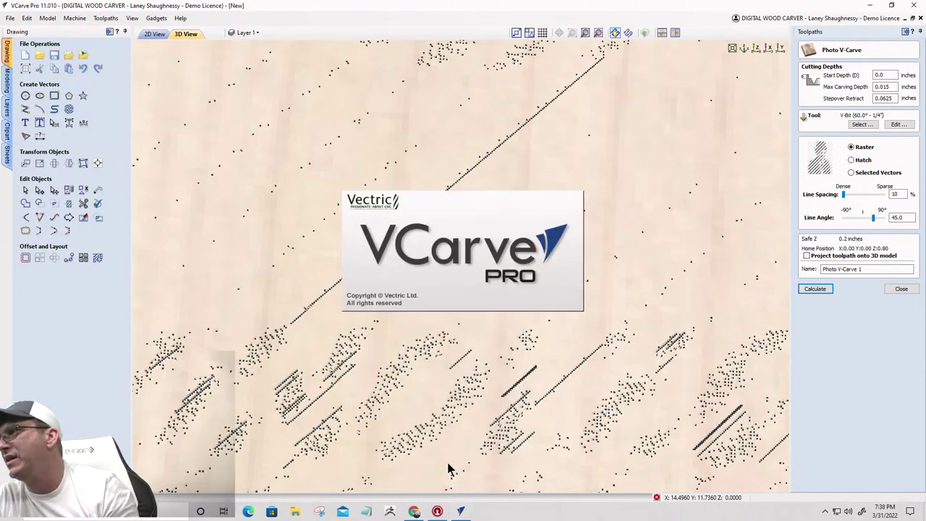
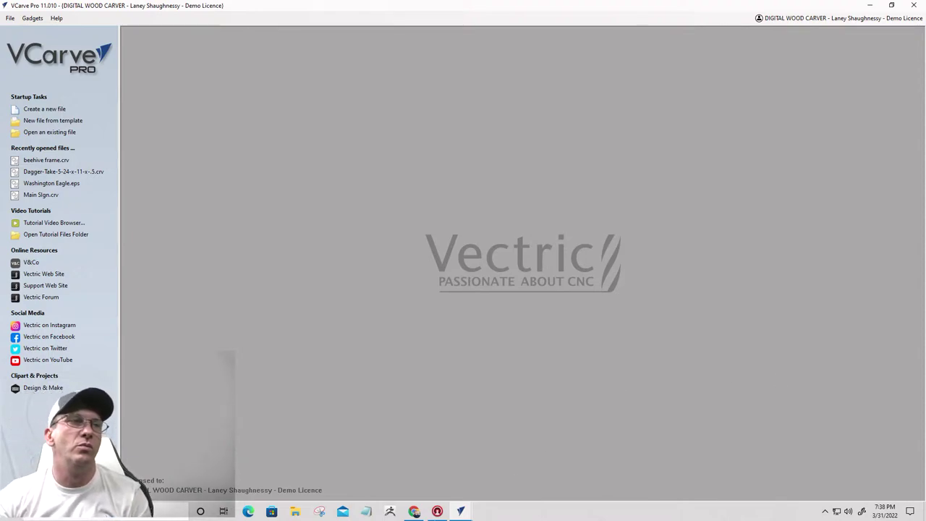
Step: Return to the original VCarve Pro window to check on the Photo V-Carve calculation
mouse_move(463, 511)
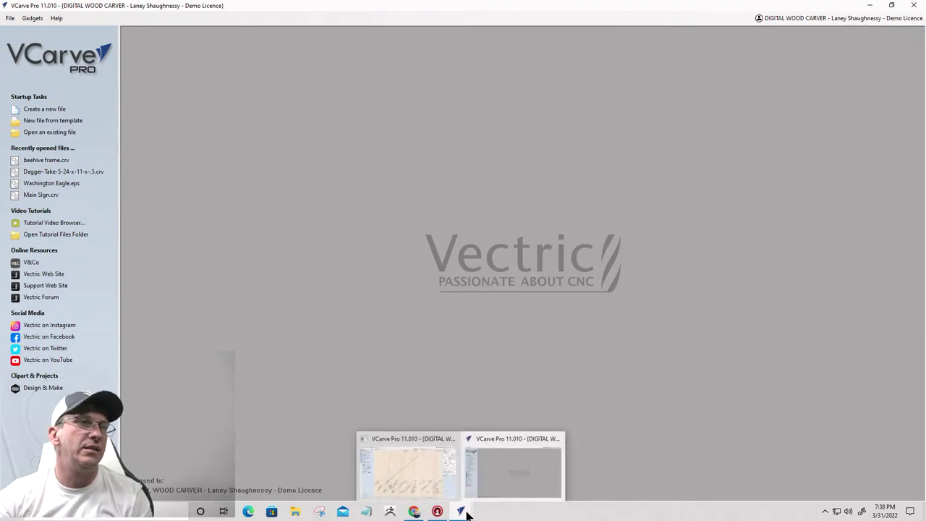
left_click(414, 474)
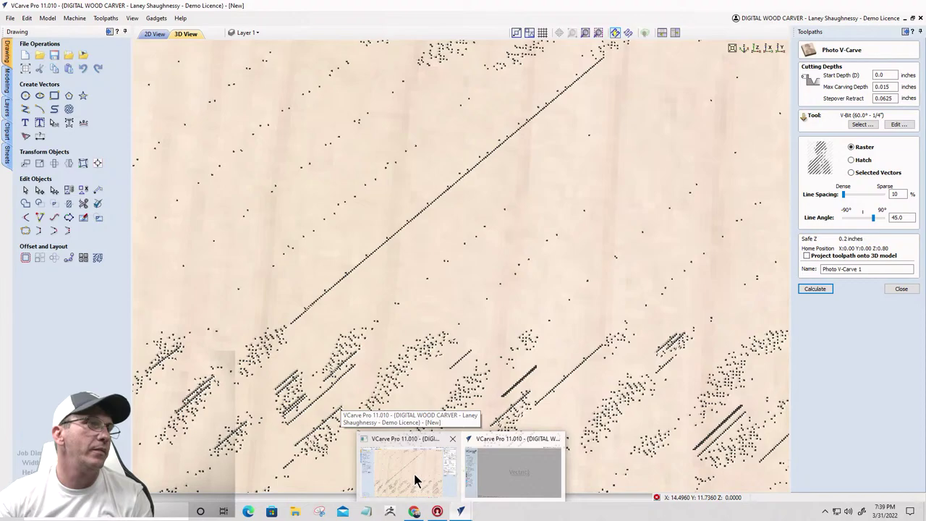
left_click(415, 480)
mouse_move(458, 513)
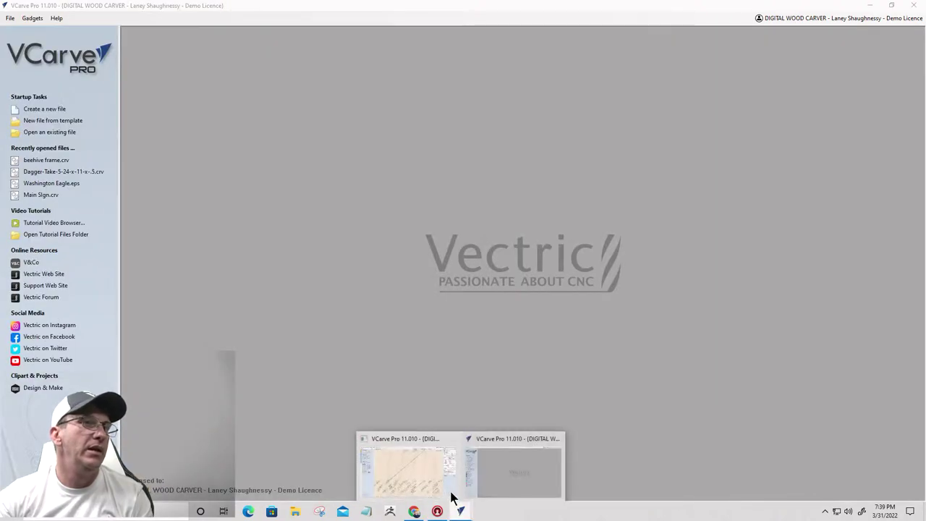
left_click(419, 476)
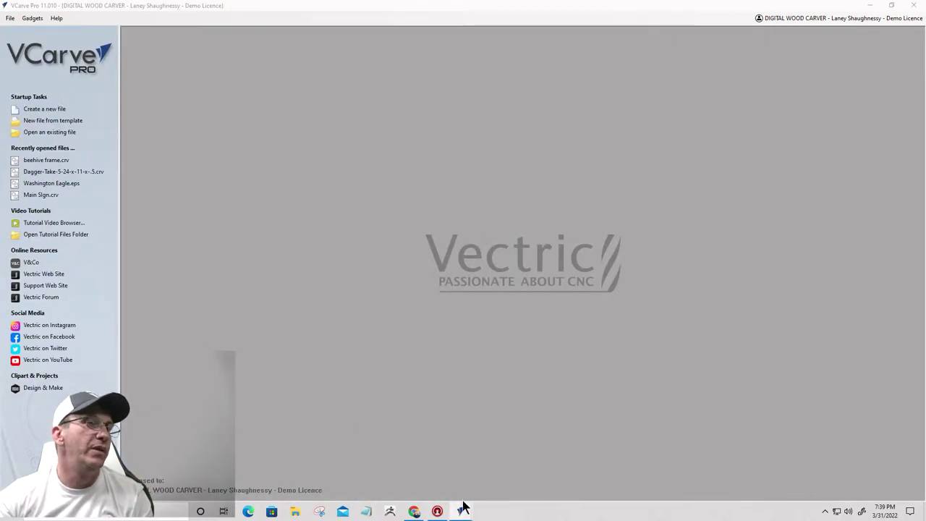
left_click(409, 474)
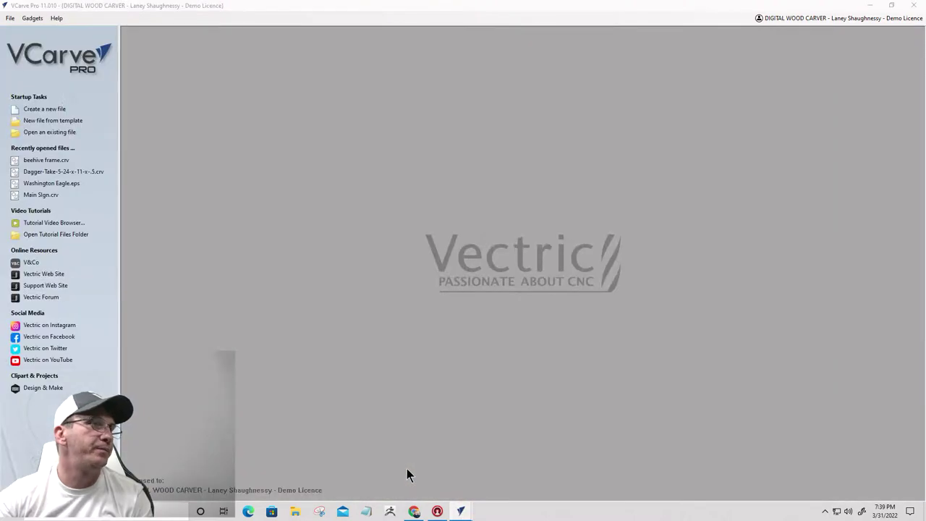
mouse_move(461, 512)
left_click(411, 490)
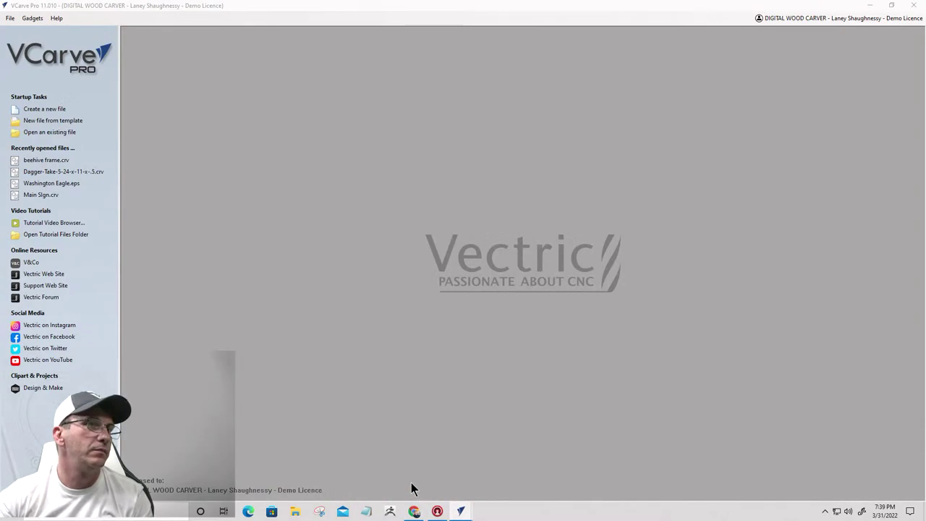
left_click(870, 6)
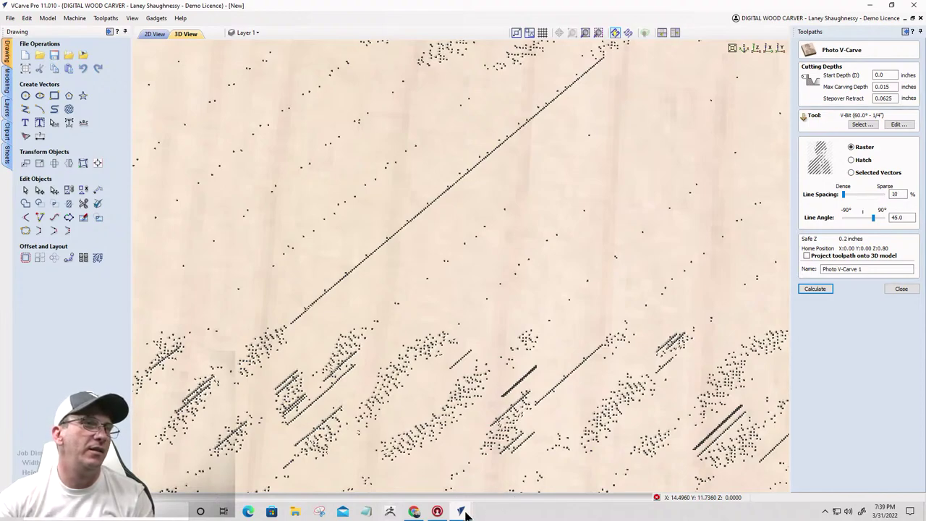
mouse_move(464, 513)
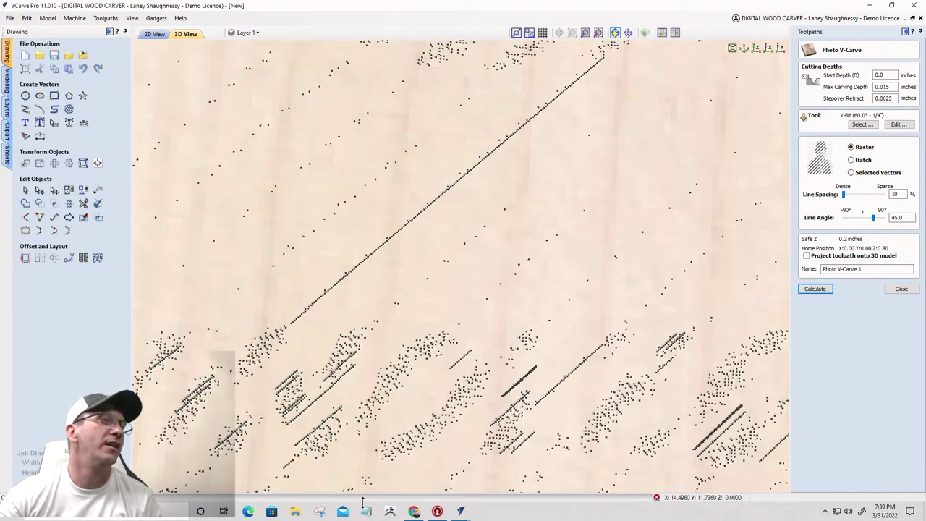
Step: In the empty VCarve Pro window, create a single-sided job 8 inches wide, 10 inches high and 1.5 inches thick
left_click(508, 477)
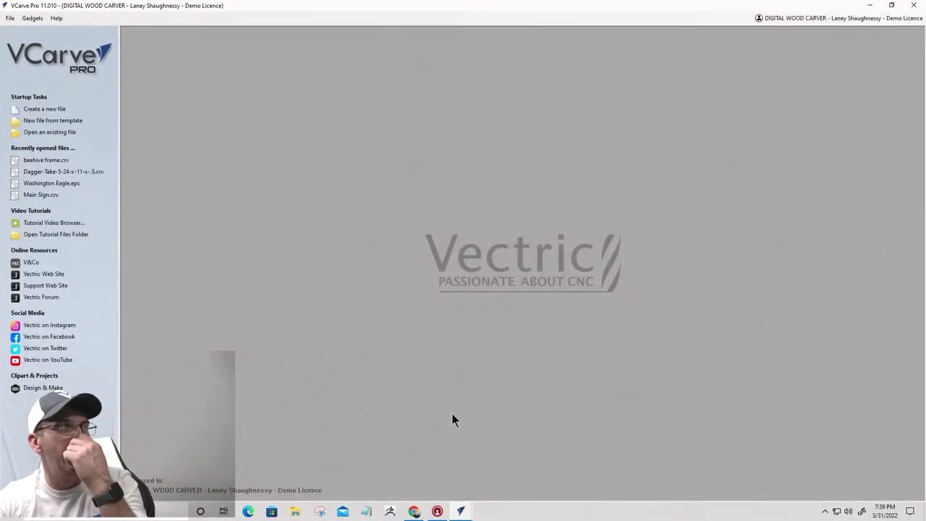
left_click(42, 107)
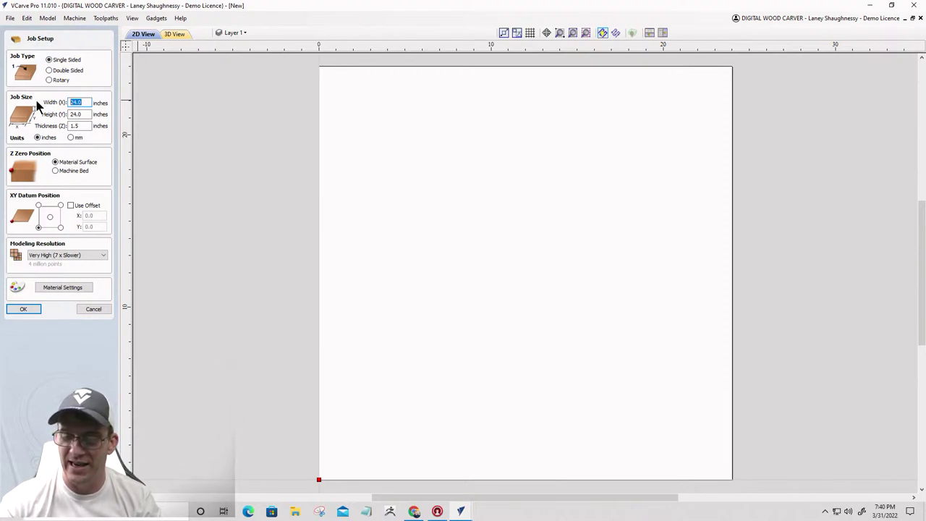
type("8")
key("Tab")
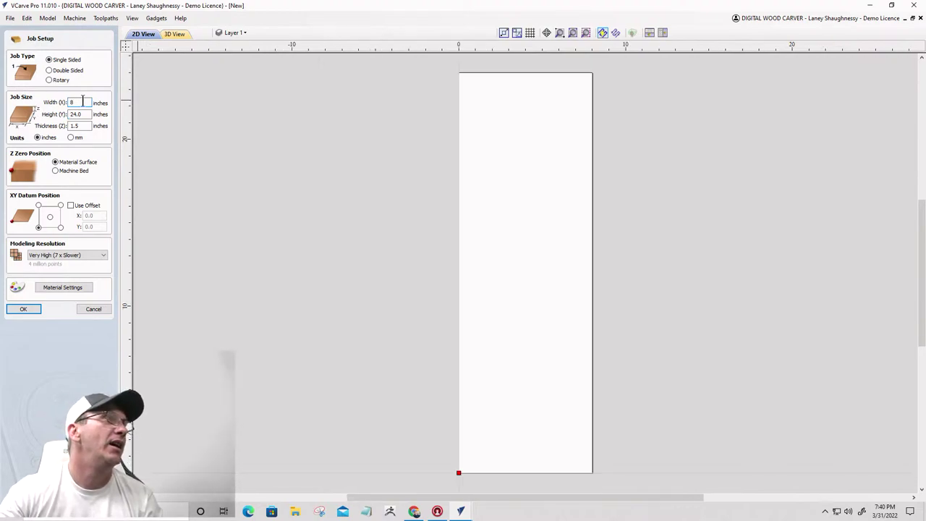
type("10")
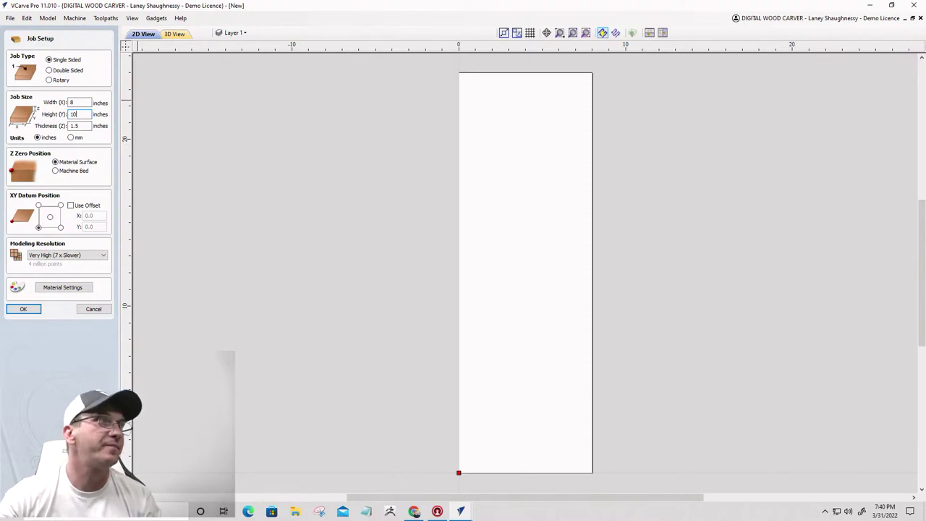
left_click(83, 125)
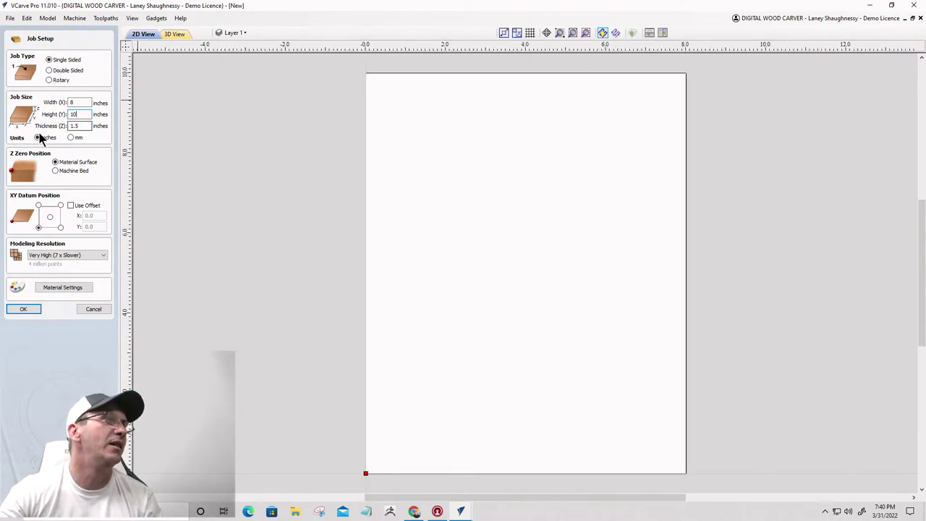
left_click(26, 310)
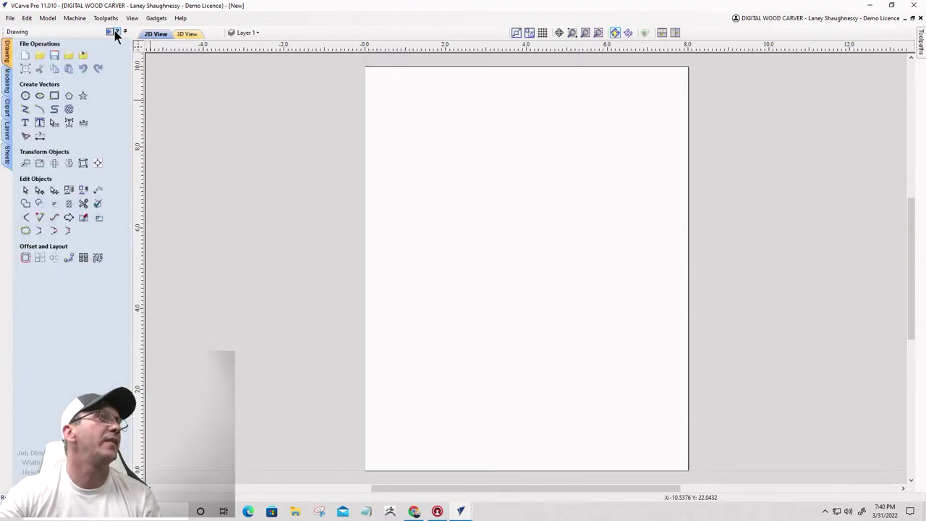
Step: Switch to the toolpath layout, import the portrait image 20220326_145301_2-removebg and enlarge it to about 6.97 x 9.86 inches
left_click(115, 33)
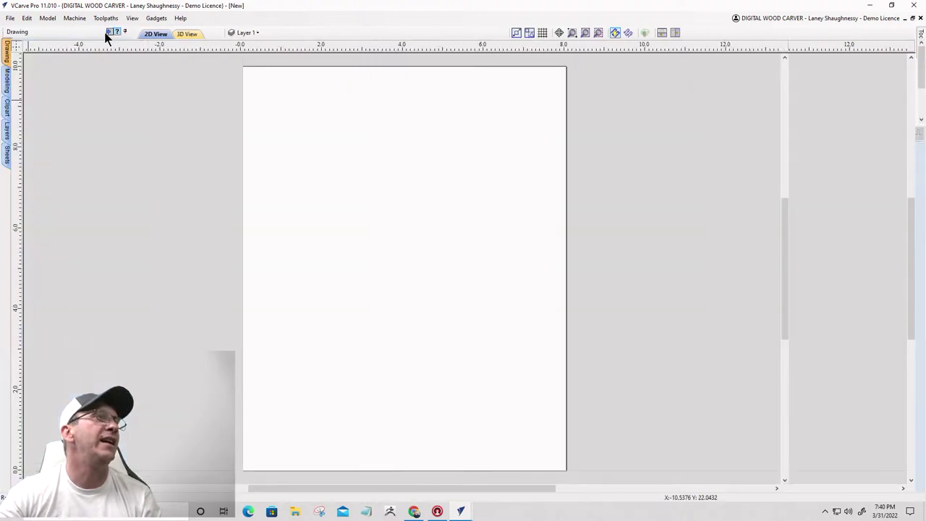
mouse_move(5, 38)
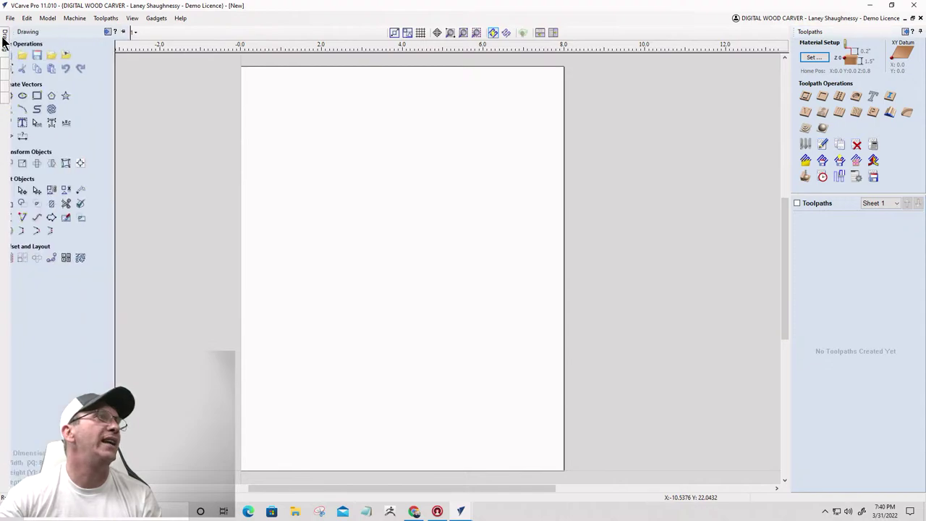
left_click(82, 55)
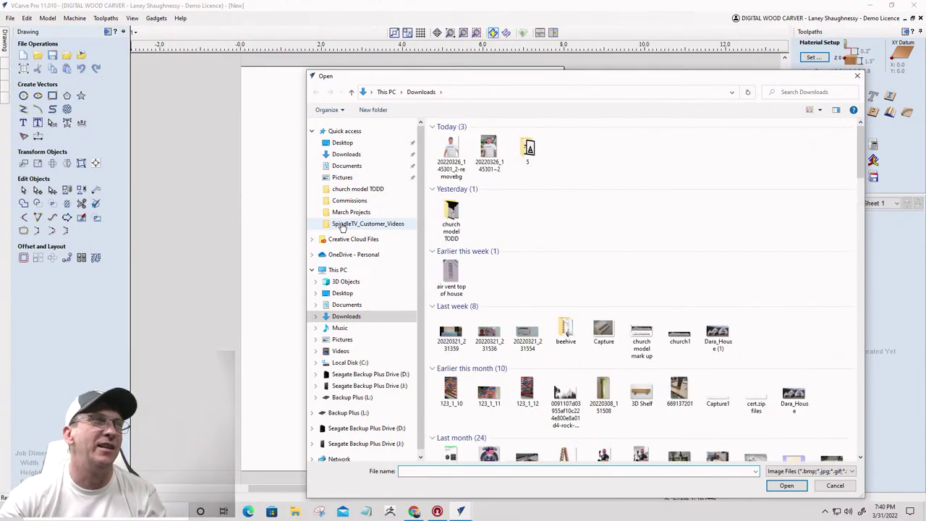
double_click(452, 152)
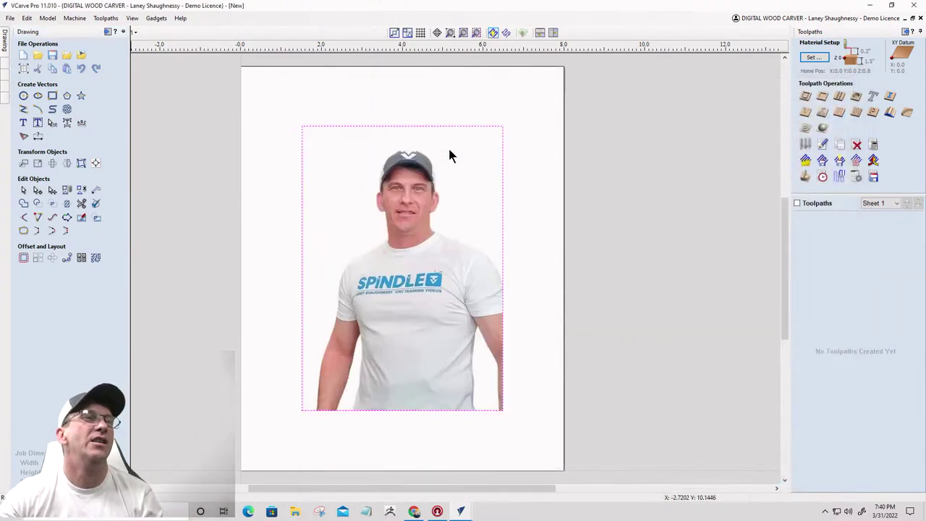
left_click(399, 250)
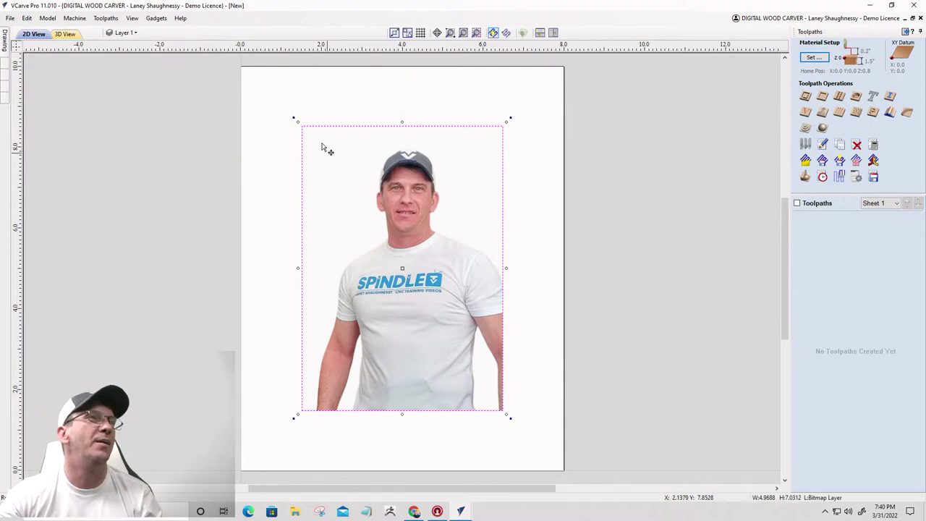
left_click_drag(297, 120, 260, 79)
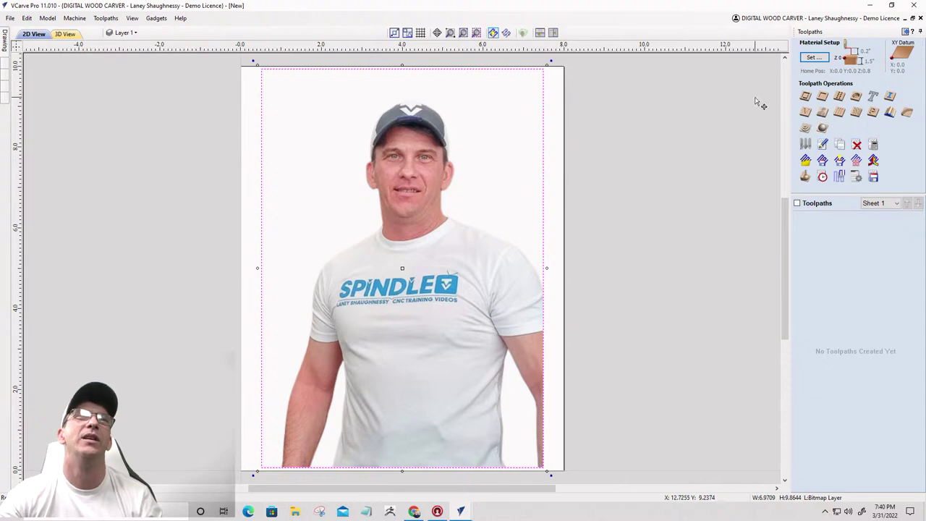
Step: Calculate a raster Photo V-Carve toolpath for the portrait with 40% line spacing and a 45° line angle
left_click(824, 113)
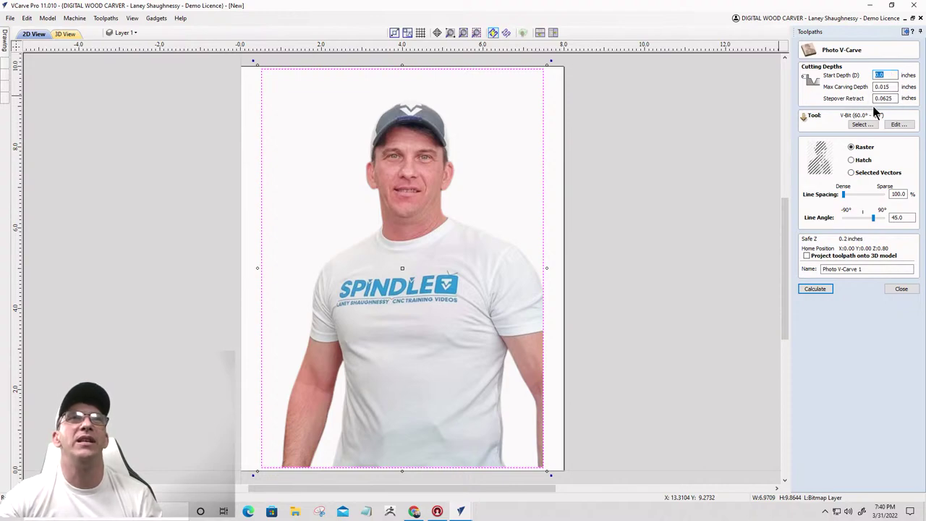
double_click(899, 194)
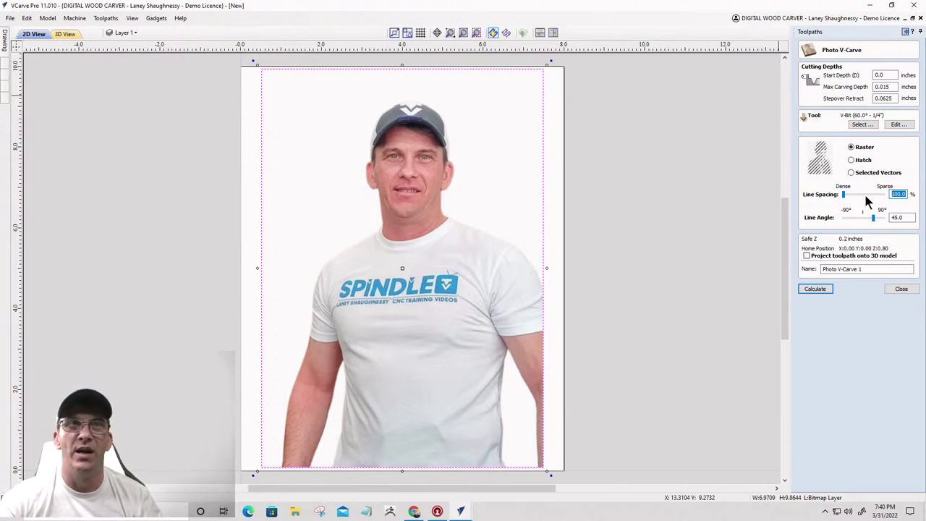
type("40")
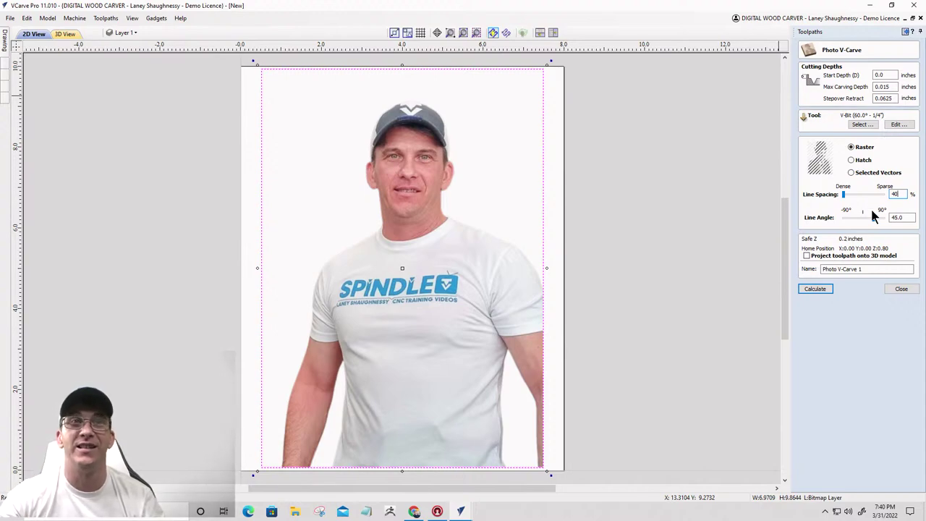
left_click(813, 290)
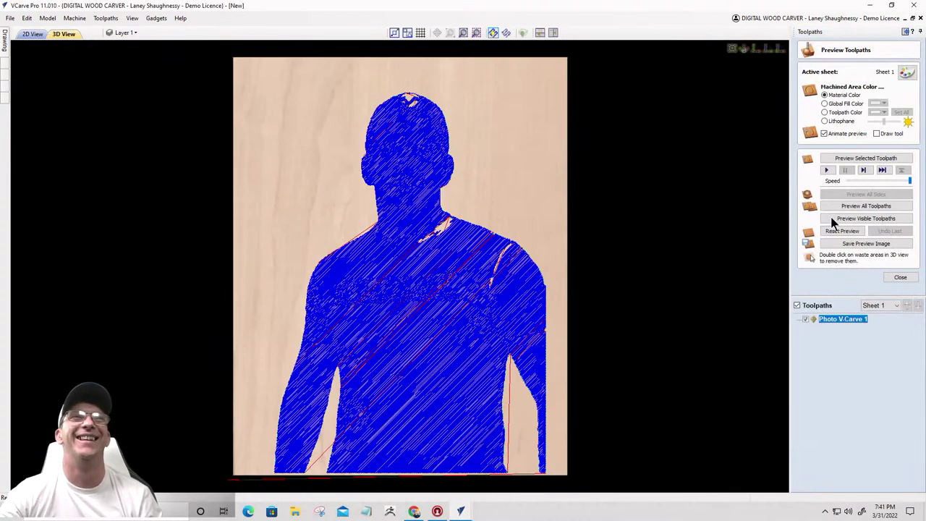
Step: Preview the Photo V-Carve toolpath on the material block and view the carved portrait at an angle
left_click(846, 161)
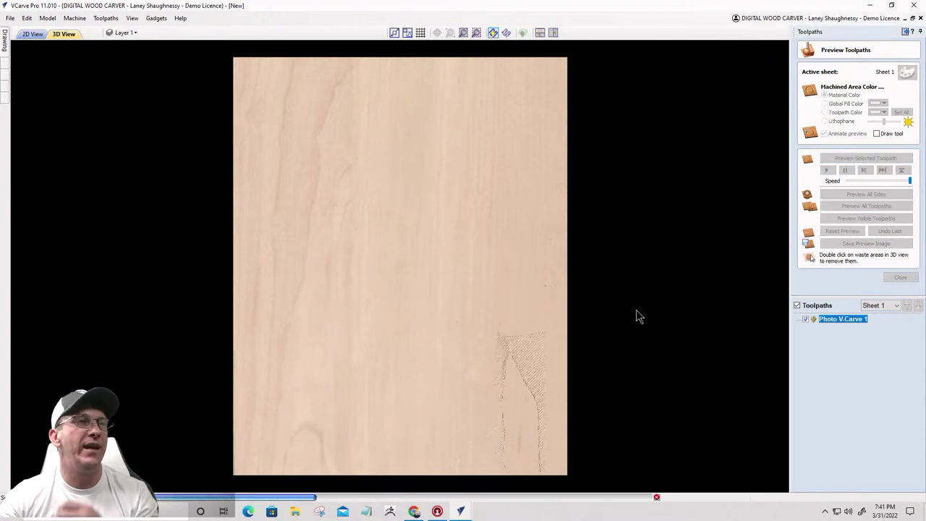
left_click_drag(420, 312, 372, 224)
scroll(357, 204, "up", 3)
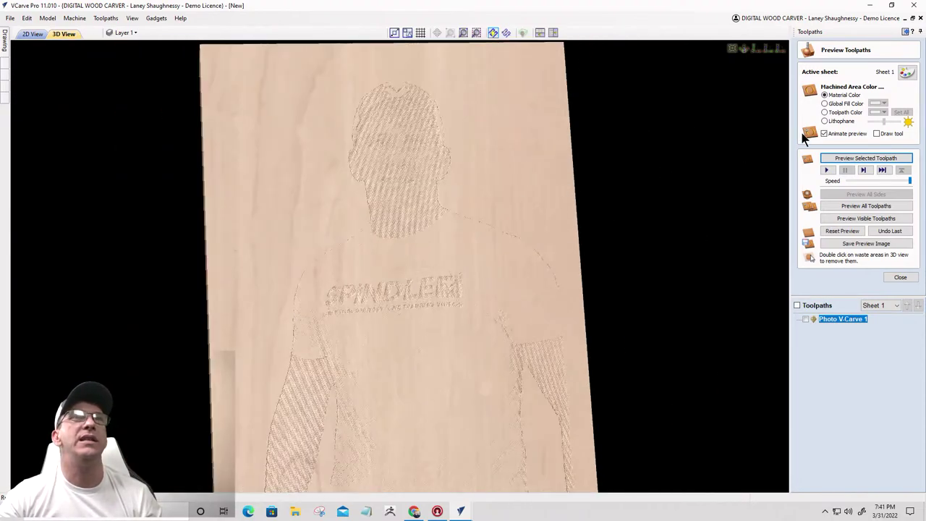
Step: Color the machined areas with a dark gray global fill and inspect the portrait's face and shirt lettering up close
left_click(825, 104)
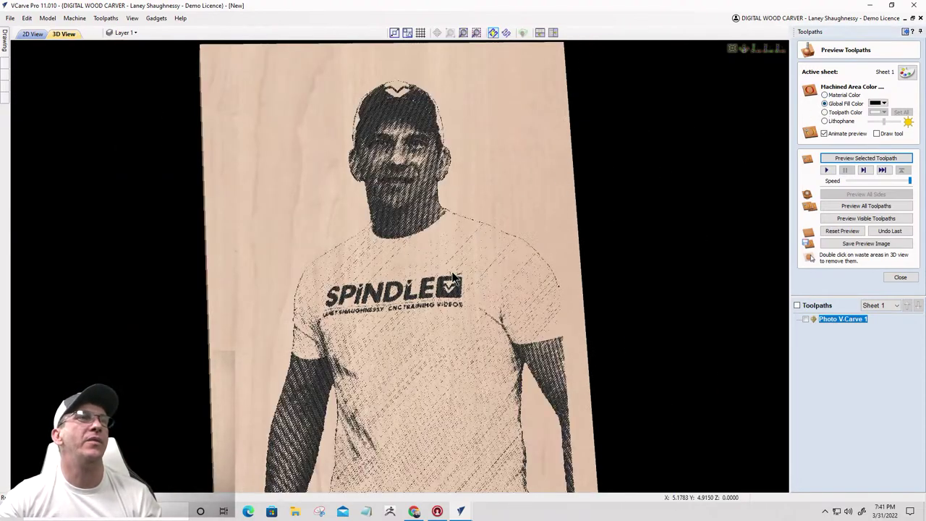
scroll(339, 323, "up", 2)
left_click_drag(340, 317, 733, 165)
left_click(880, 104)
left_click(917, 128)
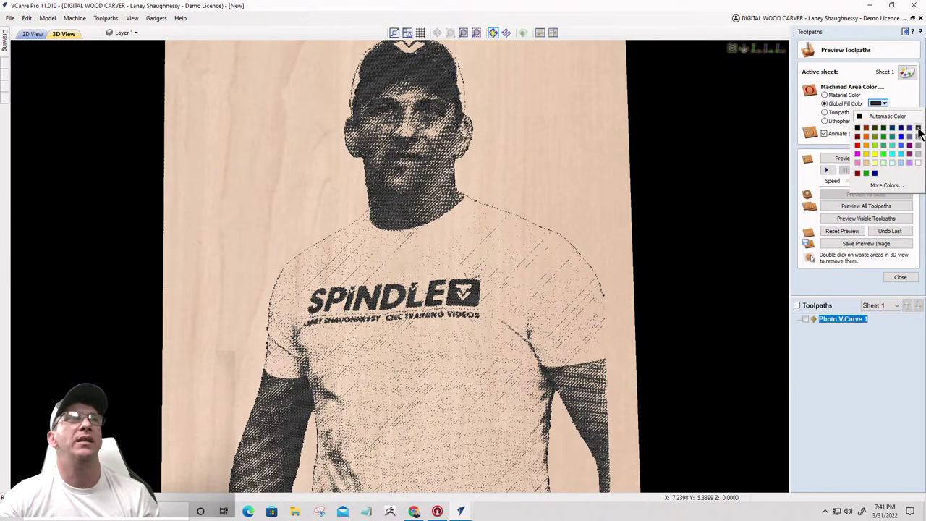
left_click_drag(425, 296, 387, 157)
scroll(386, 157, "up", 3)
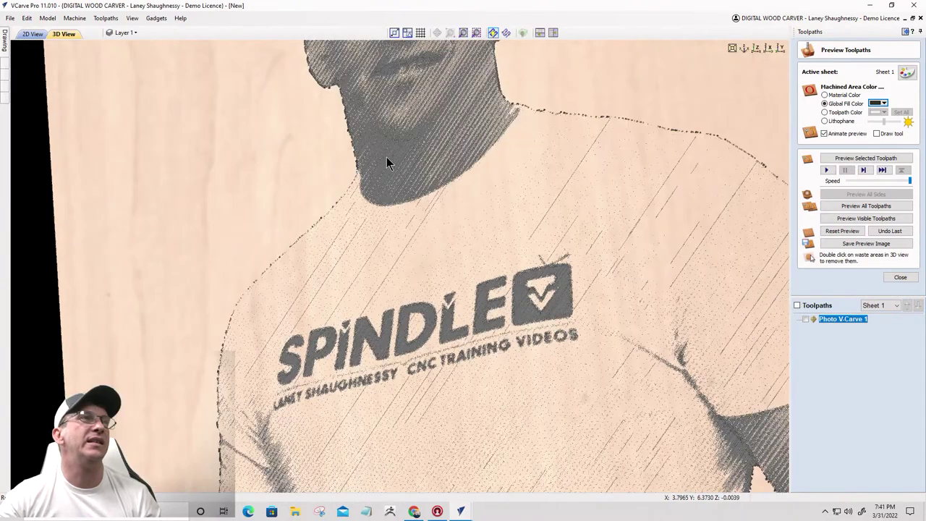
left_click_drag(373, 330, 643, 241)
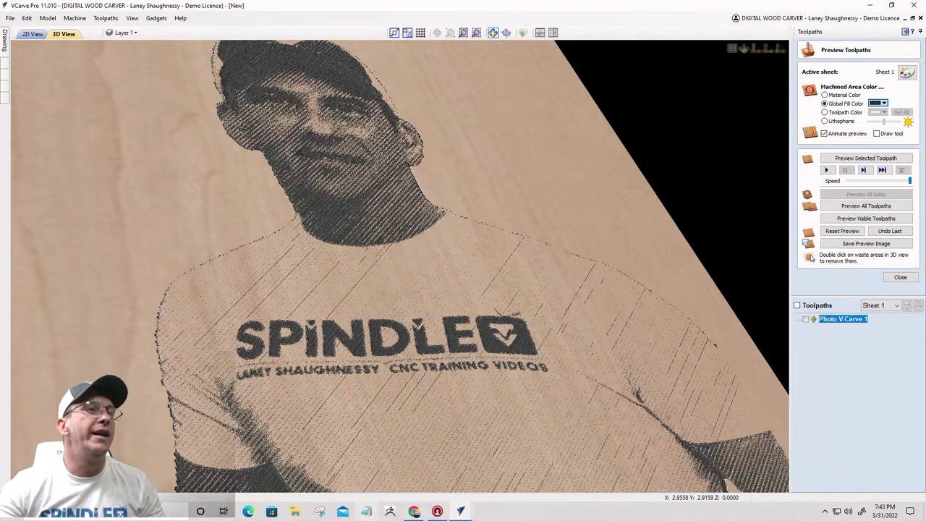
Step: Switch to Chrome, maximize its window and open youtube.com
mouse_move(412, 513)
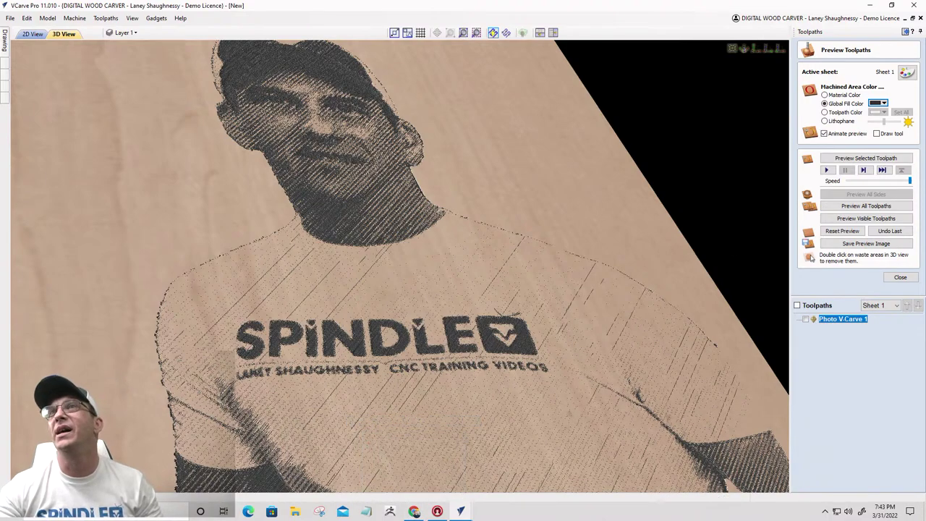
middle_click(414, 511)
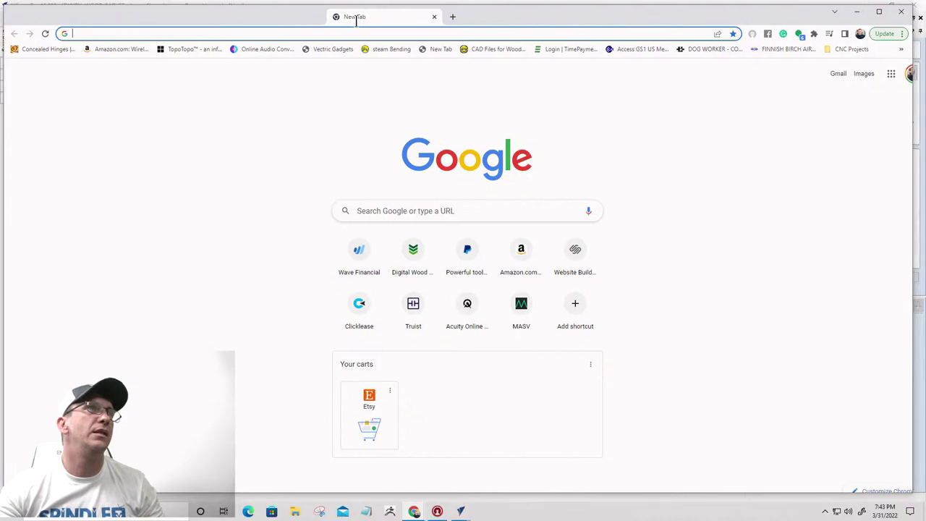
double_click(361, 21)
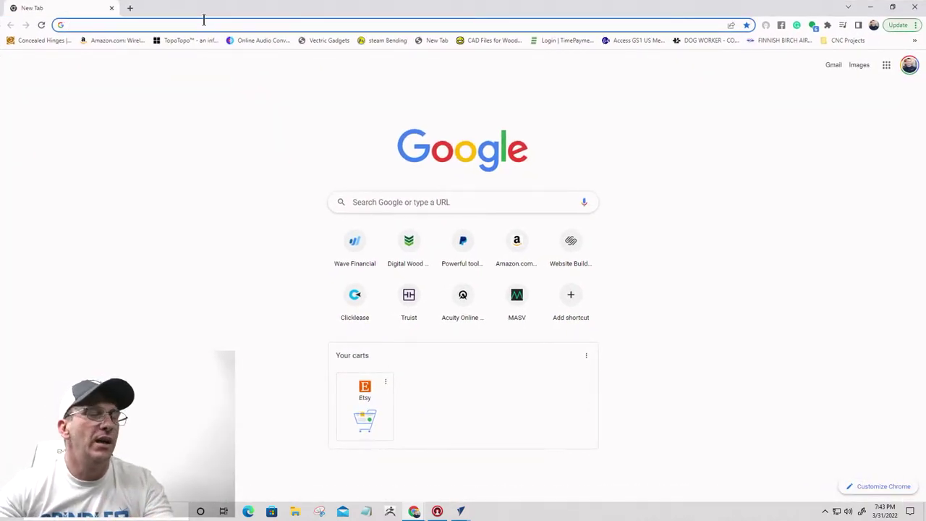
type("youtube.com")
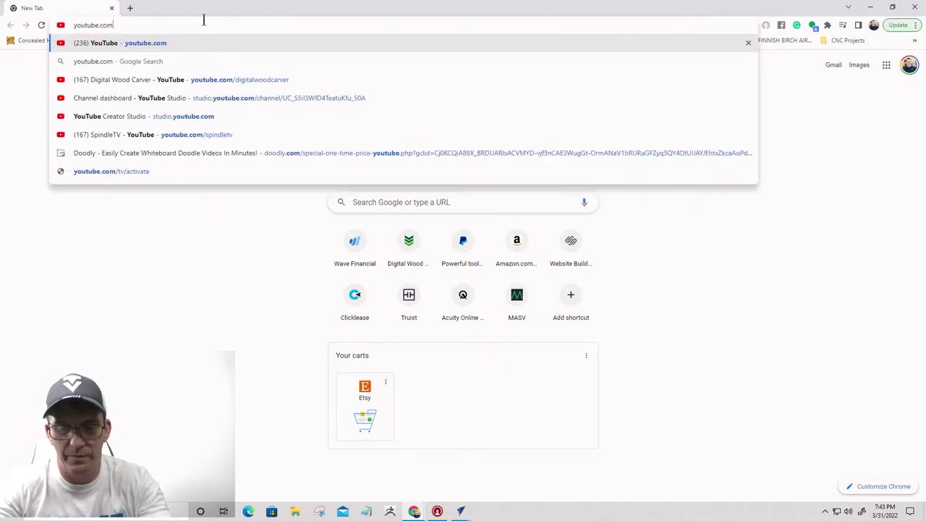
key("Return")
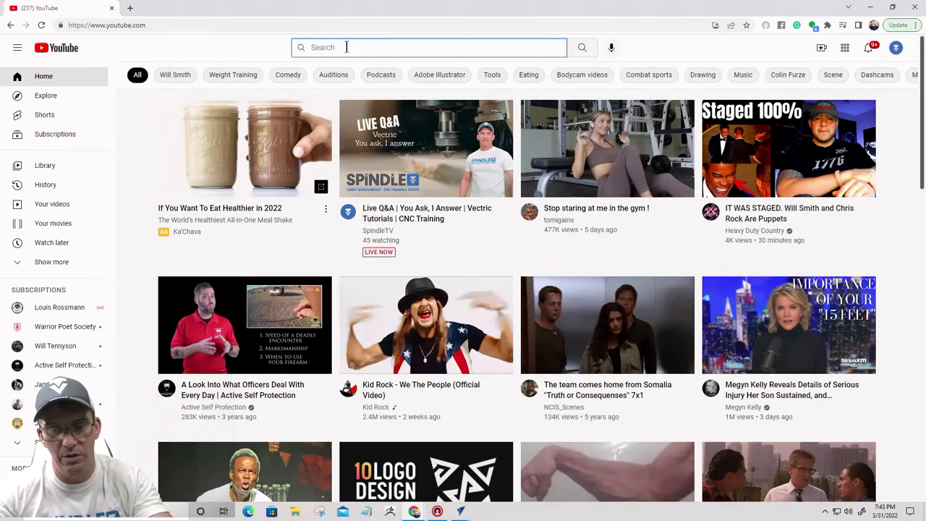
Step: Search YouTube for "photo vcarve" and browse the resulting tutorial videos
type("ph")
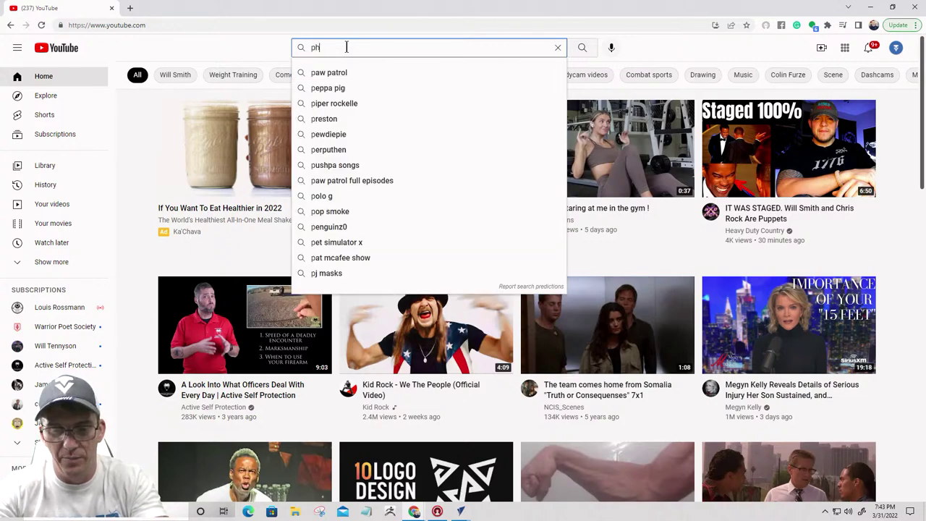
type("oto vcarve")
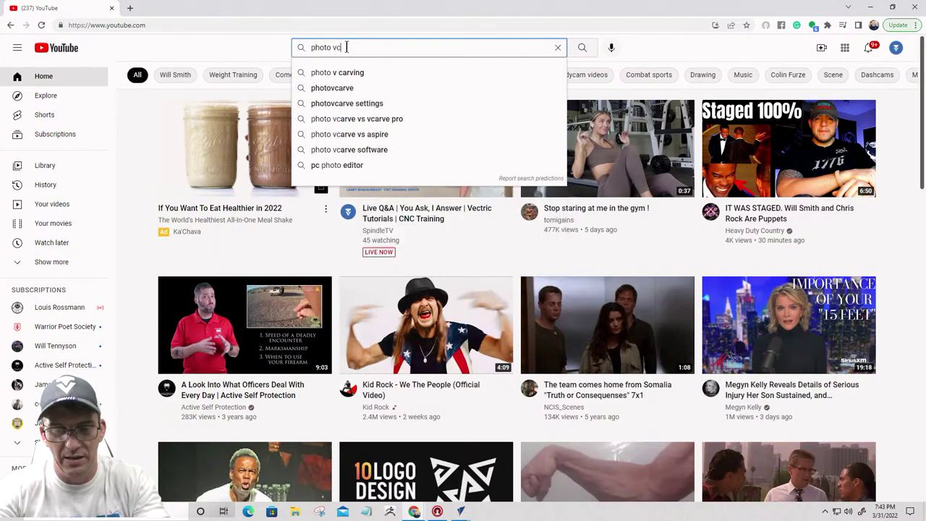
key("Return")
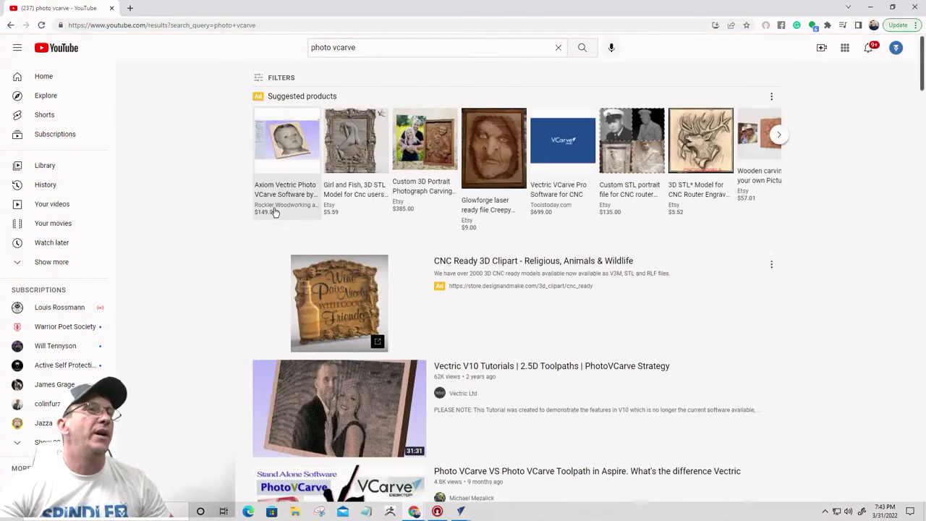
scroll(478, 178, "down", 6)
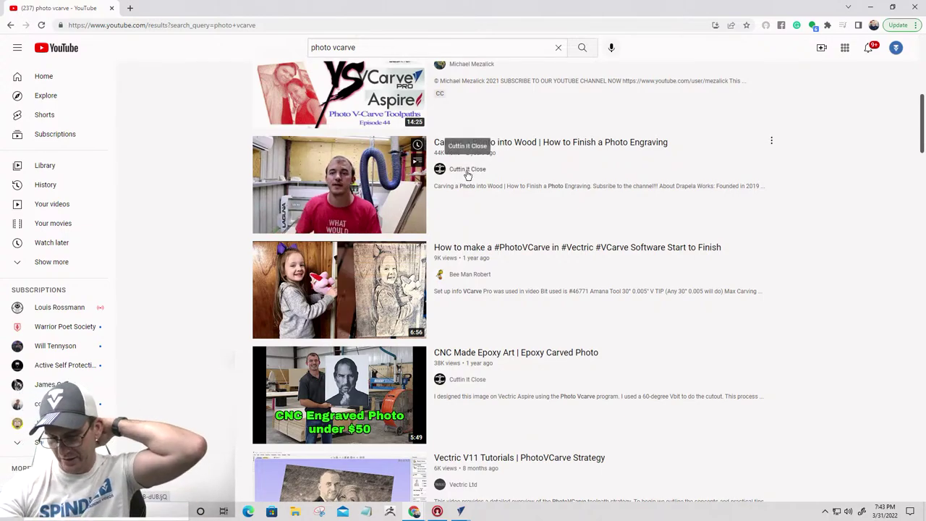
mouse_move(375, 197)
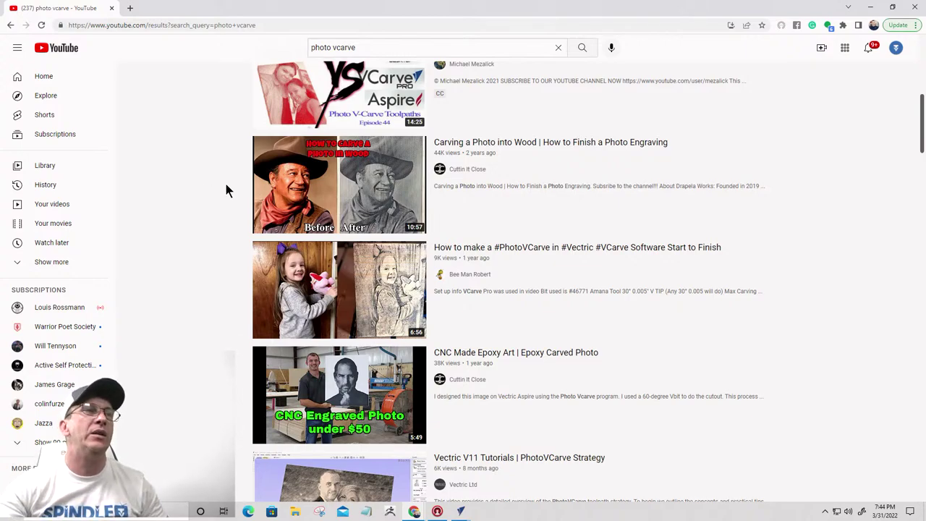
scroll(434, 246, "down", 2)
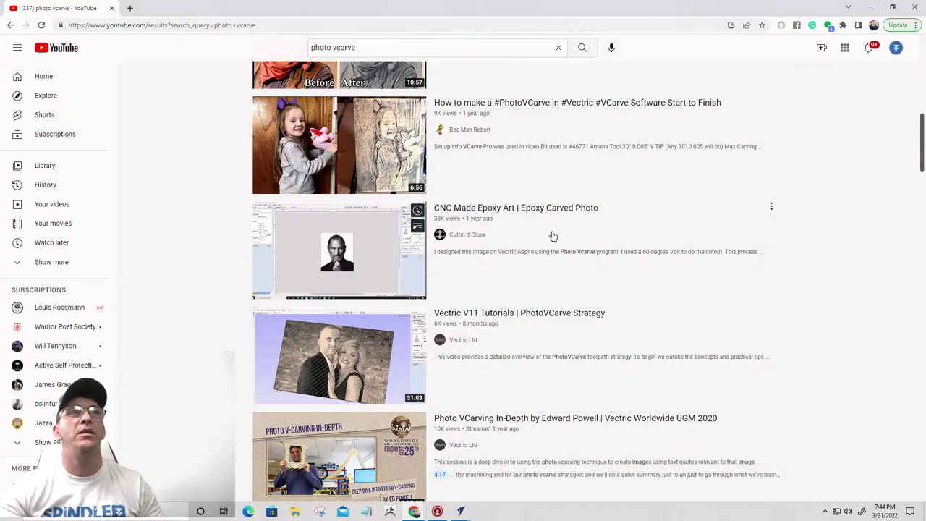
scroll(289, 181, "up", 3)
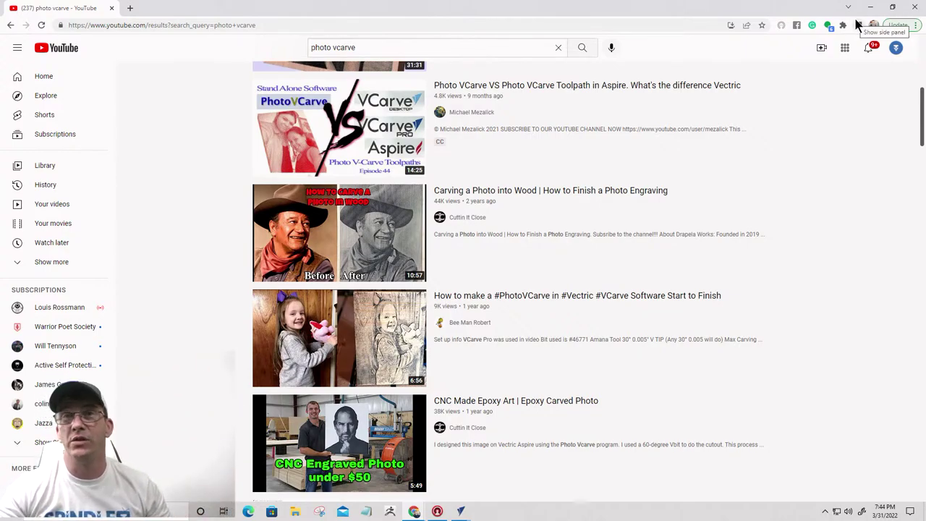
Step: Return to VCarve Pro and turn the carved portrait preview to face the viewer more directly
left_click(870, 6)
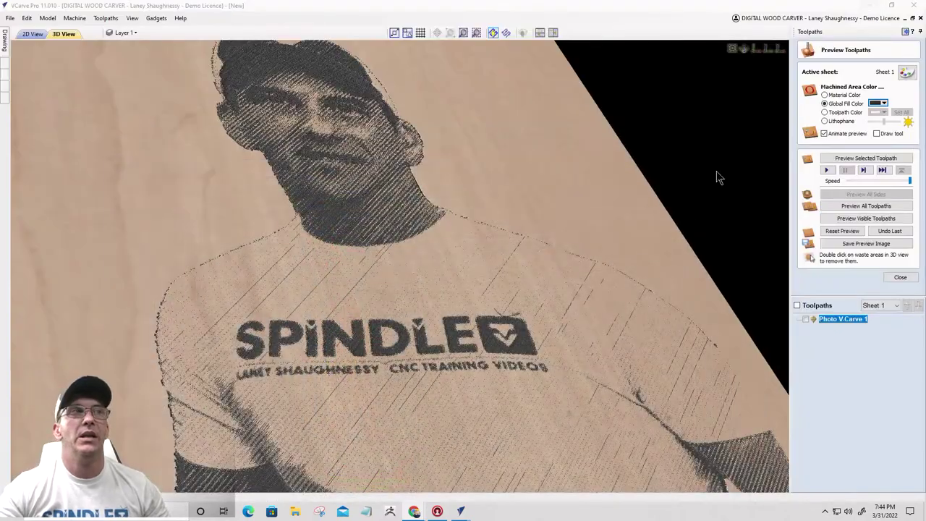
left_click_drag(553, 269, 462, 325)
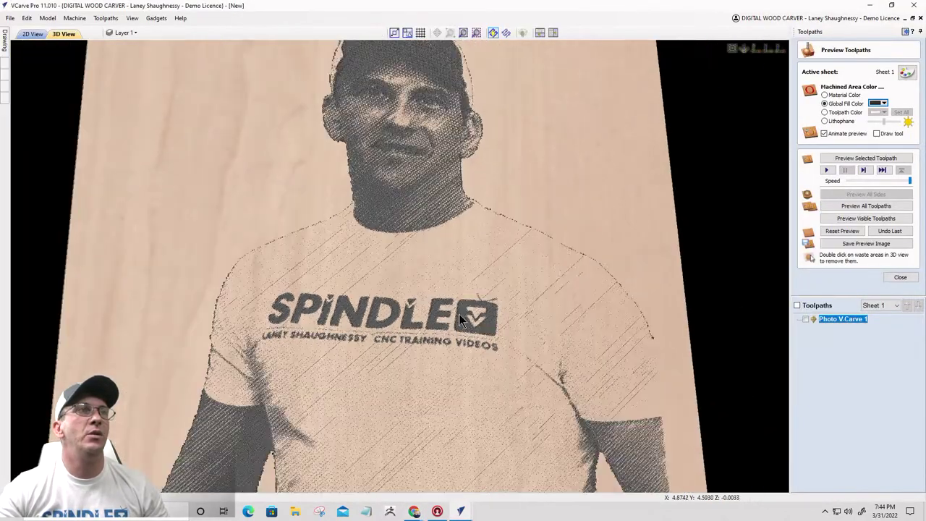
left_click_drag(437, 258, 363, 240)
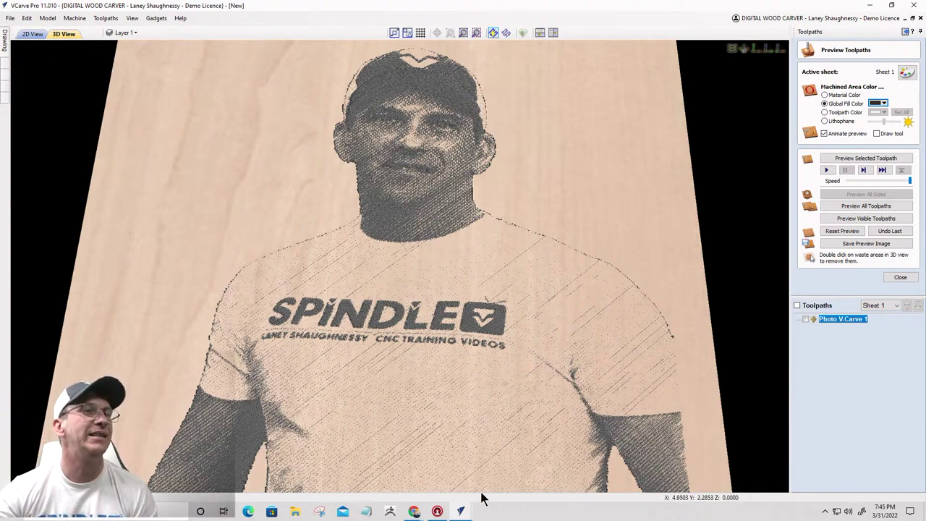
Step: Switch to the other VCarve Pro window and preview its visible Photo V-Carve toolpath on the material
mouse_move(467, 514)
left_click(404, 474)
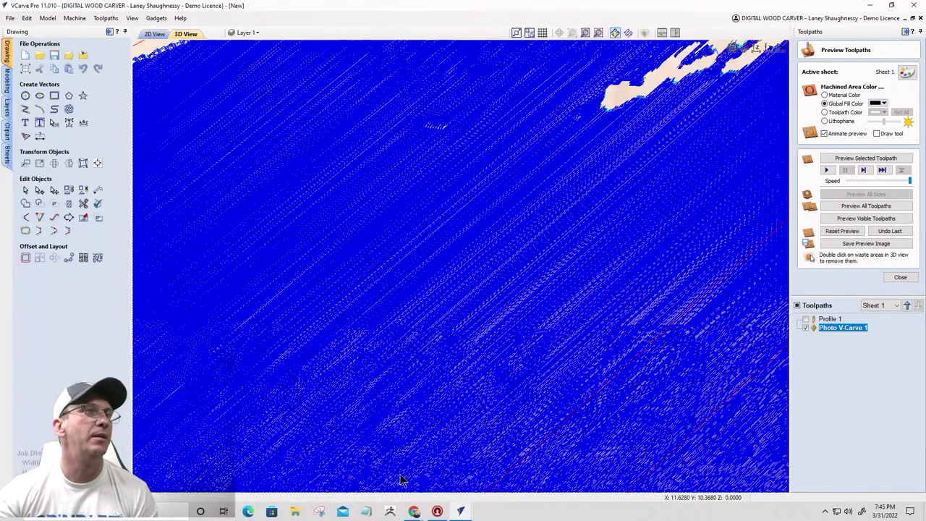
scroll(499, 294, "down", 4)
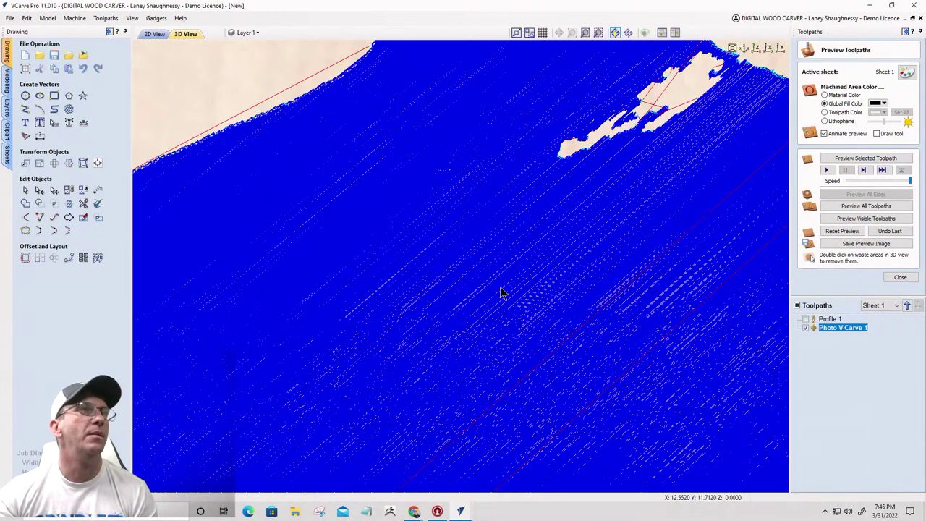
scroll(500, 295, "down", 2)
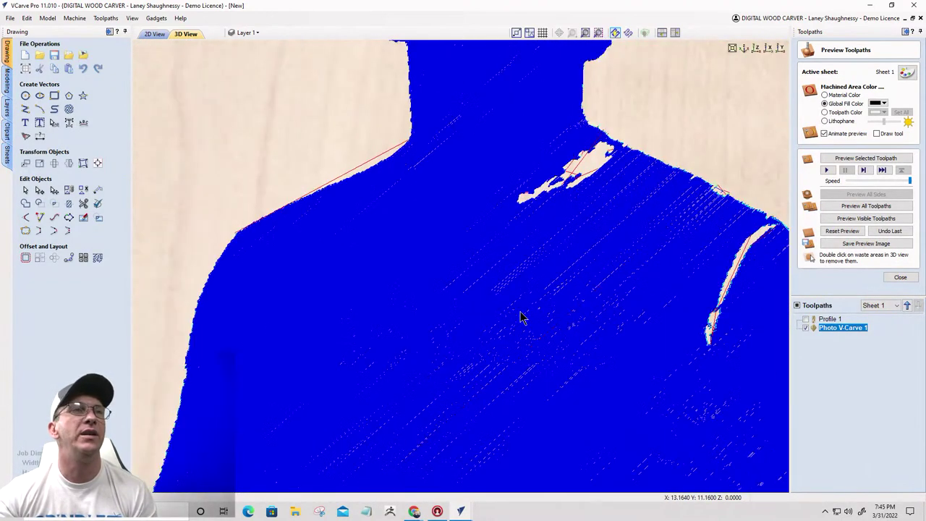
scroll(521, 319, "down", 1)
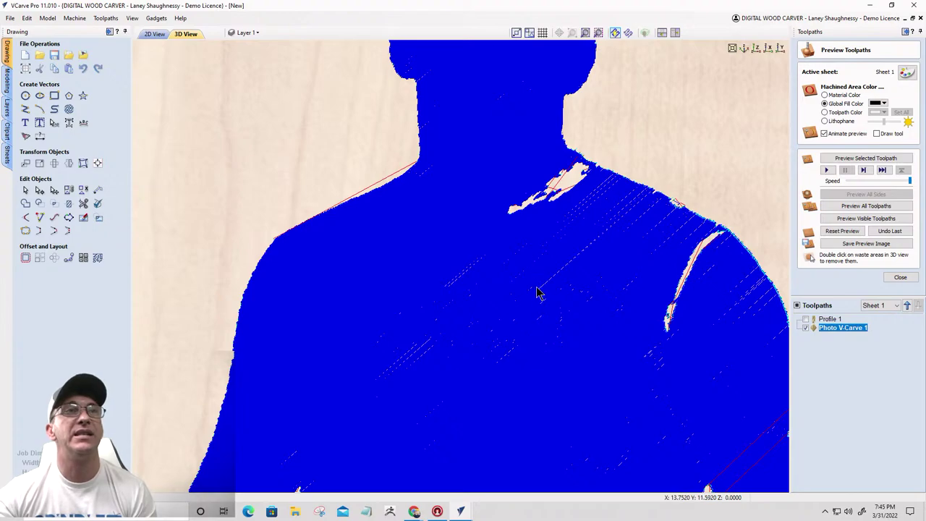
left_click(852, 219)
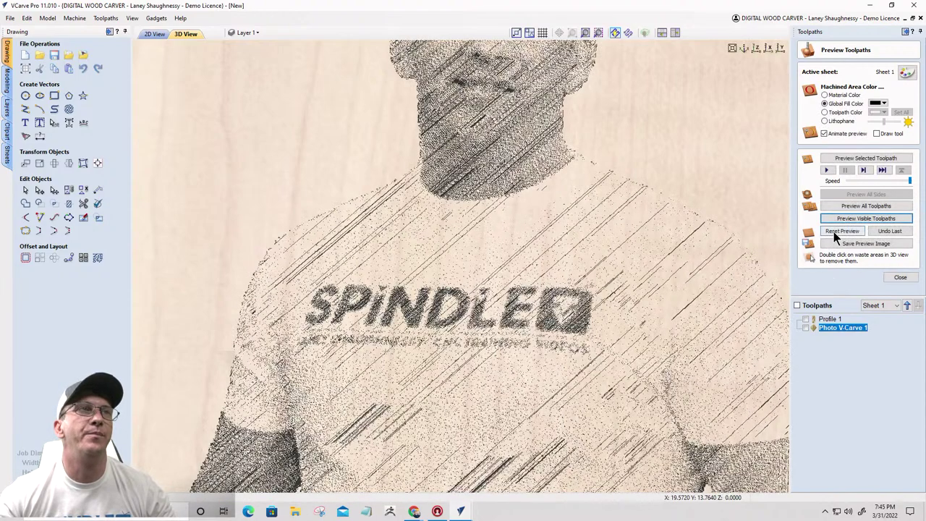
Step: Reset the preview, make the Photo V-Carve 1 toolpath visible again and preview the visible toolpaths
left_click(833, 231)
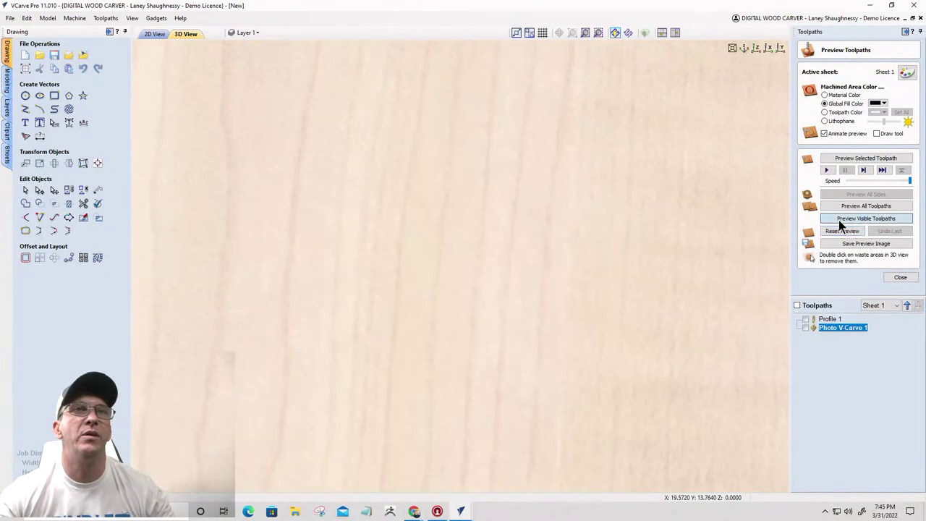
left_click(838, 220)
left_click(470, 265)
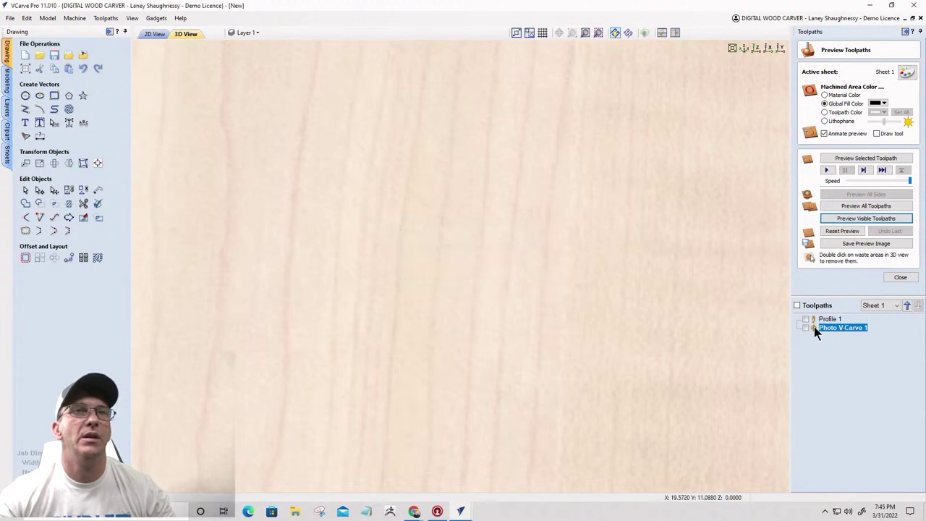
left_click(806, 328)
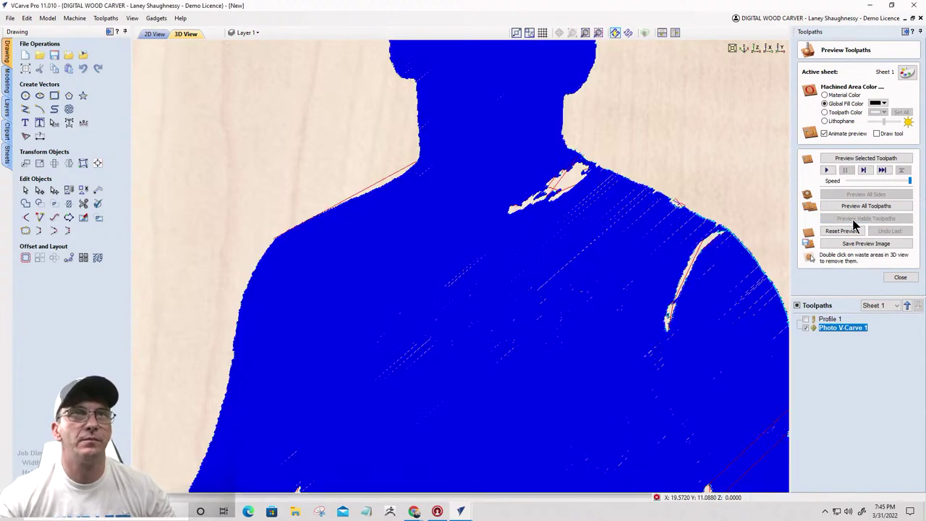
left_click(852, 218)
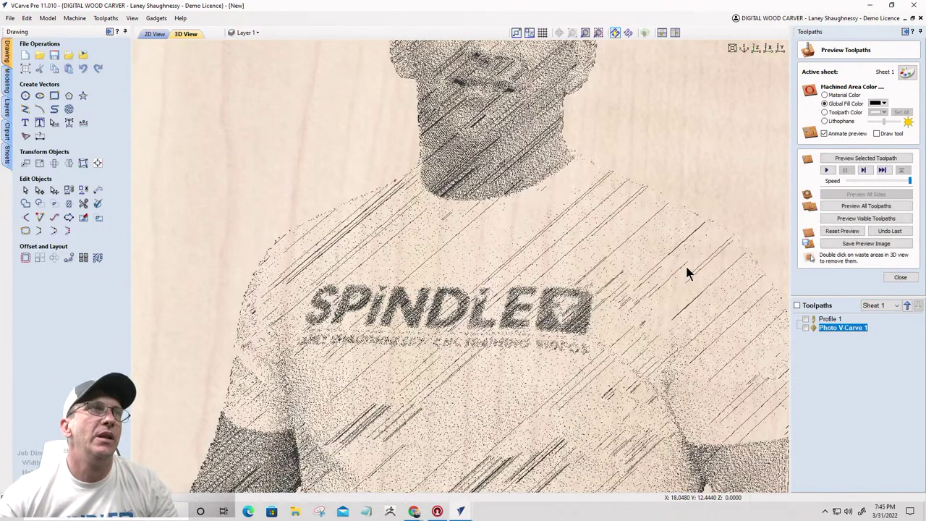
Step: Inspect the carved portrait's face and shirt up close, and view the whole material block at an angle
scroll(593, 334, "down", 2)
left_click_drag(614, 291, 566, 278)
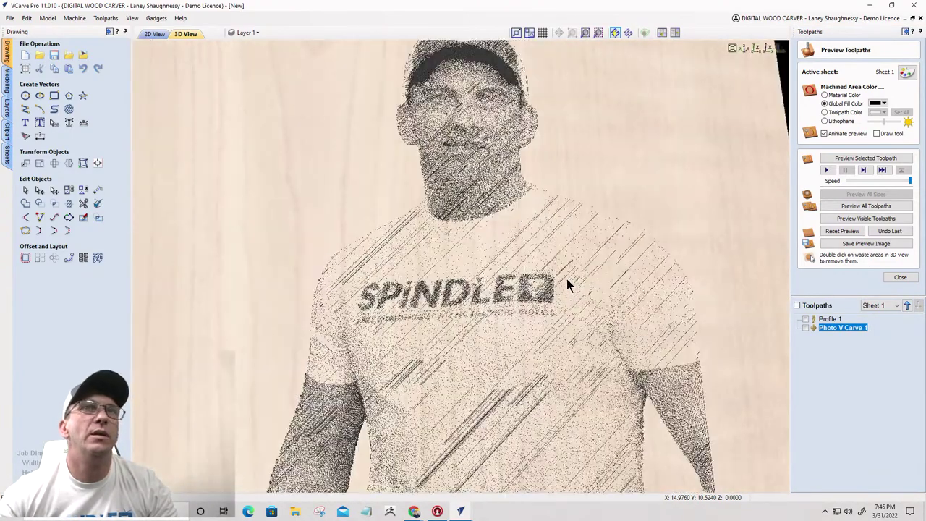
scroll(452, 110, "up", 3)
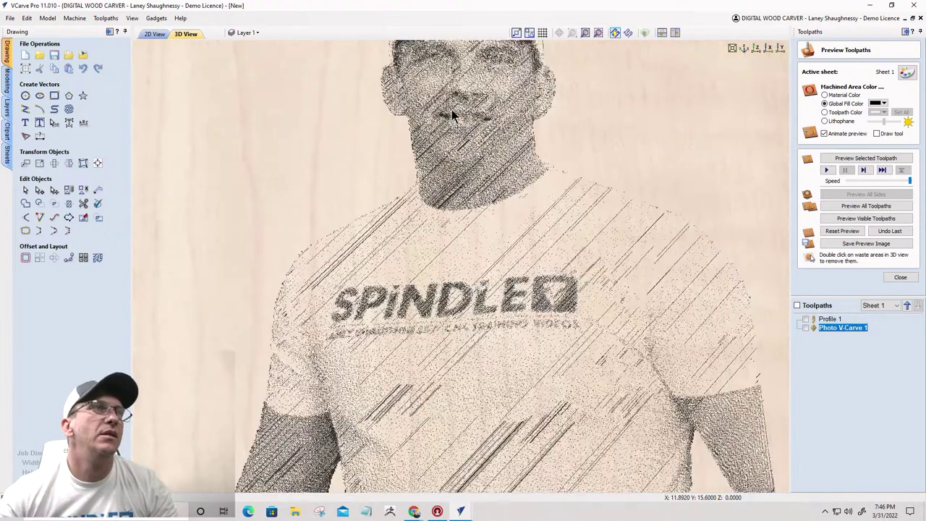
scroll(481, 434, "down", 3)
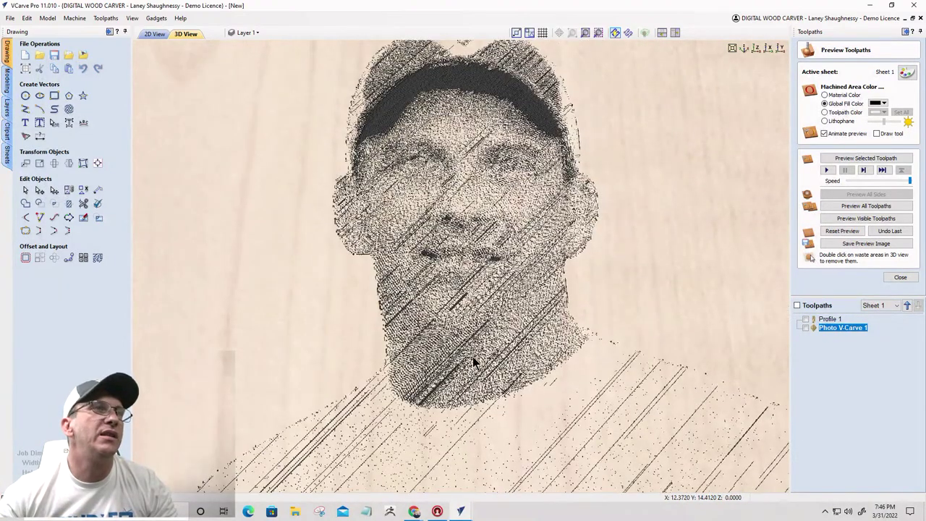
left_click_drag(473, 356, 451, 327)
scroll(497, 263, "down", 4)
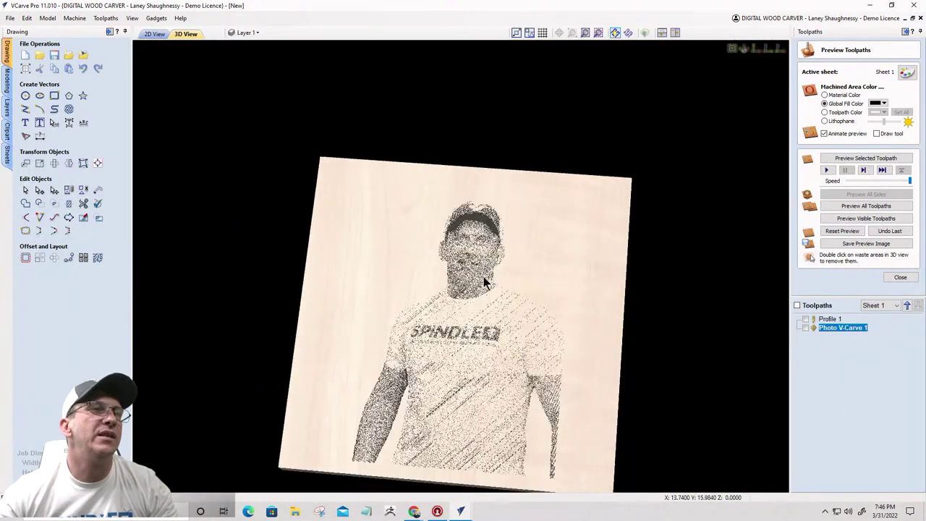
left_click_drag(485, 282, 500, 441)
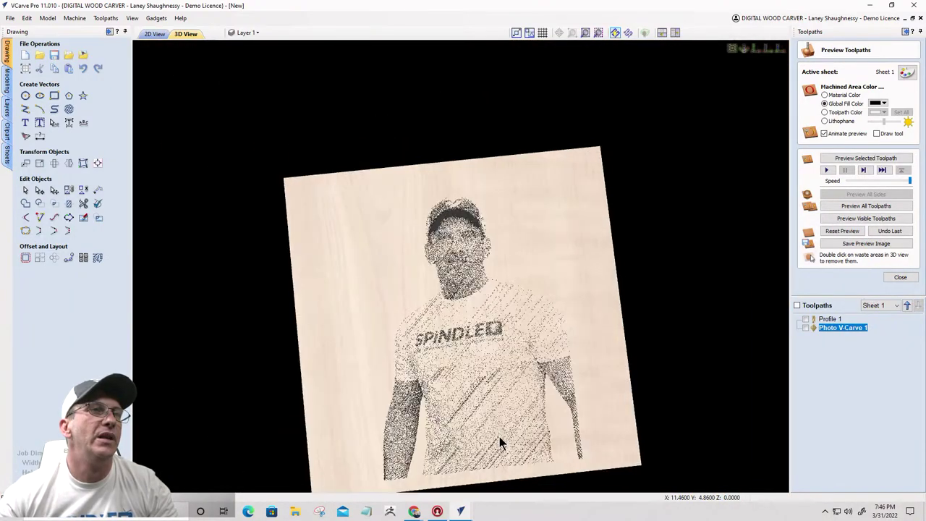
Step: Open the Photo V-Carve 1 toolpath's settings and compare them with the line detail in the carved face
double_click(829, 329)
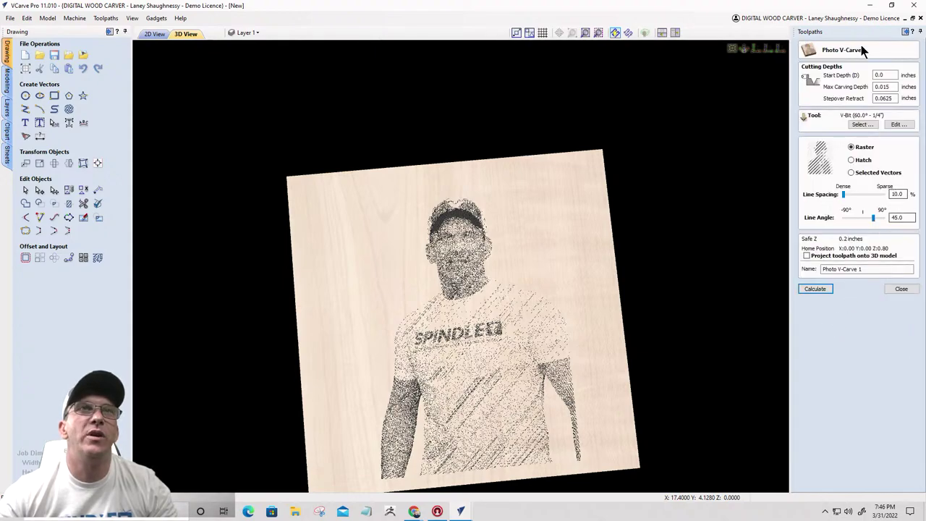
scroll(442, 340, "up", 3)
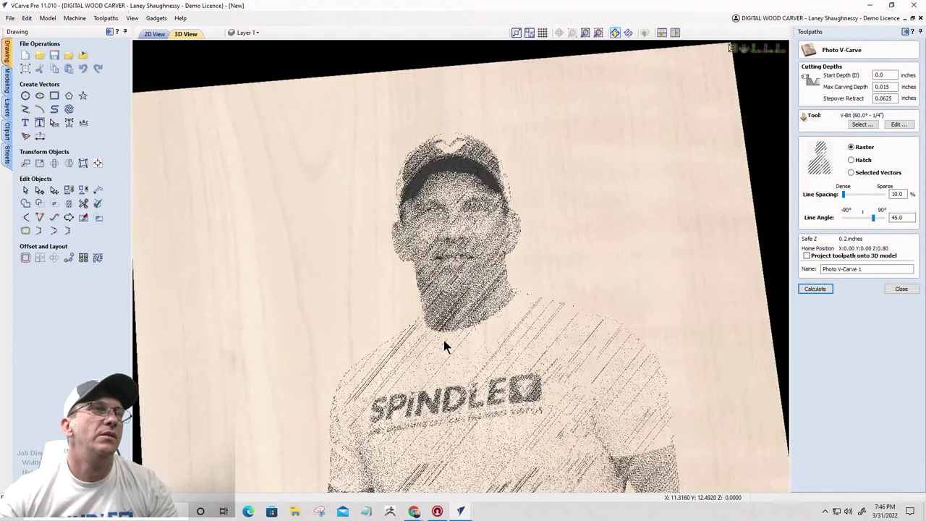
scroll(445, 347, "up", 3)
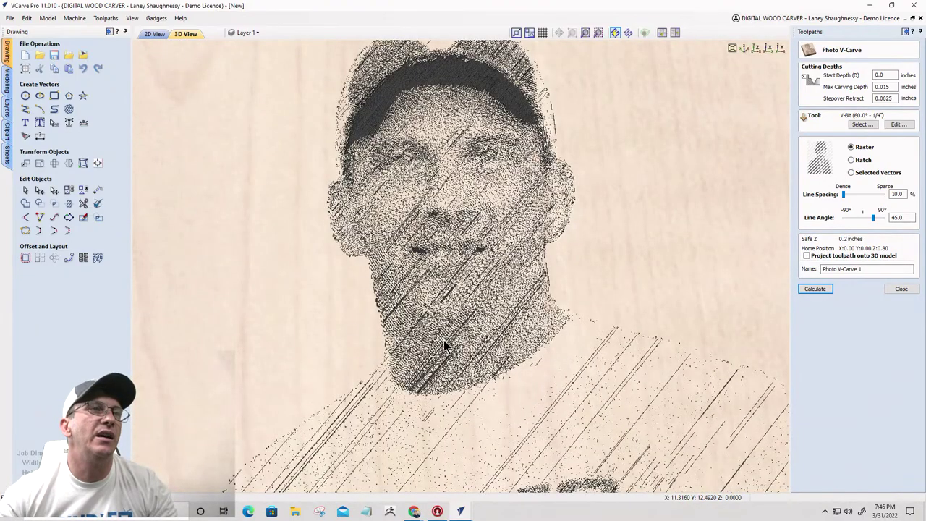
scroll(443, 340, "down", 5)
Step: Switch back to the 8 x 10 inch portrait's VCarve Pro window and view its carved preview for comparison
mouse_move(464, 513)
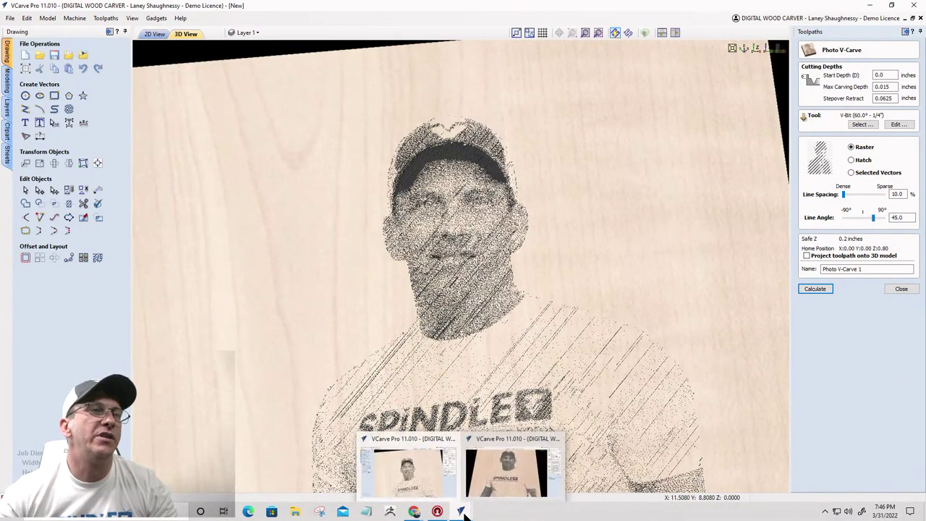
left_click(504, 485)
left_click_drag(460, 299, 467, 362)
scroll(466, 365, "down", 3)
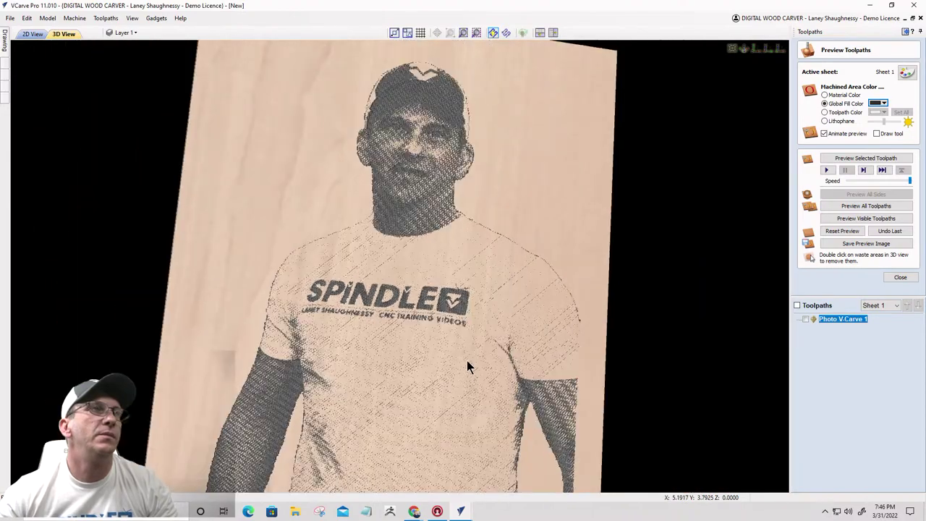
mouse_move(377, 321)
left_mouse_down()
mouse_move(366, 326)
mouse_move(377, 334)
left_mouse_up()
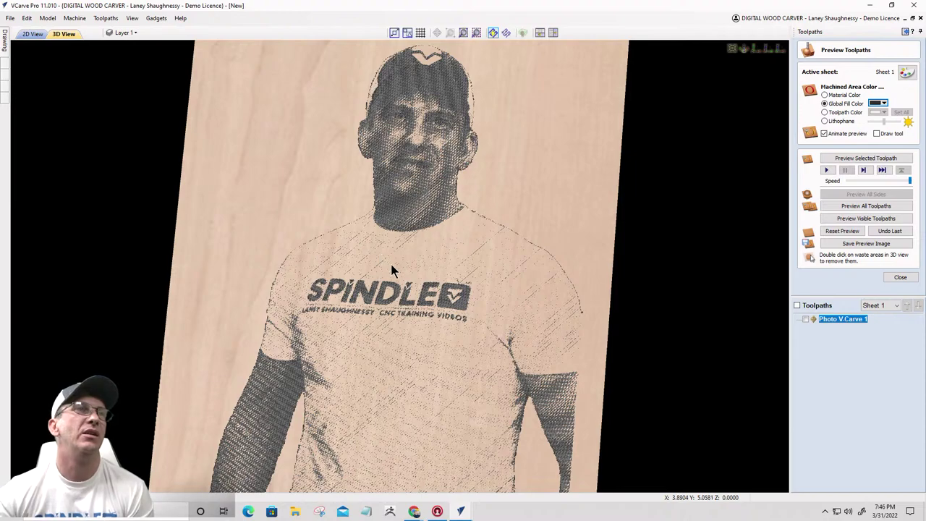
Step: Tilt the 8 x 10 inch portrait's preview, switch to the larger portrait's VCarve Pro window, and compare the face and shirt detail
left_click_drag(391, 264, 438, 445)
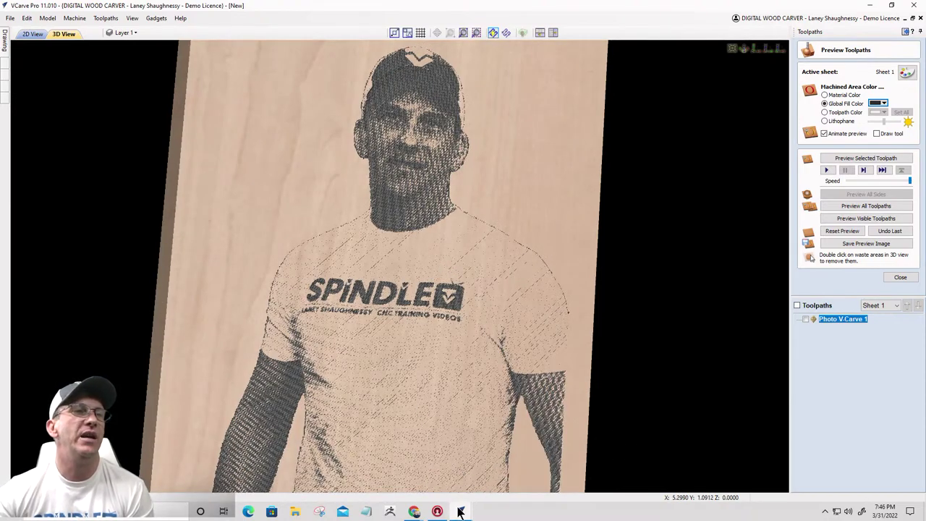
mouse_move(460, 510)
left_click(415, 487)
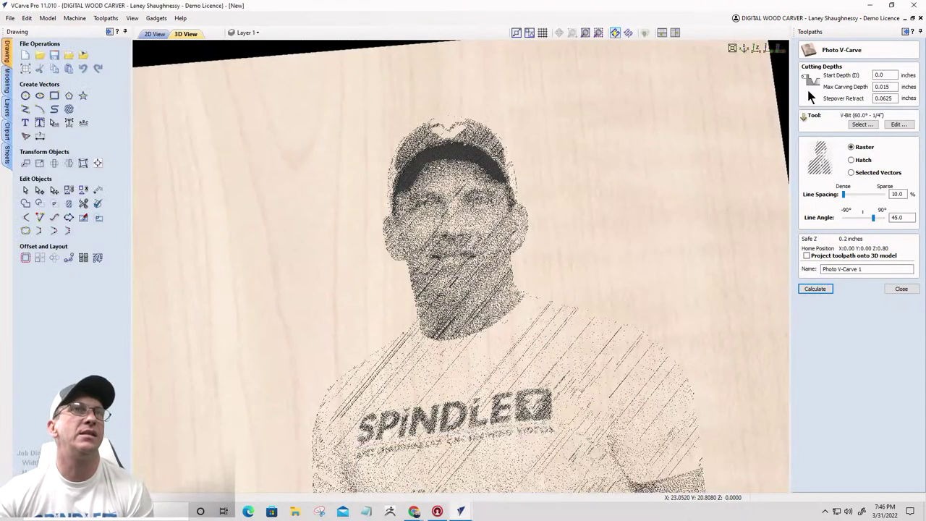
left_click(744, 50)
scroll(501, 259, "up", 3)
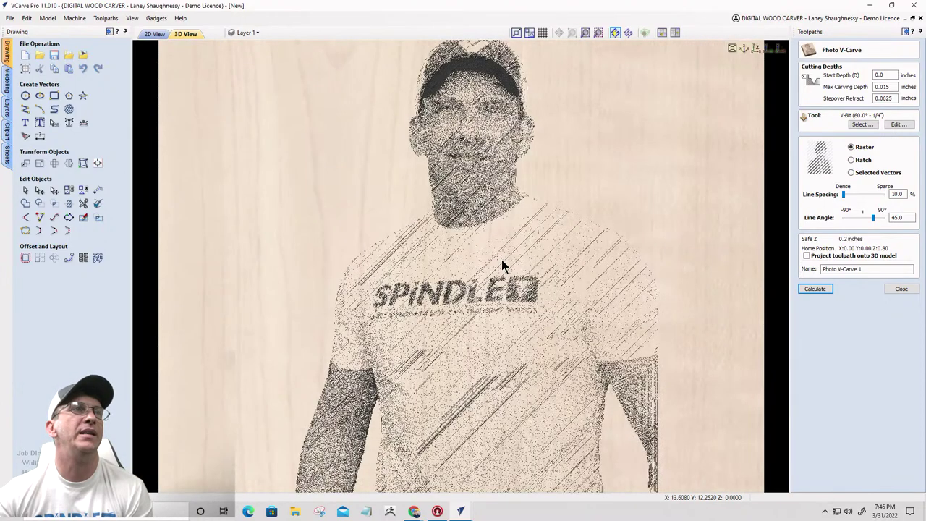
left_click_drag(407, 370, 465, 380)
scroll(457, 229, "up", 2)
scroll(521, 492, "down", 2)
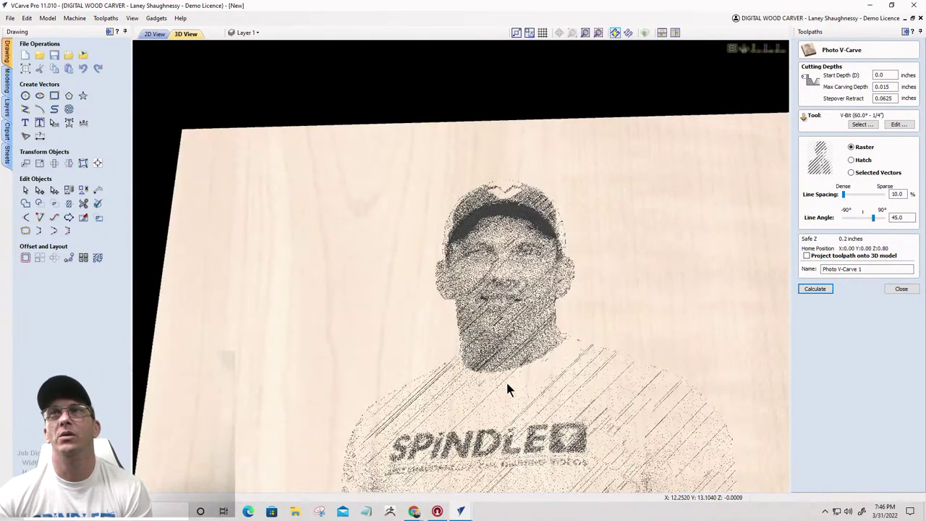
left_click_drag(506, 335, 469, 293)
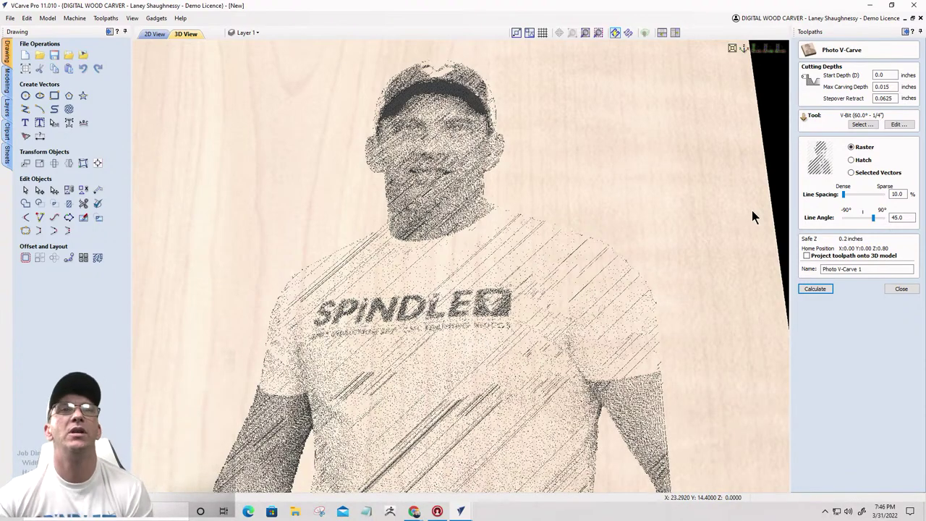
Step: Close the Photo V-Carve toolpath settings and show the portrait bitmap in the 2D view
left_click(902, 289)
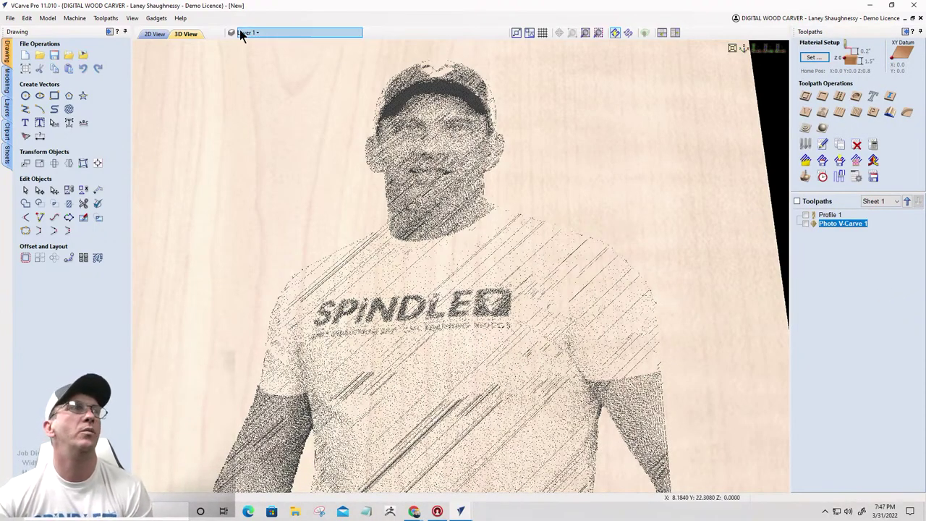
left_click(154, 34)
scroll(399, 312, "down", 1)
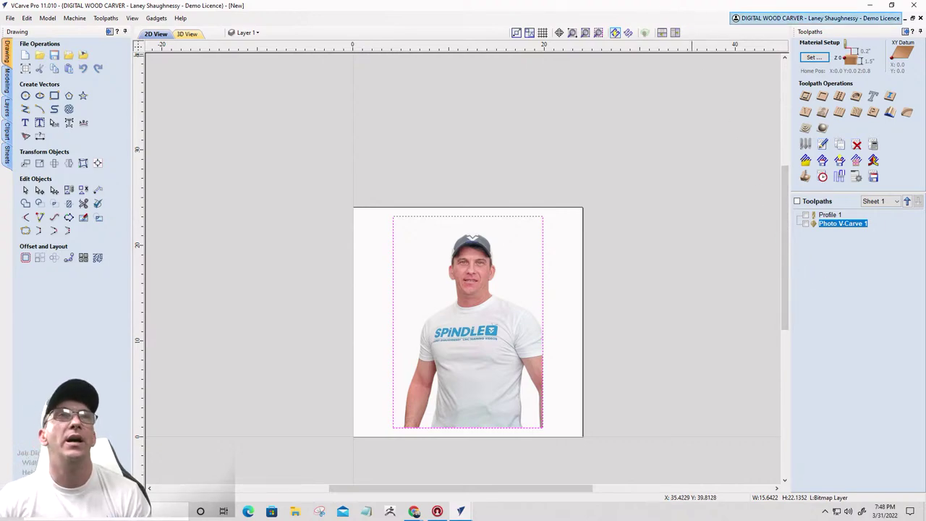
Step: Deselect the portrait bitmap and bring up the modeling tools with the component list
left_click(8, 19)
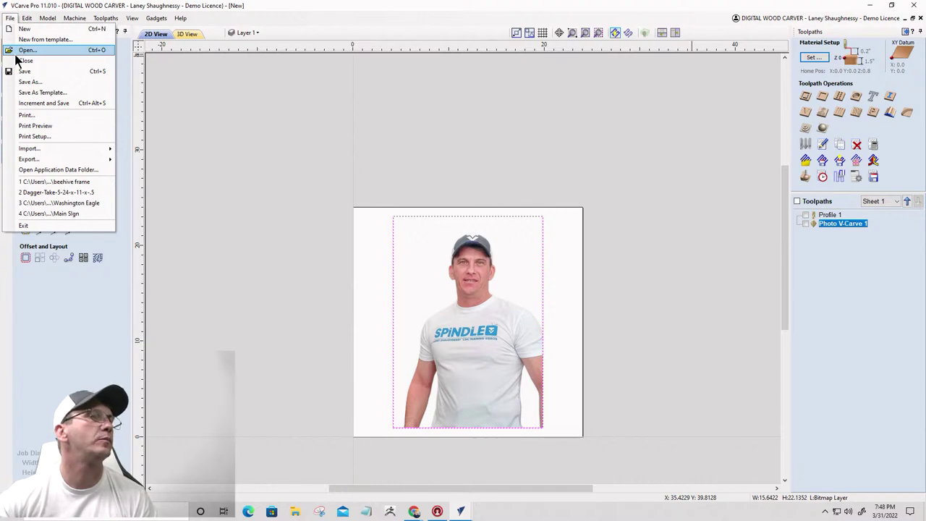
left_click(310, 177)
left_click(310, 177)
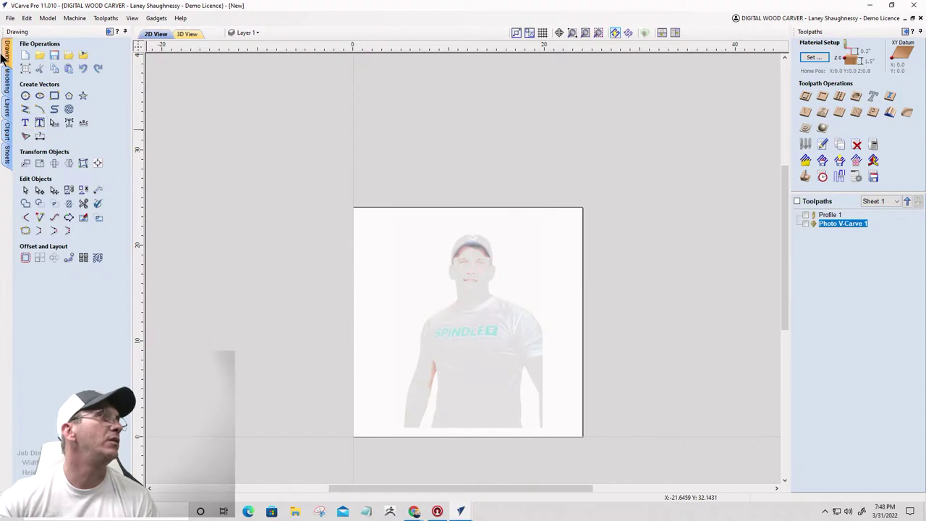
left_click(7, 81)
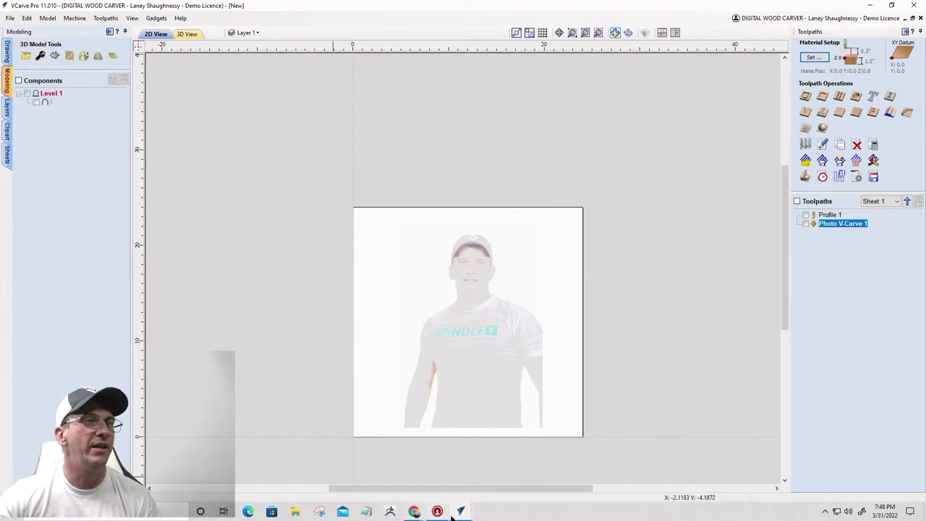
Step: Switch to the 8 x 10 inch portrait's VCarve Pro window and close it without saving the changes
mouse_move(460, 511)
left_click(510, 470)
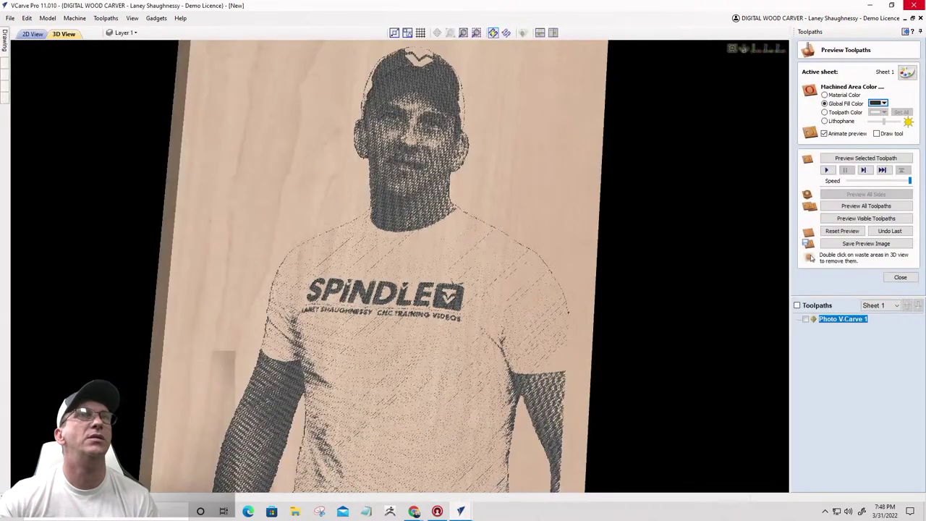
left_click(915, 6)
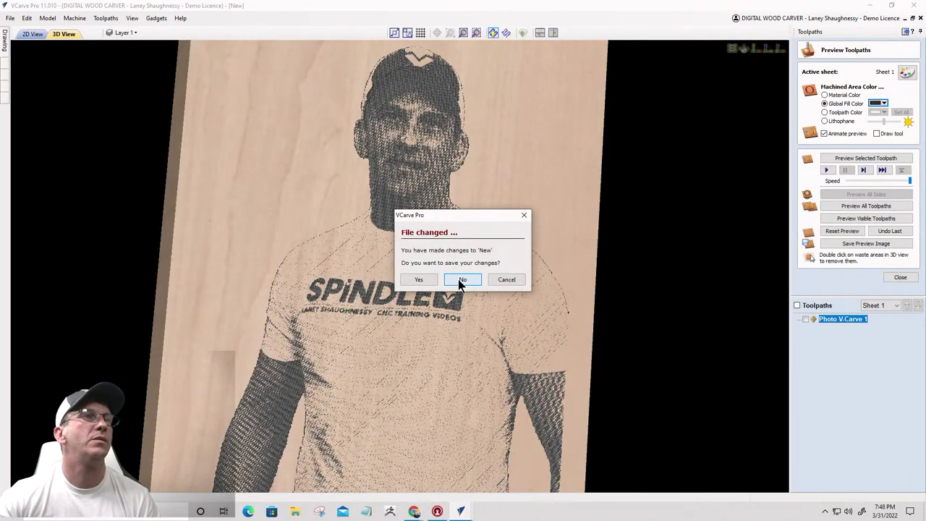
left_click(460, 280)
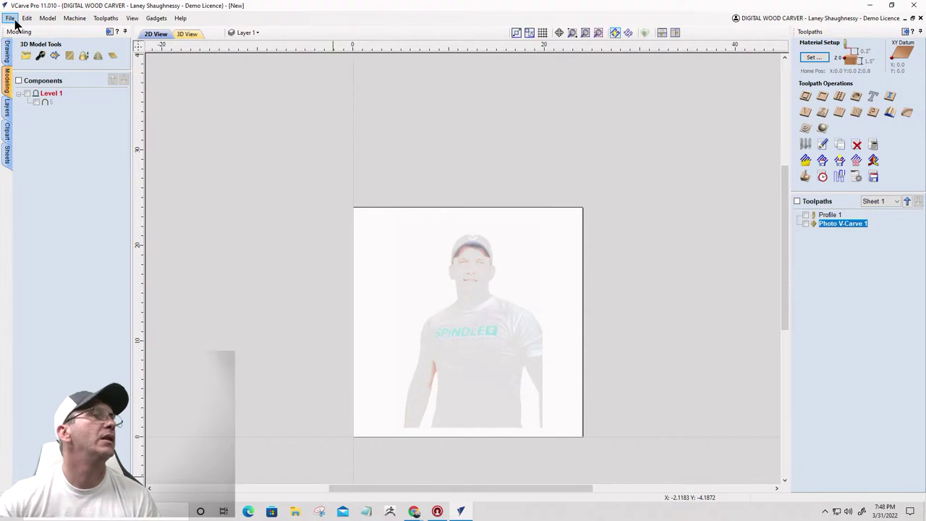
Step: Delete the portrait bitmap from the job and make the Level 1 dragon clock component visible in the 2D view
left_click(492, 326)
key("Delete")
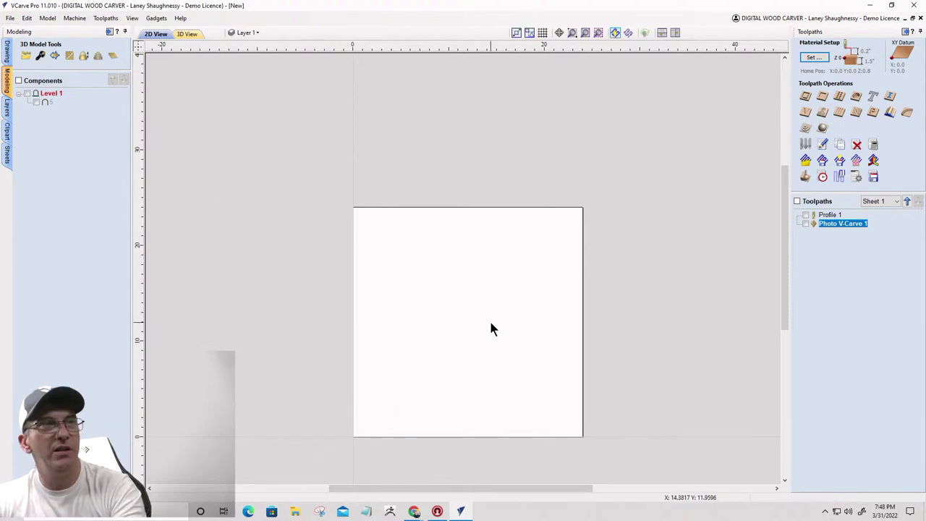
left_click(26, 93)
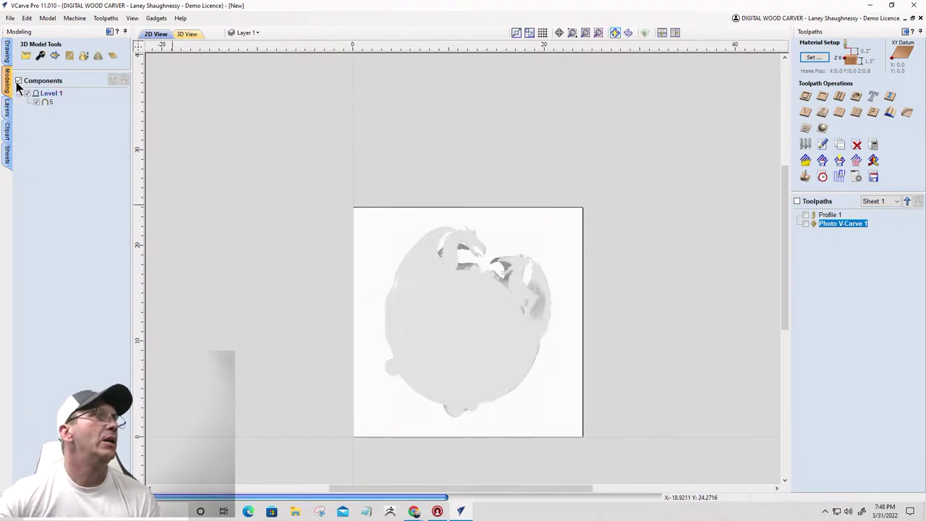
left_click(495, 348)
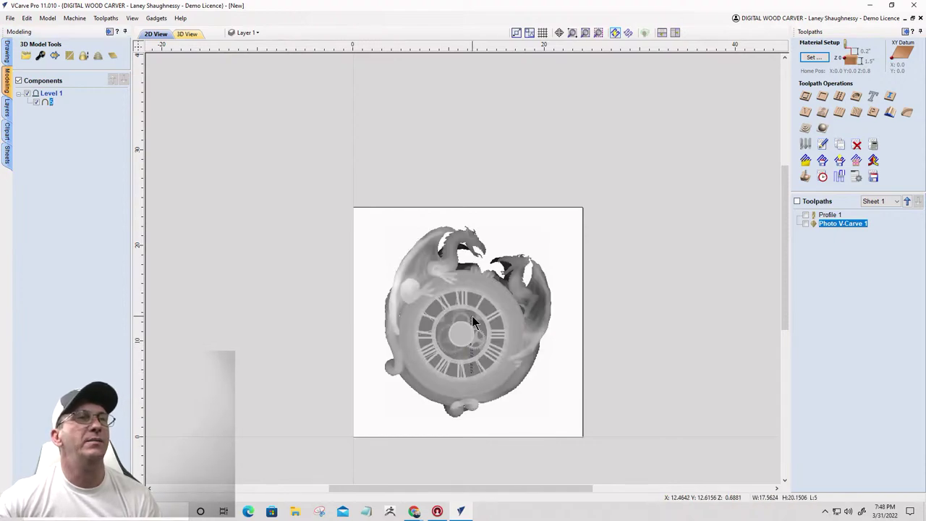
scroll(471, 344, "up", 4)
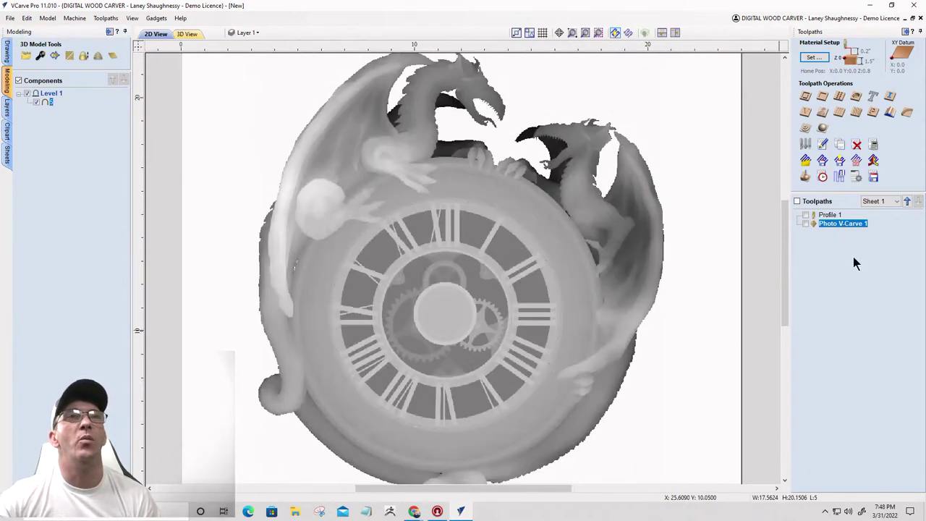
Step: Review the material thickness and model position in the Material Setup, switch to the 3D view, and leave the setup without changes
left_click(825, 215)
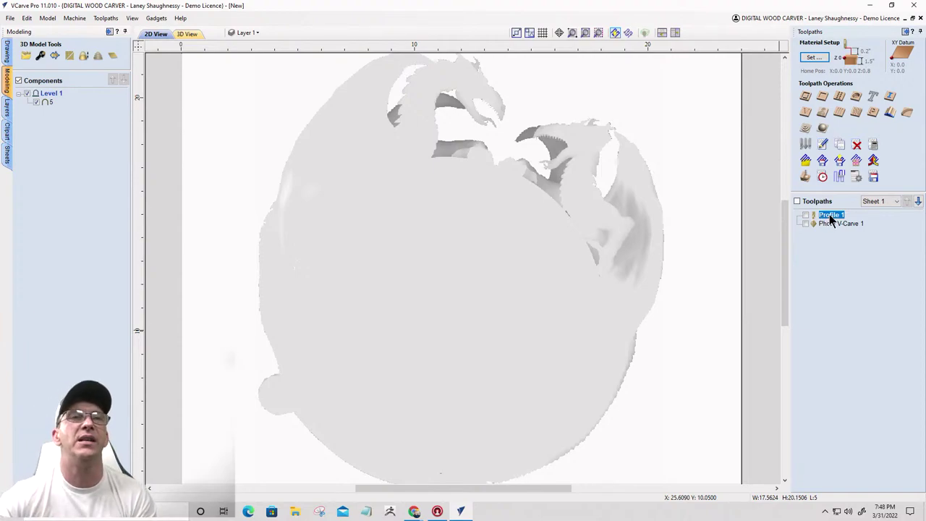
left_click(814, 57)
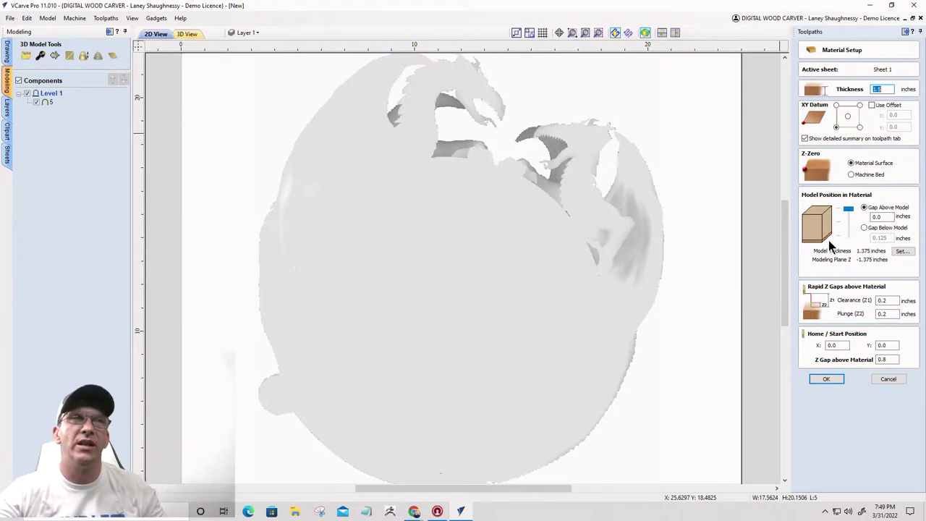
left_click(437, 215)
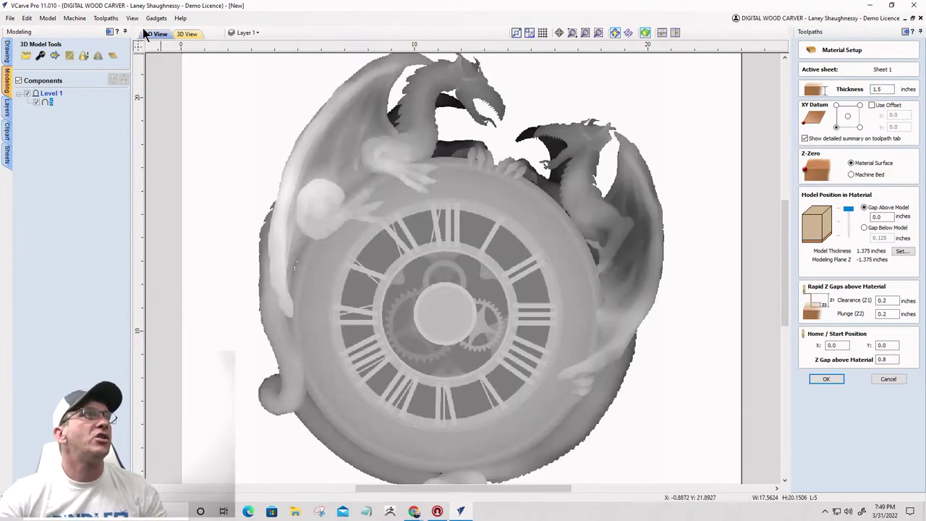
left_click(189, 35)
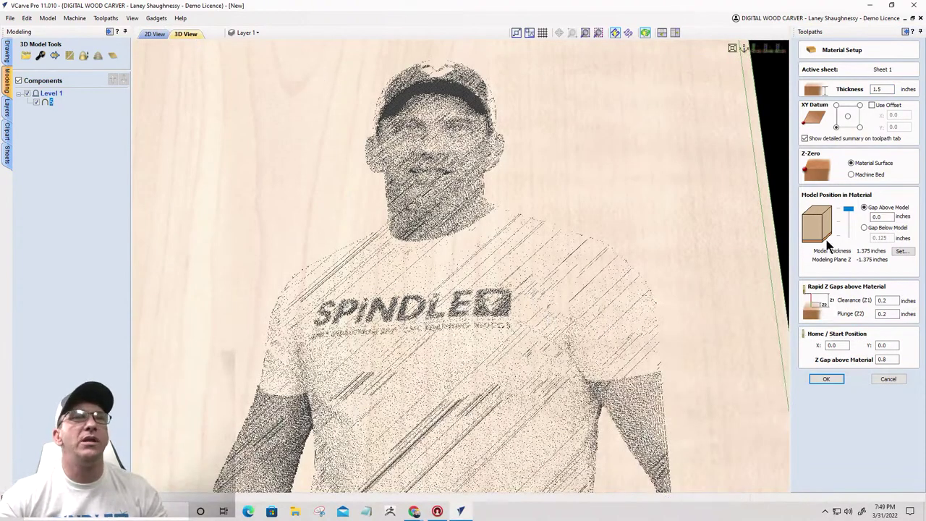
left_click(894, 380)
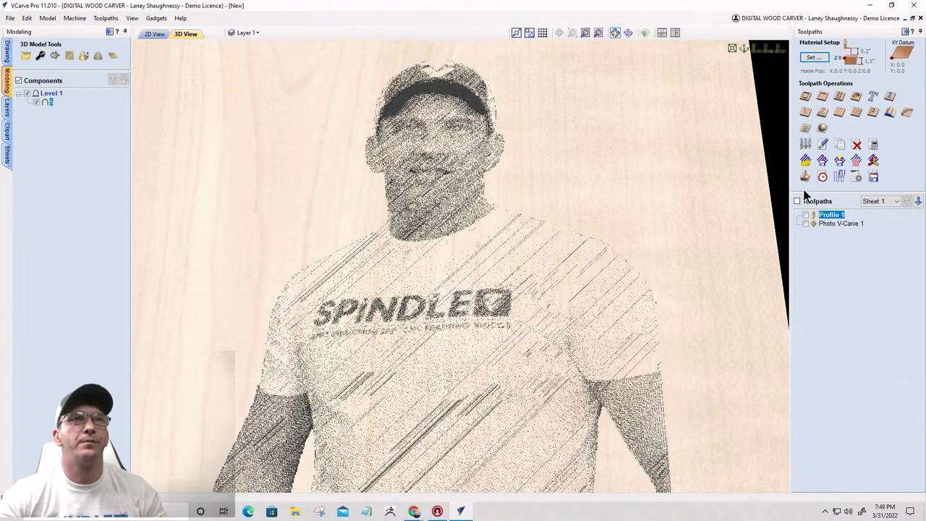
Step: Reset the toolpath preview to clear the carved portrait and close the preview form
left_click(805, 177)
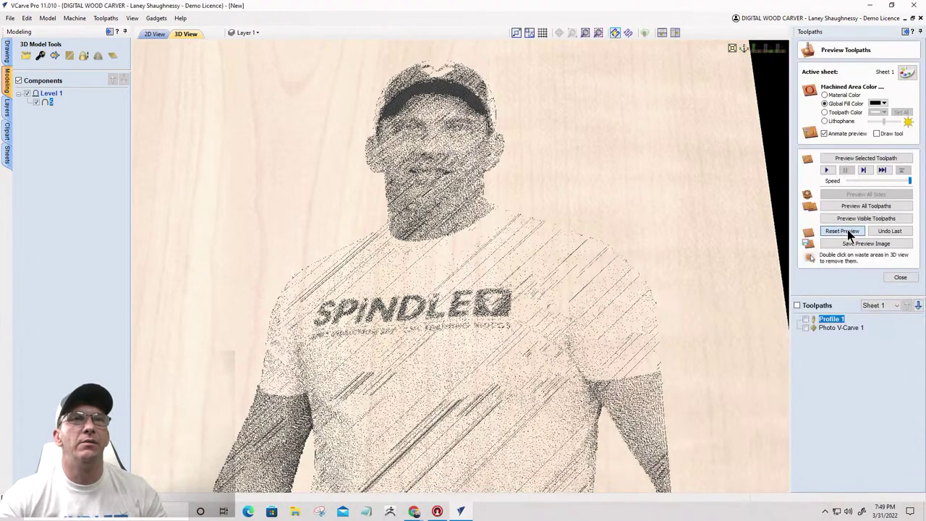
left_click(843, 231)
left_click(901, 278)
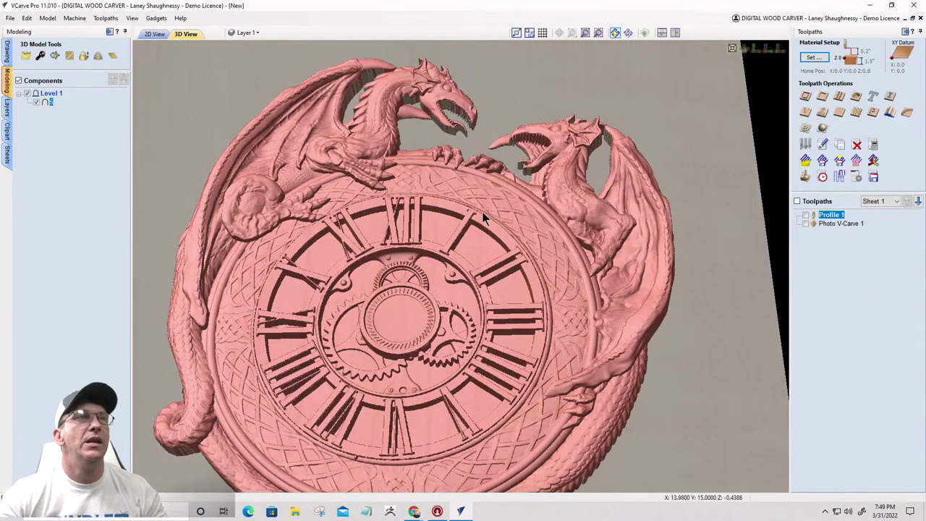
Step: Examine the dragon clock model in 3D, from its thickness at a low angle to the gears and Roman numerals up close
left_click_drag(482, 217, 443, 302)
scroll(457, 340, "up", 3)
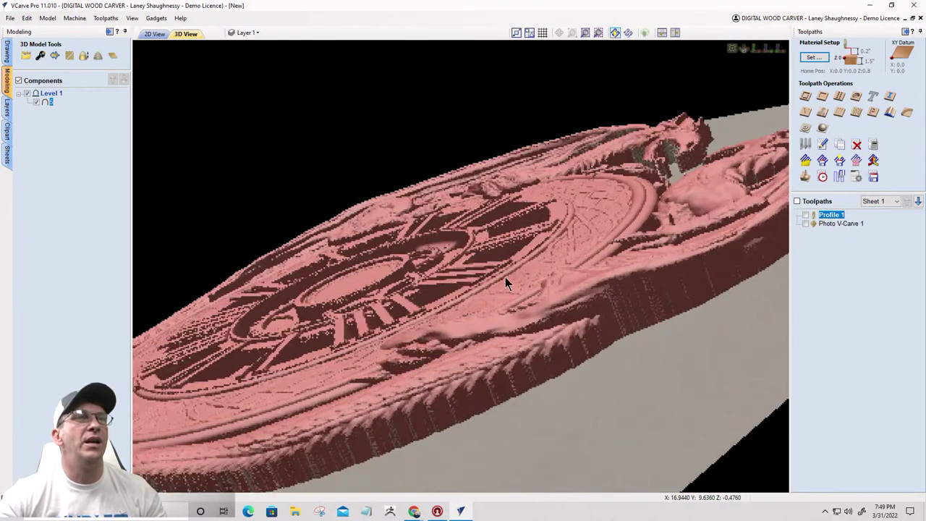
left_click_drag(505, 277, 542, 274)
left_click_drag(537, 359, 538, 361)
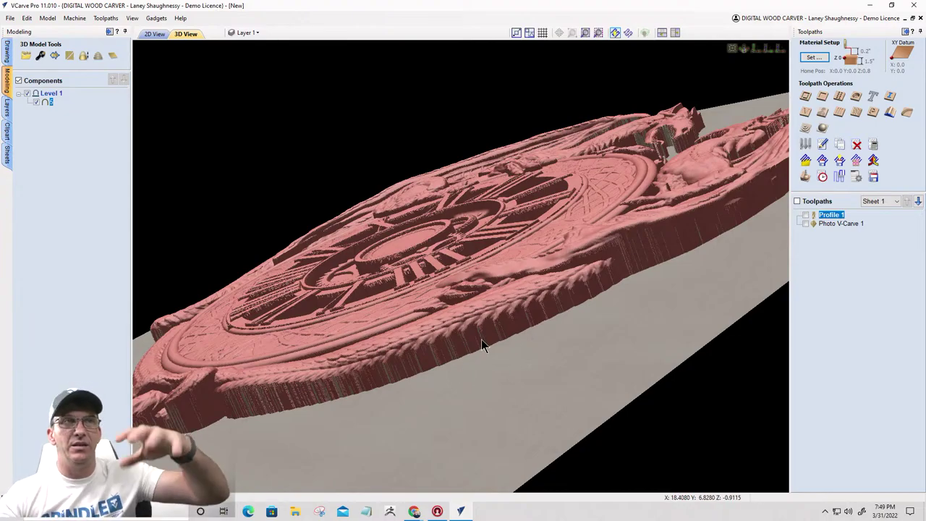
left_click_drag(456, 340, 556, 398)
left_click_drag(475, 323, 473, 320)
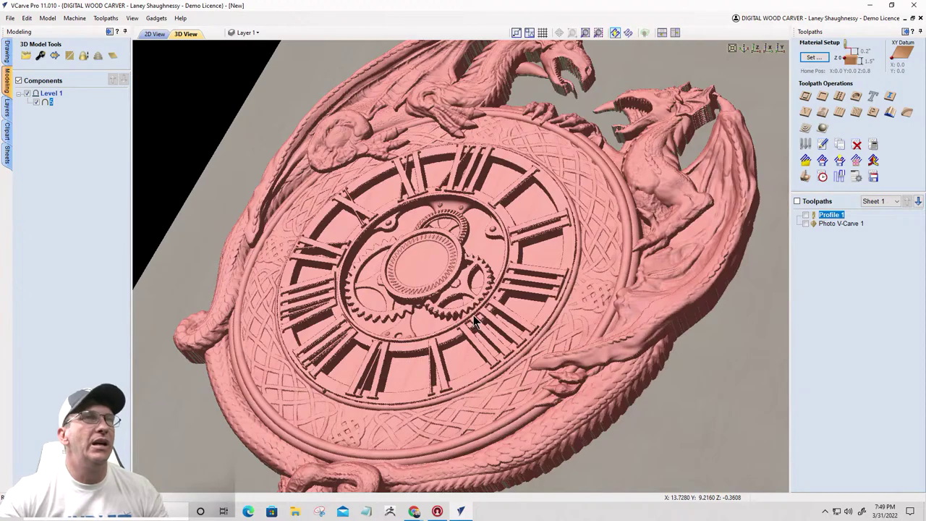
scroll(475, 321, "up", 4)
scroll(474, 321, "up", 5)
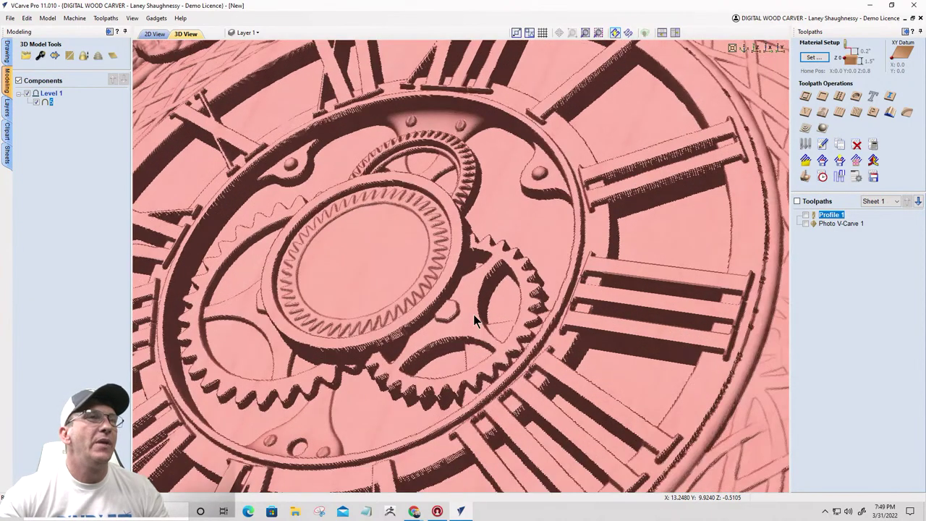
Step: Examine the gear teeth and inner ring of the clock face up close in the 3D model
left_click_drag(557, 262, 606, 322)
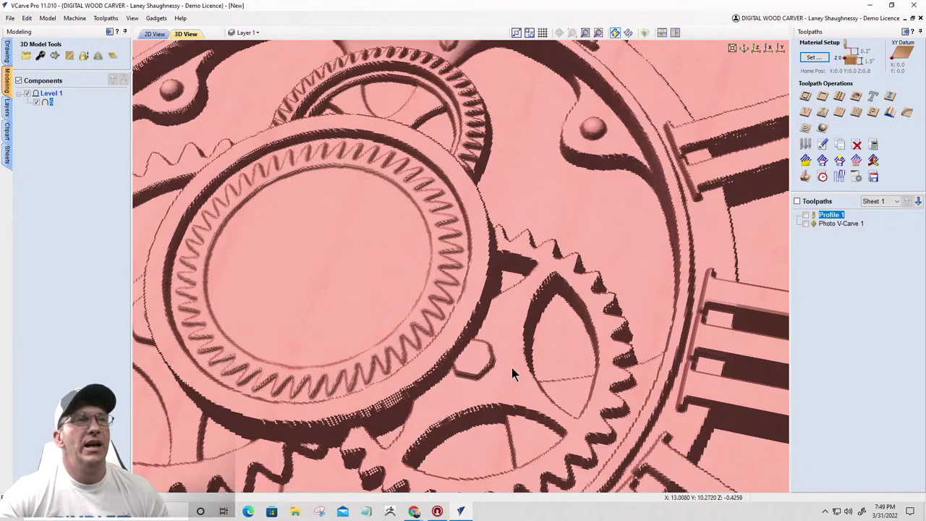
left_click_drag(504, 369, 547, 242)
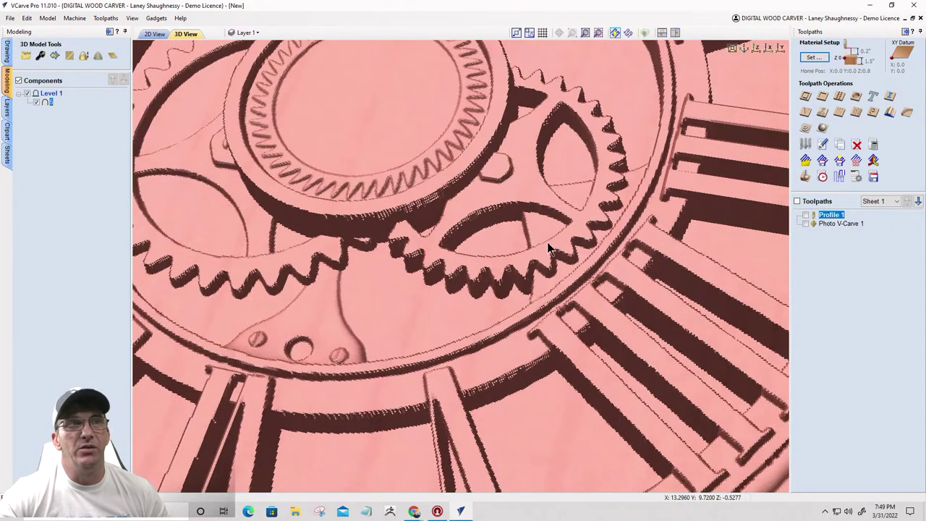
scroll(505, 289, "up", 3)
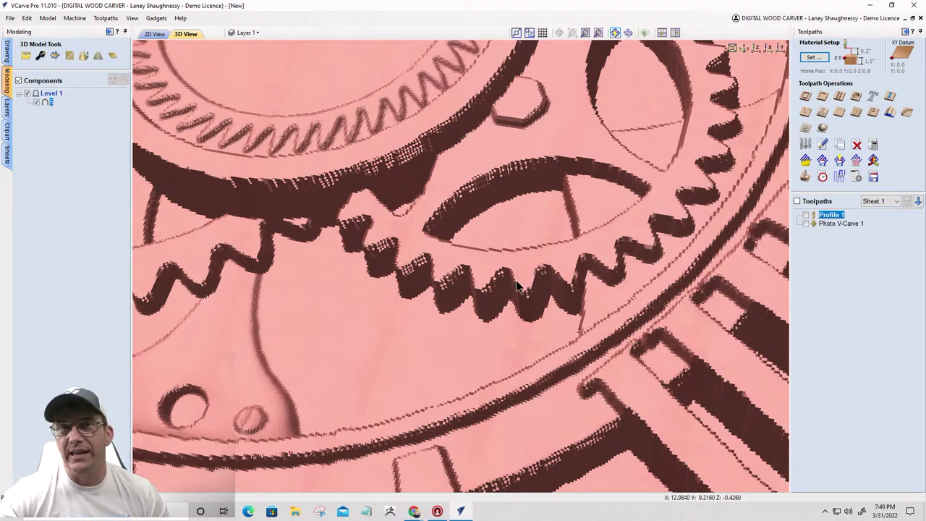
scroll(534, 275, "down", 6)
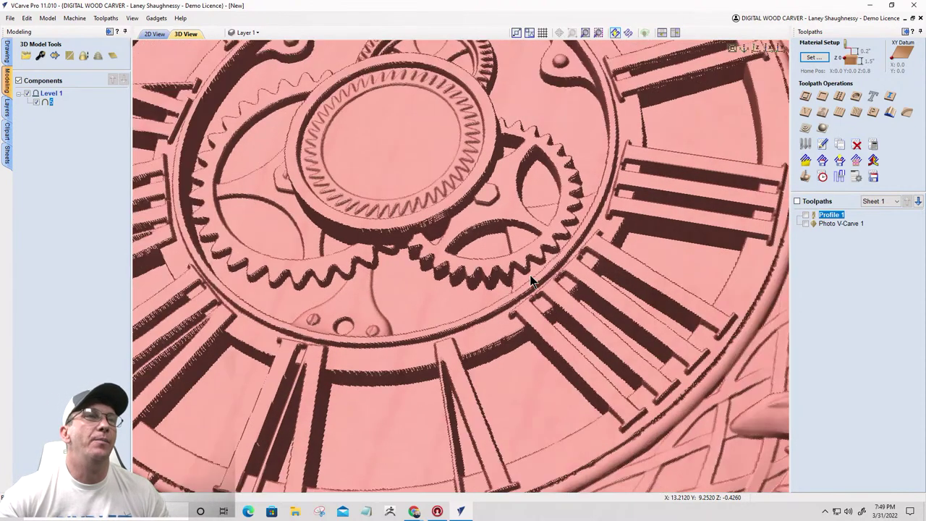
scroll(532, 281, "down", 5)
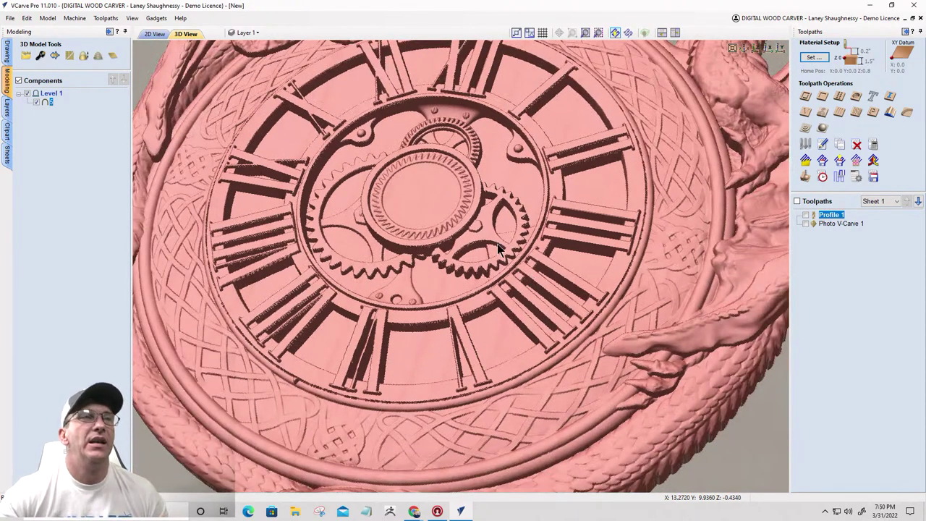
scroll(497, 244, "up", 6)
scroll(479, 298, "down", 5)
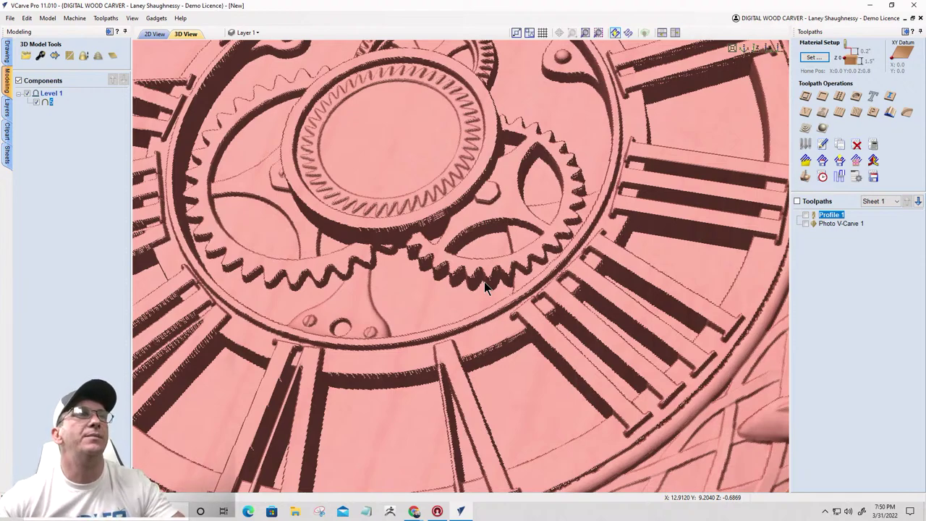
scroll(453, 292, "down", 2)
scroll(364, 323, "down", 2)
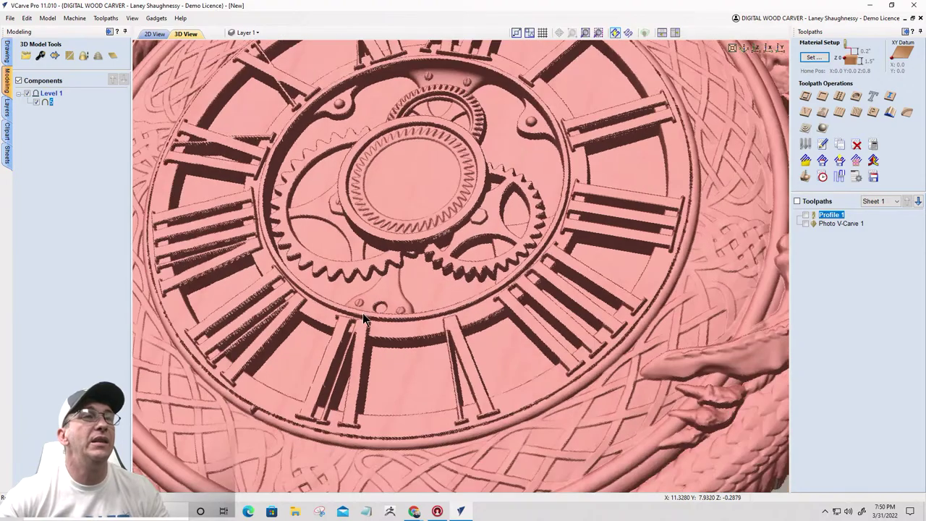
Step: Inspect the raised center ring's walls from an angle and the Roman numerals around the upper dial
left_click_drag(362, 314, 356, 341)
scroll(355, 341, "up", 4)
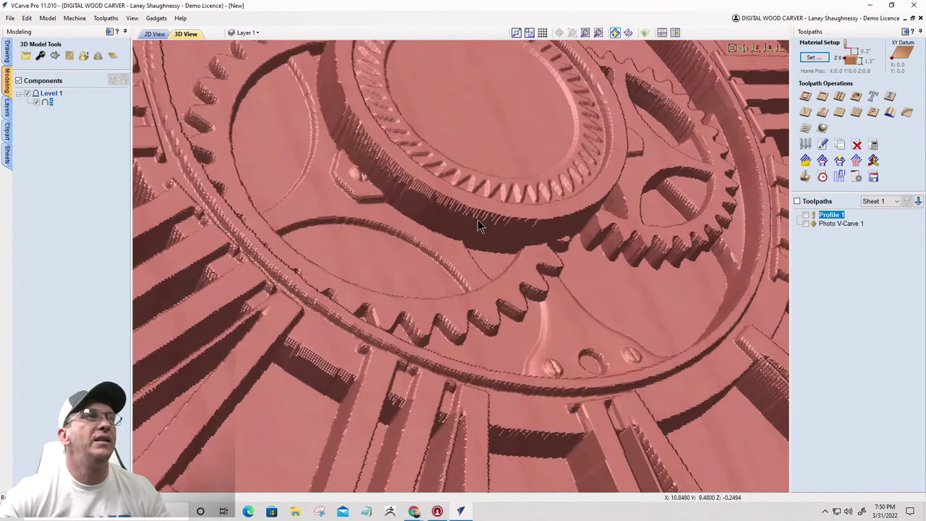
left_click_drag(478, 219, 585, 295)
scroll(410, 282, "down", 5)
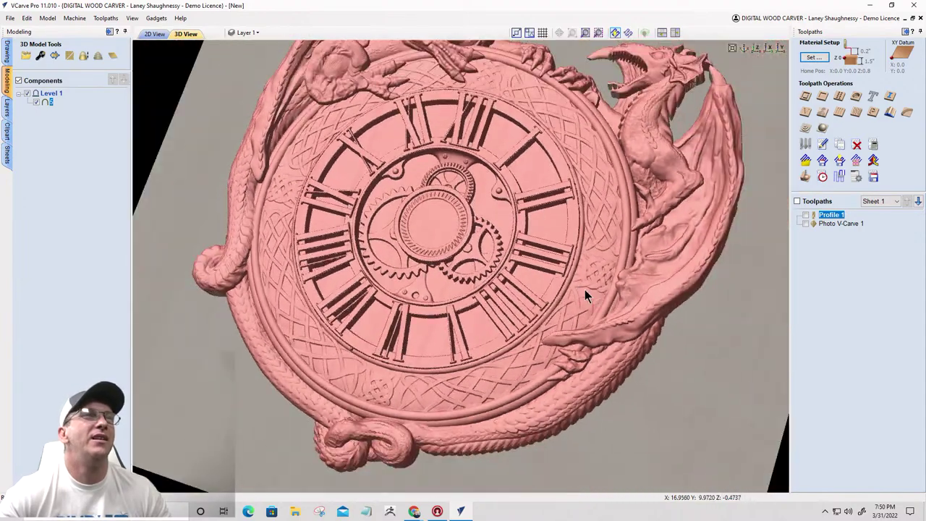
scroll(565, 225, "down", 3)
left_click_drag(542, 181, 483, 145)
scroll(480, 188, "up", 2)
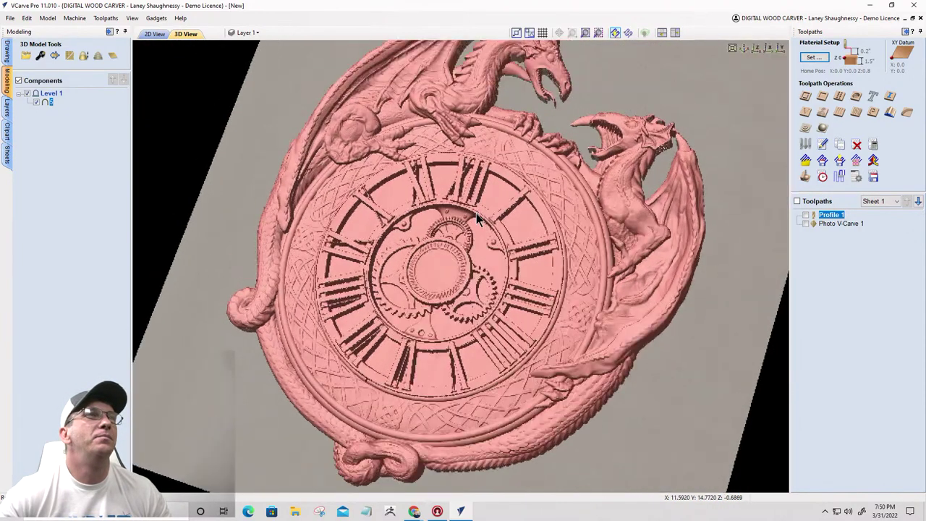
left_click_drag(476, 214, 485, 187)
scroll(474, 140, "up", 5)
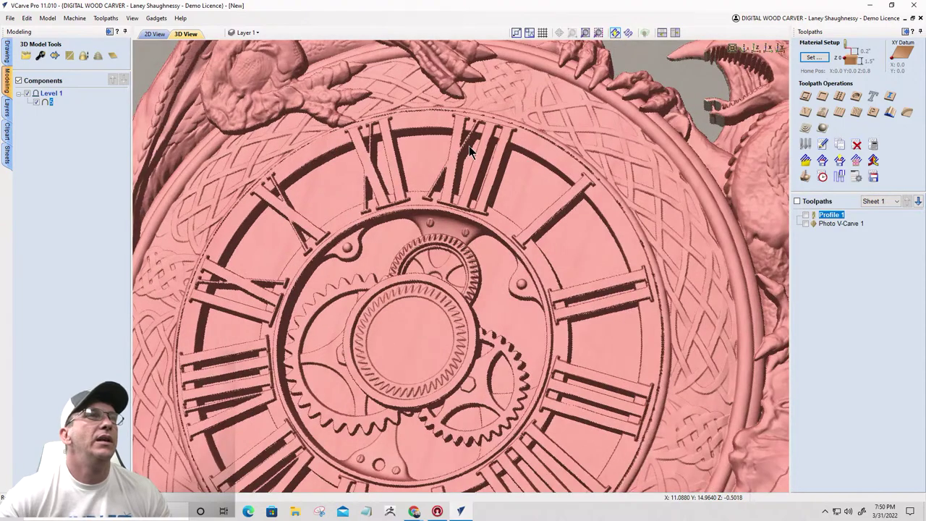
scroll(470, 156, "up", 4)
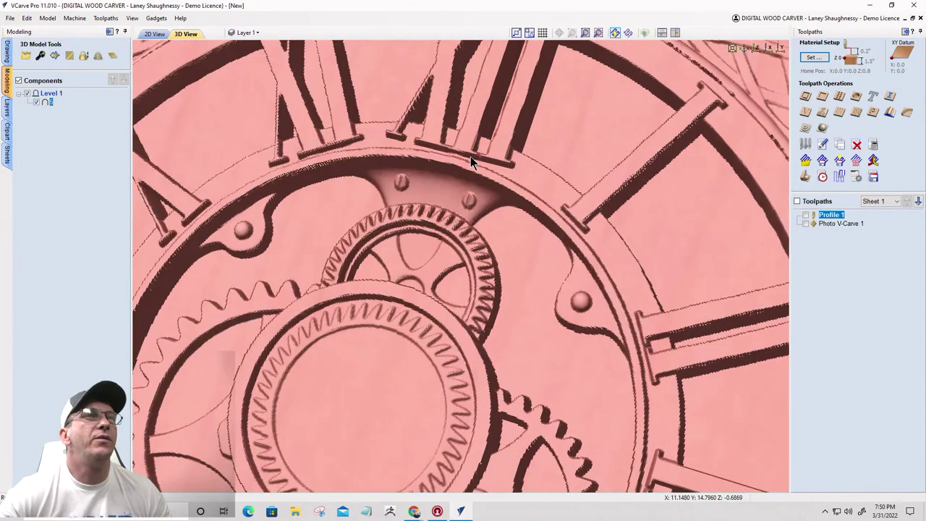
scroll(471, 156, "down", 4)
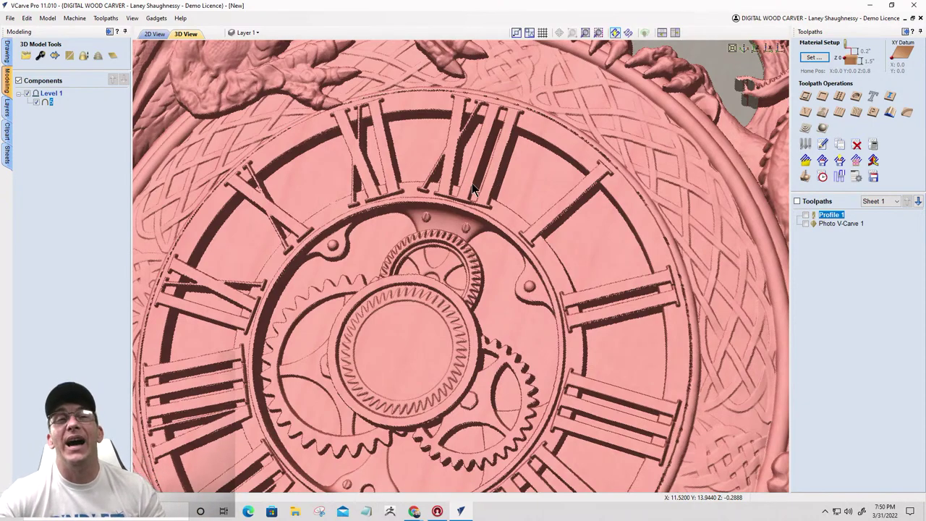
Step: Review the whole dragon clock model from the front, from its edge and in isometric view
scroll(498, 191, "down", 3)
left_click_drag(499, 191, 576, 295)
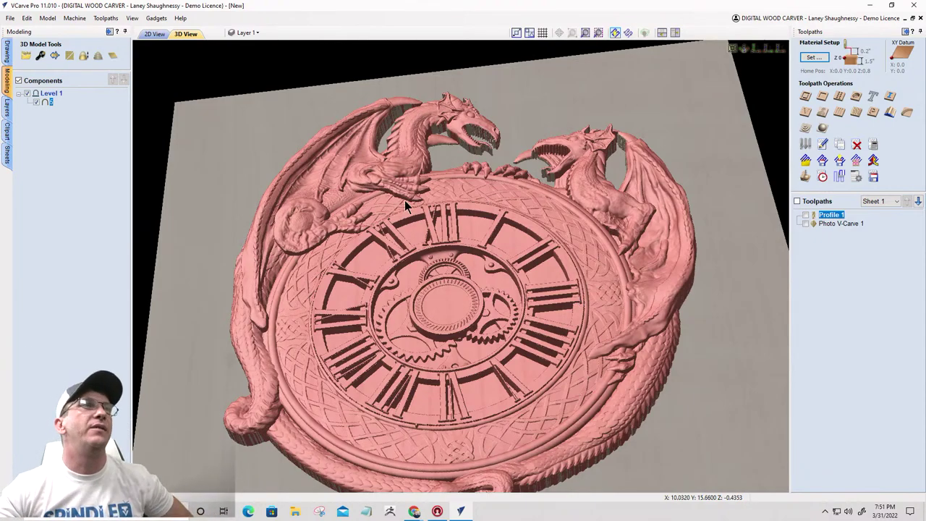
left_click_drag(436, 227, 439, 283)
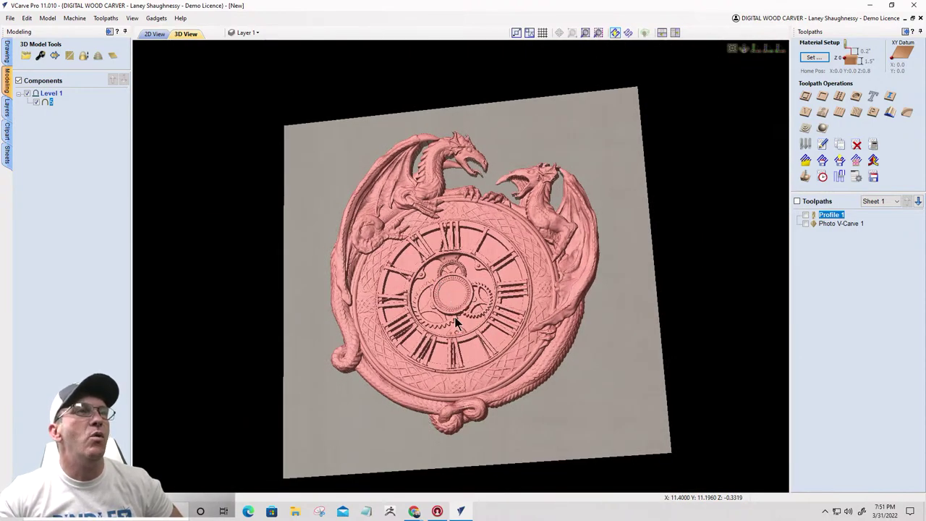
scroll(455, 321, "down", 2)
scroll(453, 304, "up", 4)
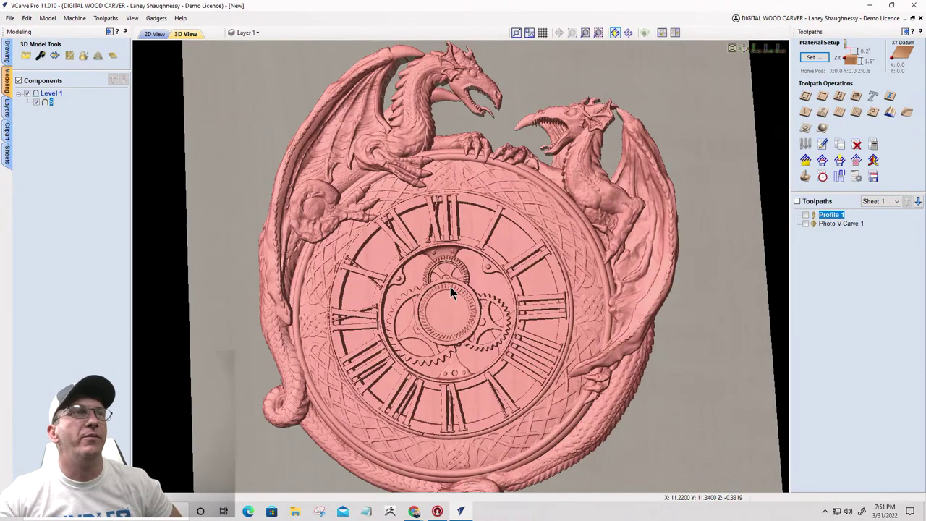
scroll(449, 293, "down", 3)
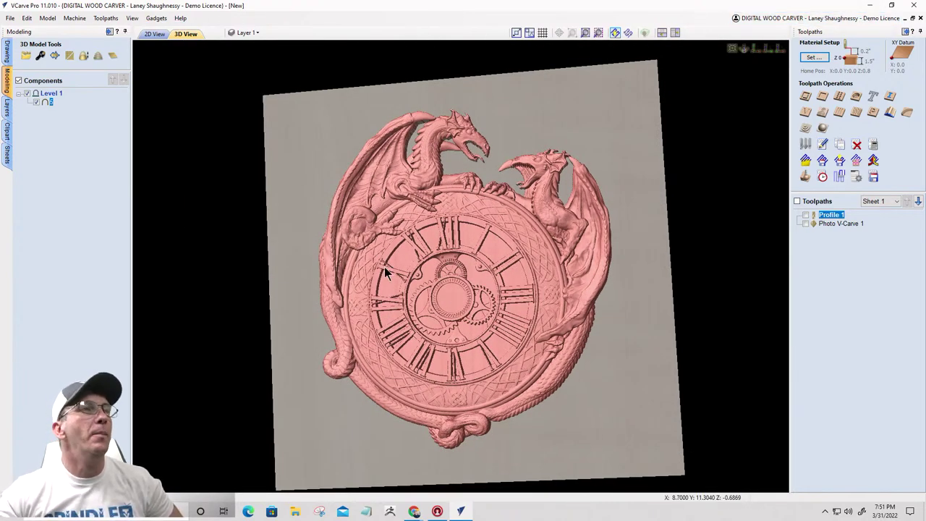
left_click_drag(327, 415, 528, 248)
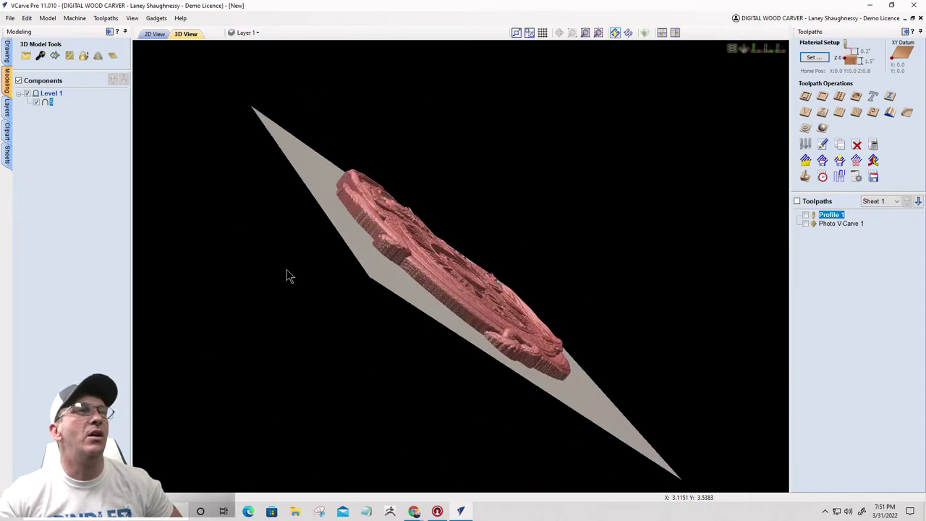
key("0")
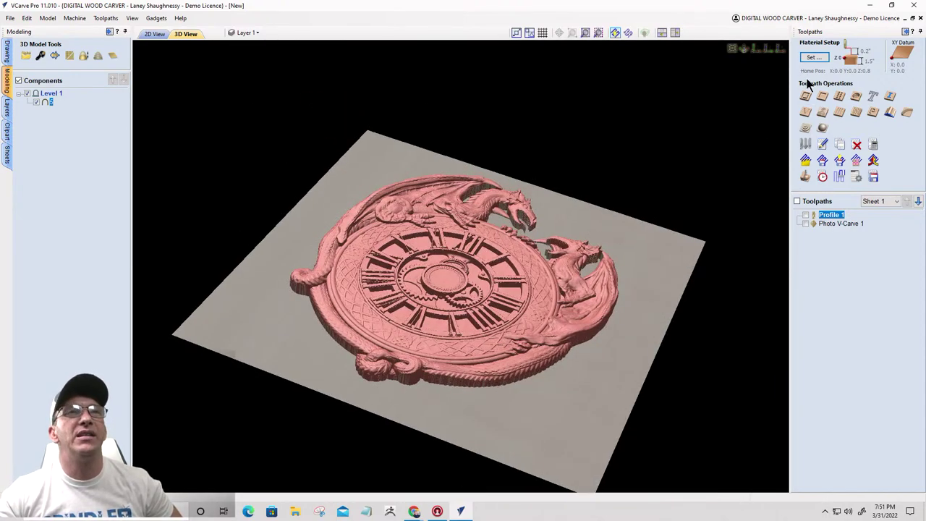
Step: Set the gap above the model to 0.01 inches in the material setup, without recalculating the existing toolpaths
left_click(810, 58)
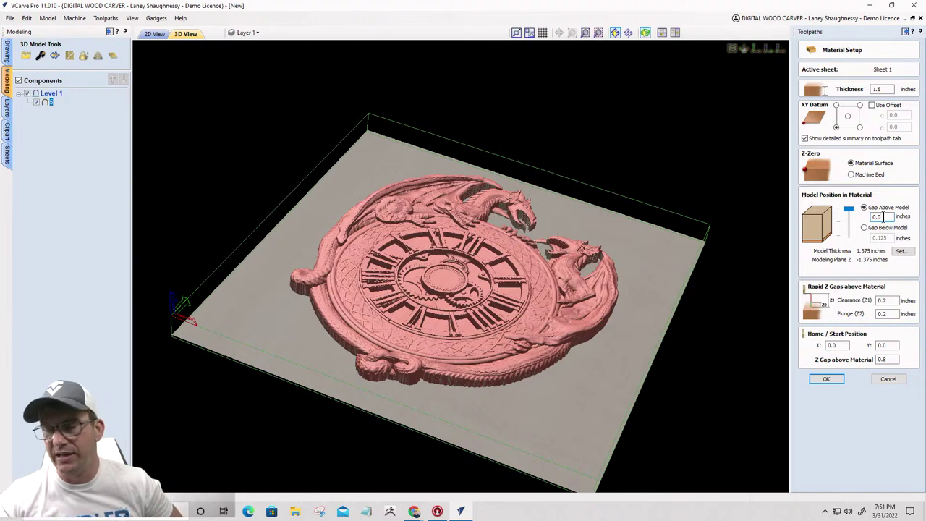
left_click(884, 216)
type("1")
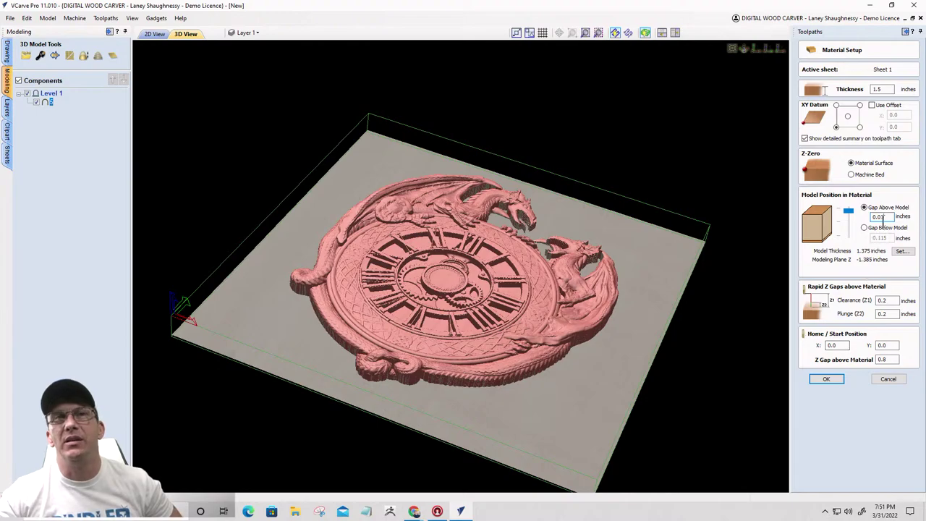
double_click(879, 216)
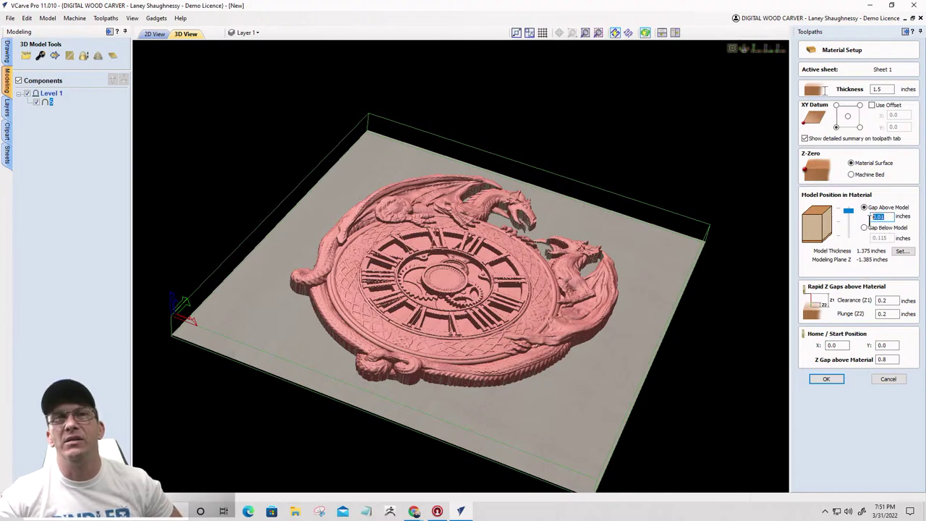
left_click(824, 384)
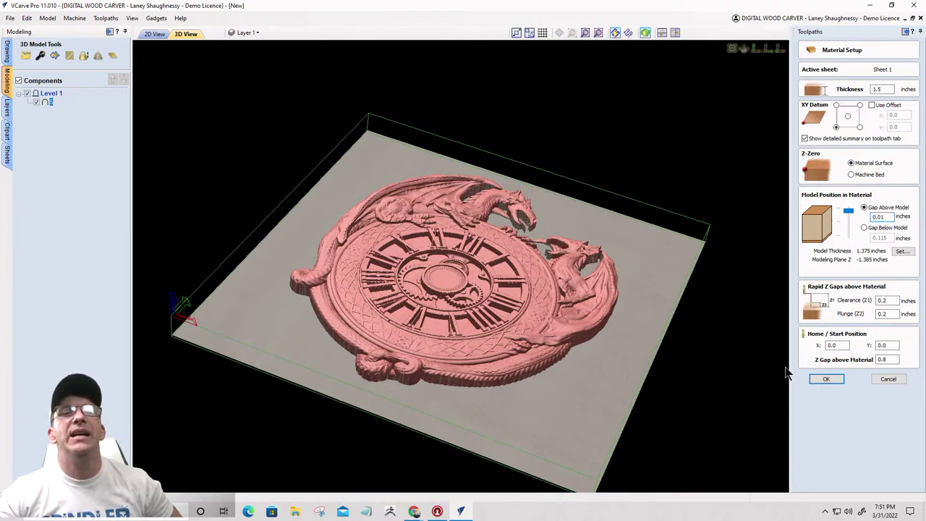
left_click(826, 380)
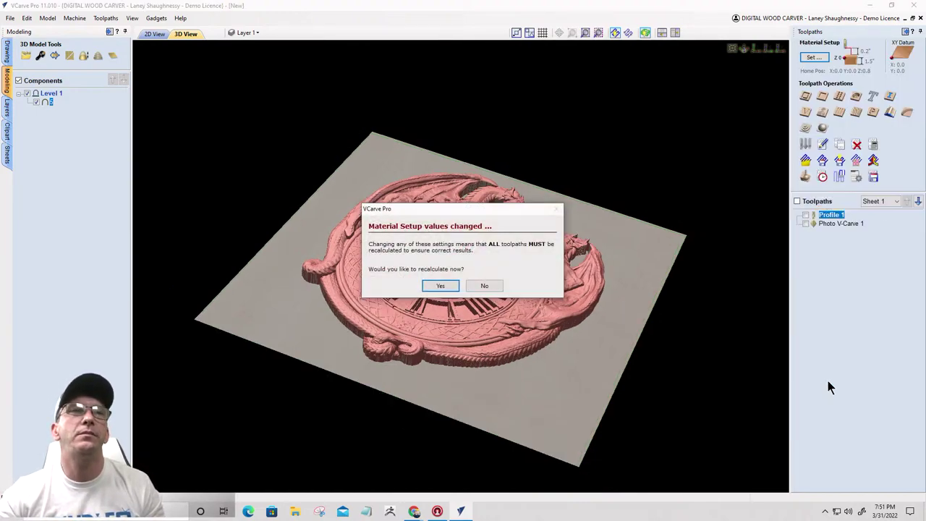
left_click(495, 283)
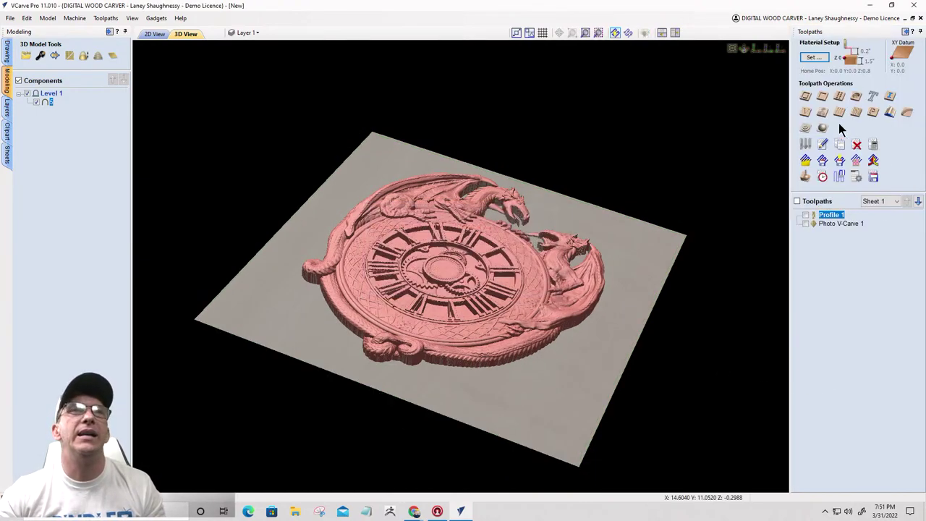
Step: Calculate a Z Level rough machining toolpath with the 0.25-inch end mill, limited to the dragon clock's outline vector
left_click(804, 128)
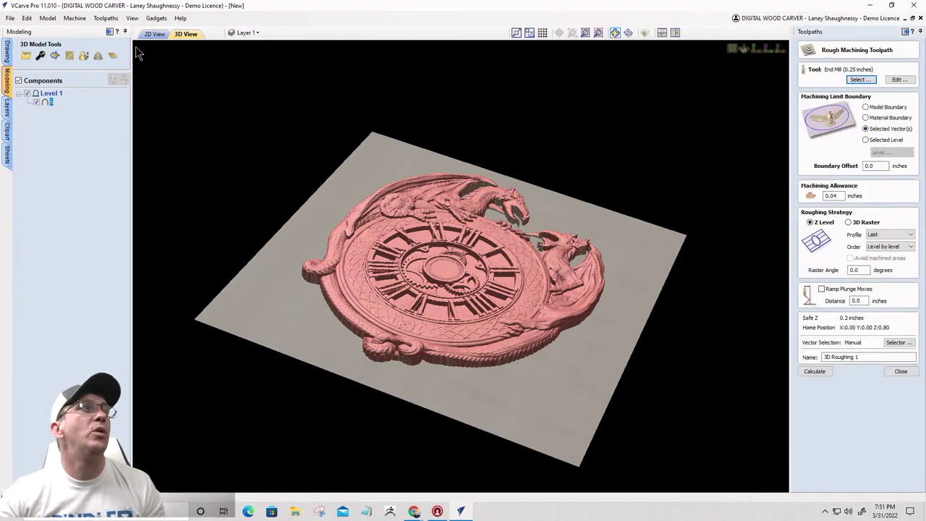
left_click(155, 34)
left_click(497, 279)
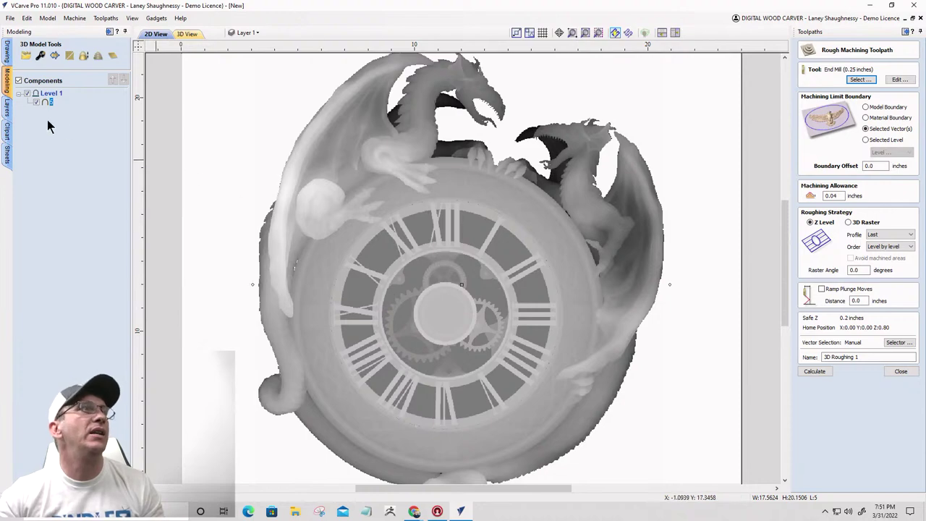
left_click(55, 57)
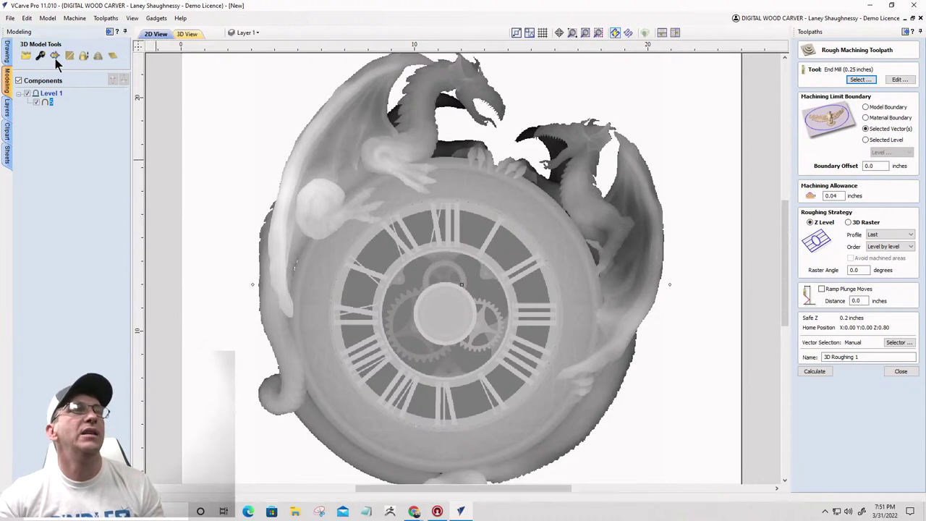
left_click(665, 217)
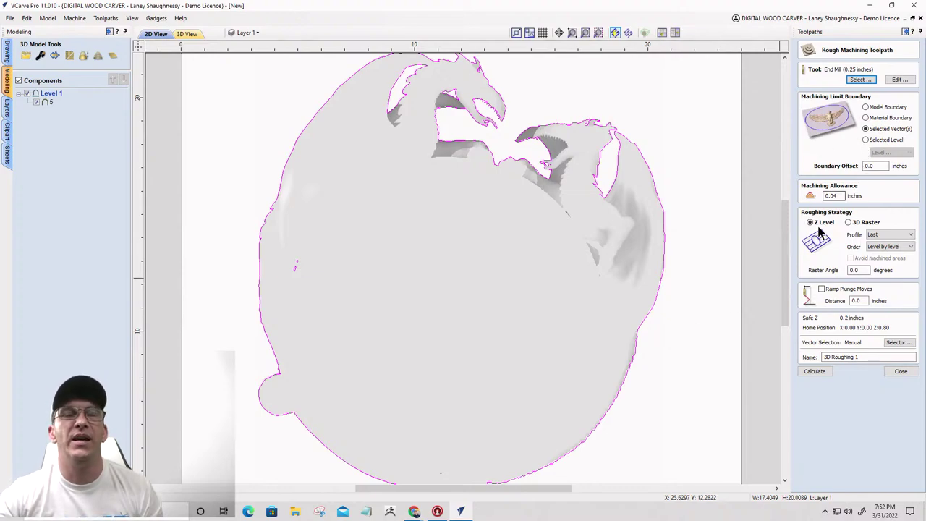
left_click(815, 374)
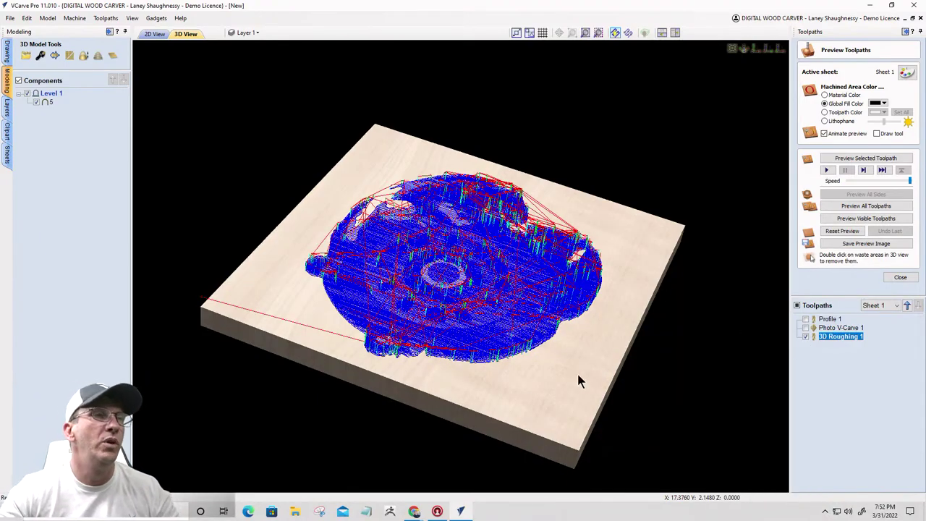
Step: Preview the 3D Roughing 1 toolpath and show its machined areas in the material color
left_click_drag(577, 371, 362, 412)
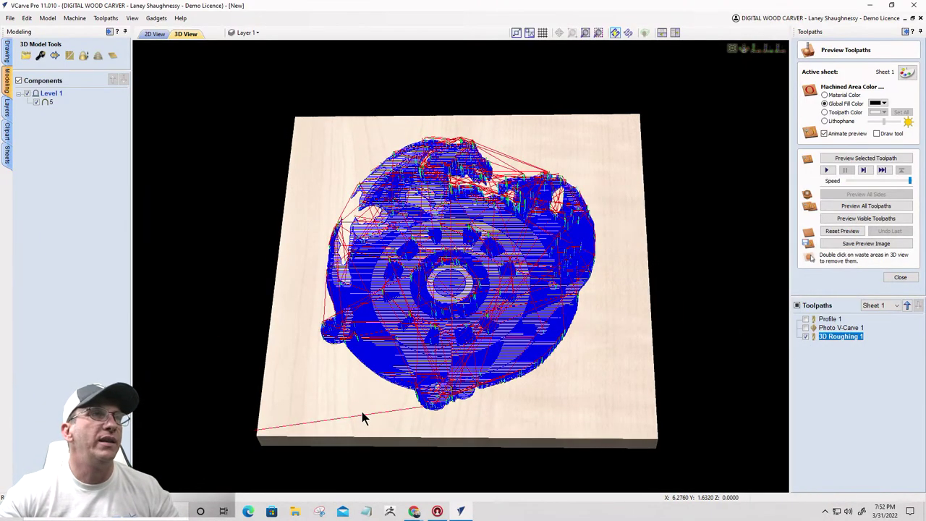
left_click(860, 218)
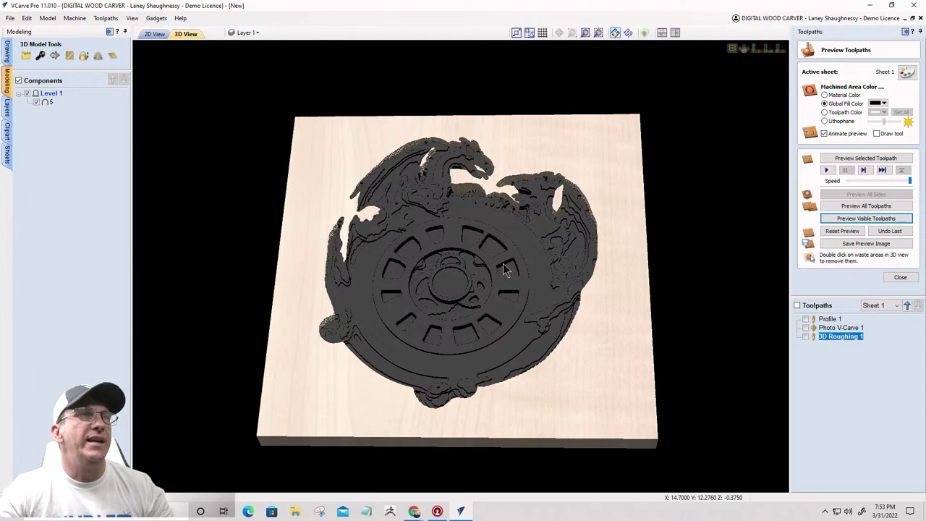
left_click(824, 95)
scroll(461, 319, "up", 4)
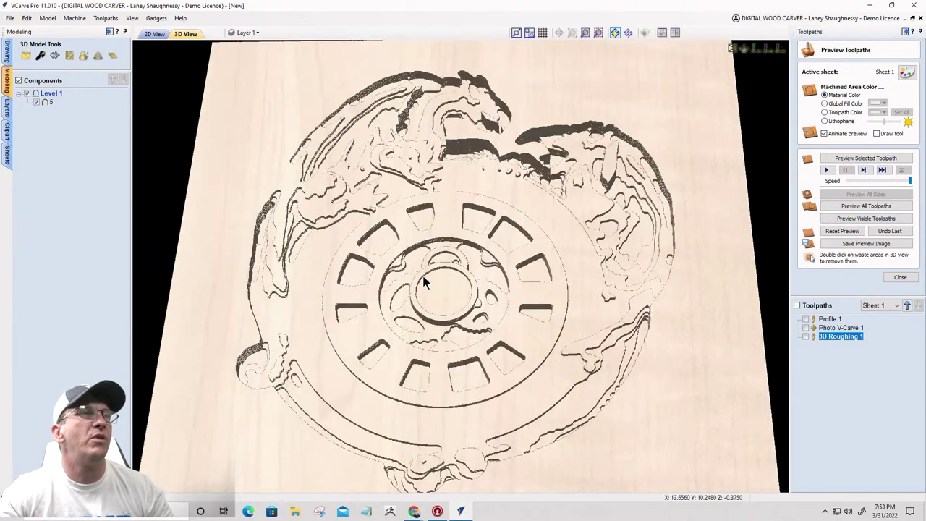
left_click_drag(427, 283, 470, 324)
scroll(509, 281, "down", 4)
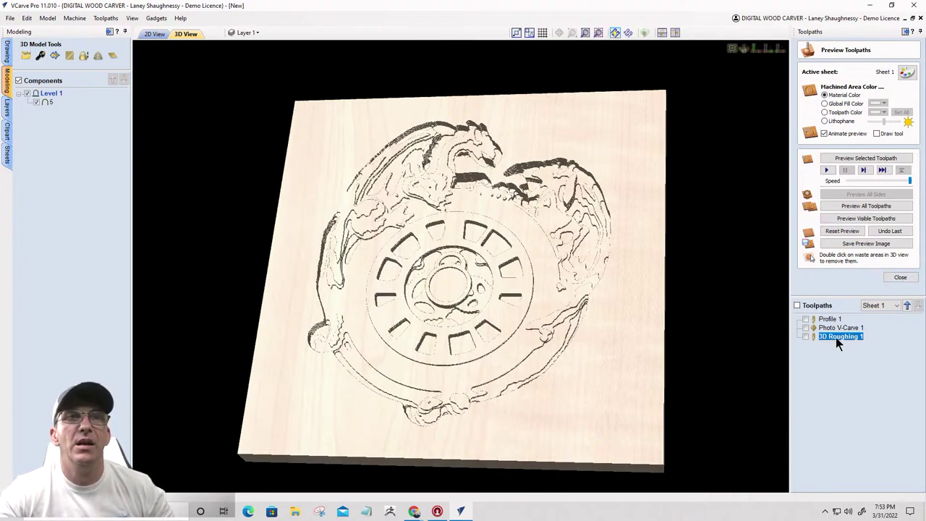
Step: Review the settings of the 3D Roughing 1 toolpath without recalculating it
double_click(838, 336)
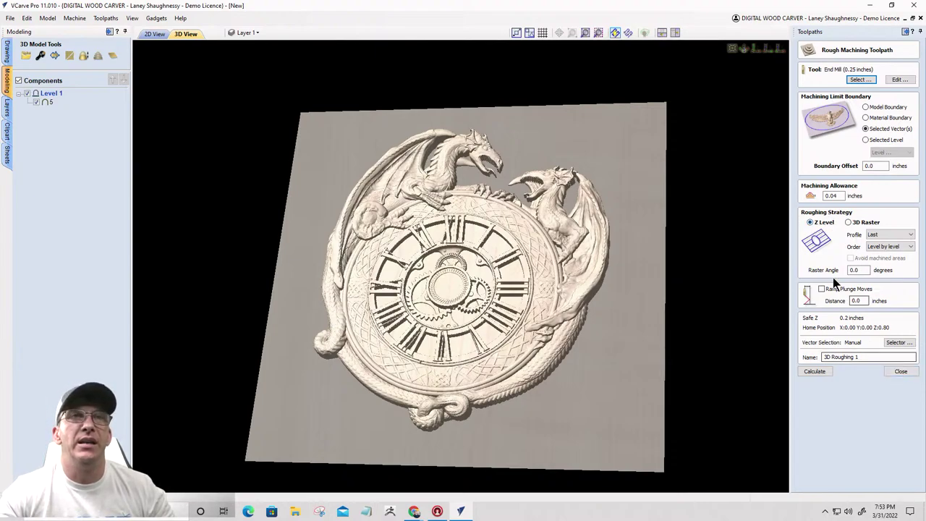
left_click(901, 372)
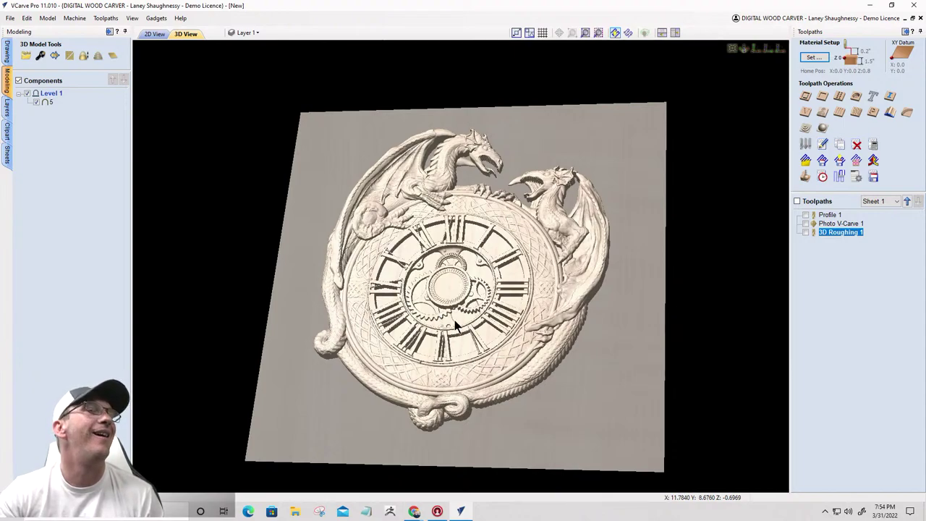
Step: Switch to File Explorer and search the Downloads folder for "clocks", shortening the search term to "clock"
left_click(295, 513)
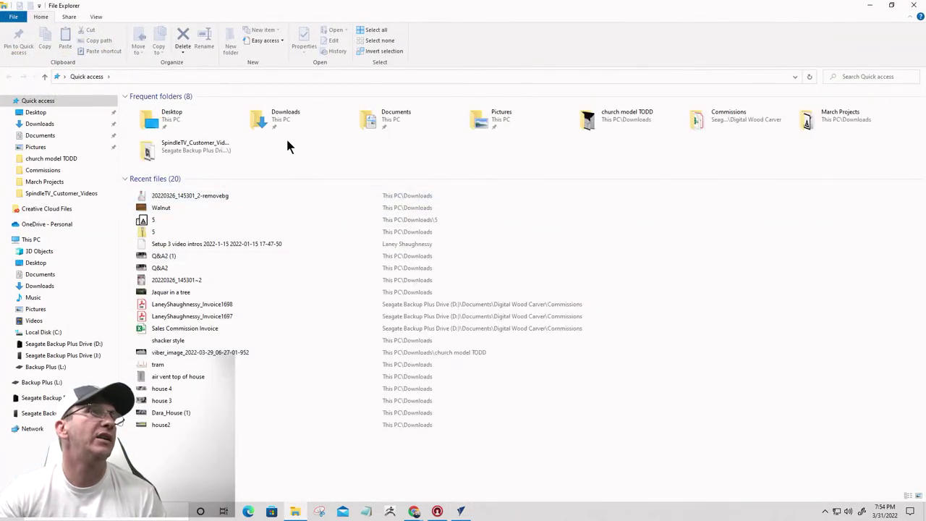
left_click(275, 121)
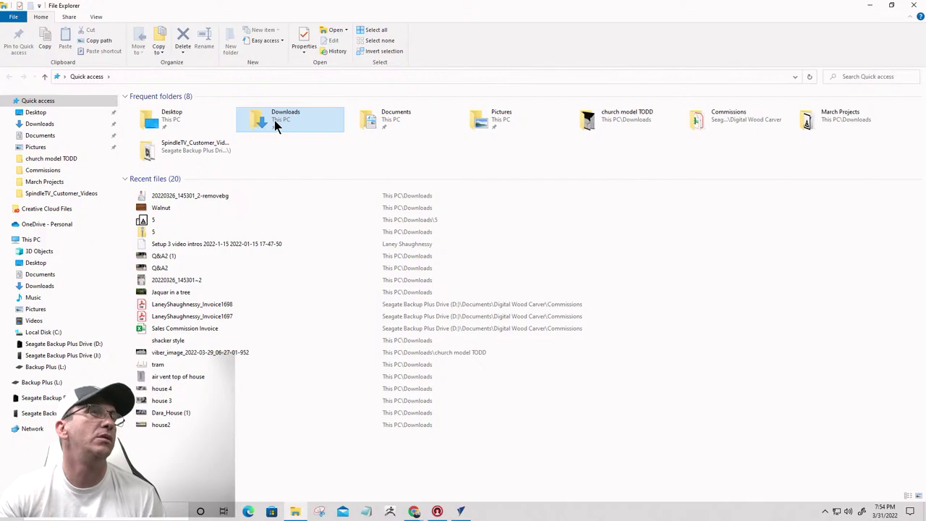
double_click(274, 120)
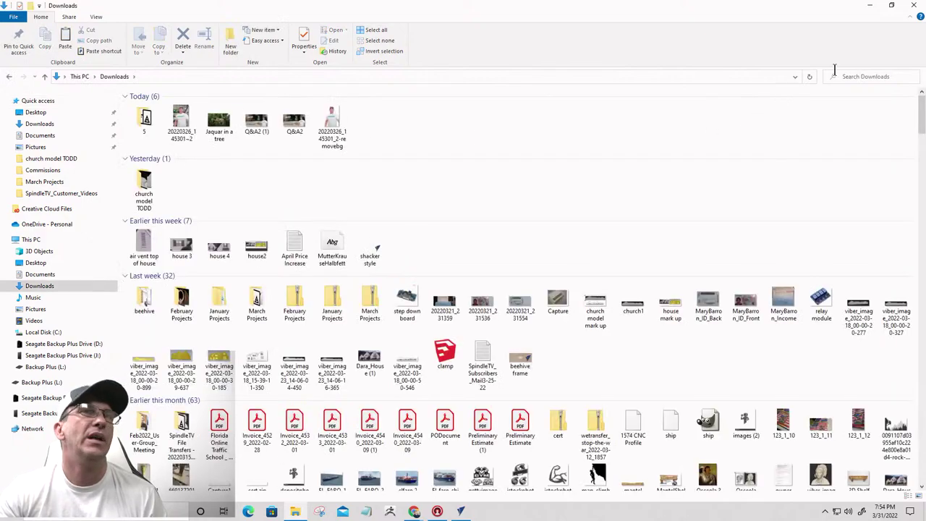
left_click(860, 77)
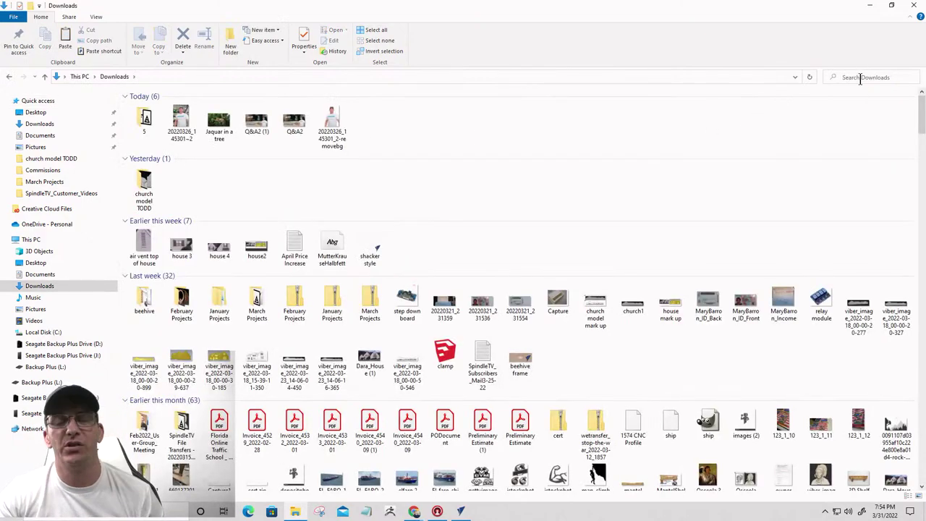
type("clocks")
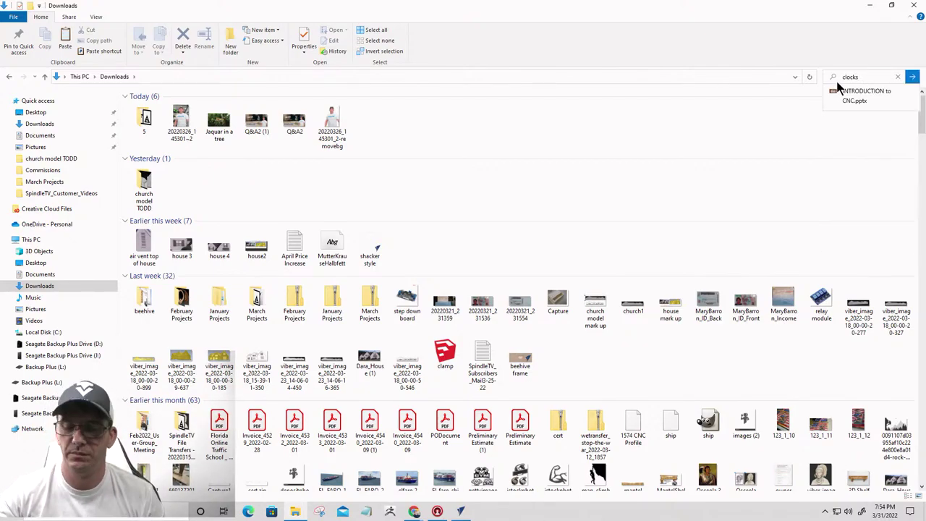
key("Return")
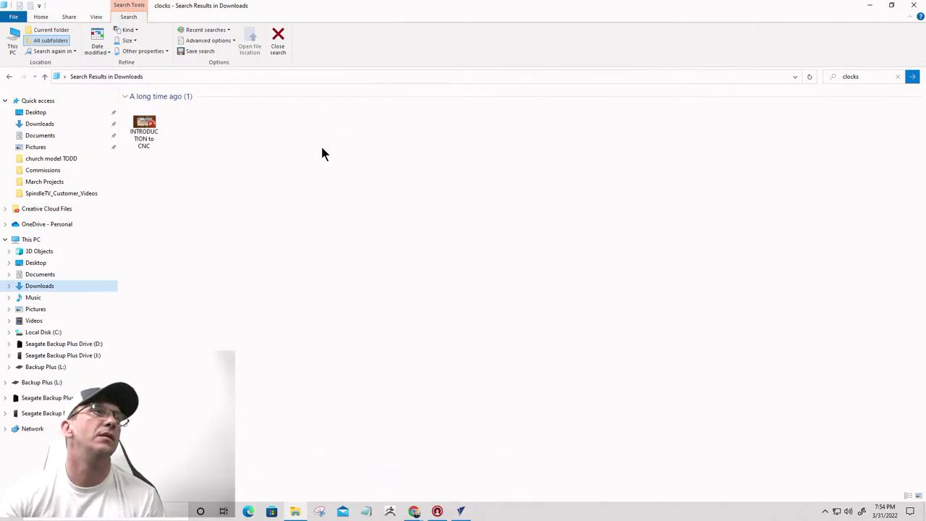
left_click(860, 76)
left_click(861, 77)
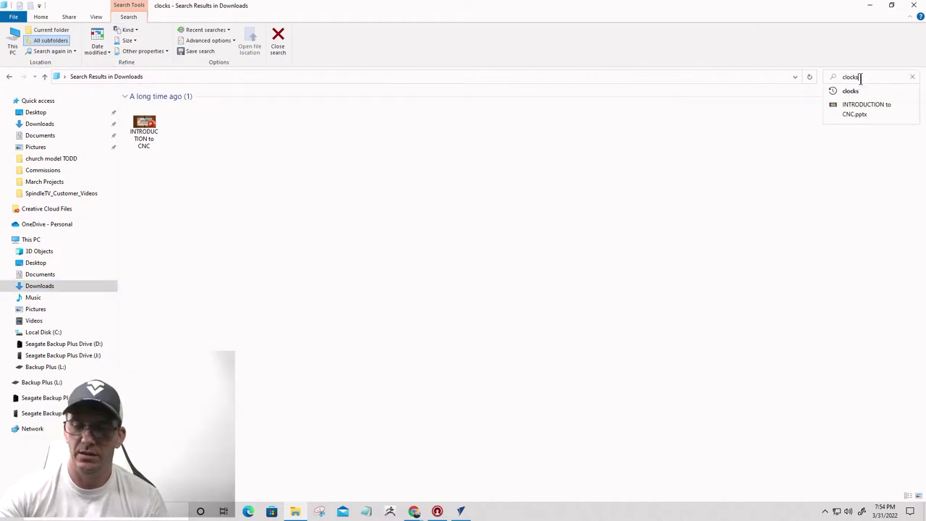
key("BackSpace")
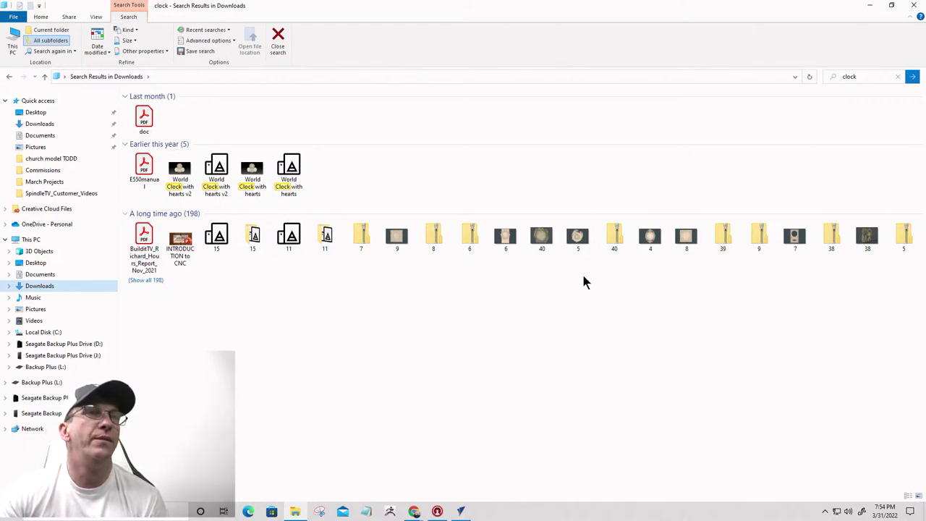
Step: Open the folder that contains dragon clock image 5 and view the picture of bear clock 38
left_click(575, 239)
right_click(575, 241)
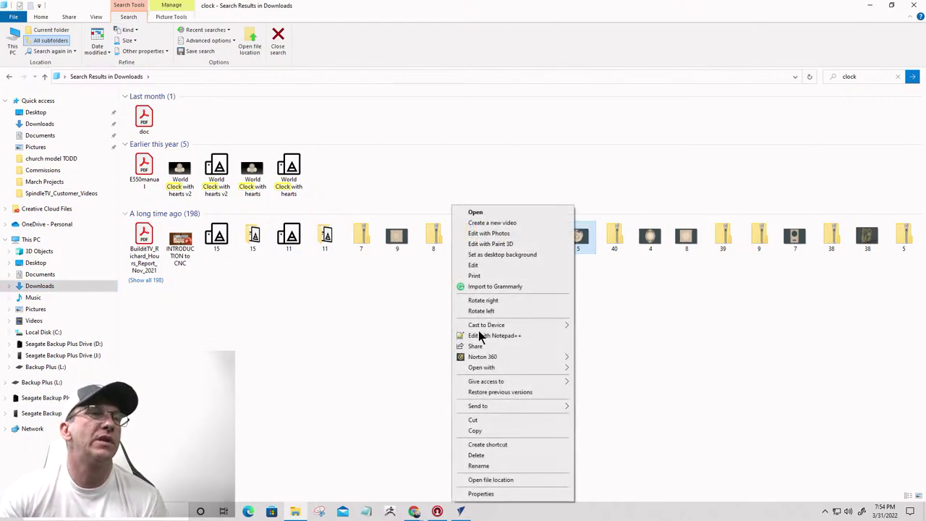
left_click(483, 480)
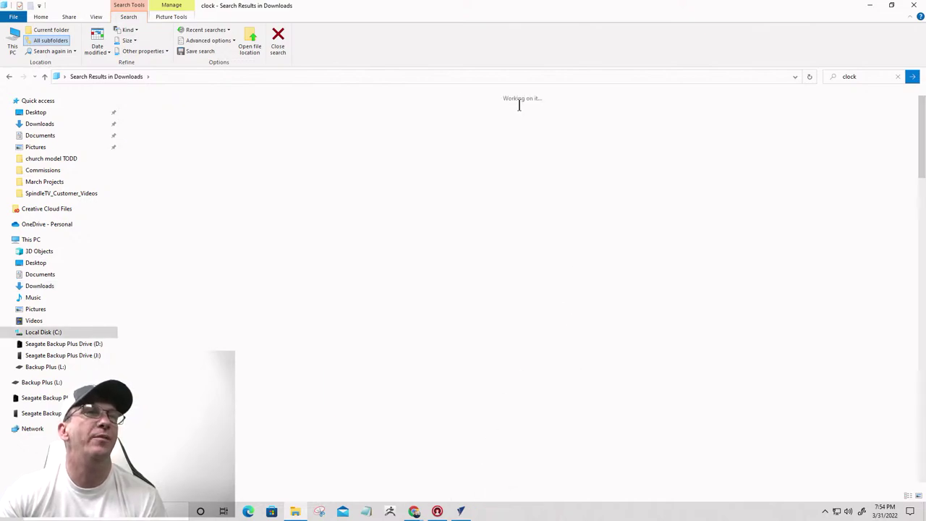
scroll(818, 308, "down", 3)
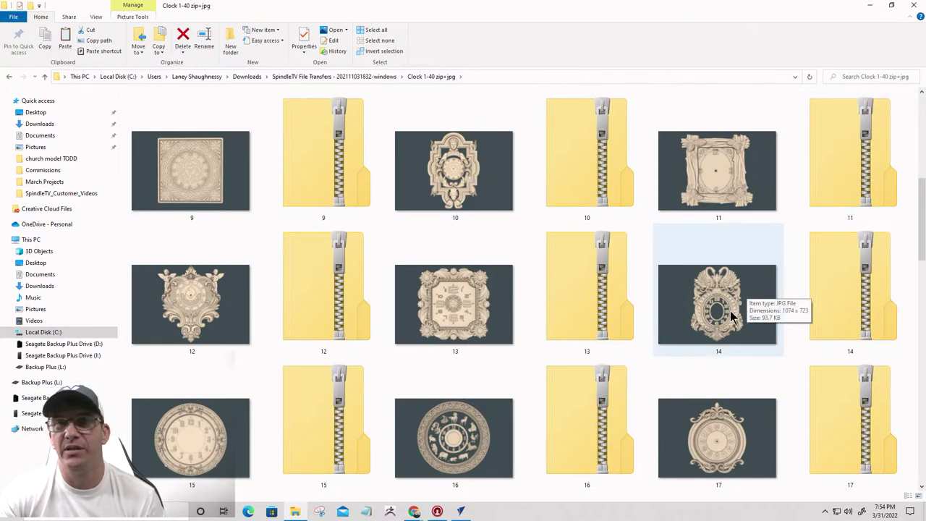
scroll(731, 315, "down", 8)
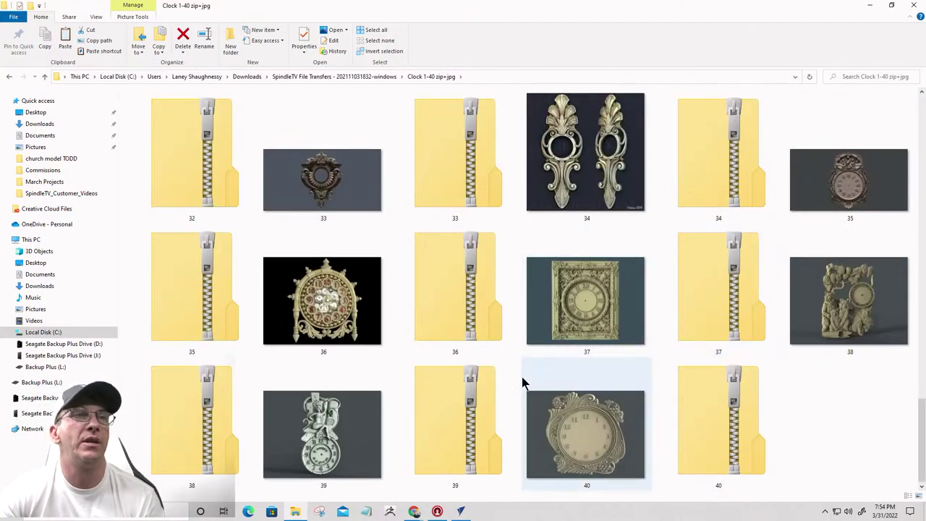
double_click(851, 316)
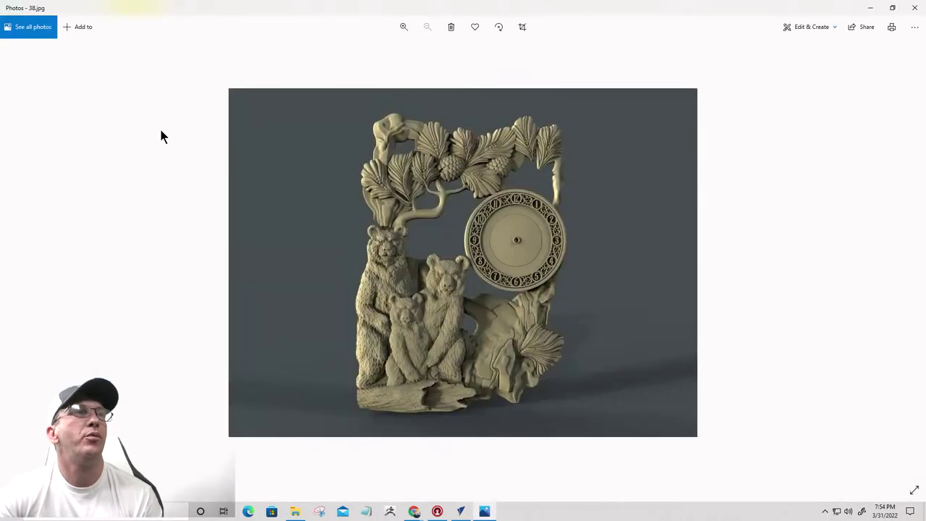
left_click(869, 9)
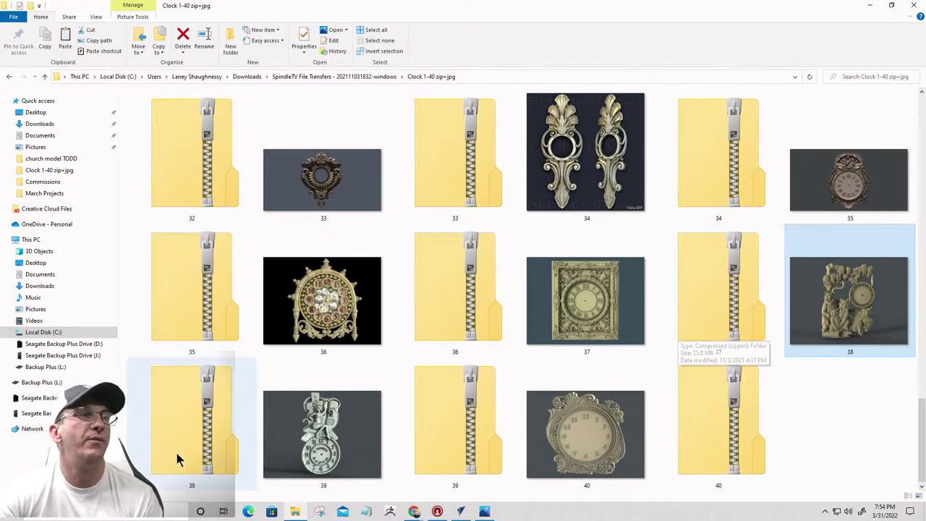
Step: Extract the zipped folder 38 into the suggested destination inside the Clock 1-40 zip+jpg folder
right_click(197, 424)
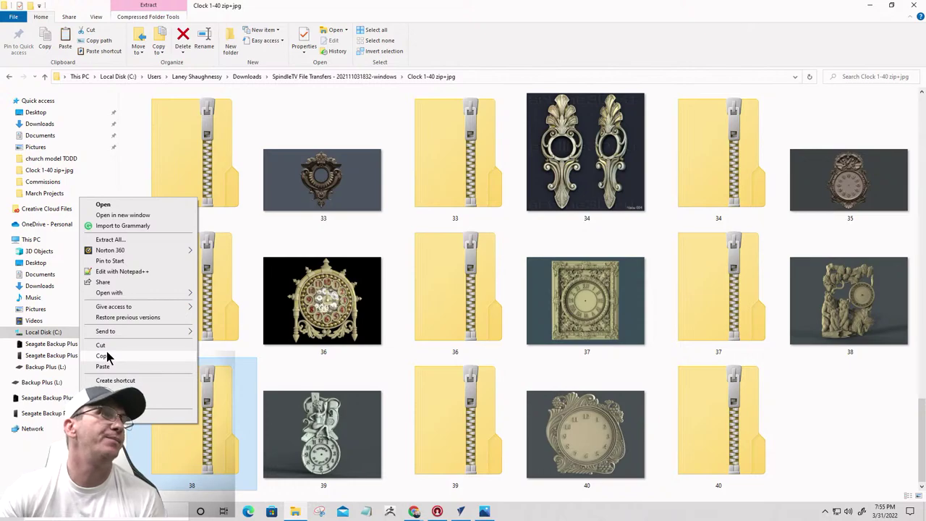
mouse_move(118, 332)
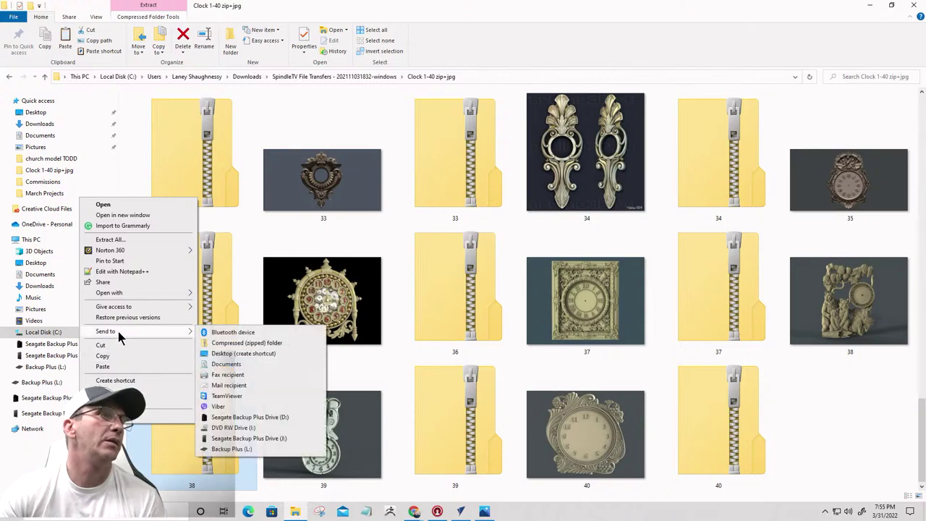
left_click(115, 240)
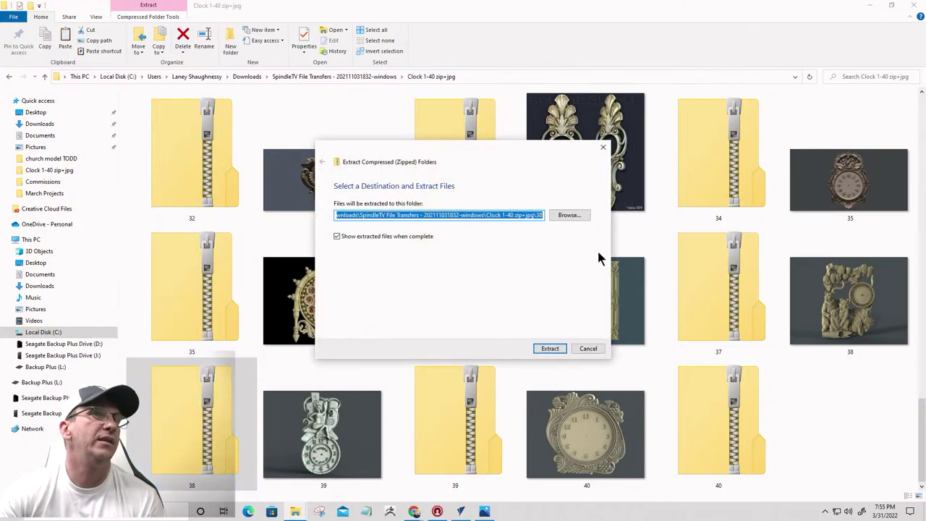
left_click(543, 350)
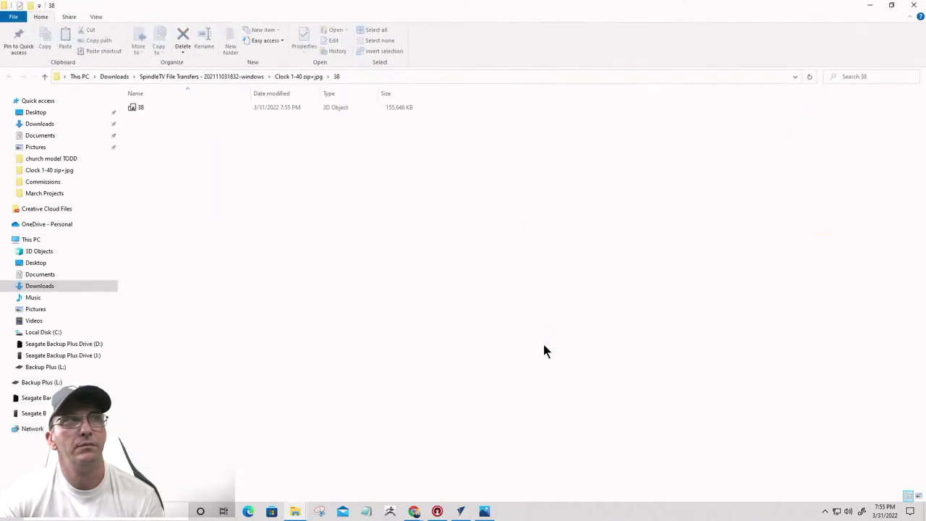
Step: Reopen the extracted folder 38 from Clock 1-40 zip+jpg and copy its full folder path
right_click(163, 111)
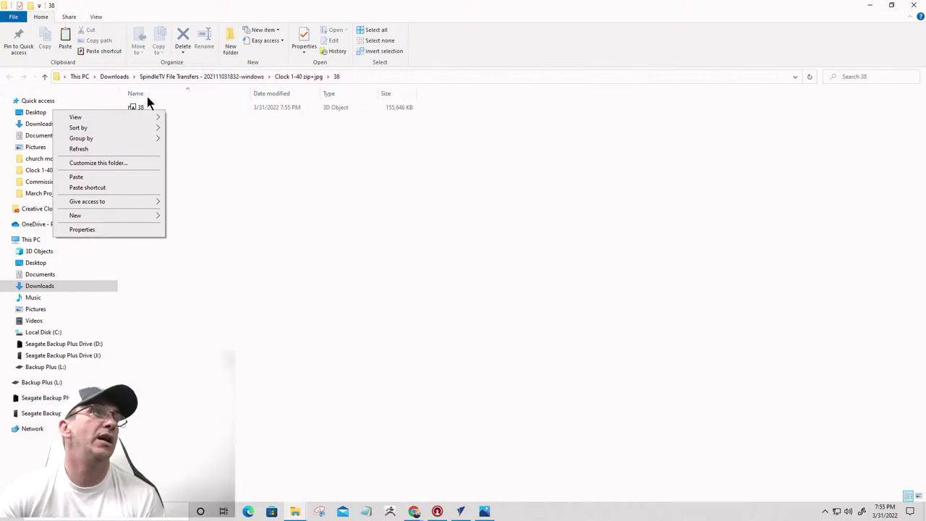
left_click(140, 108)
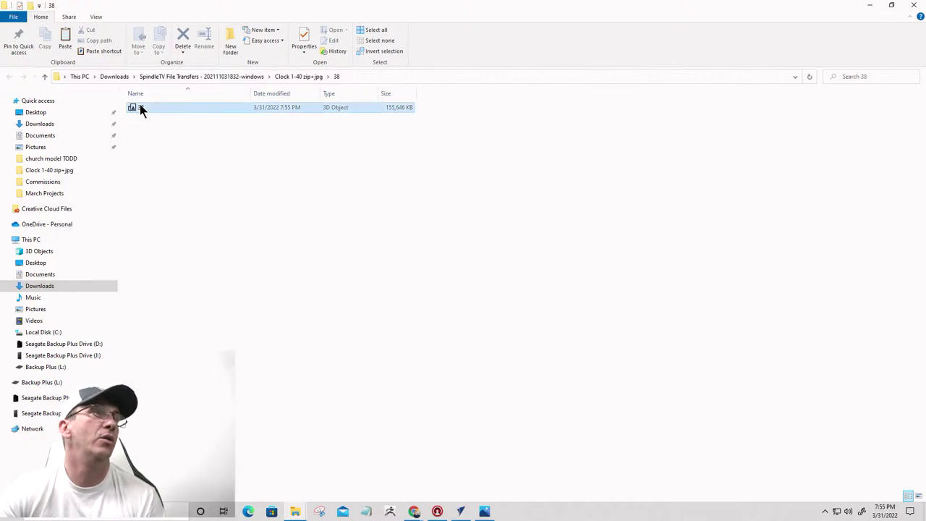
left_click(179, 77)
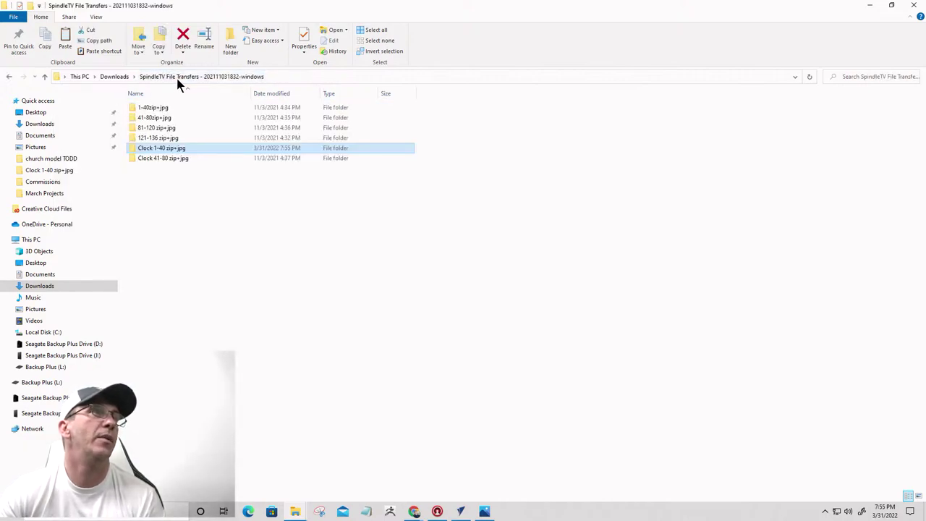
double_click(145, 148)
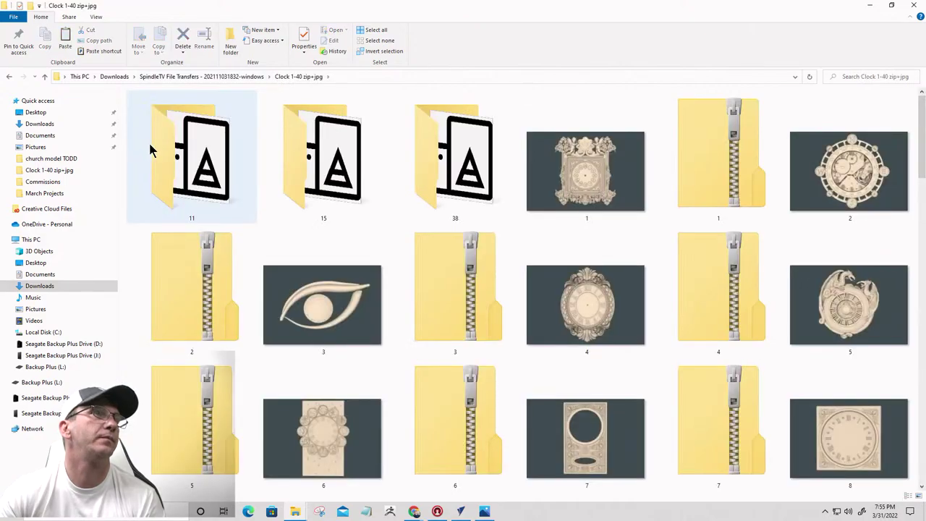
double_click(445, 165)
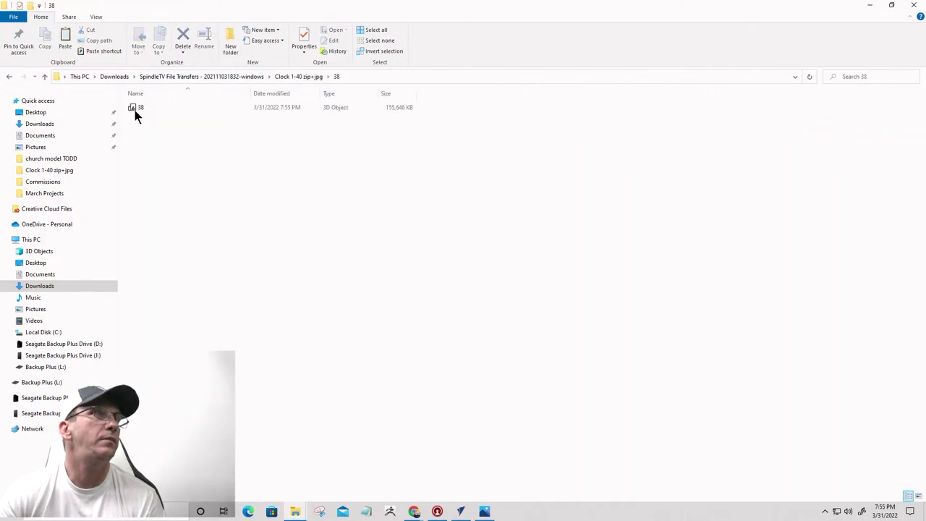
left_click(353, 77)
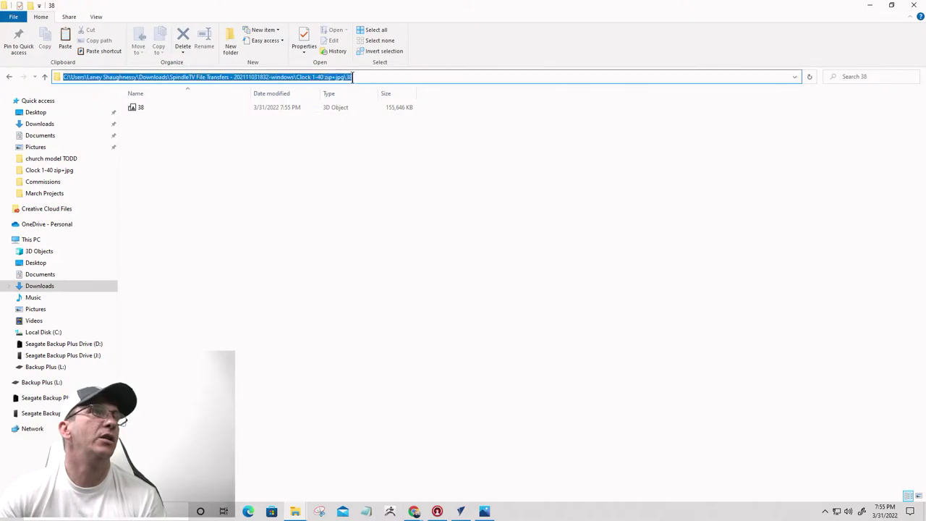
right_click(368, 77)
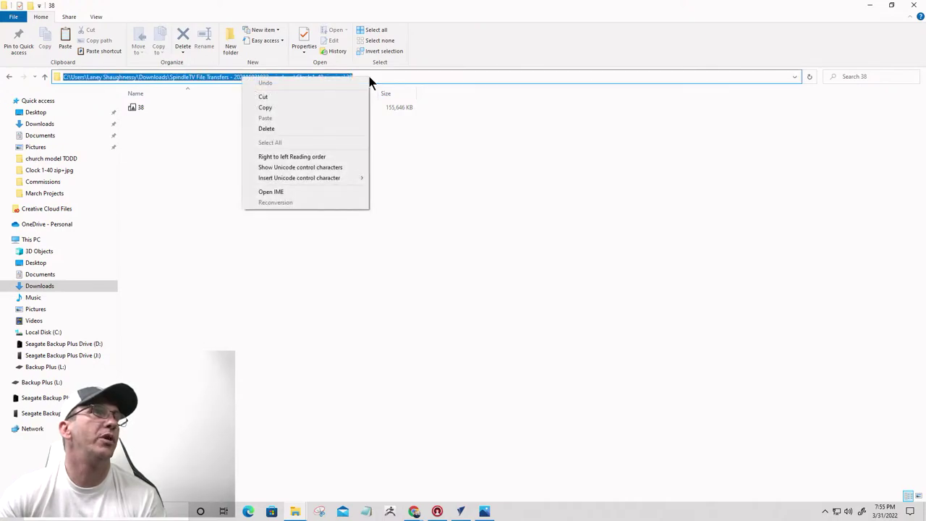
left_click(265, 109)
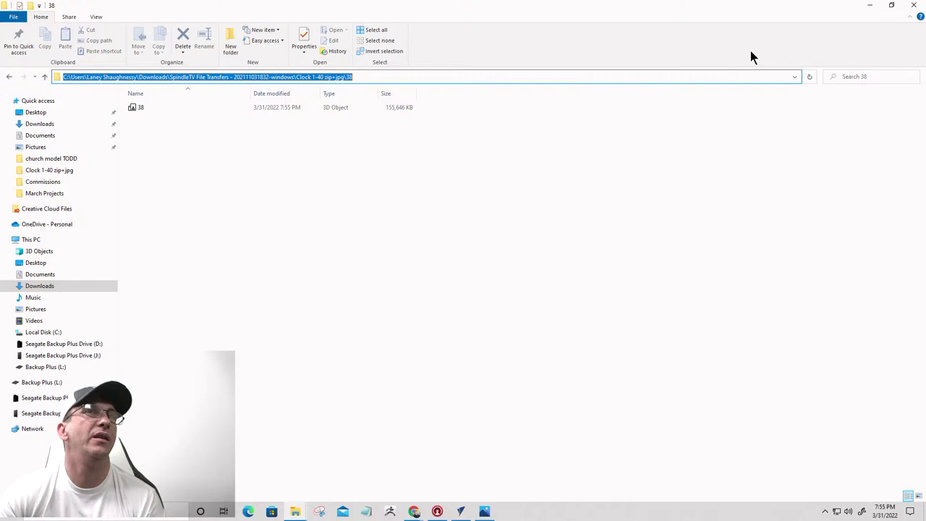
Step: Switch to VCarve Pro and try to import 3D model 38, using the copied path to reach its folder
left_click(871, 5)
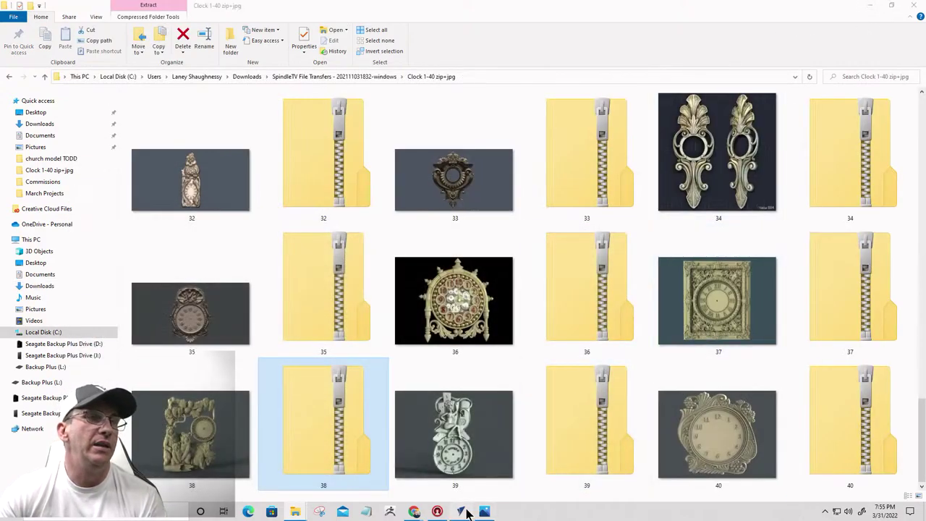
left_click(461, 511)
left_click(26, 56)
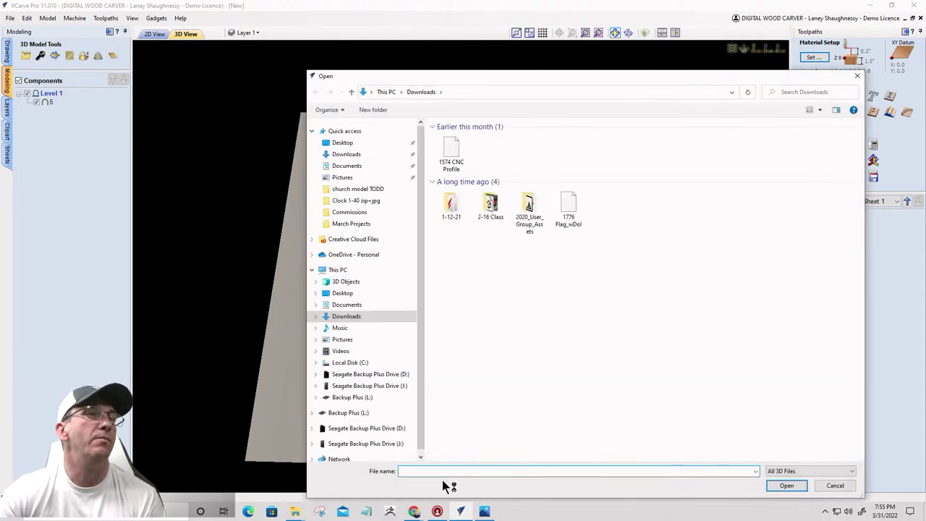
left_click(490, 94)
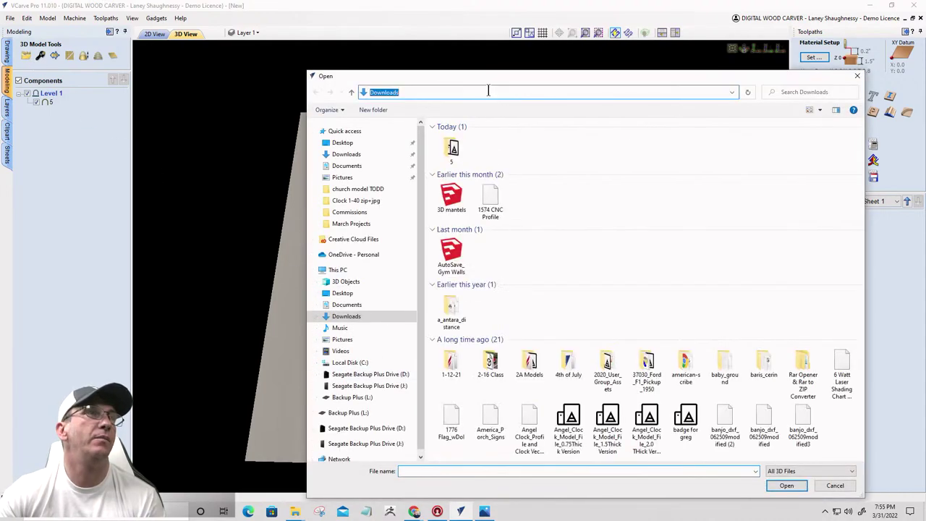
right_click(490, 93)
left_click(400, 132)
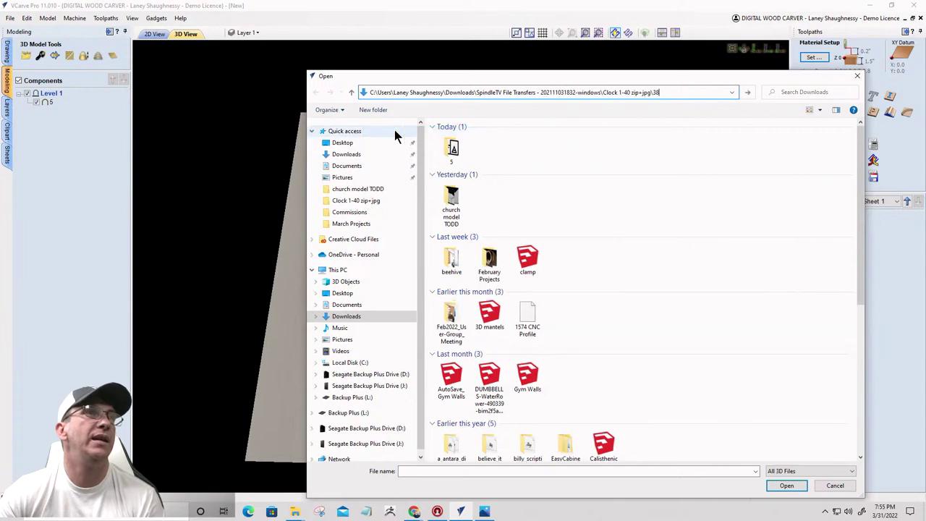
key("Return")
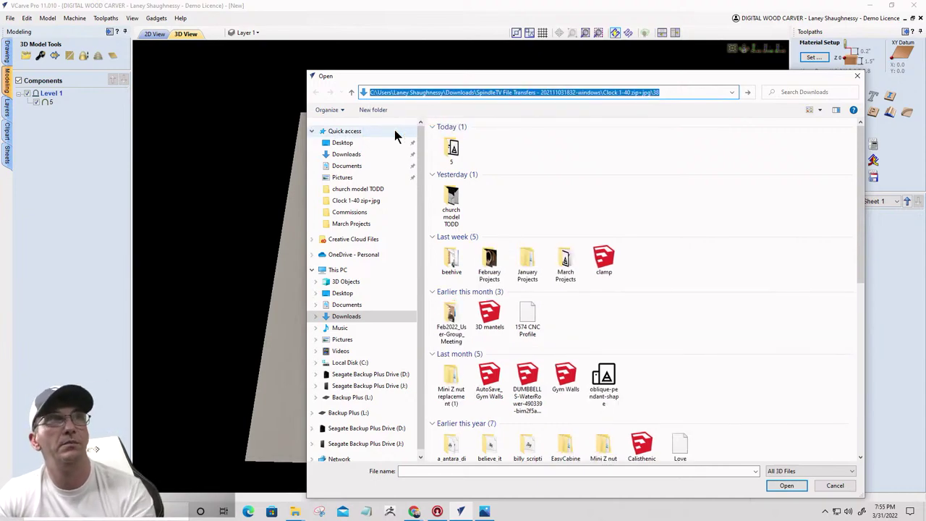
left_click(447, 138)
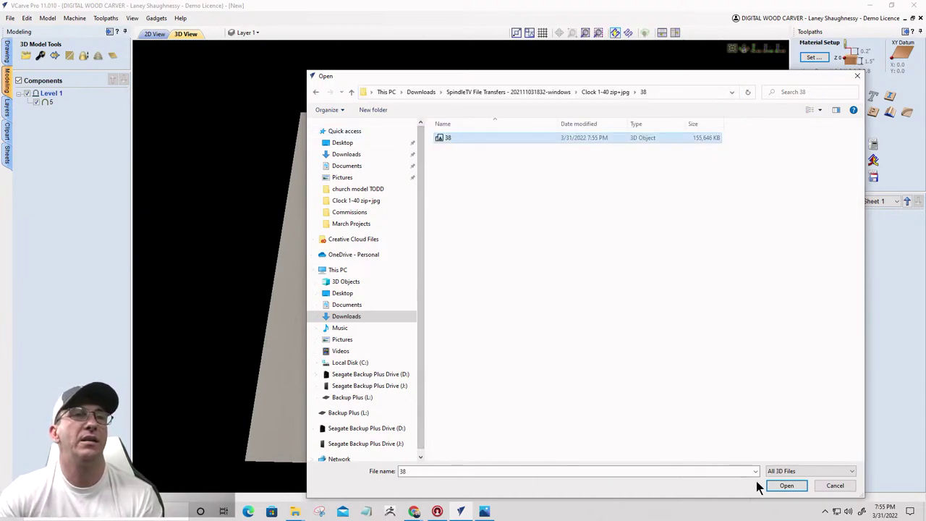
left_click(786, 485)
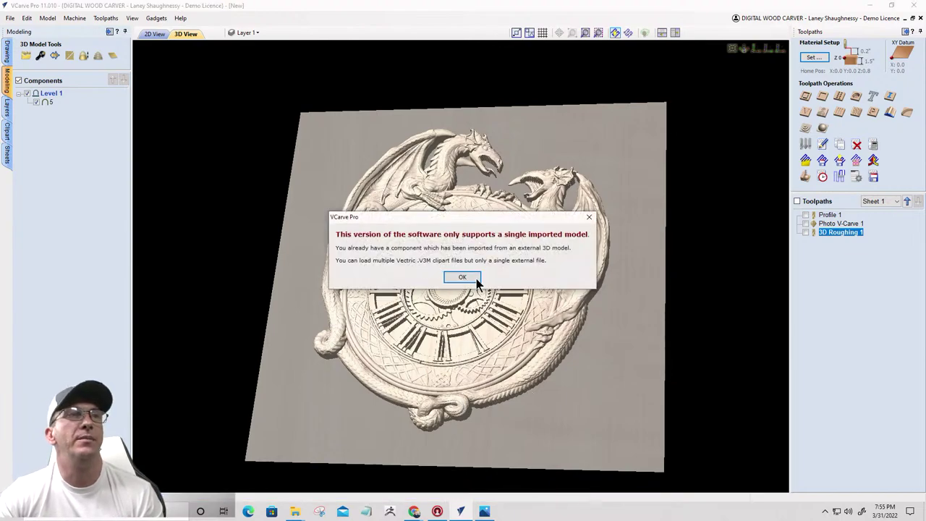
Step: Dismiss the import warning and examine the dragon clock's carved details up close in the 3D view
left_click(460, 279)
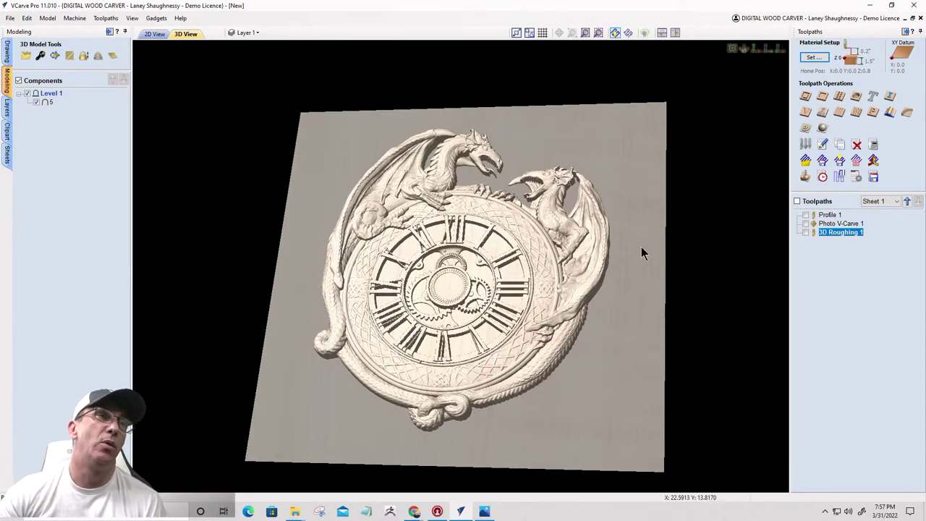
left_click_drag(562, 327, 577, 324)
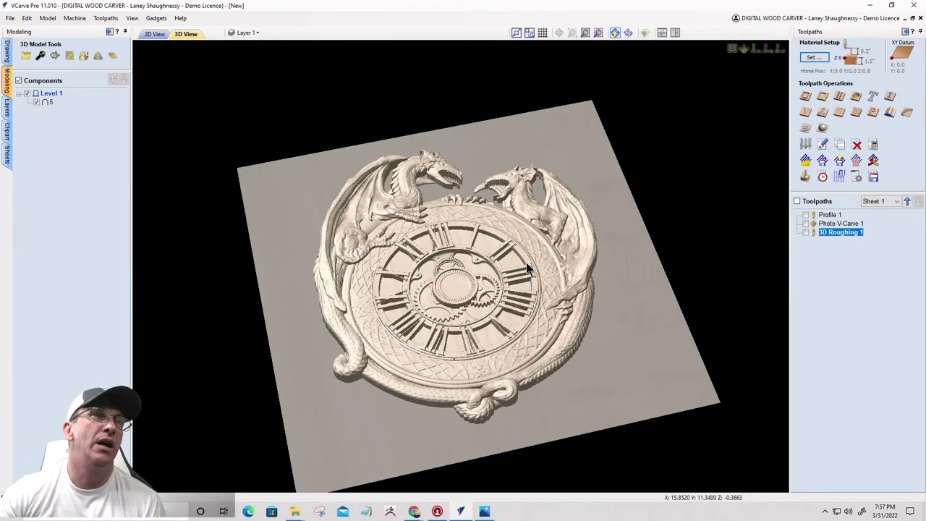
scroll(527, 262, "up", 3)
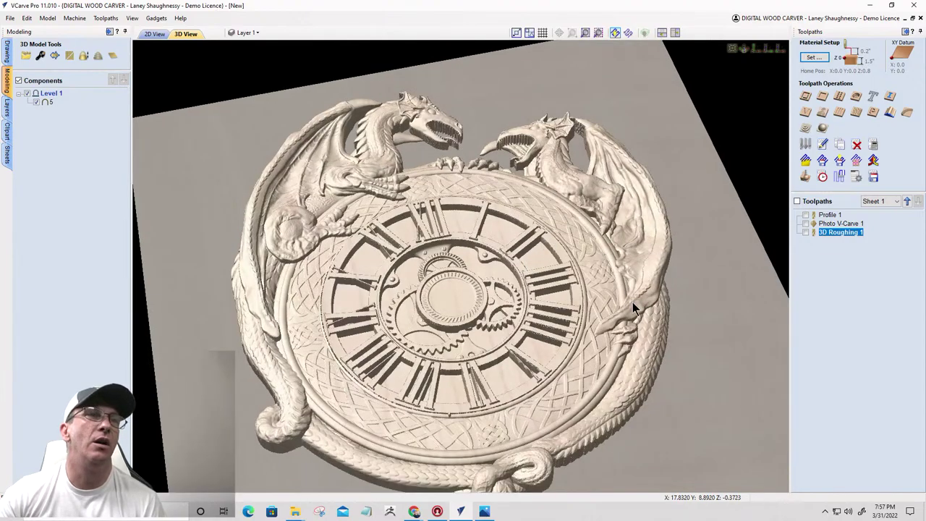
left_click_drag(535, 356, 685, 217)
scroll(598, 396, "up", 3)
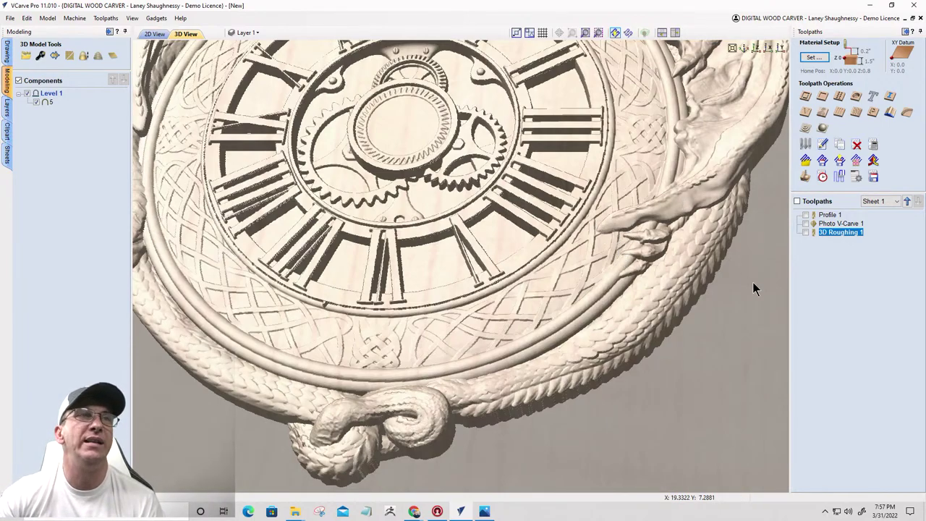
scroll(753, 282, "down", 3)
left_click_drag(612, 264, 578, 301)
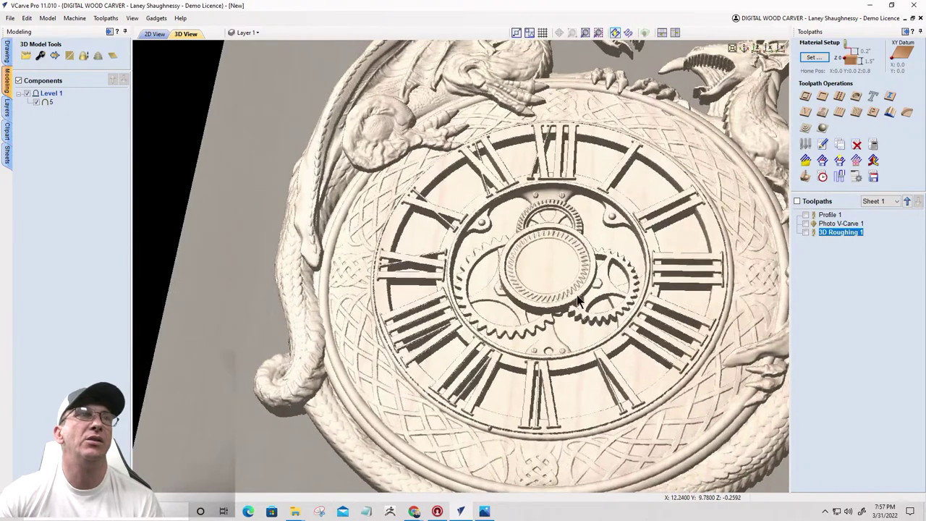
scroll(578, 301, "down", 4)
scroll(451, 251, "up", 5)
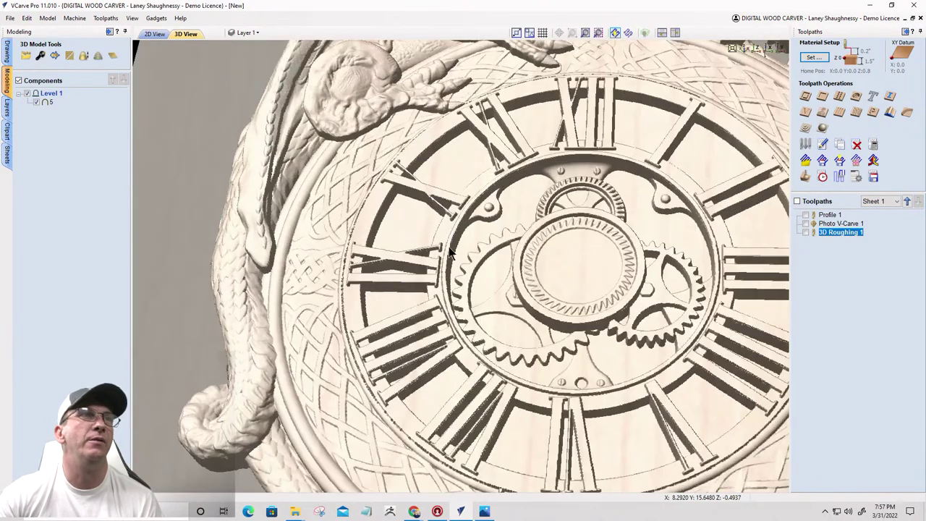
left_click_drag(450, 251, 429, 176)
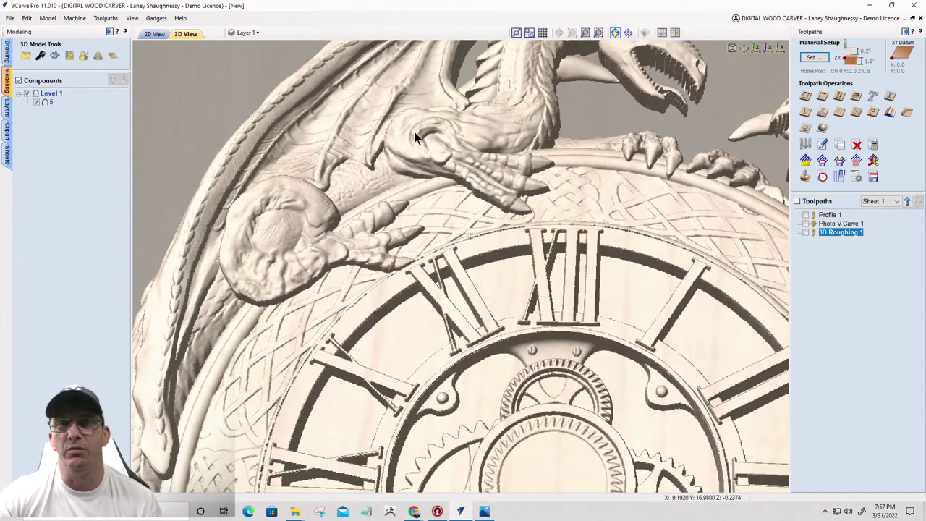
left_click_drag(419, 138, 520, 128)
Step: Draw a circle about 12.6 inches in diameter around the dragon clock's face in the 2D view
left_click(154, 34)
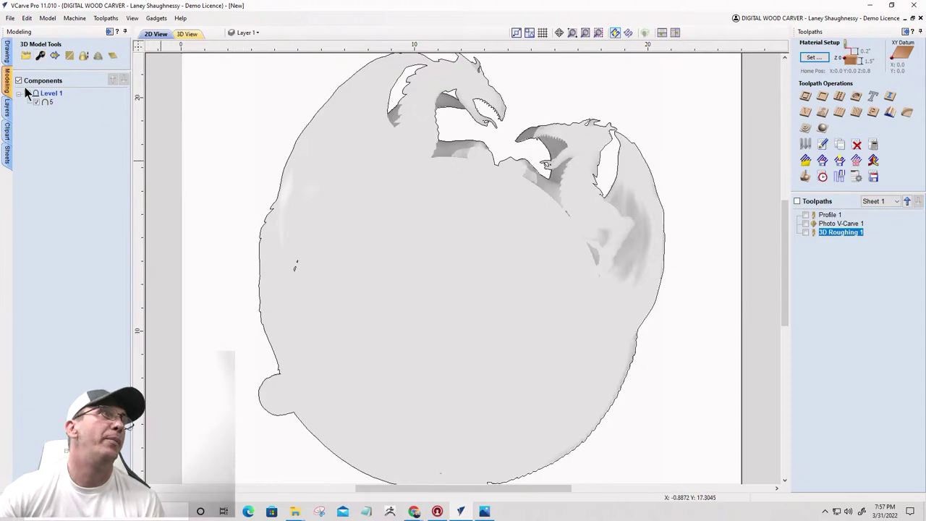
left_click(7, 52)
left_click(26, 98)
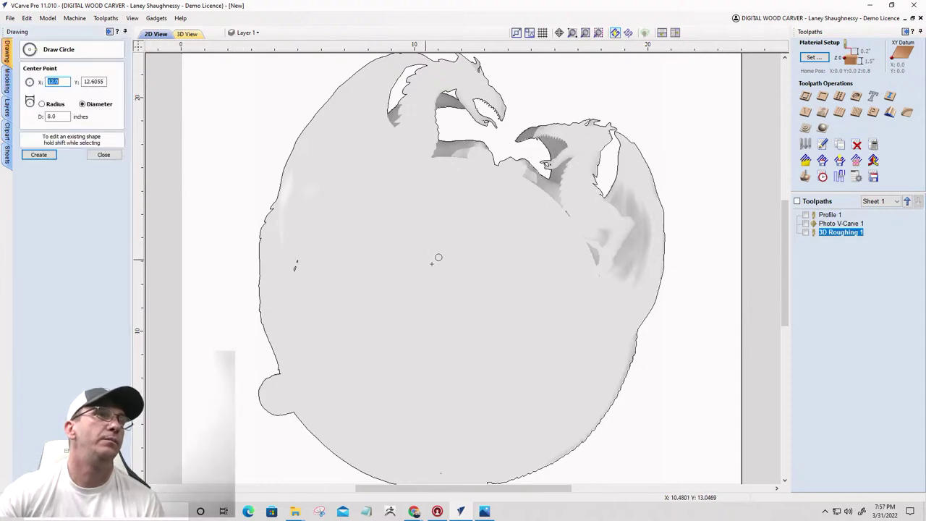
left_click(566, 409)
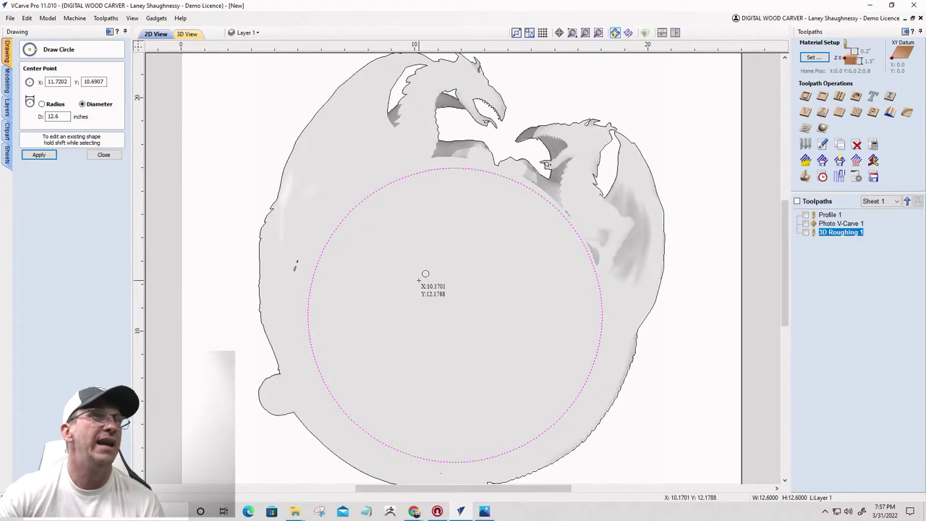
left_click(104, 154)
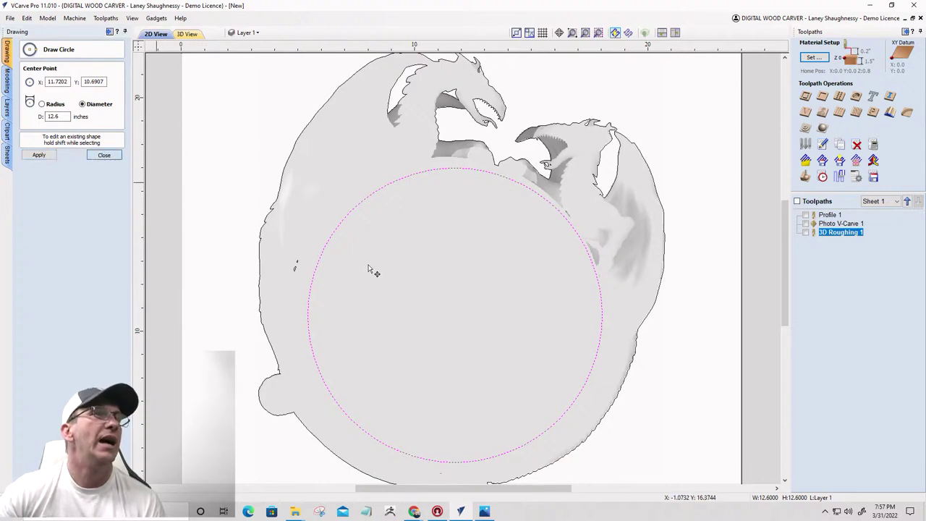
Step: Select the dragon clock component and set its fading of non-selected bitmap to 0 %
left_click(478, 251)
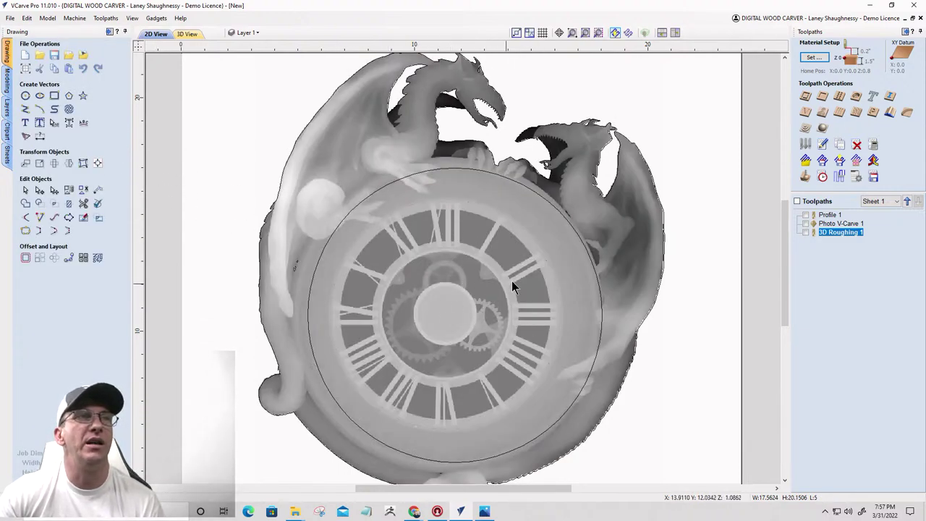
scroll(514, 288, "down", 3)
scroll(462, 296, "up", 2)
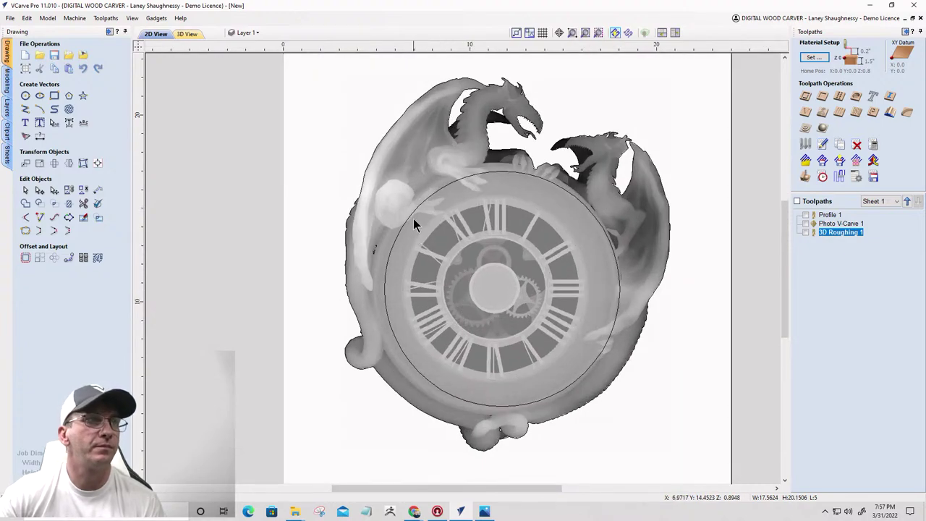
right_click(433, 241)
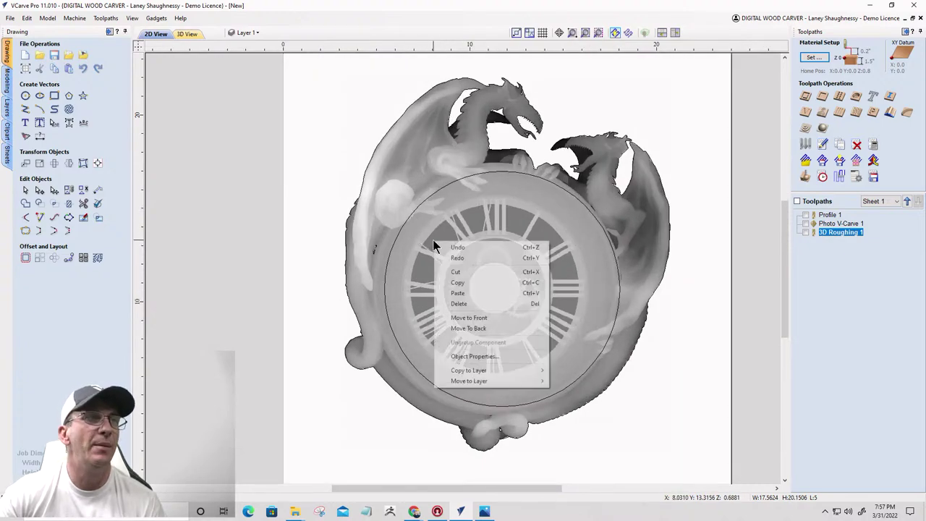
left_click(467, 356)
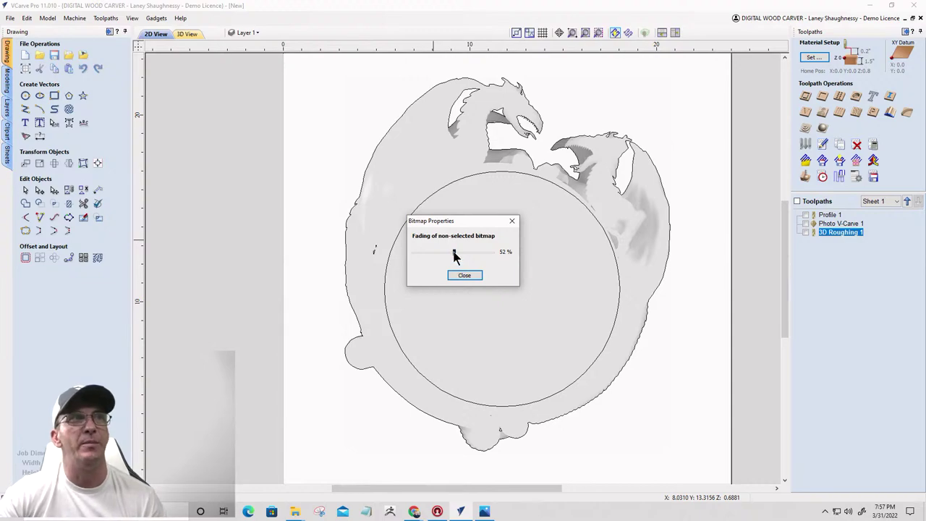
left_click_drag(454, 252, 387, 253)
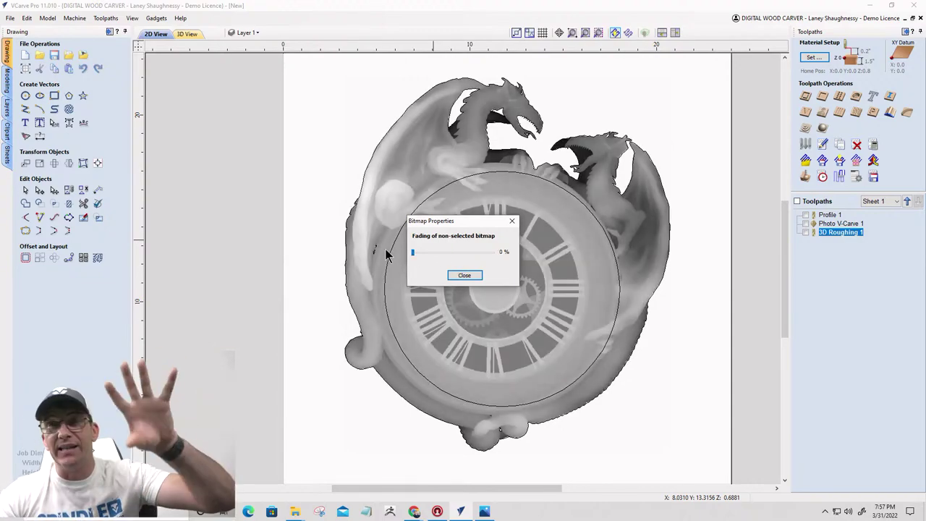
left_click(464, 275)
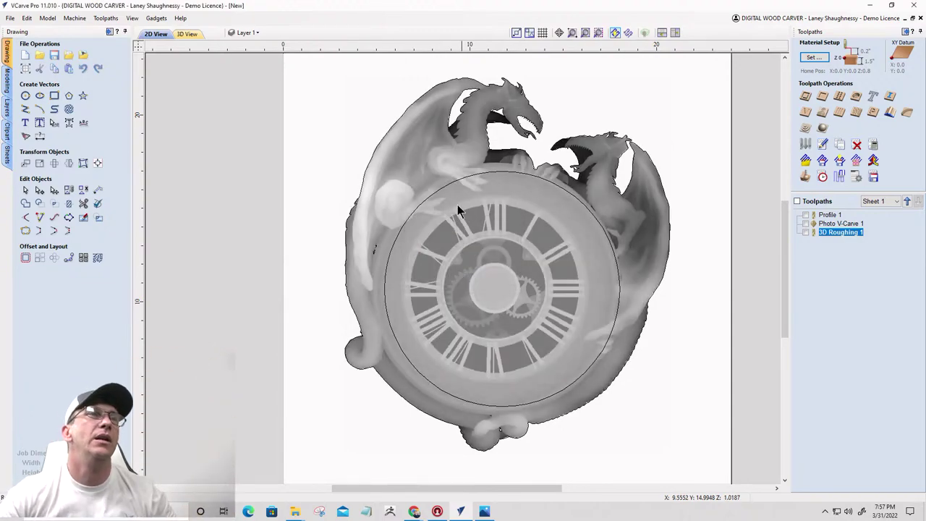
Step: Shrink the circle to about 10.04 inches in diameter and position it around the outer edge of the Roman numeral ring
left_click(449, 183)
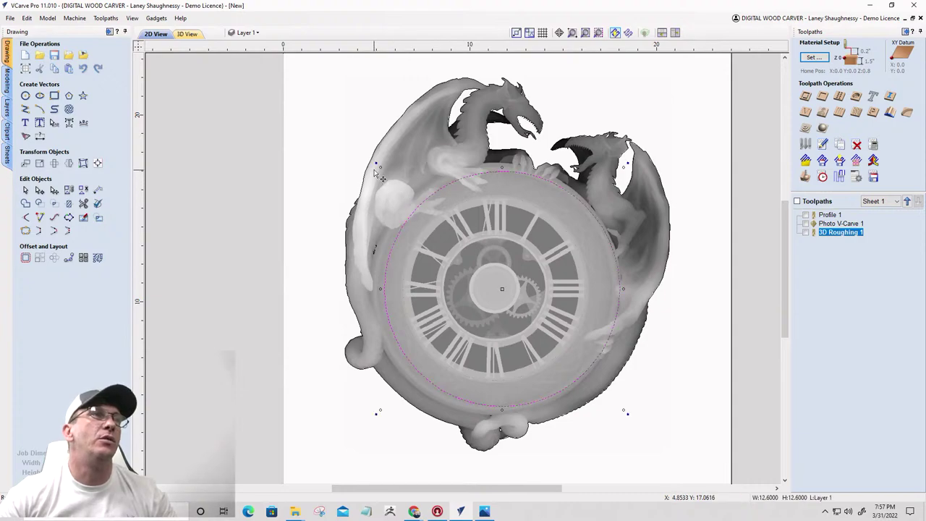
left_click_drag(389, 188, 395, 183)
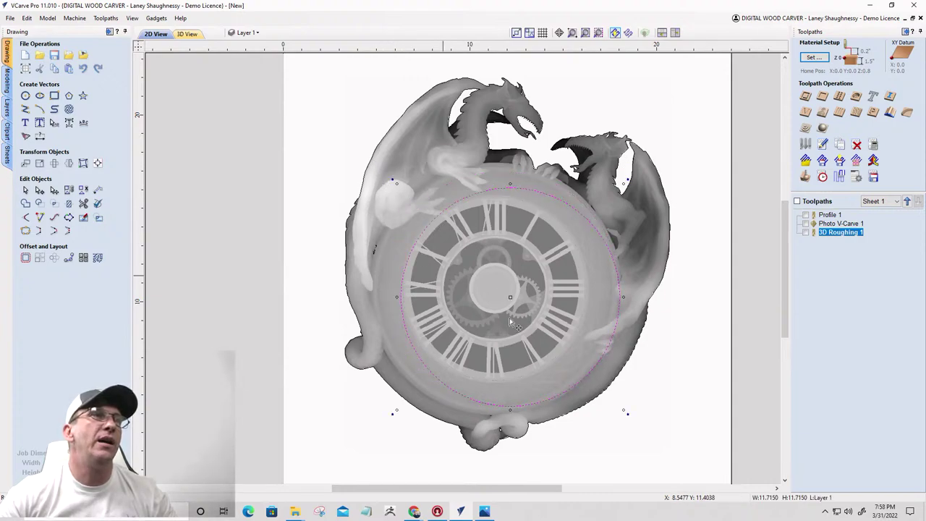
left_click(624, 412)
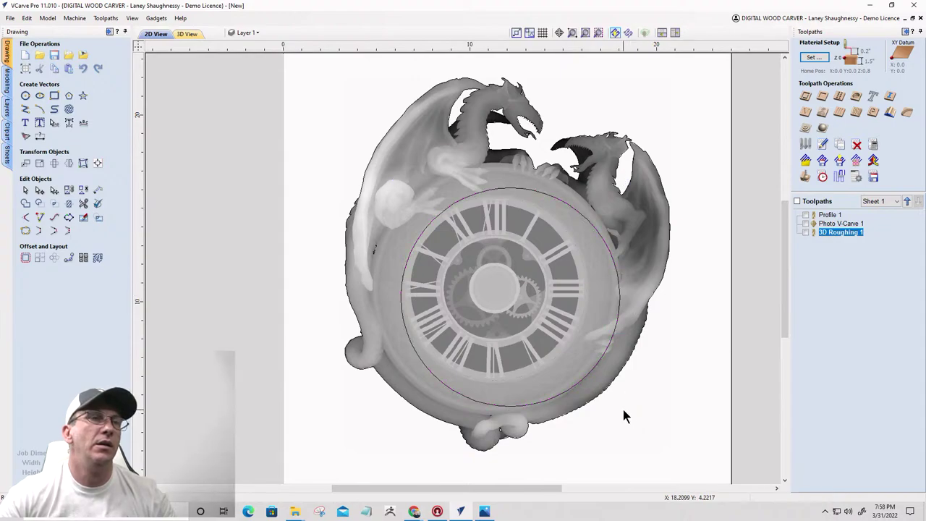
left_click(591, 370)
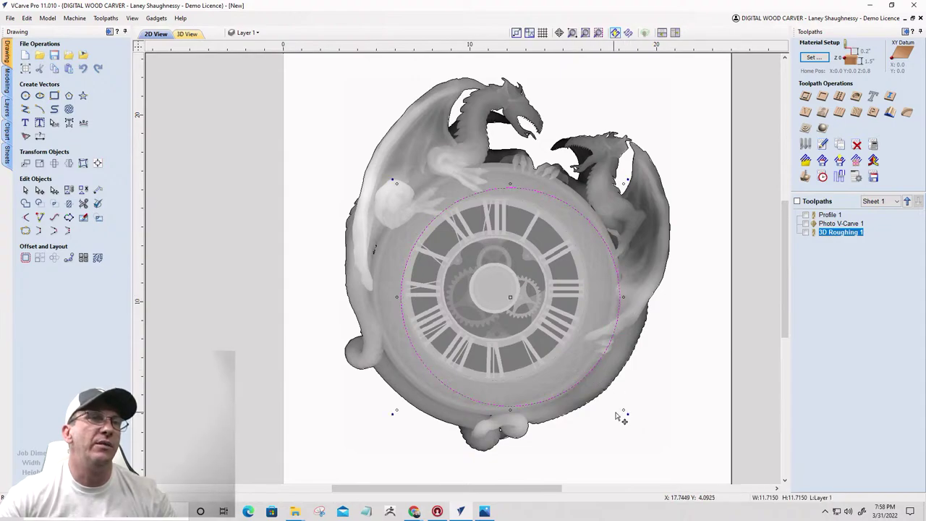
left_click_drag(624, 413, 591, 381)
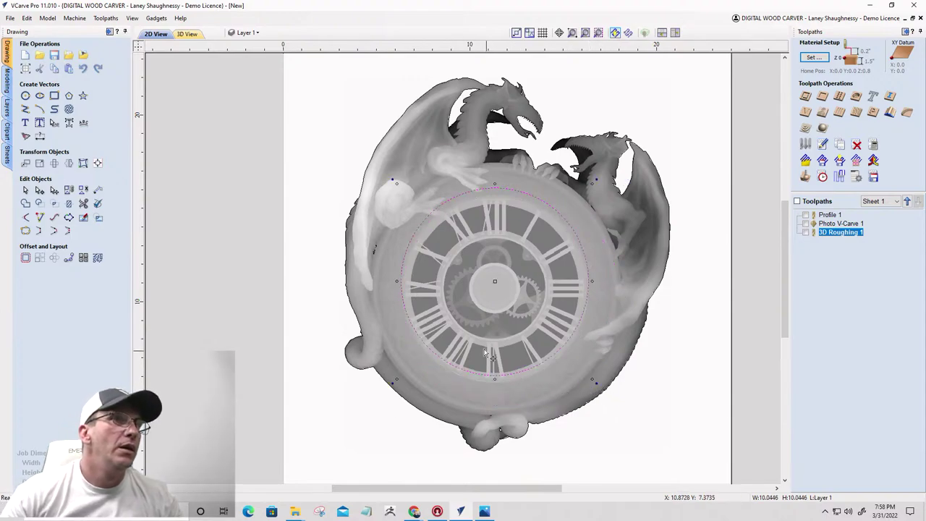
left_click_drag(495, 195, 496, 196)
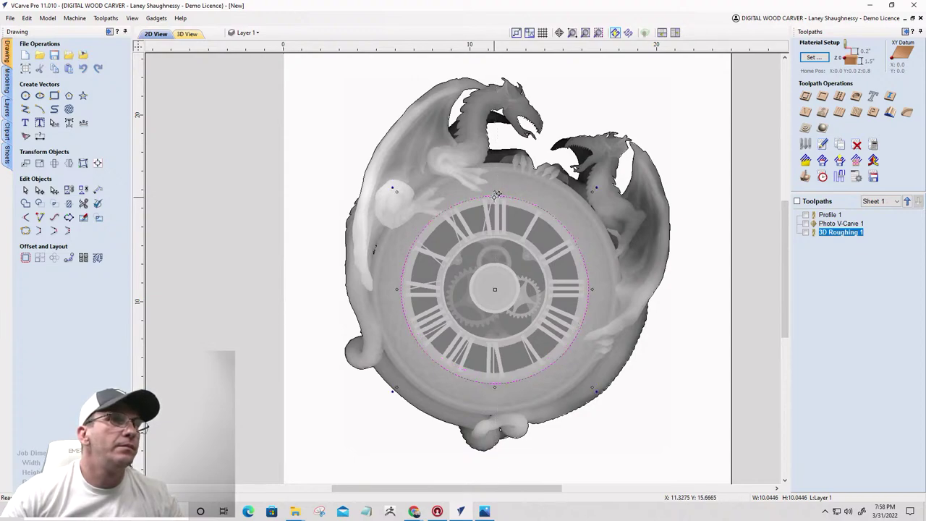
left_click(495, 194)
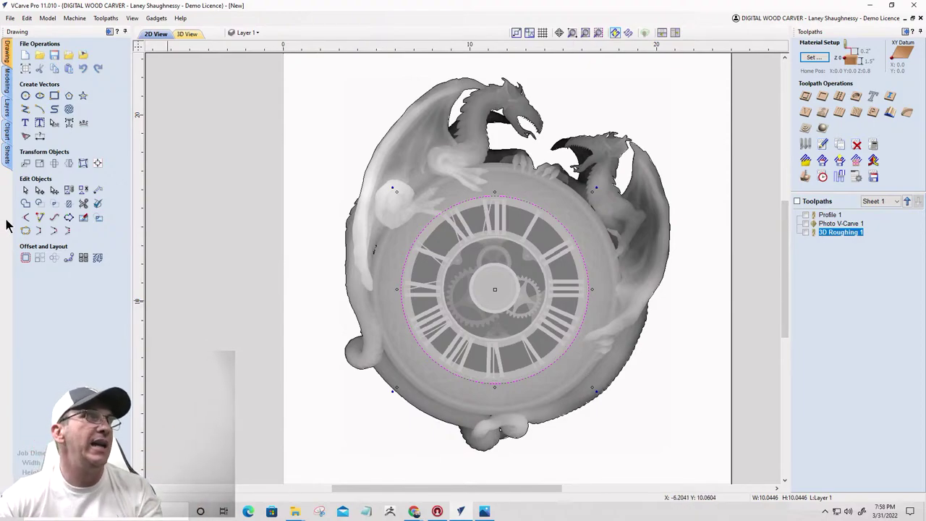
Step: Apply clipping to Level 1 using the selected circle and check the isolated clock dial in the 3D view
left_click(8, 82)
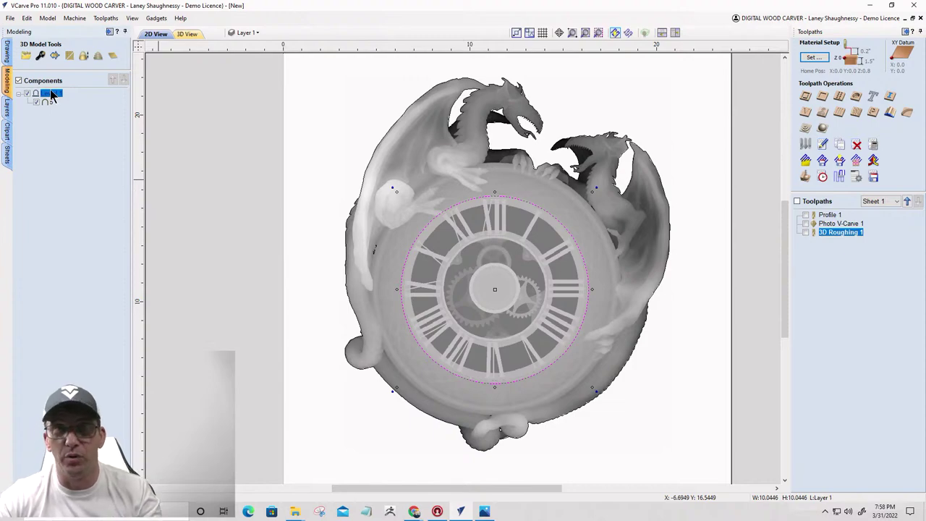
right_click(52, 94)
mouse_move(79, 146)
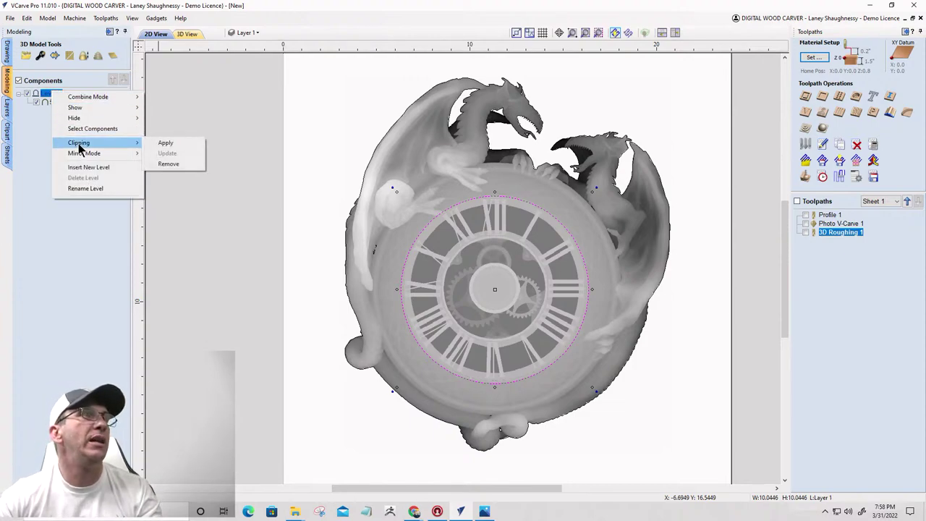
left_click(178, 145)
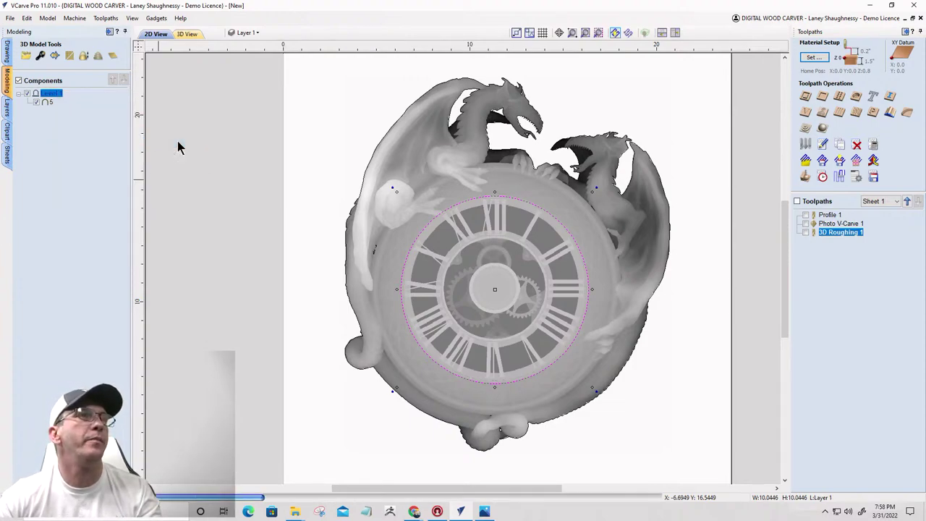
left_click(186, 34)
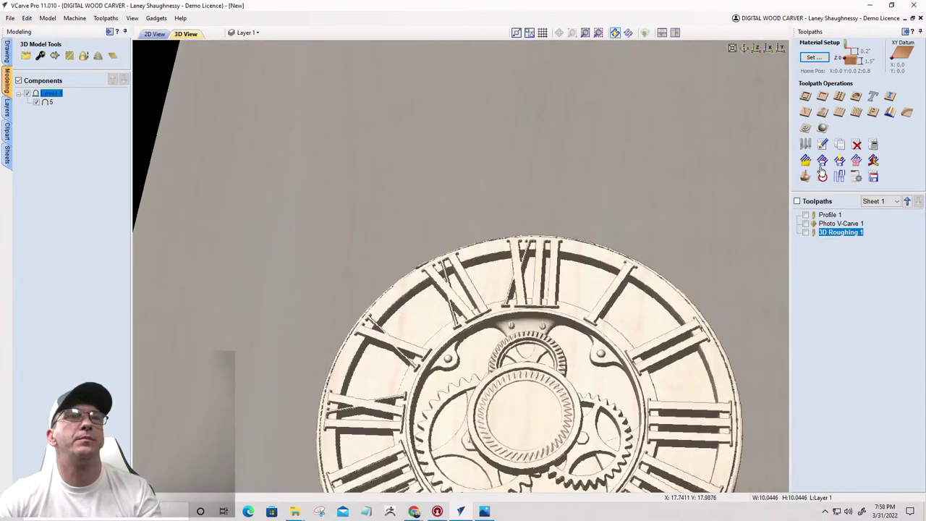
scroll(643, 189, "down", 3)
scroll(585, 285, "down", 2)
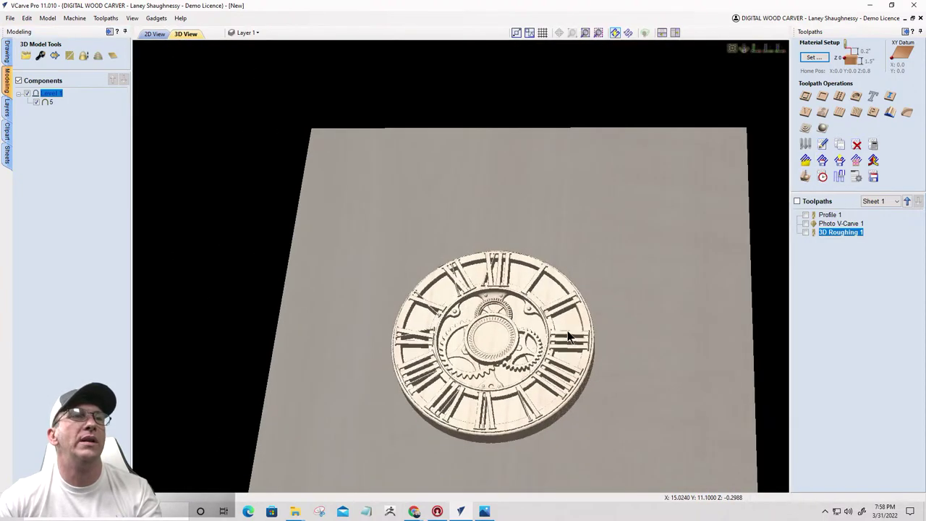
left_click_drag(567, 330, 459, 293)
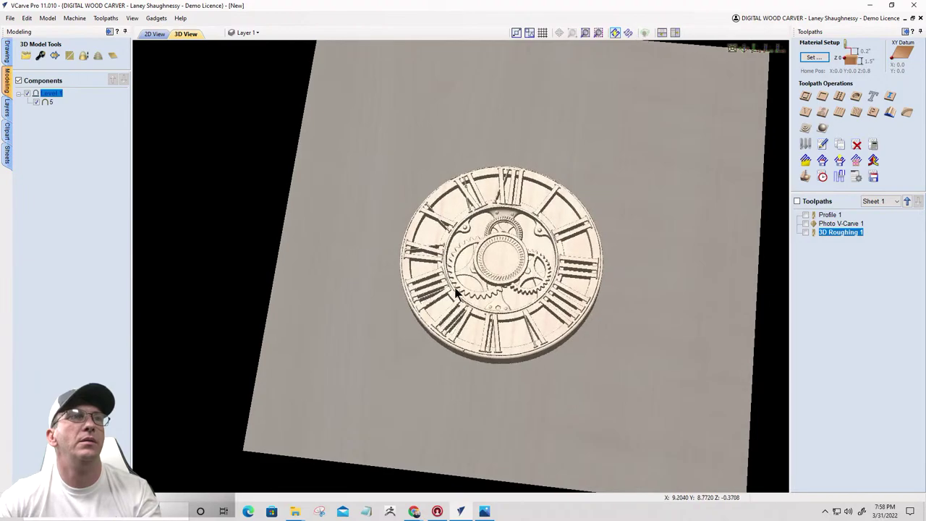
scroll(464, 258, "up", 2)
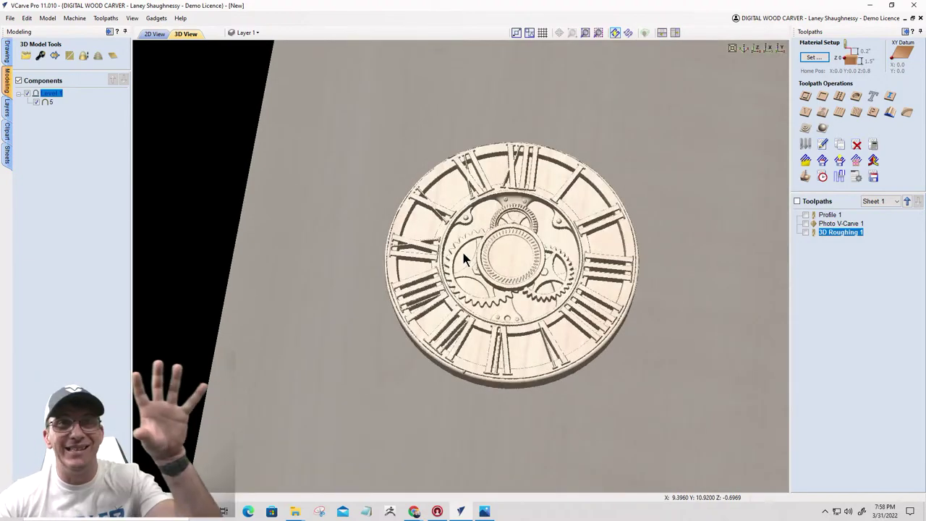
Step: Reset the toolpath preview and inspect the clipped clock dial from an oblique angle in 3D
left_click(806, 176)
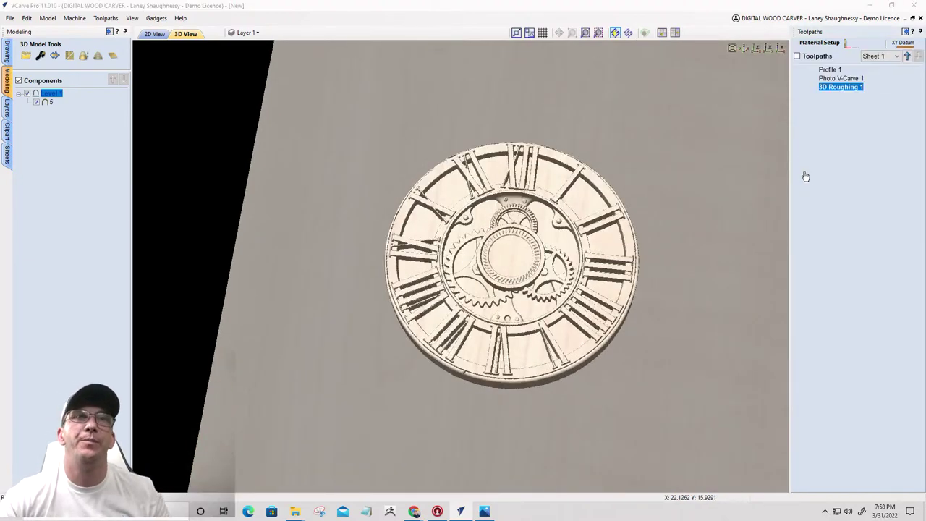
left_click(836, 230)
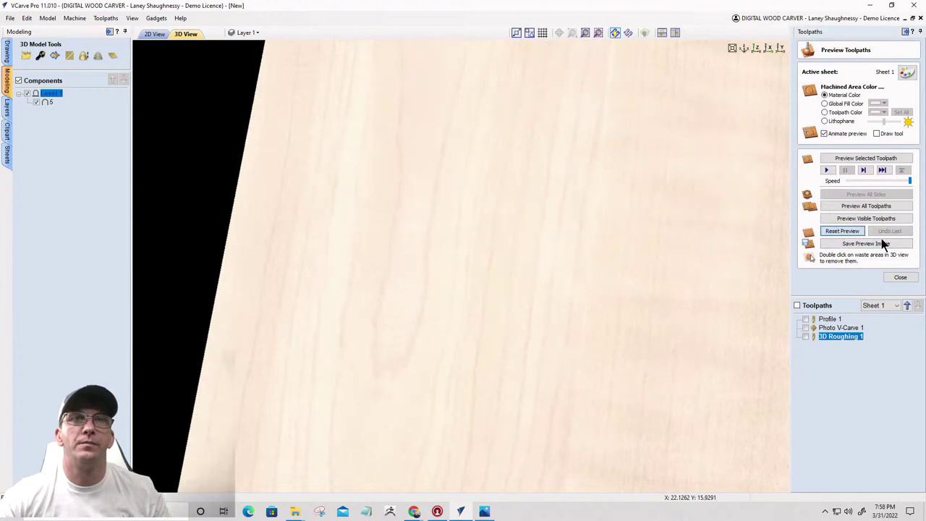
left_click(899, 279)
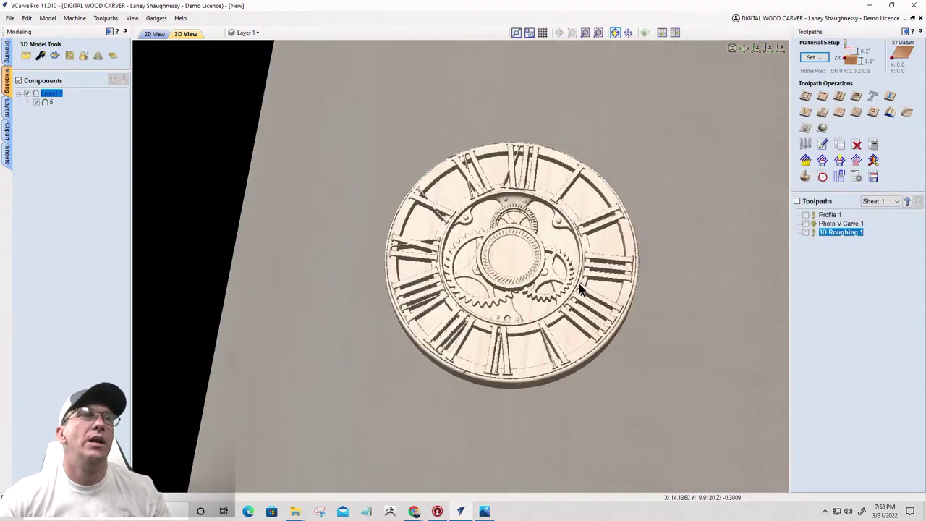
left_click_drag(505, 371, 382, 312)
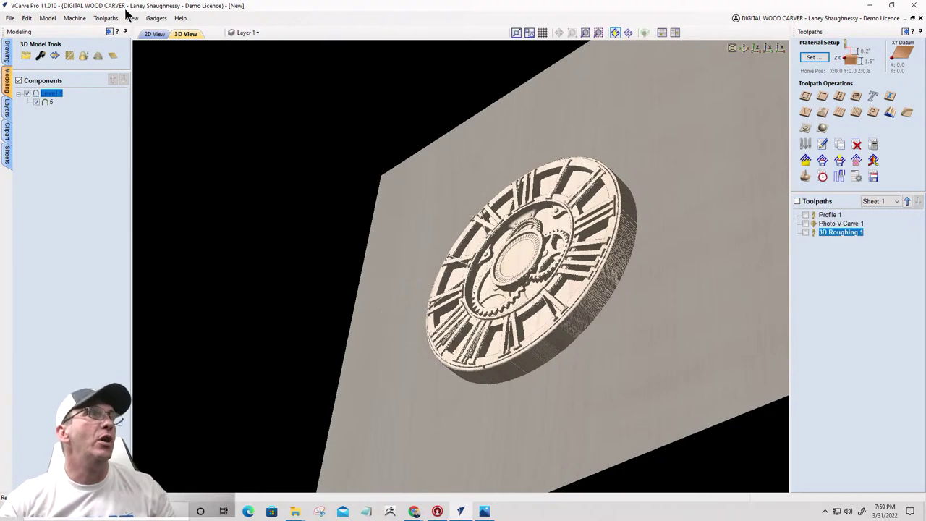
Step: Compare the clipped clock dial in the 2D and 3D views, inspecting its face from nearly straight above
left_click(156, 34)
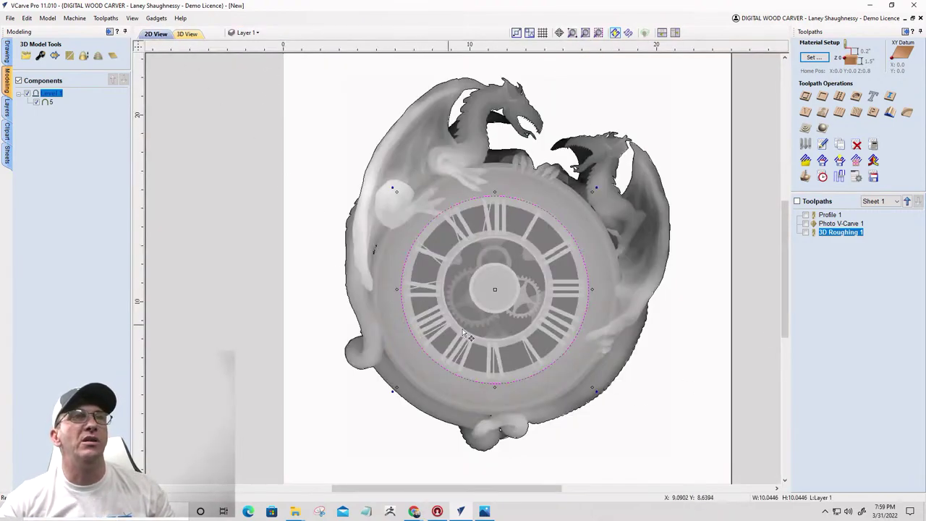
left_click(192, 34)
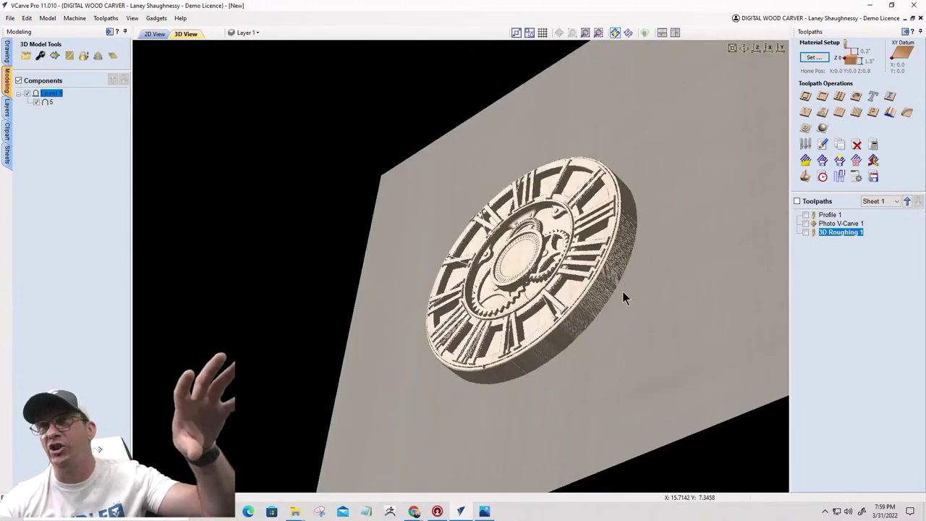
left_click_drag(622, 291, 687, 369)
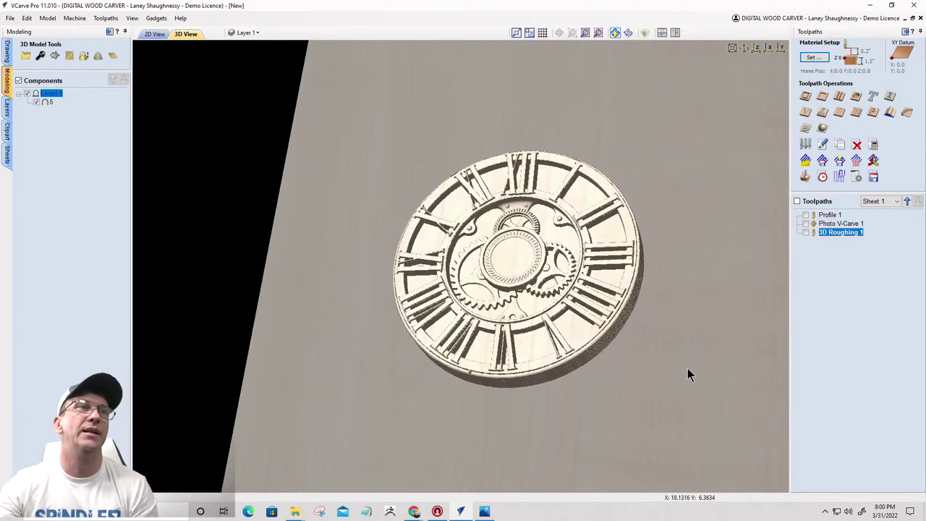
left_click_drag(569, 296, 565, 340)
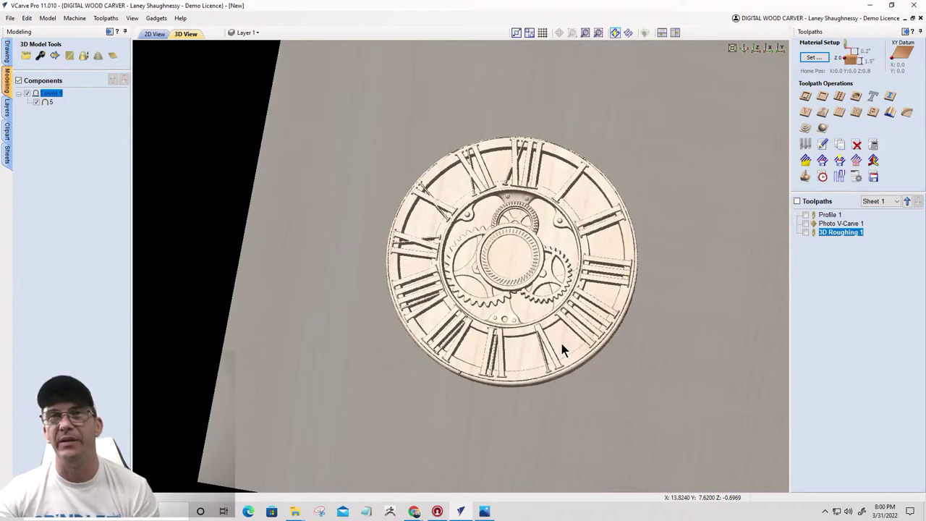
Step: Remove the clipping from Level 1 and inspect the full dragon clock model in 3D and 2D
right_click(42, 95)
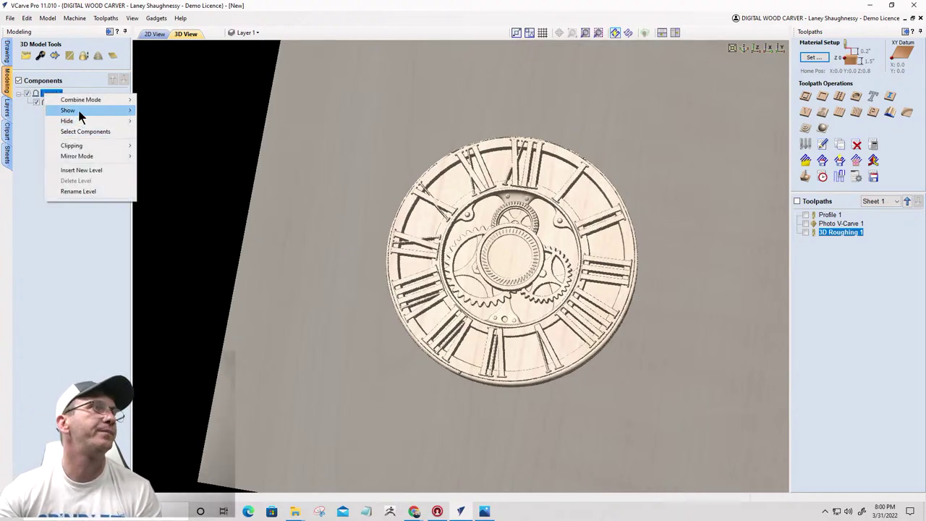
mouse_move(79, 116)
mouse_move(80, 146)
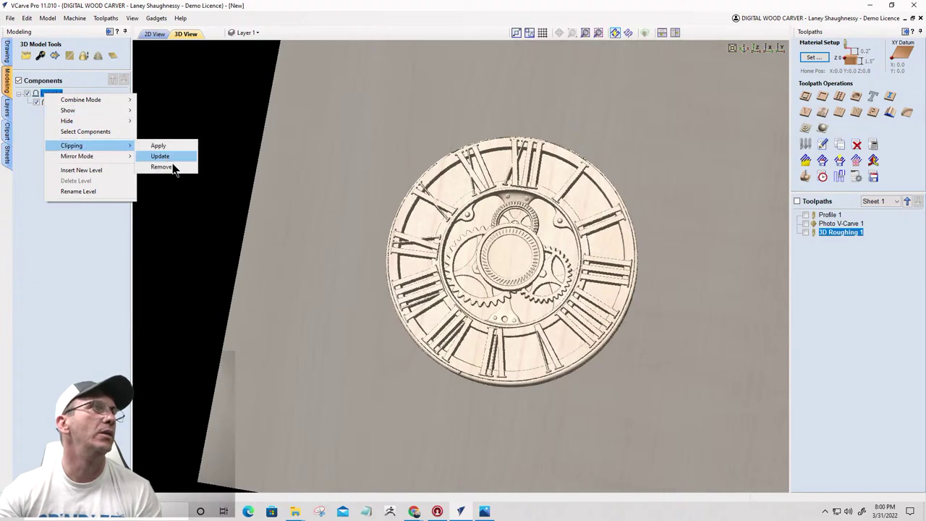
left_click(170, 167)
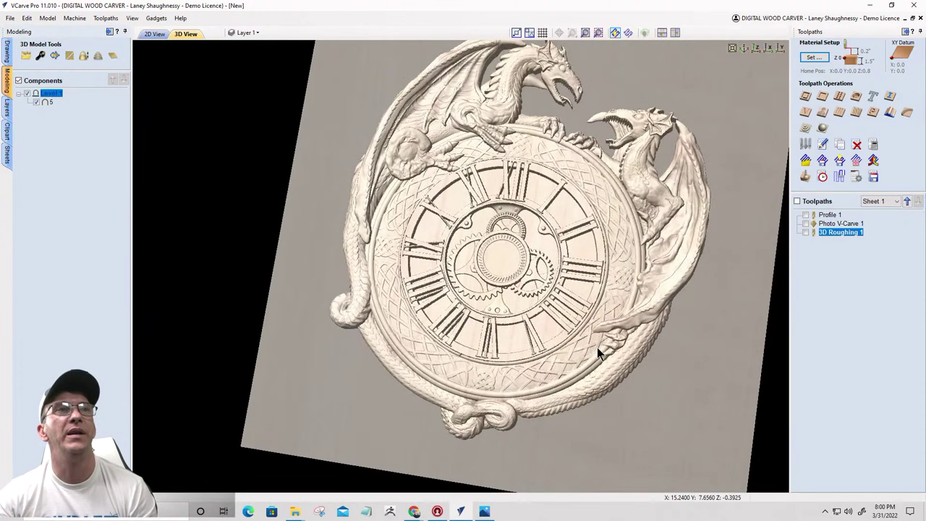
scroll(597, 347, "down", 3)
left_click_drag(549, 351, 628, 305)
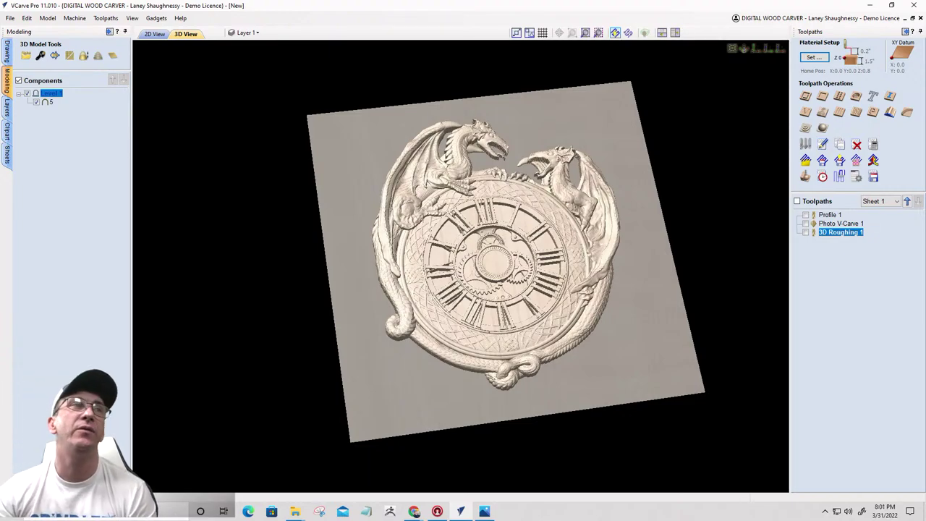
left_click(154, 35)
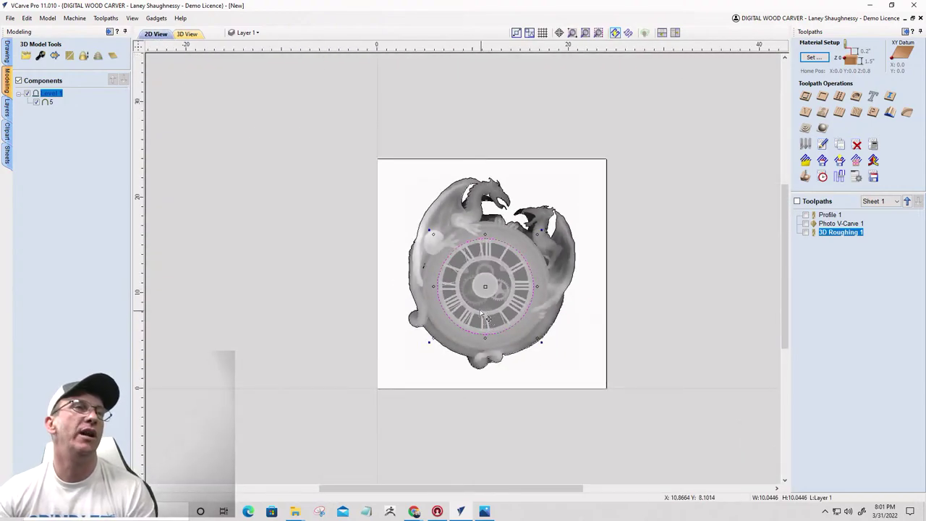
Step: Open another VCarve Pro window and create a new single-sided job 10 inches wide, 10 inches high and 1.5 inches thick
left_click(460, 512)
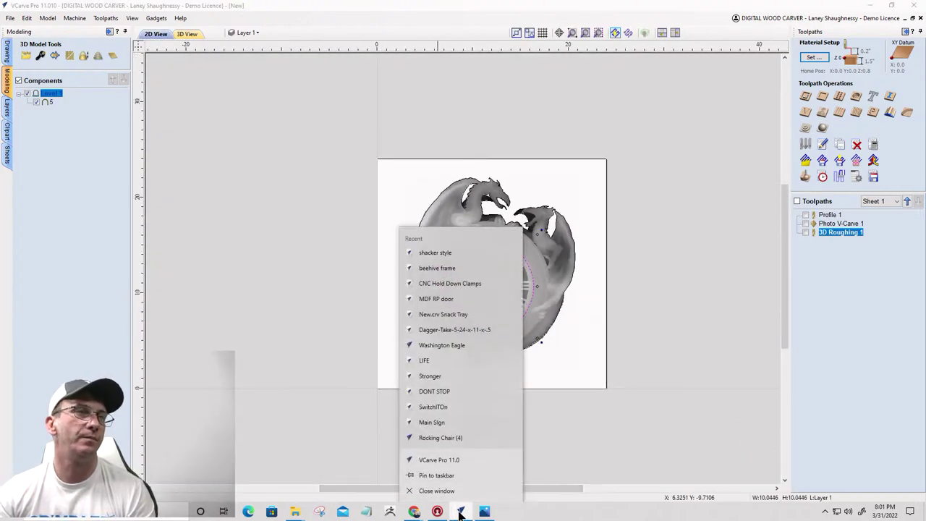
left_click(446, 460)
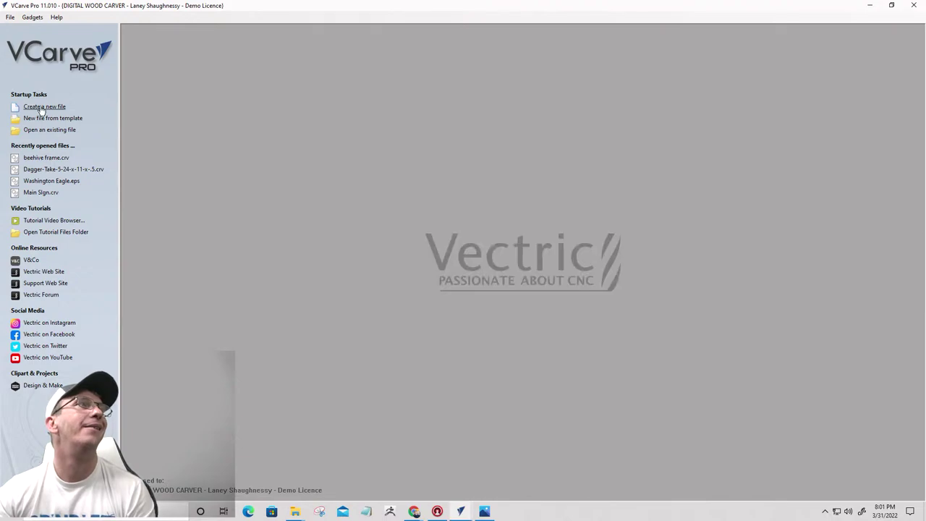
left_click(44, 106)
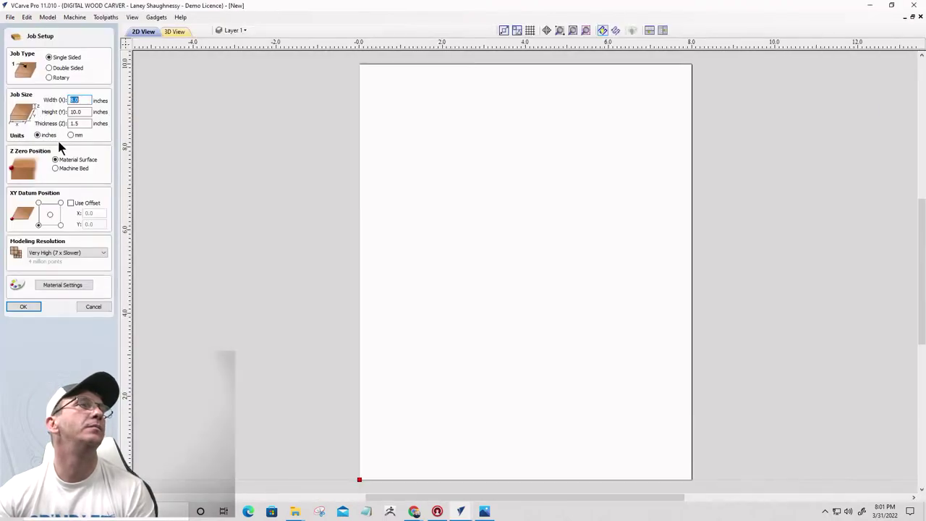
type("10")
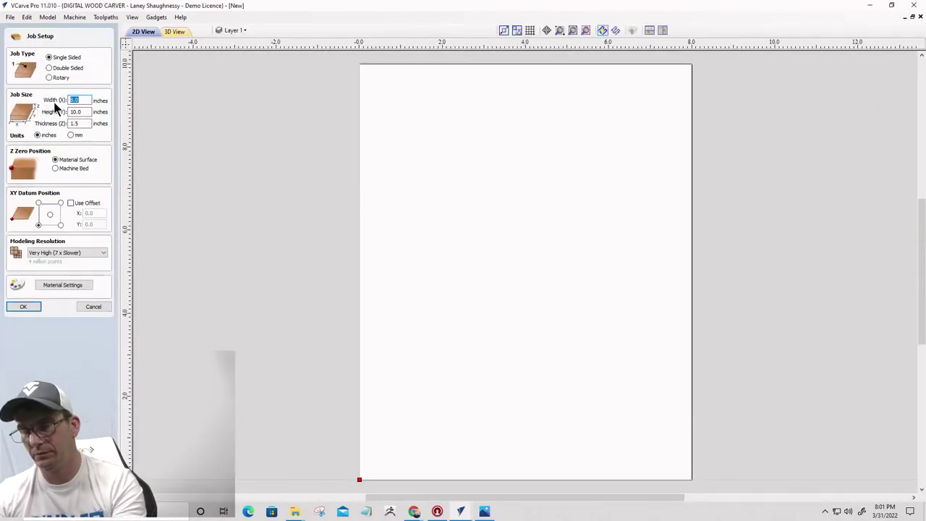
left_click(23, 309)
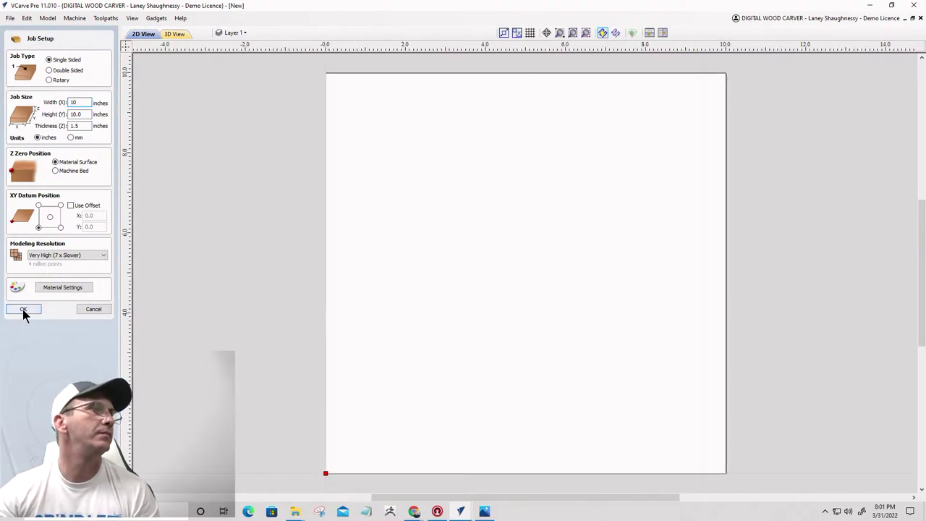
left_click(156, 19)
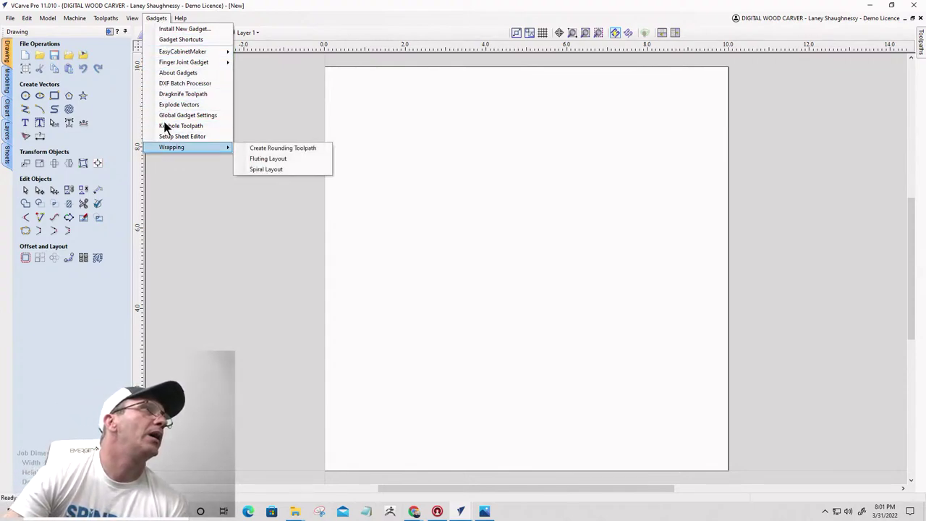
left_click(173, 32)
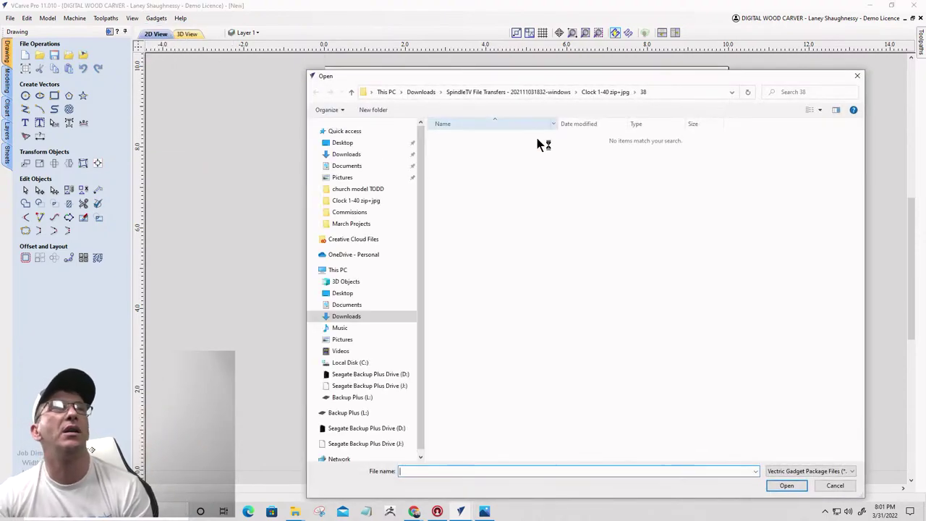
left_click(836, 486)
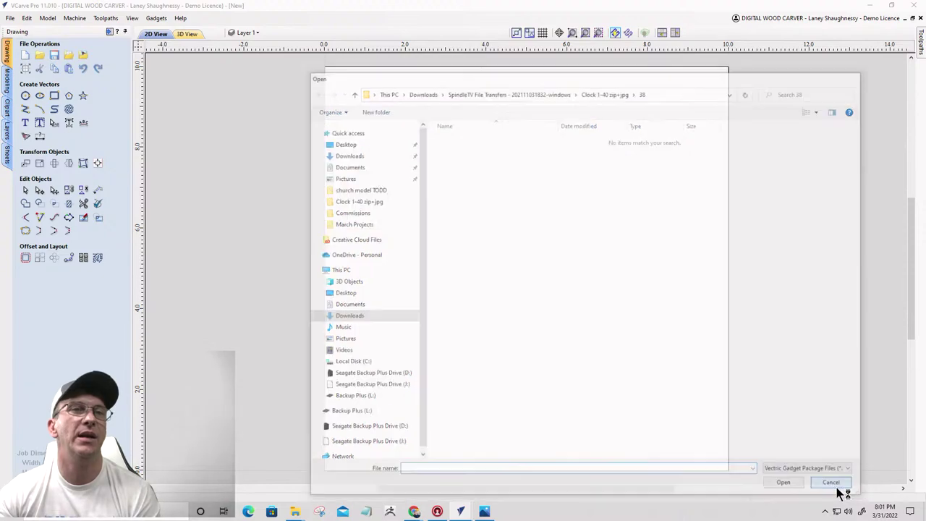
Step: Display the About Gadgets information, try its gadgets.vectric.com link, and dismiss the Norton alert
left_click(156, 20)
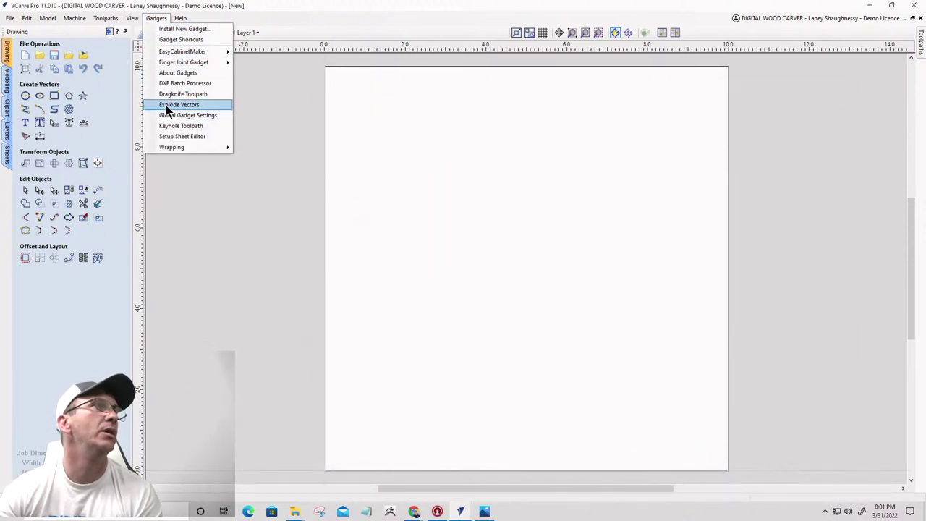
left_click(164, 73)
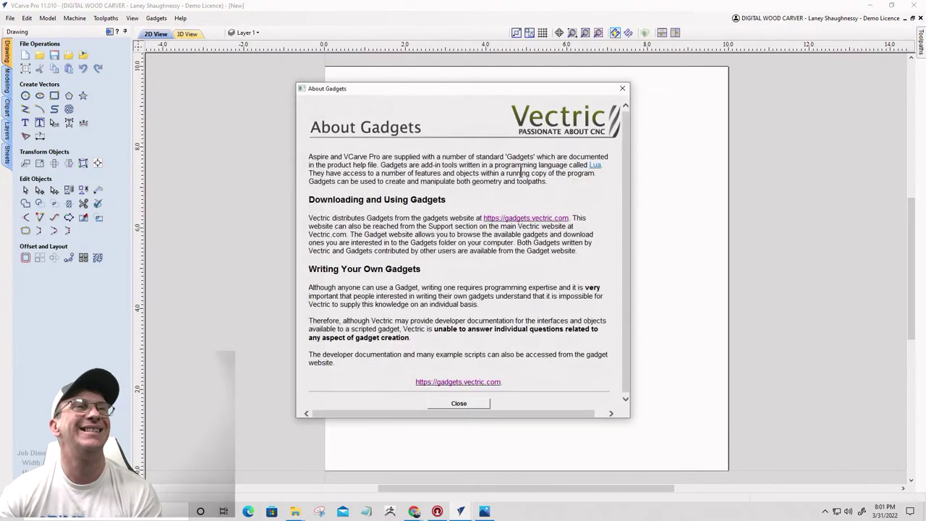
left_click(454, 382)
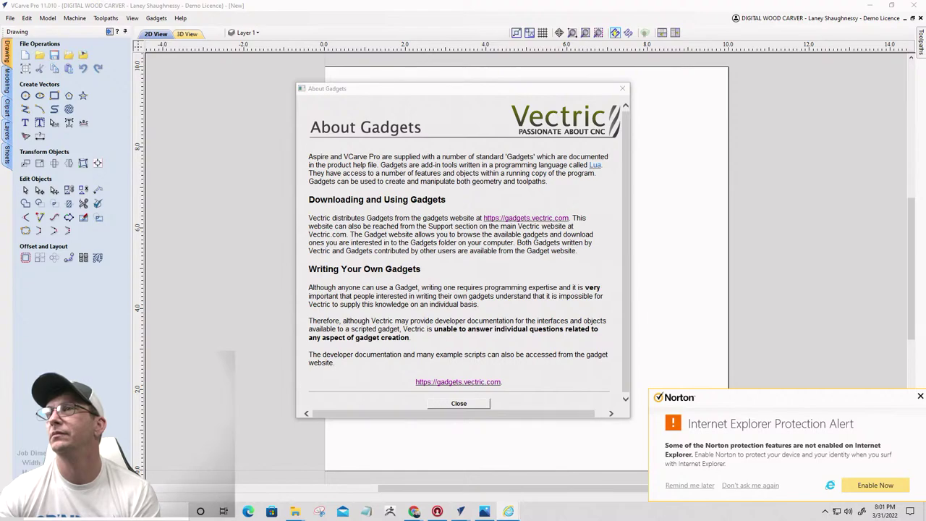
left_click(462, 384)
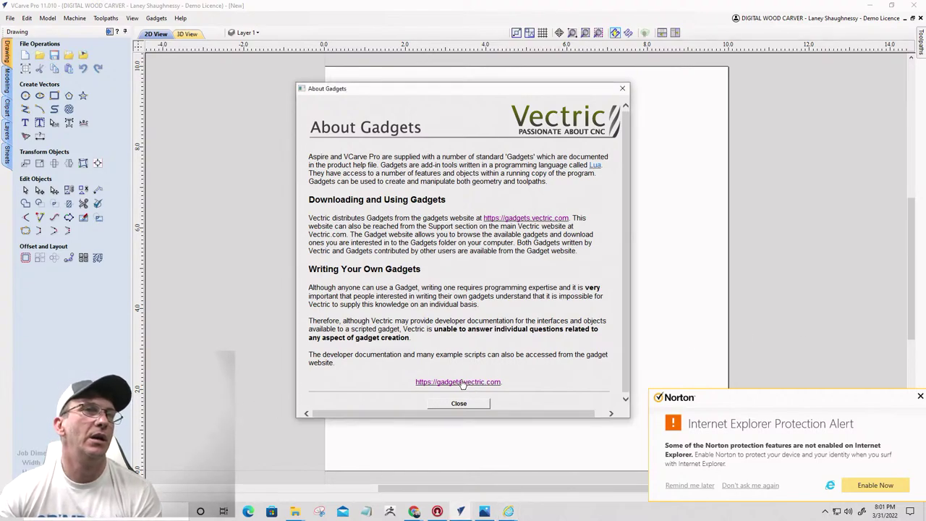
left_click(921, 397)
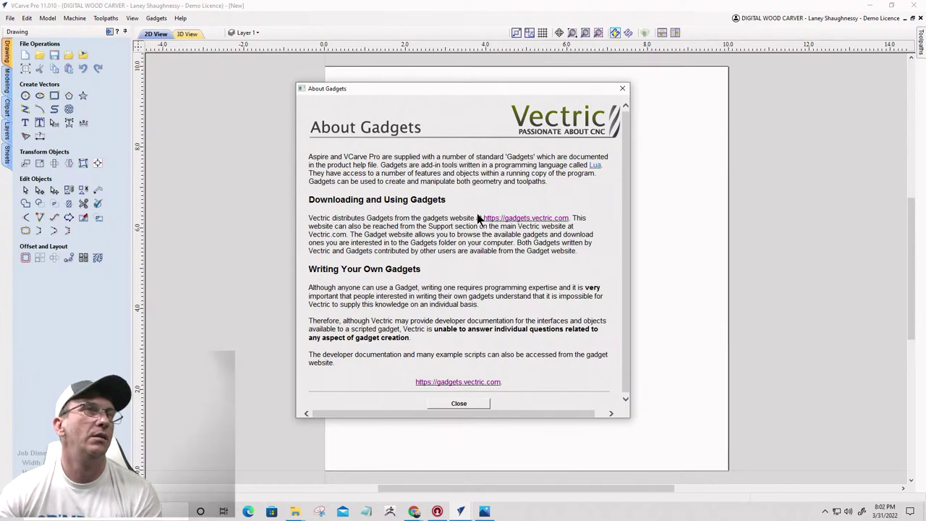
left_click_drag(482, 218, 568, 220)
key("ctrl+c")
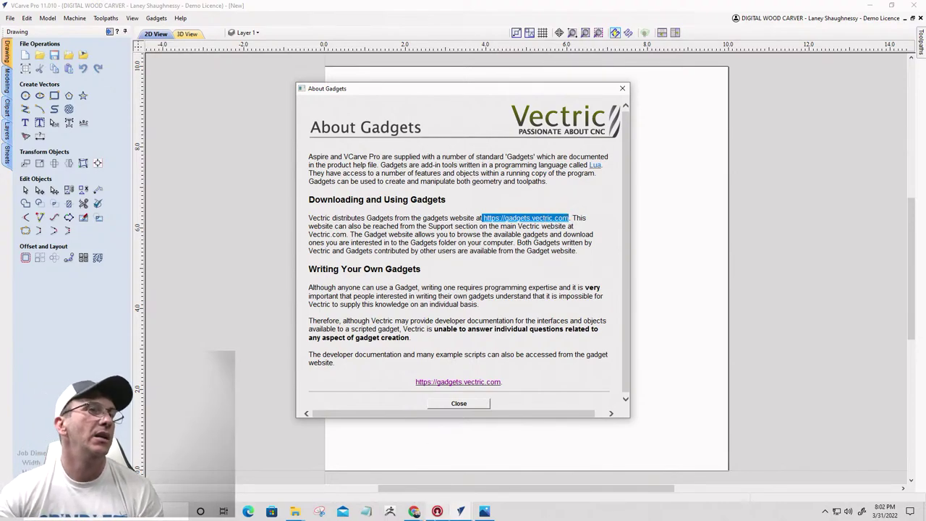
mouse_move(415, 512)
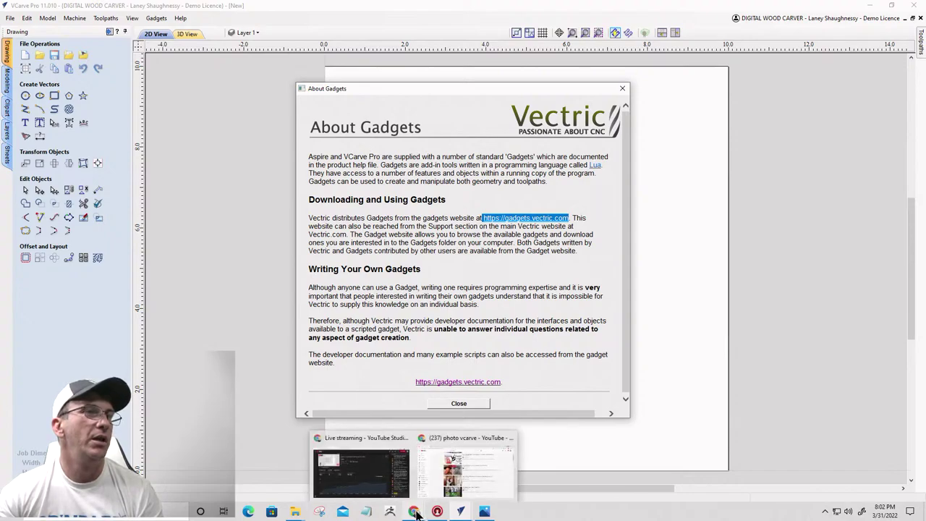
left_click(434, 492)
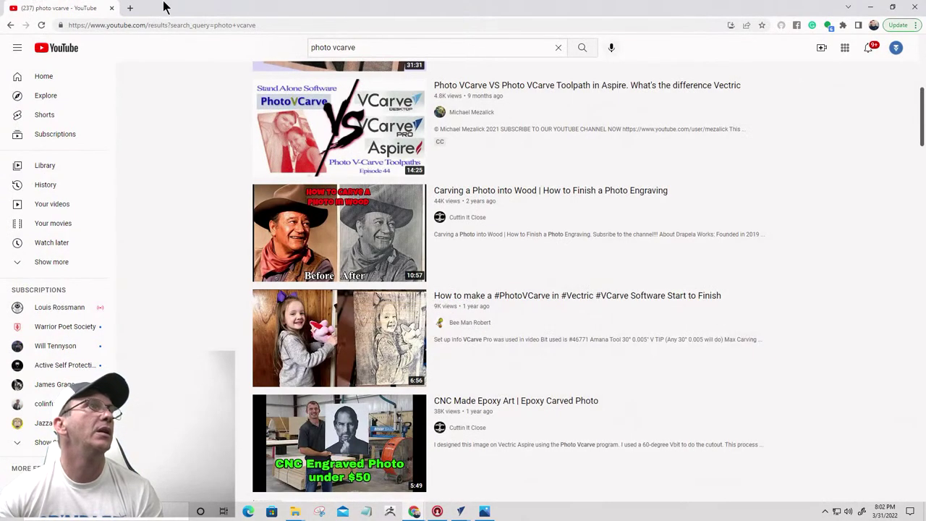
left_click(114, 26)
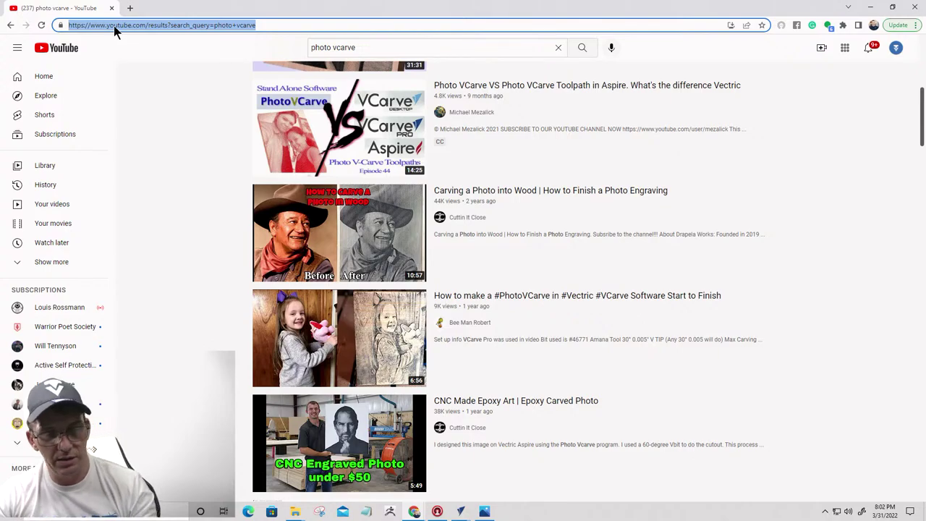
key("ctrl+v")
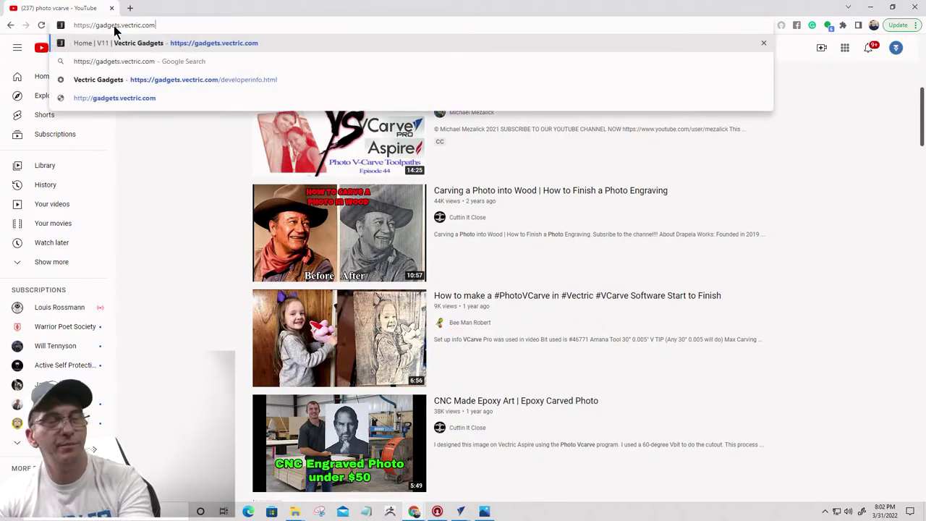
key("Return")
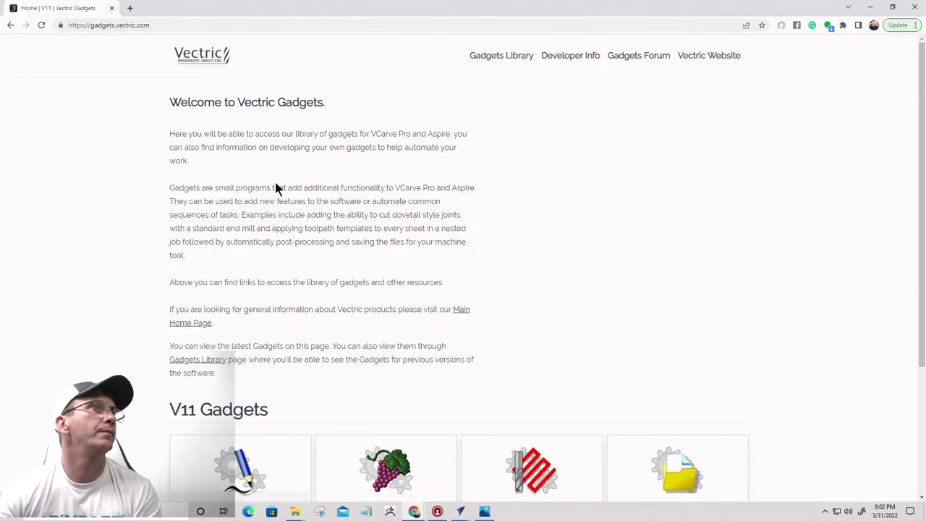
Step: Browse the Drawing gadgets in the V11 library and go to the Toolpaths gadgets section
scroll(463, 304, "down", 3)
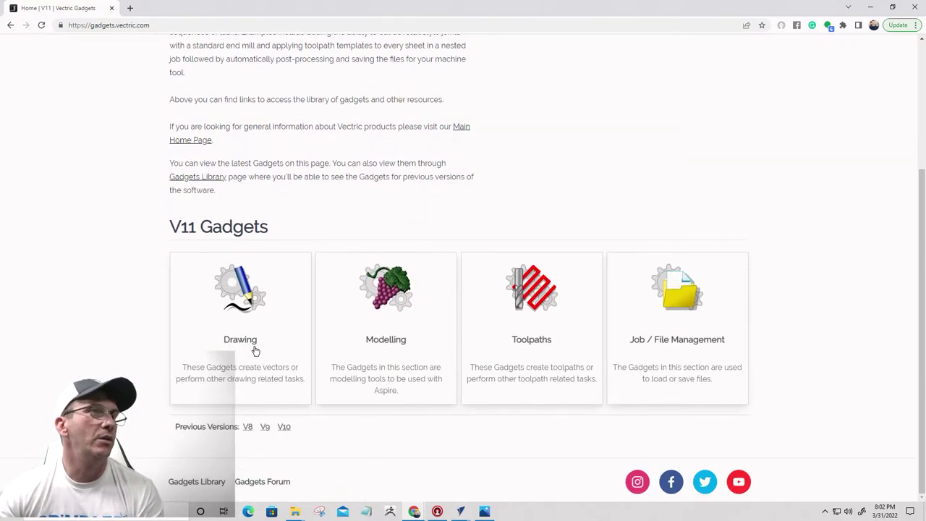
left_click(254, 350)
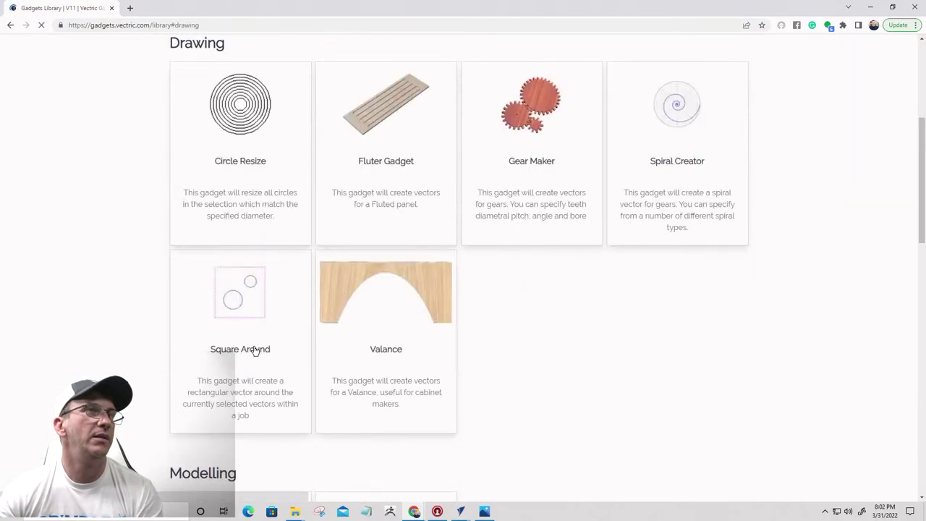
scroll(238, 234, "up", 5)
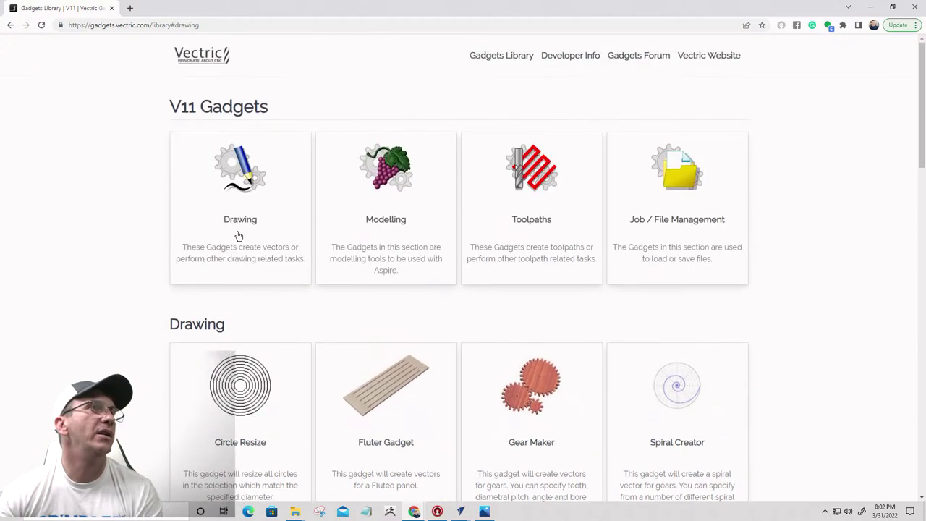
left_click(522, 223)
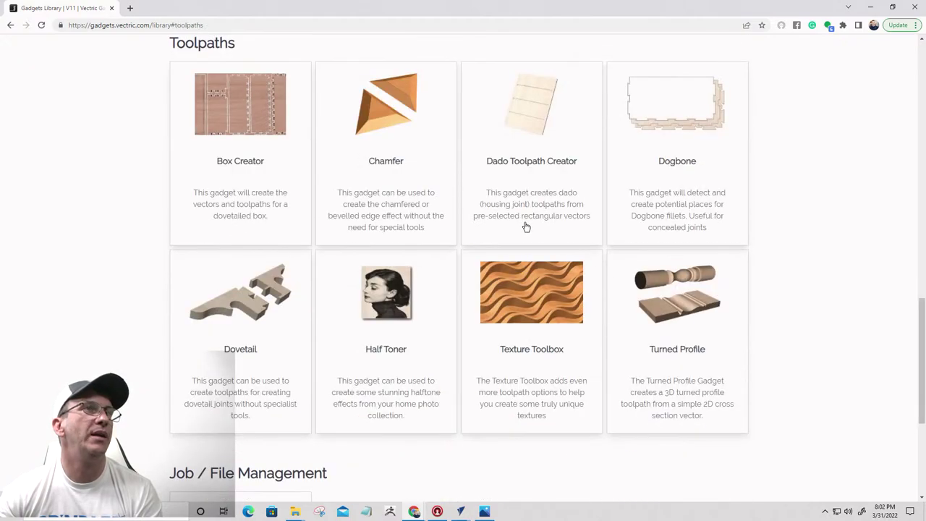
Step: Open the Box Creator gadget's page in the Toolpaths section and download the gadget
left_click(234, 166)
scroll(537, 190, "down", 1)
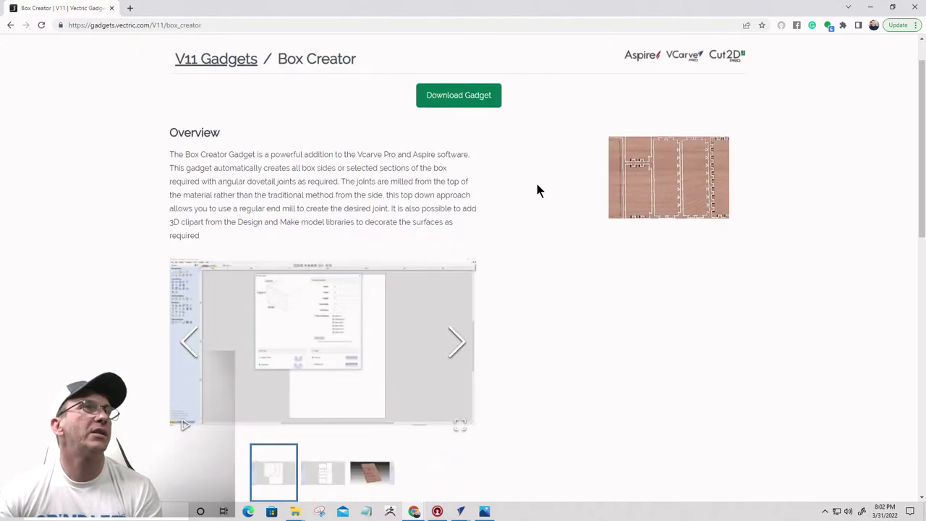
left_click(447, 106)
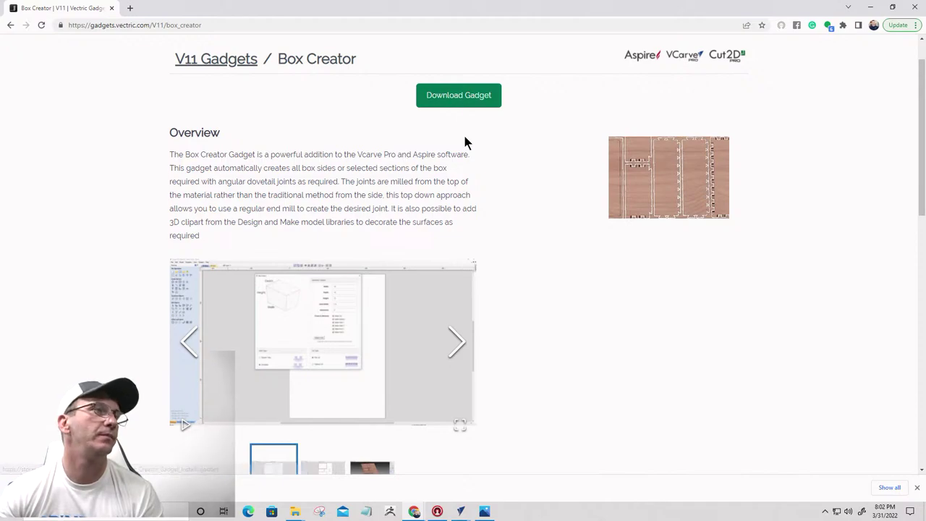
Step: Open the downloaded Box Creator file with VCarve Pro 11.0 and install the gadget, agreeing to the licence
left_click(154, 487)
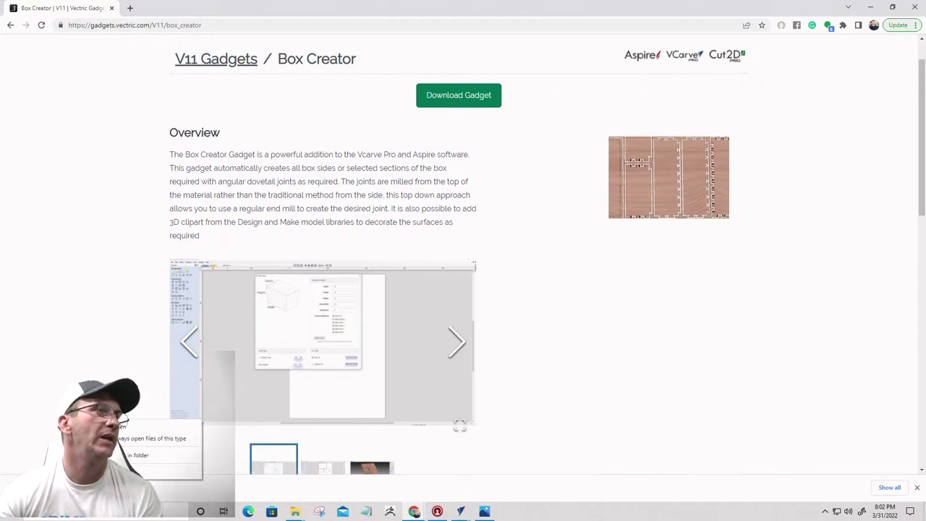
left_click(184, 425)
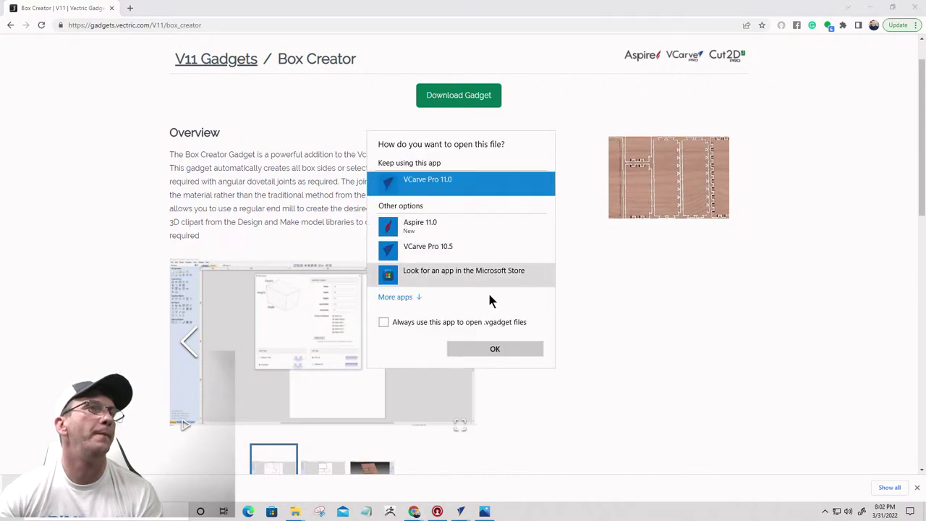
left_click(507, 351)
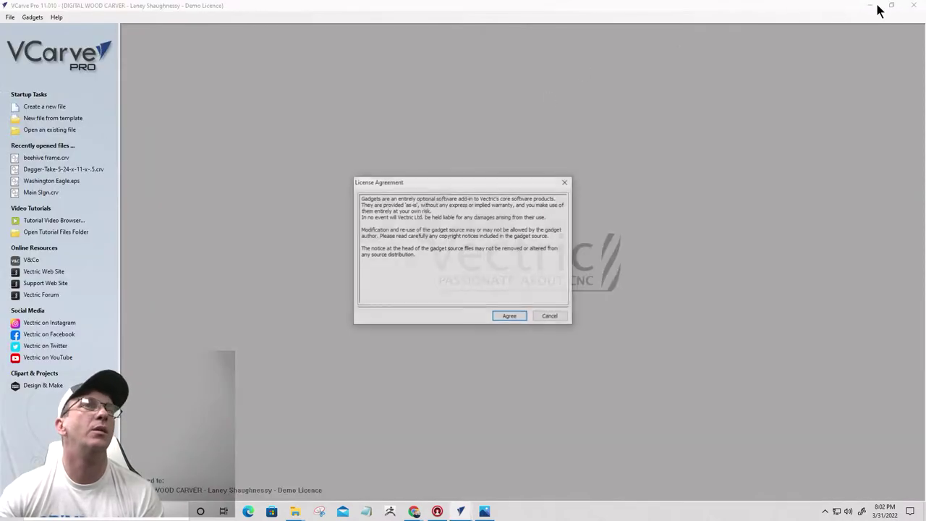
left_click(509, 318)
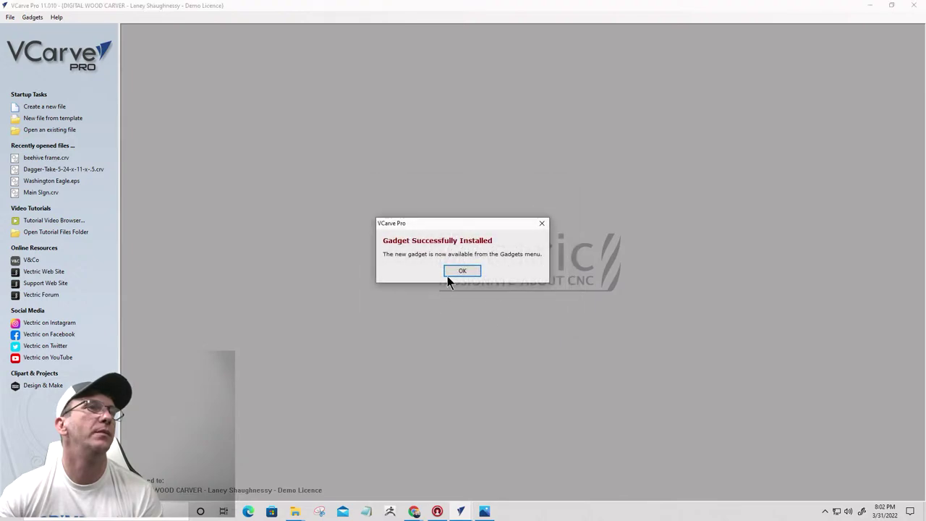
left_click(462, 272)
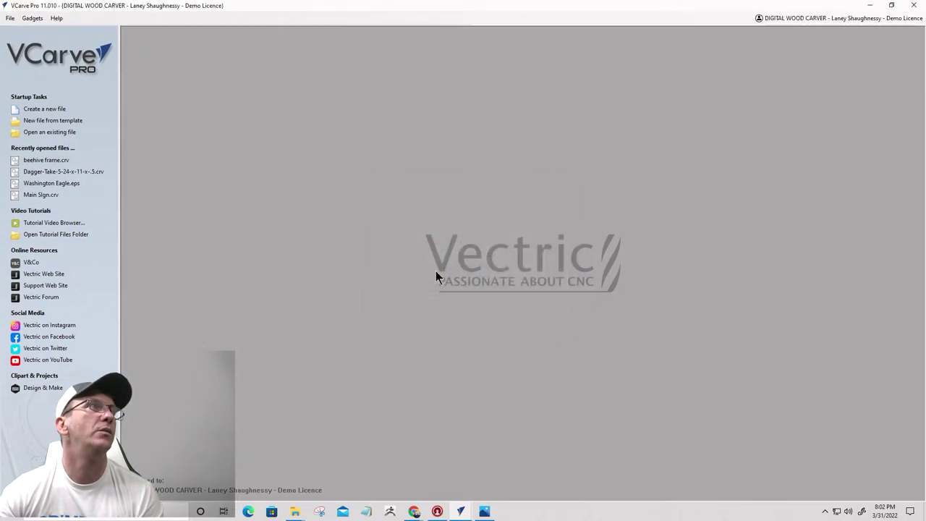
Step: Close the extra VCarve Pro window, the Box Creator browser tab and the About Gadgets information
left_click(914, 5)
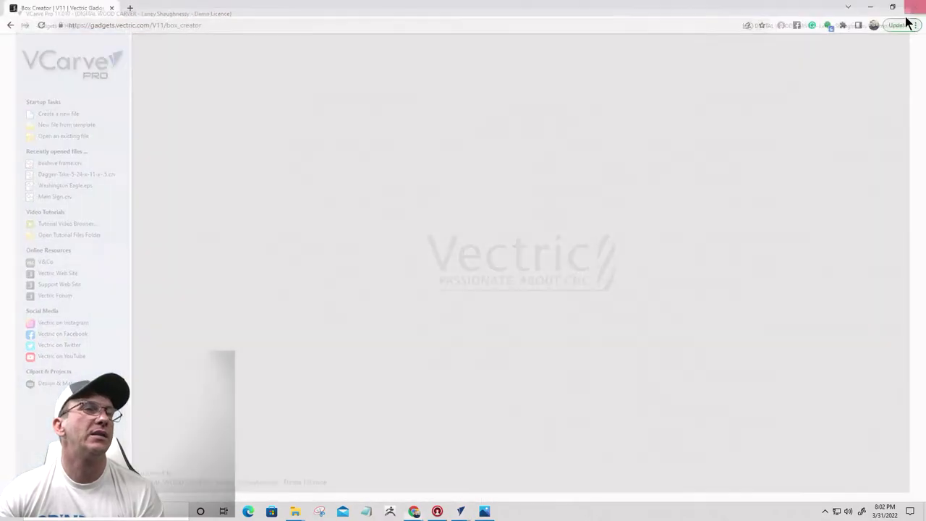
left_click(112, 8)
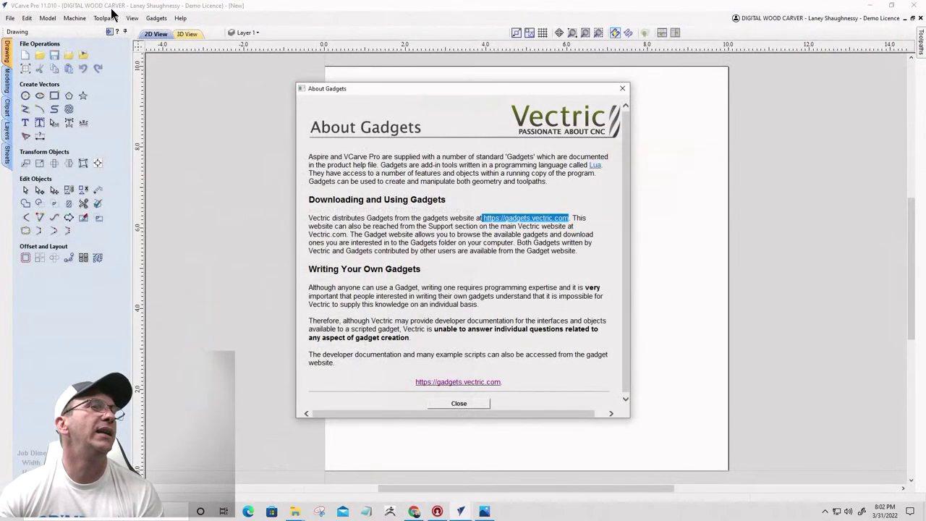
left_click(481, 403)
Step: Check the job's gadget list for Box Creator, and close that VCarve Pro window without saving the job
left_click(160, 19)
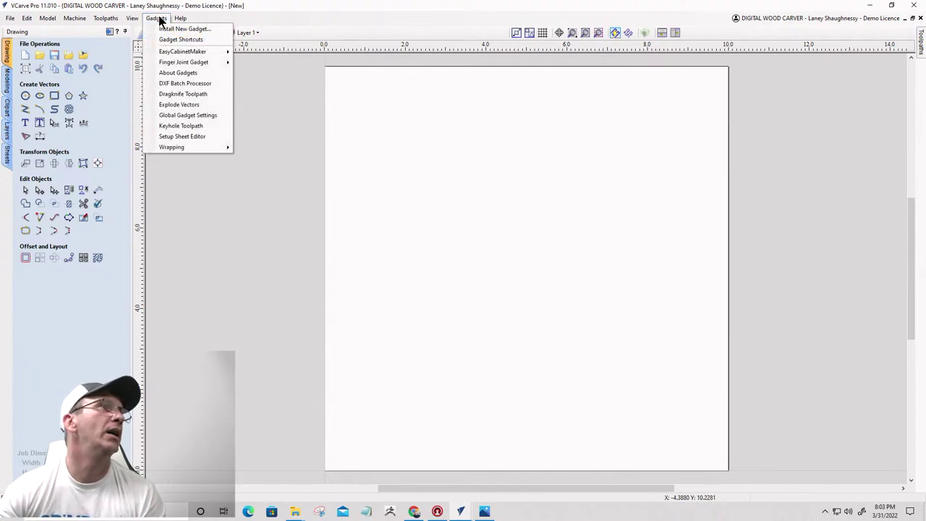
left_click(155, 19)
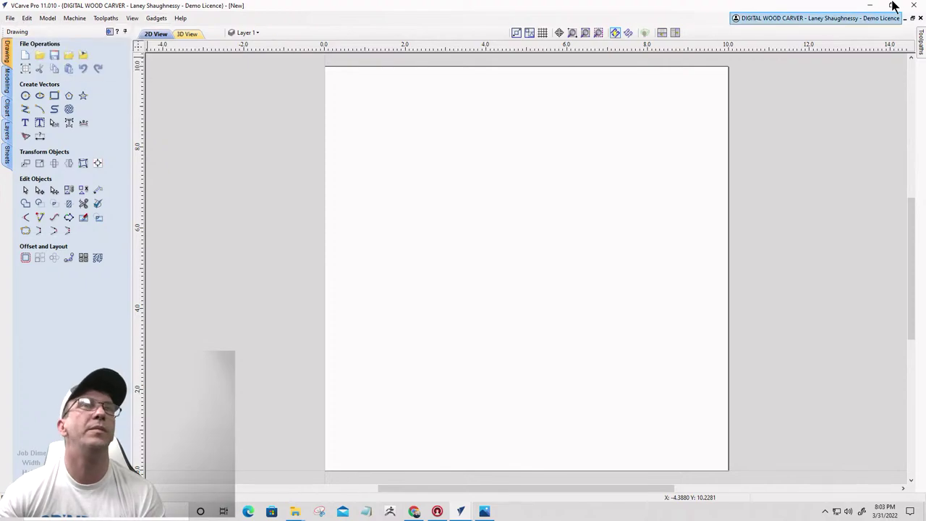
left_click(913, 5)
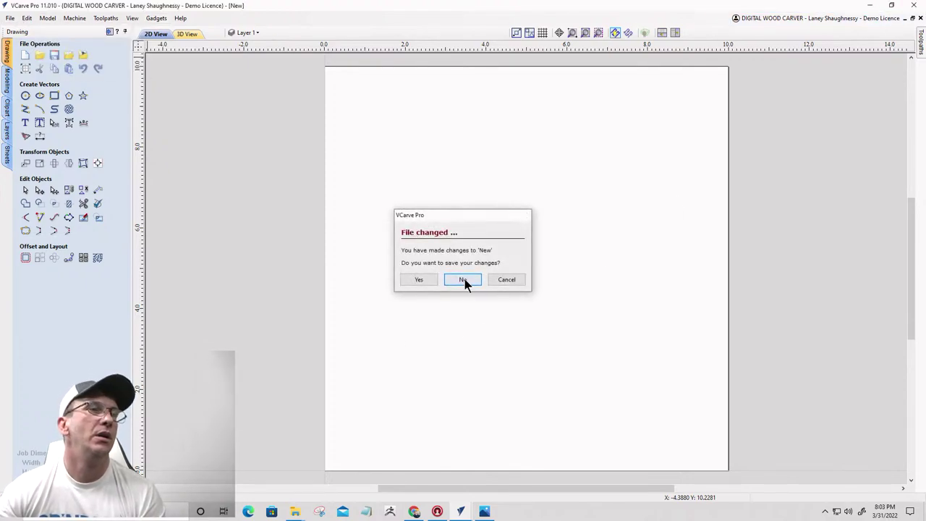
left_click(463, 279)
Step: Restart VCarve Pro in a new window and set up a single-sided job of 10 x 10 x 1.5 inches
right_click(459, 513)
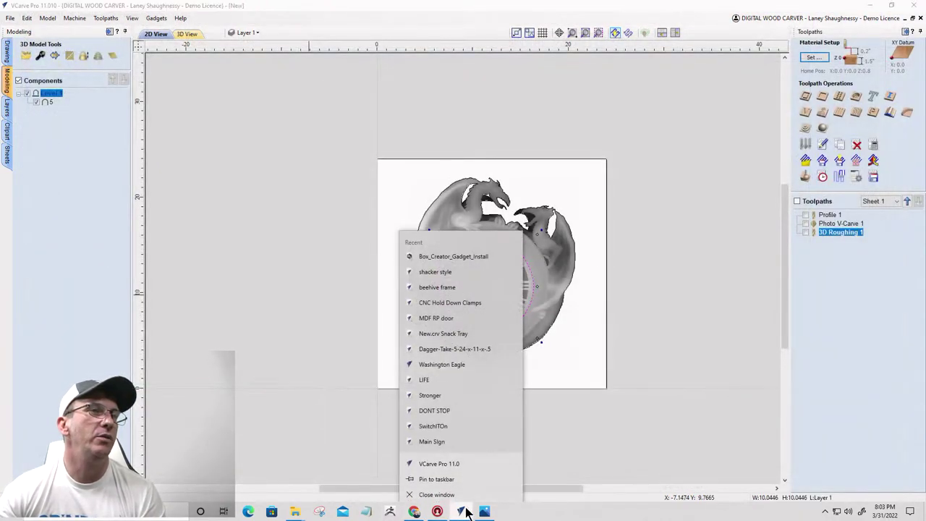
left_click(440, 461)
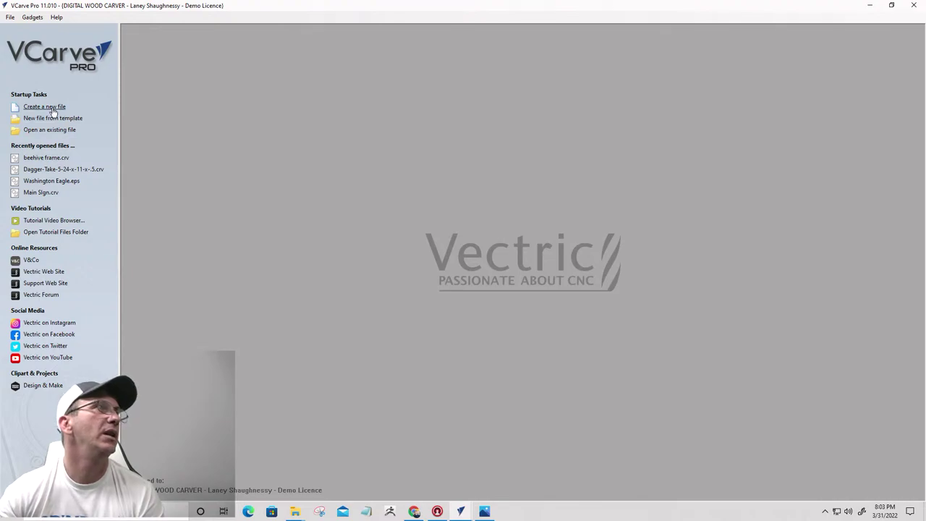
left_click(44, 106)
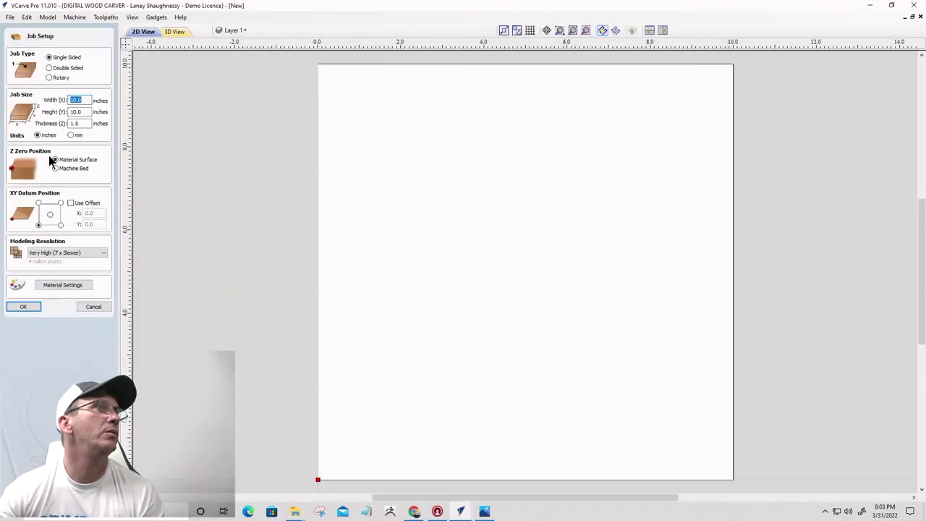
left_click(21, 307)
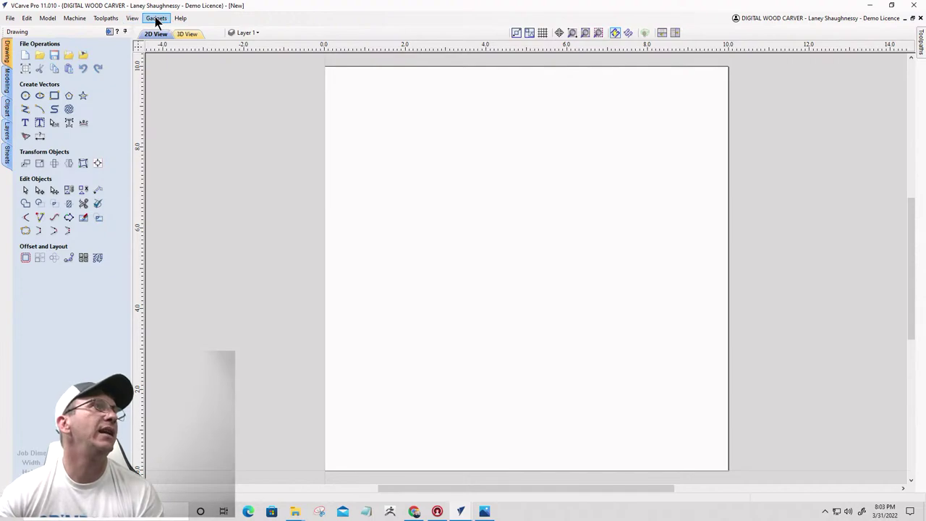
Step: Start the Box Creator gadget and review its width, depth, height, joint width and allowance settings
left_click(156, 20)
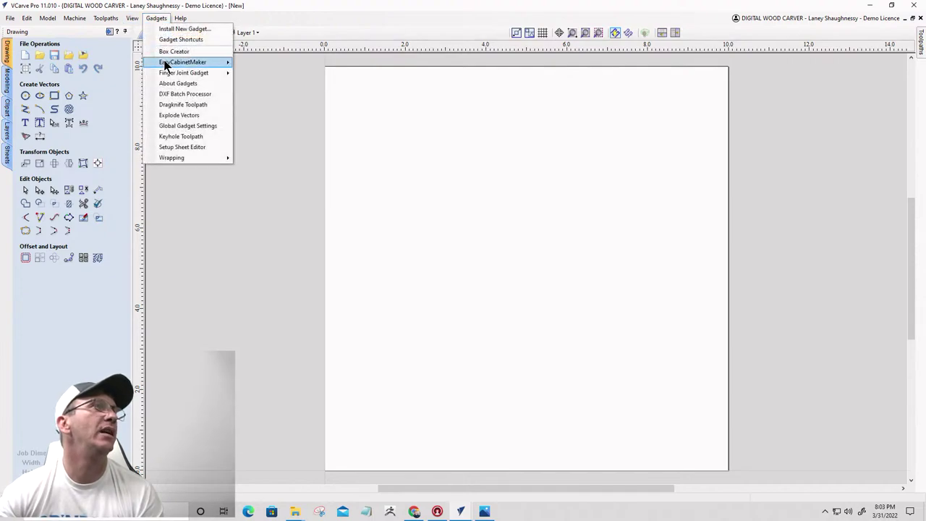
left_click(168, 52)
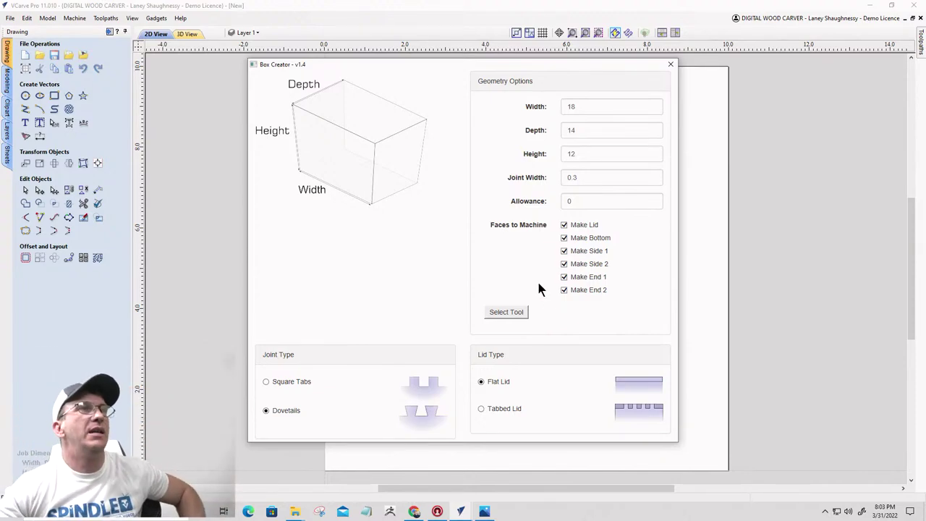
double_click(587, 106)
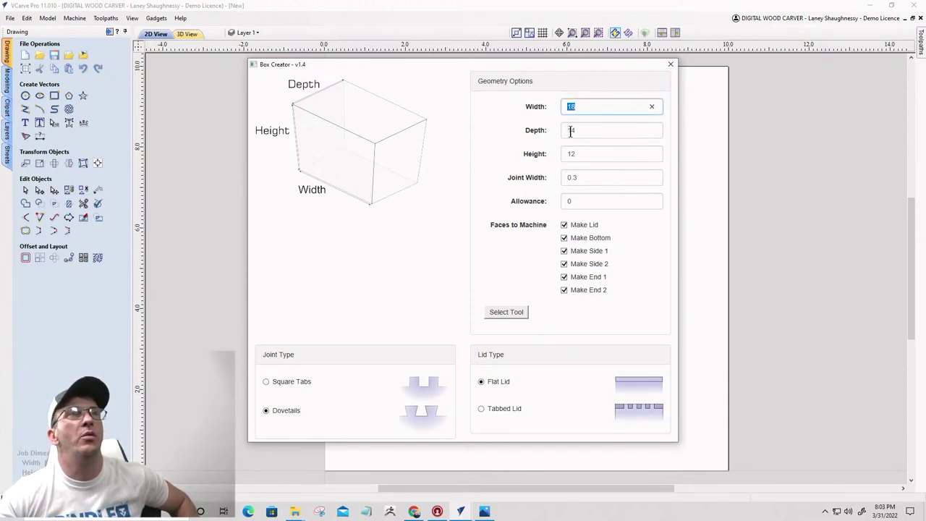
key("Tab")
left_click(573, 153)
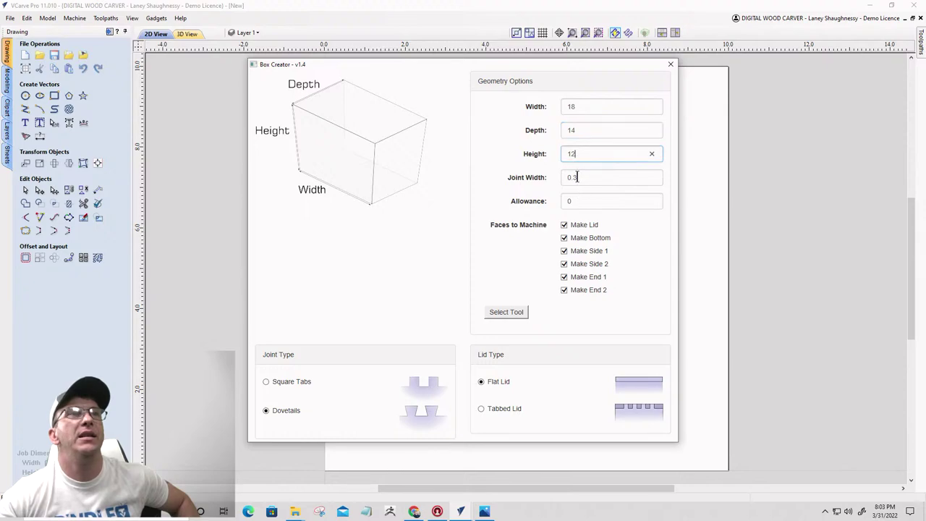
key("Tab")
key("Tab")
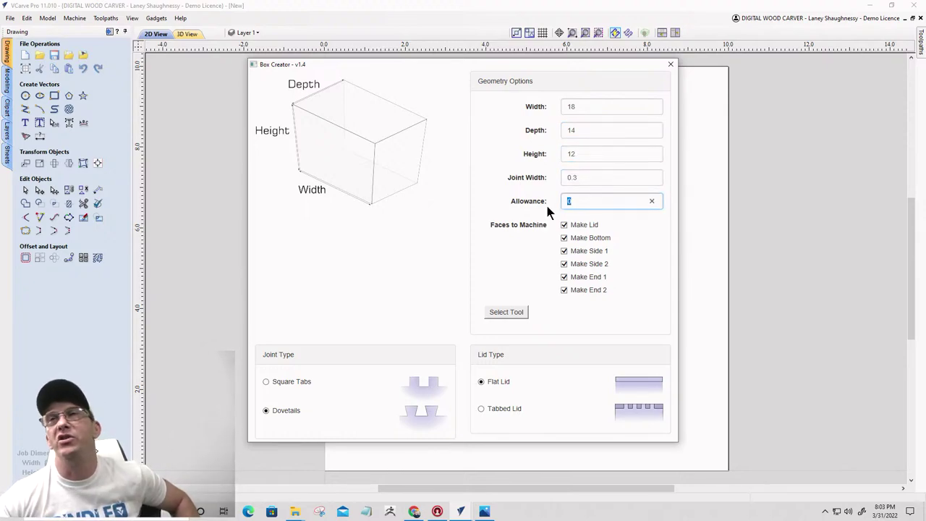
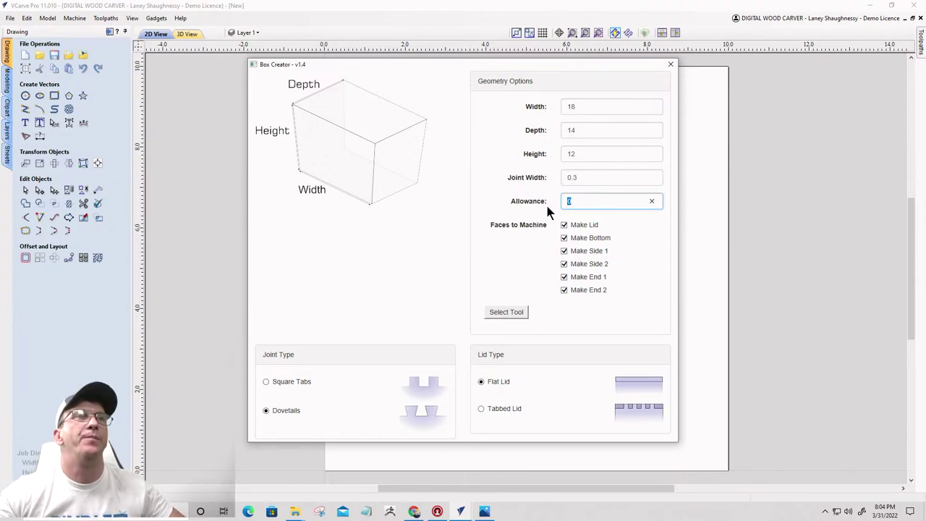
Step: Set the box's width, depth and height to 10 each
left_click(601, 110)
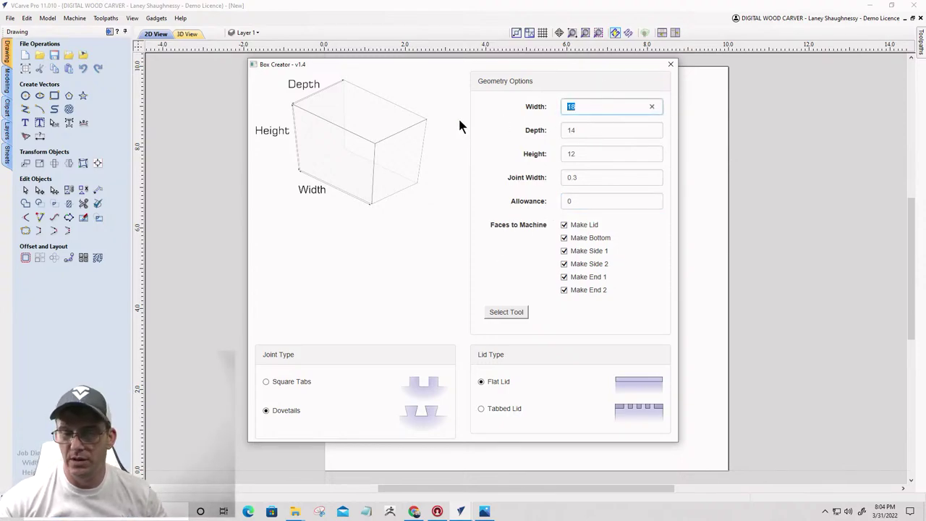
type("10")
key("Tab")
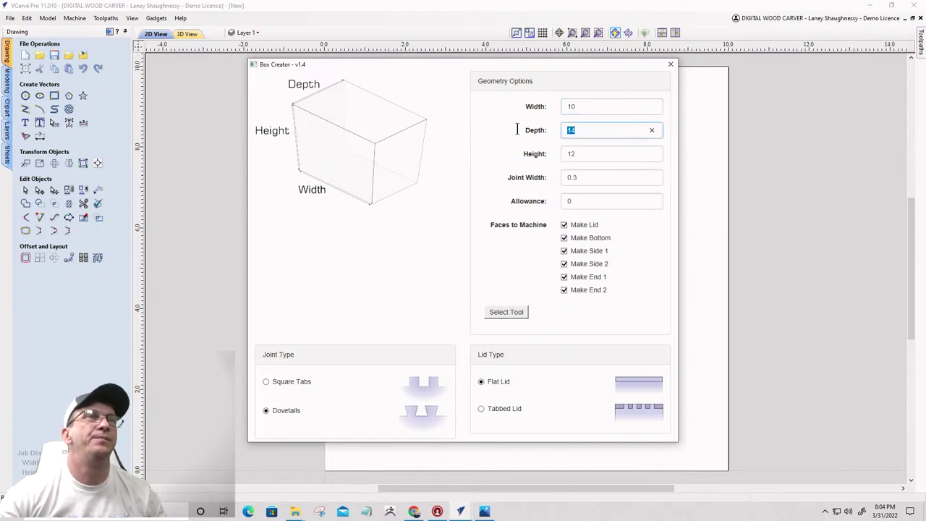
type("10")
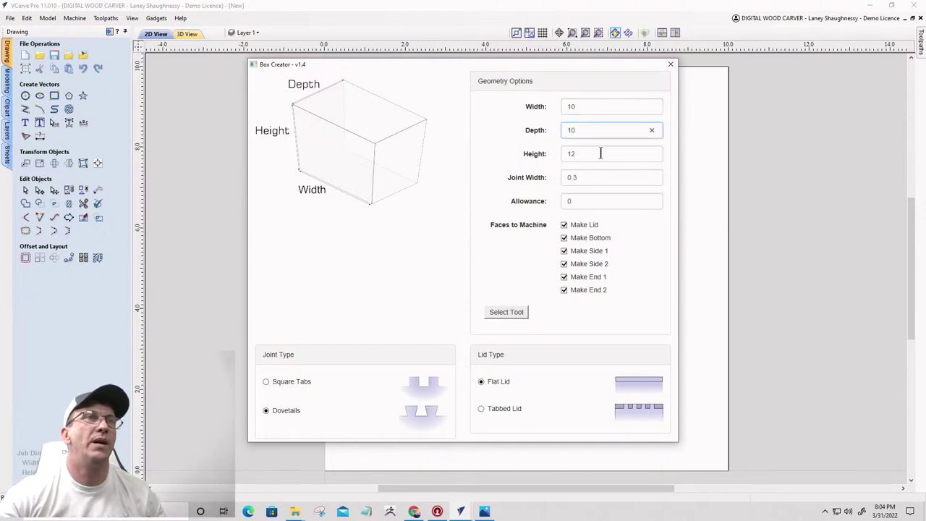
key("Tab")
type("10")
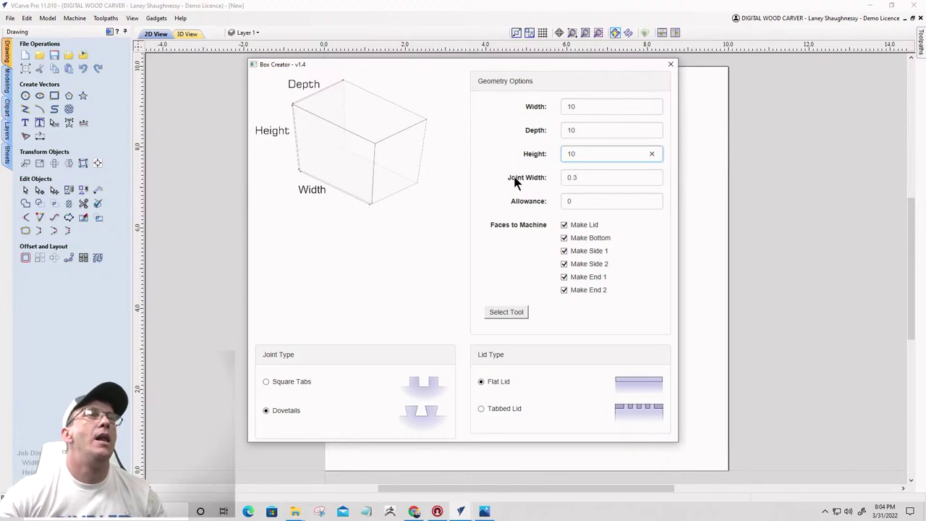
Step: Set the box's joint width to 0.5 and the allowance to 0.005
key("Tab")
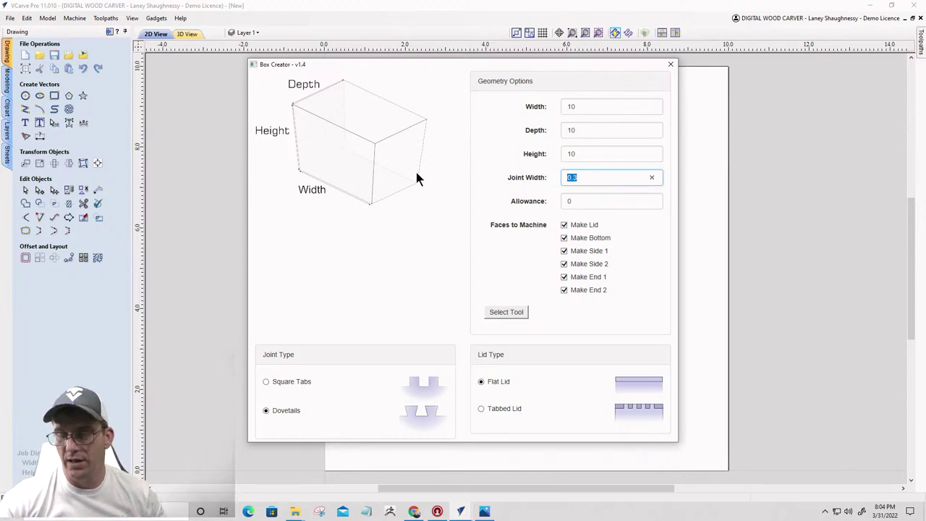
type("0")
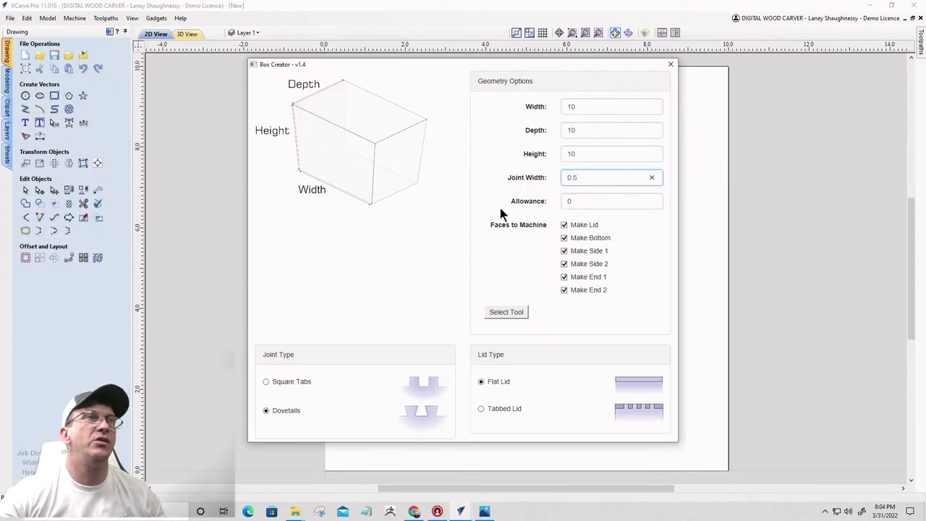
key("Tab")
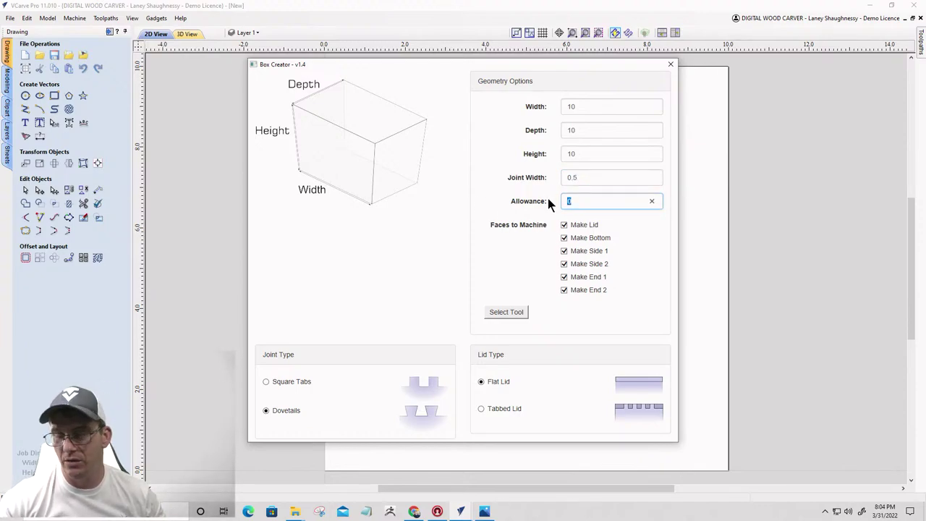
type(".005")
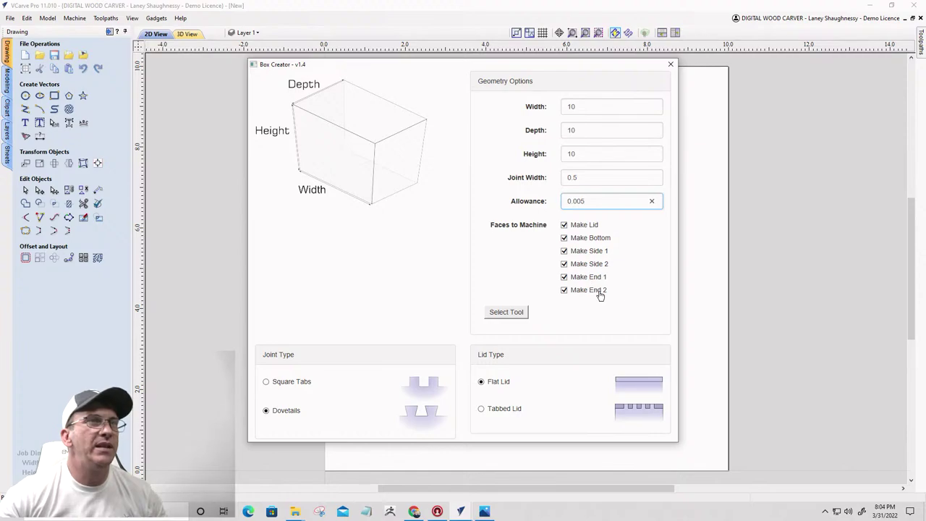
Step: Choose the End Mill (0.125 inch) from the Imperial Tools as the box's cutting tool
left_click(509, 316)
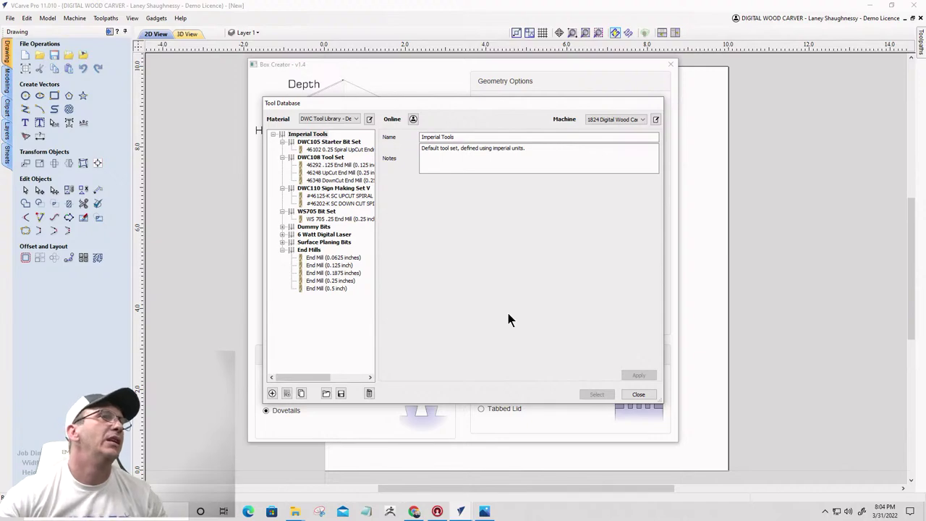
left_click(330, 266)
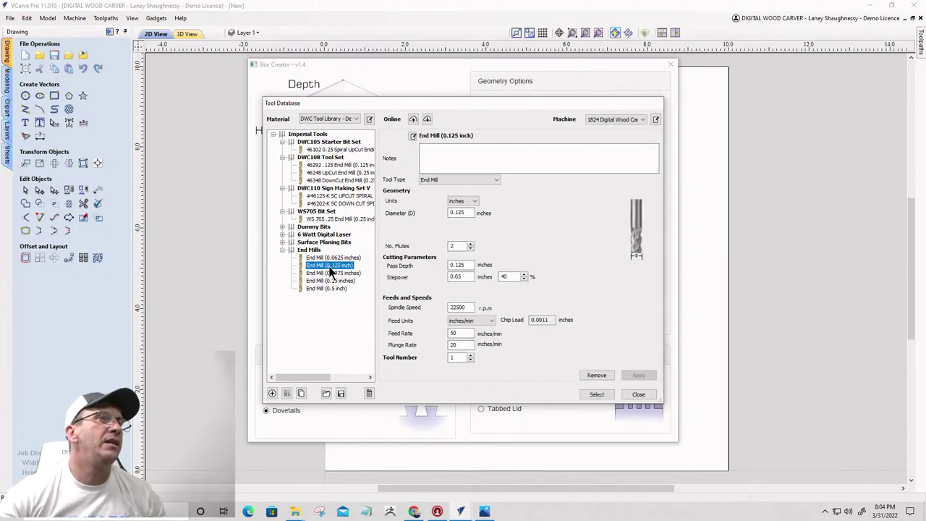
left_click(595, 395)
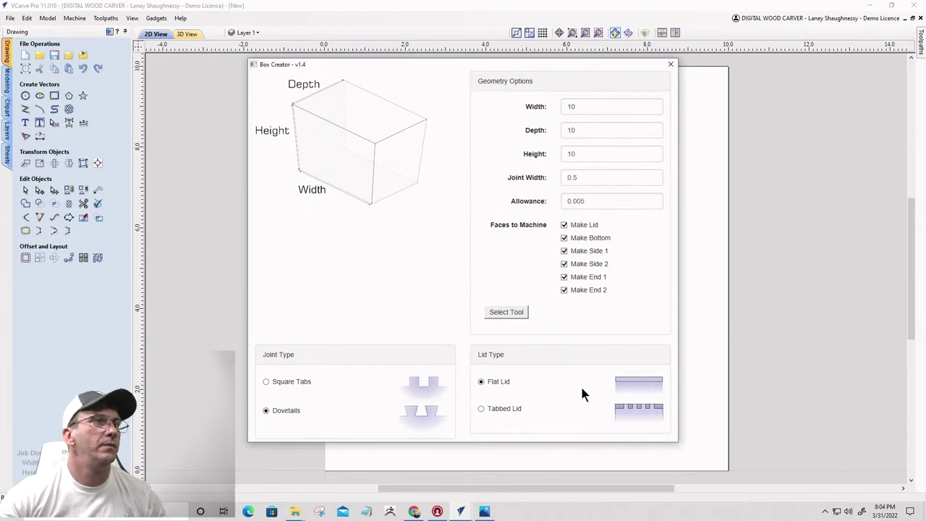
Step: Dismiss the crash report without sending it
left_click(292, 324)
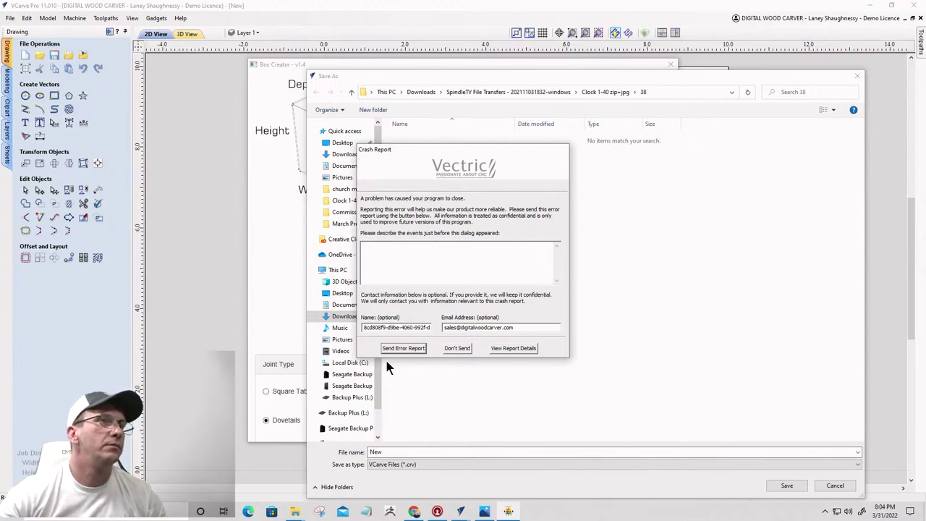
left_click(457, 348)
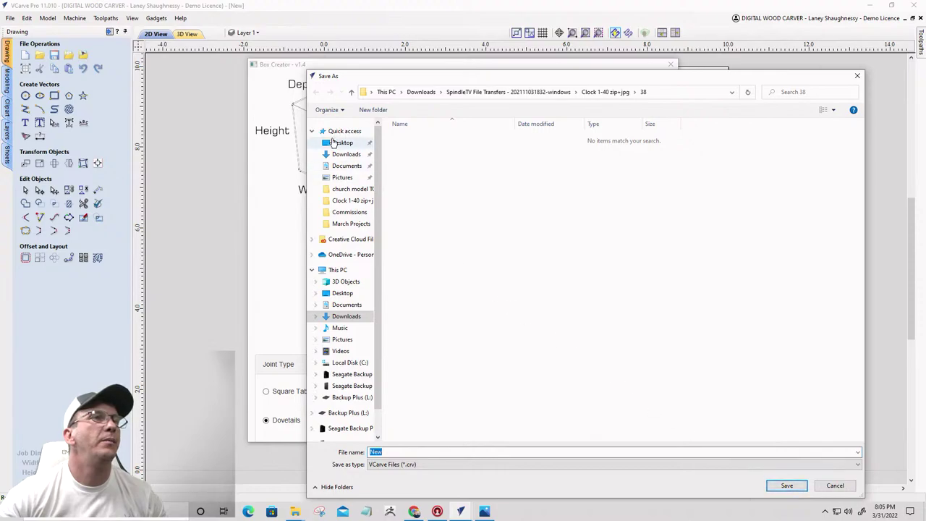
Step: Cancel saving the crashed job, open a fresh VCarve Pro session and create a new file with the preset job setup
left_click(835, 486)
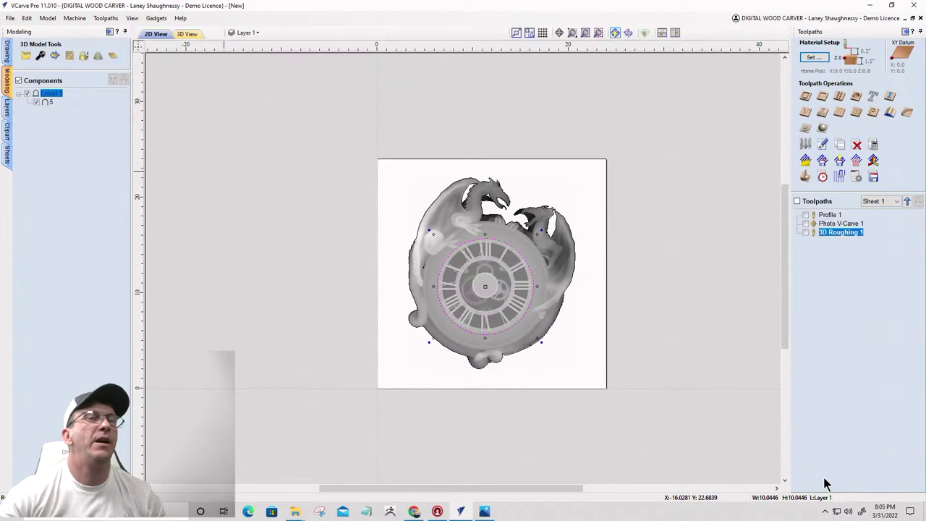
right_click(459, 511)
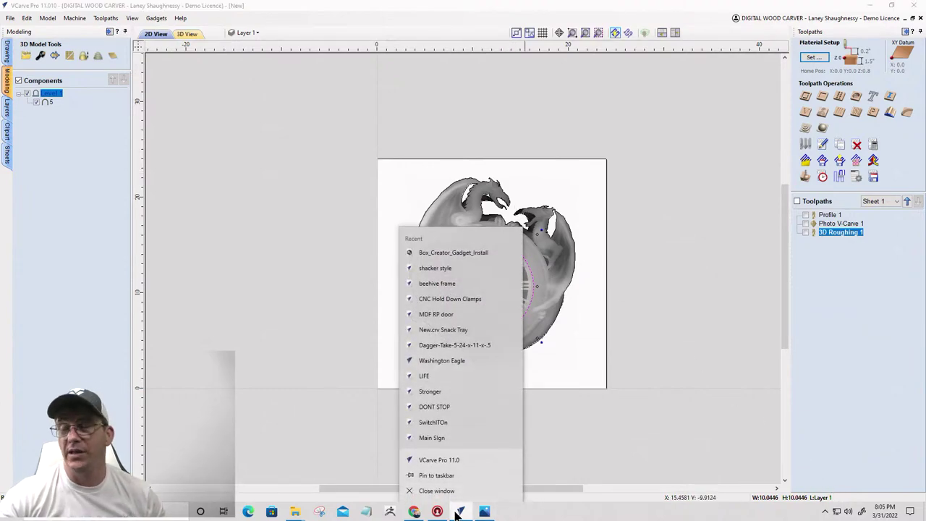
left_click(439, 464)
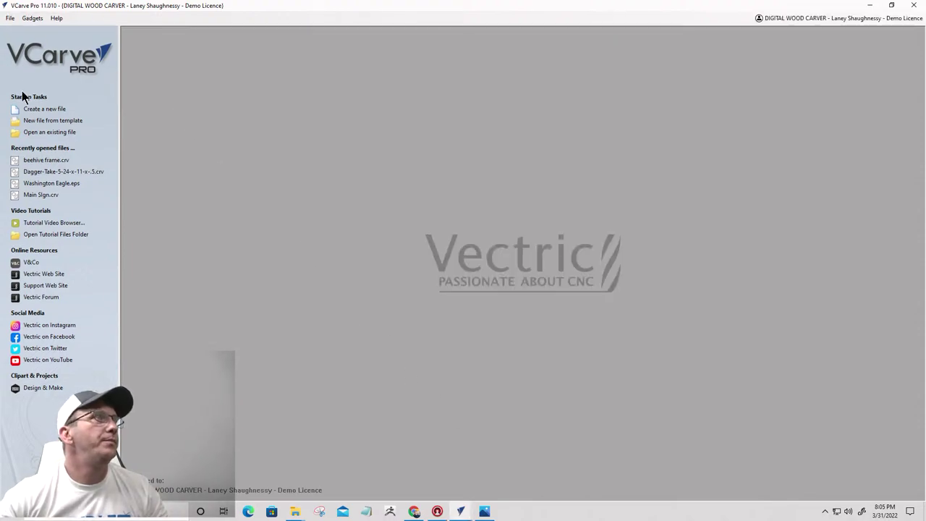
left_click(33, 109)
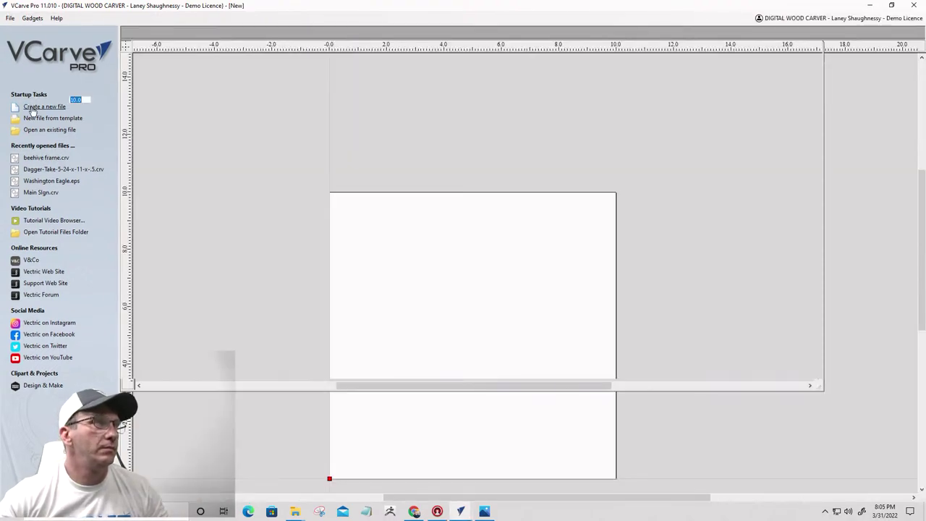
left_click(26, 310)
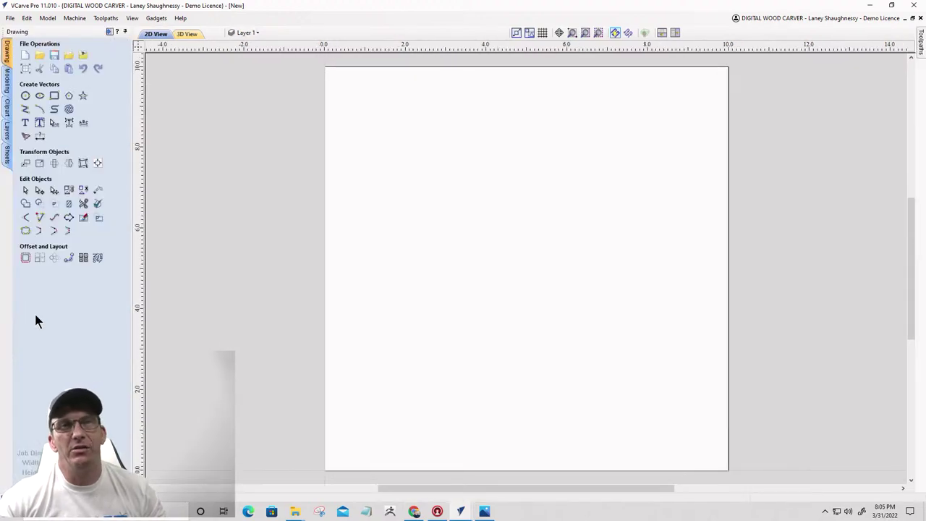
Step: Launch the Box Creator gadget and set the box's width, depth and height to 10 each
left_click(180, 18)
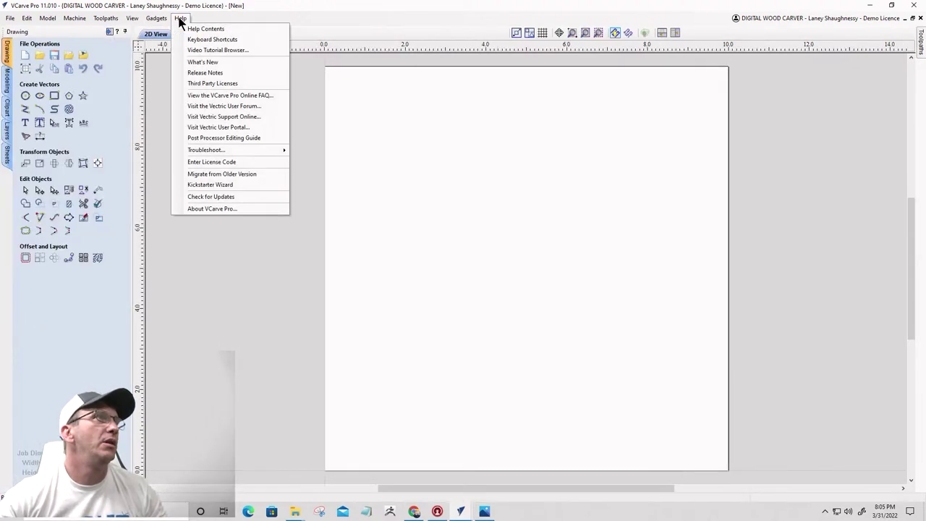
mouse_move(161, 20)
left_click(165, 51)
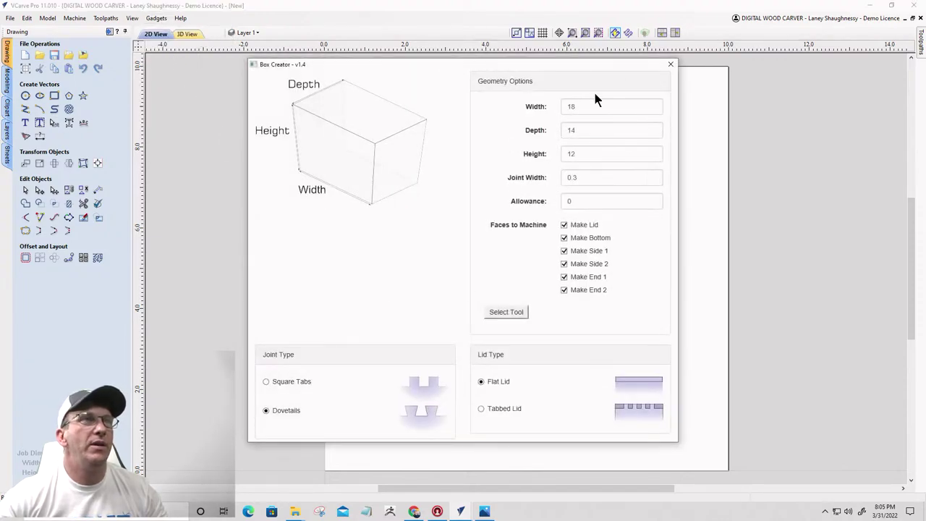
double_click(569, 106)
type("0")
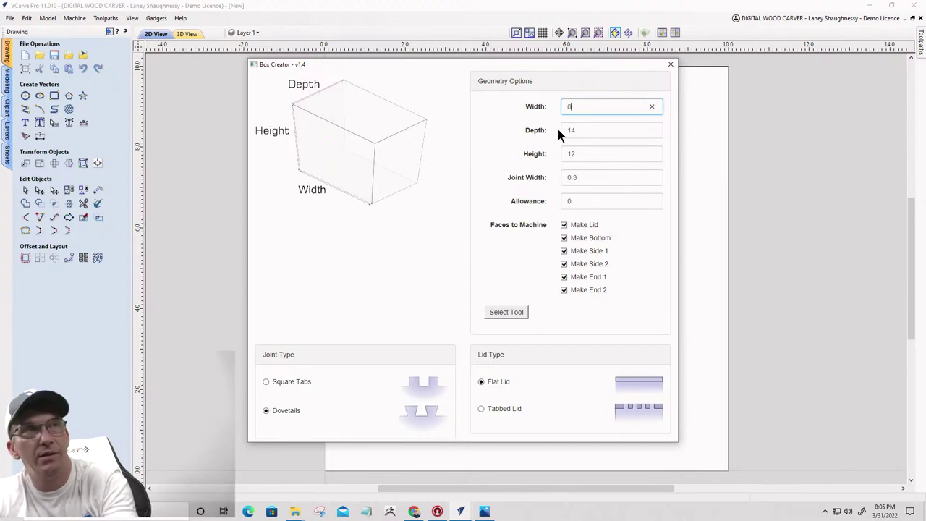
double_click(565, 107)
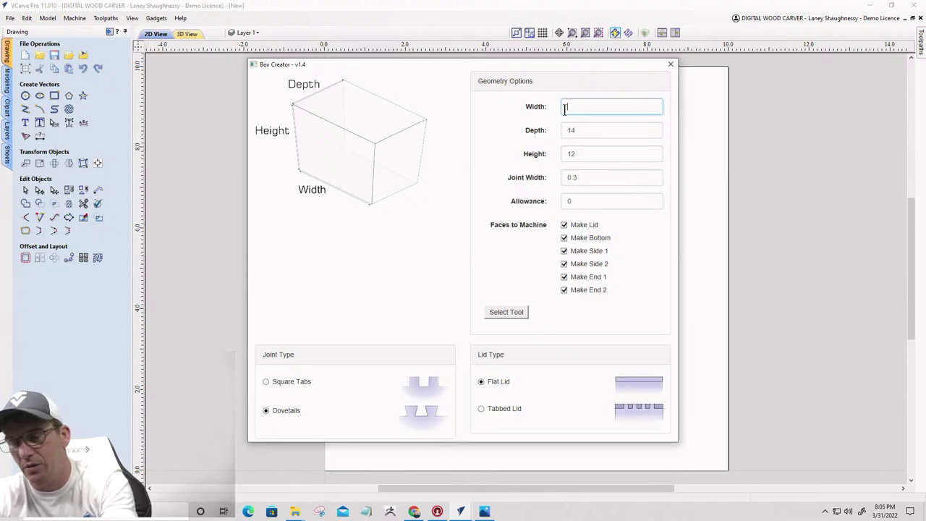
type("10")
double_click(575, 127)
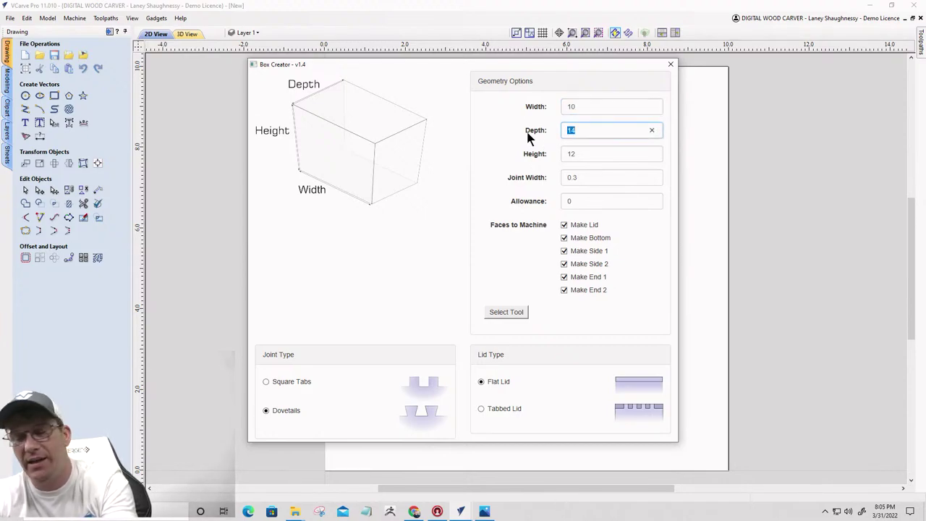
type("1")
double_click(583, 153)
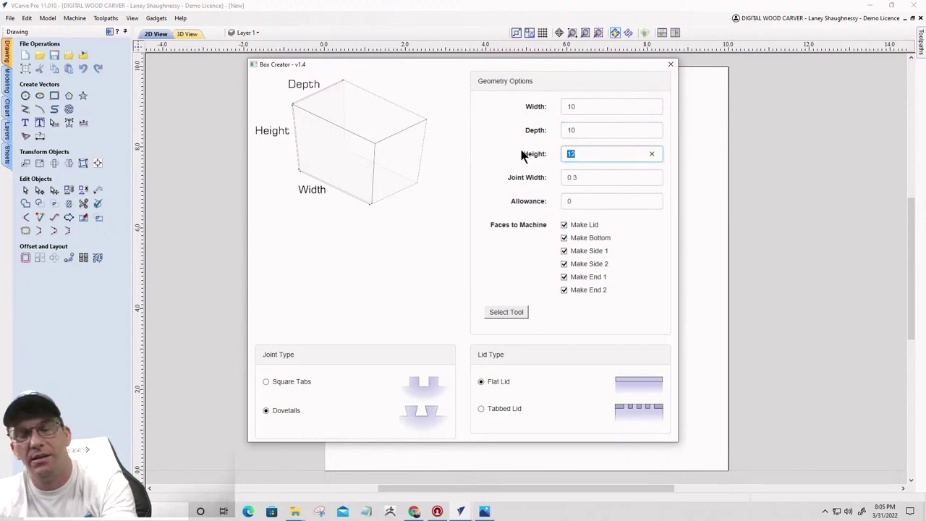
type("10")
Step: Set the joint width to 0.5 and the allowance to 0.005 for the new box
double_click(584, 176)
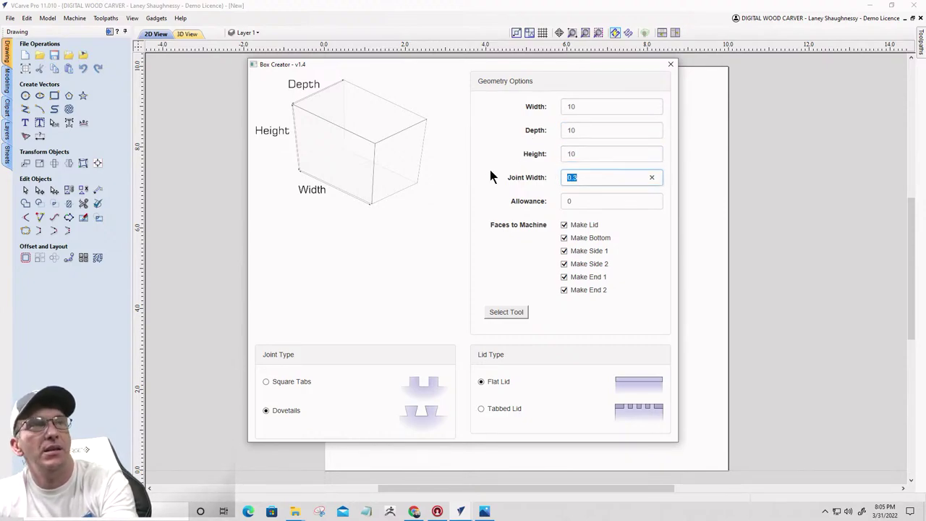
type("0.5")
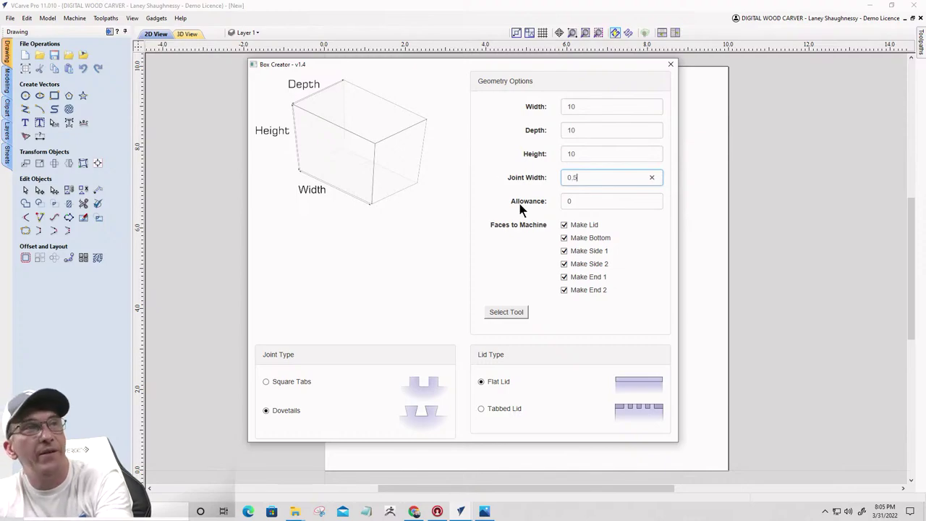
double_click(597, 200)
type("0.005")
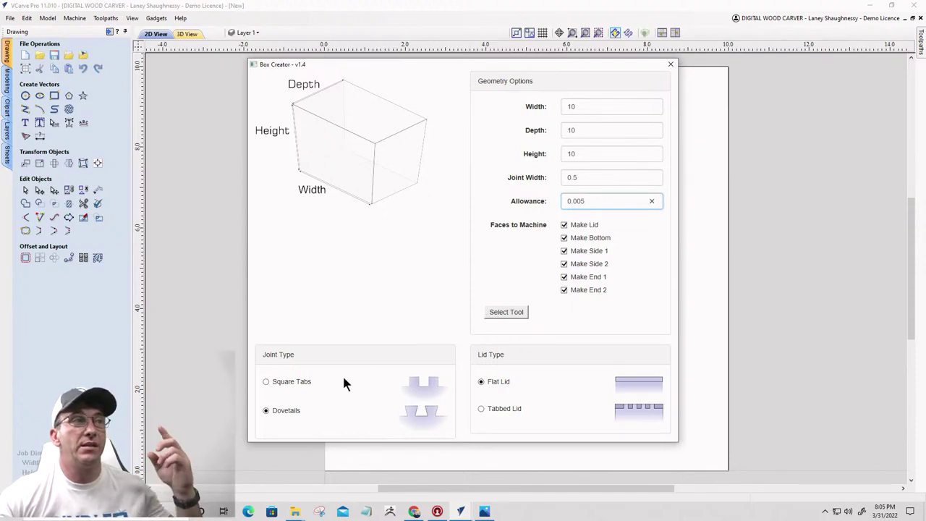
Step: Try to switch the box to square tabs with a tabbed lid and select its cutting tool
left_click(266, 384)
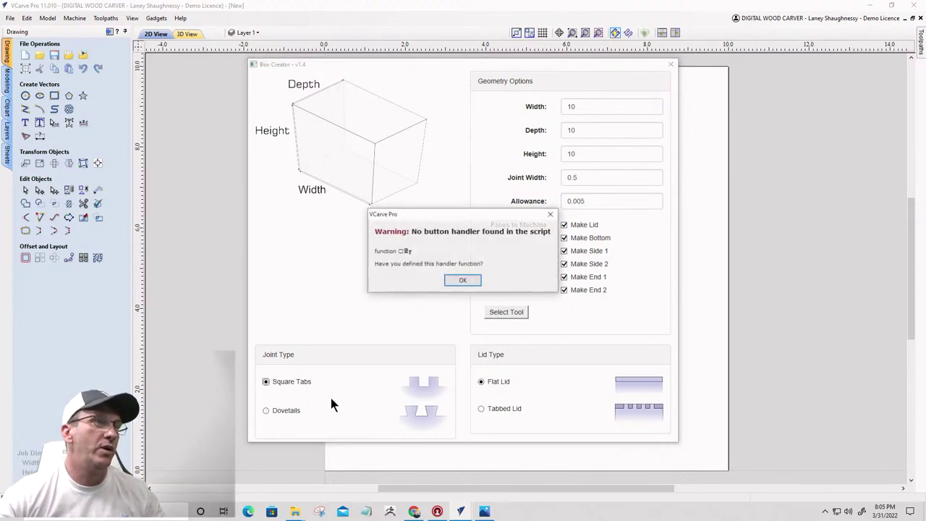
left_click(456, 280)
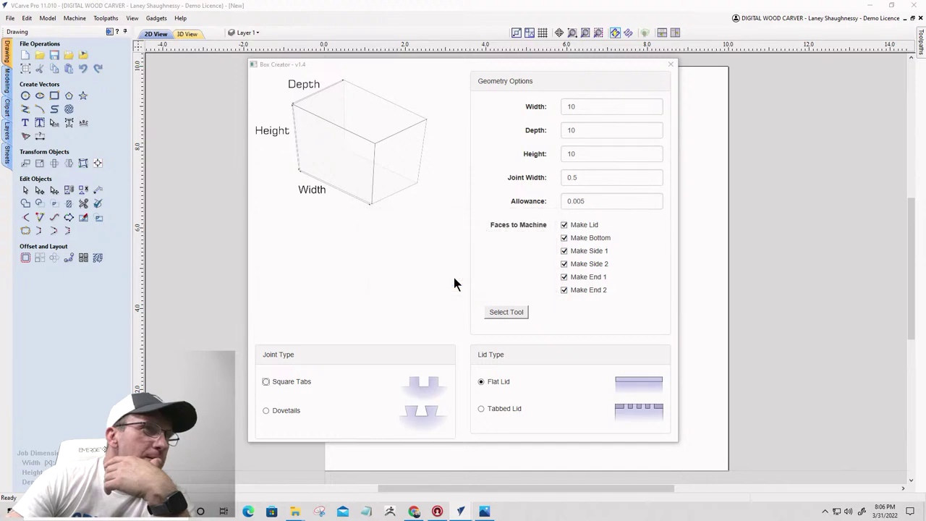
left_click(482, 410)
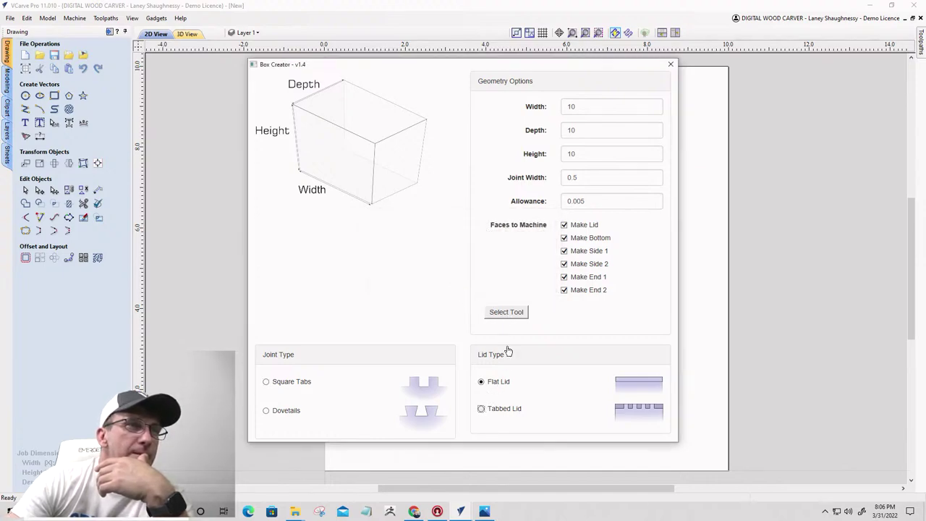
left_click(507, 312)
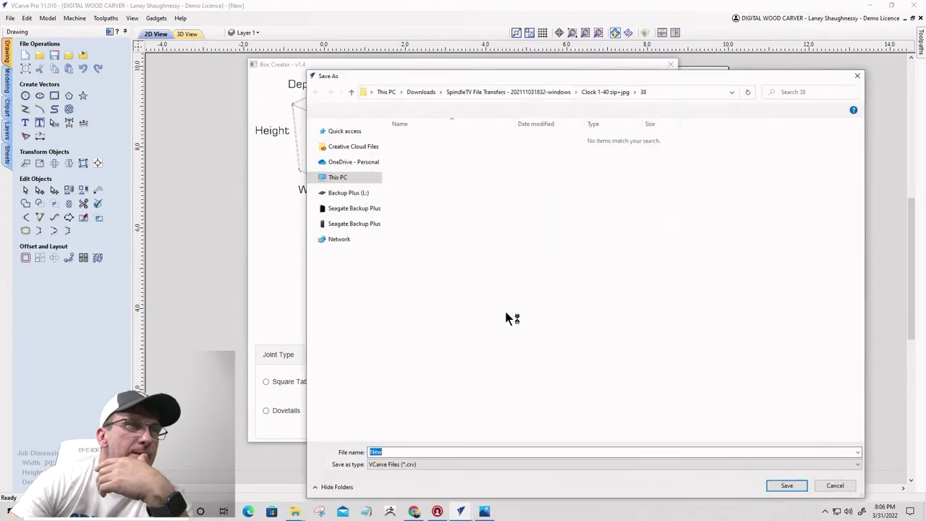
Step: Send the error report to Vectric and cancel saving the job
left_click(403, 348)
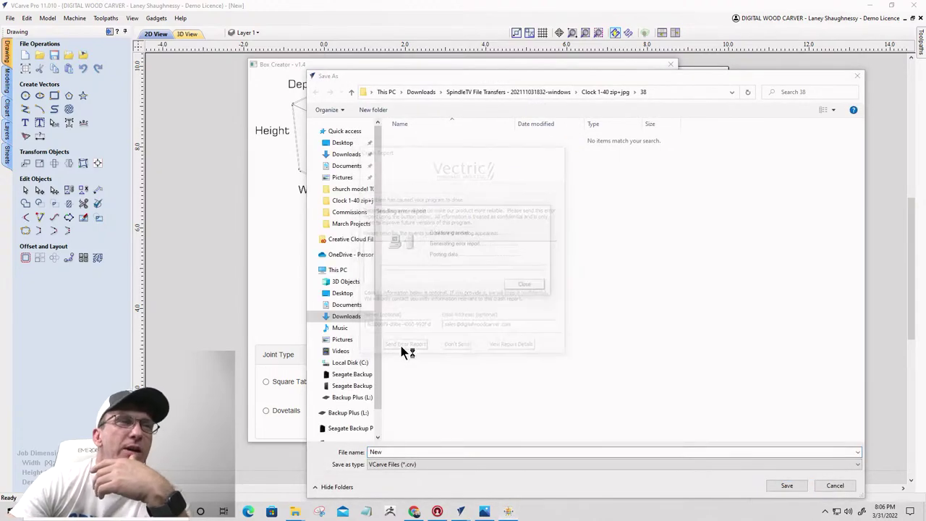
left_click(527, 286)
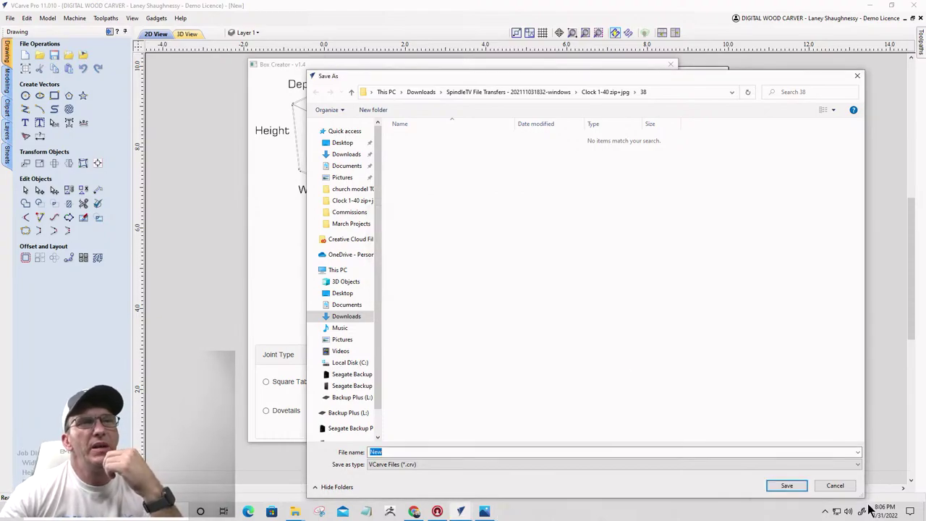
left_click(834, 486)
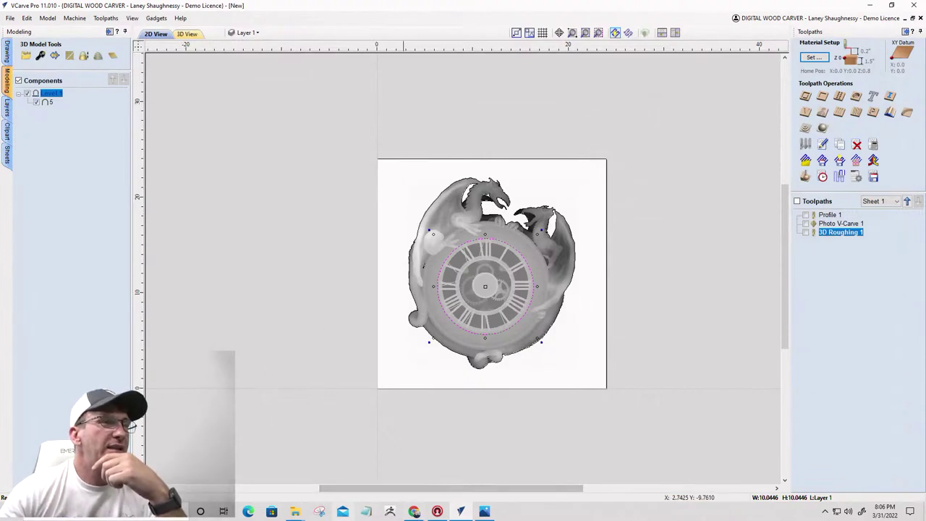
Step: Switch to File Explorer and locate the Box_Creator_Gadget_Install file in the Downloads folder
left_click(297, 512)
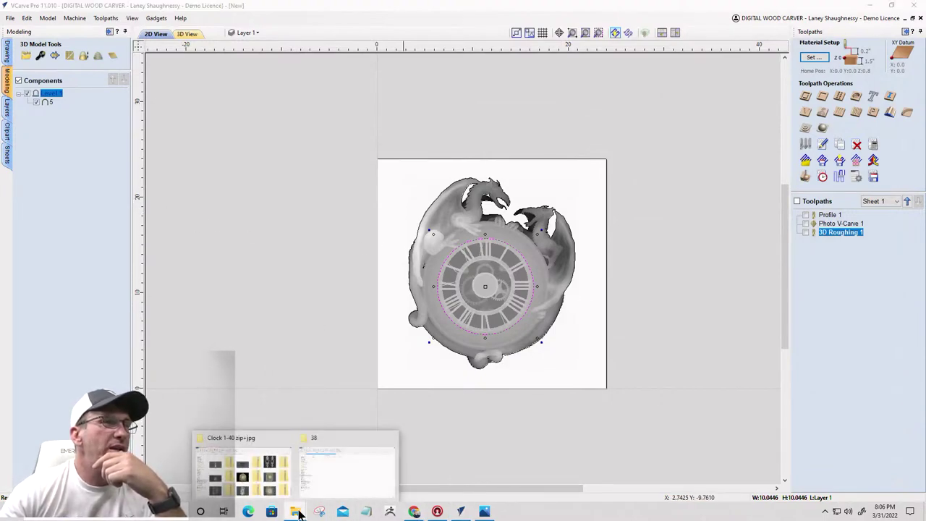
left_click(331, 468)
left_click(29, 126)
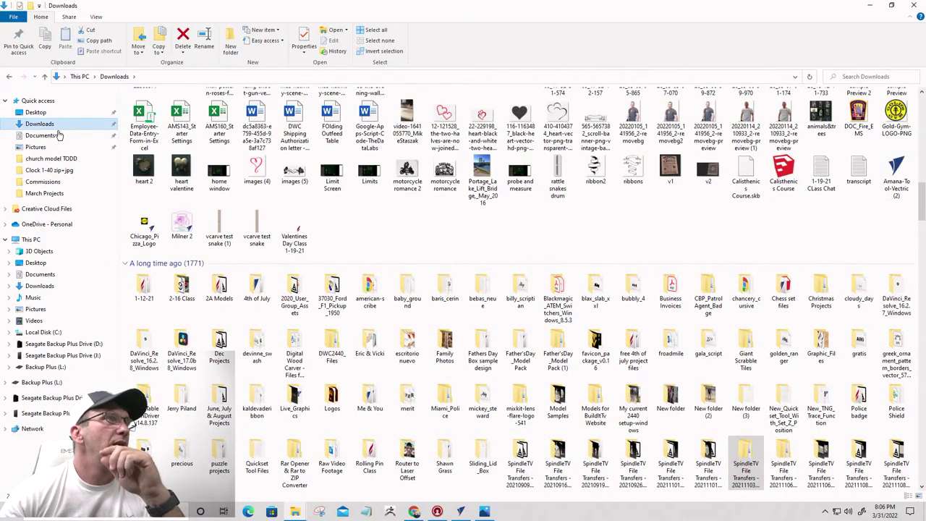
left_click(922, 96)
left_click(922, 96)
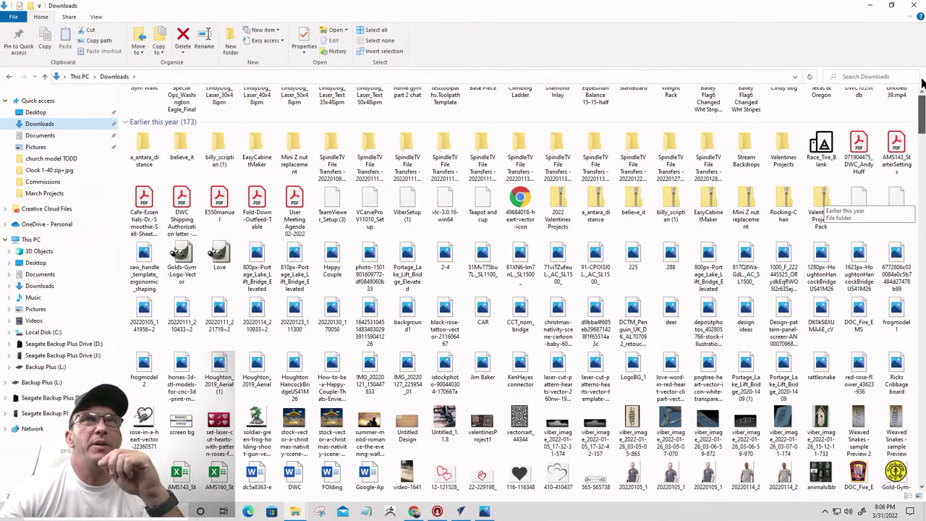
left_click(370, 124)
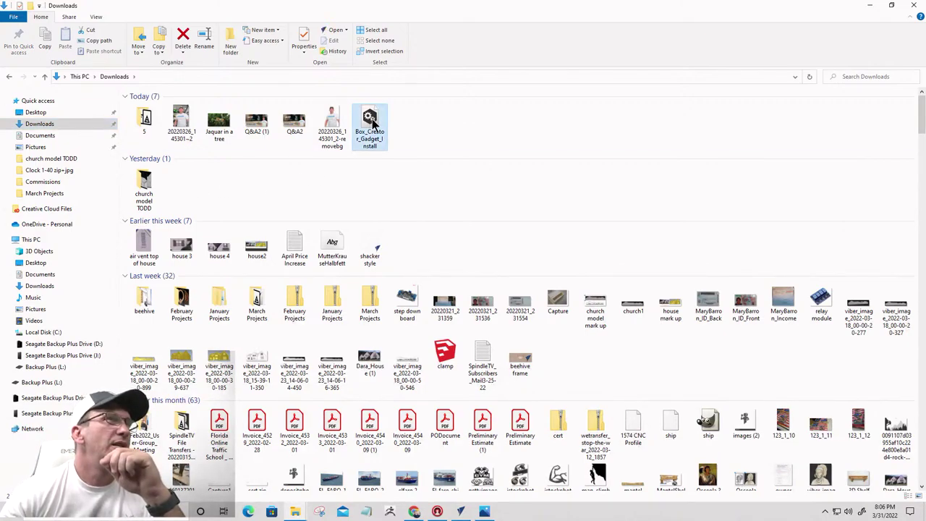
right_click(373, 124)
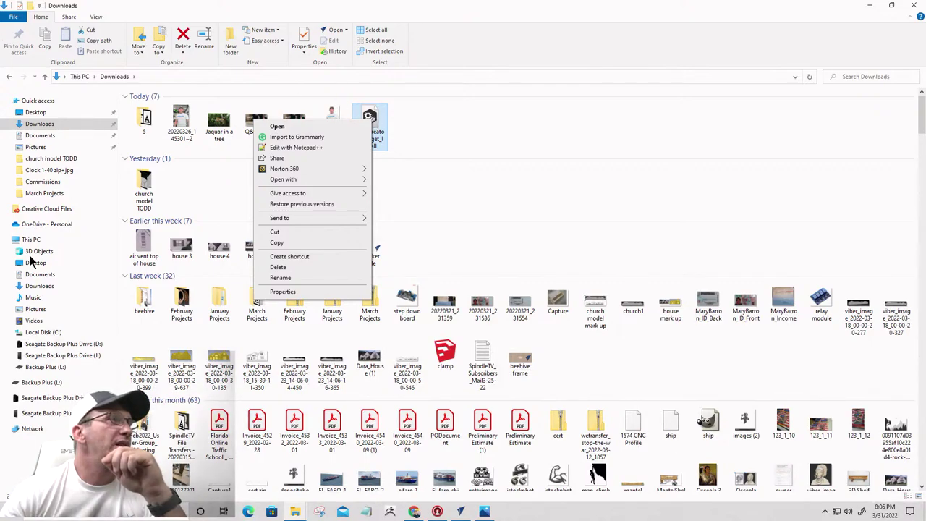
left_click(41, 334)
Step: Open the Vectric Files folder in Public Documents under Users on Local Disk (C:)
left_click(42, 332)
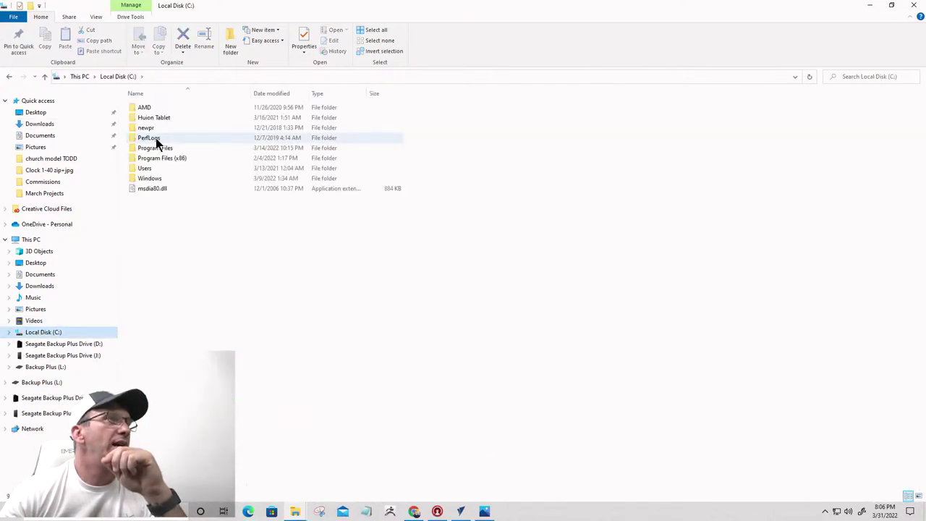
left_click(148, 169)
double_click(148, 169)
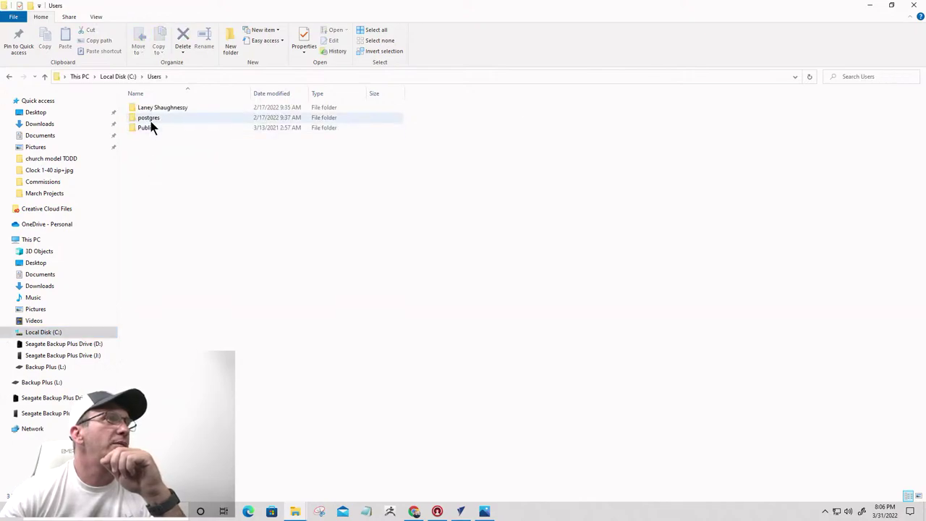
double_click(150, 127)
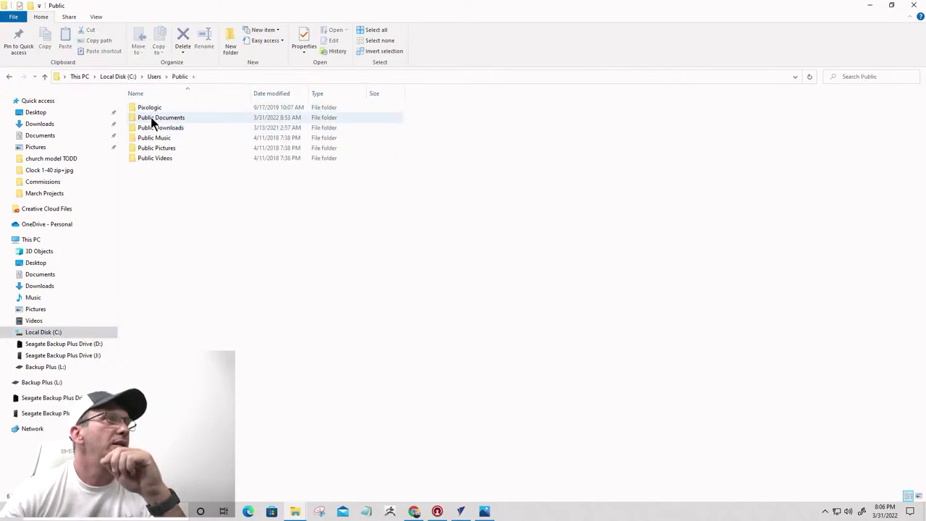
double_click(150, 119)
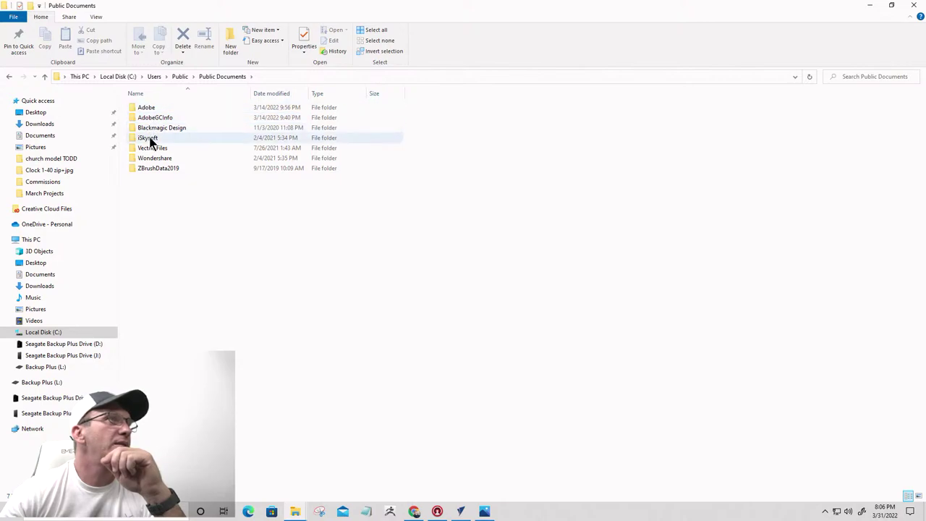
left_click(150, 148)
double_click(150, 148)
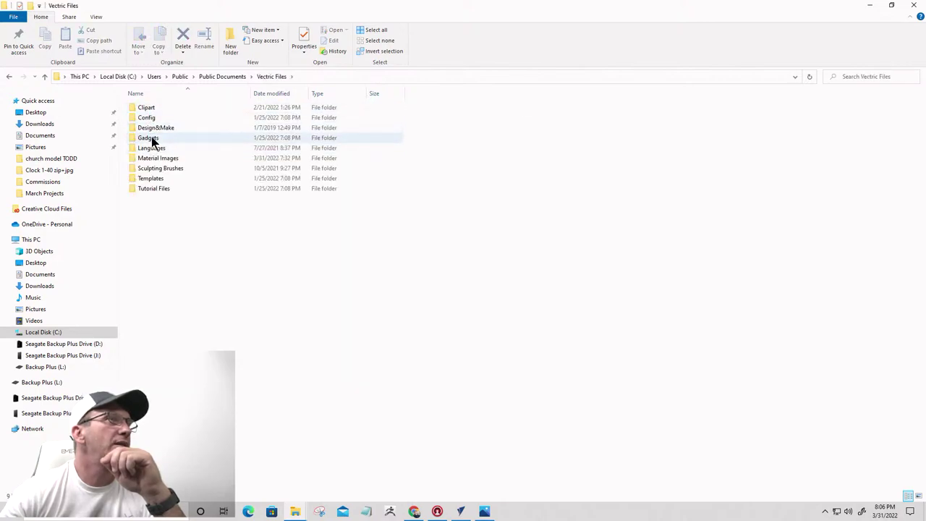
Step: Open the Box_Creator folder within the VCarve Pro V11.0 gadgets and select the Box_Creator.lua file
double_click(151, 138)
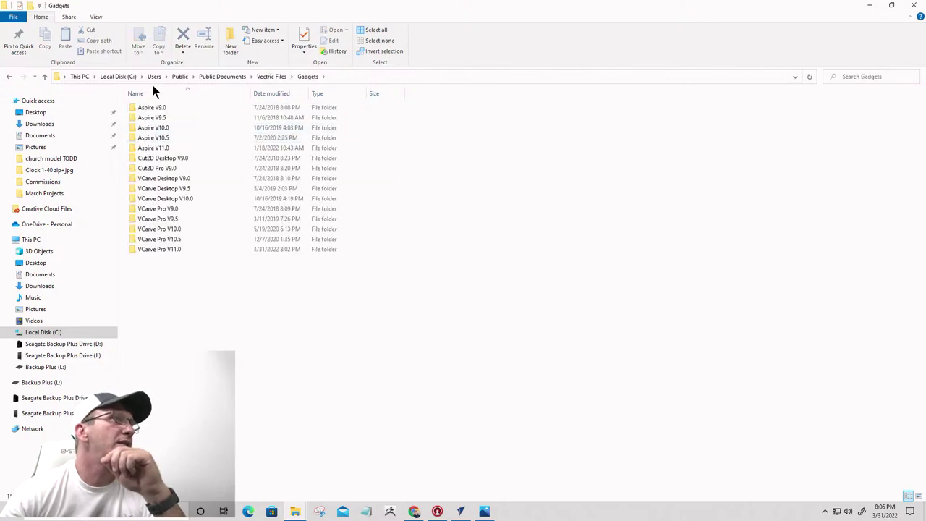
double_click(152, 251)
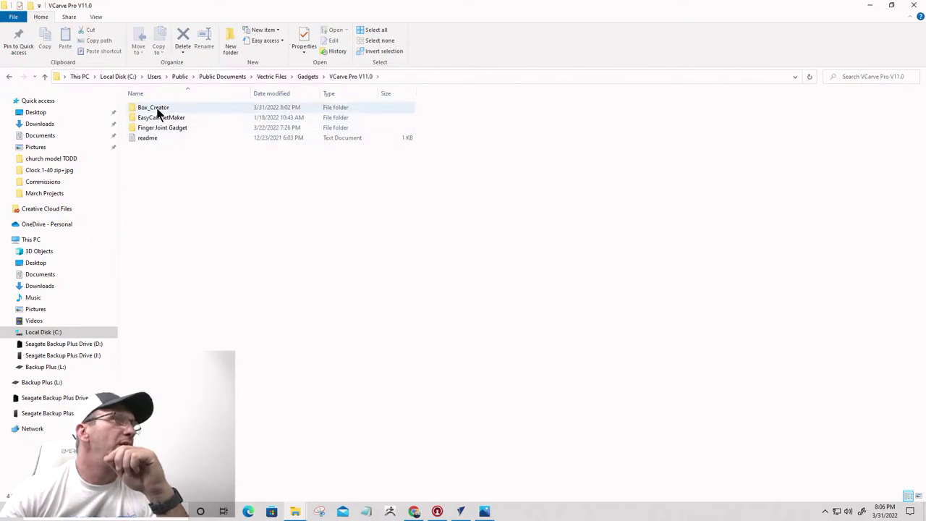
left_click(157, 110)
double_click(157, 110)
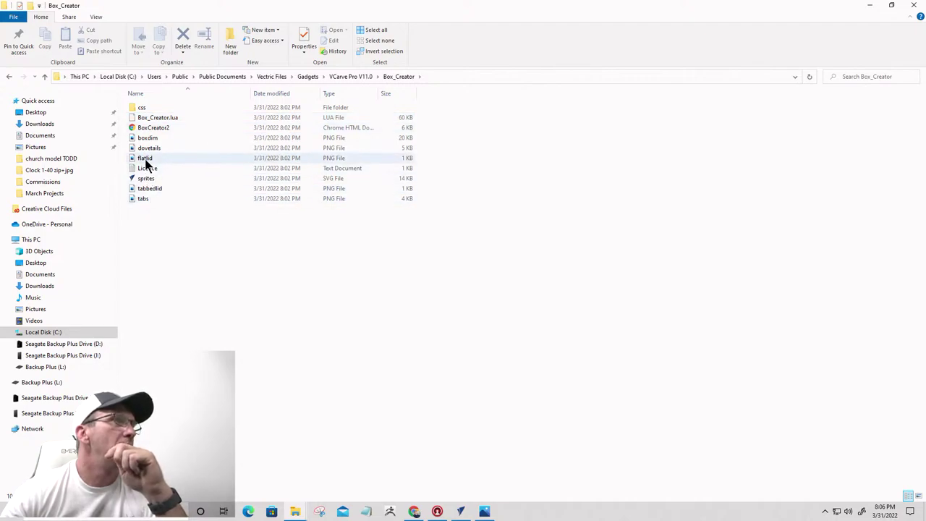
left_click(153, 119)
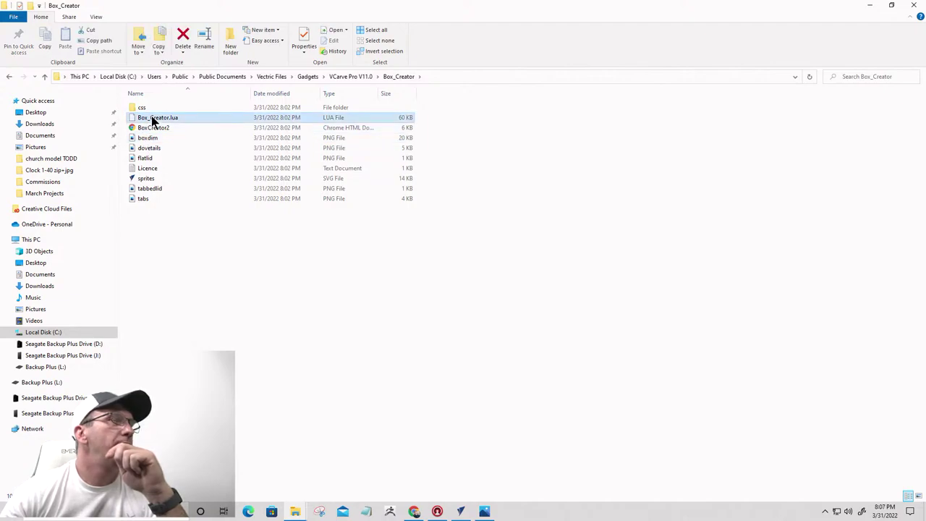
Step: Open the Box_Creator.lua file in Notepad++ and decline the program update
right_click(152, 120)
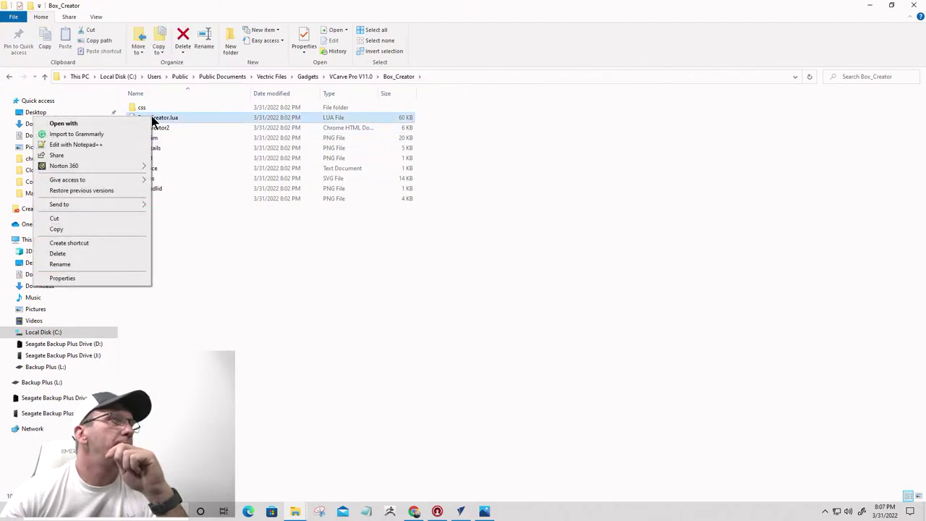
left_click(59, 146)
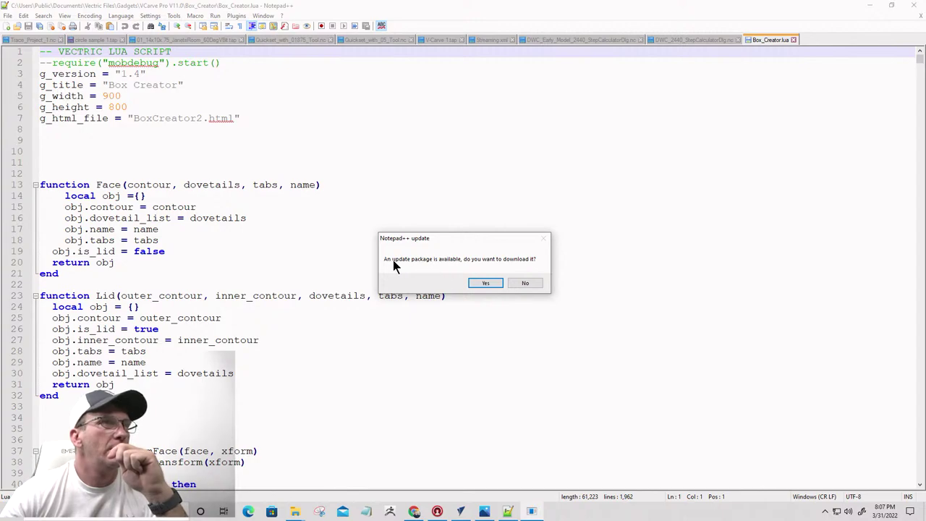
left_click(531, 282)
Step: Examine the Box Creator script's functions for faces, contours and dovetails, and close Notepad++
scroll(365, 272, "down", 3)
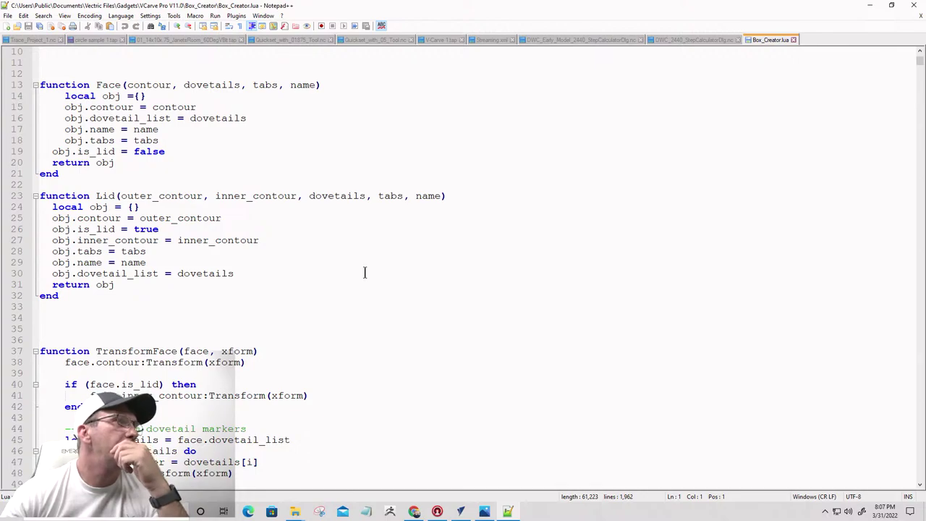
scroll(326, 304, "down", 20)
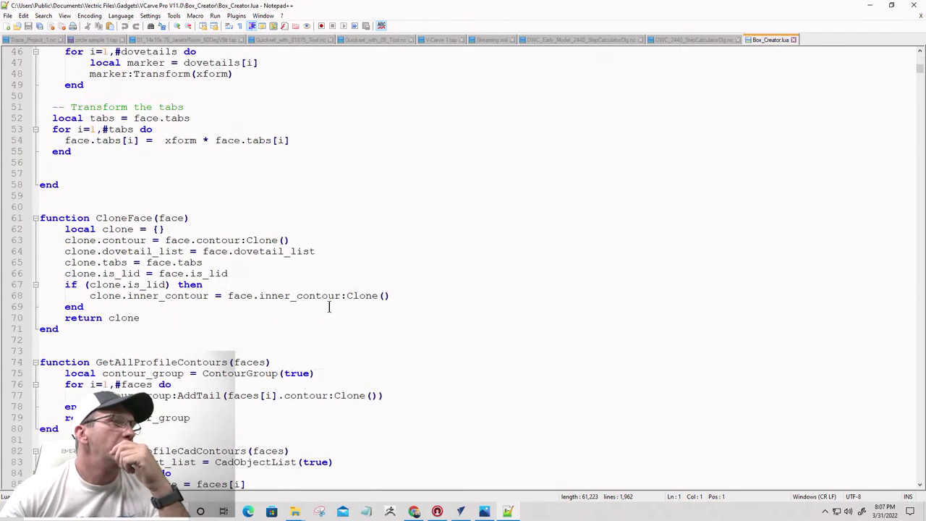
scroll(333, 310, "down", 7)
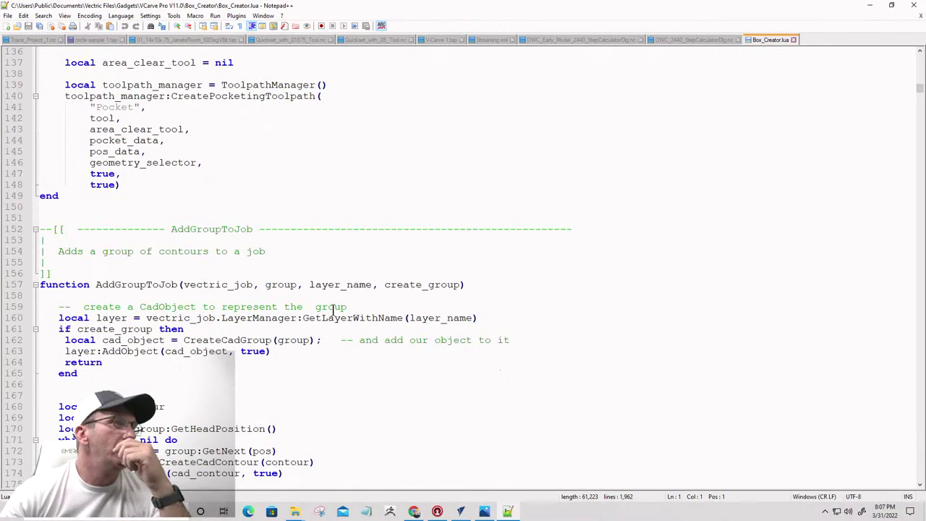
scroll(333, 310, "down", 1)
scroll(331, 308, "down", 3)
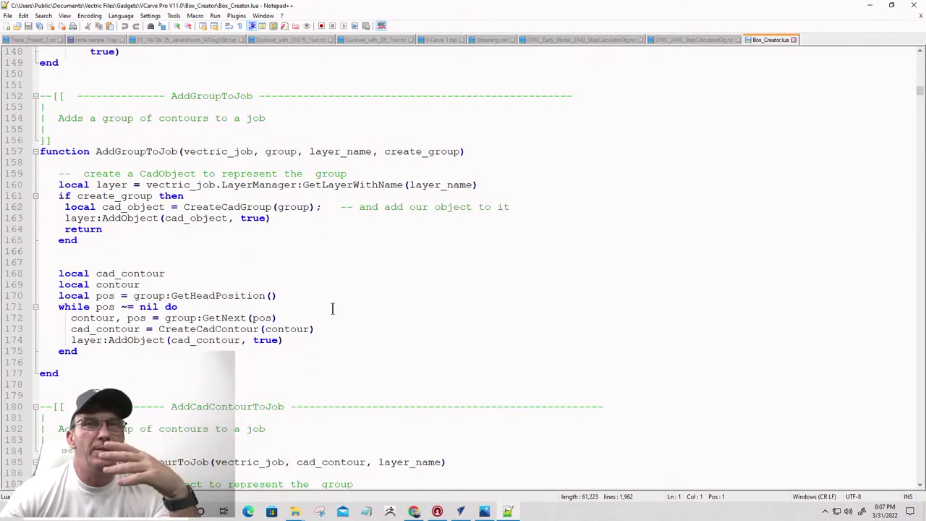
scroll(330, 307, "down", 20)
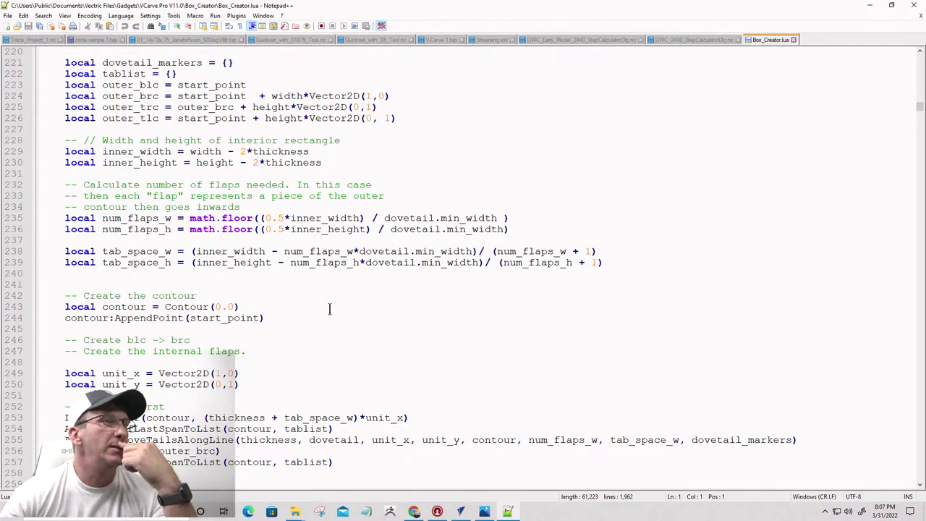
scroll(329, 309, "down", 5)
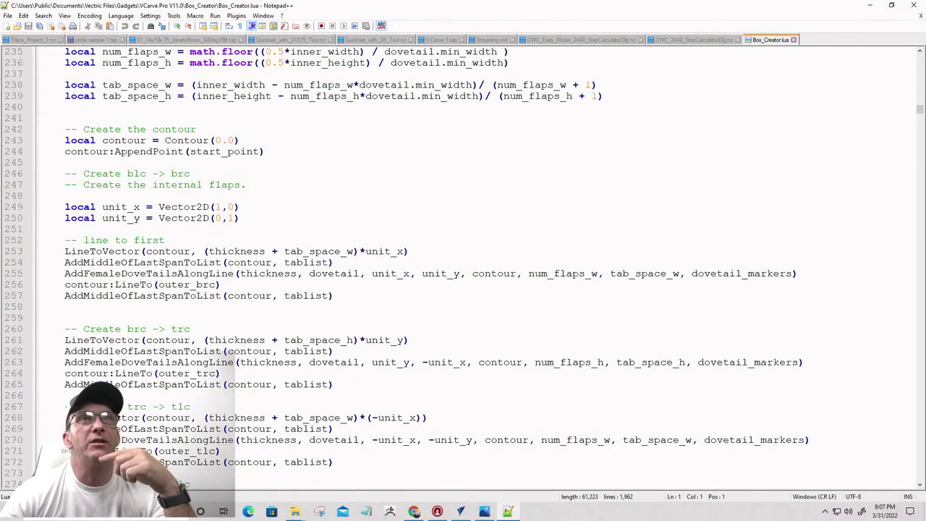
left_click(914, 5)
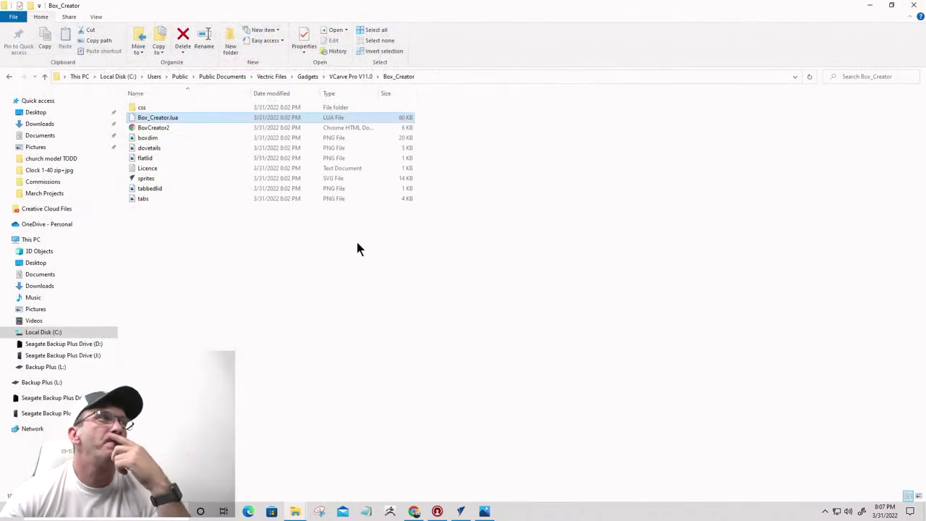
Step: Open the BoxCreator2 HTML page from the gadget folder and set the box's width, depth and height to 10
left_click(178, 128)
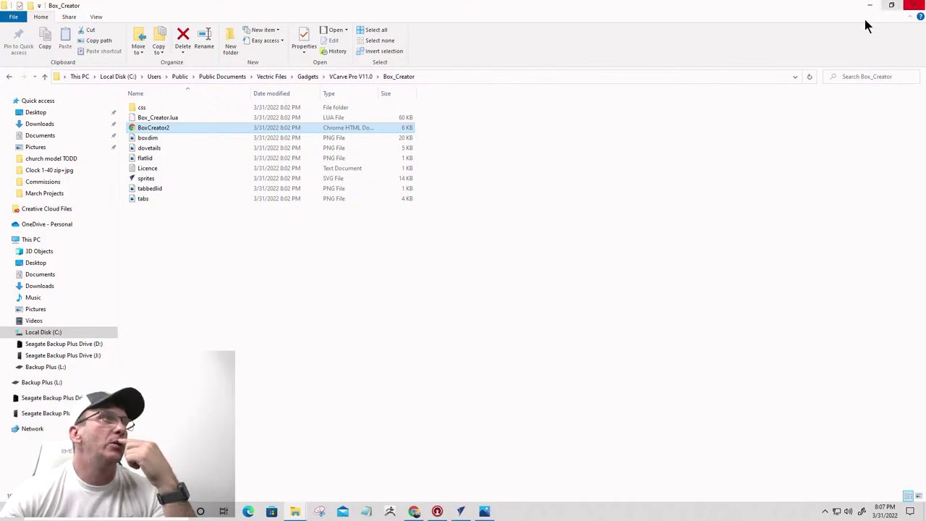
double_click(154, 129)
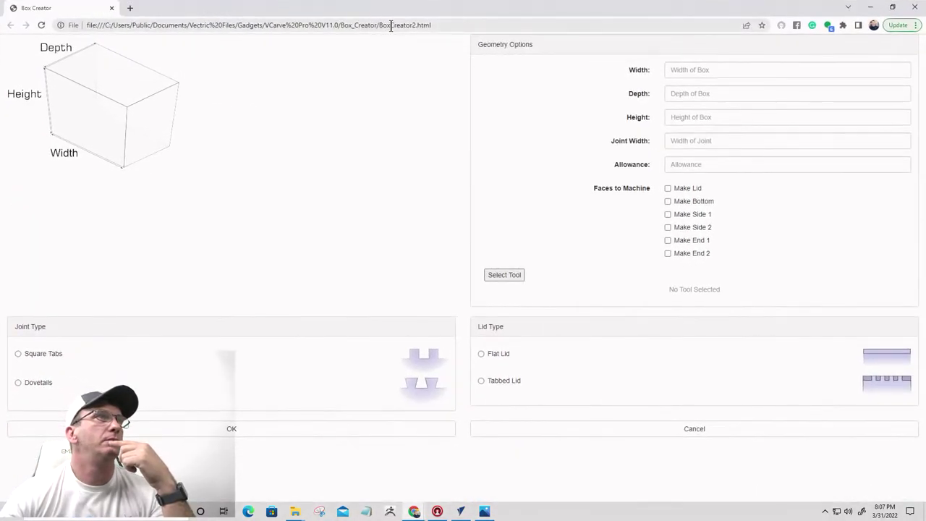
left_click(703, 69)
type("10")
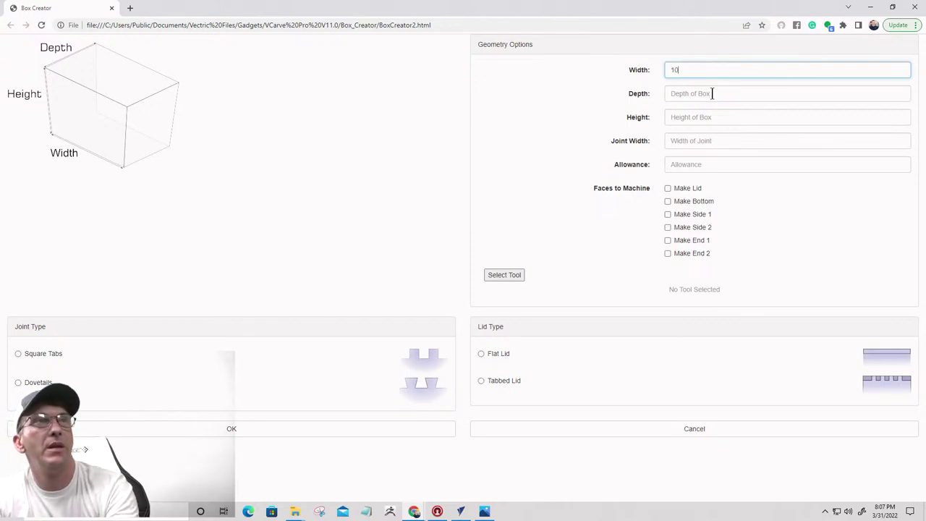
left_click(713, 94)
type("10")
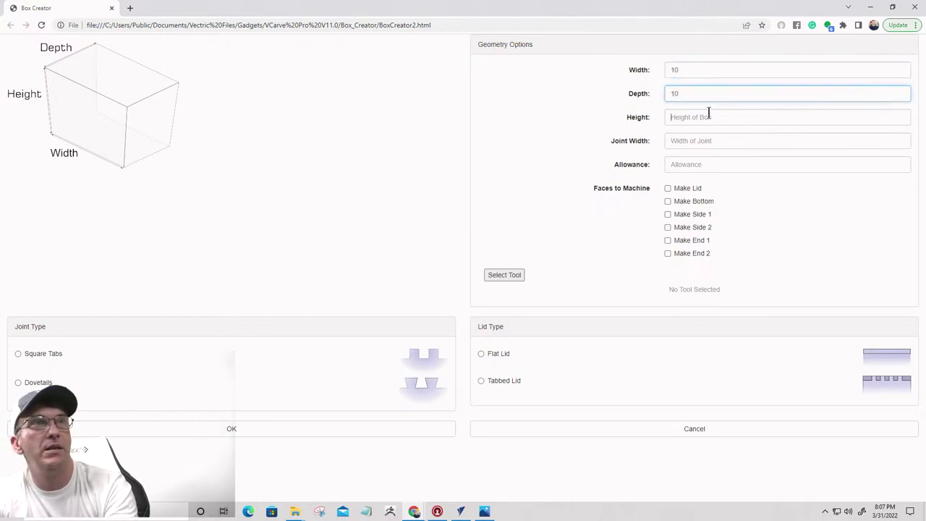
left_click(708, 114)
type("10")
Step: Set the joint width to 0.5 and the allowance to 0.005 on the Box Creator page
left_click(687, 142)
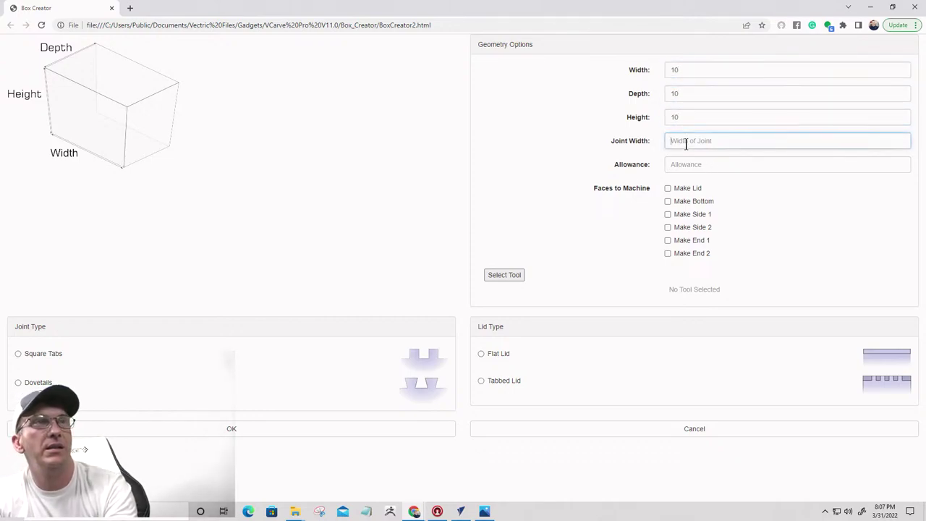
type("0.5")
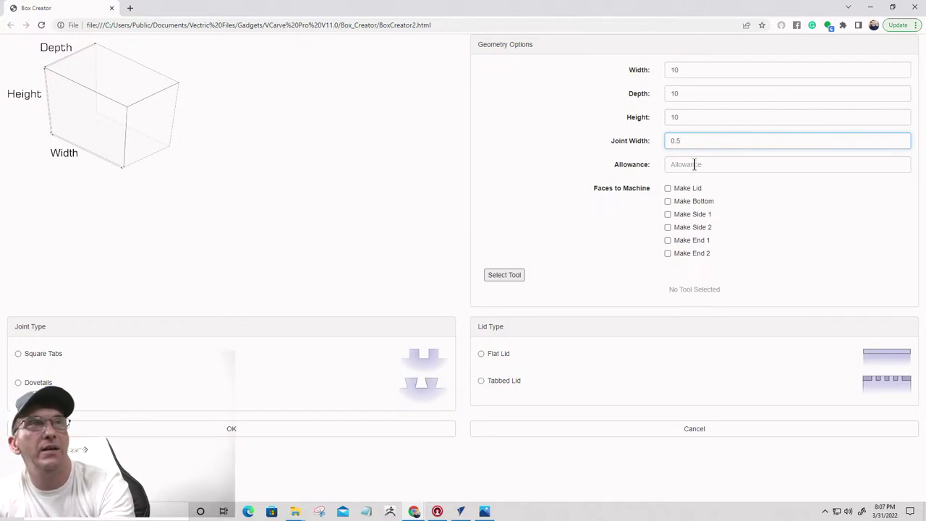
left_click(694, 164)
type("0")
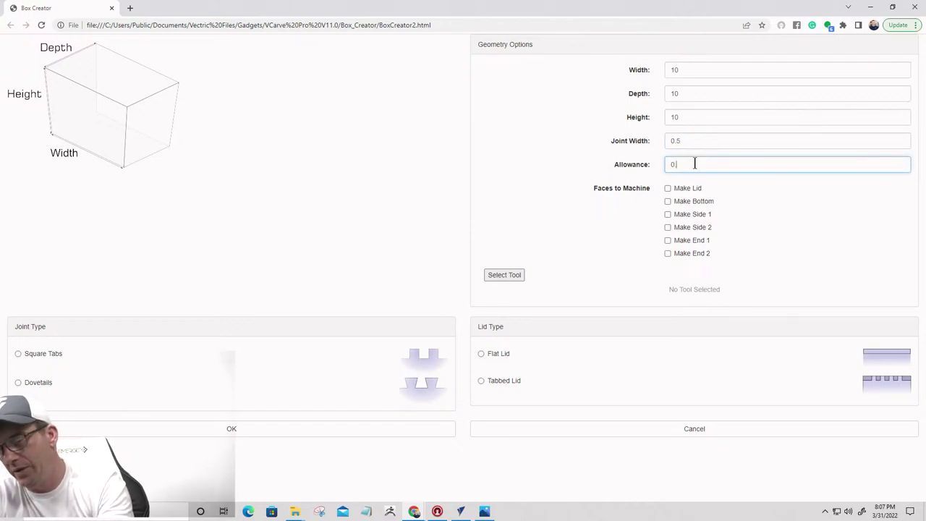
type(".005")
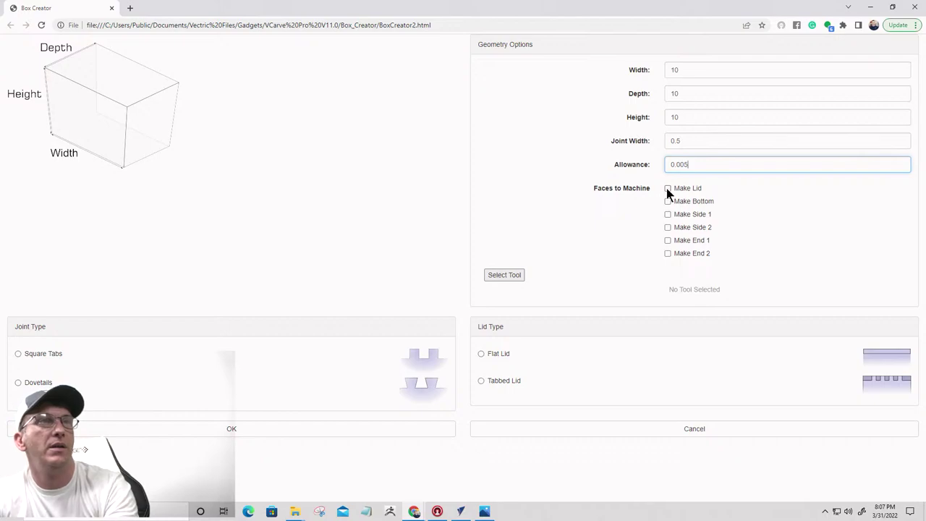
Step: Include the lid, bottom, both sides and both ends as faces to machine, and try to select a tool
left_click(667, 188)
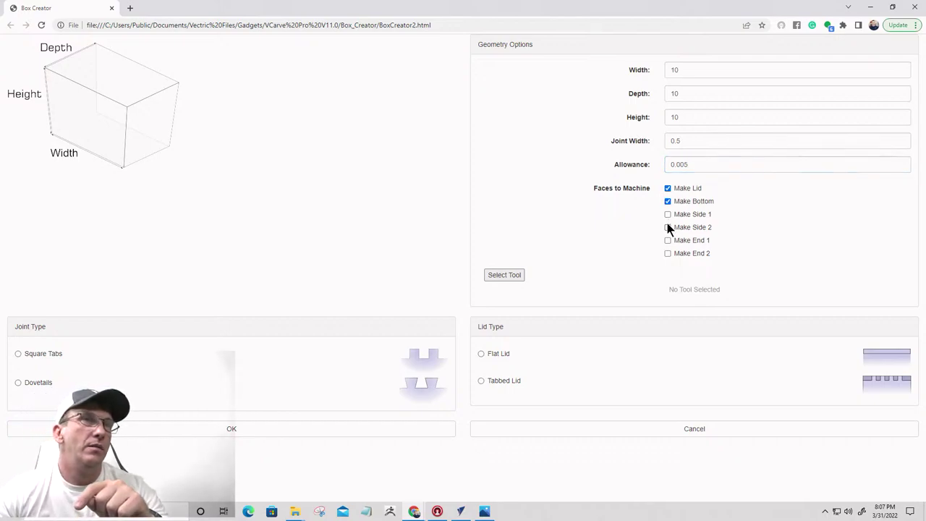
left_click(668, 217)
left_click(667, 227)
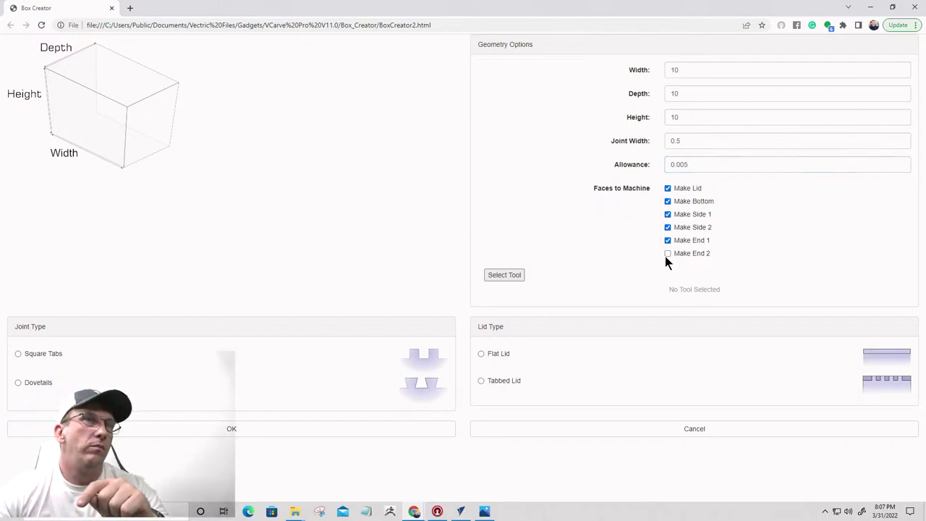
left_click(503, 275)
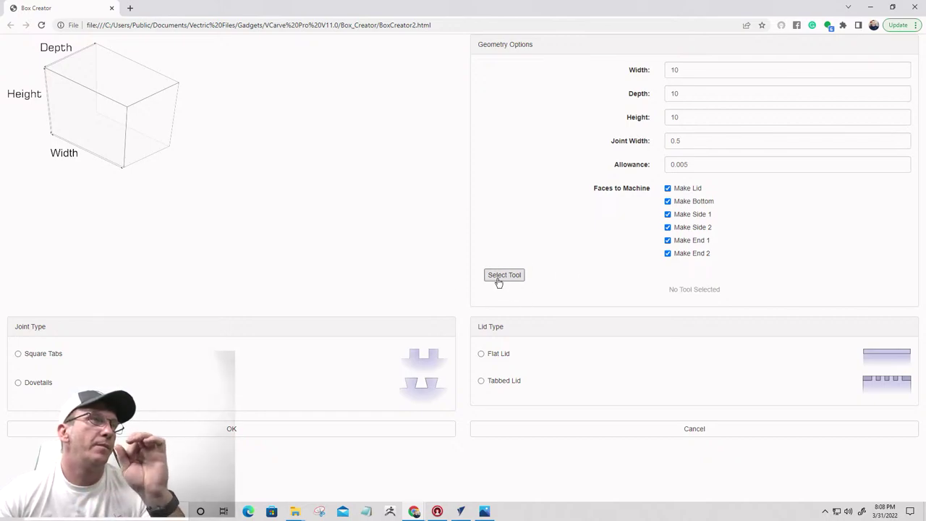
left_click(503, 275)
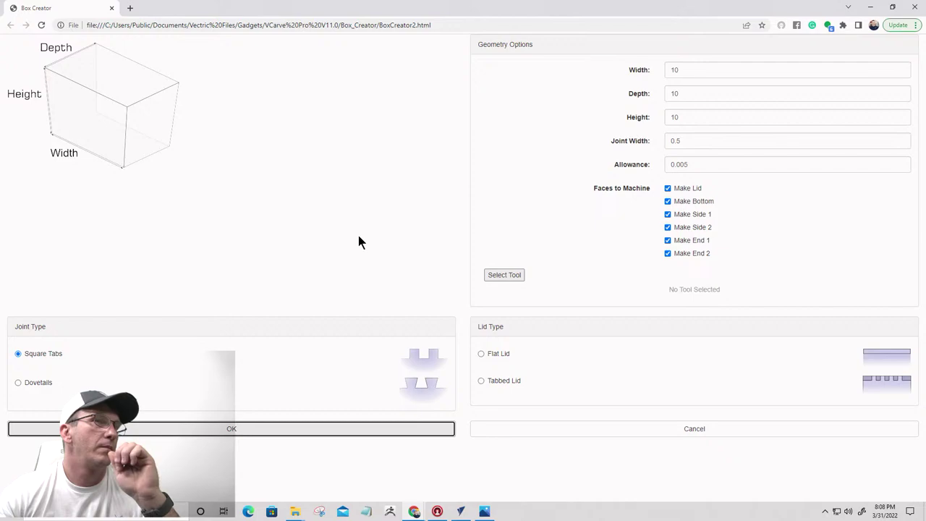
Step: Close the Box Creator page and the File Explorer window, and launch a new VCarve Pro 11.0 window
left_click(111, 9)
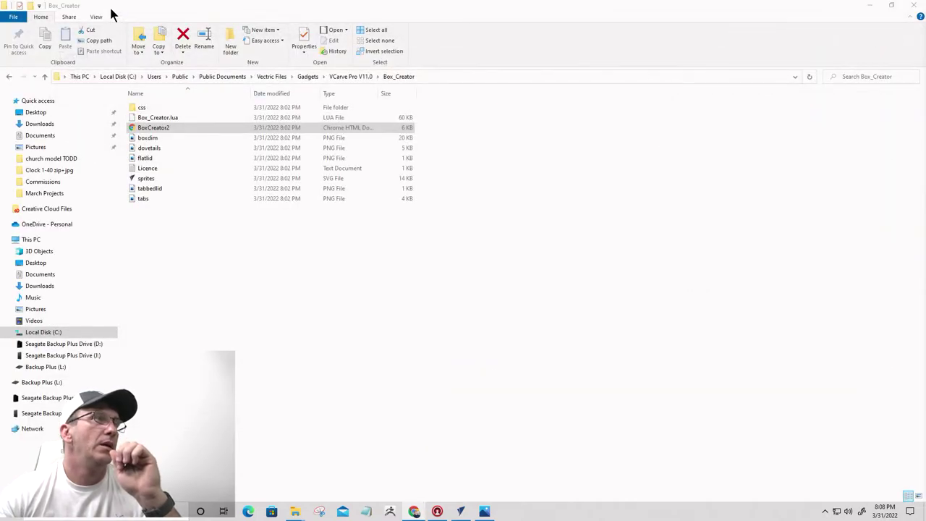
left_click(917, 9)
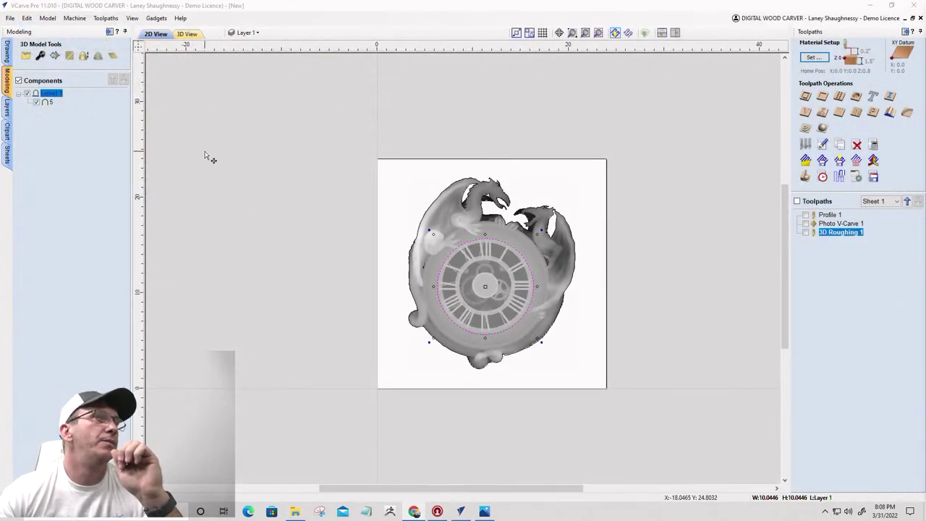
right_click(461, 512)
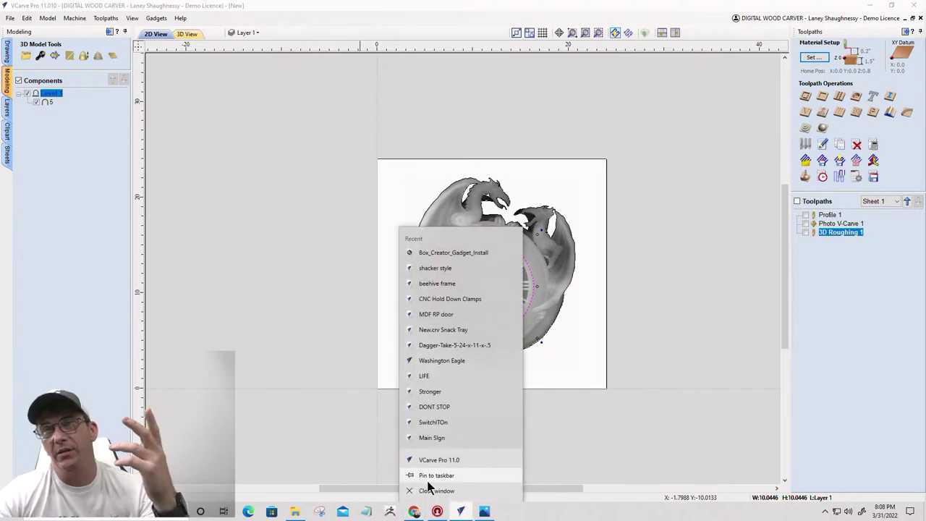
key("Escape")
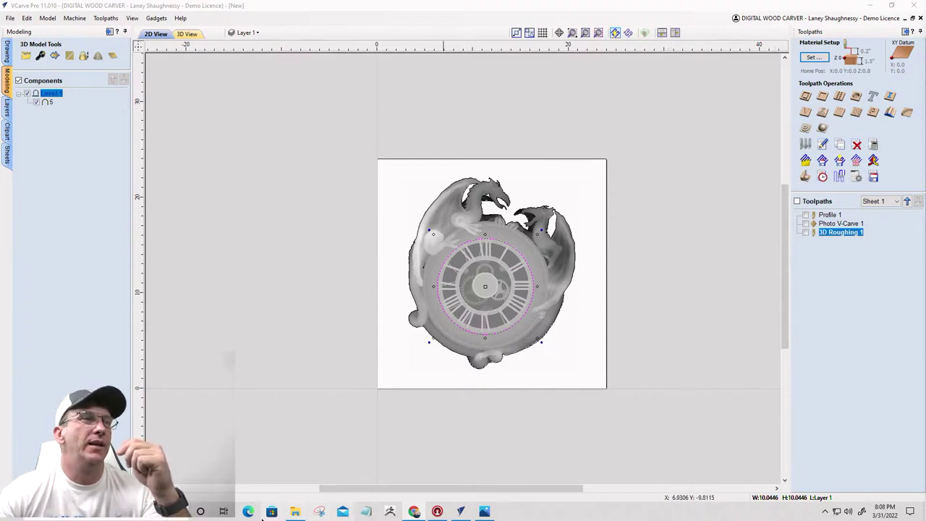
right_click(461, 511)
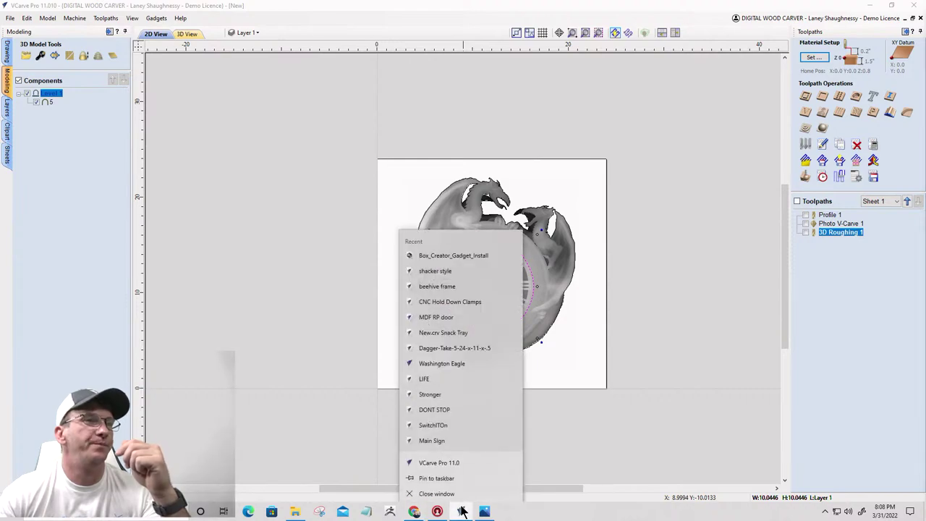
left_click(427, 460)
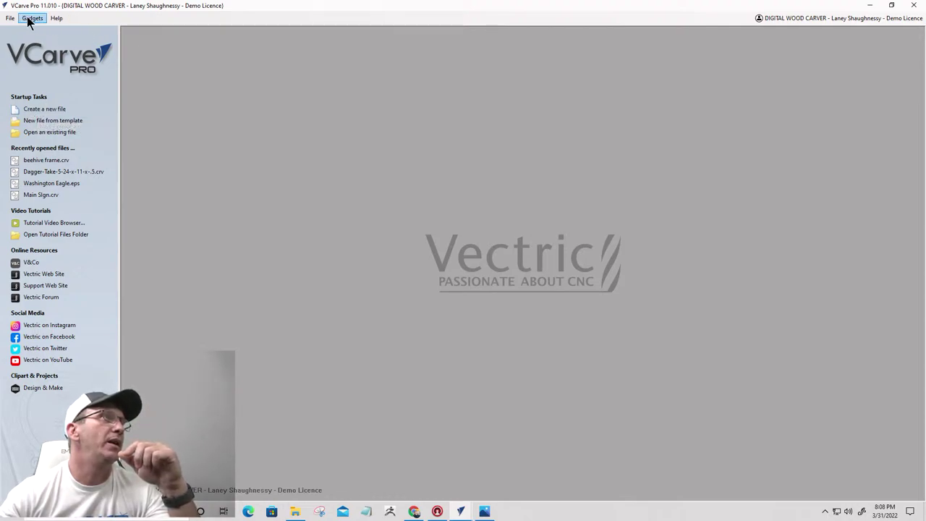
Step: Create a new single-sided job of 10 x 10 x 1.5 inches and launch the Box Creator gadget
left_click(32, 110)
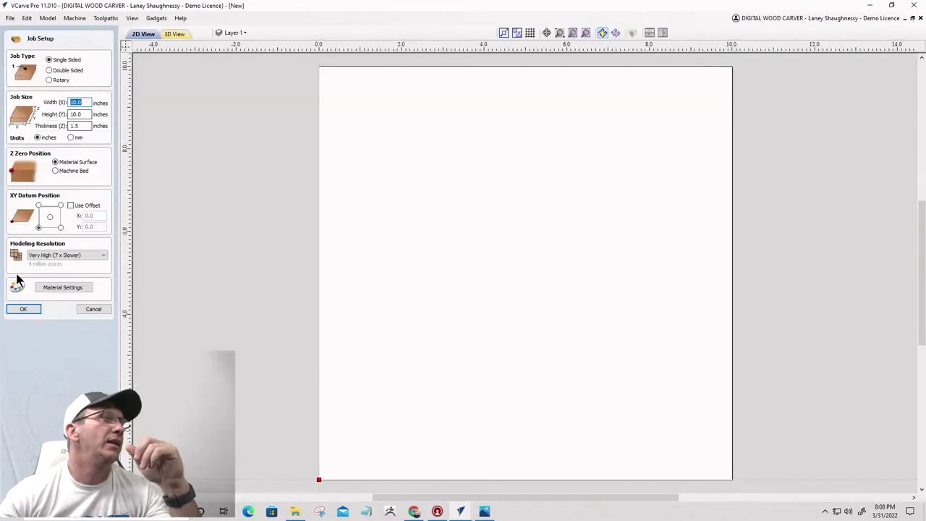
left_click(157, 18)
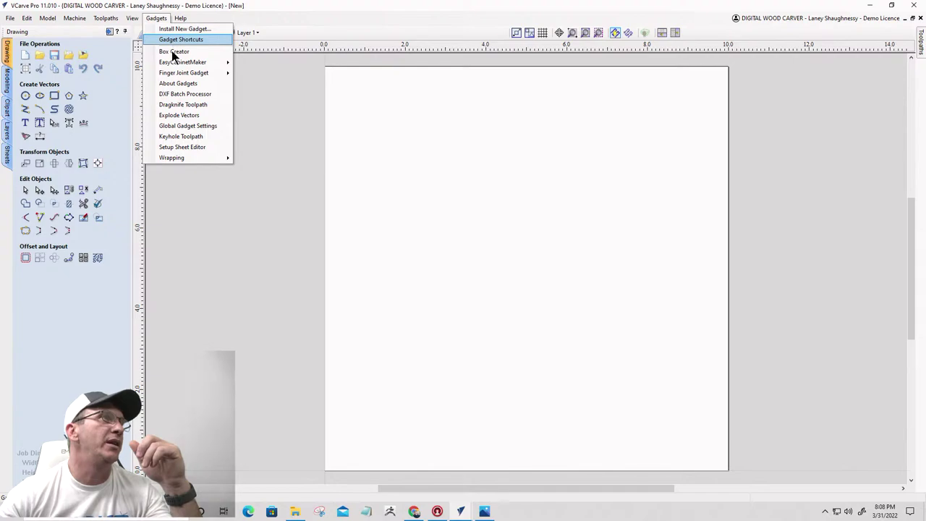
left_click(172, 51)
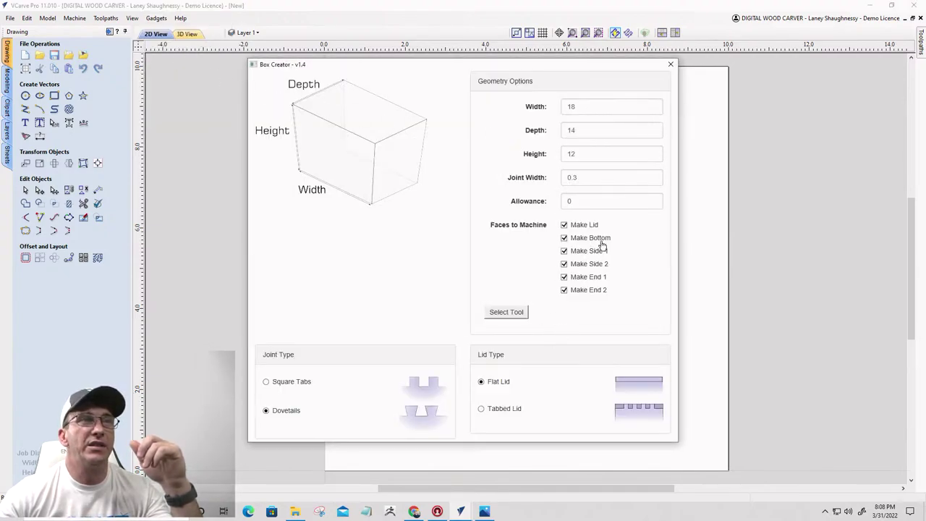
Step: Set the box allowance to 0.01, try to select End Mill (0.125 inch) as the tool, and dismiss the crash dialogs without sending or saving
left_click(569, 204)
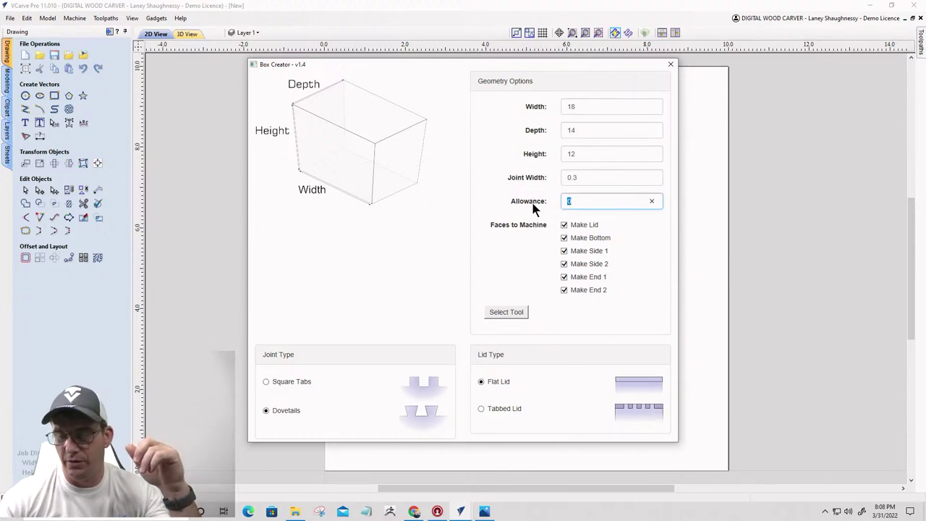
type("0.01")
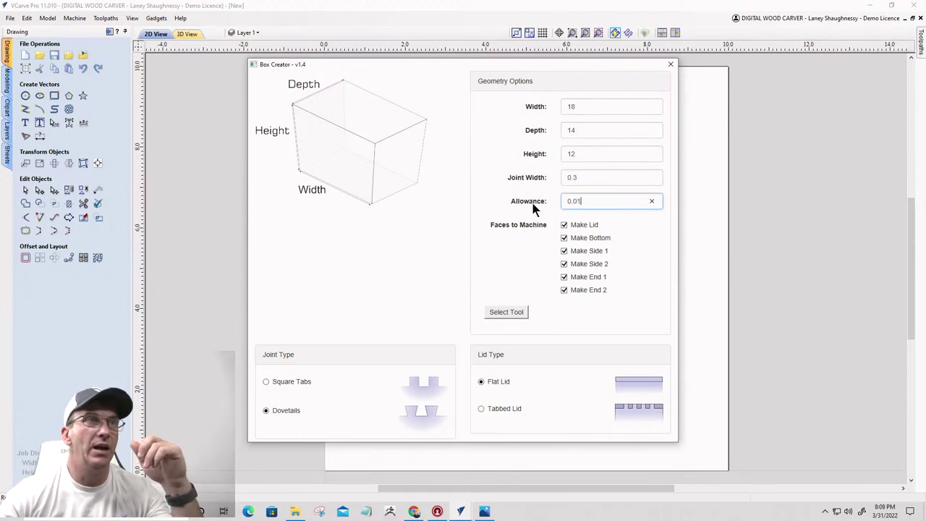
left_click(510, 315)
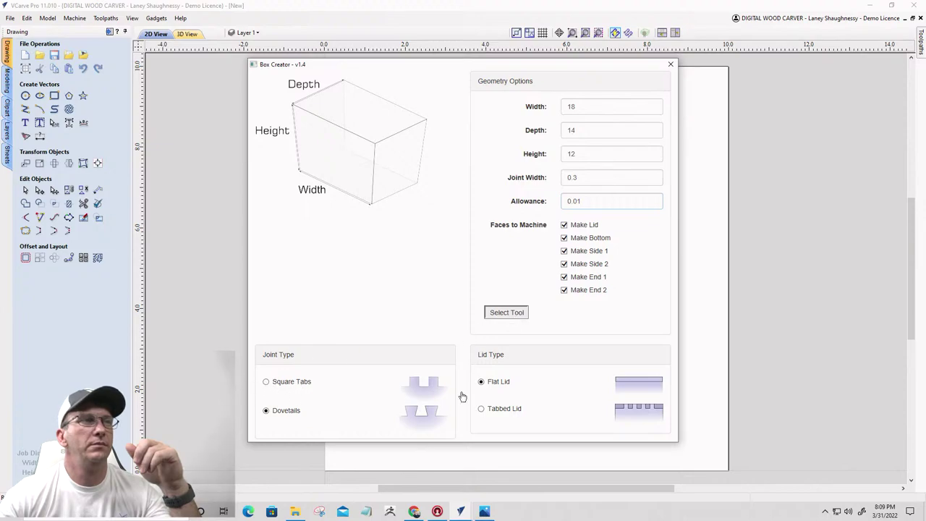
left_click(487, 314)
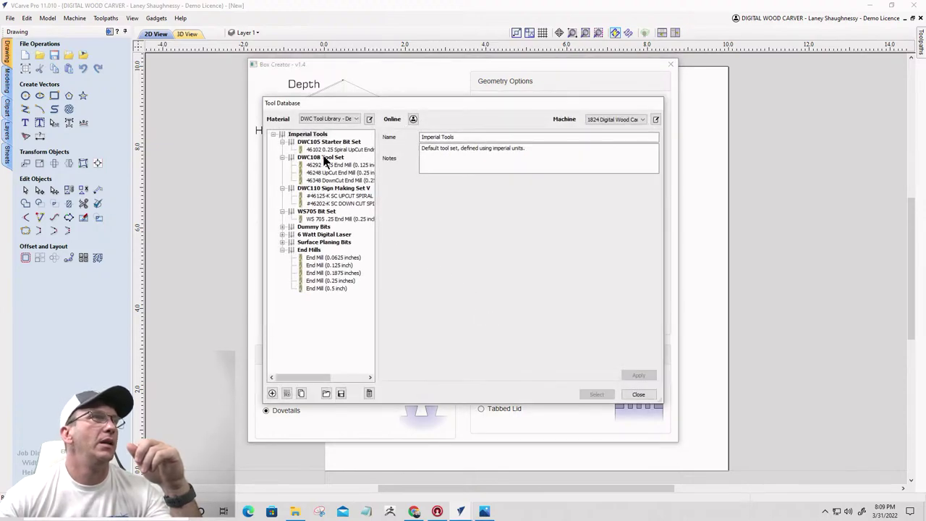
left_click(322, 265)
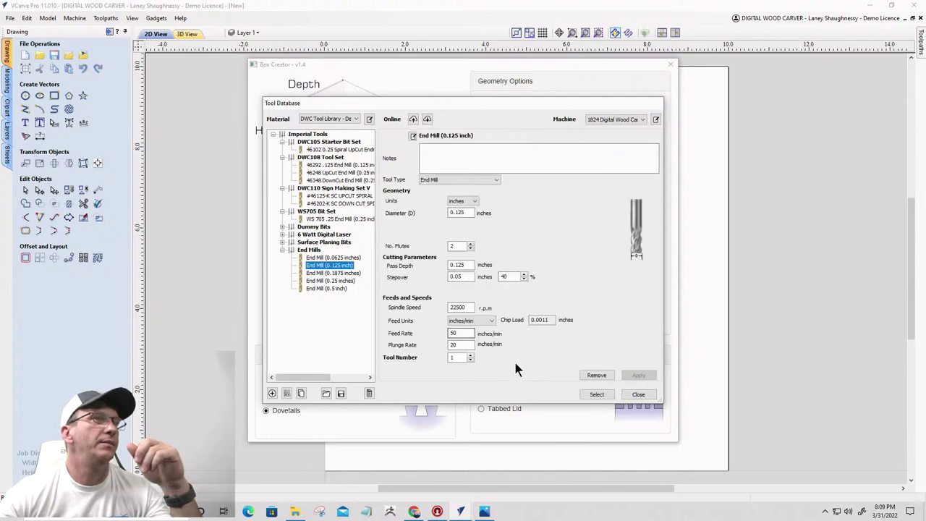
left_click(596, 395)
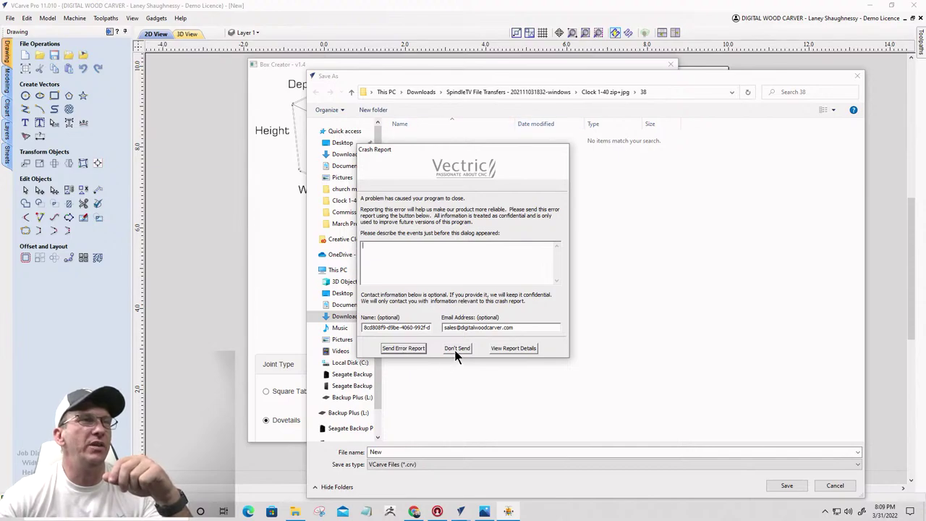
left_click(456, 349)
left_click(833, 486)
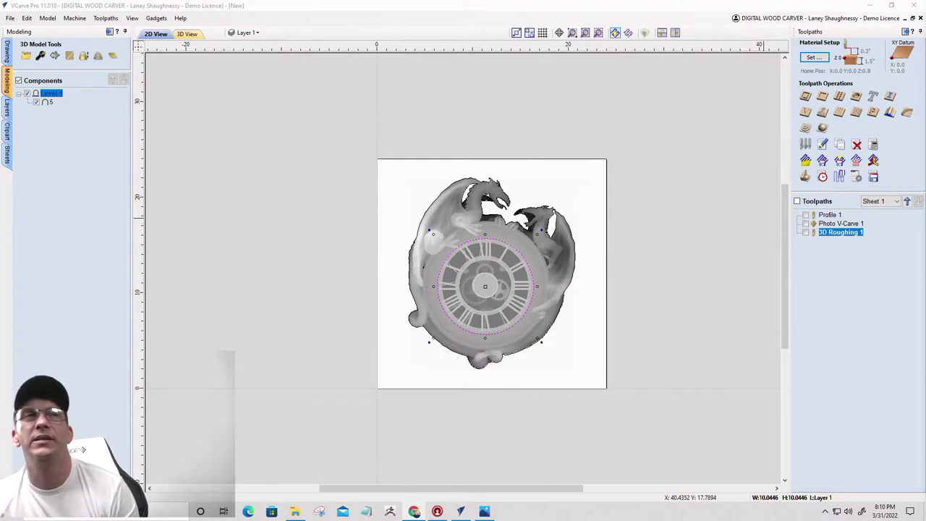
Step: Collapse the modeling panel and start a Quick Engrave toolpath for the selected clock-face circle, postponing the post-processor configuration
left_click(110, 32)
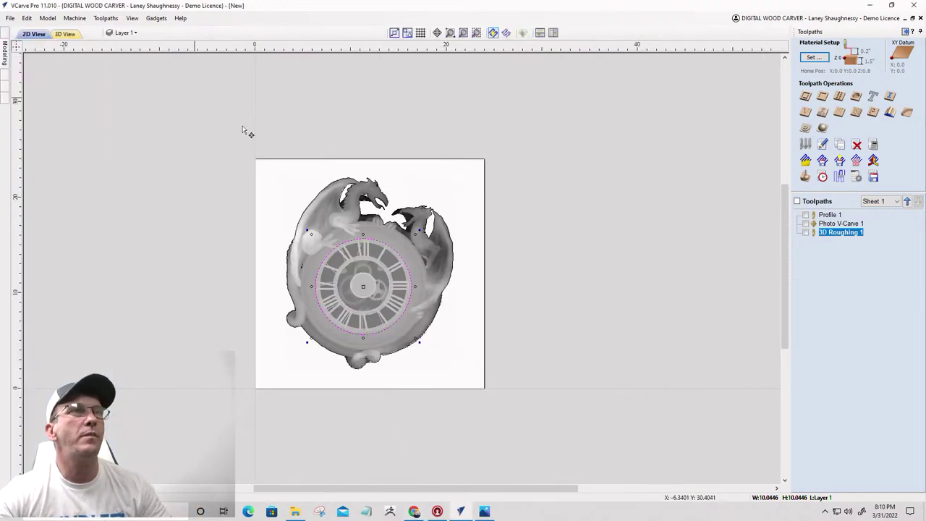
left_click(874, 98)
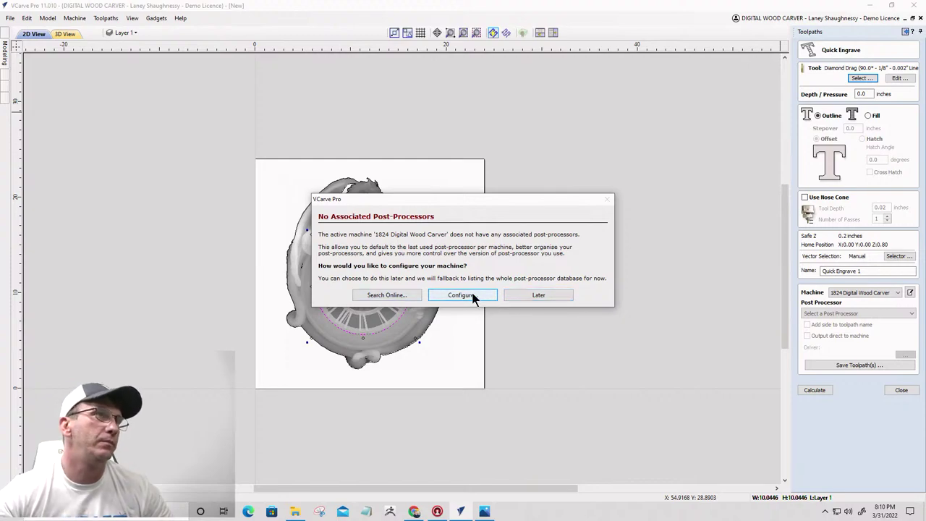
left_click(539, 296)
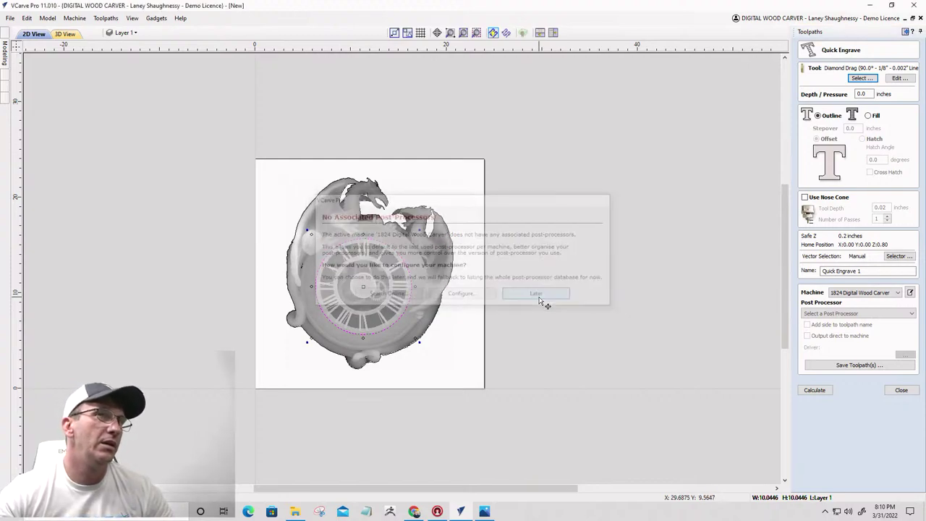
Step: Set the spindle speed of the Diamond Drag (90 deg 0.020" Line Width) tool to 0 rpm and select it for the engraving
left_click(861, 79)
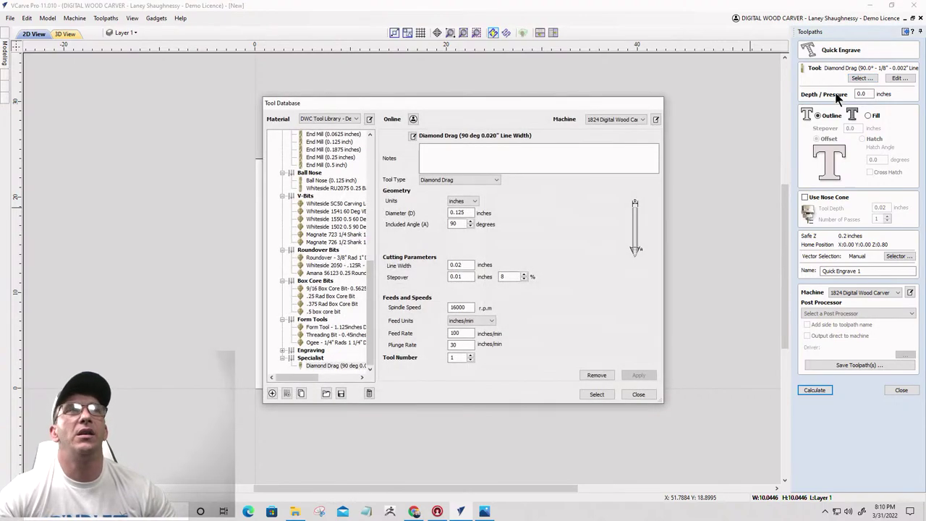
left_click(330, 366)
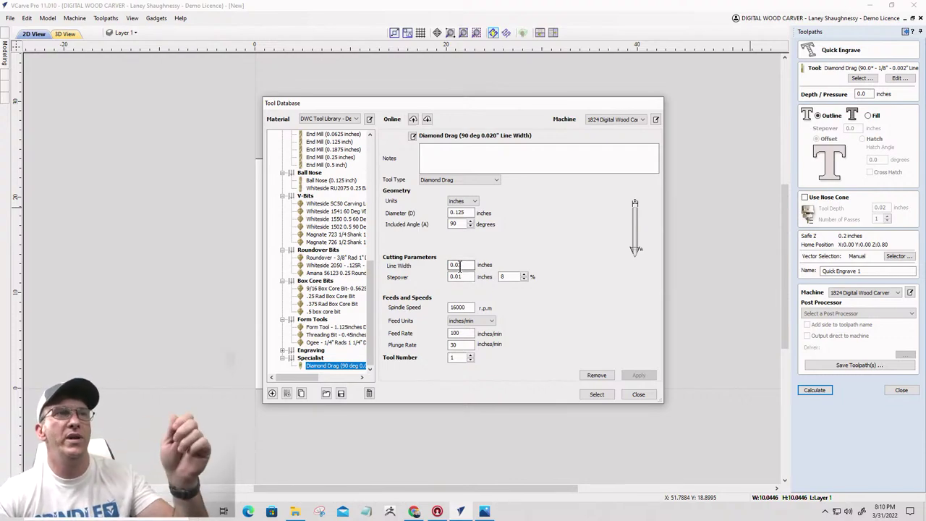
left_click(462, 333)
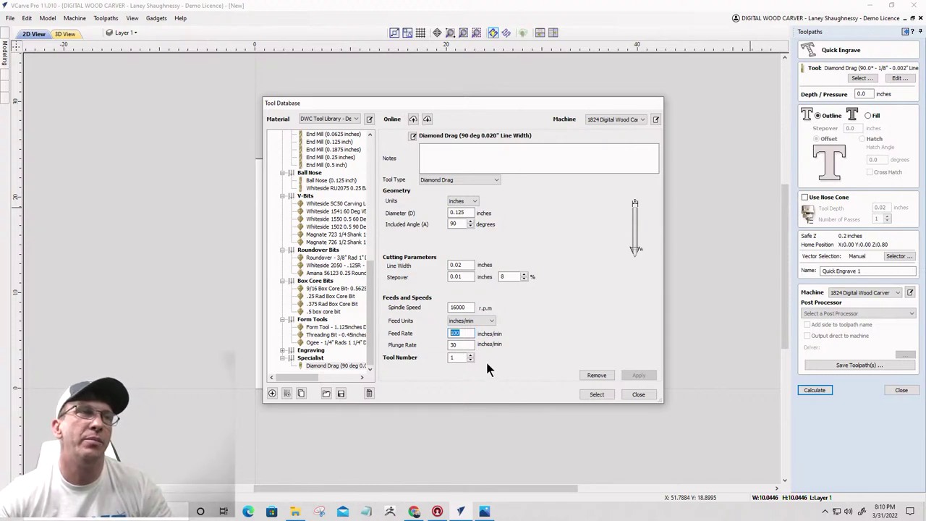
double_click(458, 307)
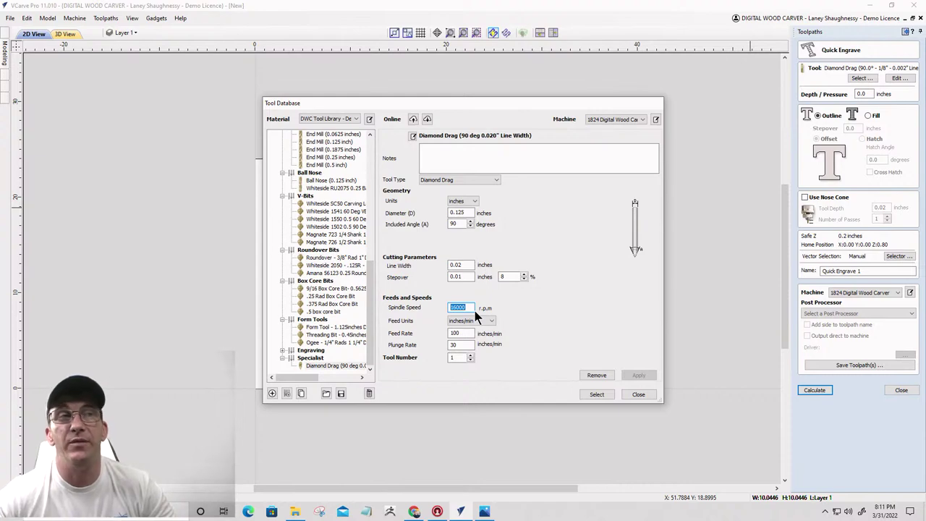
type("0")
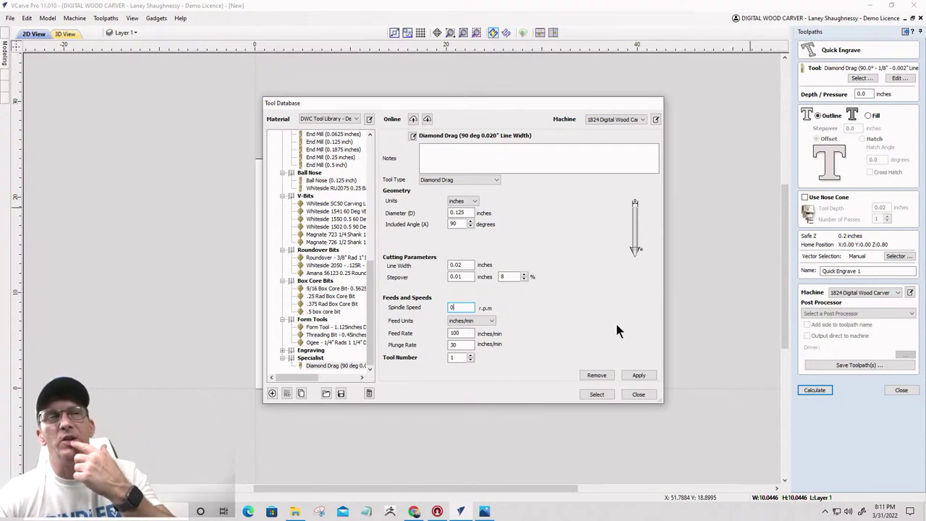
left_click(631, 376)
left_click(585, 395)
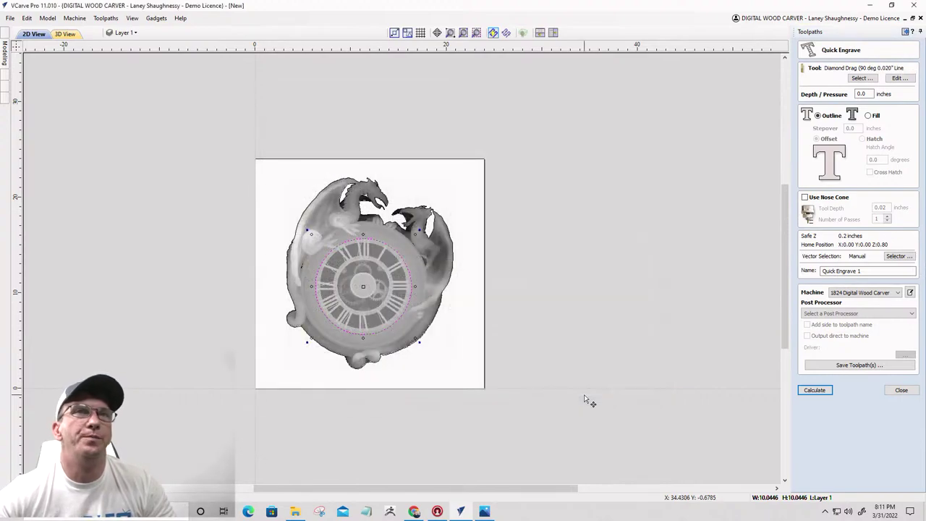
Step: Calculate the Quick Engrave toolpath with a hatch fill at a 45-degree angle
left_click(866, 93)
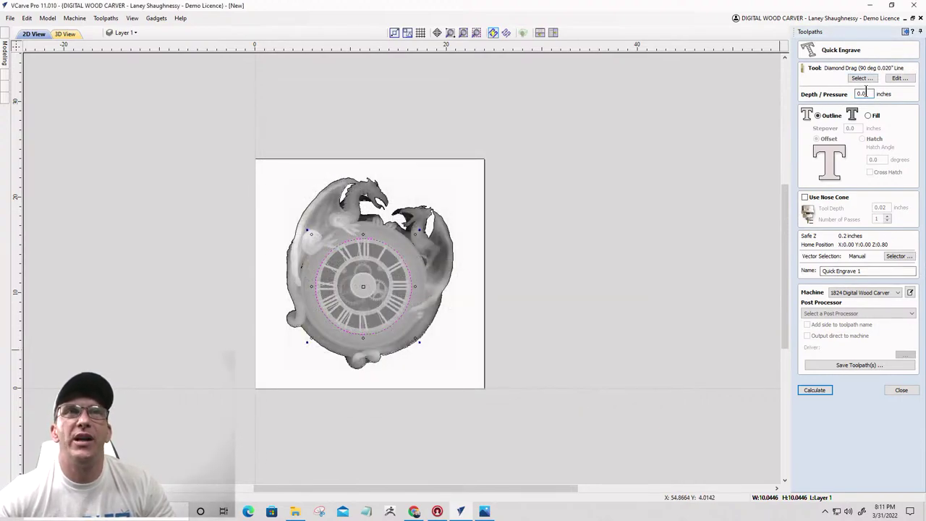
left_click_drag(866, 92, 808, 94)
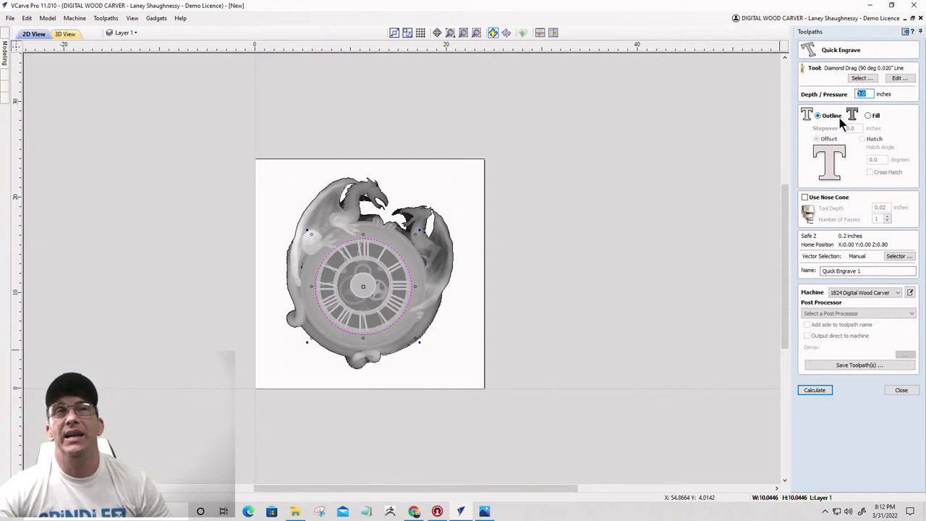
left_click(869, 116)
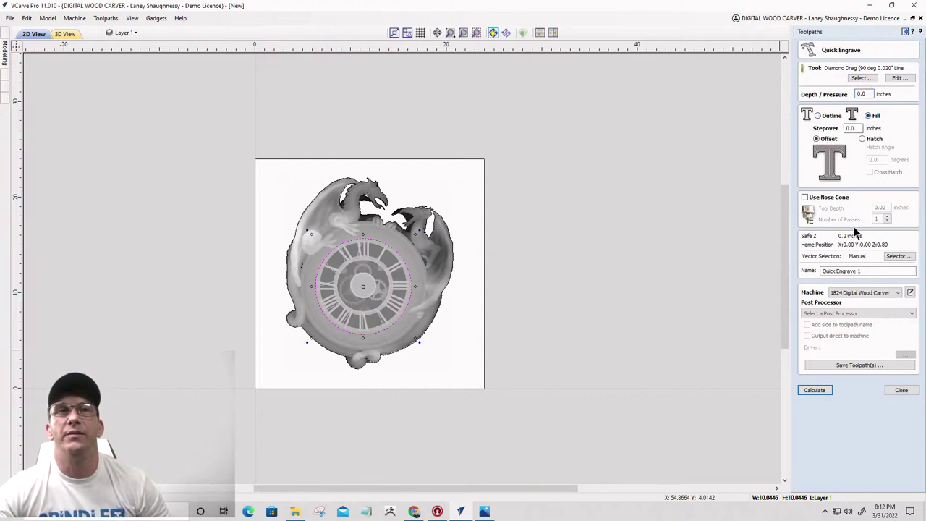
left_click(863, 139)
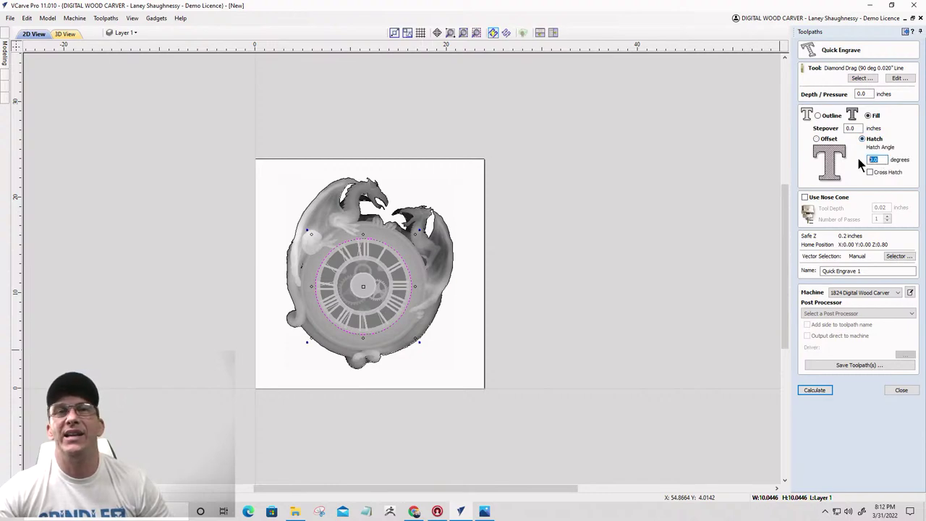
type("45")
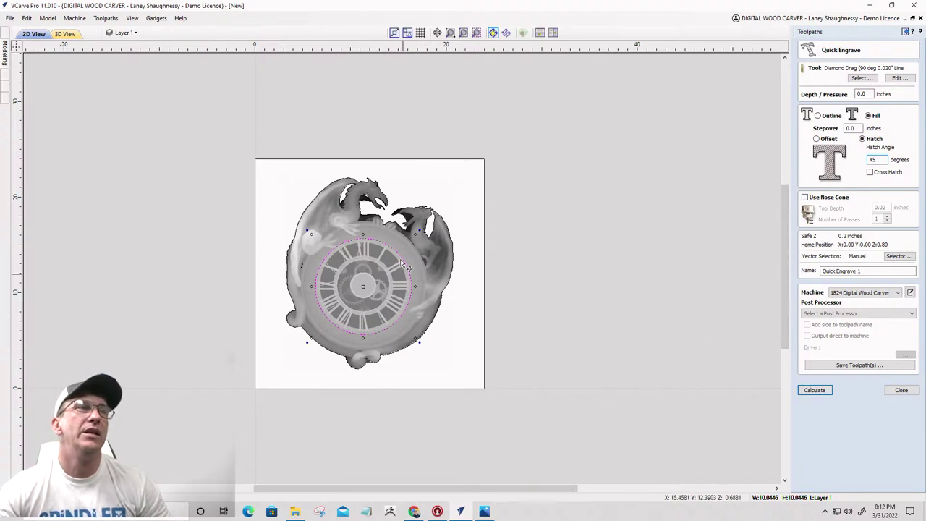
left_click(814, 391)
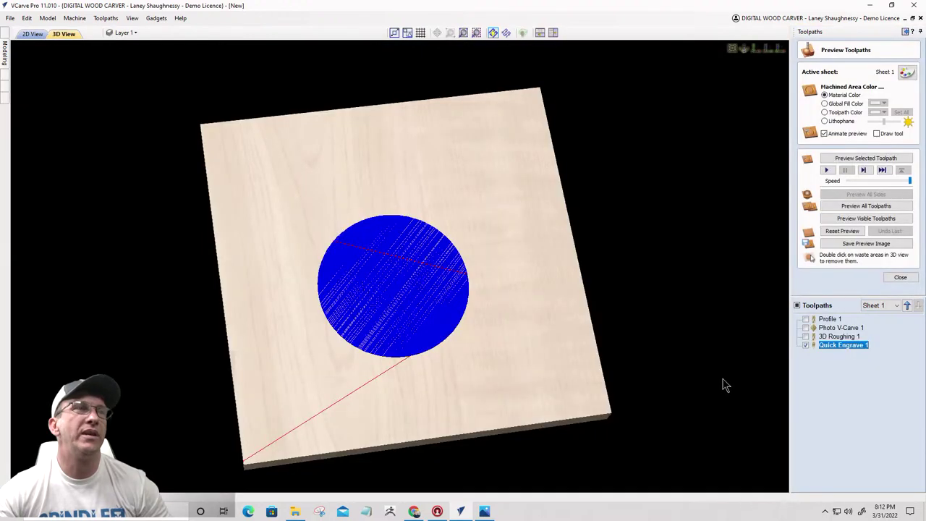
Step: Preview the Quick Engrave toolpath and reopen it to review the Diamond Drag tool's settings without changing them
left_click(860, 159)
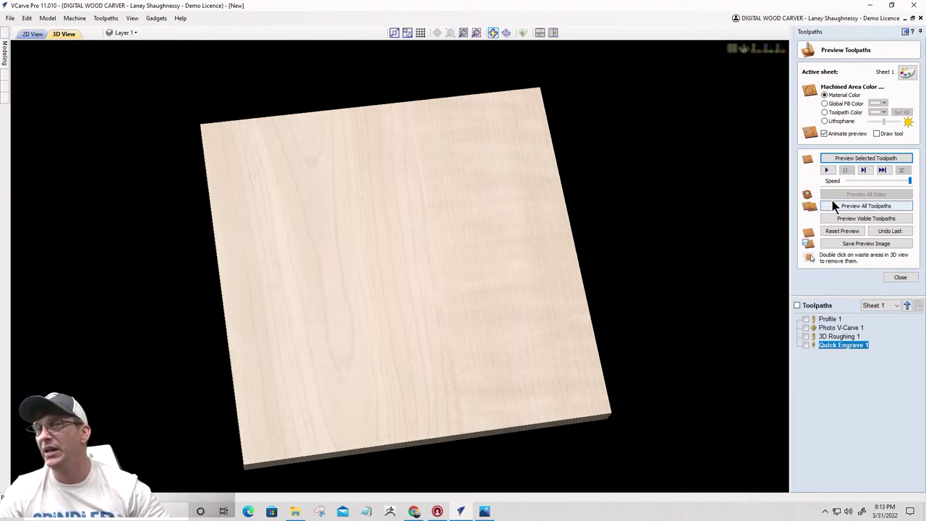
double_click(835, 345)
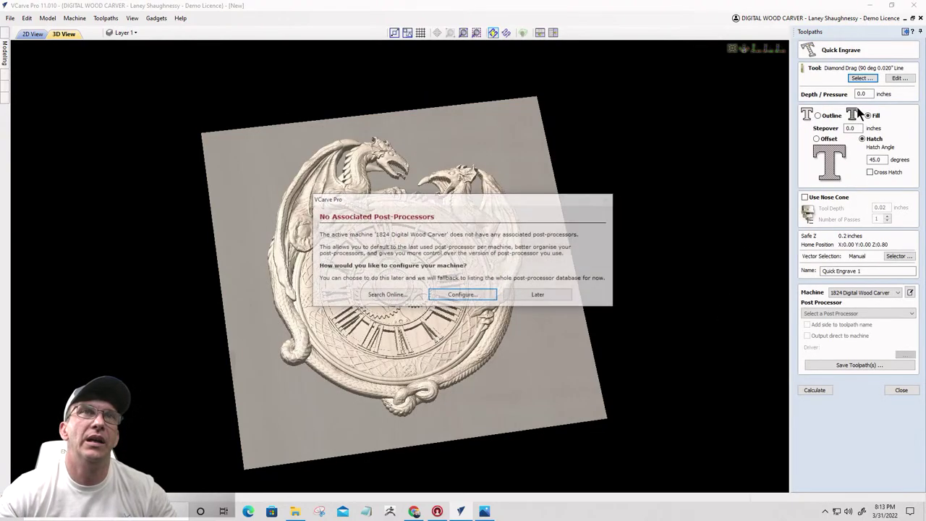
left_click(552, 298)
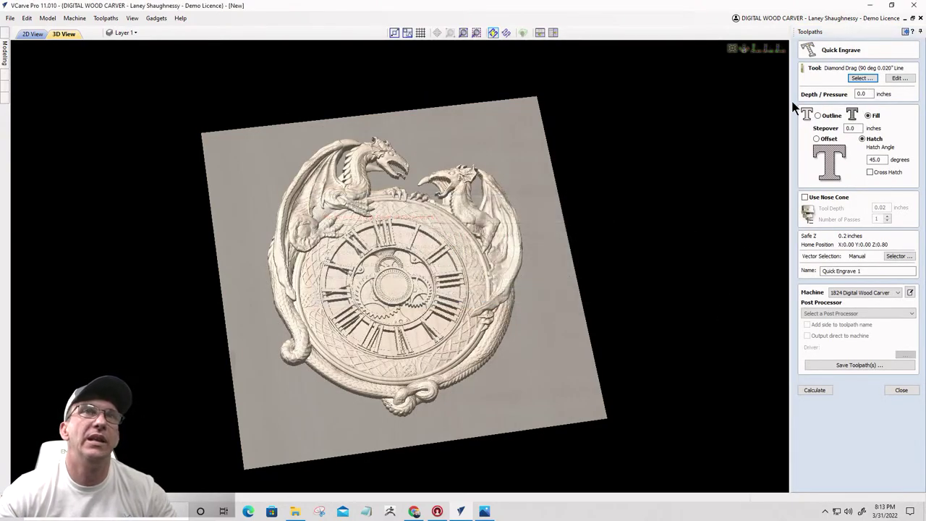
left_click(899, 79)
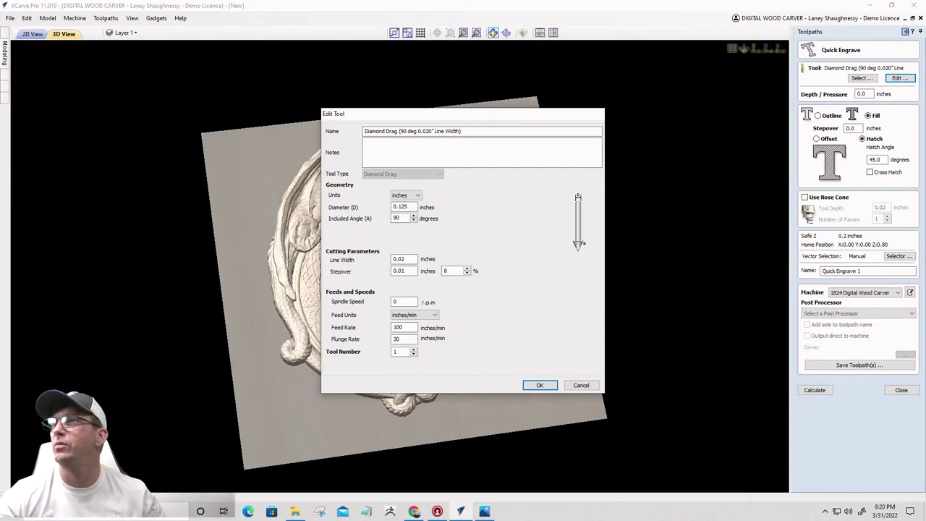
left_click(580, 385)
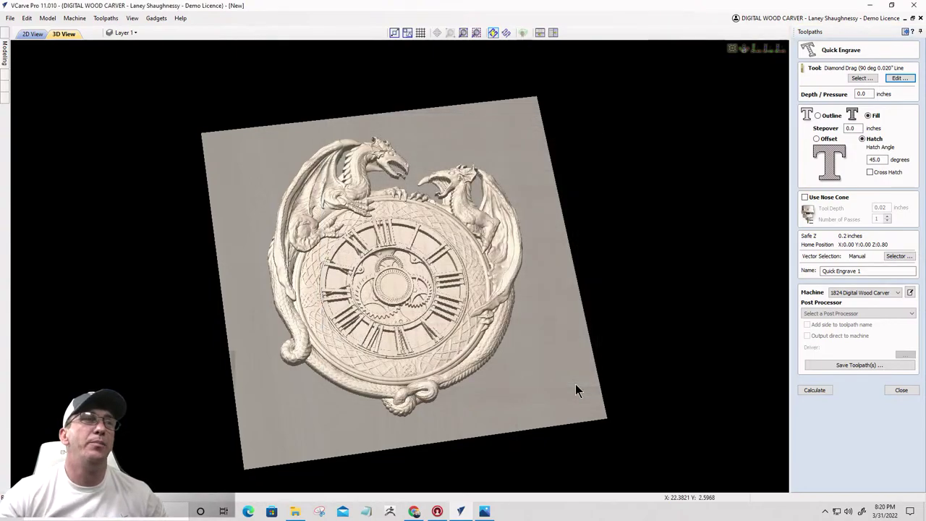
Step: Launch a new VCarve Pro 11.0 window and create a single-sided job of 10 x 10 inches with a thickness of 0.5 inches
right_click(464, 512)
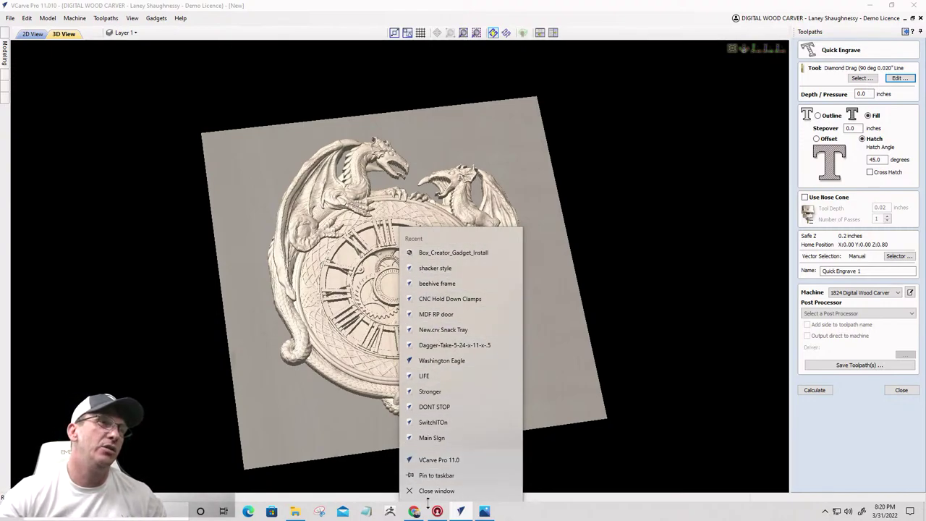
left_click(437, 461)
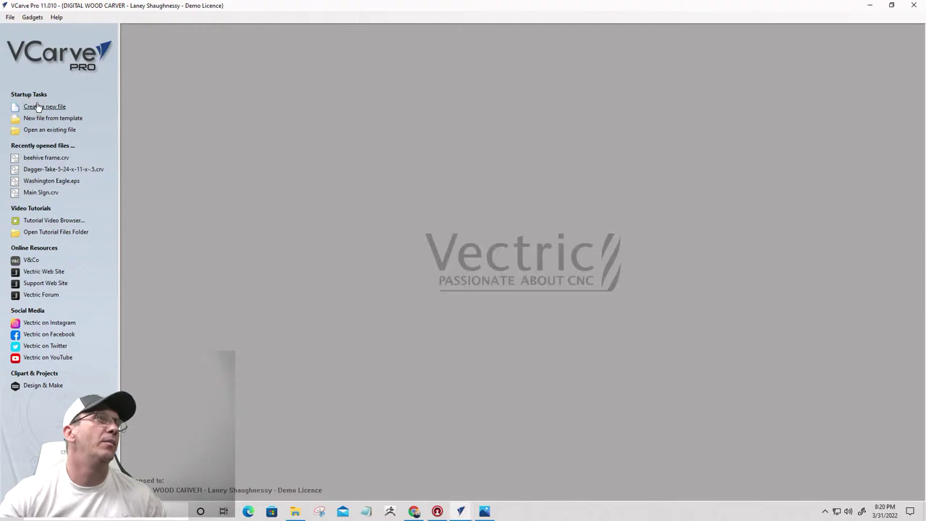
left_click(36, 108)
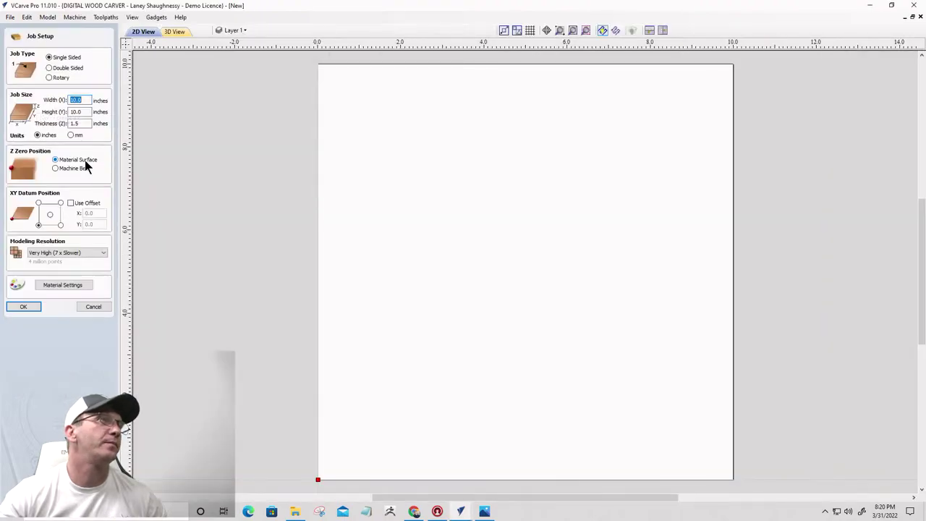
left_click(80, 123)
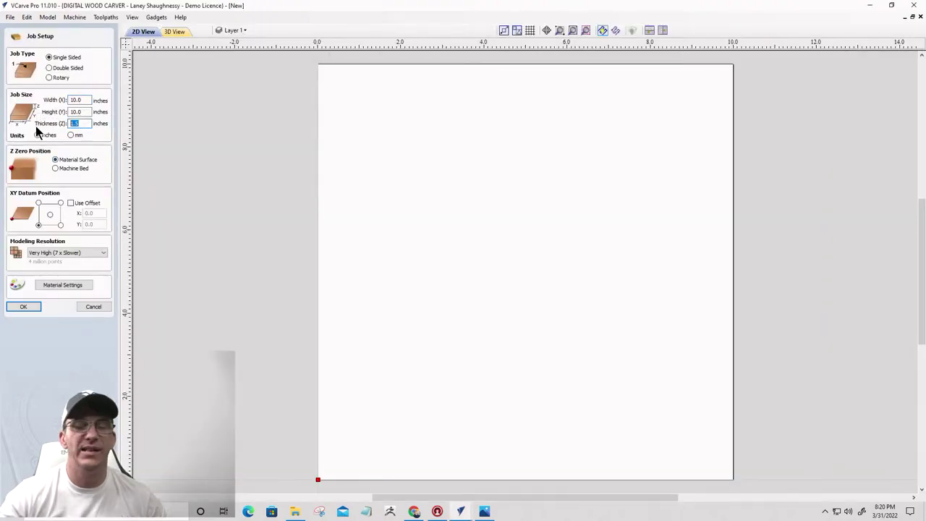
type(".25")
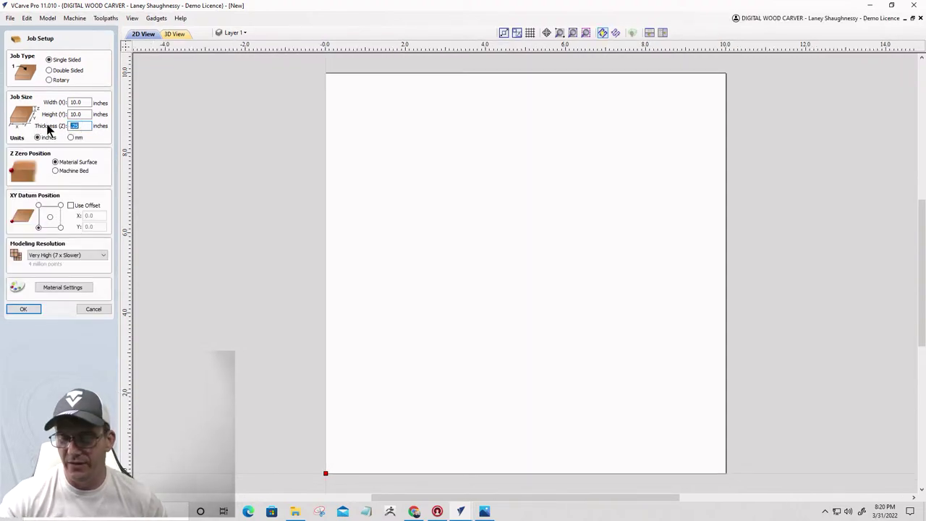
key("BackSpace")
key("BackSpace")
key("BackSpace")
type("0.5")
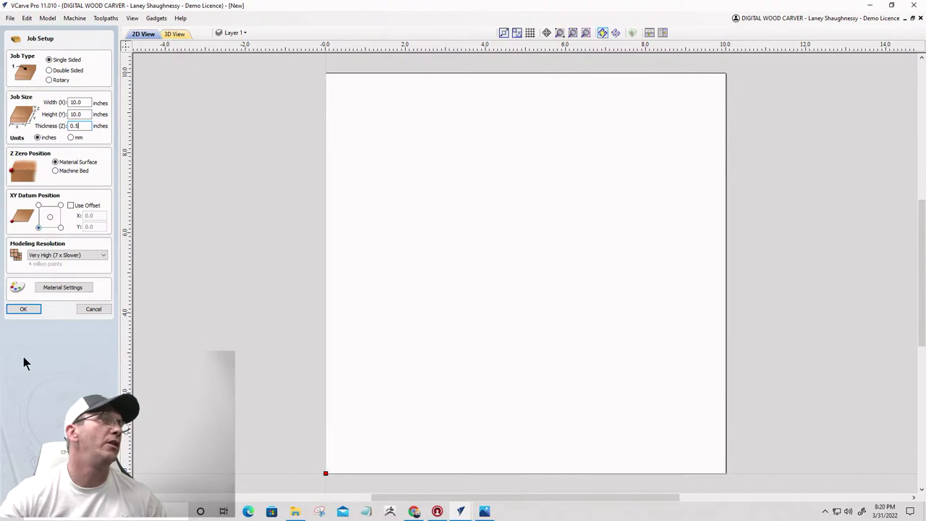
left_click(24, 309)
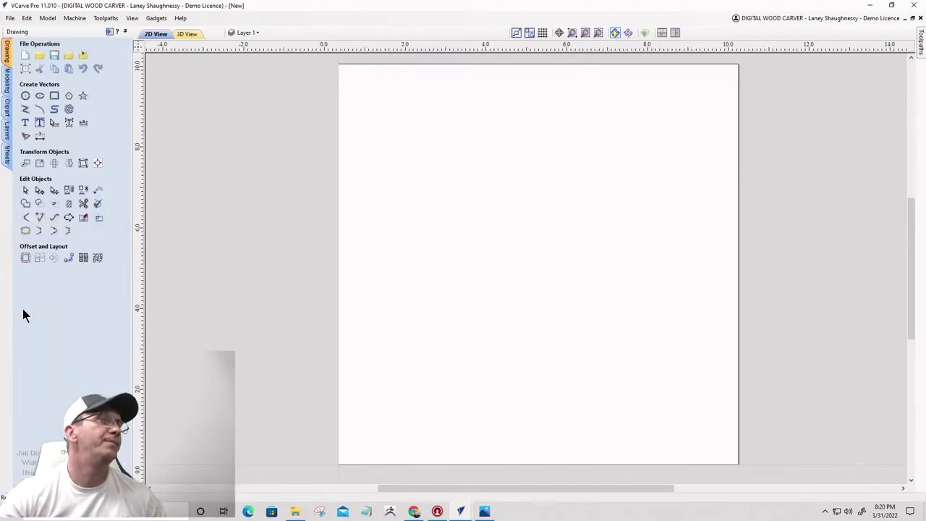
Step: Start the Box Creator gadget and set the box's width, depth and height to 10 inches each
left_click(157, 18)
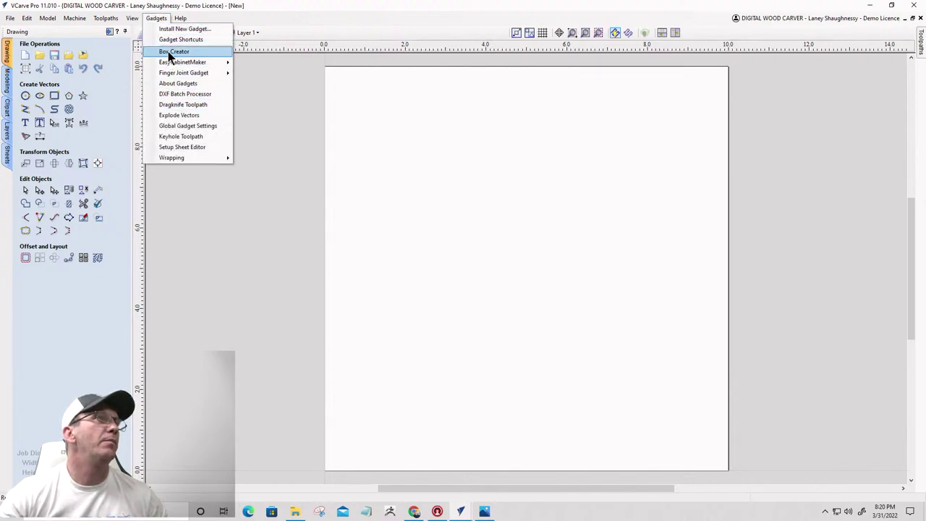
left_click(199, 51)
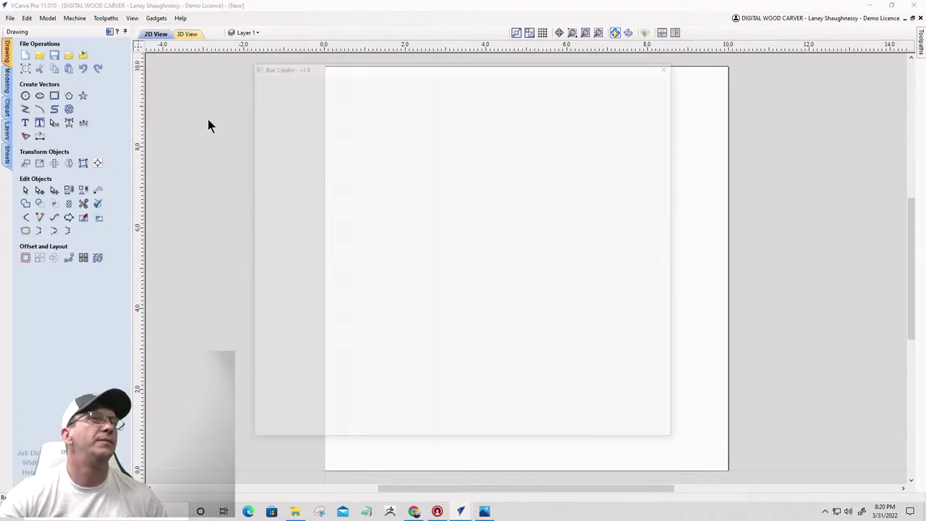
double_click(571, 108)
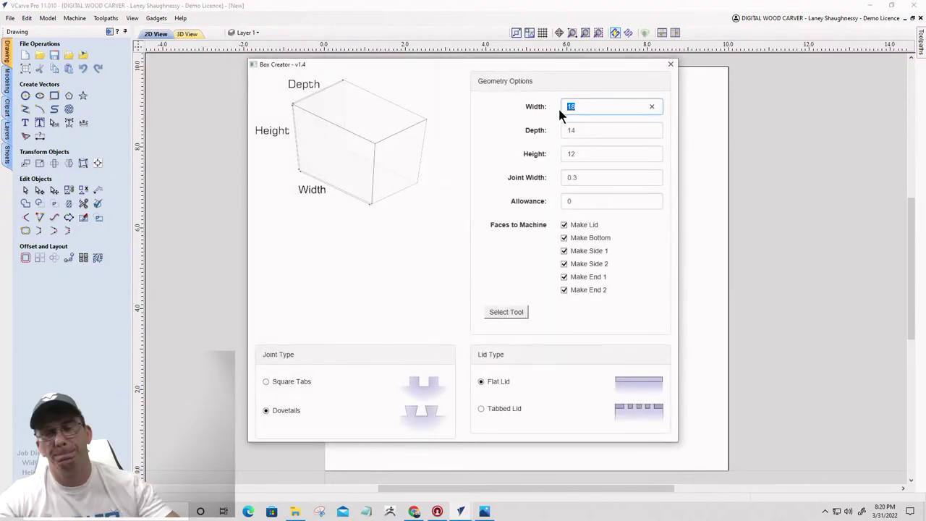
type("10")
double_click(581, 132)
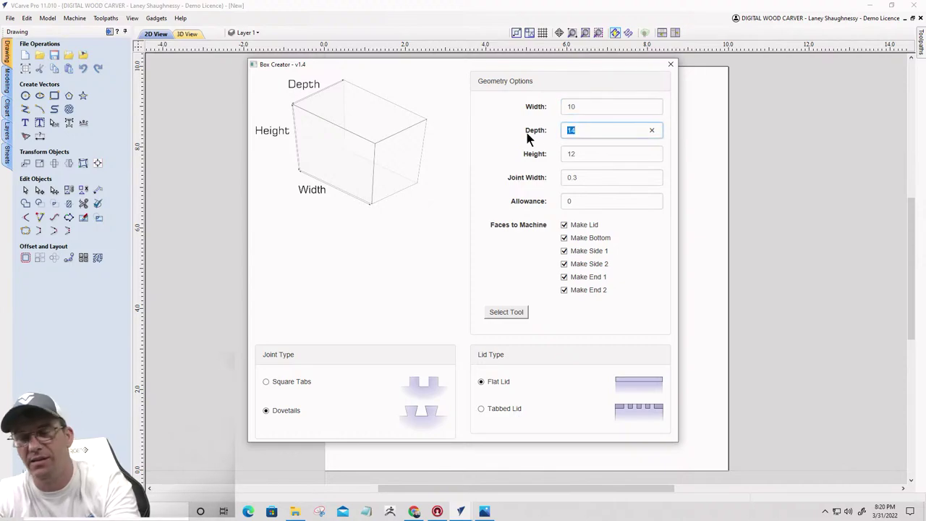
type("10")
double_click(589, 153)
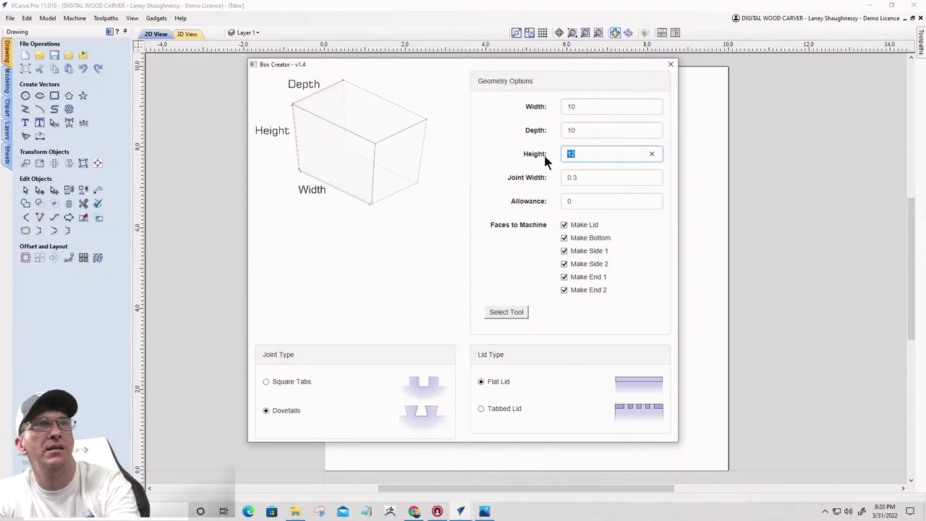
type("10")
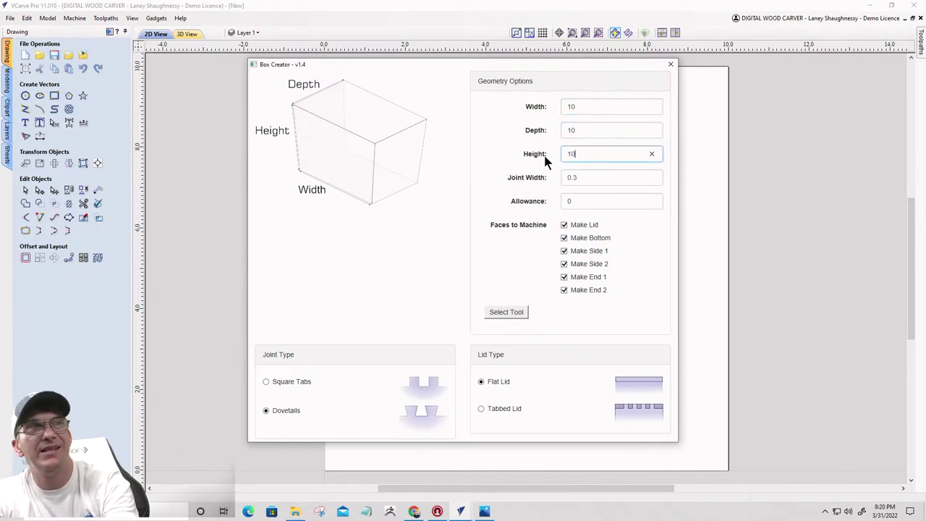
Step: Set the joint width to 0.5 and the allowance to 0.005, and choose the End Mill (0.125 inch) as the box's tool
double_click(598, 176)
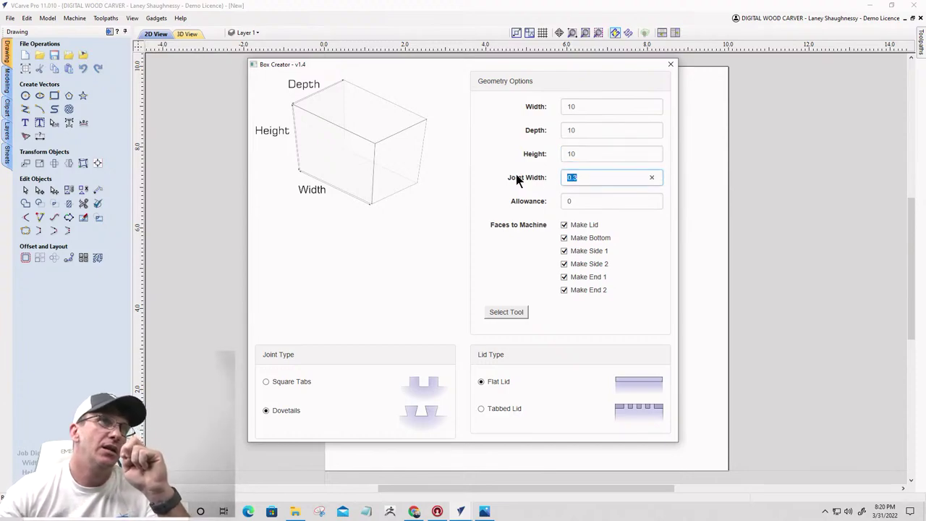
type("0.5")
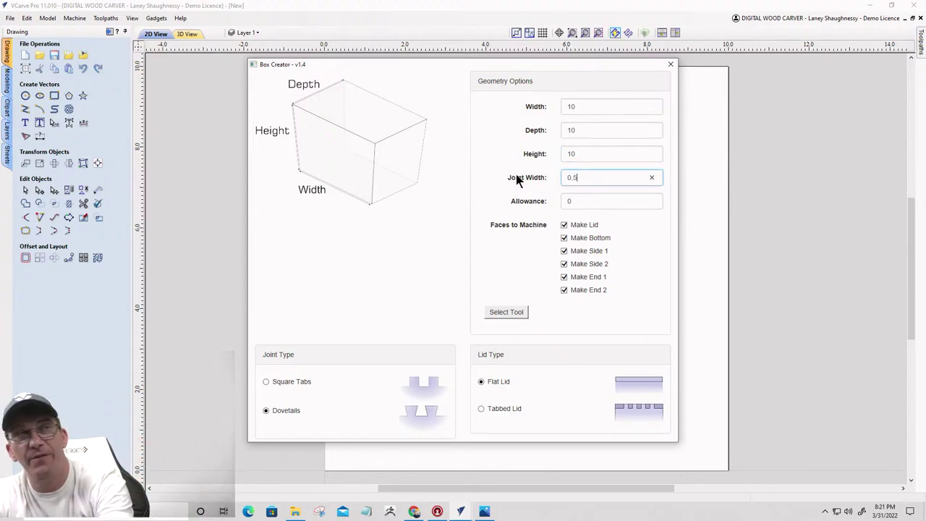
key("Tab")
type("0.005")
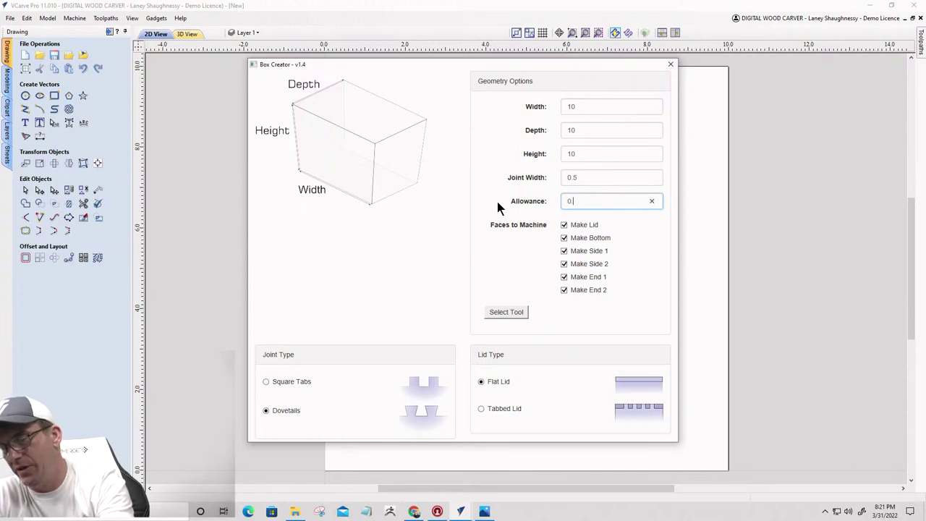
left_click(500, 314)
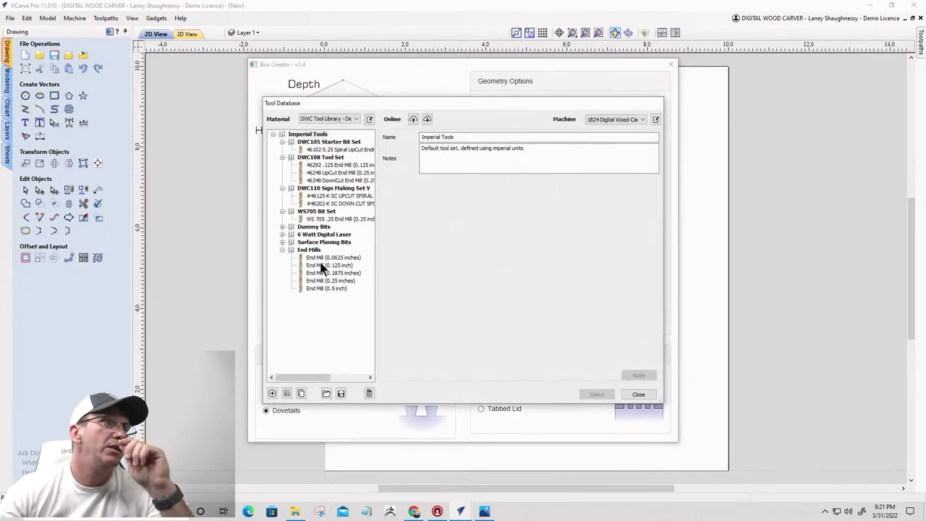
left_click(320, 265)
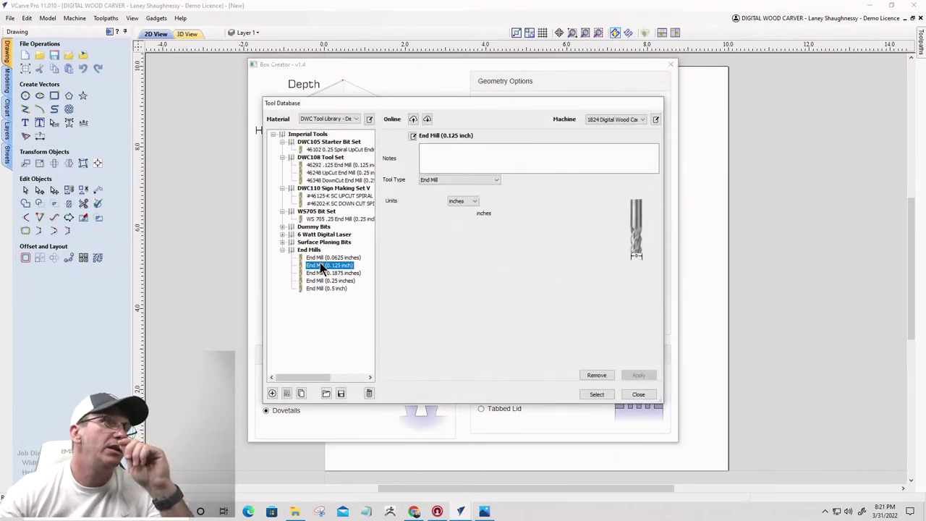
left_click(588, 396)
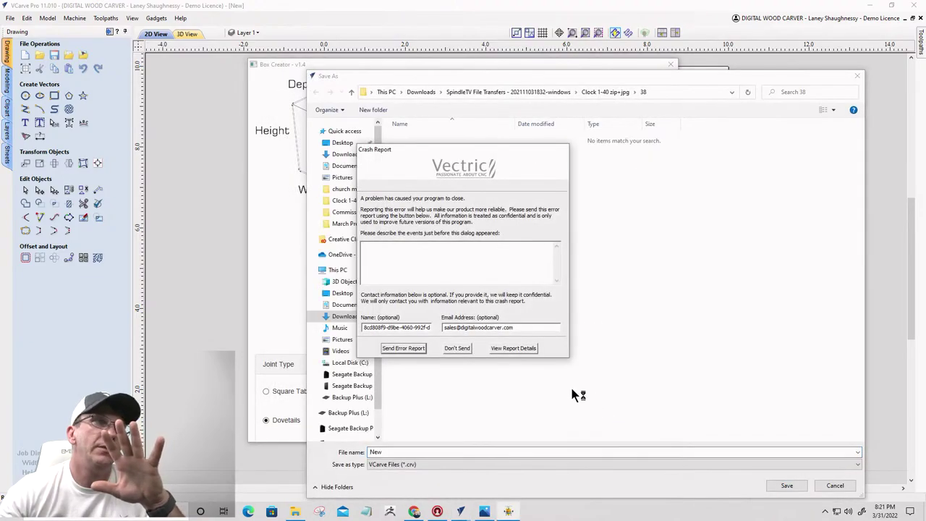
Step: Send the crash error report to Vectric and decline saving the new job
left_click(403, 348)
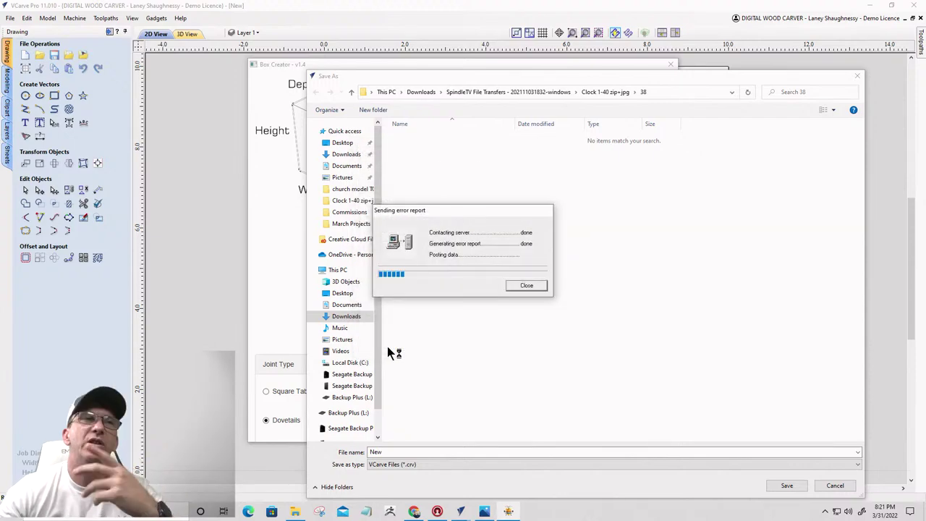
left_click(529, 285)
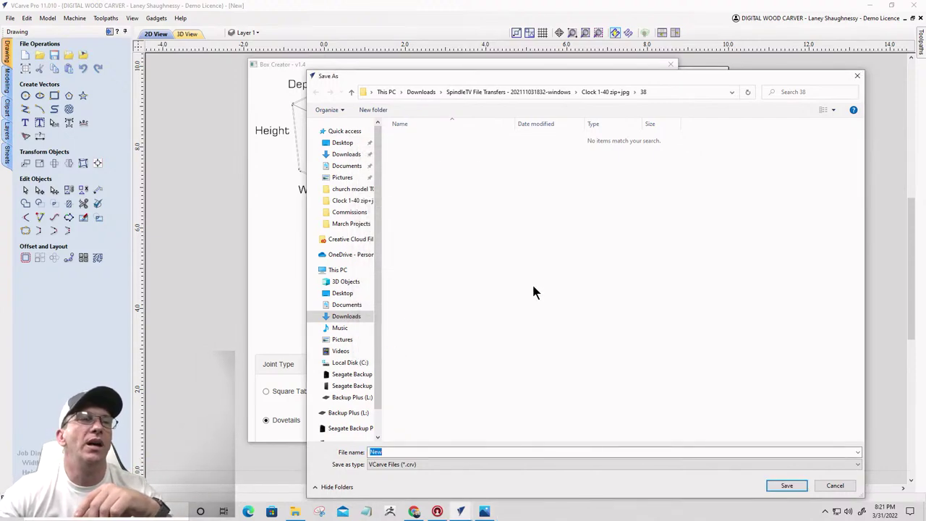
left_click(835, 486)
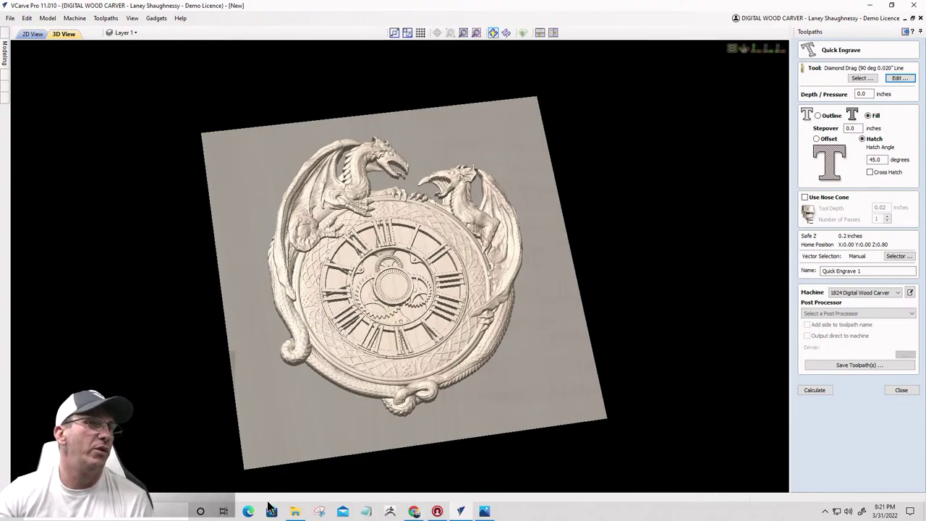
left_click(297, 513)
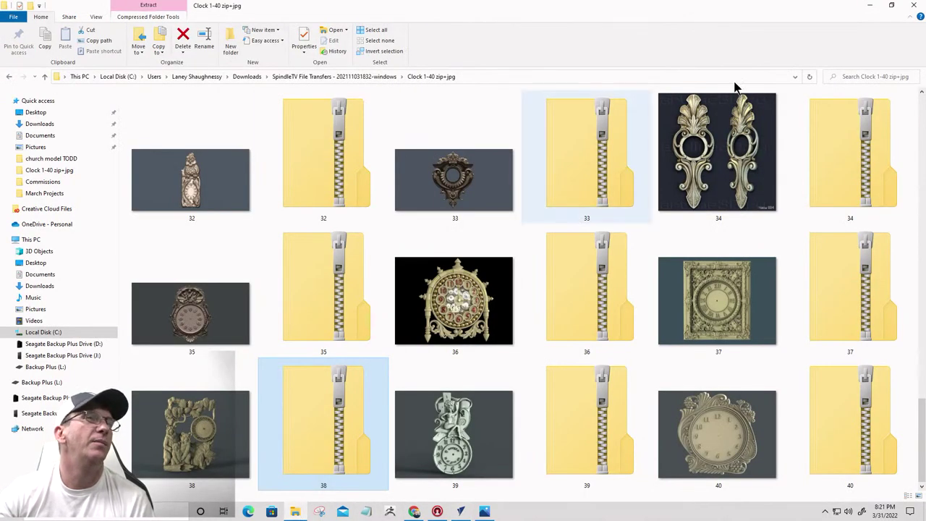
left_click(914, 5)
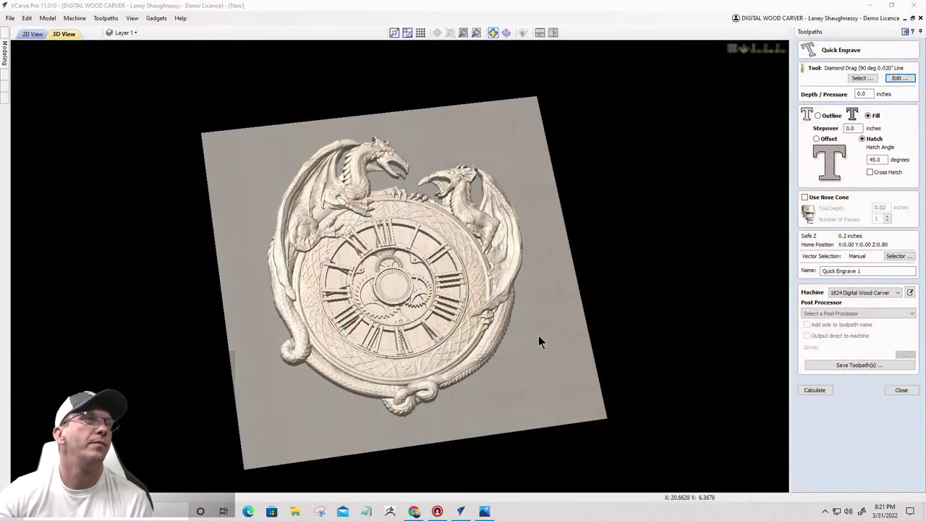
left_click(295, 512)
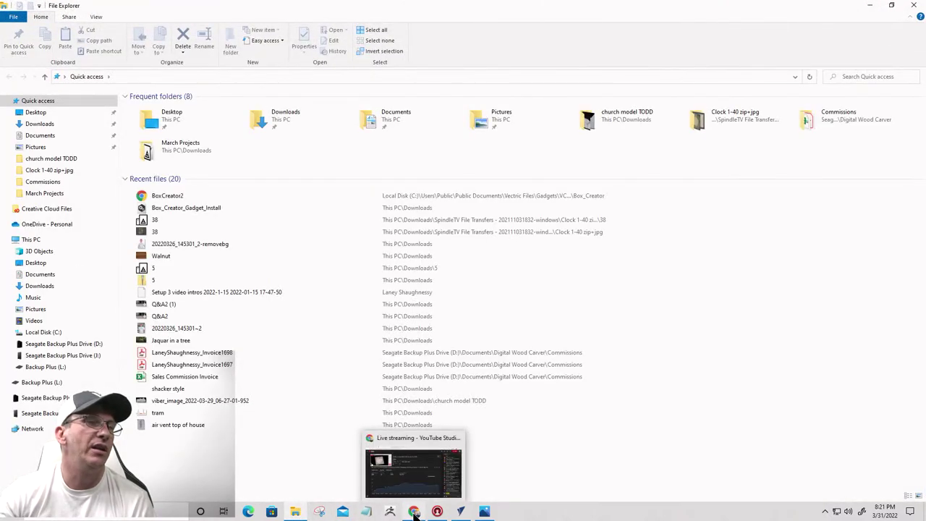
mouse_move(417, 513)
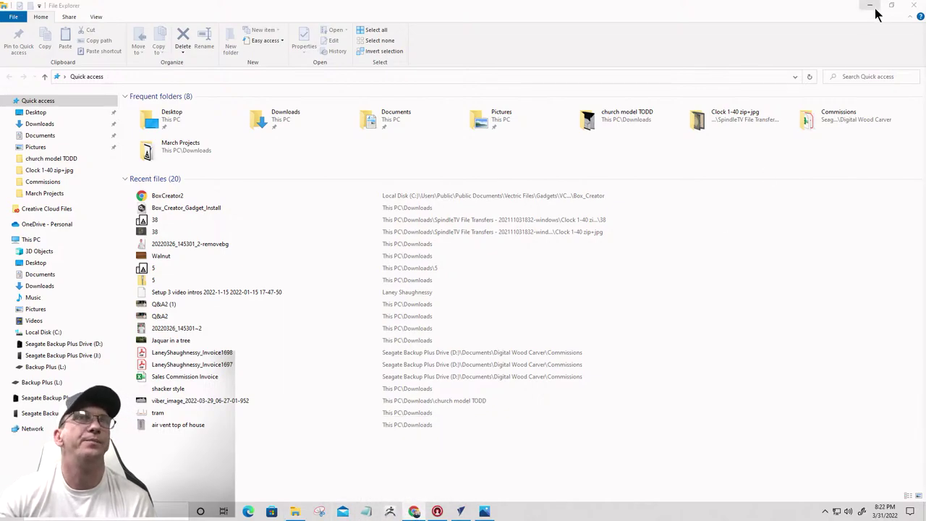
left_click(915, 9)
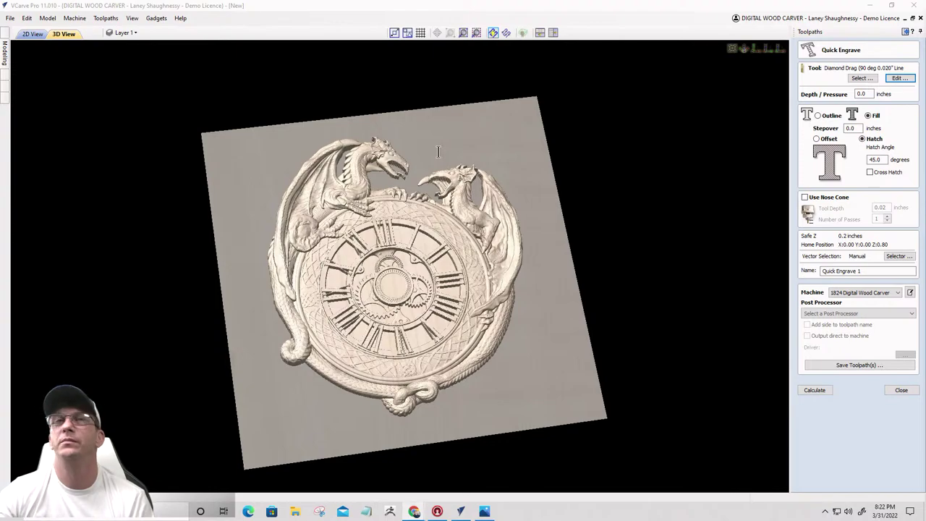
Step: Switch to Chrome, visit the Vectric Gadgets developer info page and go back to the new tab
key("super+8")
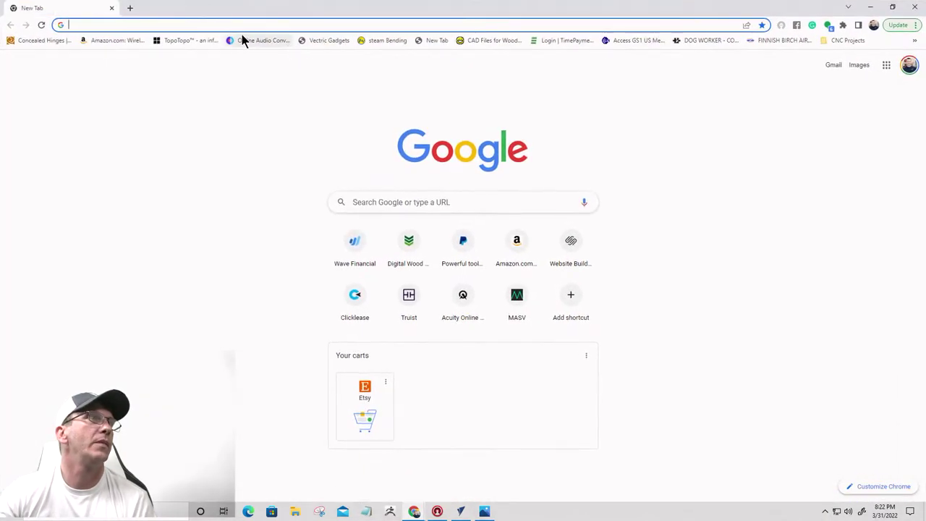
type("ve")
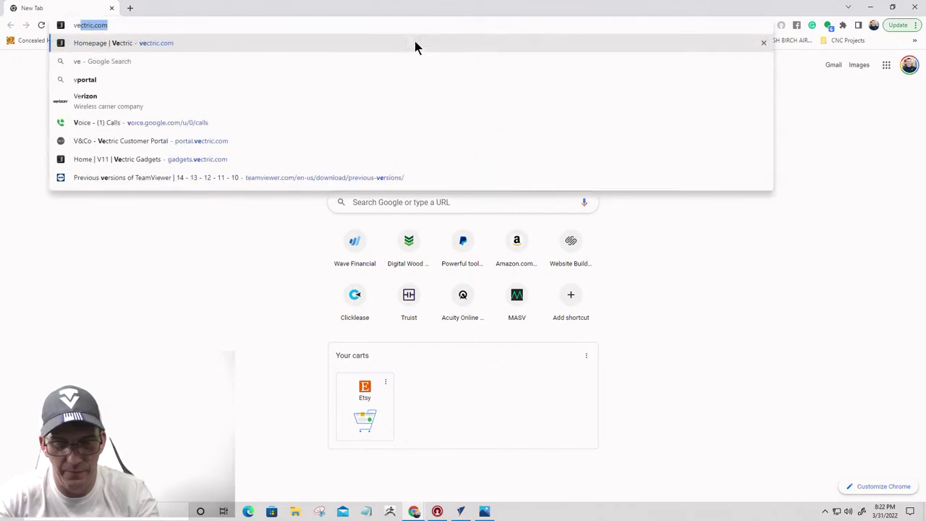
type("ctric")
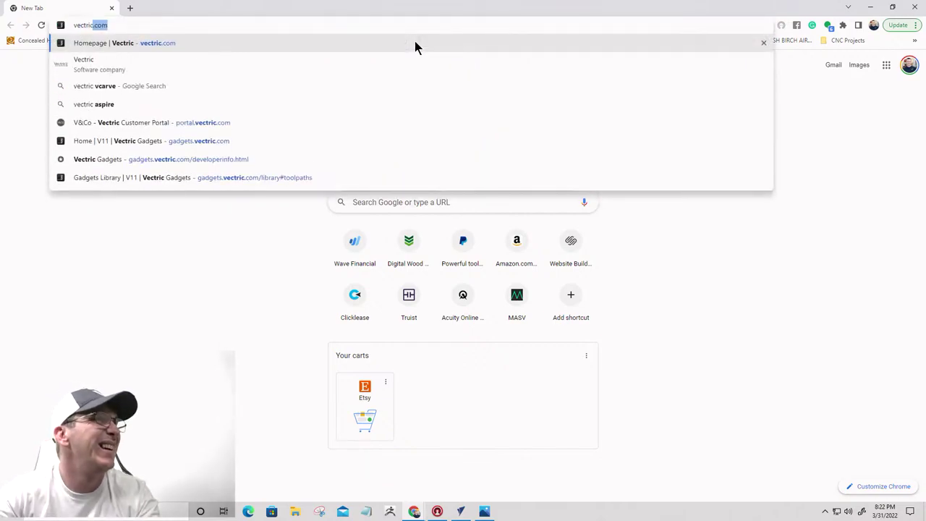
left_click(150, 160)
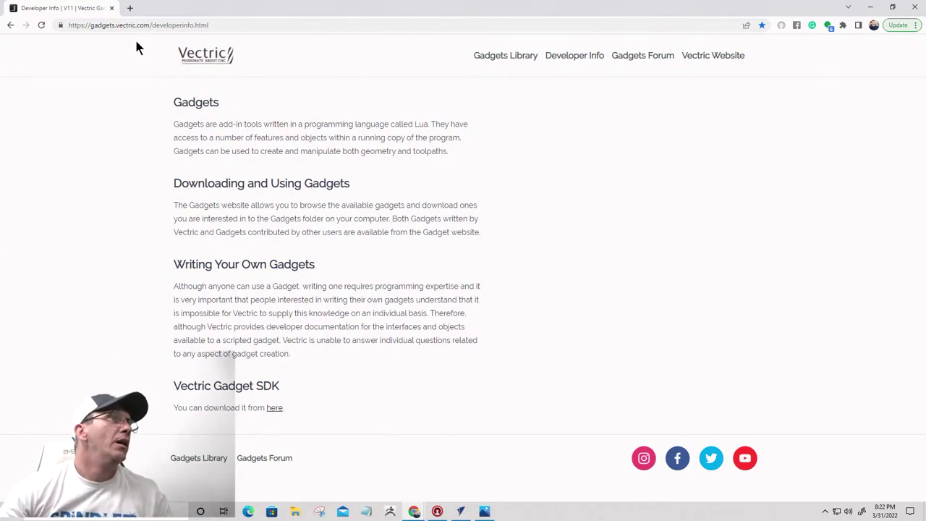
left_click(10, 24)
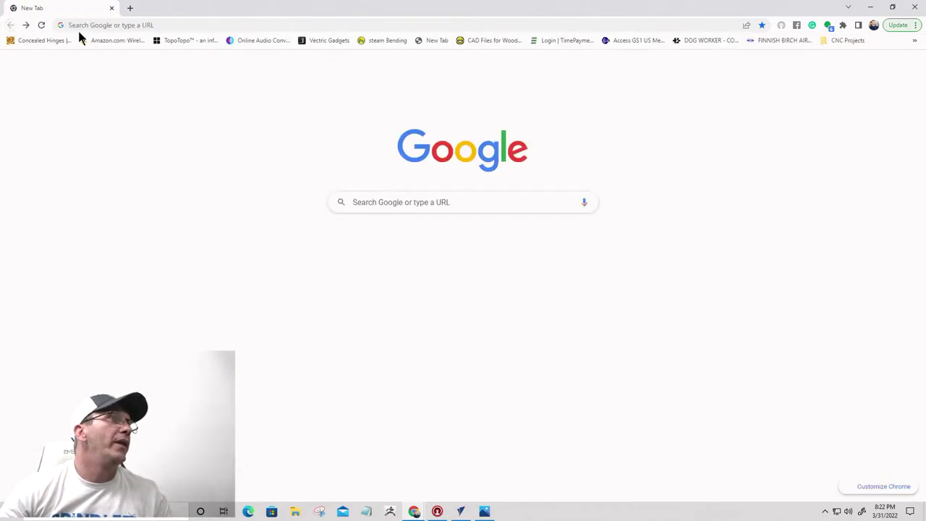
Step: Go to the toolpaths section of the Vectric Gadgets Library and open the Box Creator gadget's page
left_click(114, 26)
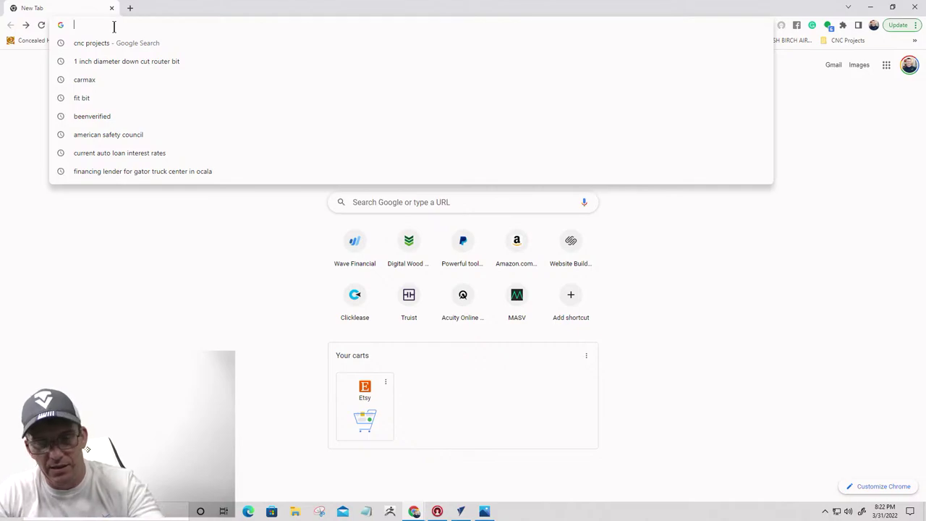
type("gadget")
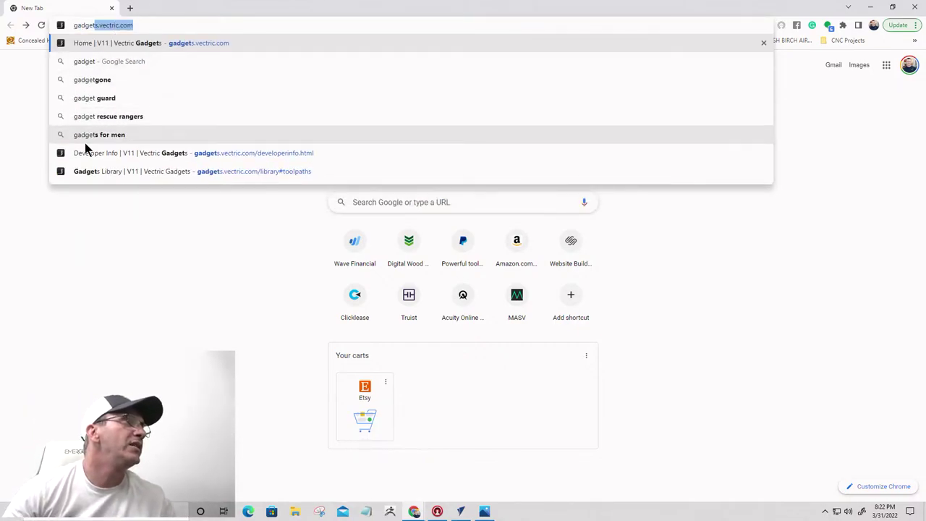
left_click(107, 173)
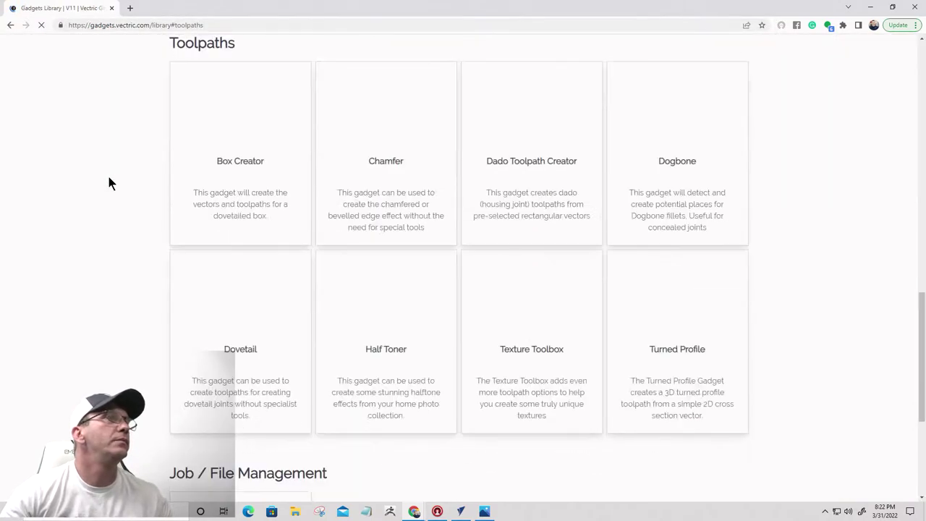
left_click(230, 164)
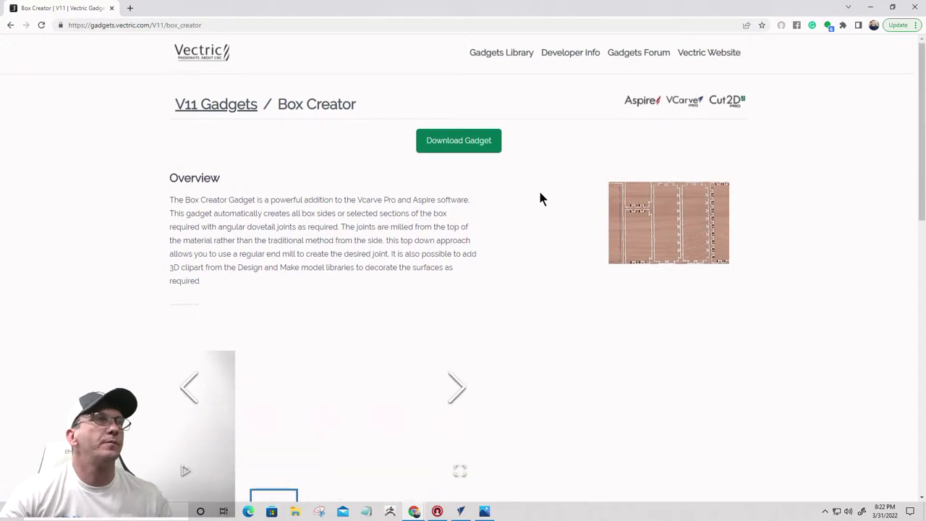
Step: Open the previous V10 version of the Box Creator gadget, download it and launch it for installation in VCarve Pro
scroll(524, 261, "down", 9)
scroll(523, 268, "down", 1)
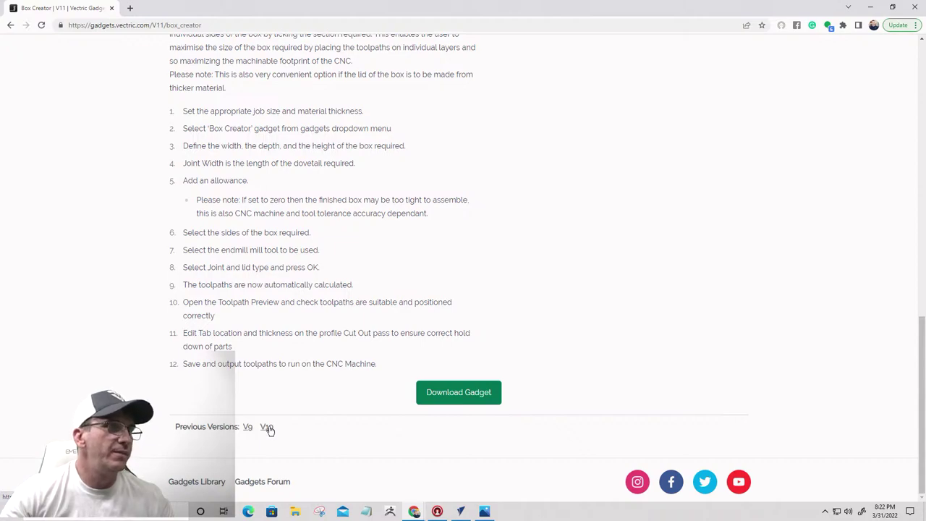
scroll(339, 377, "up", 15)
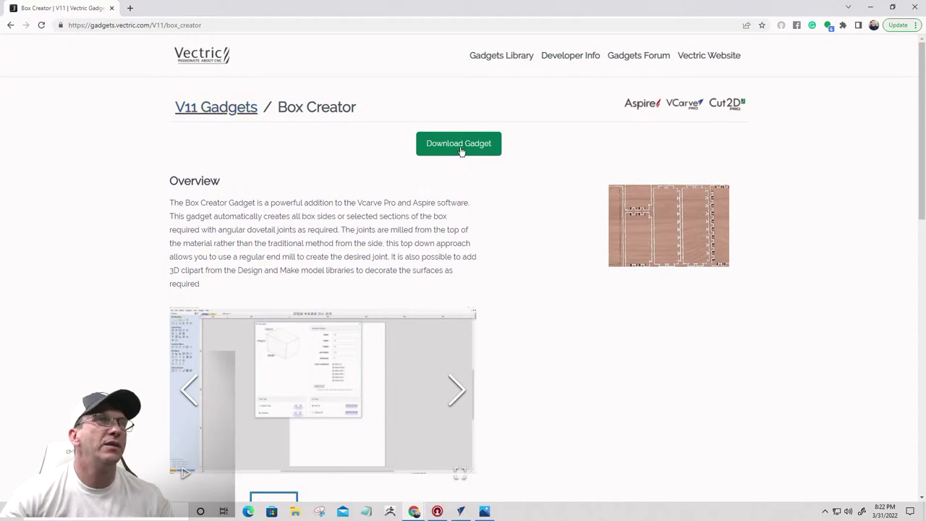
scroll(521, 360, "down", 10)
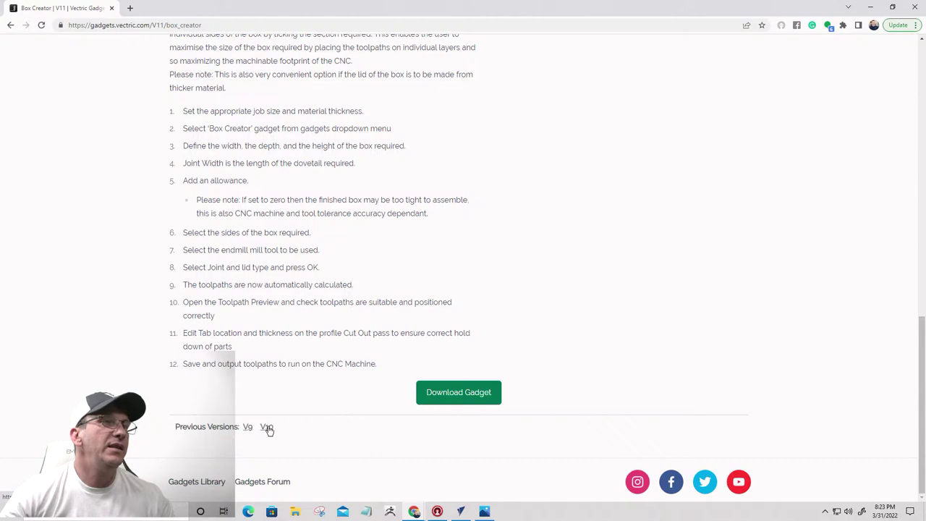
left_click(267, 427)
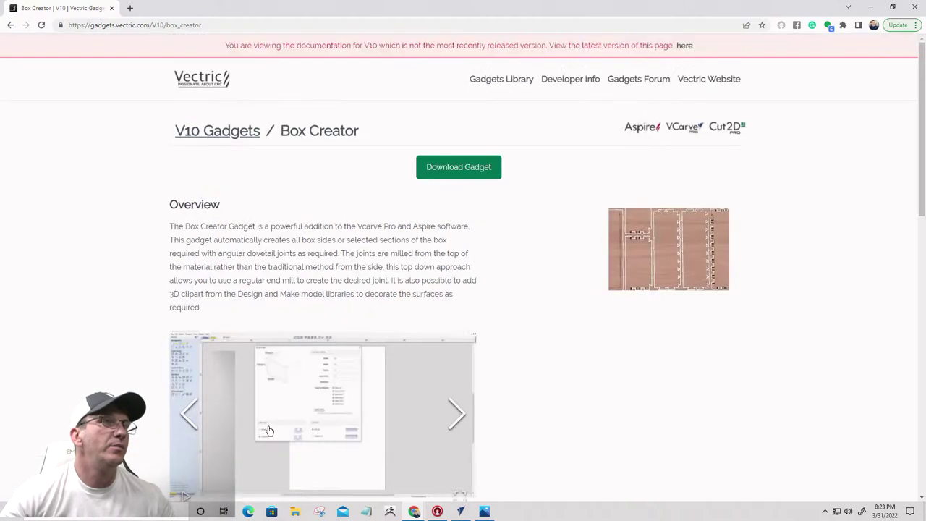
left_click(482, 176)
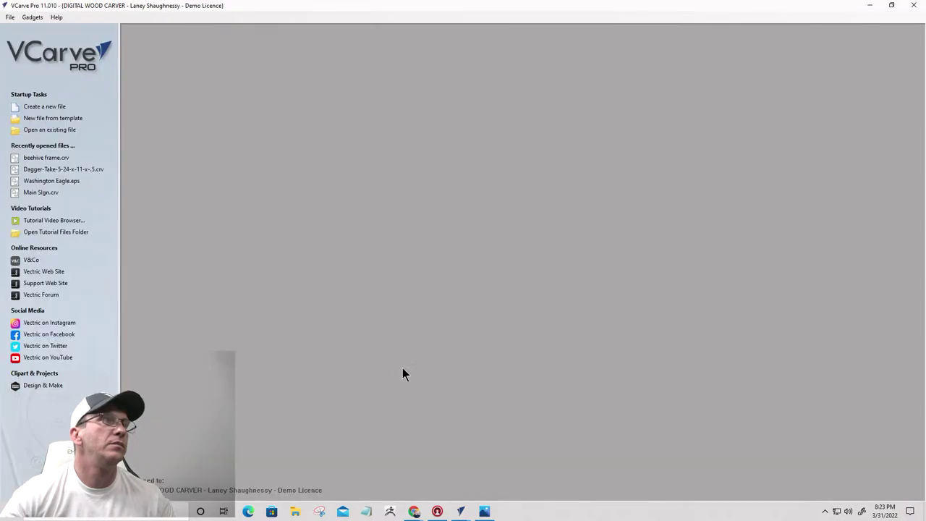
left_click(508, 318)
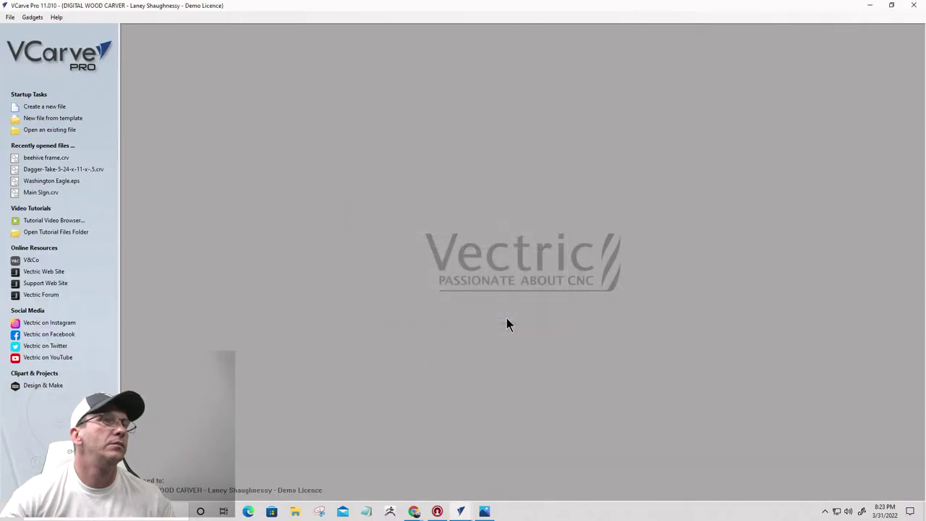
Step: Acknowledge the gadget installation and try to start the Box Creator gadget without a job open
left_click(461, 270)
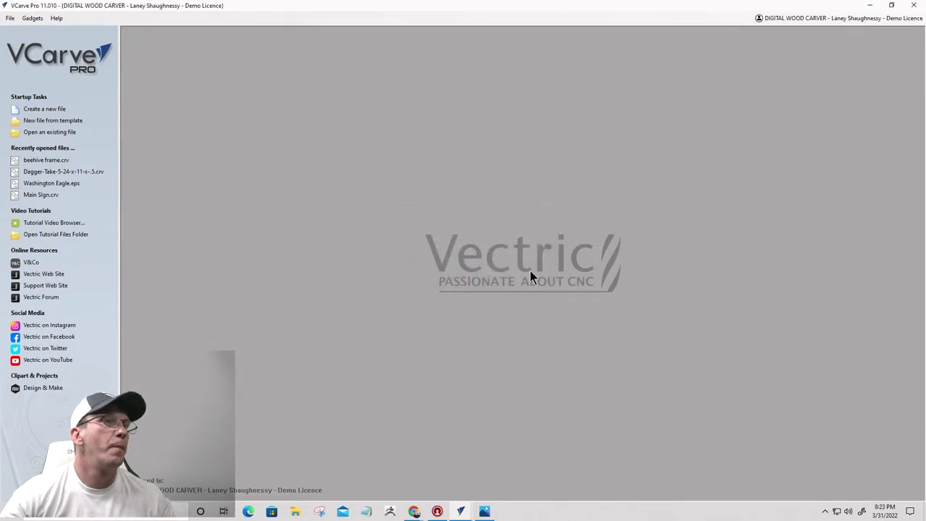
left_click(32, 17)
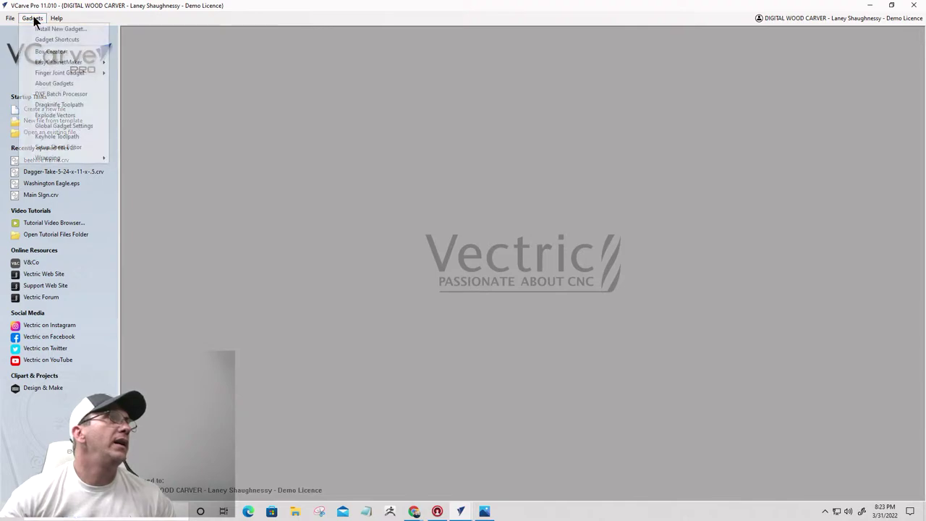
left_click(58, 54)
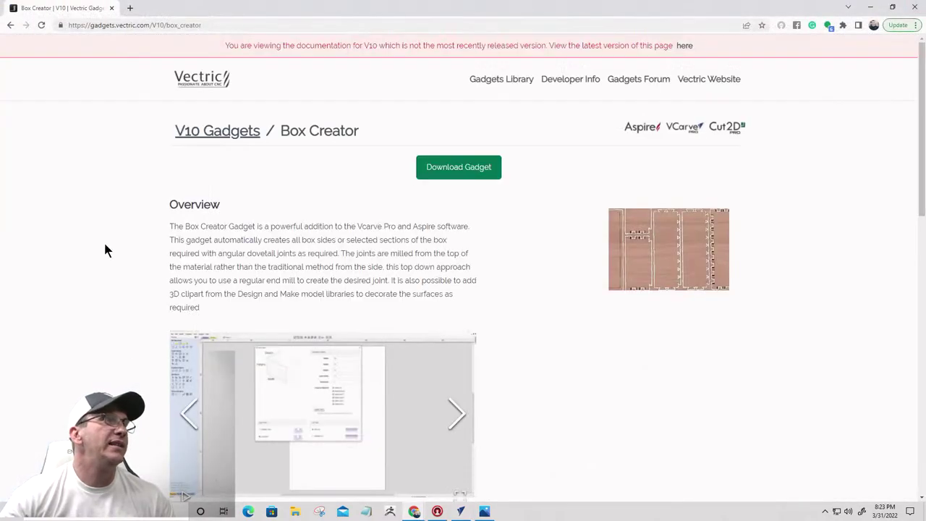
Step: Switch to File Explorer and go to C:\Users\Public\Public Documents\Vectric Files\Gadgets
left_click(294, 516)
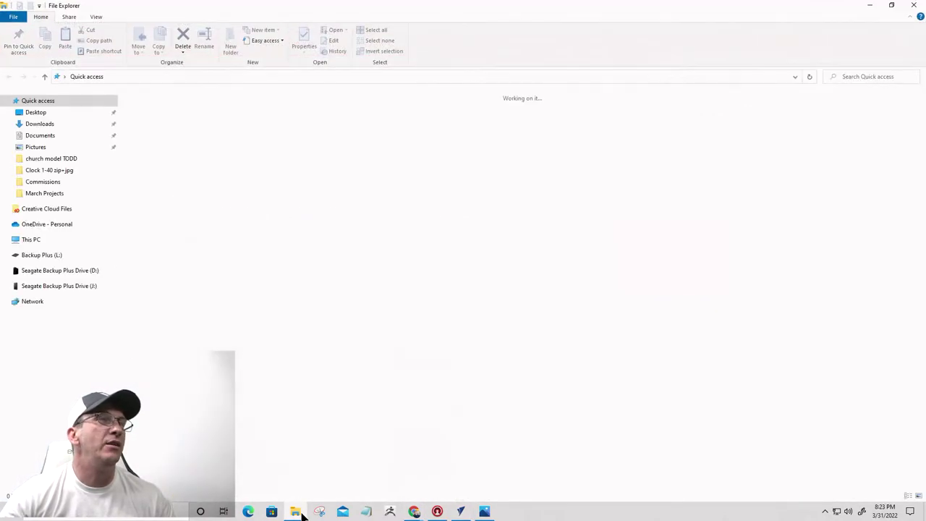
left_click(44, 332)
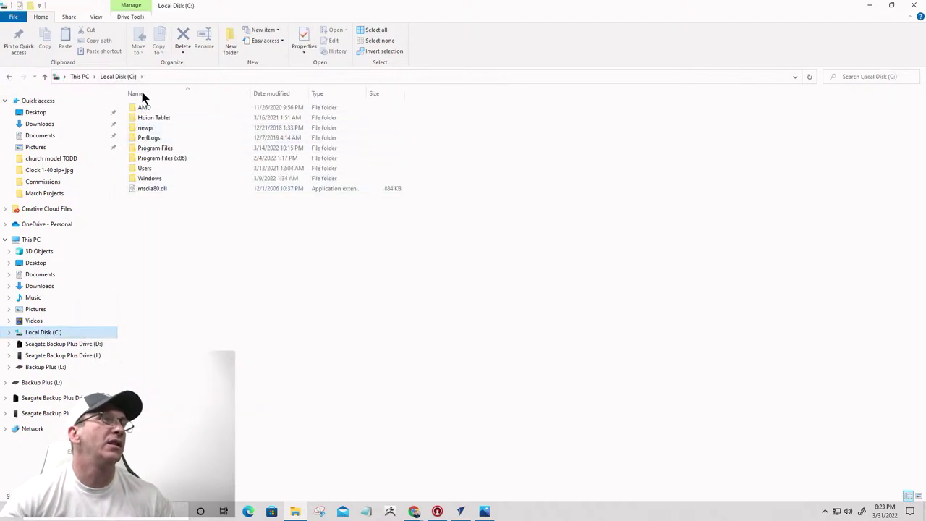
double_click(143, 169)
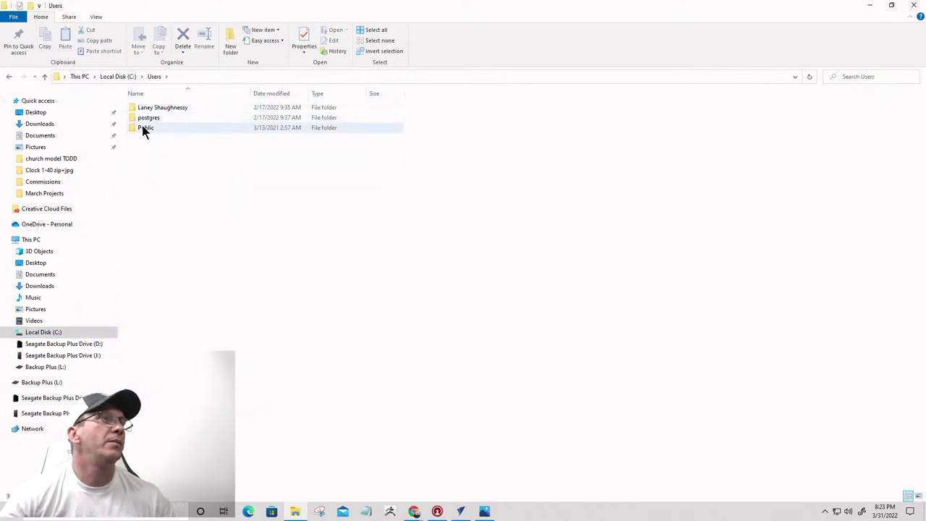
double_click(145, 127)
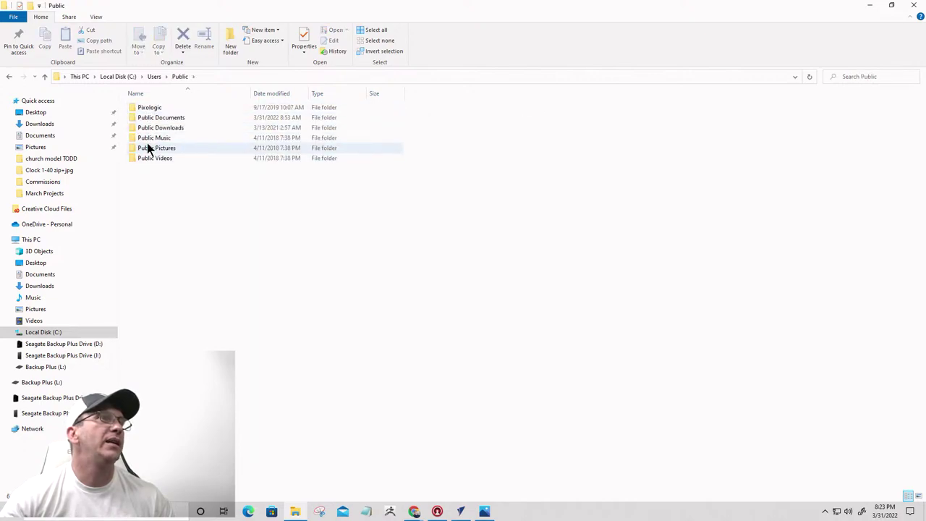
left_click(146, 120)
double_click(145, 119)
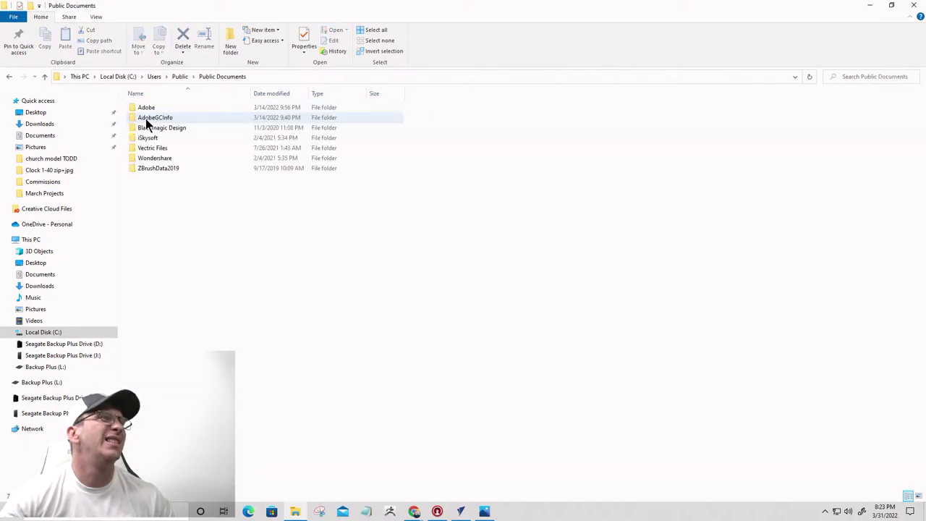
double_click(152, 148)
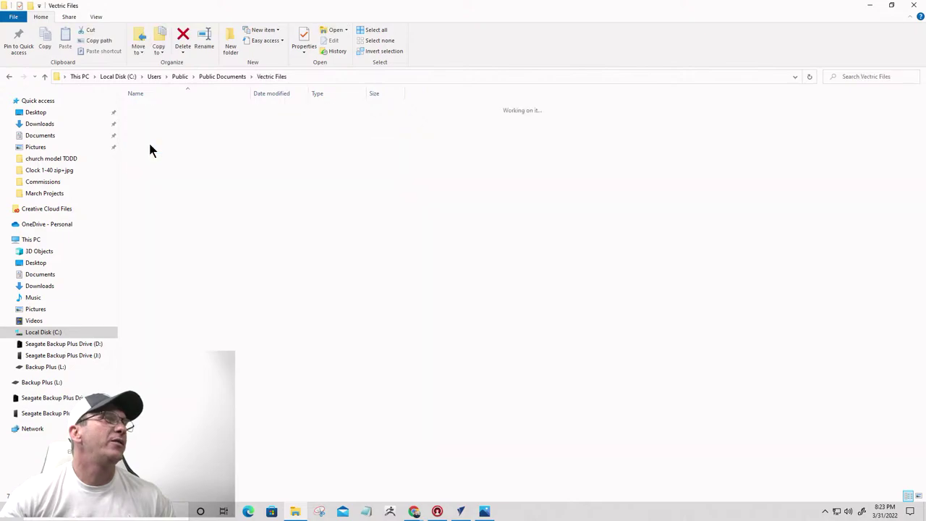
double_click(149, 127)
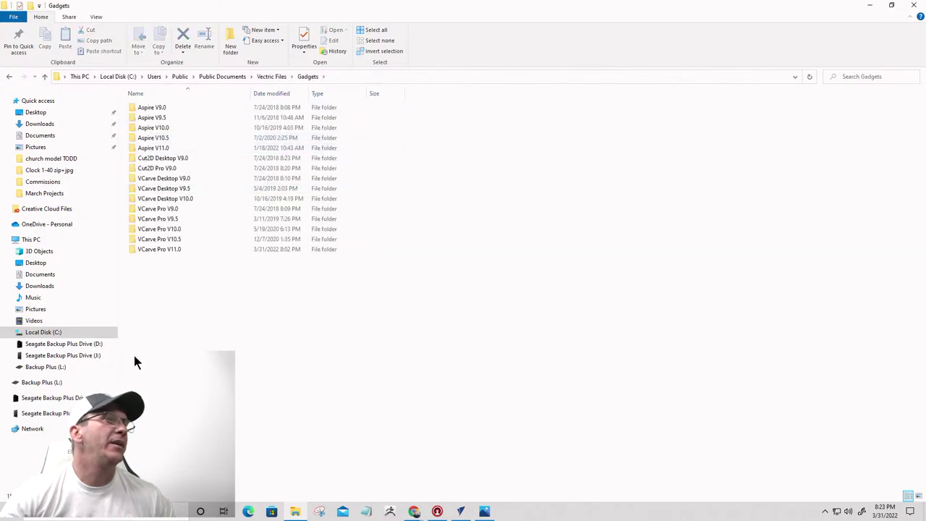
Step: Check the VCarve Pro V10.0, VCarve Pro V10.5 and Aspire V10.0 gadget folders for Box Creator files
double_click(134, 234)
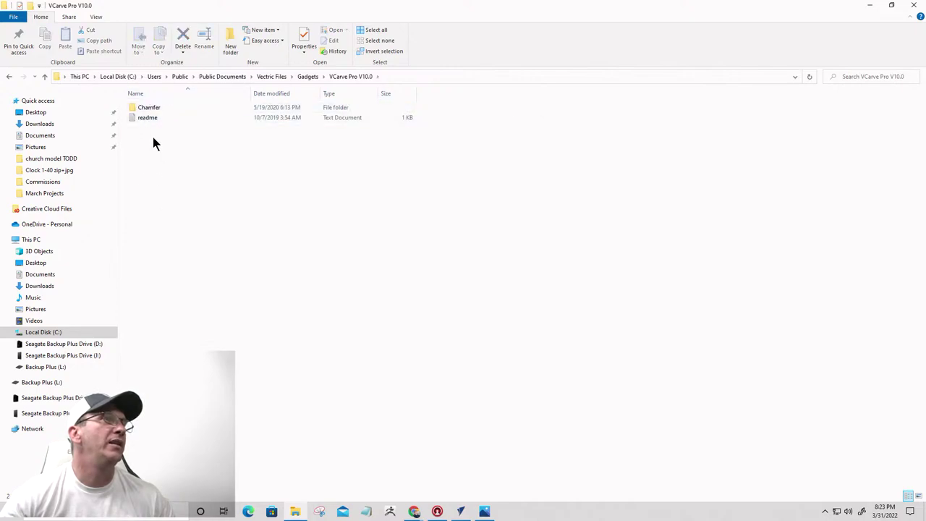
left_click(308, 77)
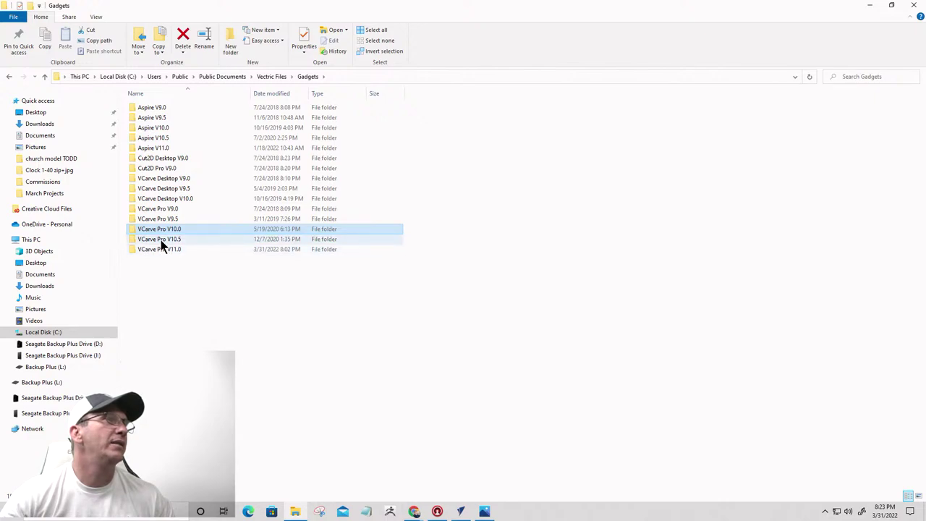
double_click(160, 240)
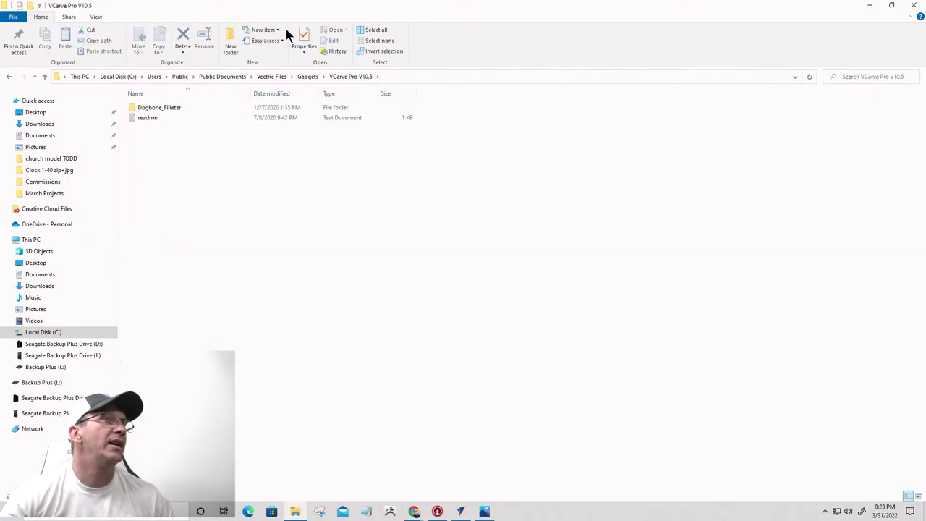
left_click(307, 77)
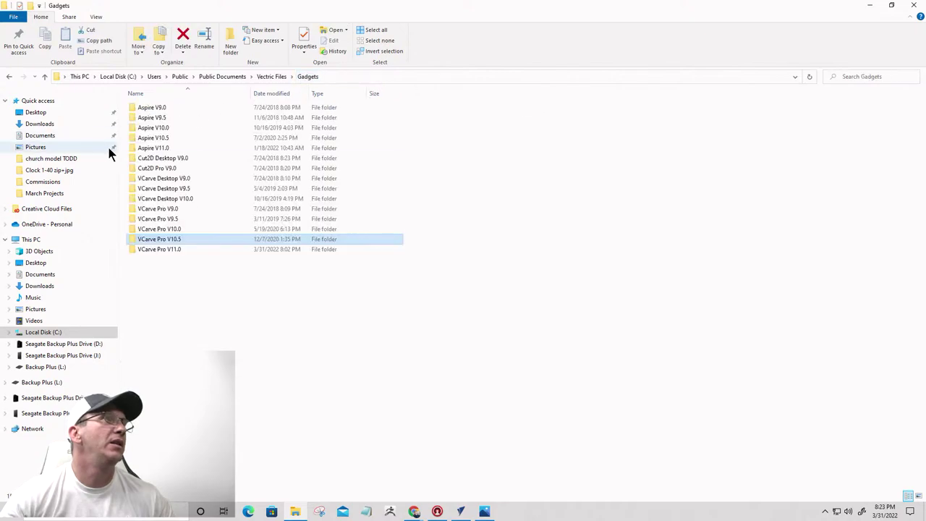
double_click(145, 128)
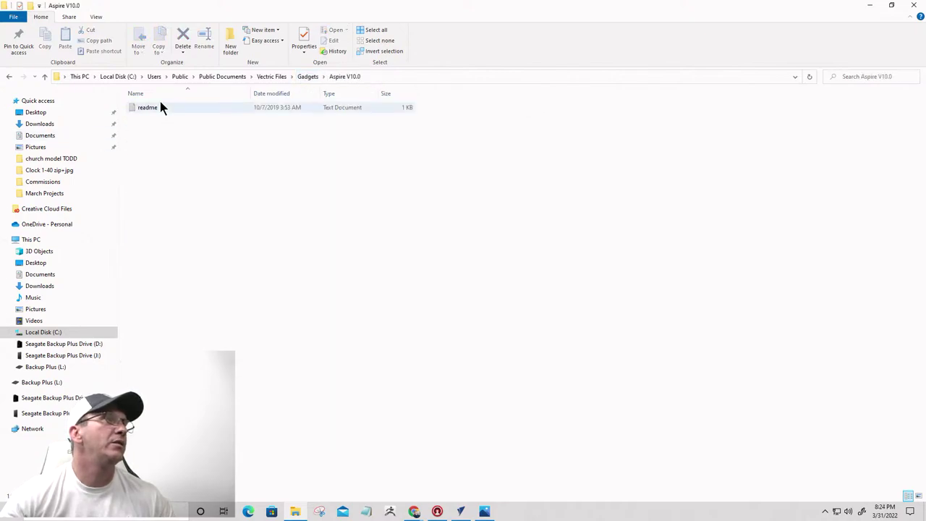
left_click(307, 76)
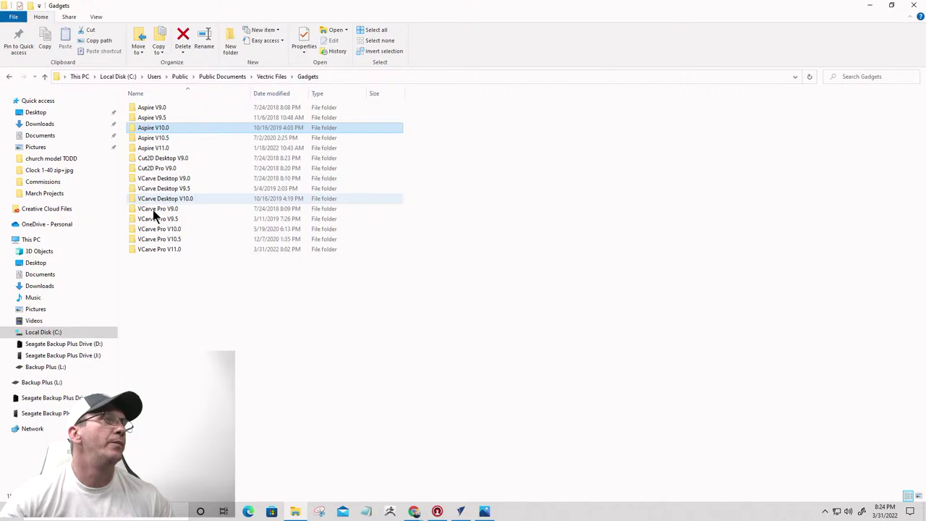
Step: Inspect the Box_Creator entry in the VCarve Pro V11.0 gadget folder, and check the VCarve Desktop V10.0 folder
double_click(151, 249)
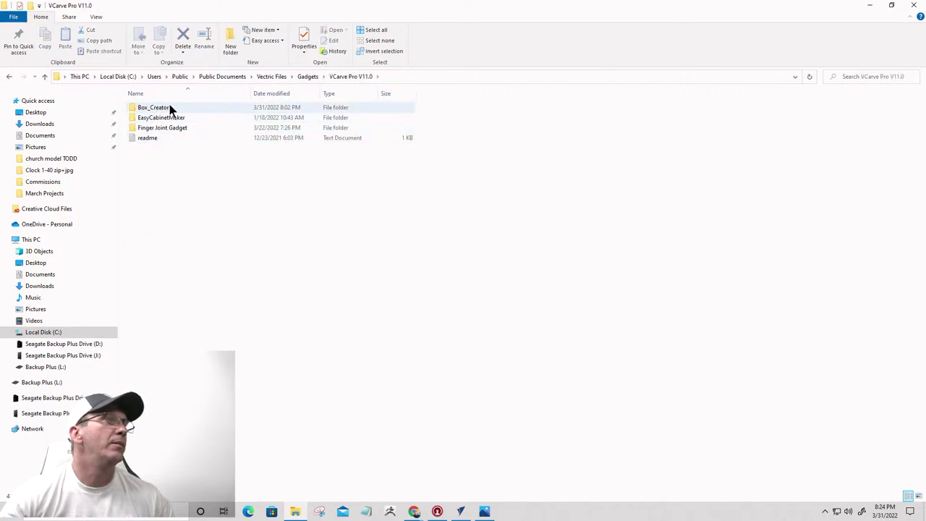
left_click(162, 110)
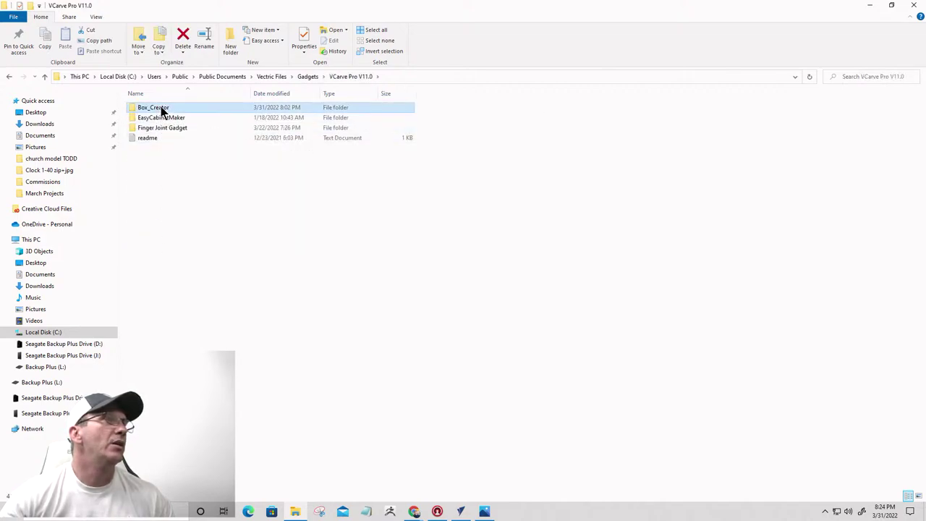
left_click(162, 108)
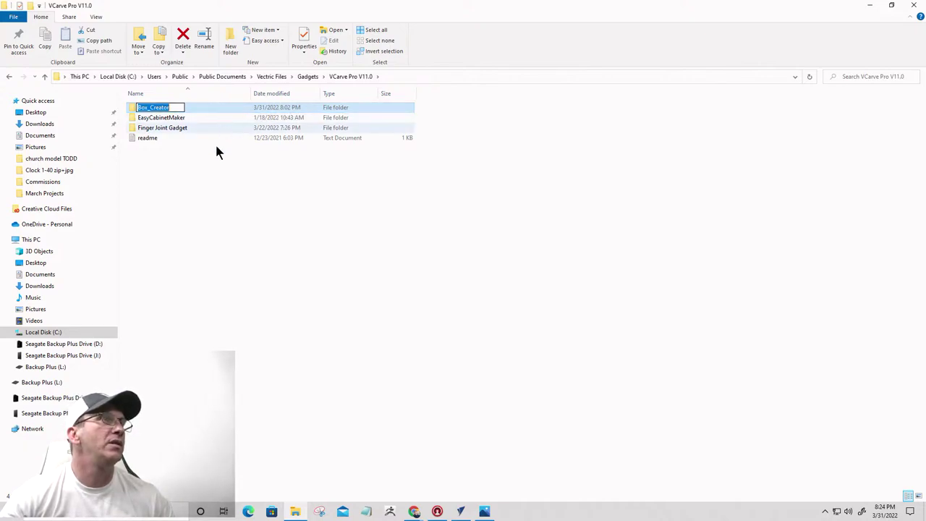
left_click(218, 194)
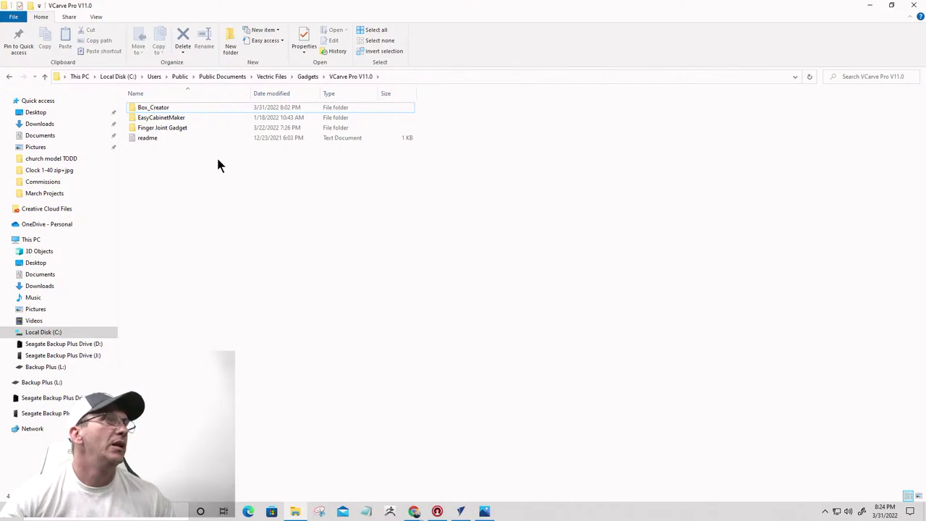
left_click(310, 80)
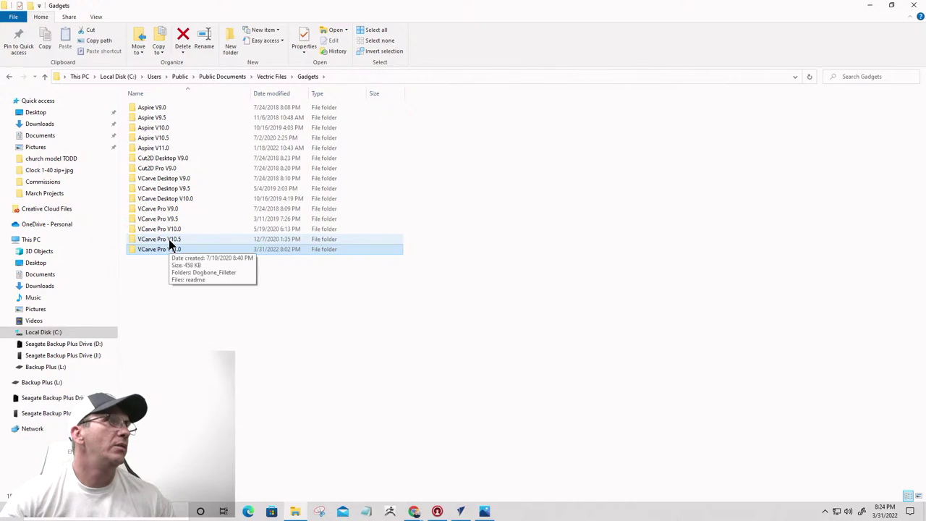
double_click(161, 197)
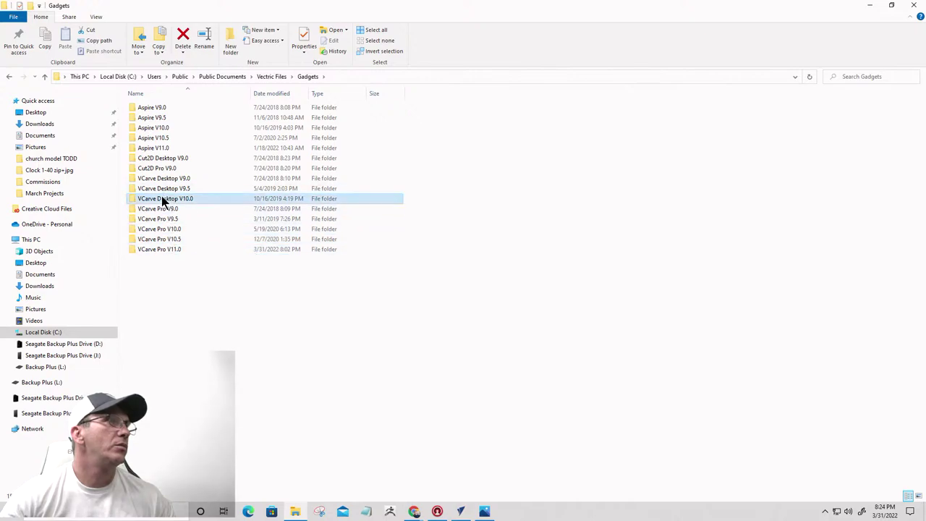
left_click(310, 76)
Step: Install Box_Creator_Gadget_Install (1) from Downloads, accept its license agreement, and close the VCarve Pro and File Explorer windows
left_click(37, 125)
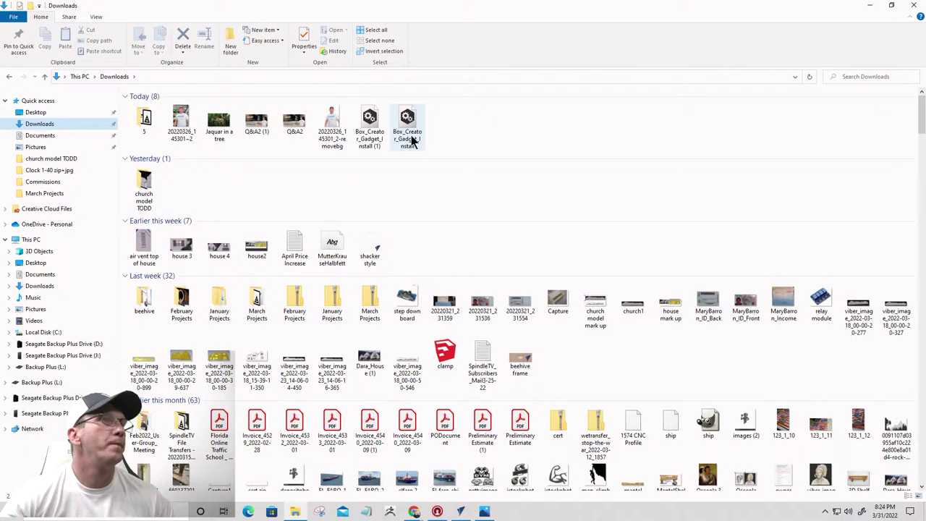
left_click(373, 130)
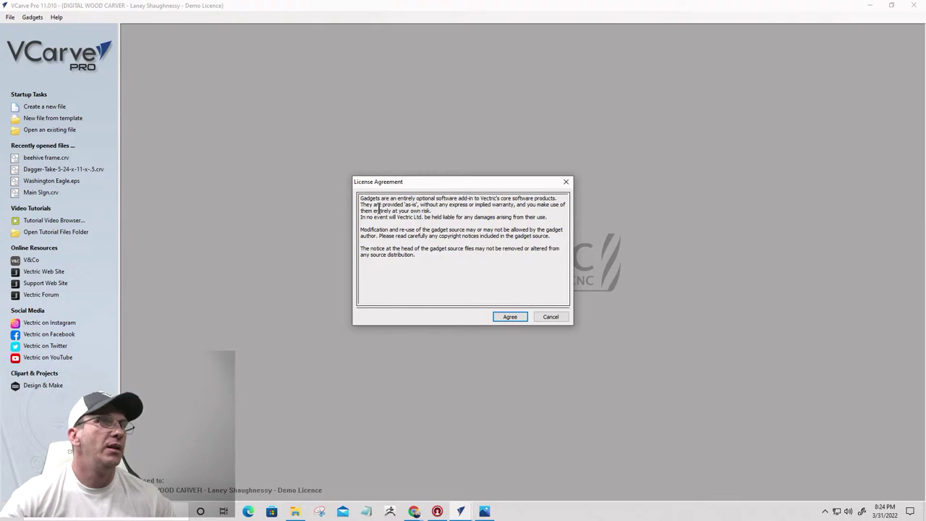
left_click(502, 319)
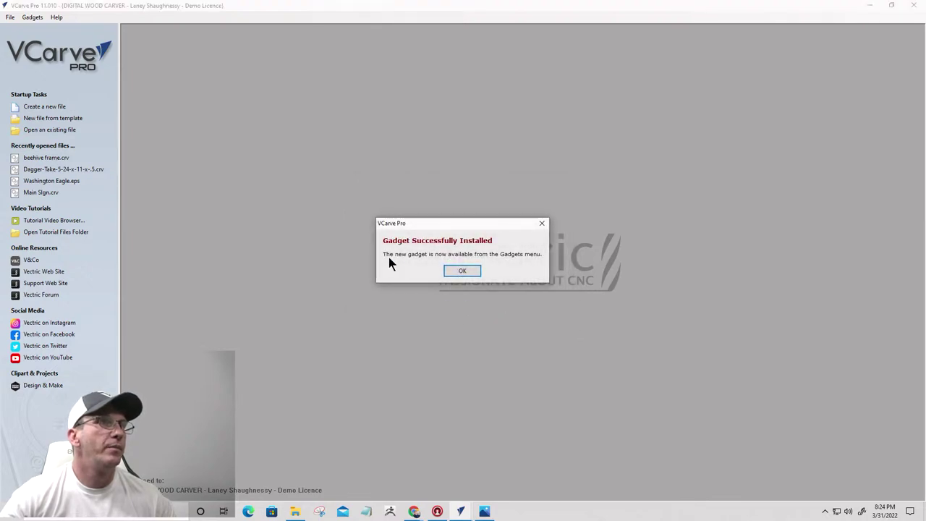
left_click(458, 271)
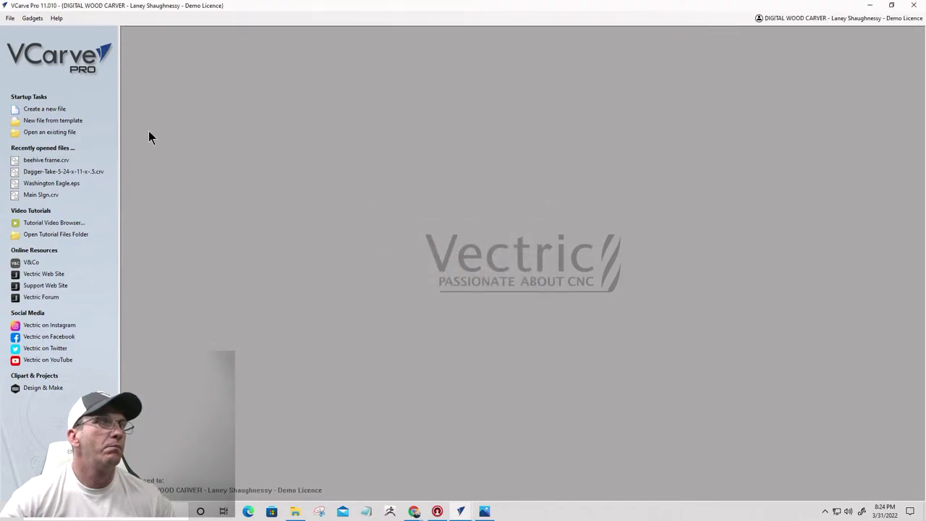
left_click(914, 5)
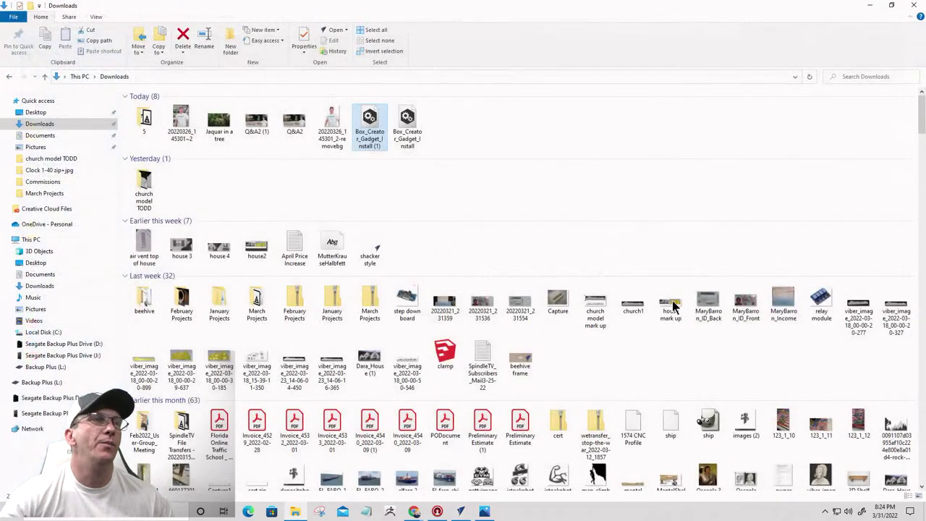
left_click(913, 5)
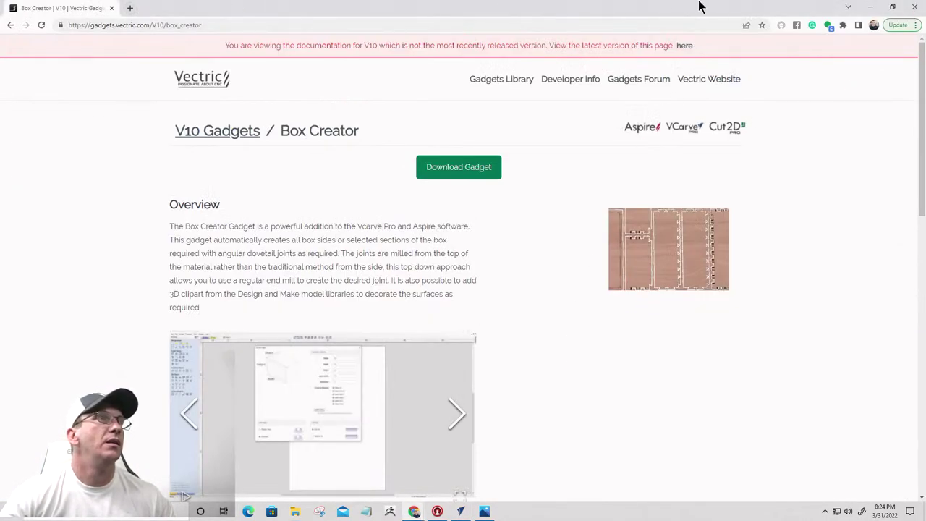
Step: Switch to a fresh VCarve Pro window and create a single-sided job 10 x 10 inches and 0.5 inches thick
left_click(460, 512)
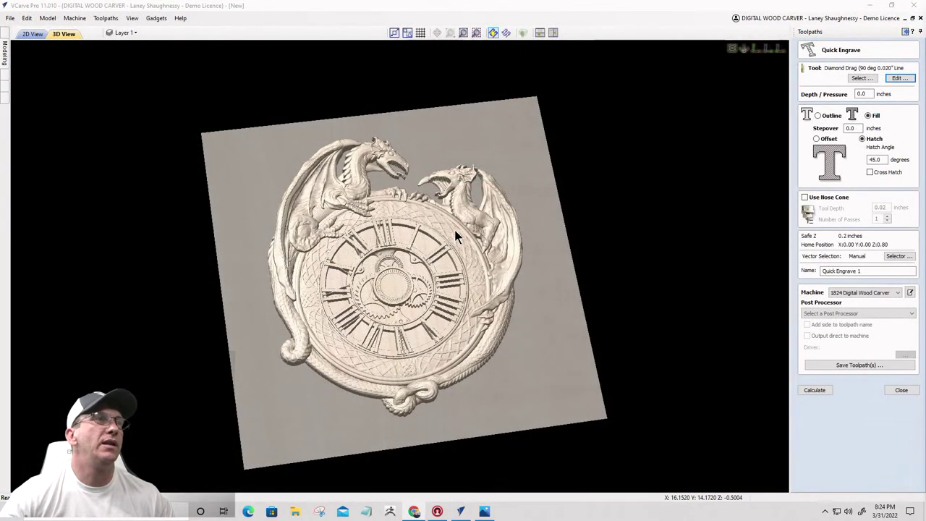
right_click(459, 513)
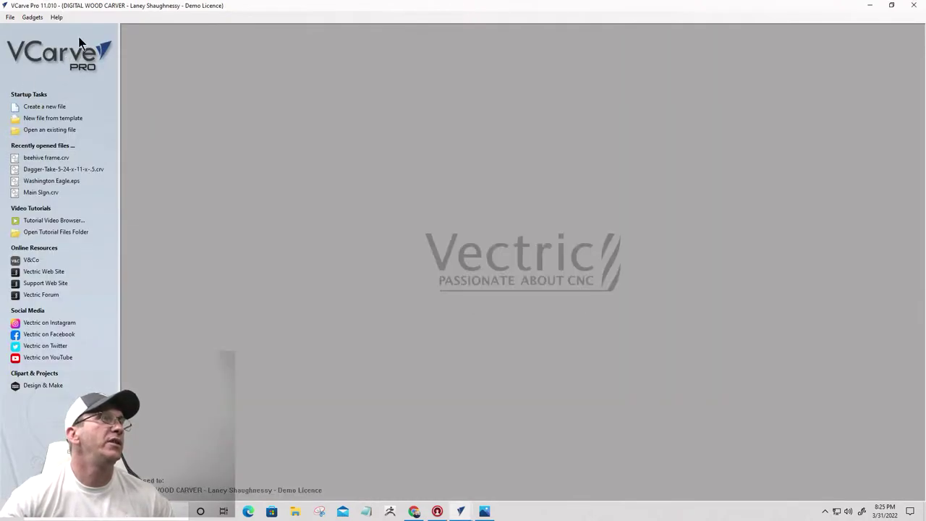
left_click(43, 107)
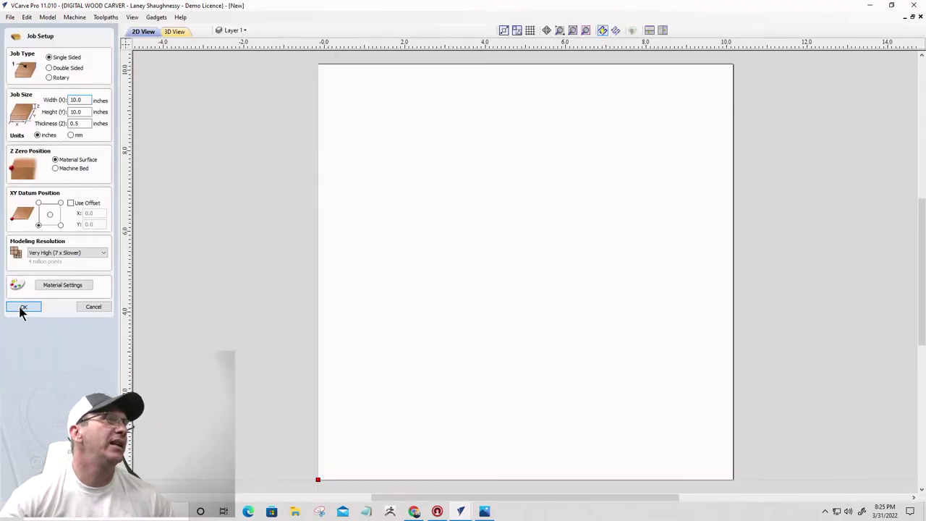
left_click(22, 307)
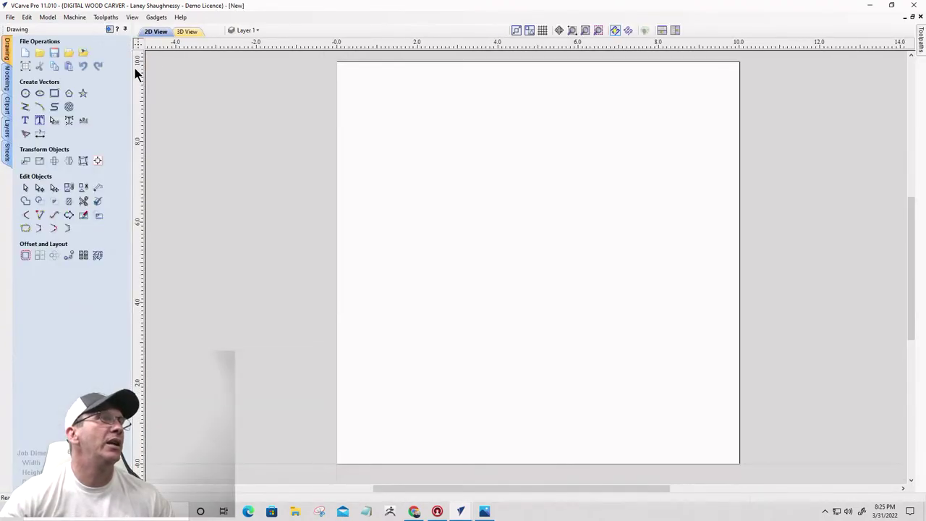
Step: Run the Box Creator gadget and set the box width, depth and height to 10 each with a joint width of 0.5
left_click(154, 20)
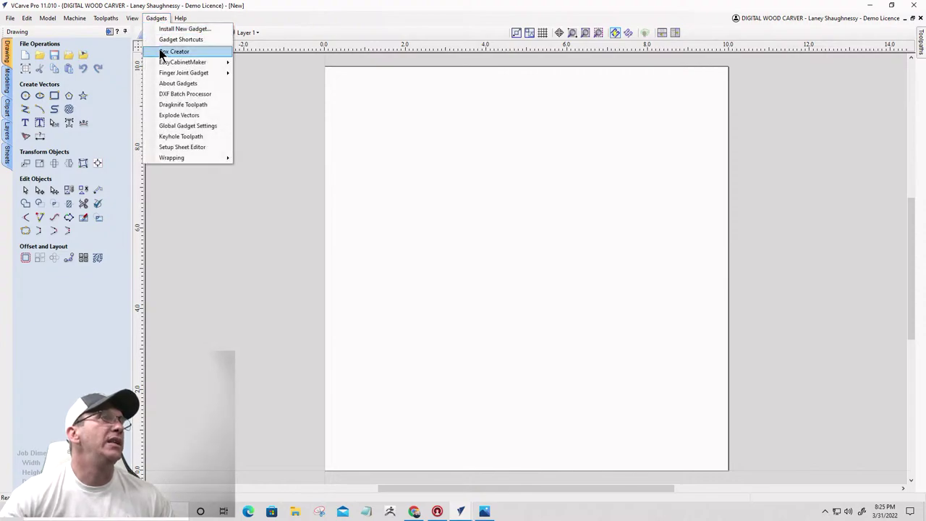
left_click(162, 52)
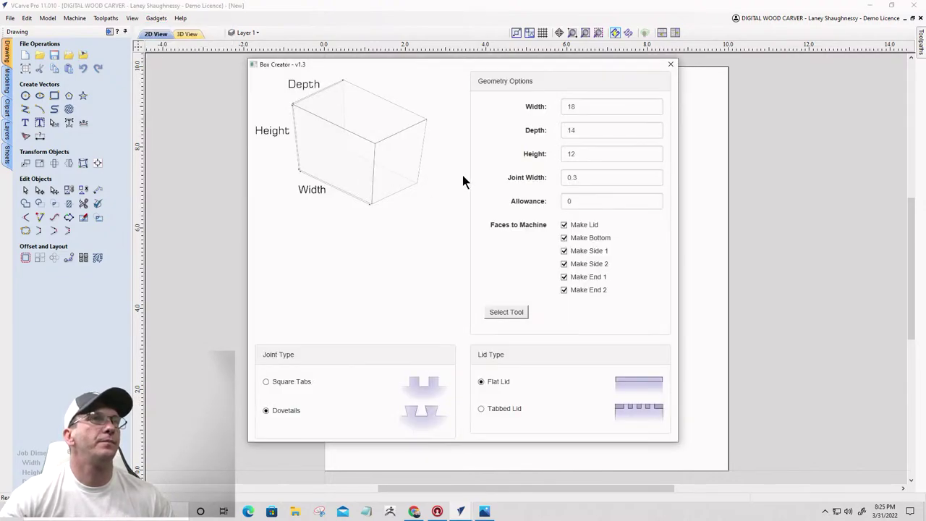
left_click(599, 108)
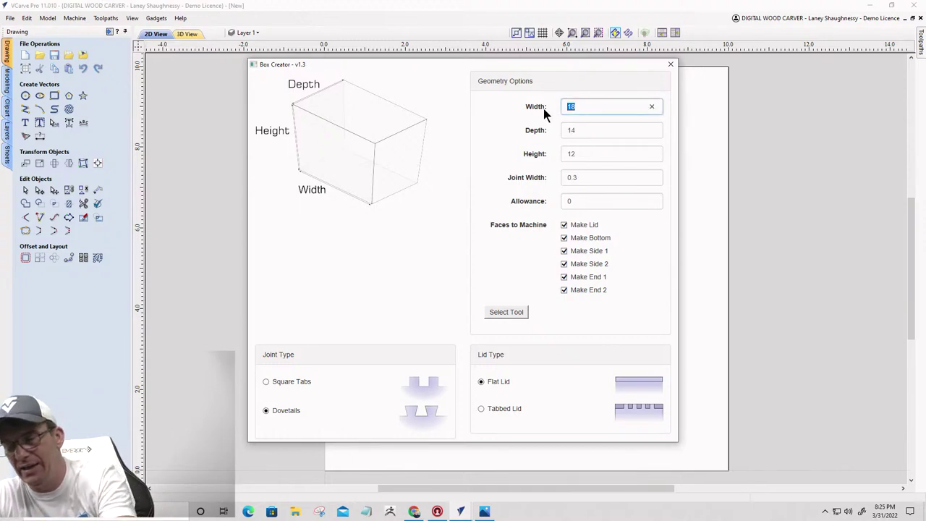
type("10")
left_click(591, 131)
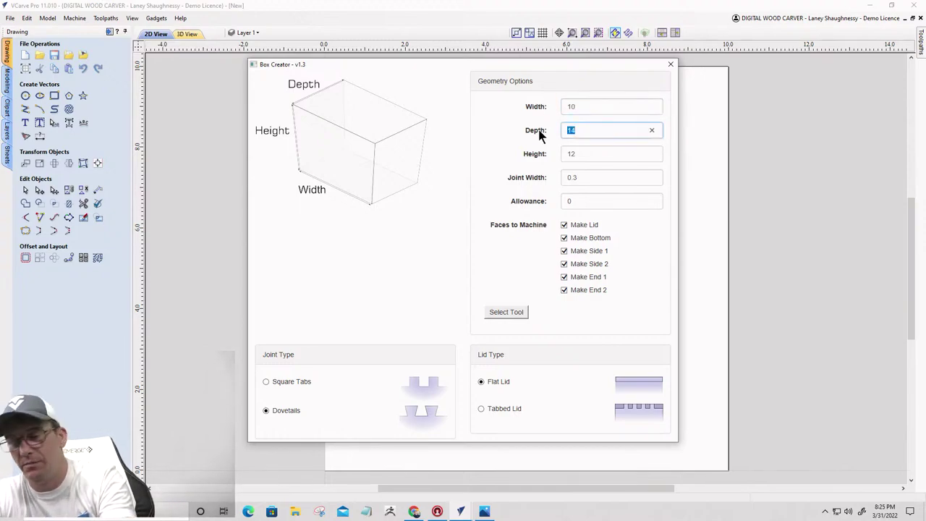
type("10")
left_click(590, 153)
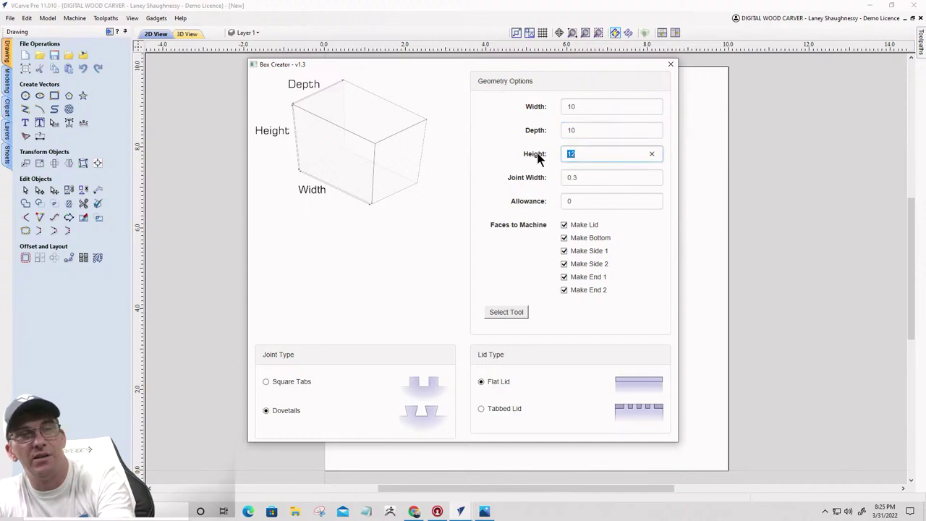
type("10")
left_click(579, 178)
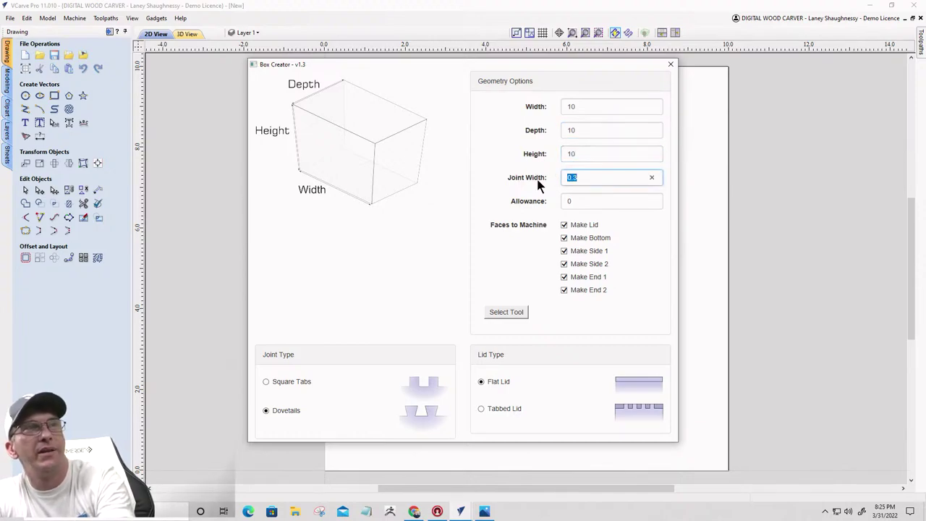
type("0.5")
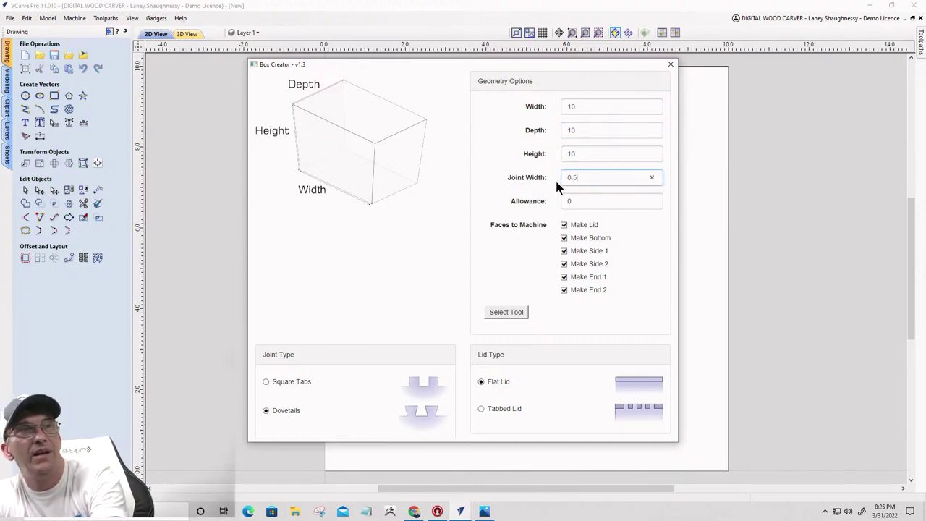
left_click(581, 200)
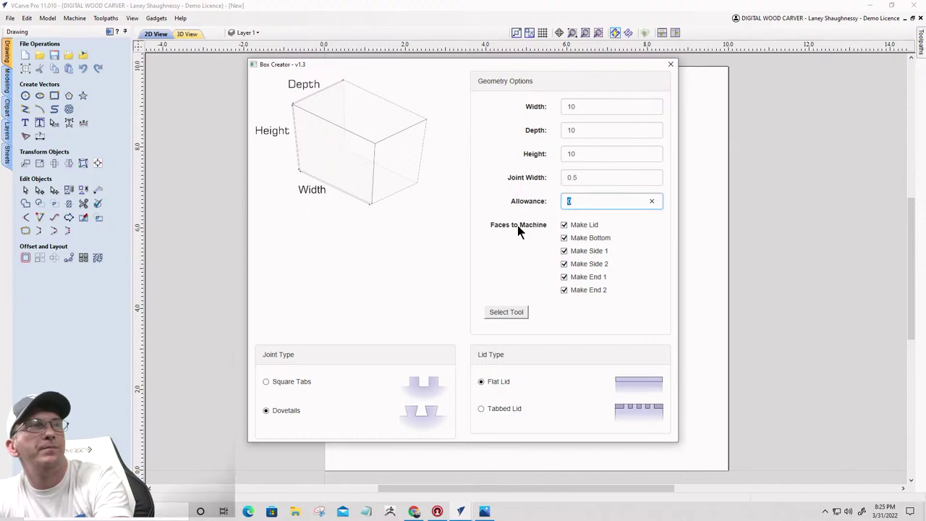
Step: Change the box's joint width to 1 and set the allowance to 0.01
left_click(592, 179)
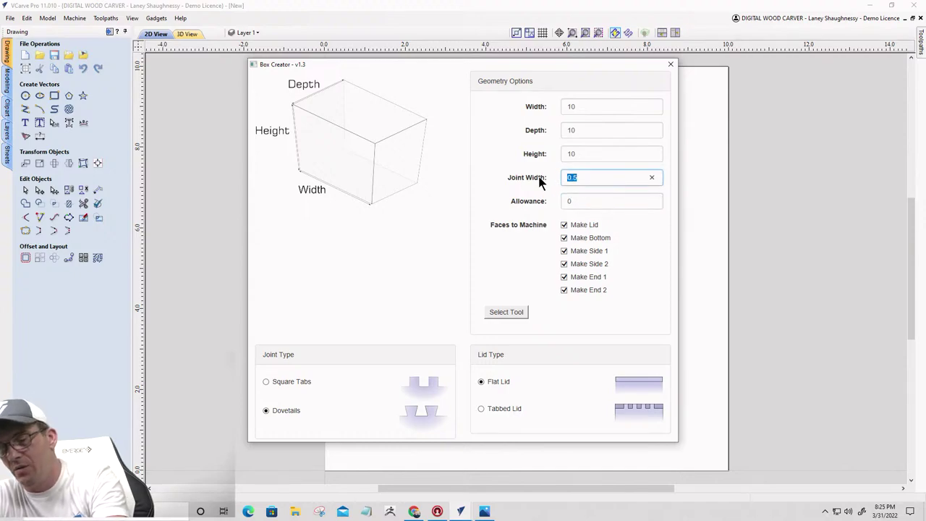
type("1")
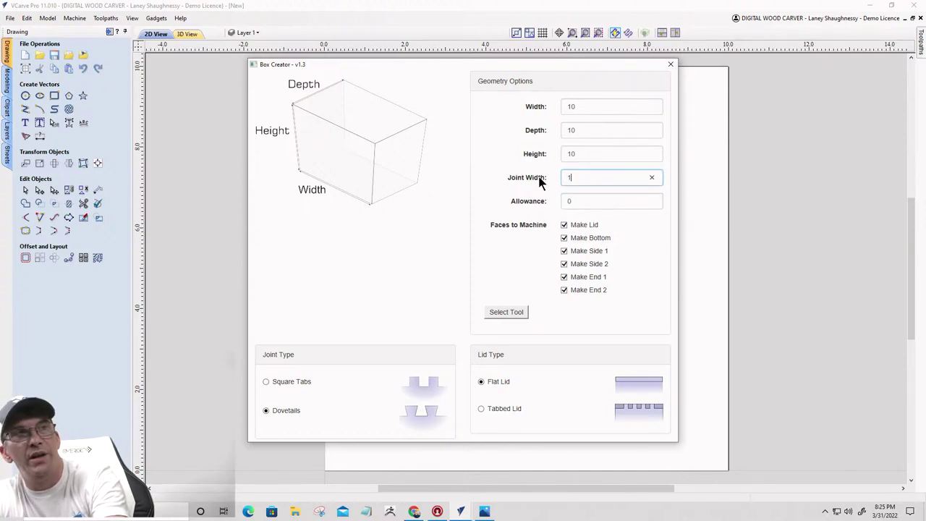
left_click(577, 201)
type("0")
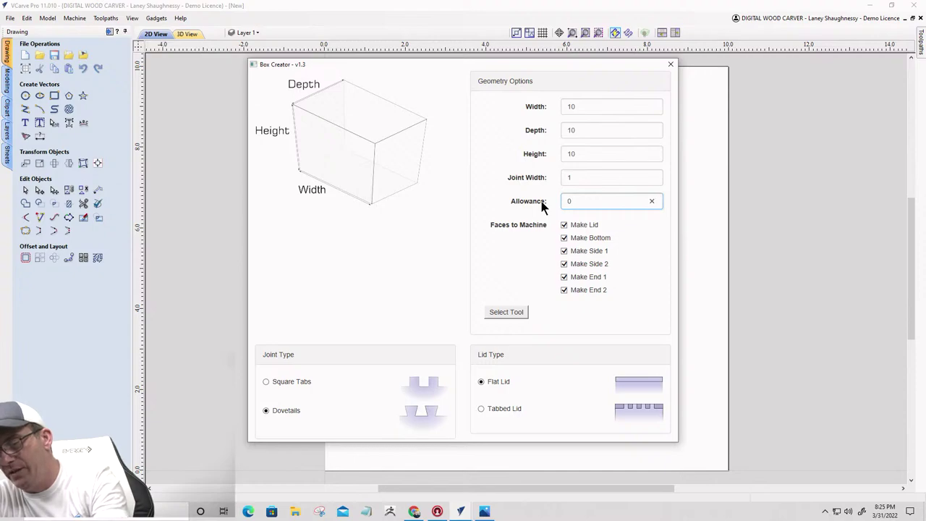
type(".")
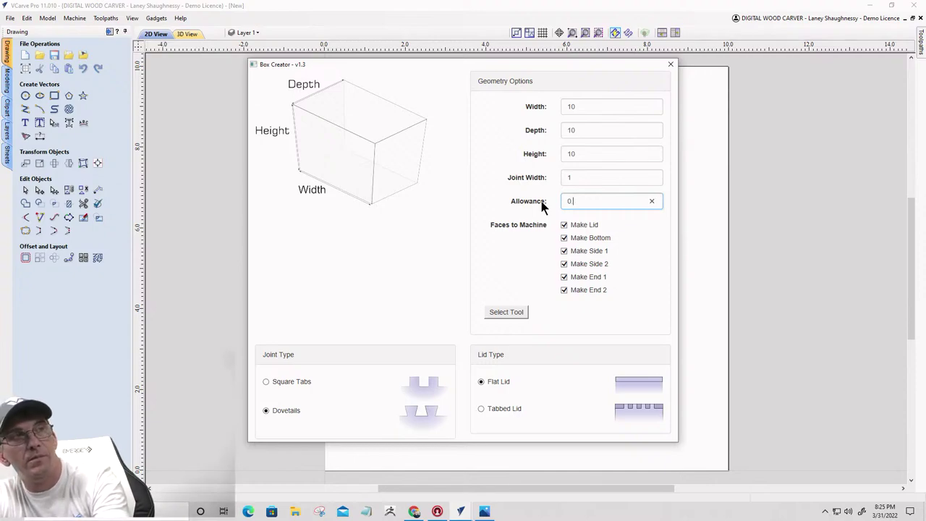
type("01")
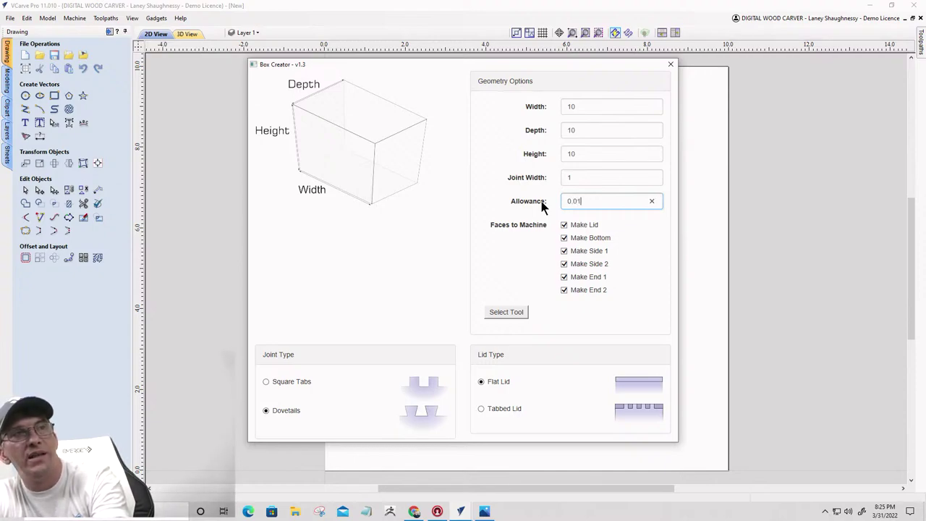
Step: Choose the End Mill (0.125 inch) as the box's cutting tool and try to switch the joint type to Square Tabs
left_click(507, 312)
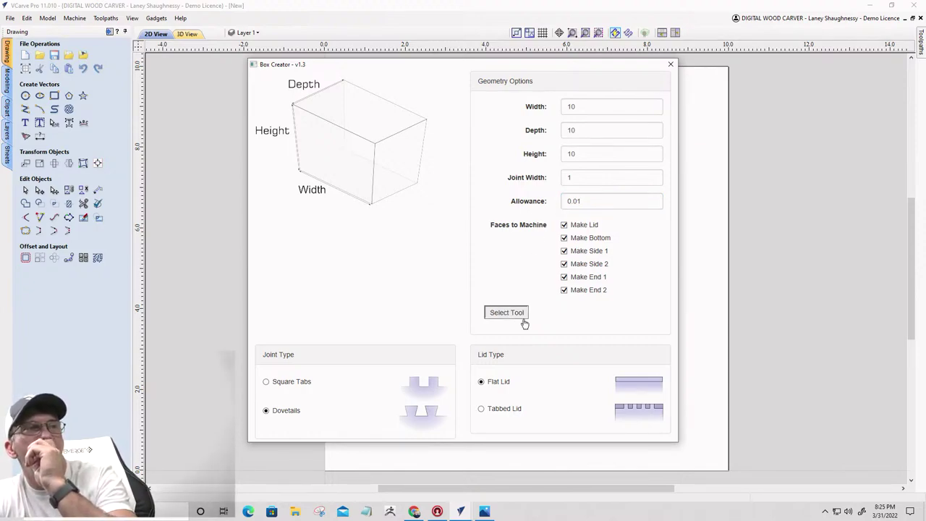
left_click(525, 322)
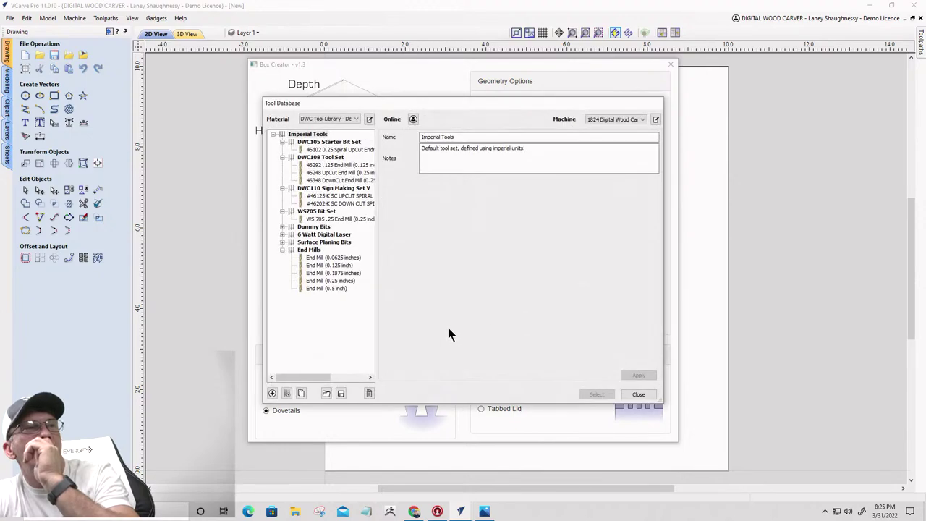
left_click(327, 265)
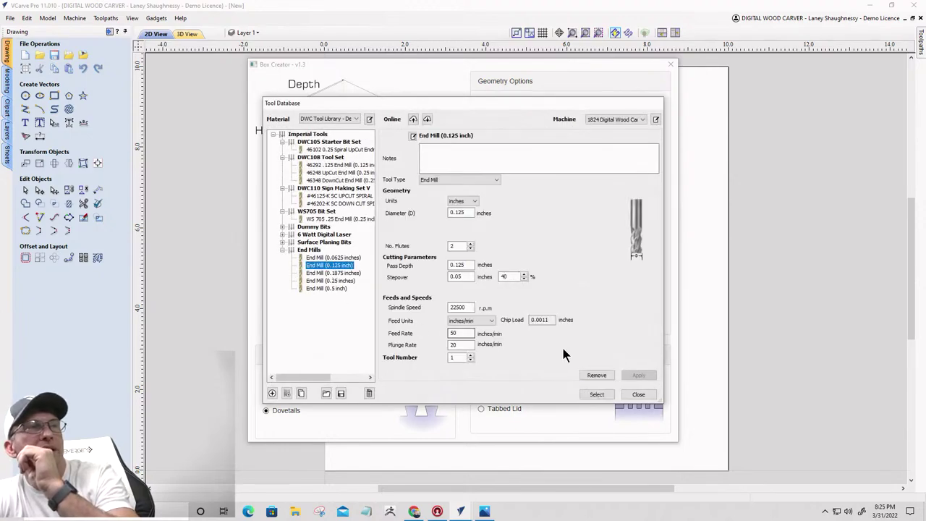
left_click(593, 393)
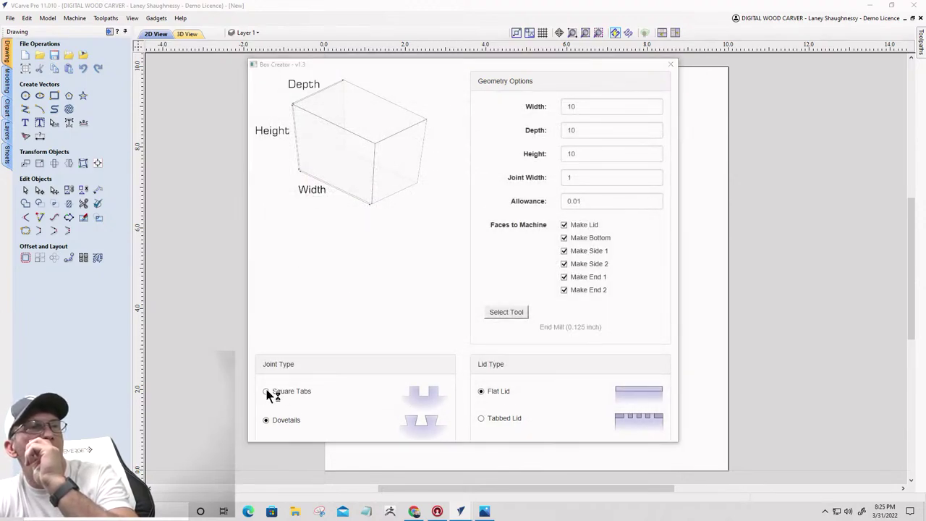
left_click(268, 393)
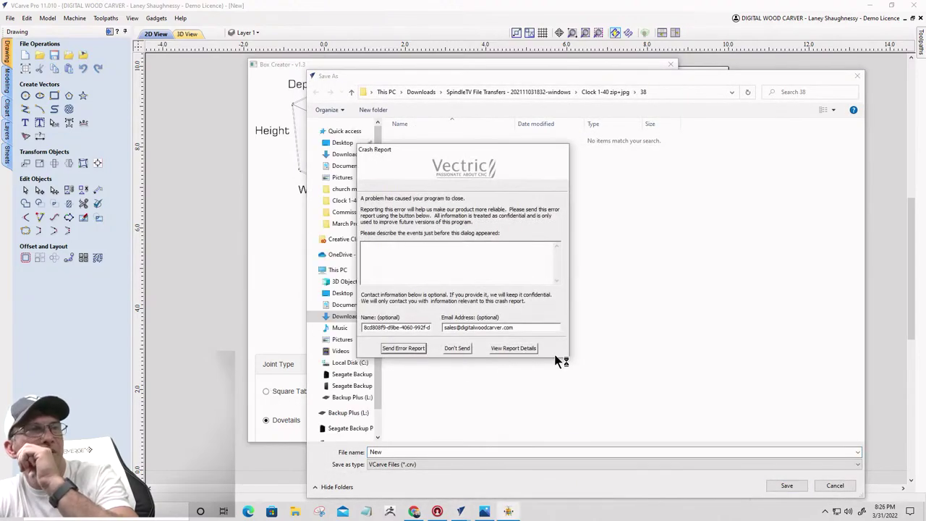
Step: Review the crash report's details, dismiss the report without sending it and close the Save As window
left_click(520, 349)
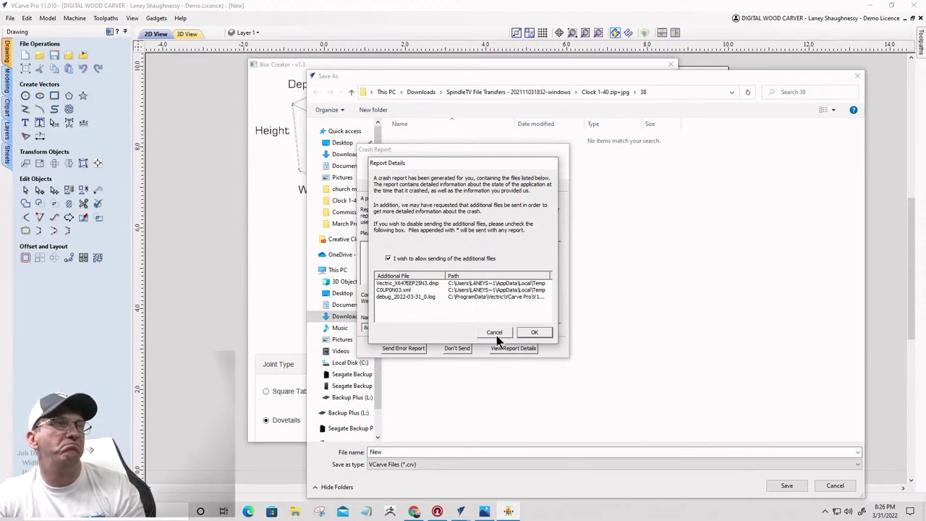
left_click(534, 333)
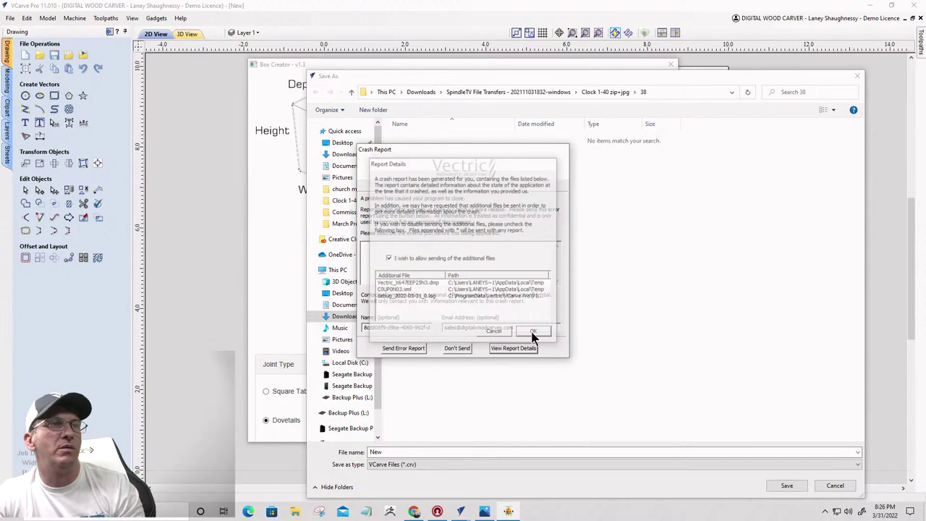
left_click(456, 348)
left_click(857, 76)
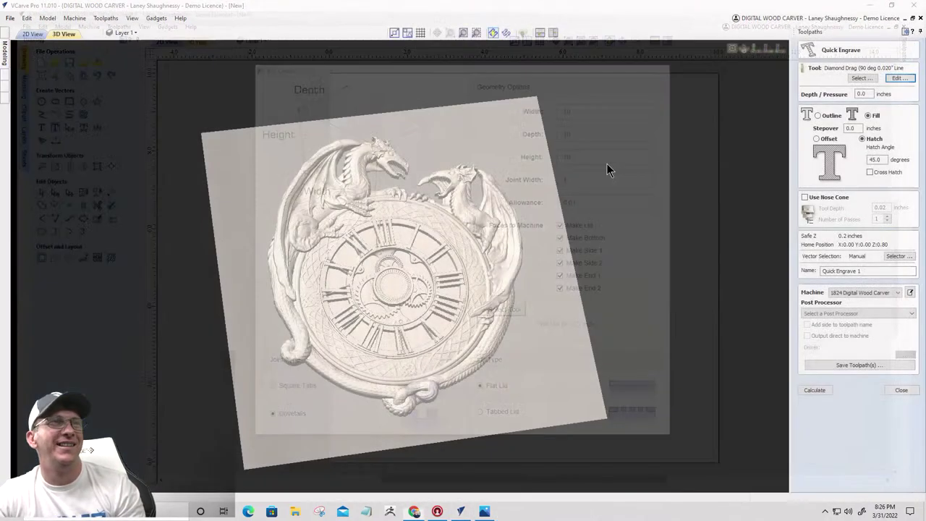
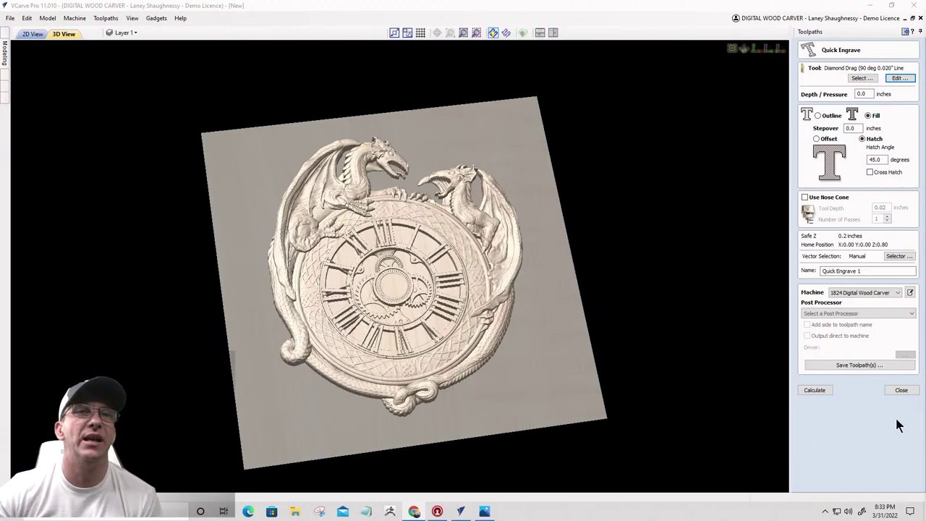
Step: Close the Quick Engrave settings and delete the Quick Engrave 1 toolpath
left_click(901, 390)
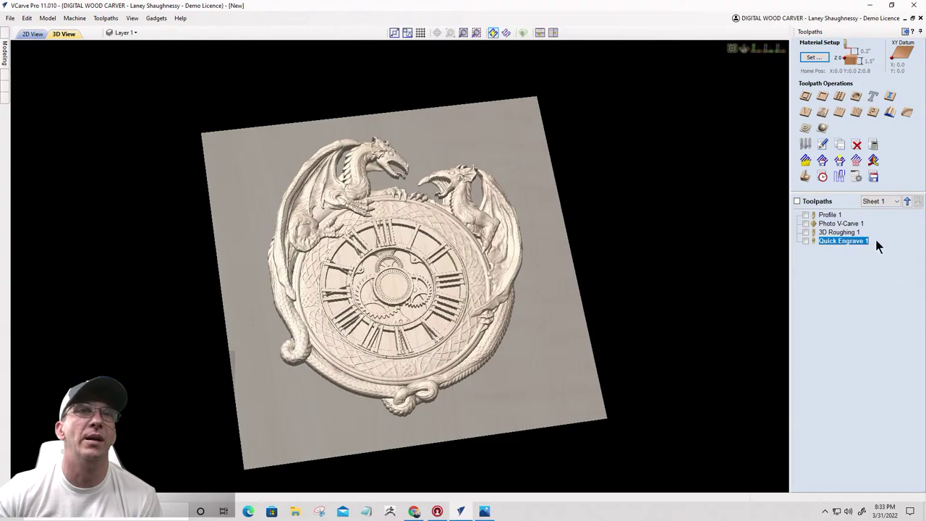
right_click(825, 242)
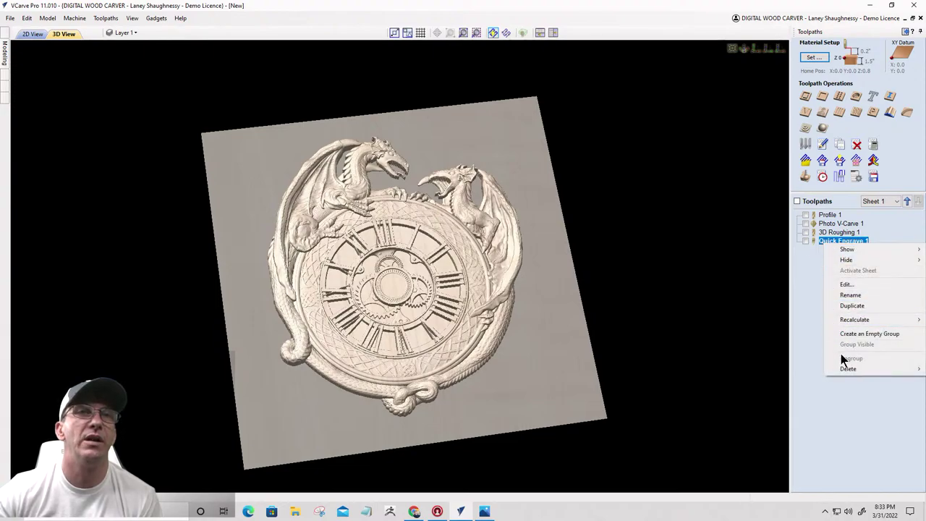
mouse_move(838, 370)
left_click(767, 369)
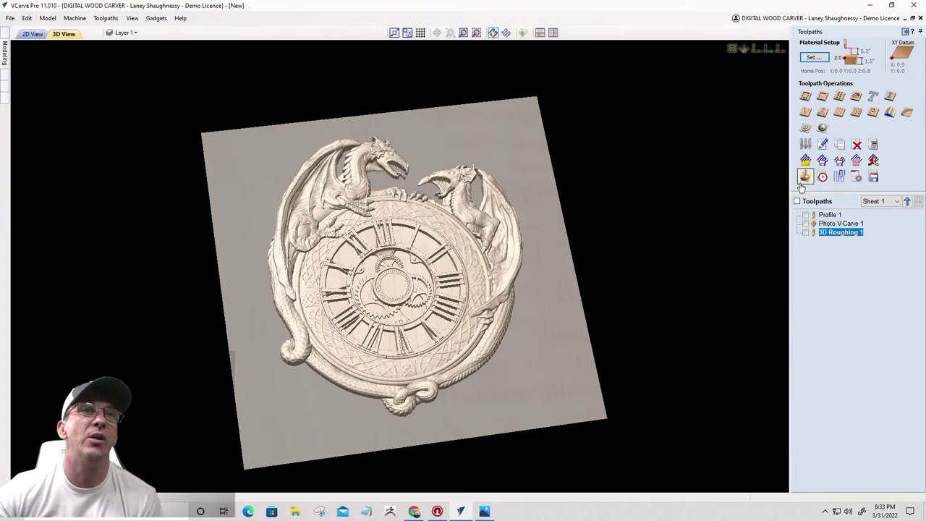
Step: Start a 3D finish machining toolpath and replace its tool with the 46282 Tapered Bal Nose, 5.4 Deg, from the DWC105 Starter Bit Set
left_click(824, 128)
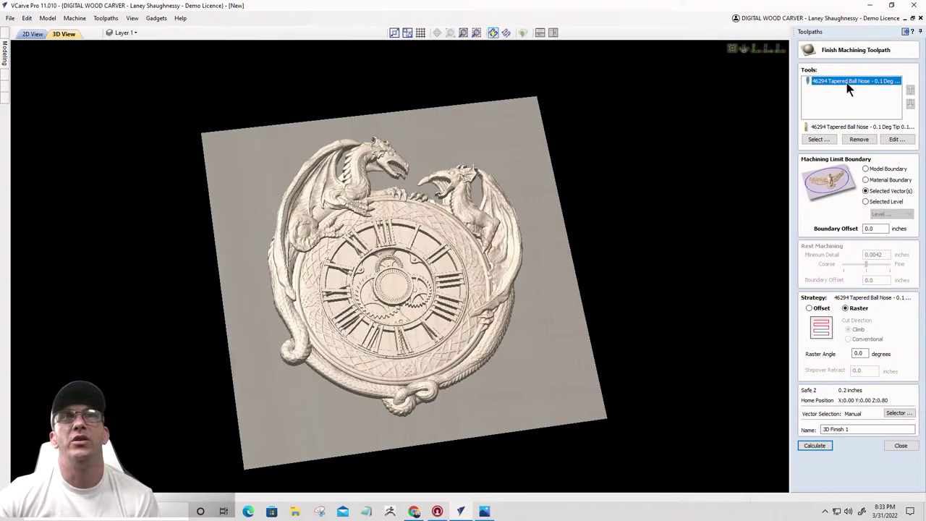
left_click(856, 139)
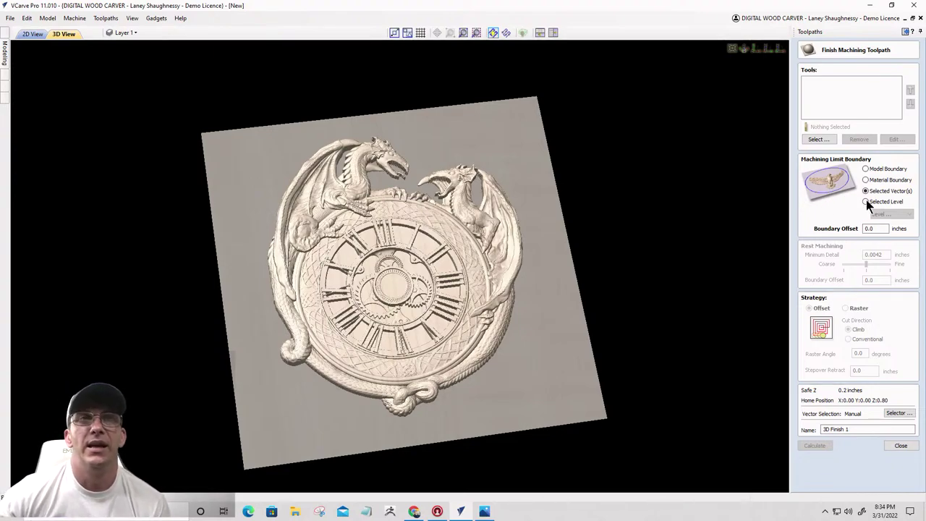
left_click(831, 143)
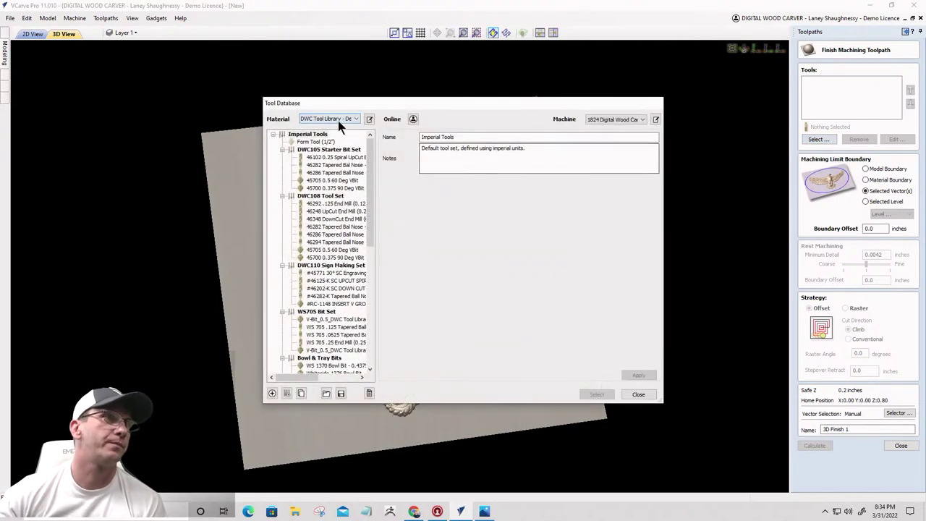
left_click(322, 165)
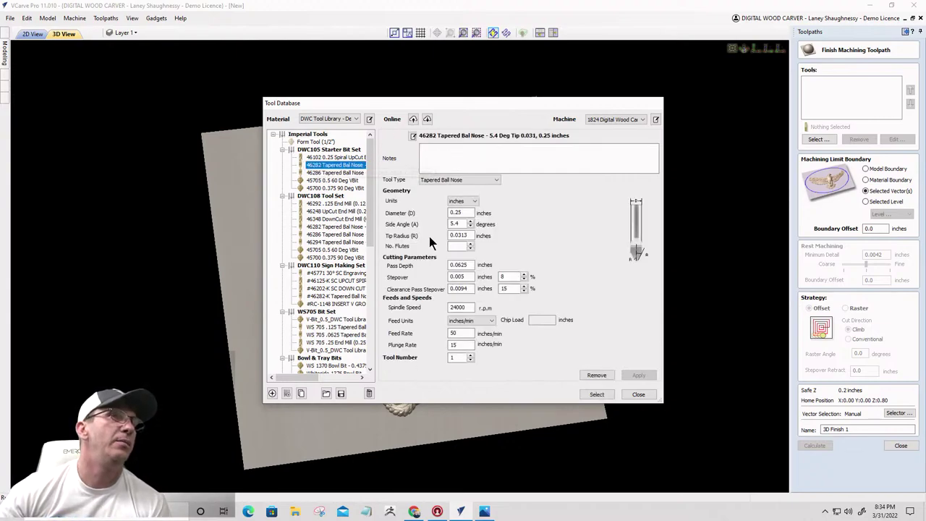
left_click(596, 395)
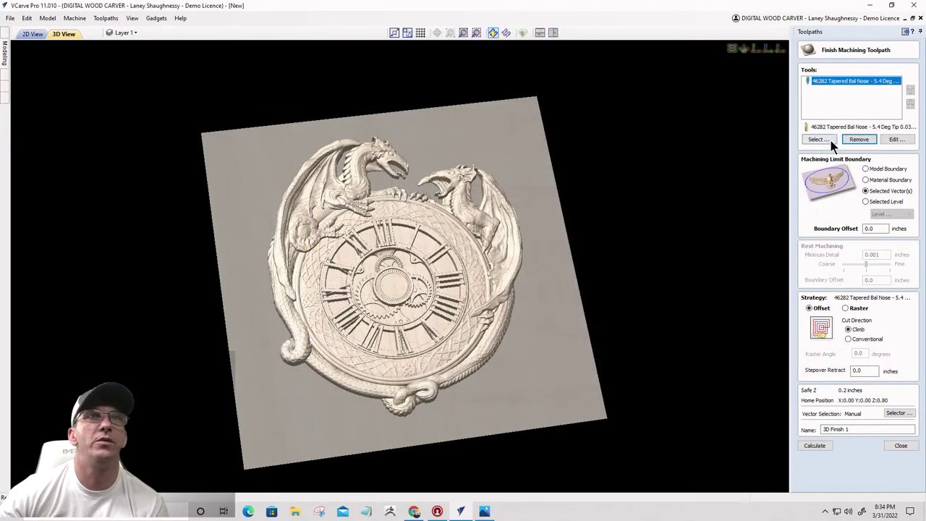
Step: Look through the bit sets of the DWC Tool Library in the tool database
left_click(822, 138)
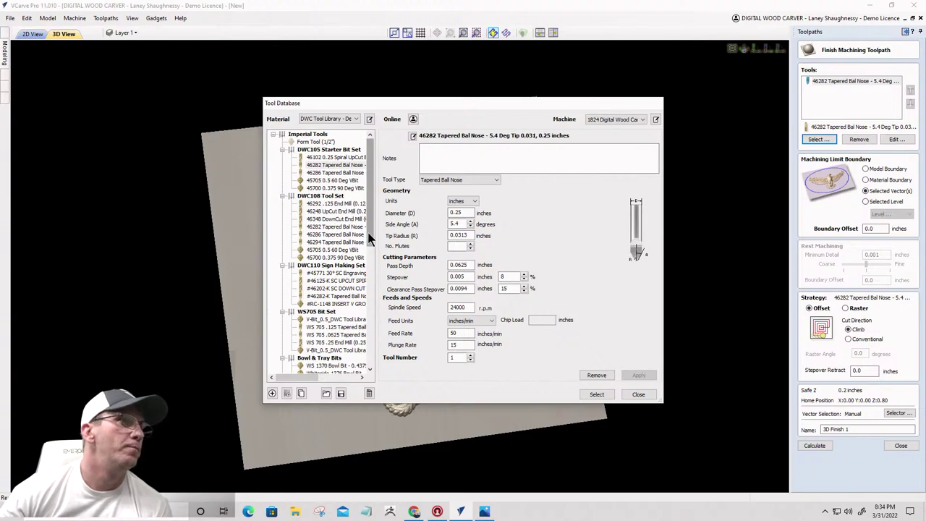
scroll(371, 228, "down", 1)
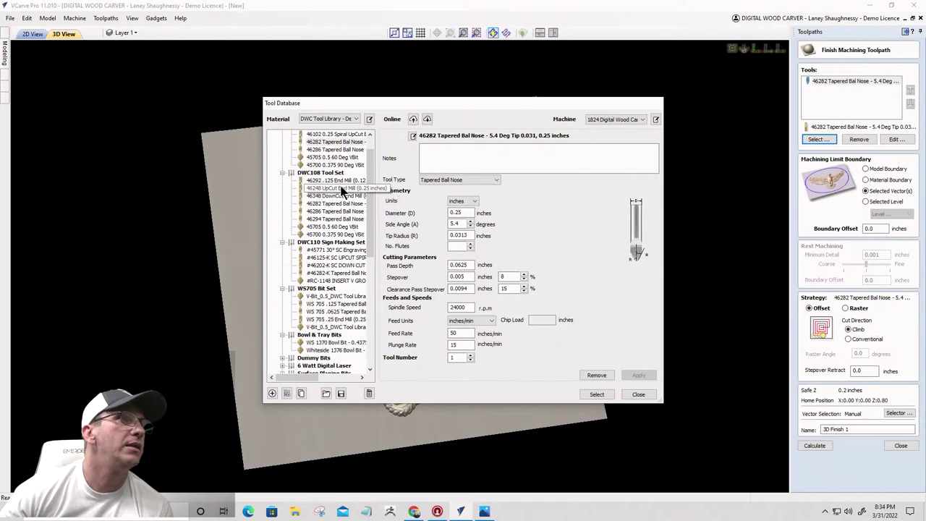
scroll(343, 189, "up", 1)
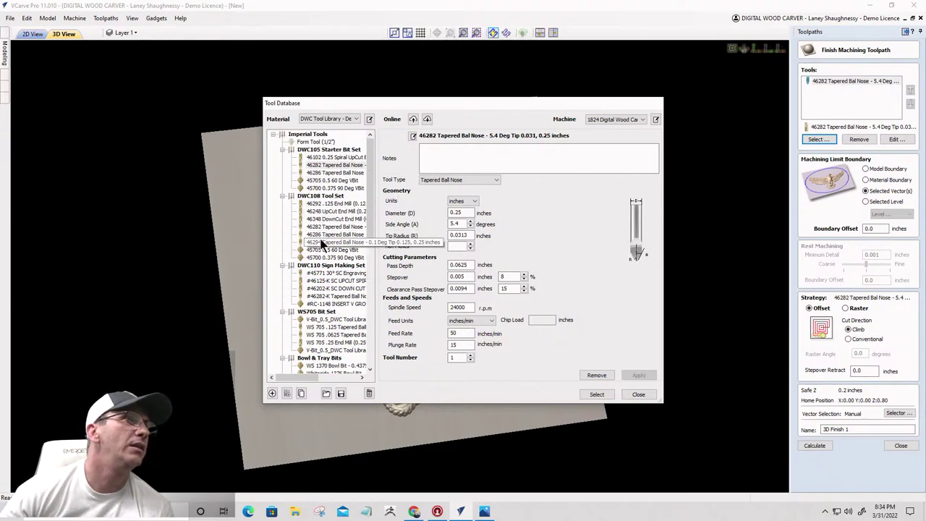
scroll(321, 243, "down", 8)
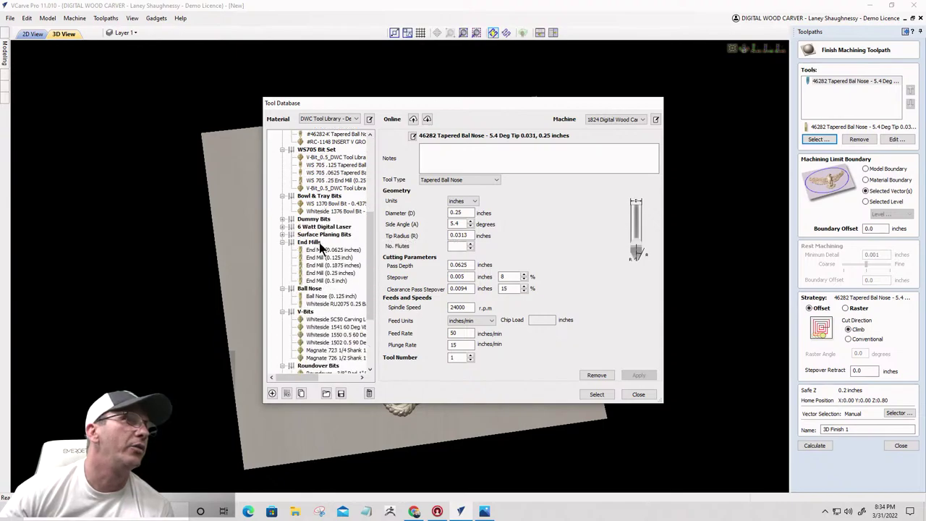
scroll(319, 242, "down", 3)
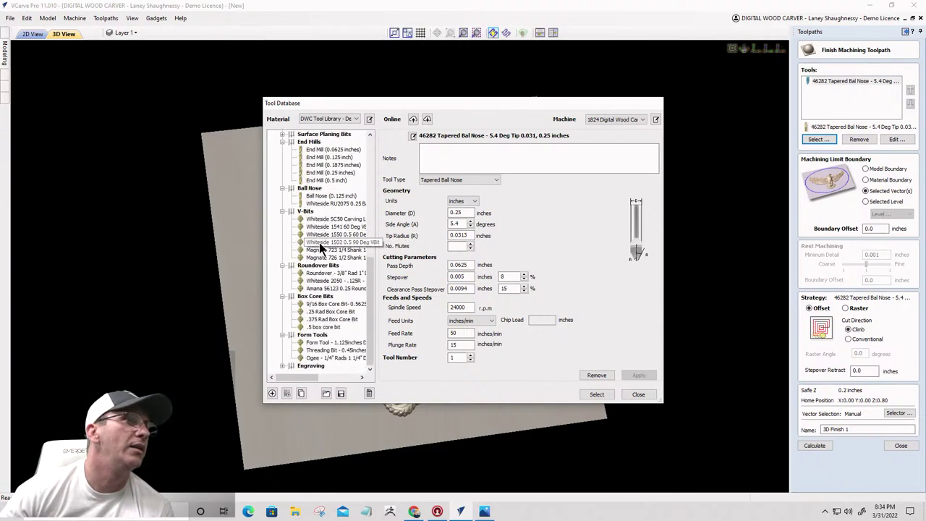
scroll(306, 278, "up", 3)
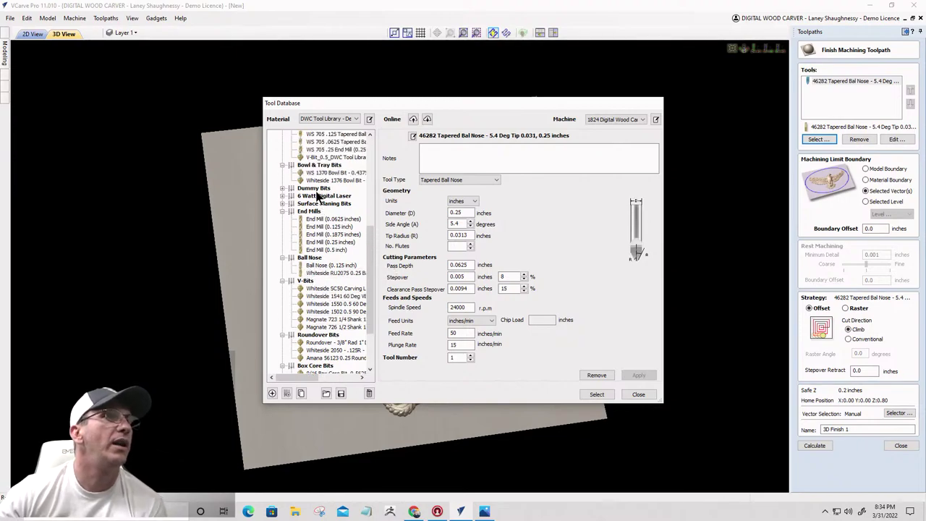
scroll(324, 272, "up", 8)
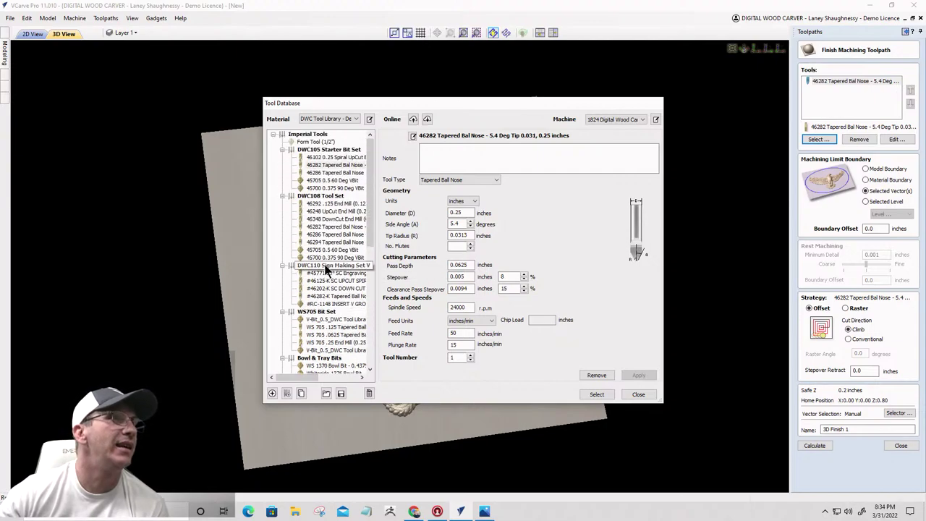
Step: Add a new 0.25-inch end mill with 3 flutes under Imperial Tools and copy in cutting settings from the DWC Tool Library
left_click(304, 134)
left_click(272, 393)
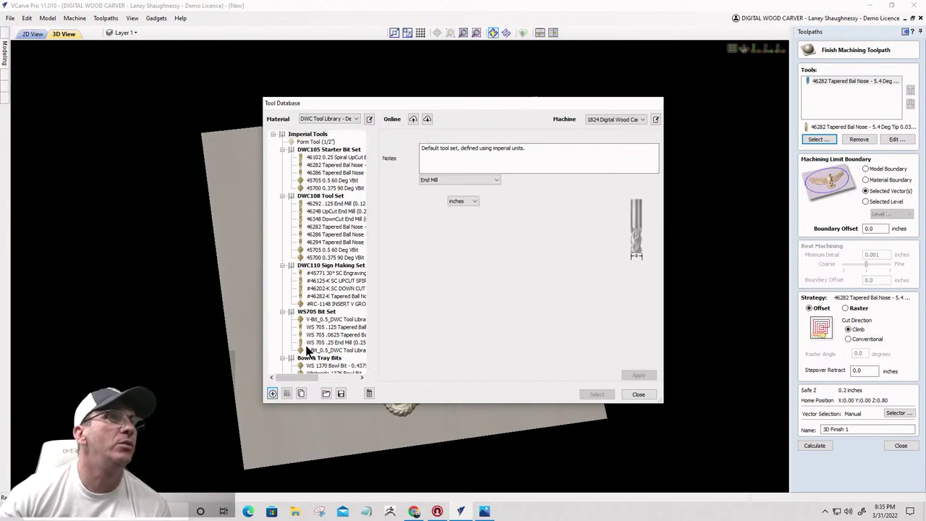
left_click(456, 200)
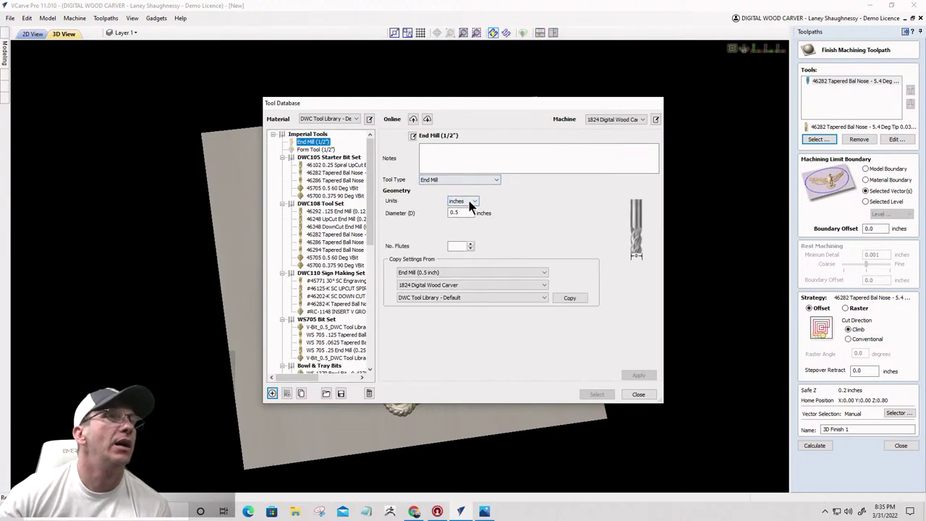
left_click(467, 202)
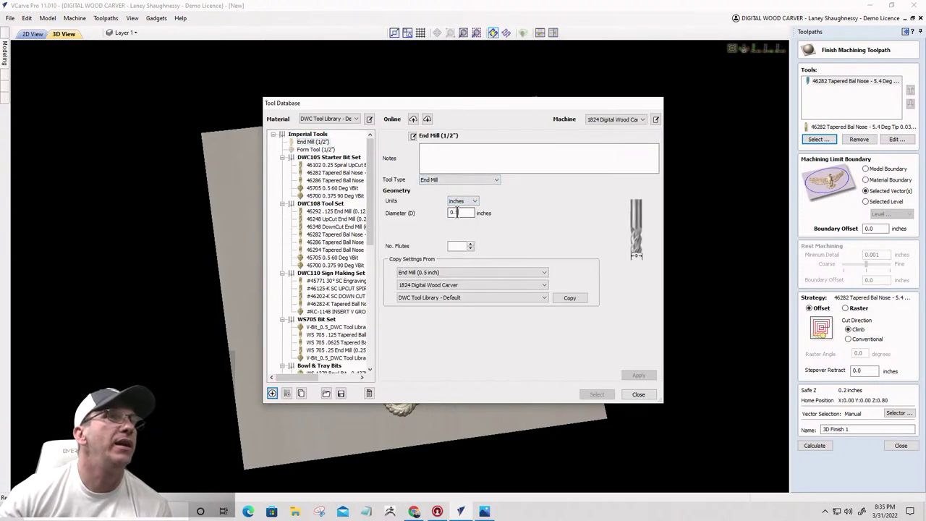
left_click_drag(472, 212, 415, 219)
type("0.25")
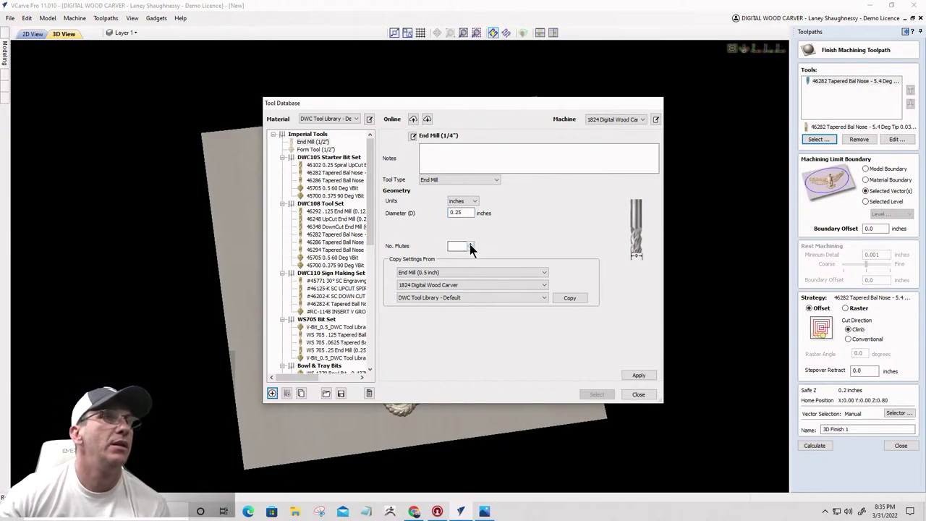
left_click(565, 299)
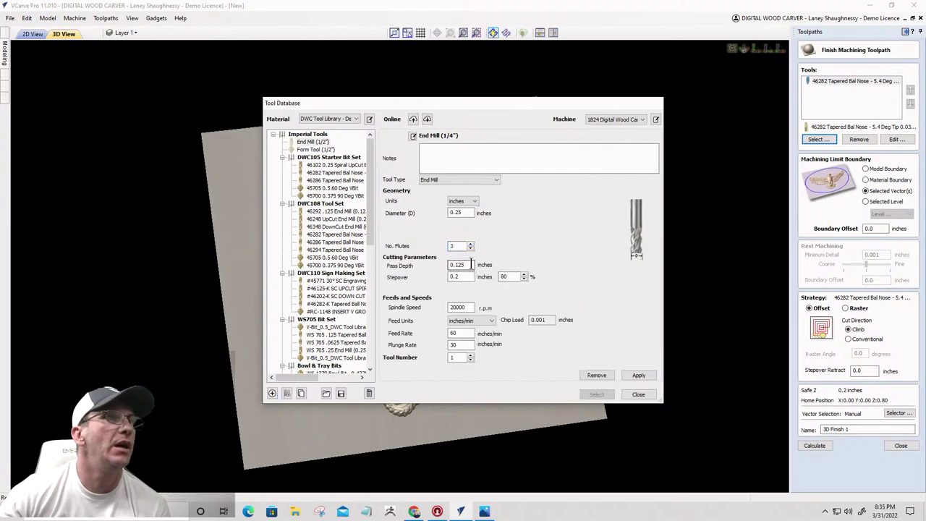
Step: Change the new tool's type to Tapered Ball Nose and set its side angle to 5.4 degrees
left_click(472, 179)
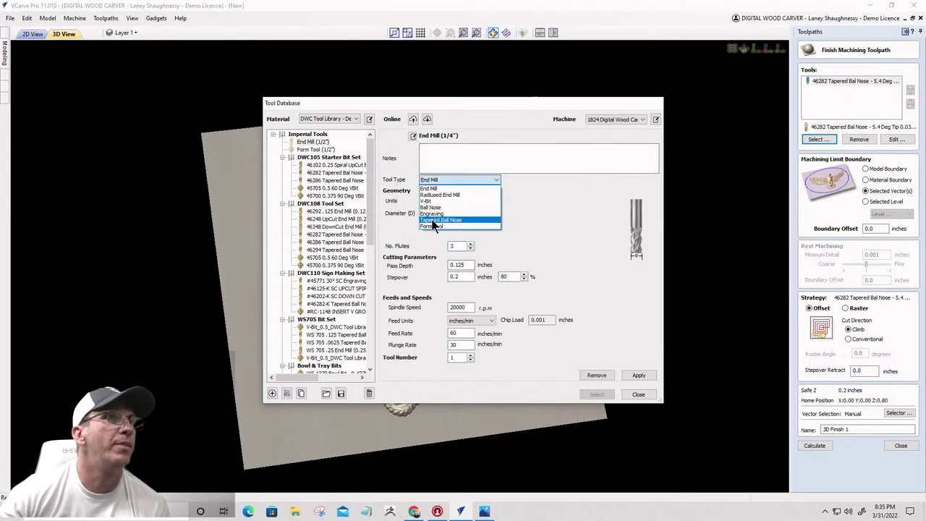
left_click(434, 220)
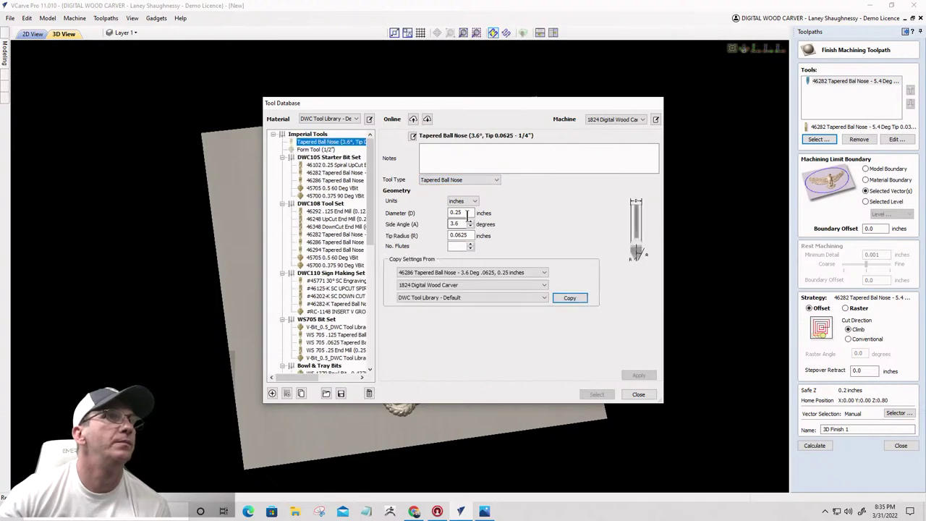
left_click_drag(467, 224, 444, 224)
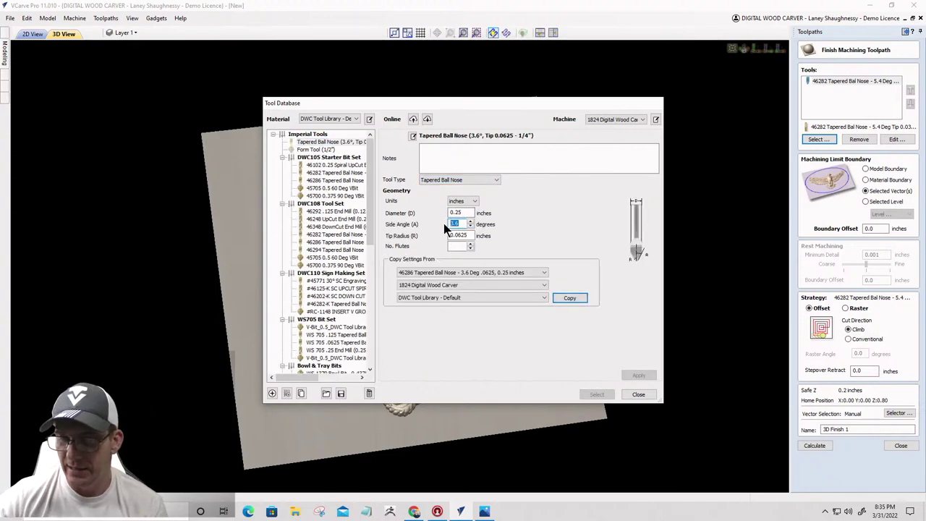
type("5")
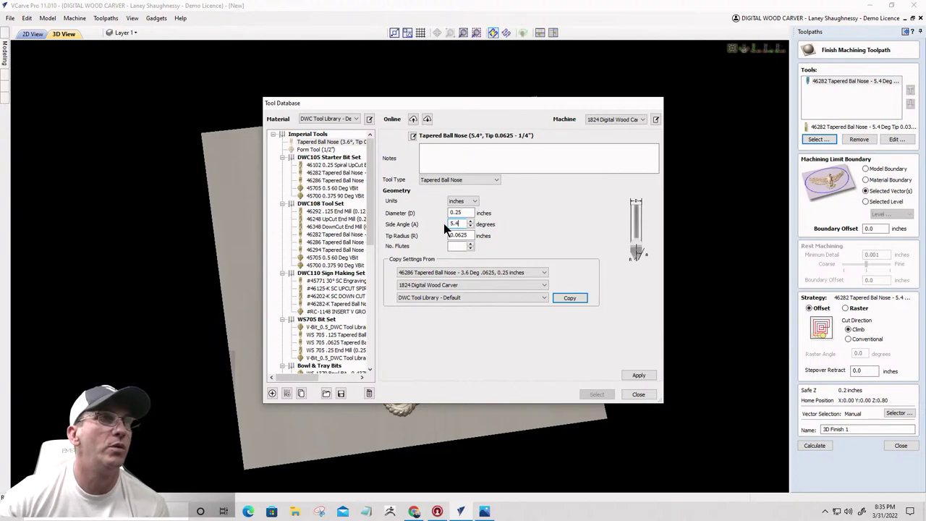
type(".4")
Step: Set the tapered ball nose's tip radius to 0.3125/2 inches (0.15625)
left_click_drag(470, 236, 421, 233)
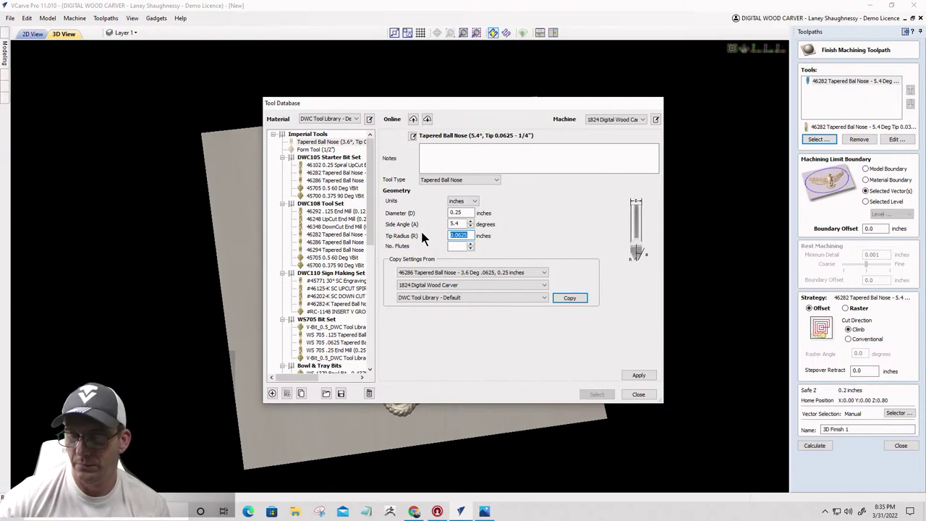
type("0.31")
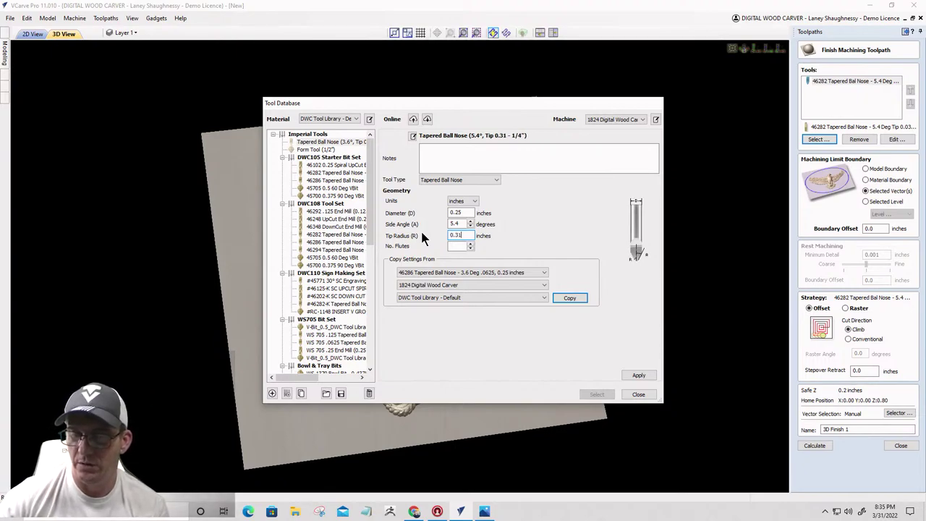
type("25/2")
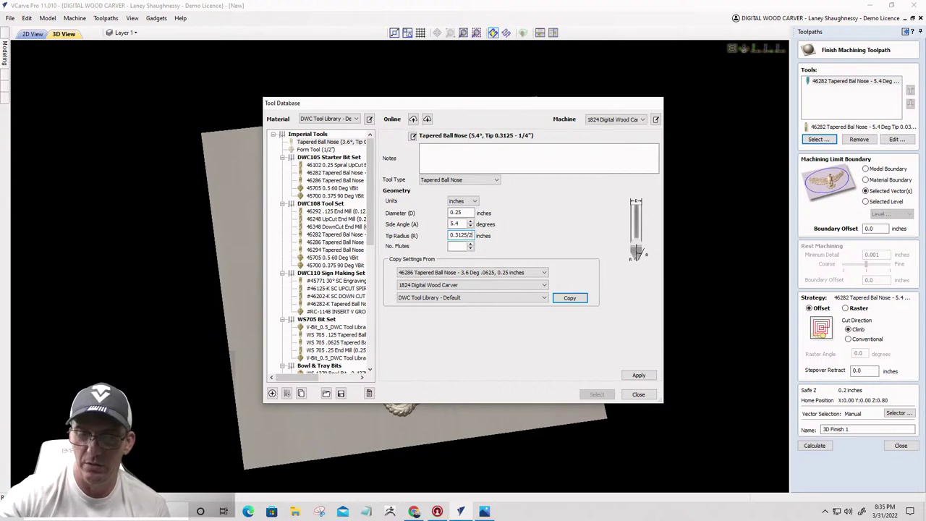
key("Tab")
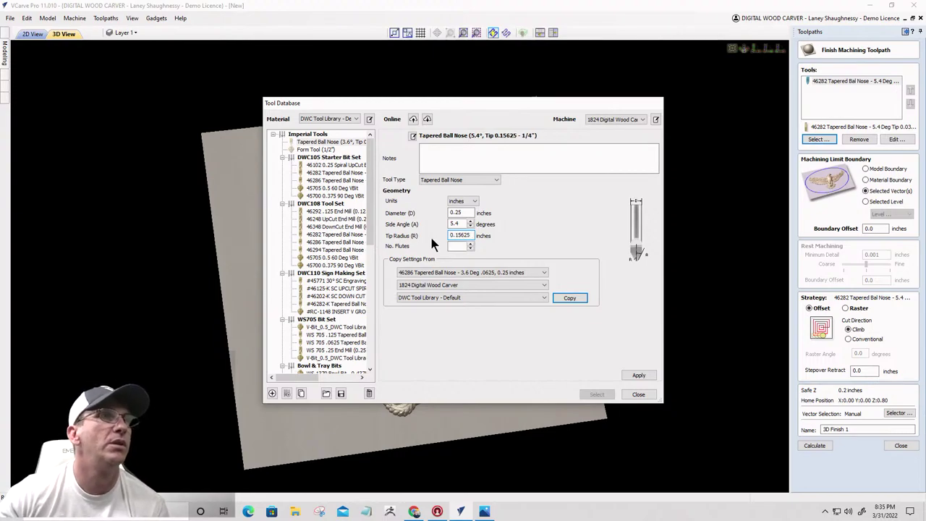
Step: Set the number of flutes to 3 and copy the cutting settings from the 46286 Tapered Ball Nose
left_click(470, 244)
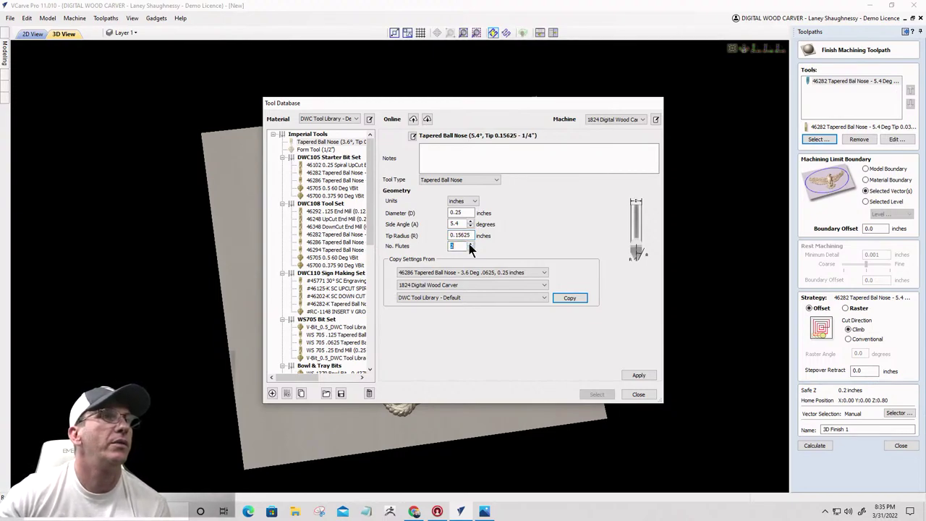
left_click(470, 244)
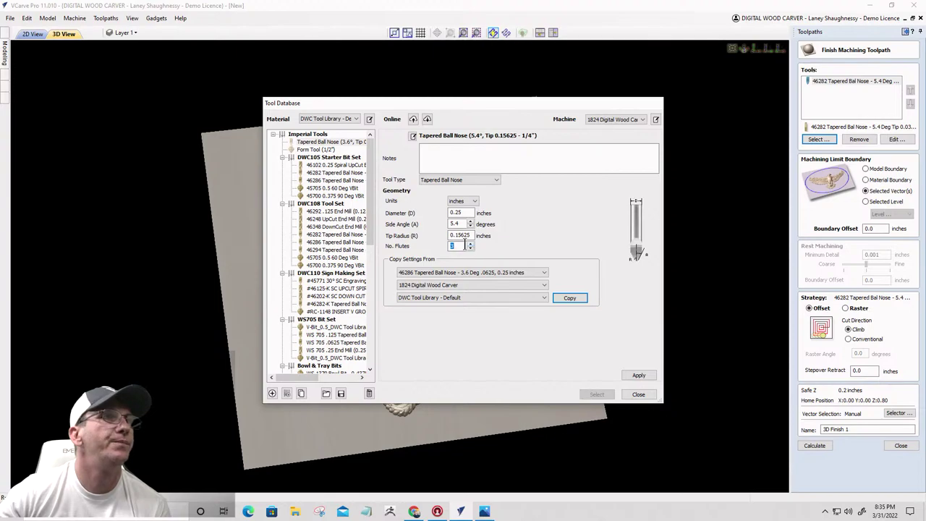
left_click(568, 299)
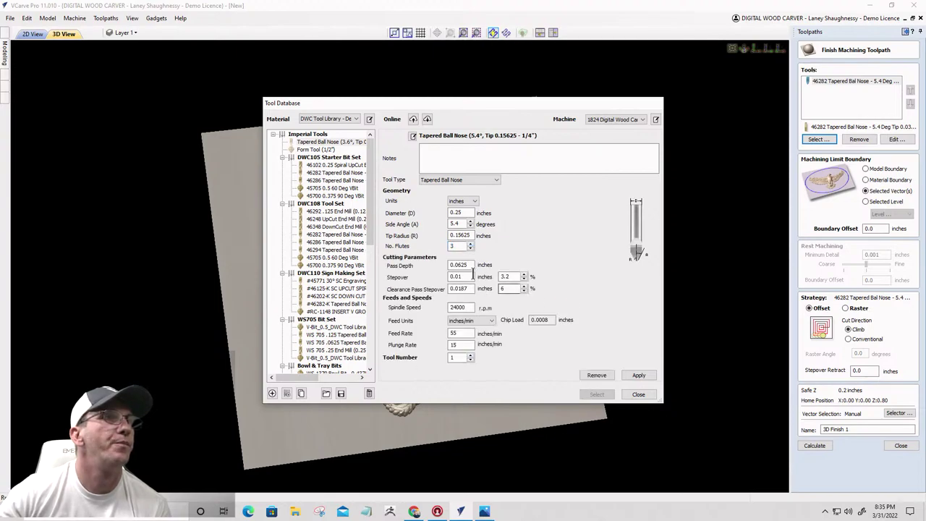
Step: Set the tapered ball nose's stepover to 8% and its clearance pass stepover to 15%
double_click(506, 278)
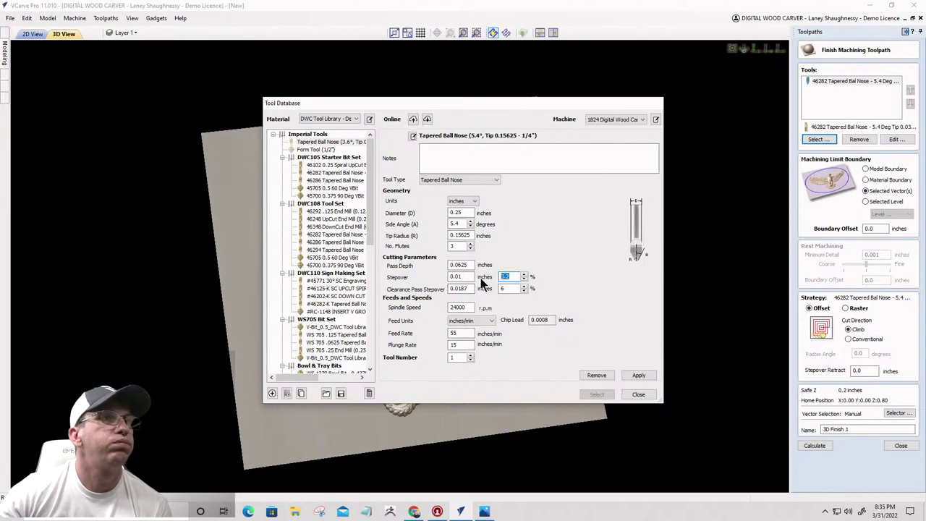
type("8")
key("Tab")
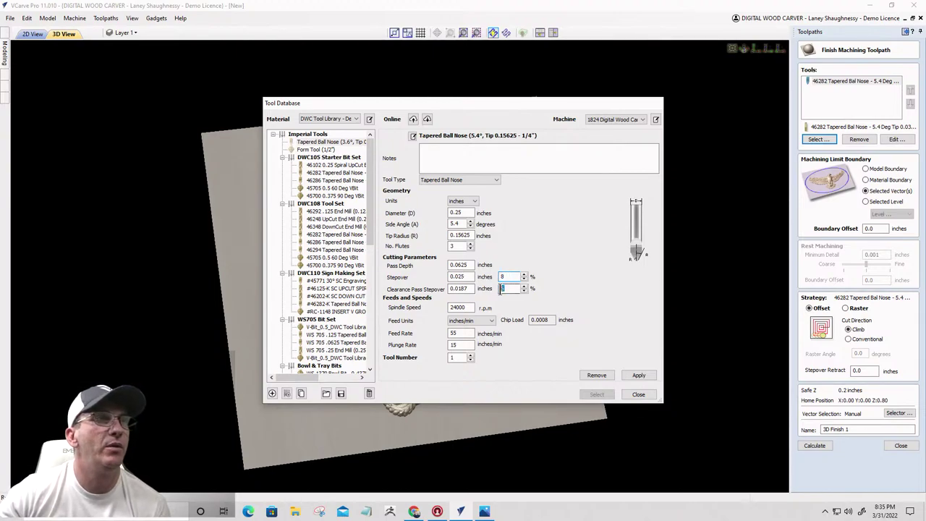
type("15")
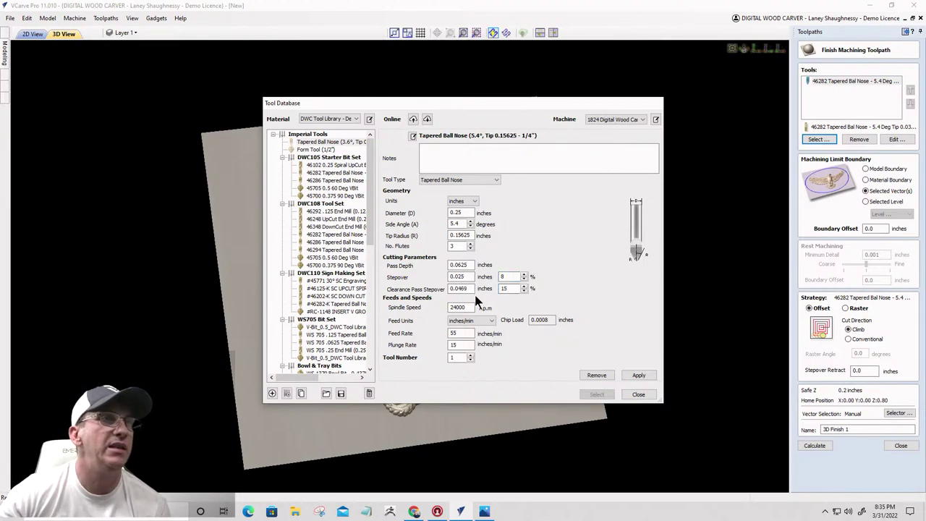
Step: Set the bit's spindle speed to 15000 rpm and feed rate to 45 inches/min, and apply the changes
key("Tab")
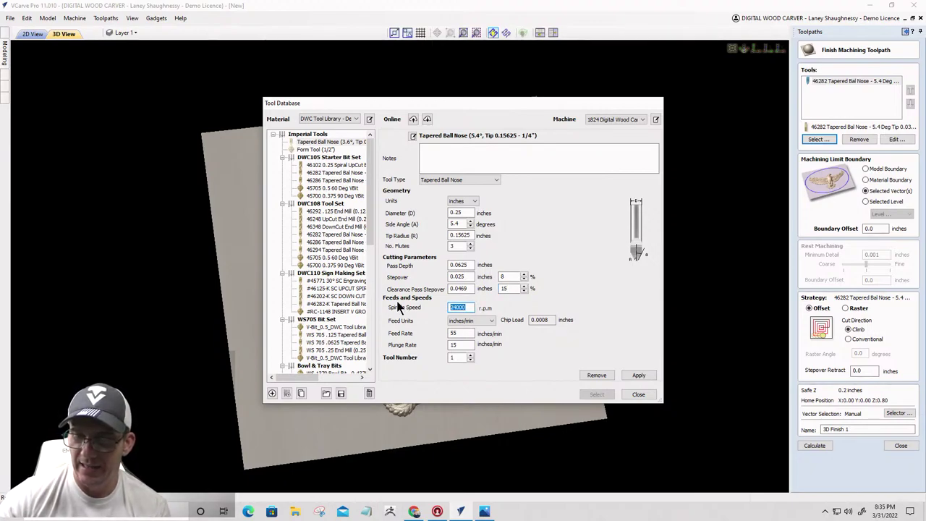
type("1")
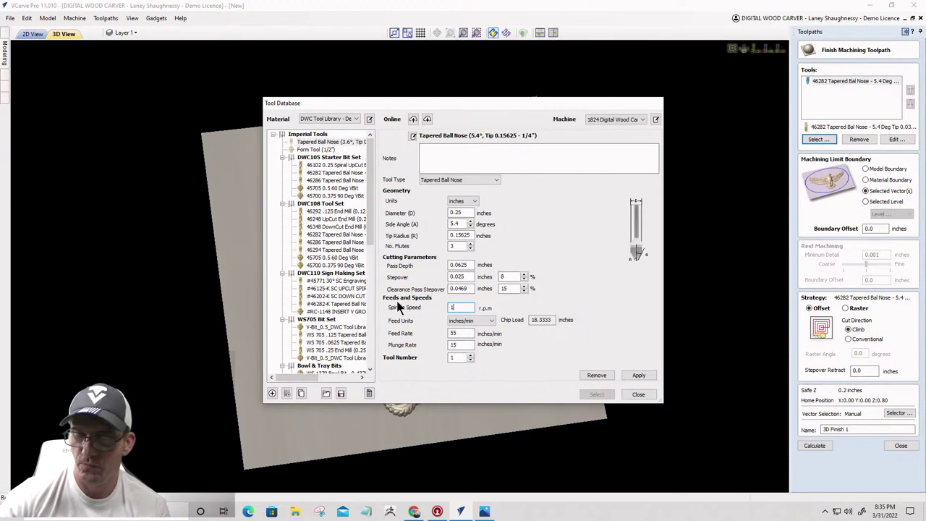
type("5000")
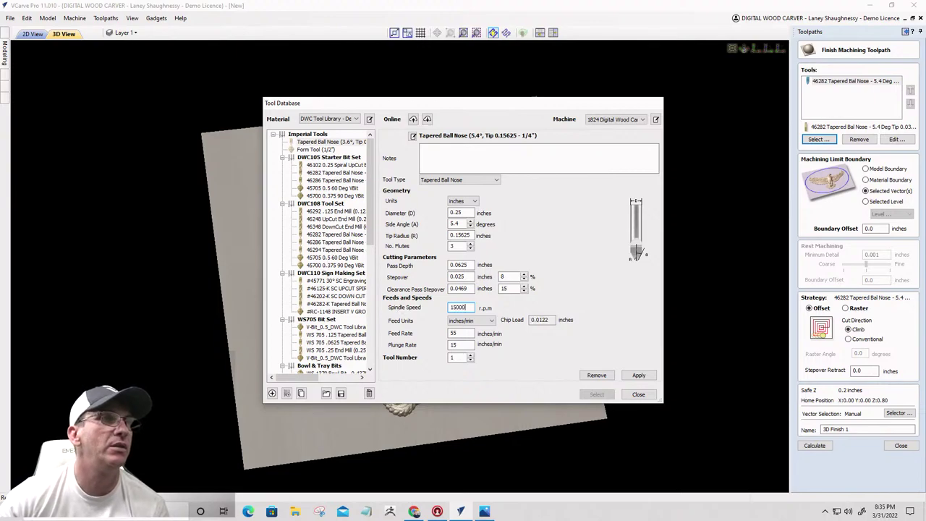
double_click(469, 333)
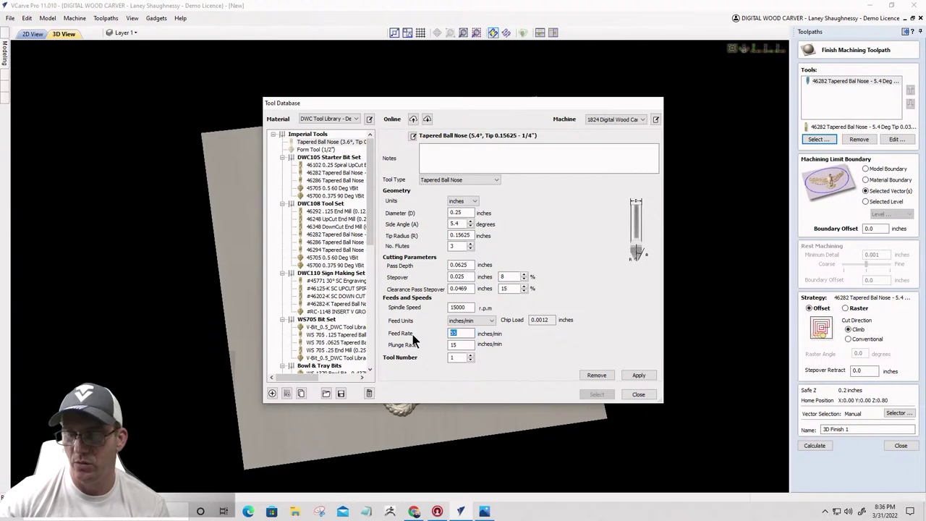
type("45")
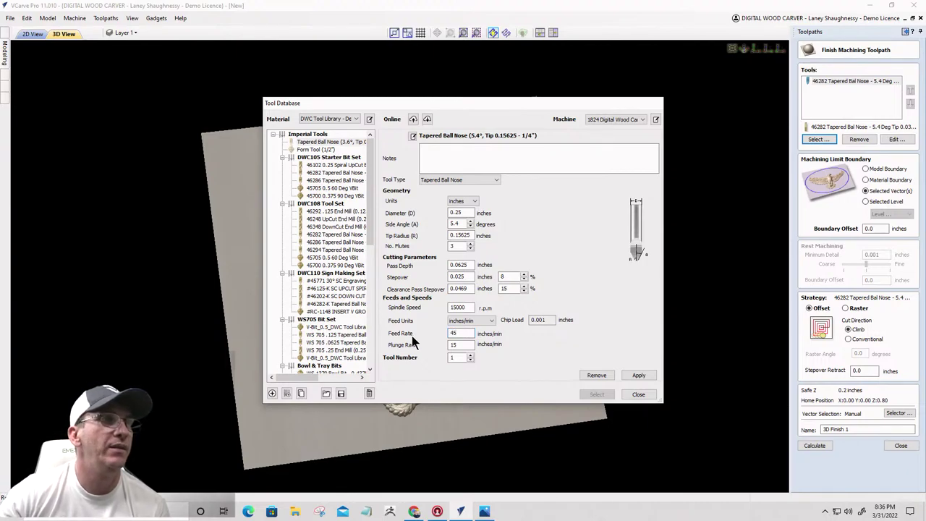
left_click(644, 373)
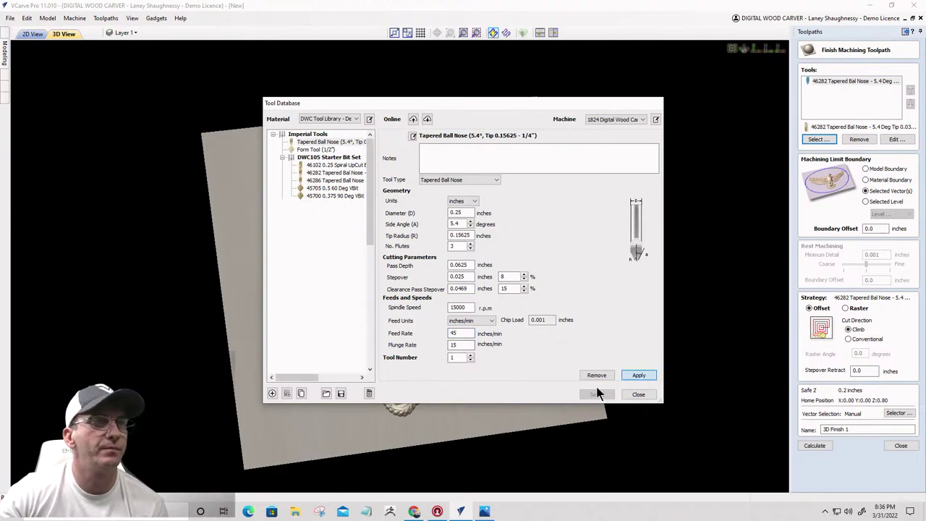
Step: Change the tapered ball nose's side angle to 6.2 degrees, apply it, and add the bit to the finish toolpath
double_click(456, 224)
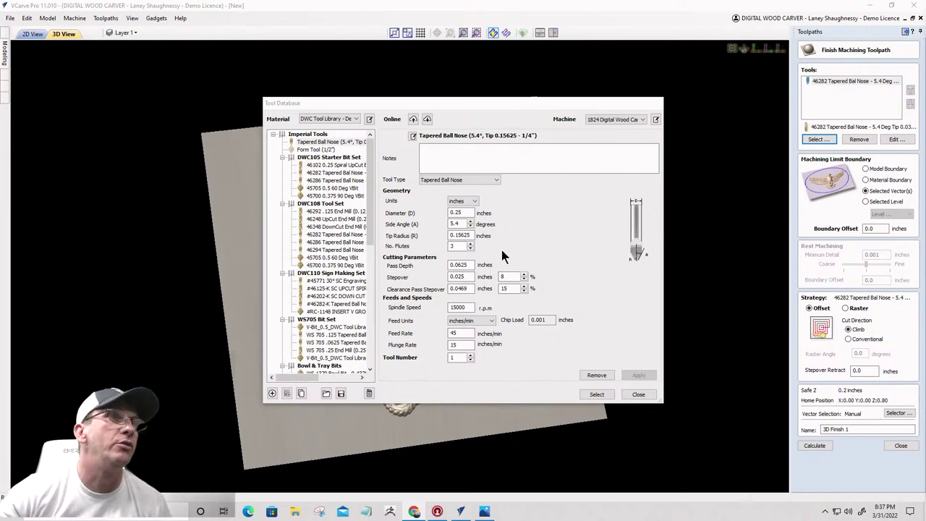
double_click(456, 224)
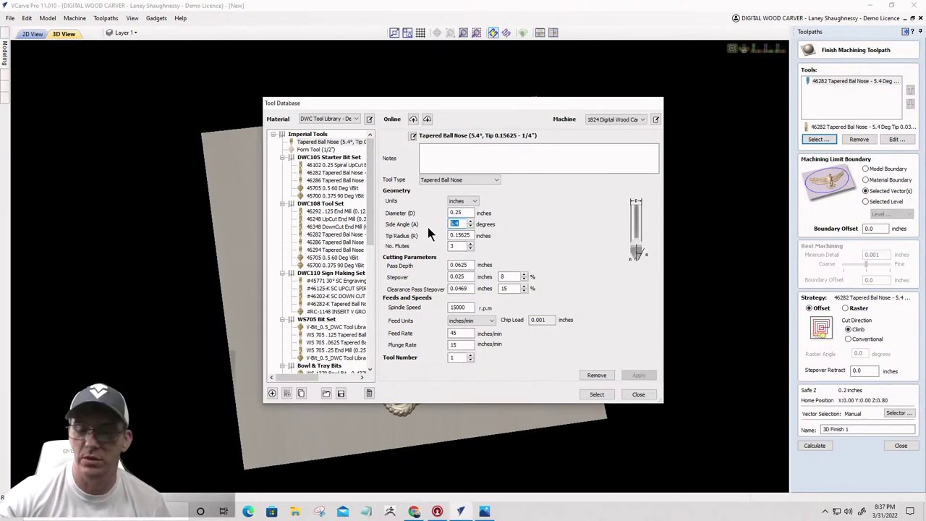
type("6.2")
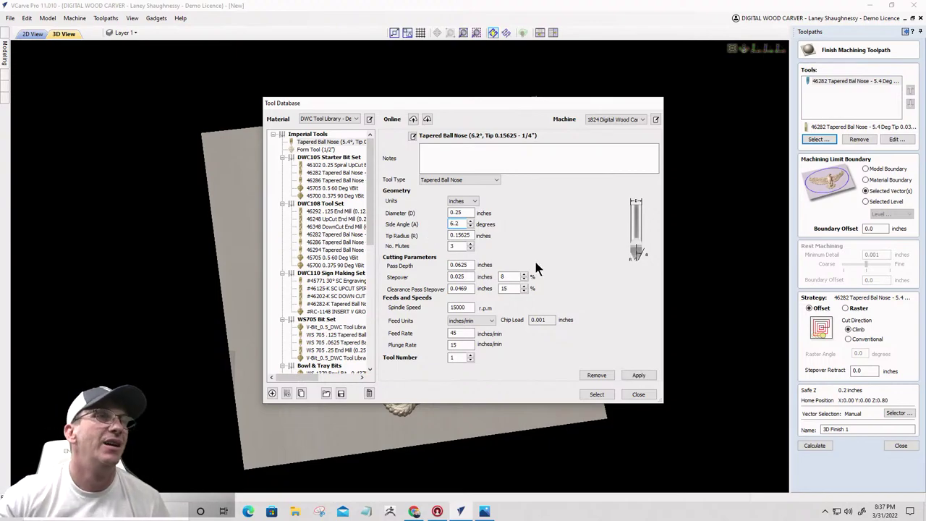
left_click(639, 375)
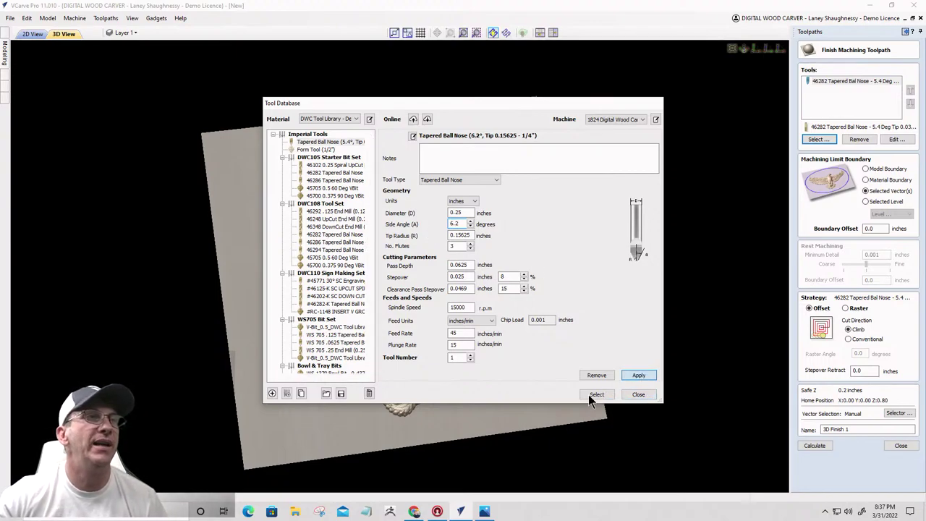
left_click(588, 394)
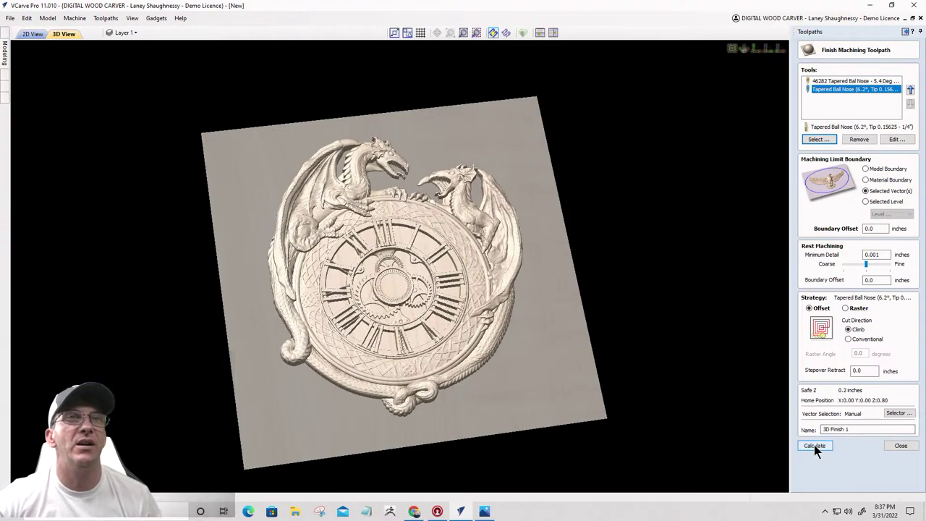
Step: Show the job in the 2D view, then set the finish strategy to Raster and calculate the toolpath
left_click(32, 33)
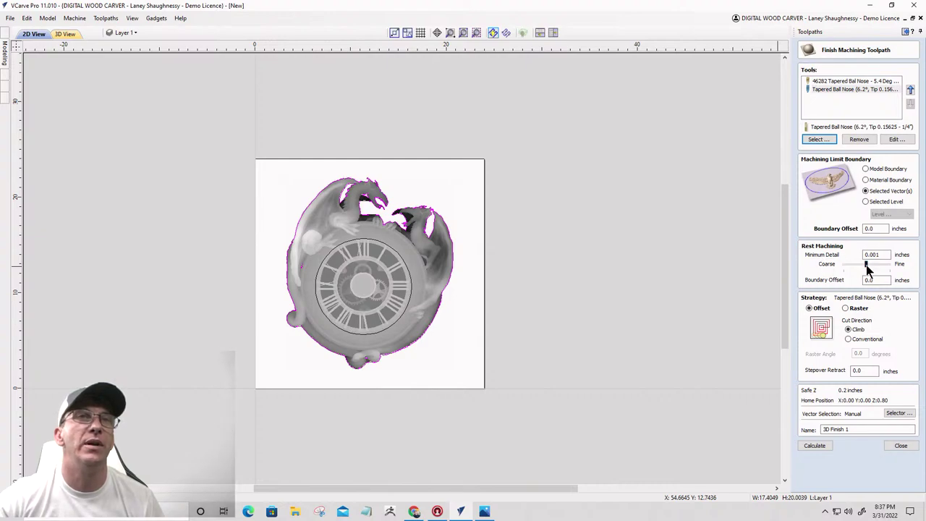
mouse_move(866, 265)
left_mouse_down()
mouse_move(854, 268)
mouse_move(869, 270)
left_mouse_up()
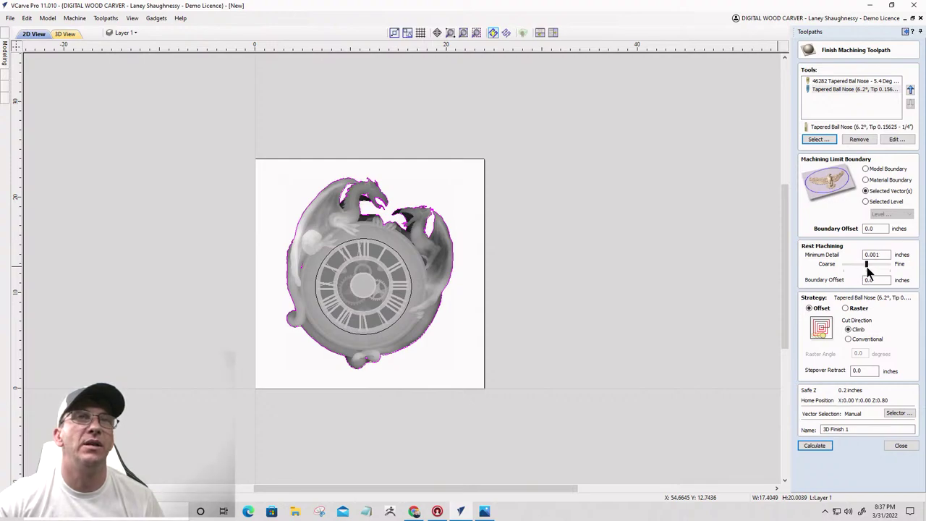
left_click(846, 308)
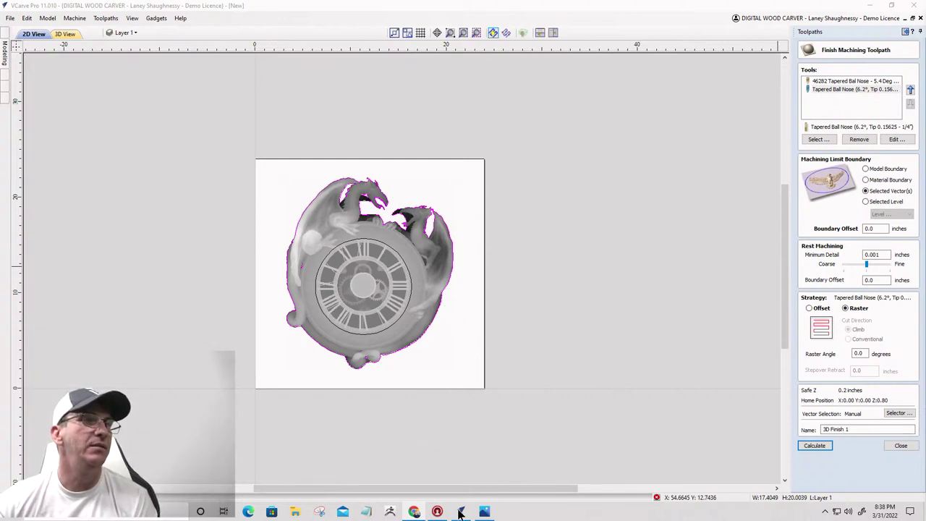
Step: Open a second VCarve Pro 11.0 window and create a new single-sided 10 x 10 inch job, 0.5 inches thick
mouse_move(461, 516)
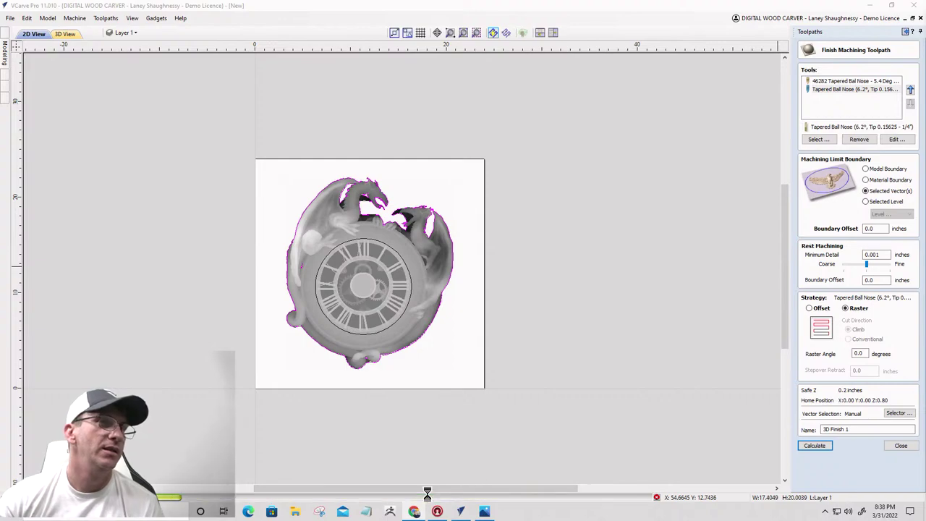
right_click(461, 512)
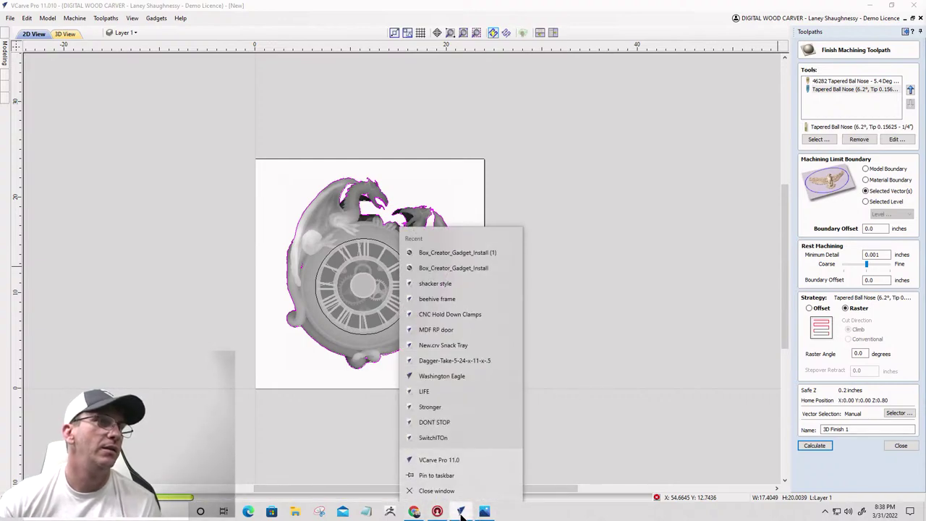
left_click(444, 462)
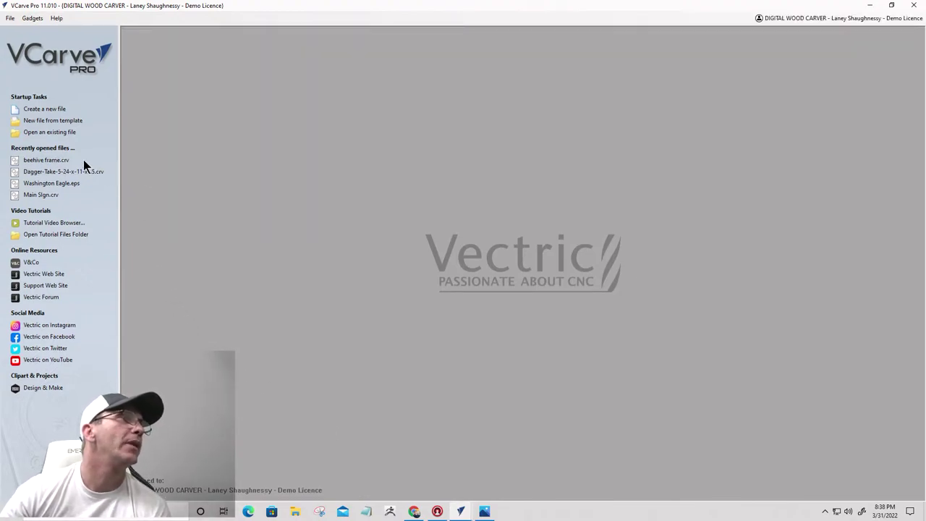
left_click(43, 108)
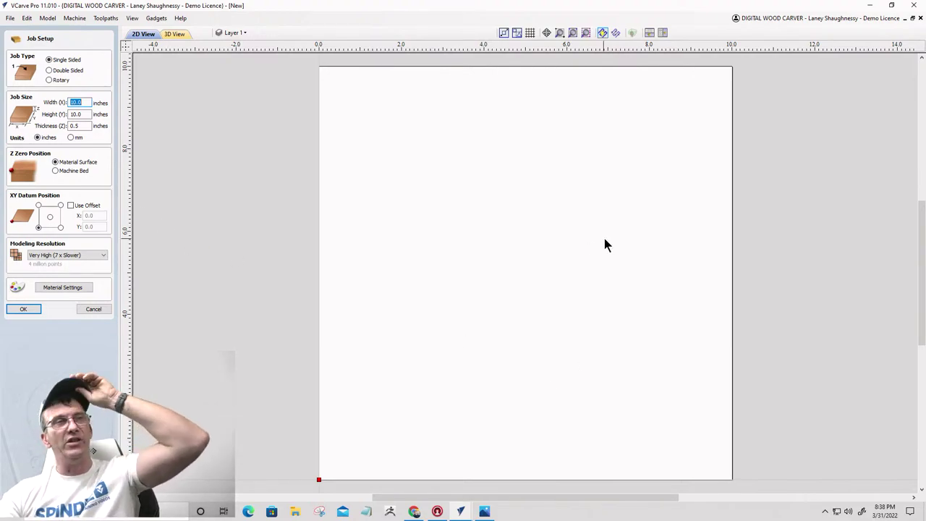
left_click(21, 309)
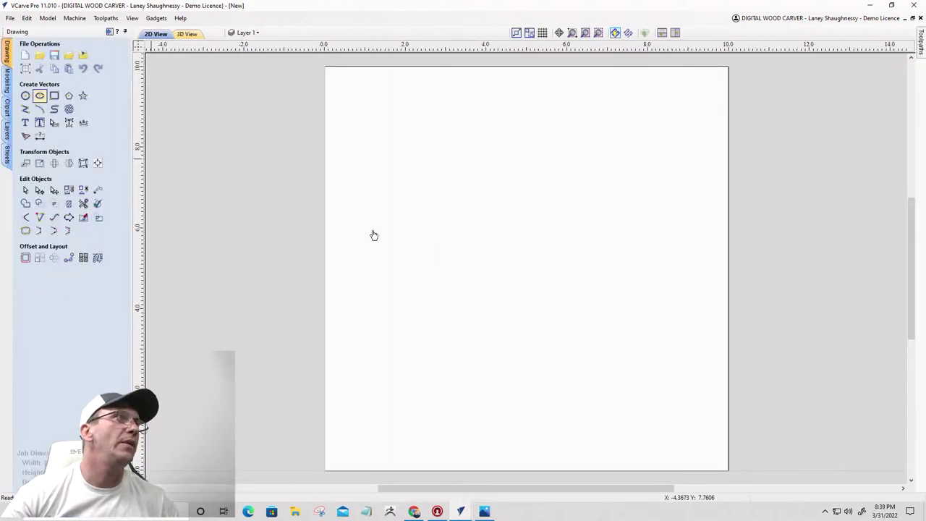
Step: Draw a 10 x 10 inch square-cornered rectangle that covers the whole job area
left_click(54, 96)
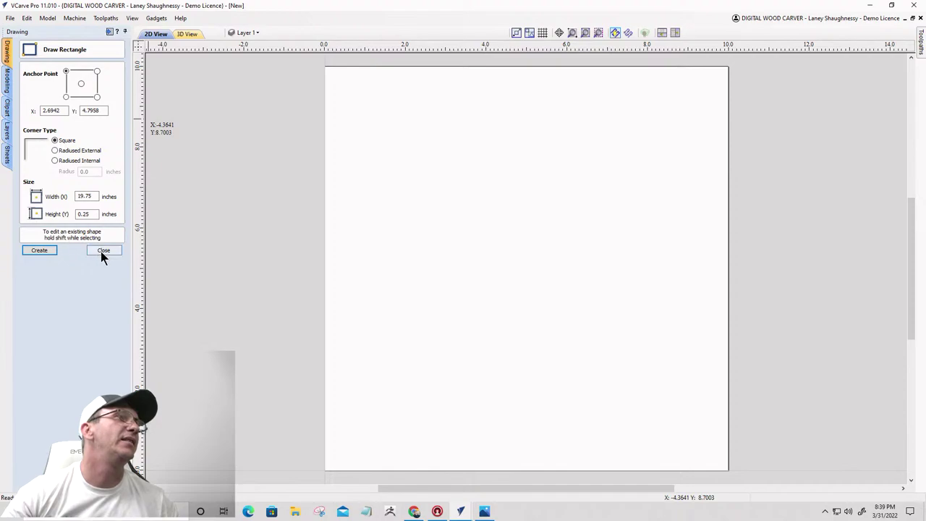
left_click_drag(323, 66, 729, 470)
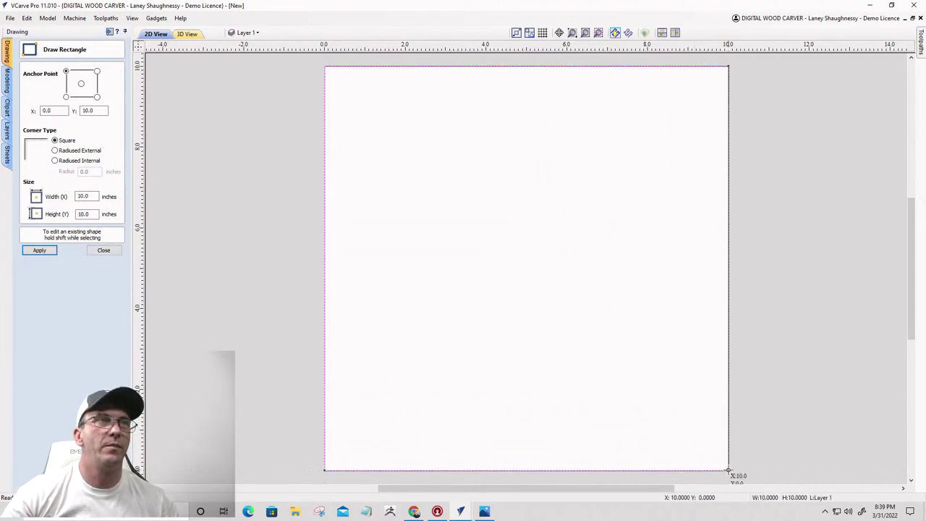
left_click(103, 251)
Step: Draw a small rectangle about 1.27 x 0.23 inches straddling the job's top edge and ending at its right edge
scroll(532, 147, "down", 2)
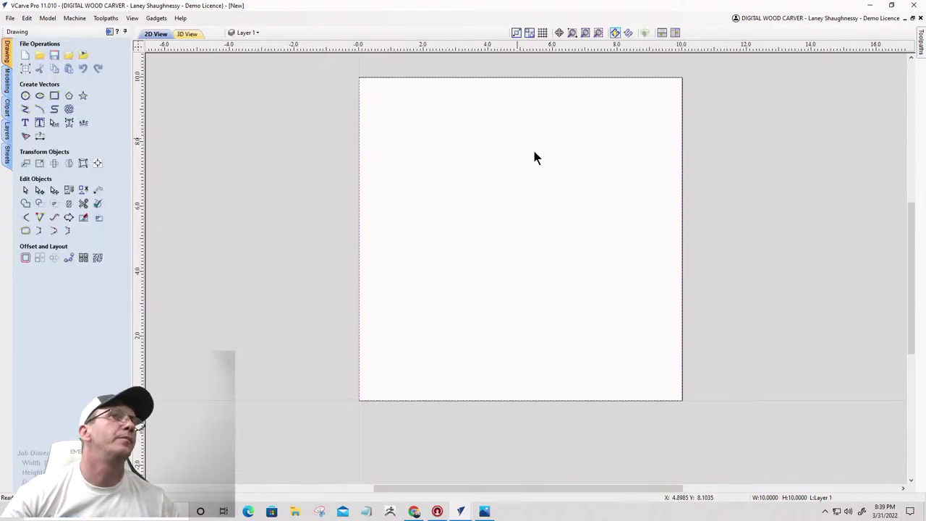
left_click(54, 95)
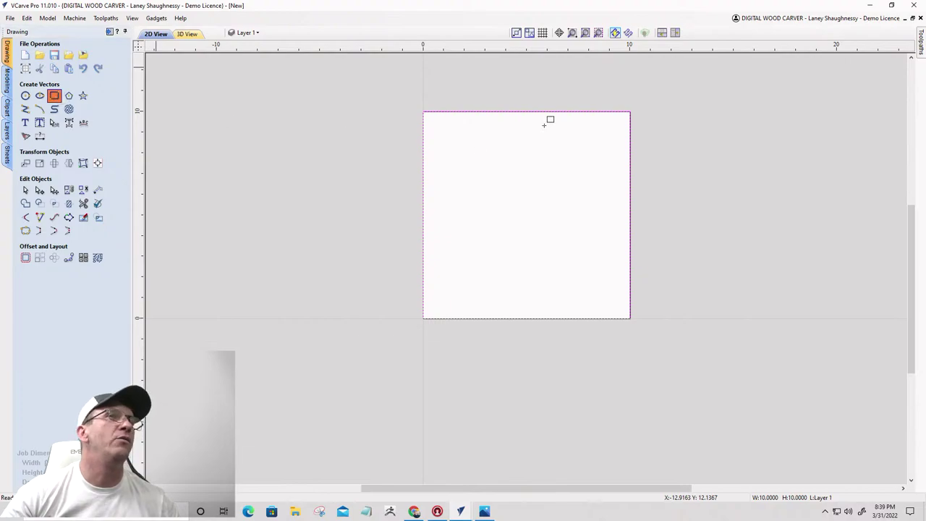
scroll(615, 97, "up", 3)
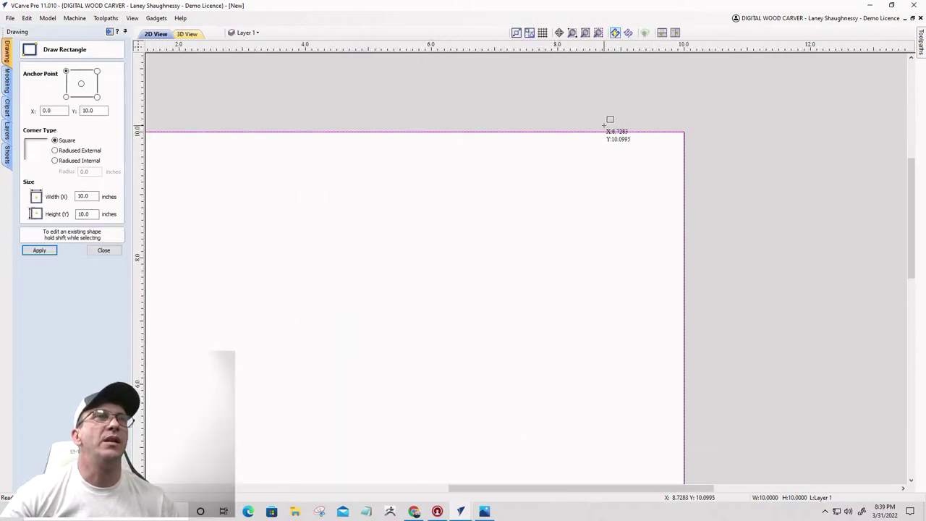
left_click_drag(604, 125, 685, 143)
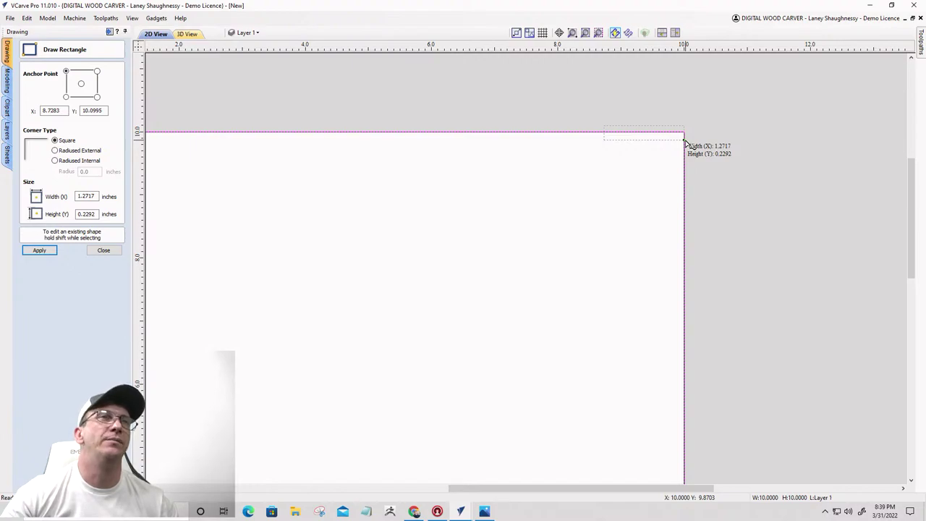
left_click_drag(686, 143, 685, 142)
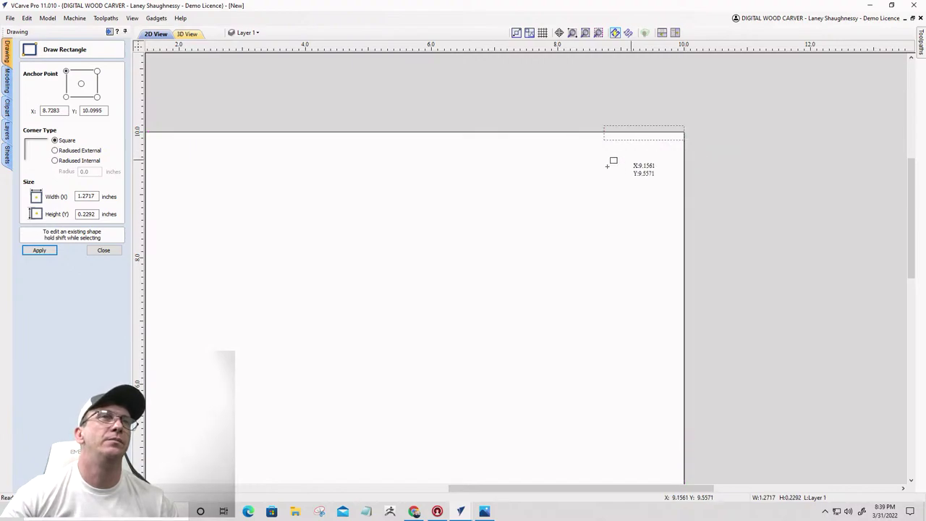
left_click(105, 251)
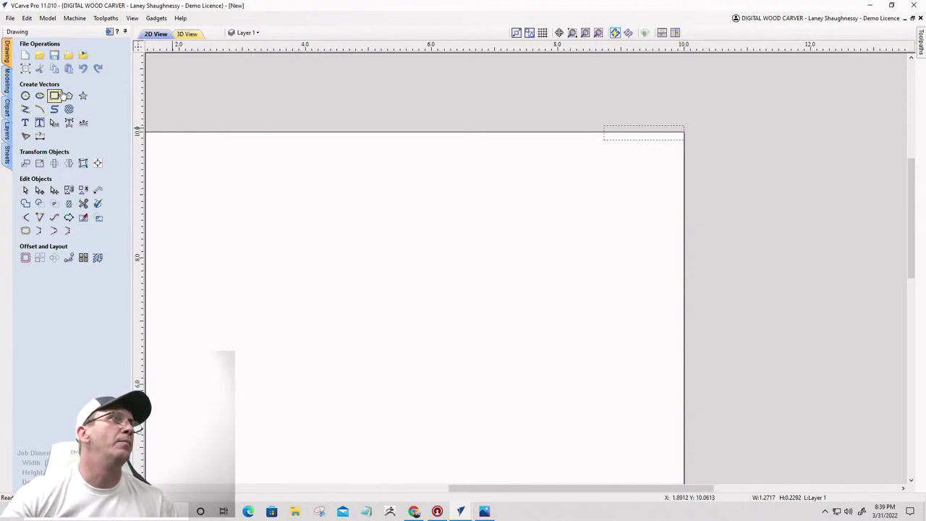
Step: Resize the small rectangle proportionally about its center to a width of 1 inch
left_click(39, 164)
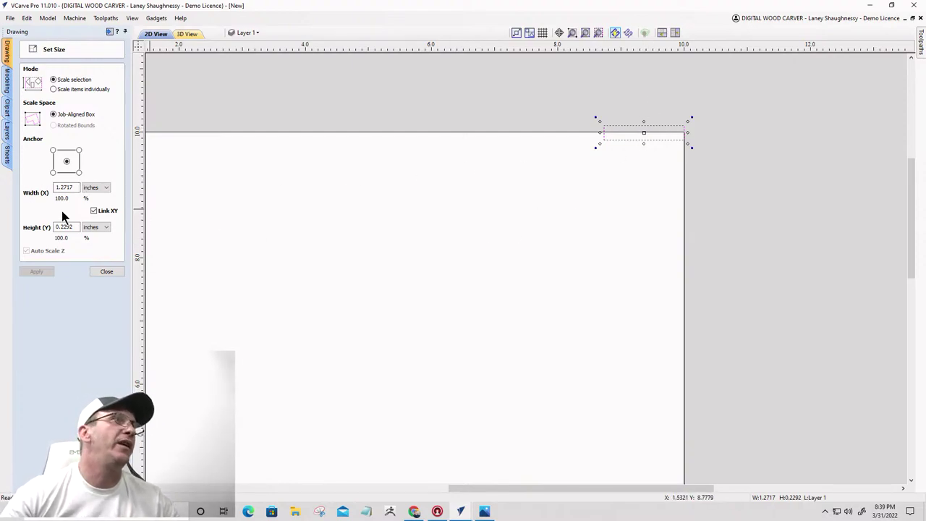
left_click_drag(76, 227, 33, 228)
type("0")
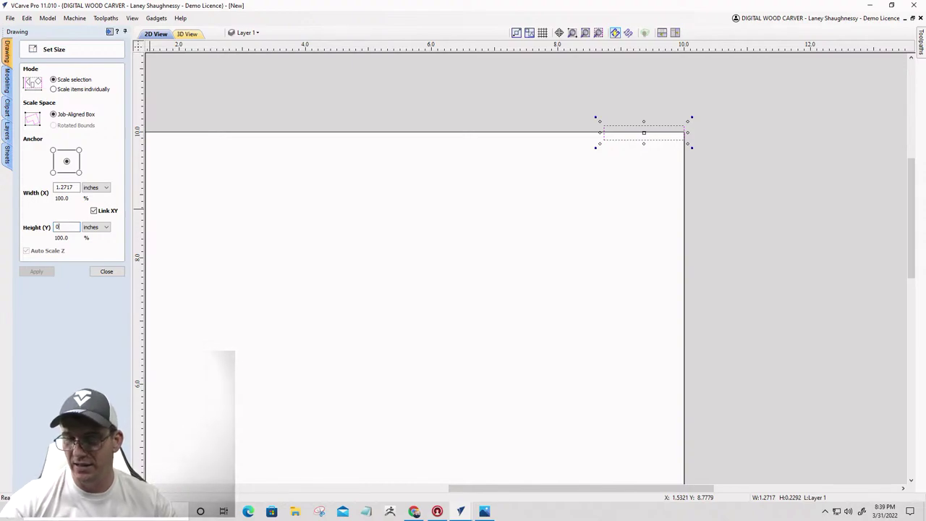
type(".5")
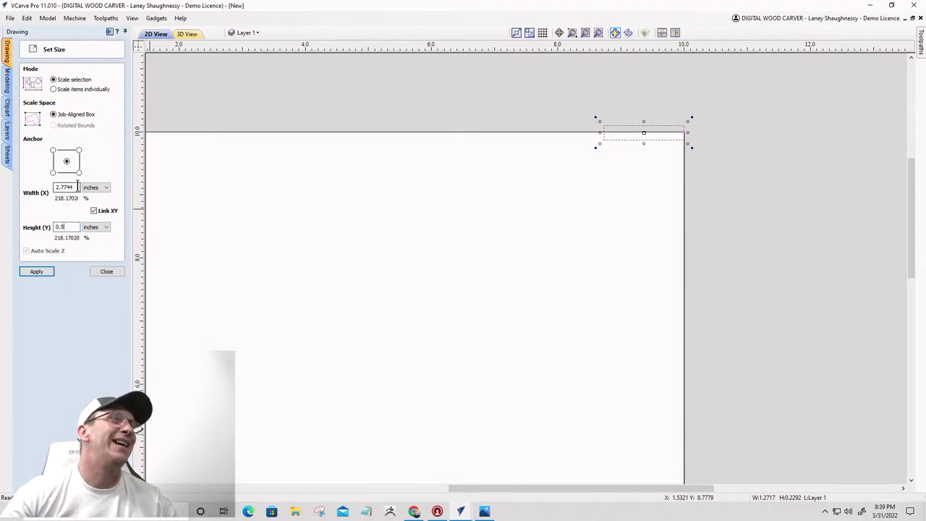
left_click_drag(77, 187, 27, 187)
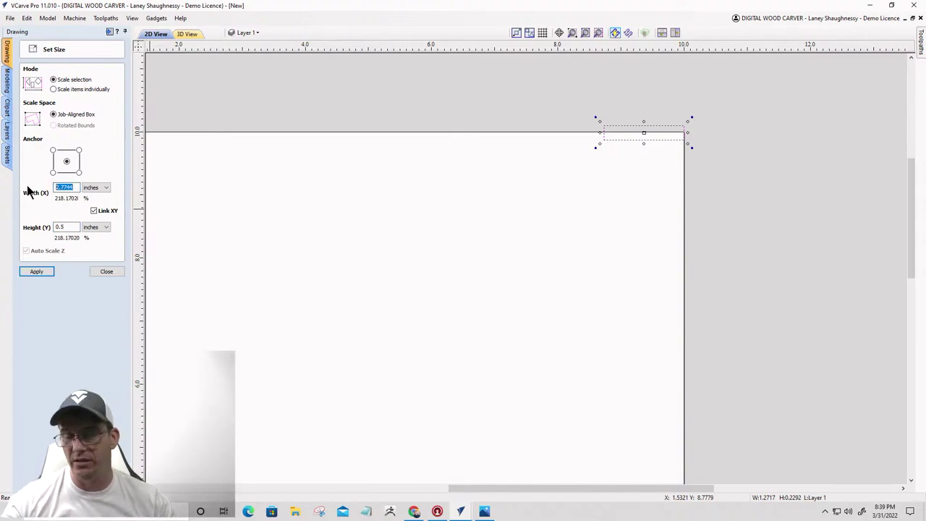
type("1")
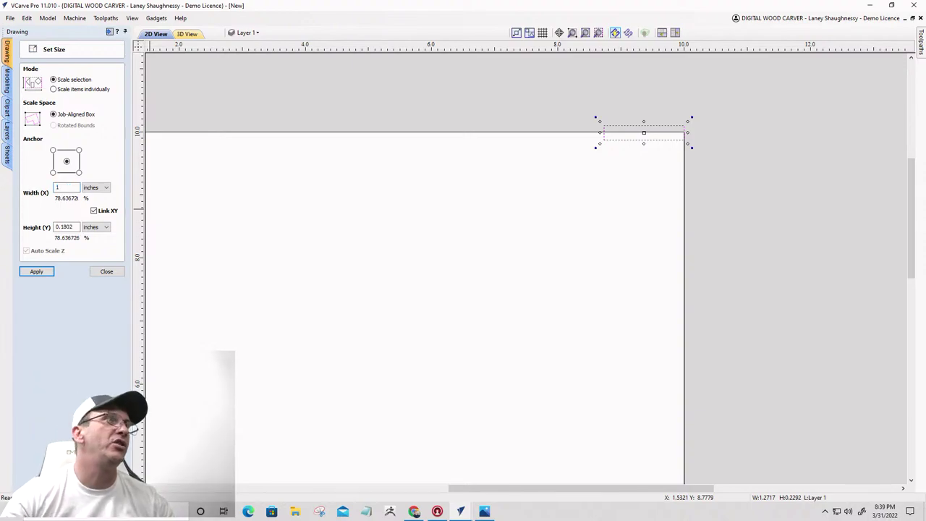
left_click(37, 272)
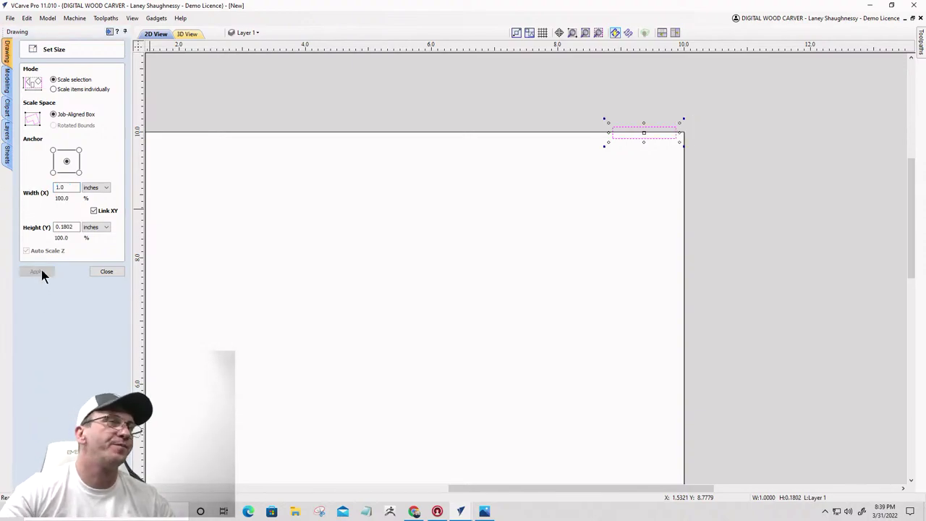
left_click(106, 271)
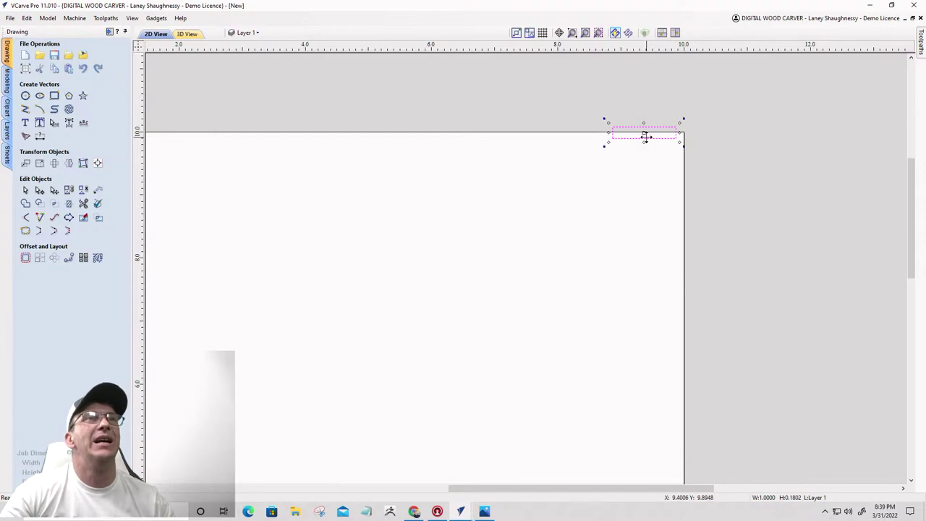
Step: Move the small rectangle into the bottom-left corner of the job, its corner snapped to the job origin
scroll(698, 126, "down", 3)
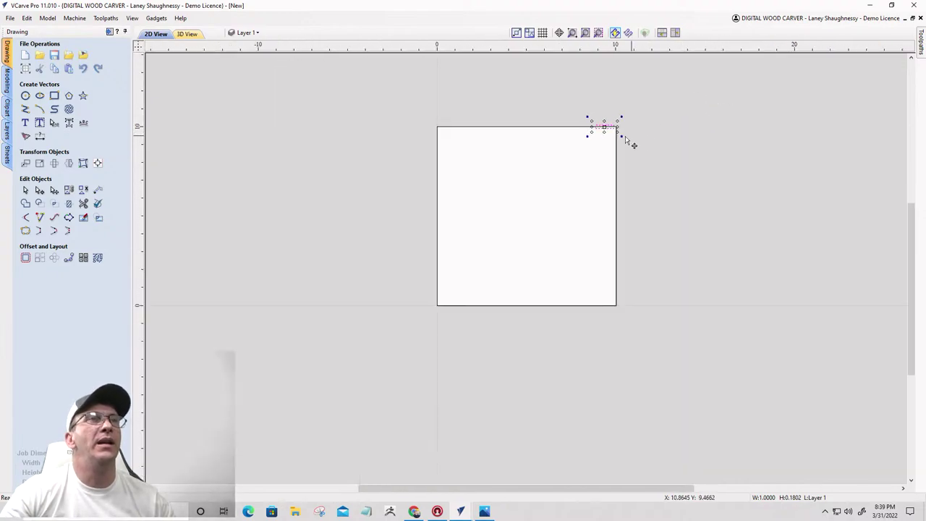
left_click_drag(605, 125, 441, 304)
scroll(445, 306, "up", 5)
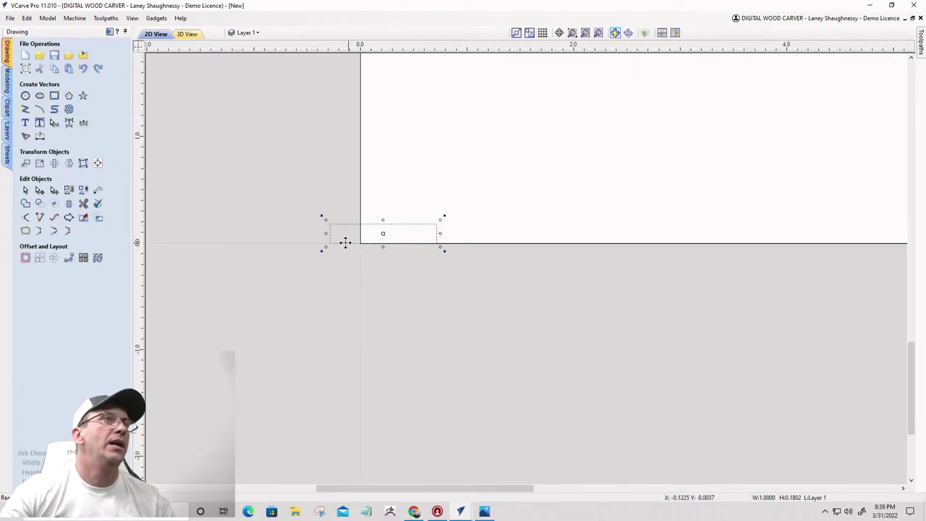
left_click_drag(332, 243, 361, 242)
scroll(405, 261, "down", 2)
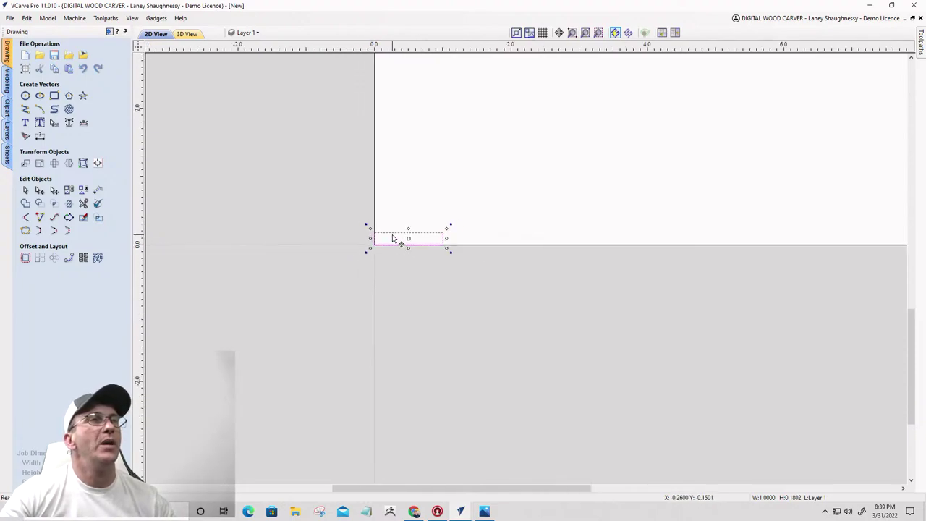
Step: Stretch the small rectangle's lower side just past the job's bottom edge, to a height of about 0.25 inches
scroll(401, 254, "up", 3)
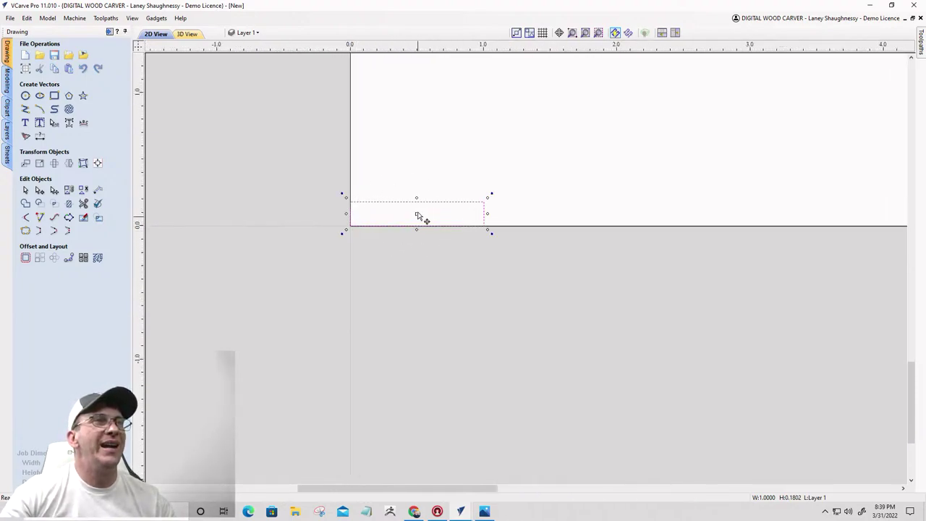
left_click_drag(416, 230, 416, 234)
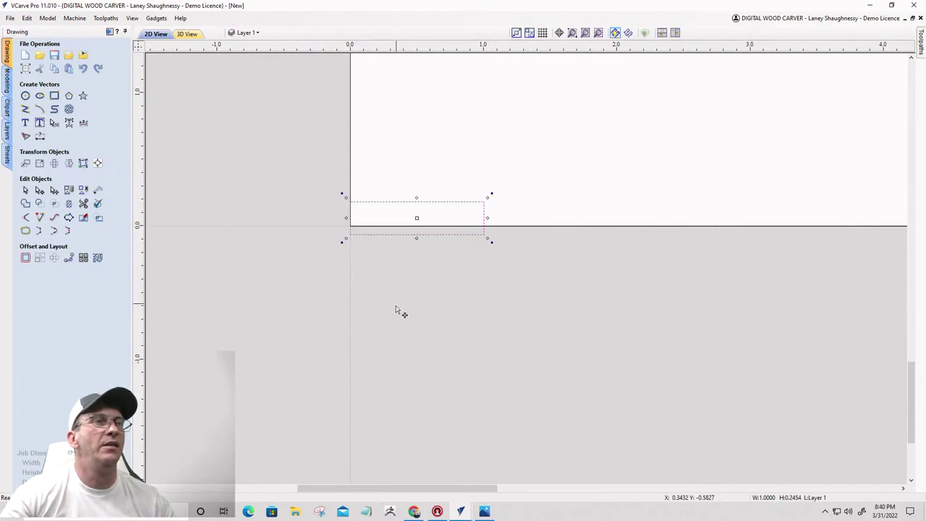
scroll(398, 294, "down", 4)
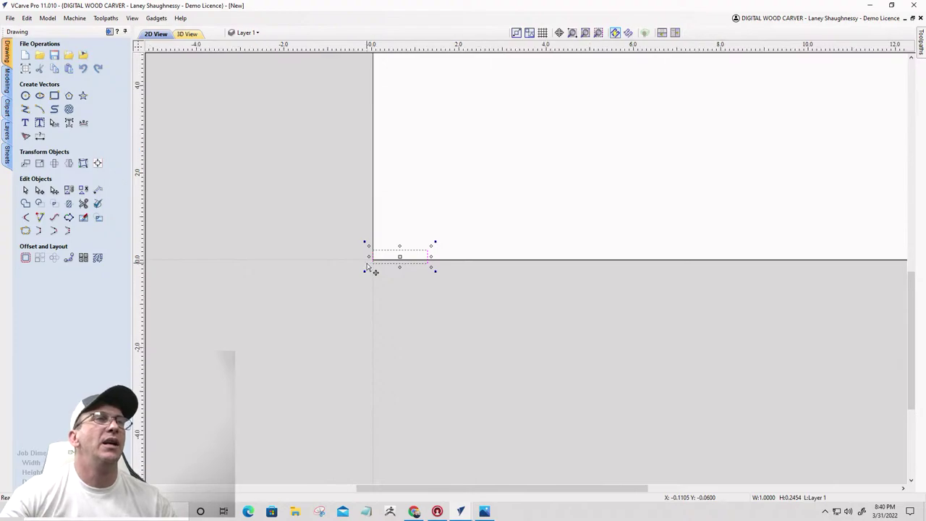
scroll(369, 267, "down", 1)
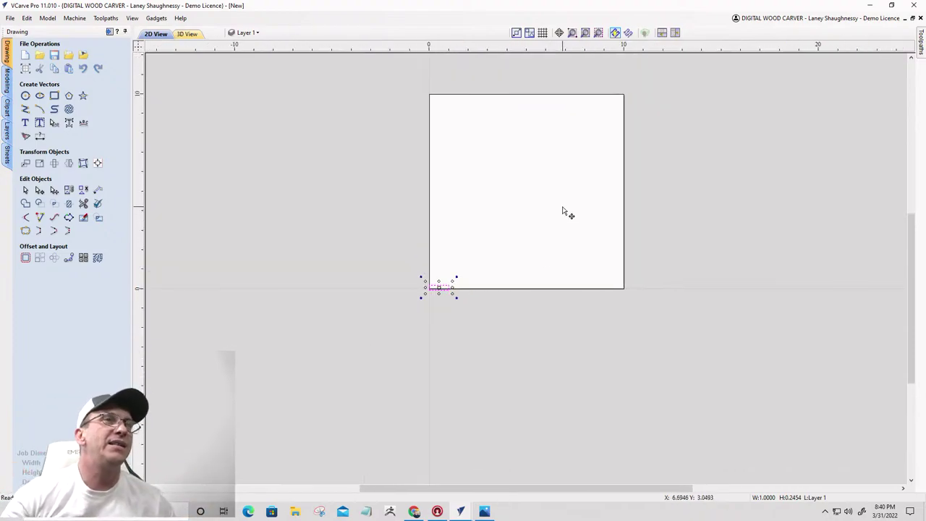
scroll(480, 280, "up", 1)
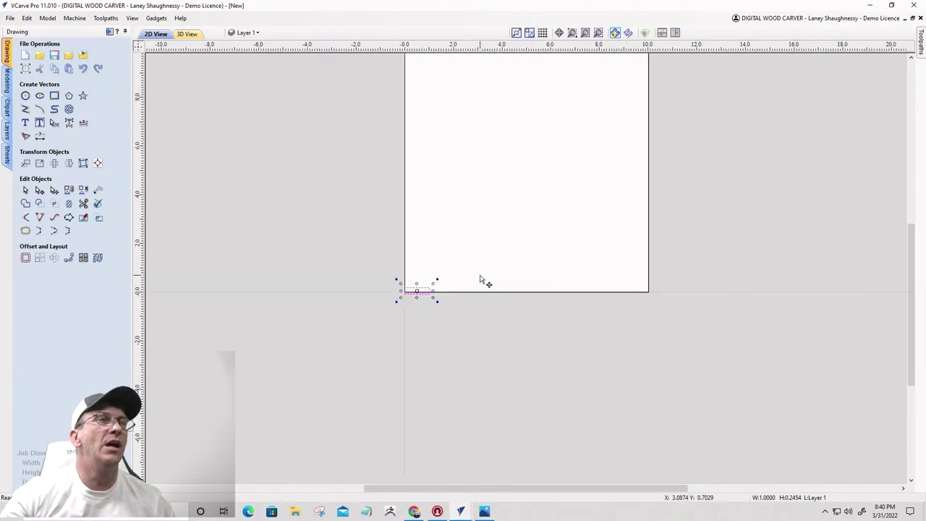
scroll(481, 279, "down", 1)
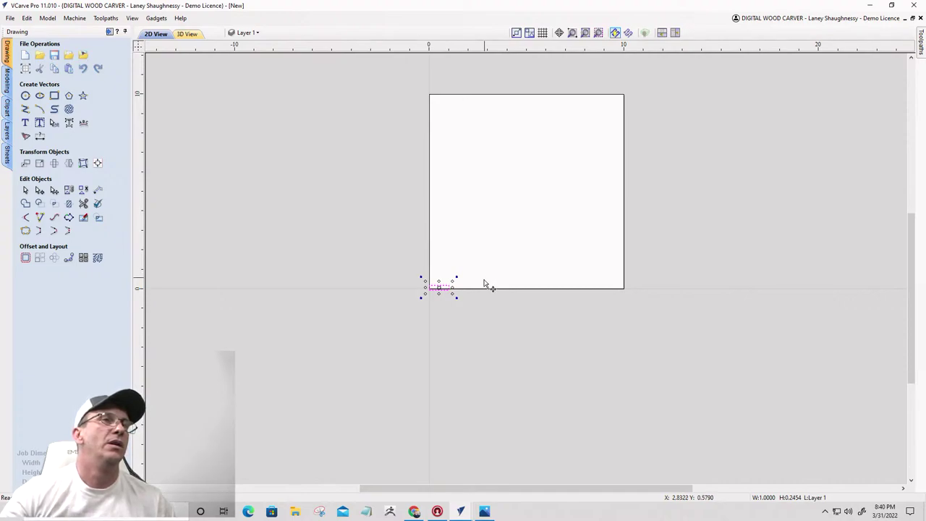
scroll(457, 298, "up", 2)
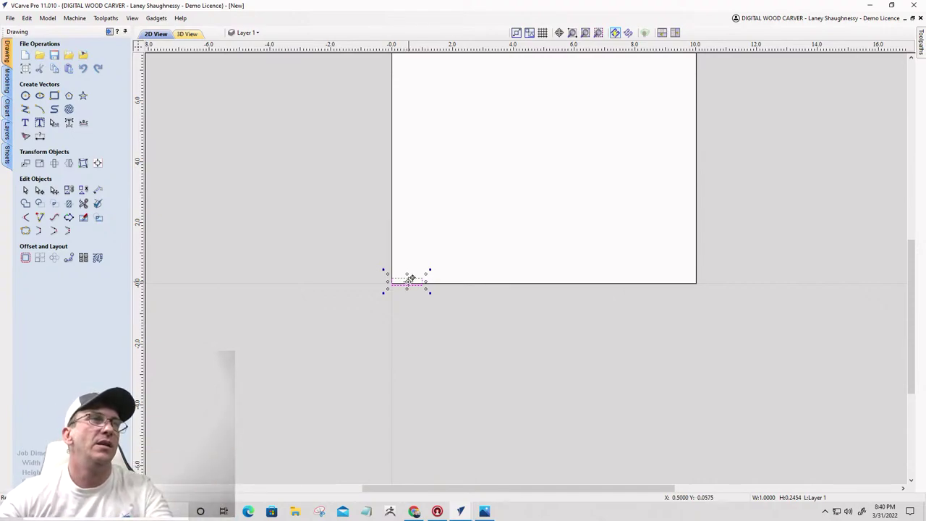
Step: Spread copies of the stretched rectangle along the job's bottom edge, five in all, and select them
left_click_drag(411, 277, 671, 272)
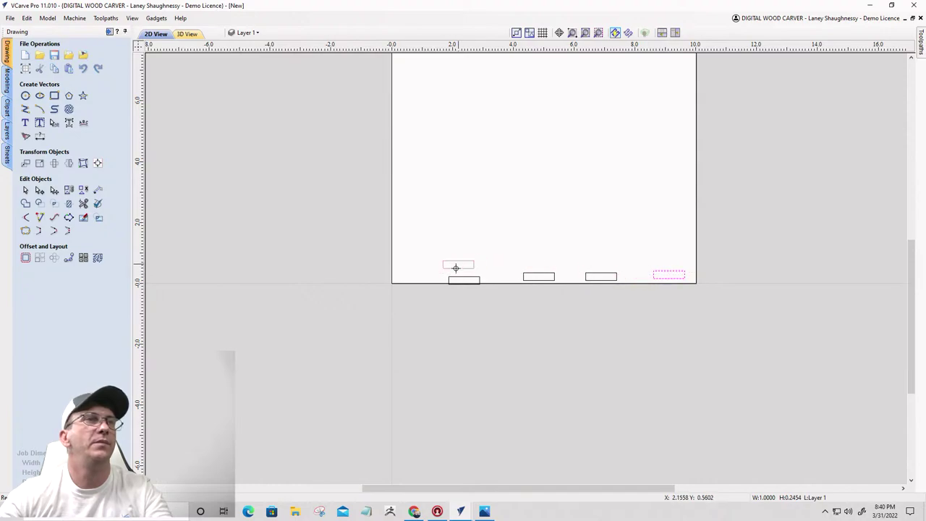
left_click_drag(461, 278, 715, 308)
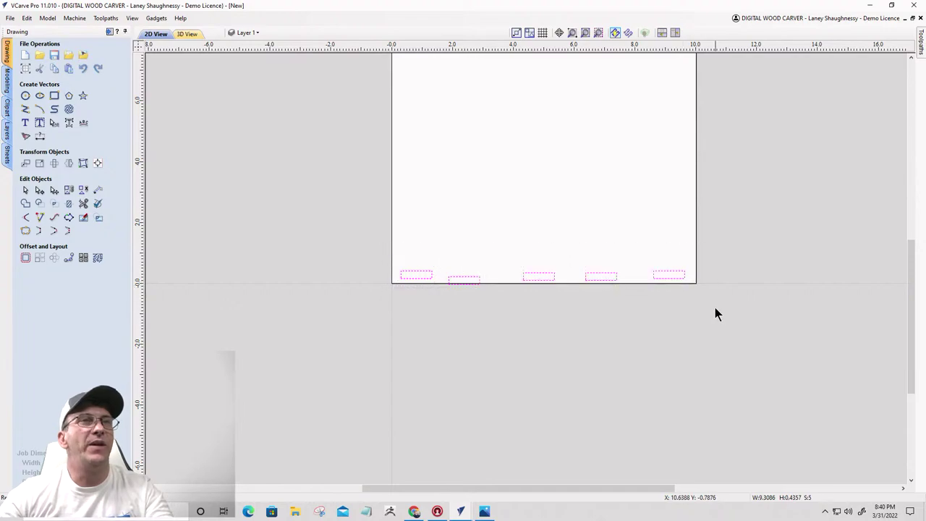
scroll(511, 301, "up", 3)
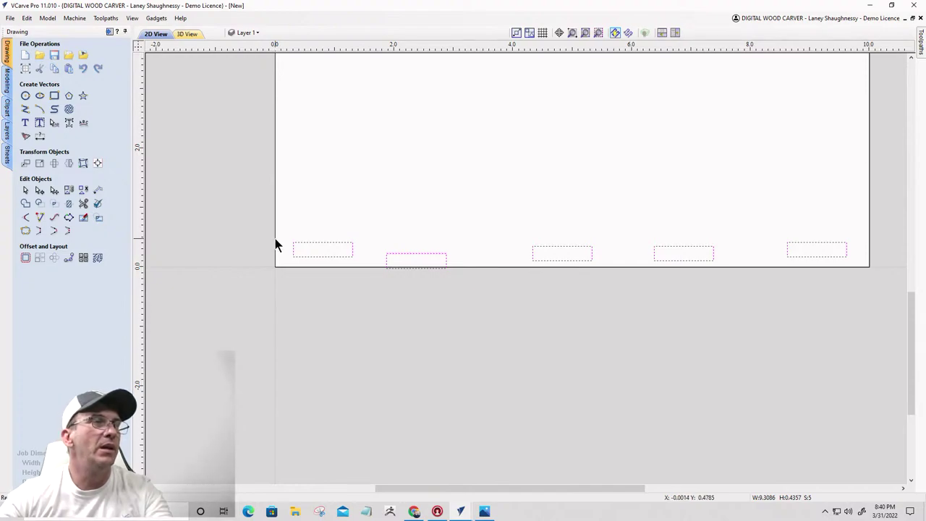
Step: Undo the rectangle copies and the height stretch
key("ctrl+z")
key("ctrl+z")
key("ctrl+z")
key("ctrl+z")
key("ctrl+z")
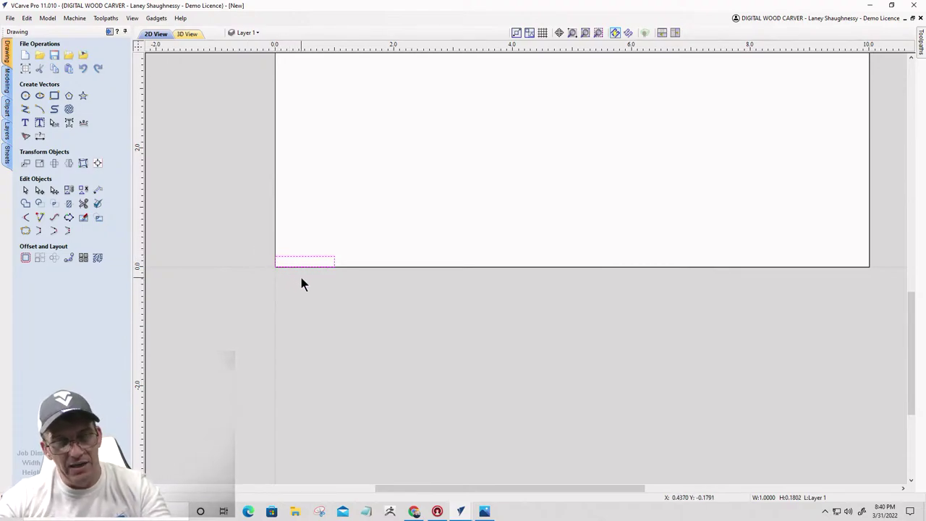
Step: Copy the corner rectangle four times along the job's bottom edge
left_click_drag(299, 255, 617, 255, "ctrl")
left_click_drag(617, 254, 731, 251, "ctrl")
Step: Align the five small rectangles to the inside bottom edge of the large outline and space them evenly horizontally within it
left_click_drag(253, 221, 857, 304)
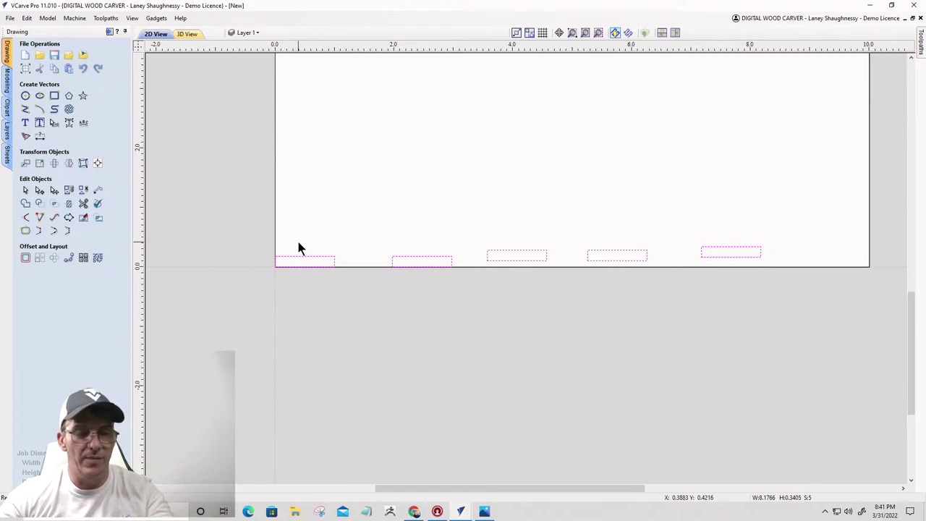
left_click(275, 224, "shift")
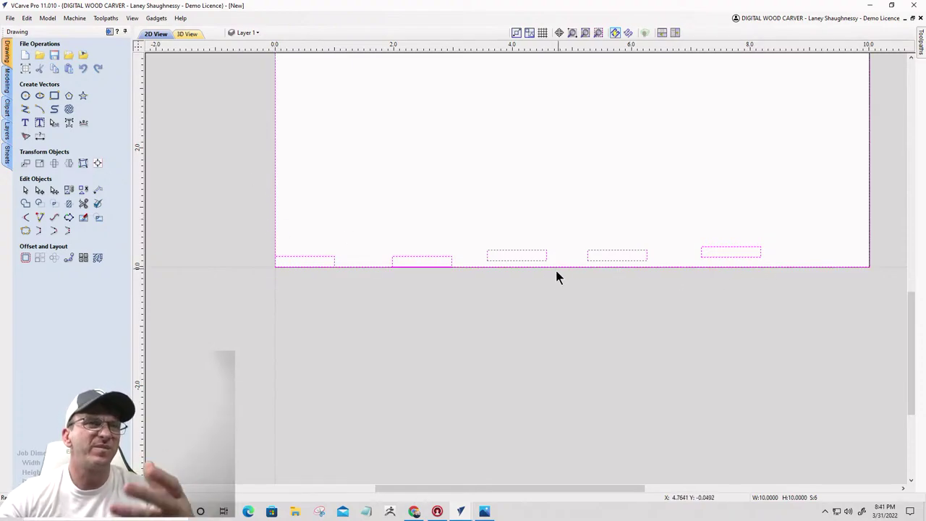
left_click(98, 163)
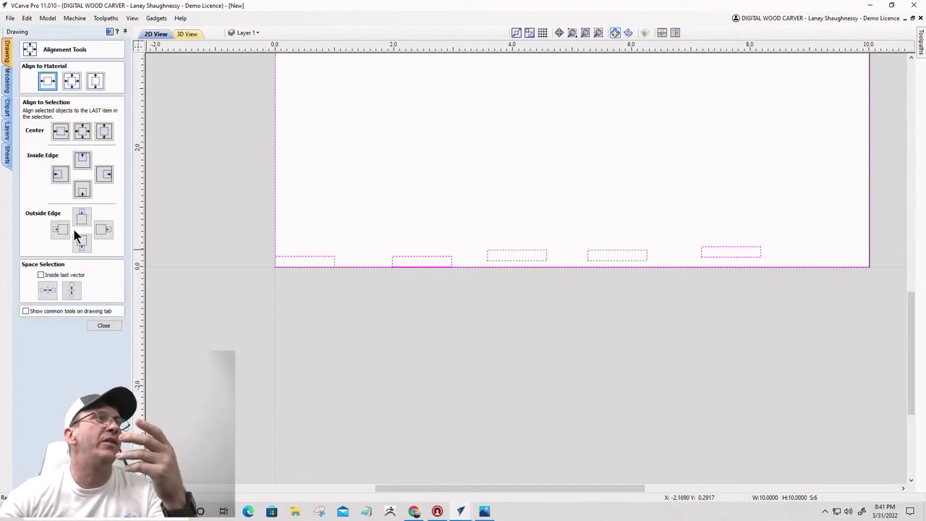
left_click(81, 190)
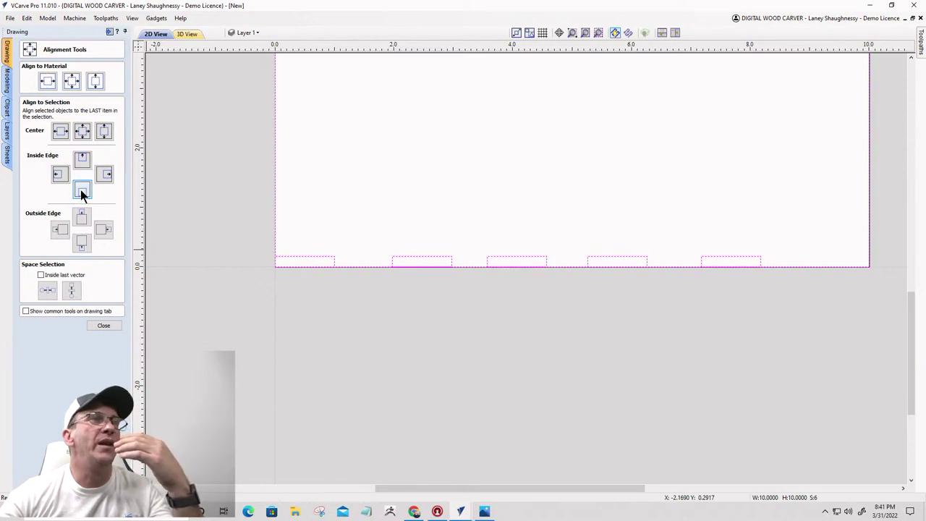
left_click(41, 275)
left_click(46, 290)
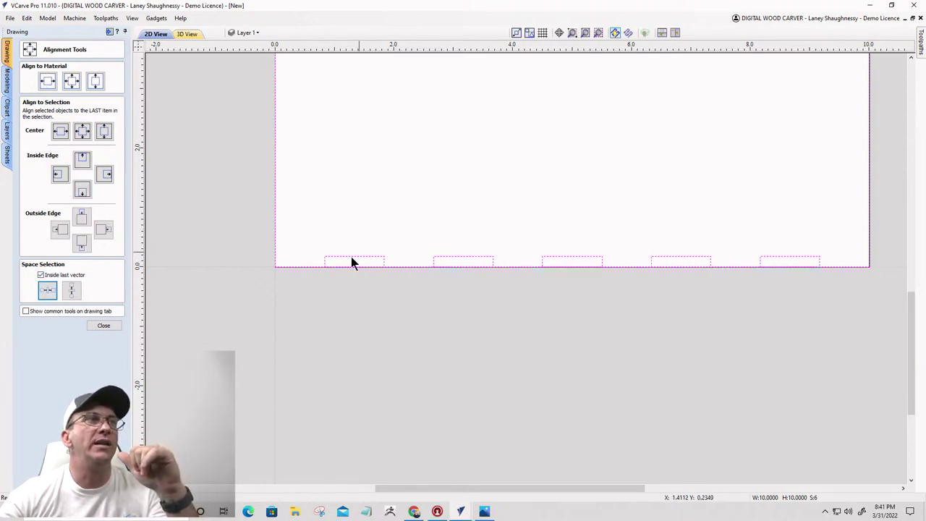
scroll(700, 286, "down", 4)
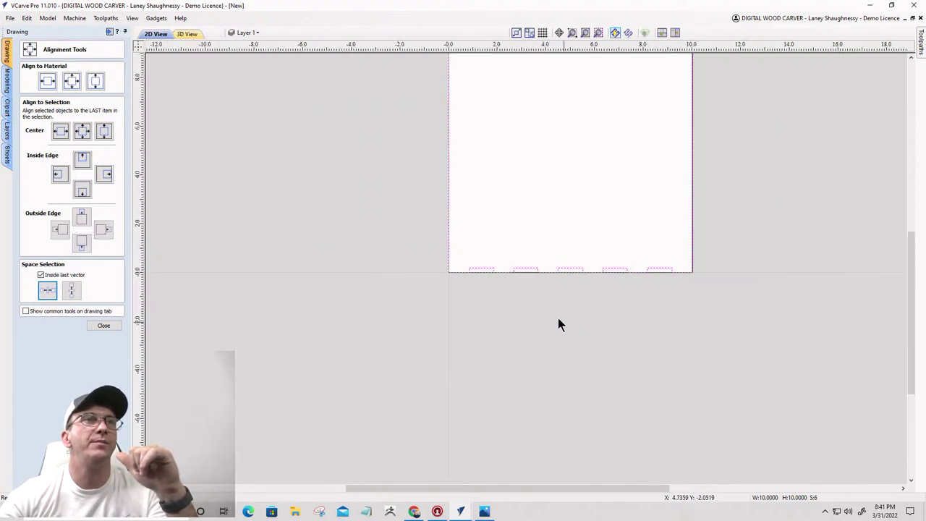
scroll(536, 296, "up", 4)
scroll(533, 298, "down", 5)
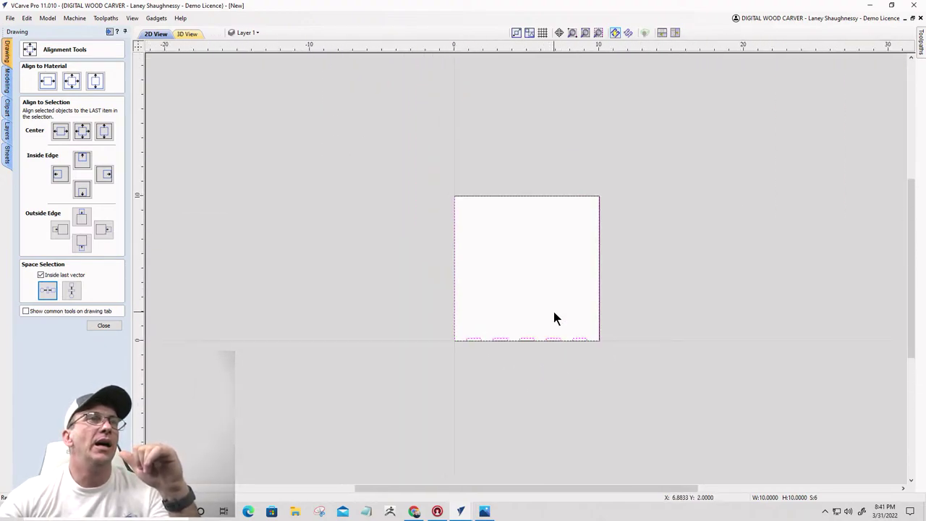
scroll(555, 316, "up", 2)
left_click(107, 325)
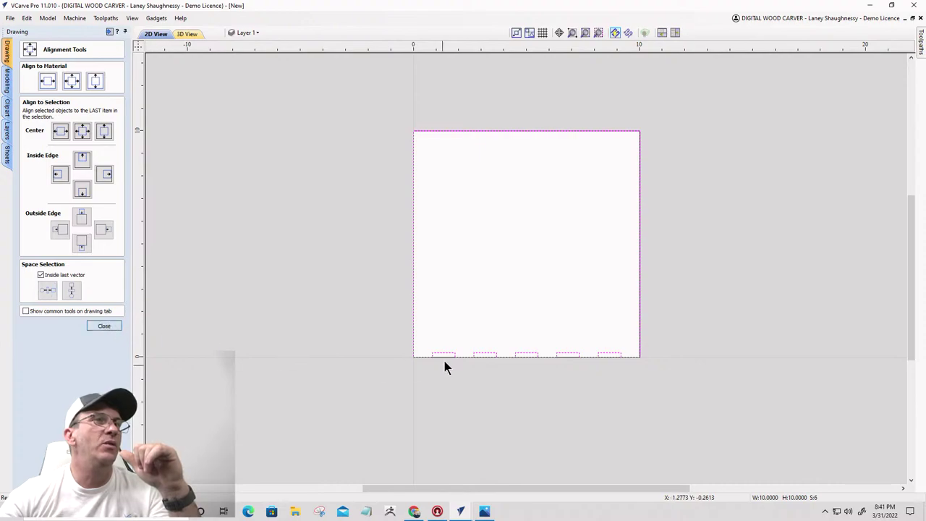
Step: Mirror a copy of the five small rectangles vertically about the job center onto the job's top edge
left_click(374, 343)
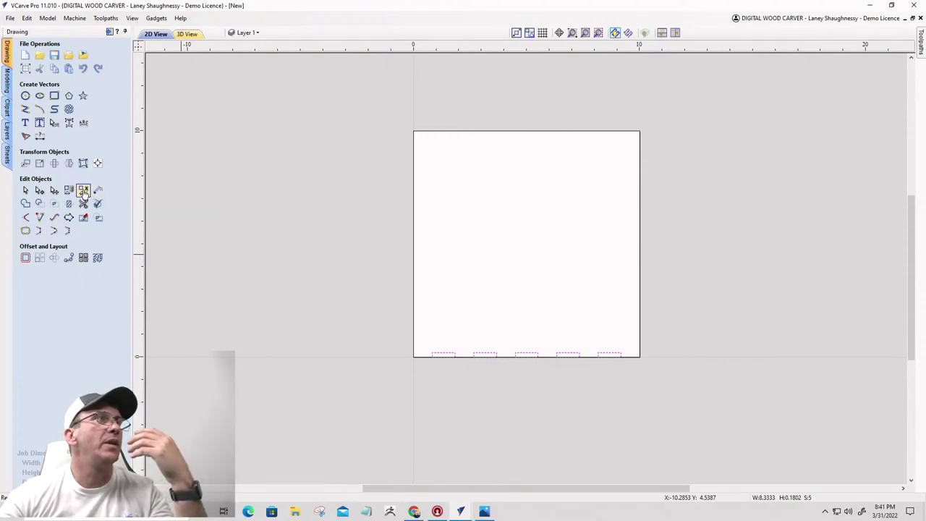
left_click(68, 165)
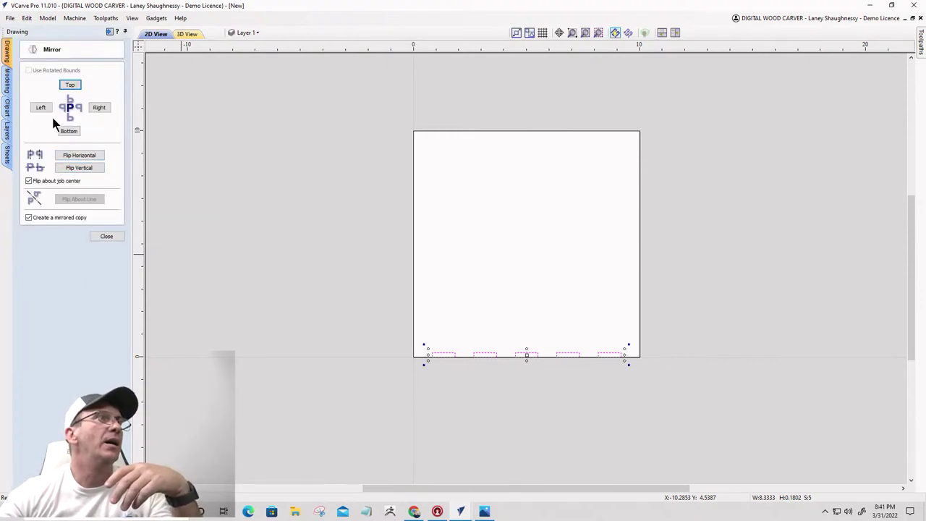
left_click(76, 156)
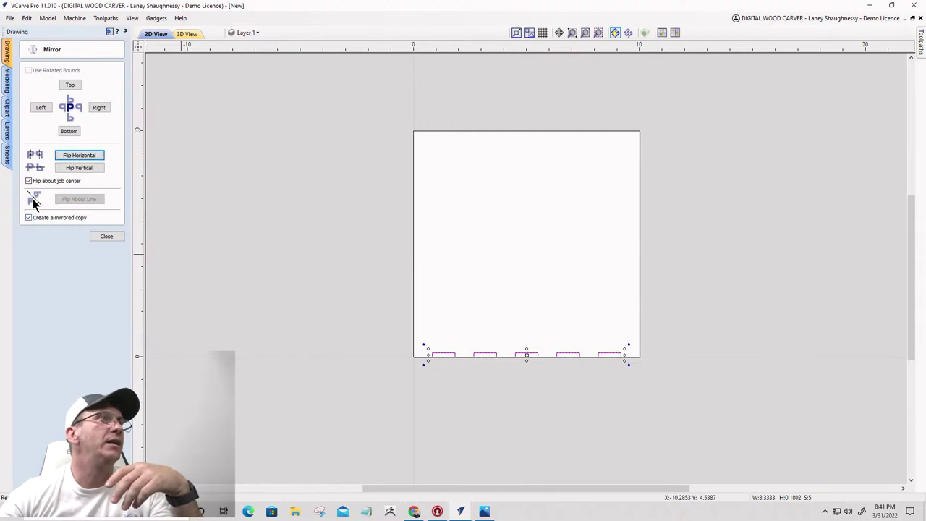
left_click(71, 169)
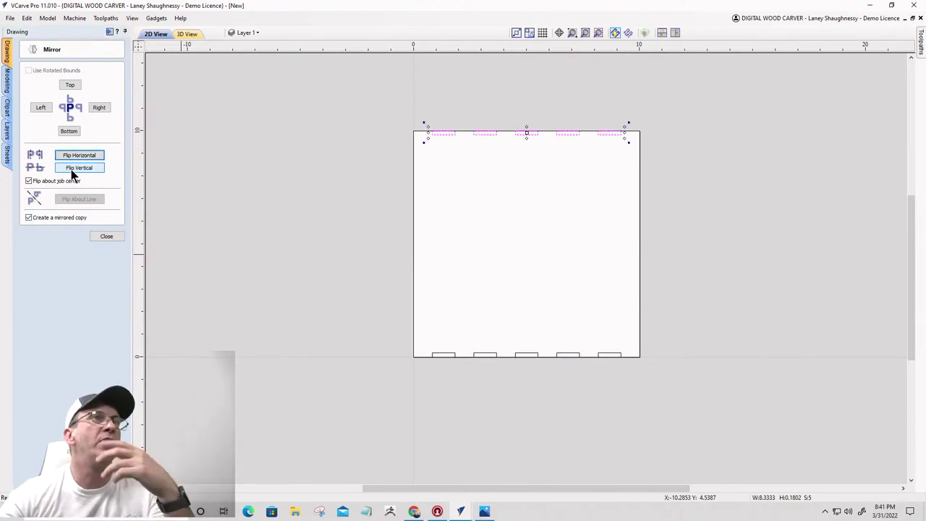
Step: Copy the ten small rectangles, without the outline, and rotate the copies a quarter turn onto the job's left and right edges
left_click_drag(384, 116, 786, 407)
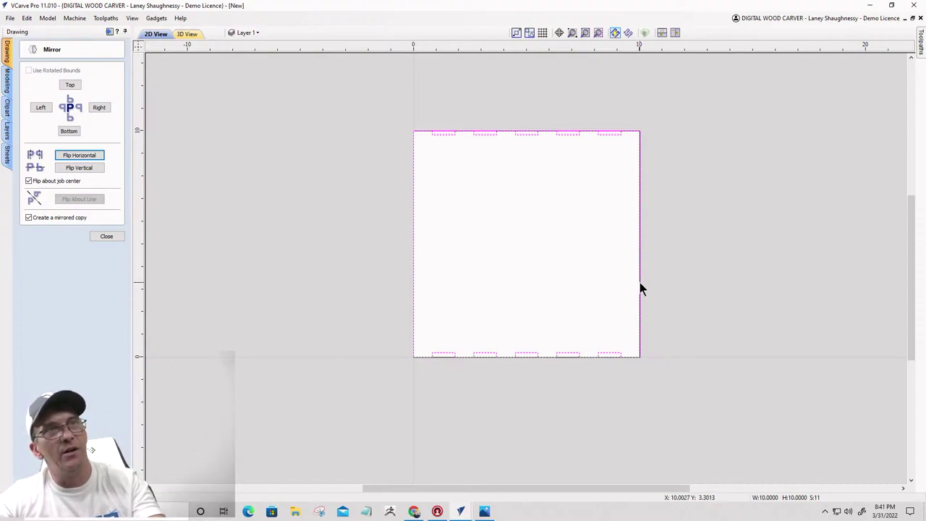
left_click(640, 282, "shift")
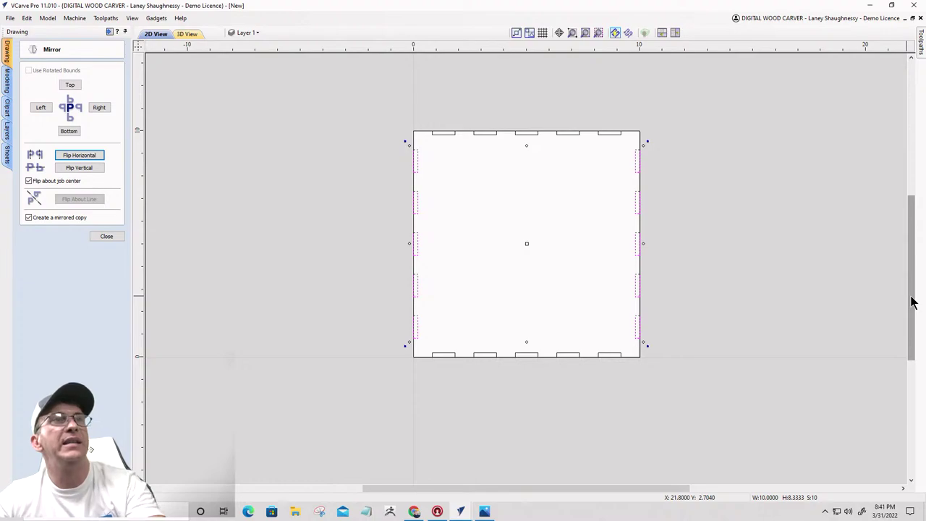
Step: Stretch the five left-edge rectangles outward past the job's edge, to about 0.23 inch wide
left_click(552, 265)
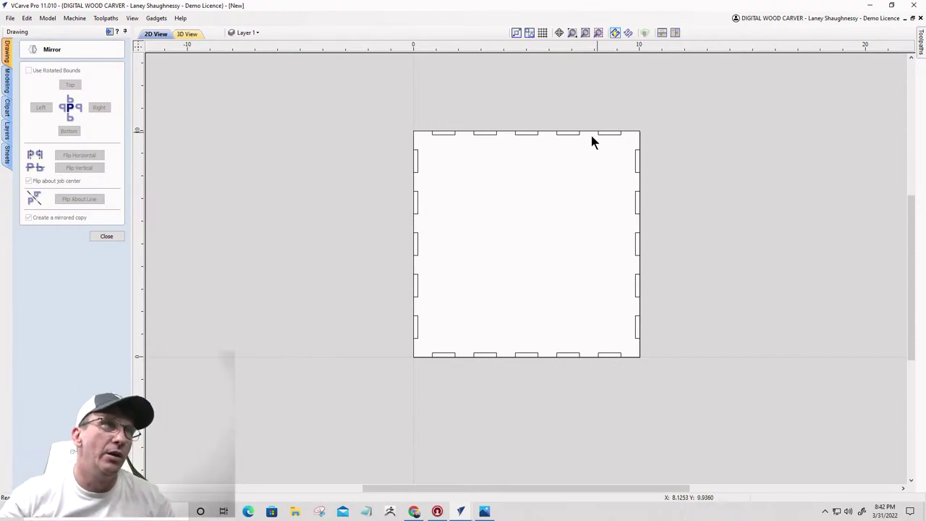
scroll(396, 144, "up", 3)
scroll(461, 119, "down", 3)
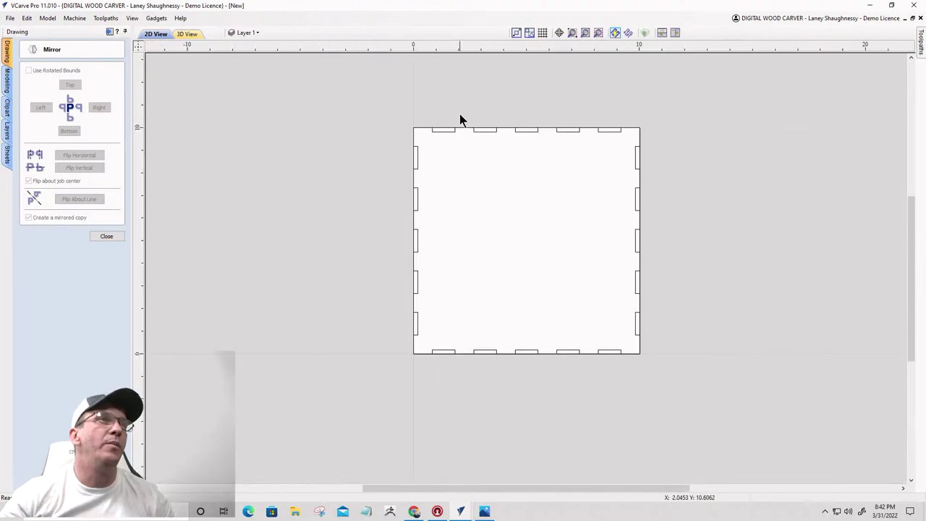
left_click(414, 340)
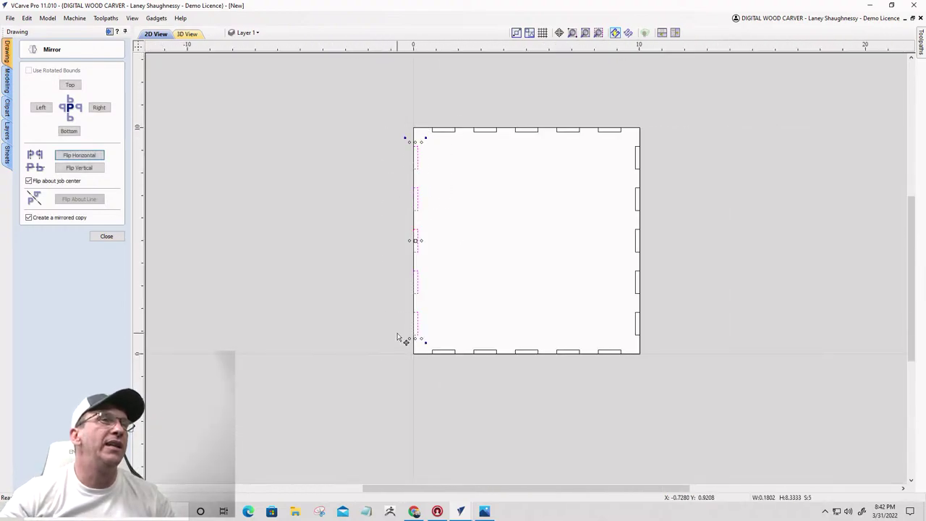
scroll(402, 336, "up", 2)
scroll(428, 107, "up", 2)
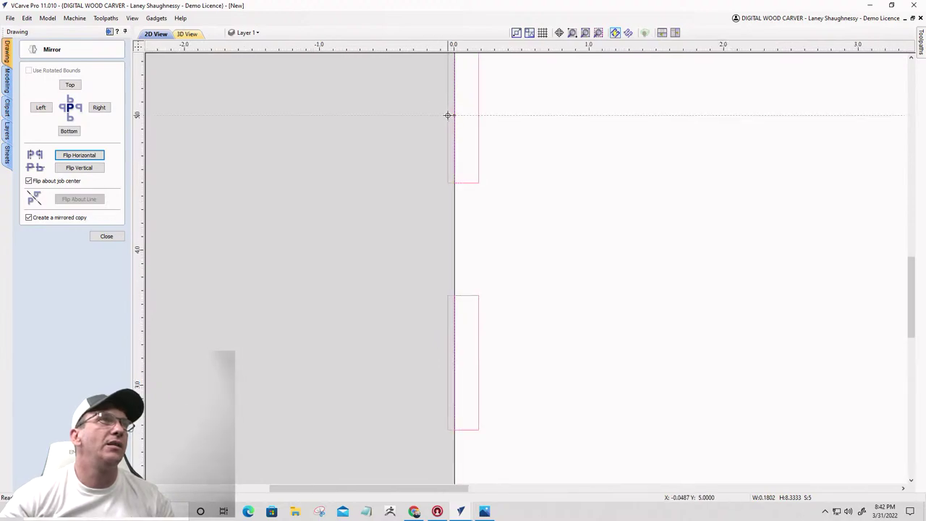
left_click(447, 114)
scroll(469, 265, "down", 1)
scroll(469, 265, "down", 2)
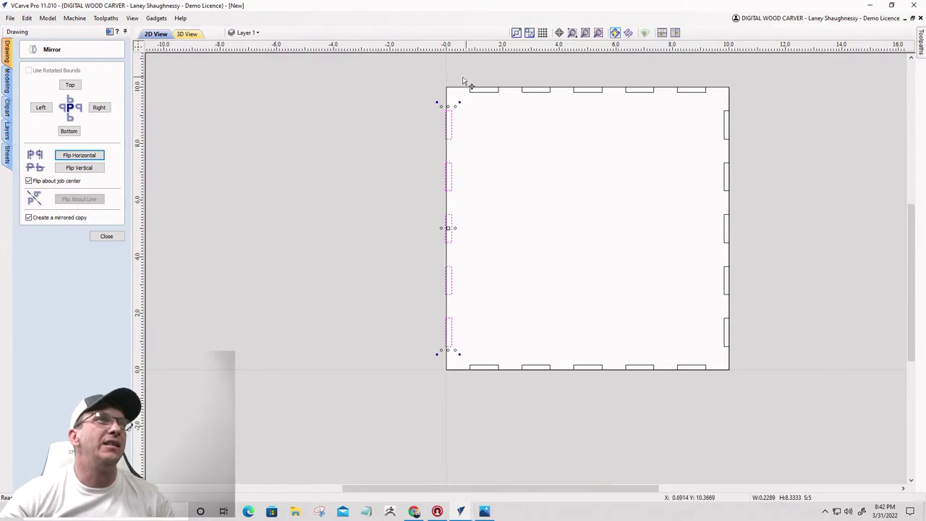
Step: Stretch the five top-edge rectangles outward to about 0.25 inch high and the five right-edge ones outward to about 0.30 inch wide
left_click(688, 91)
scroll(680, 77, "up", 2)
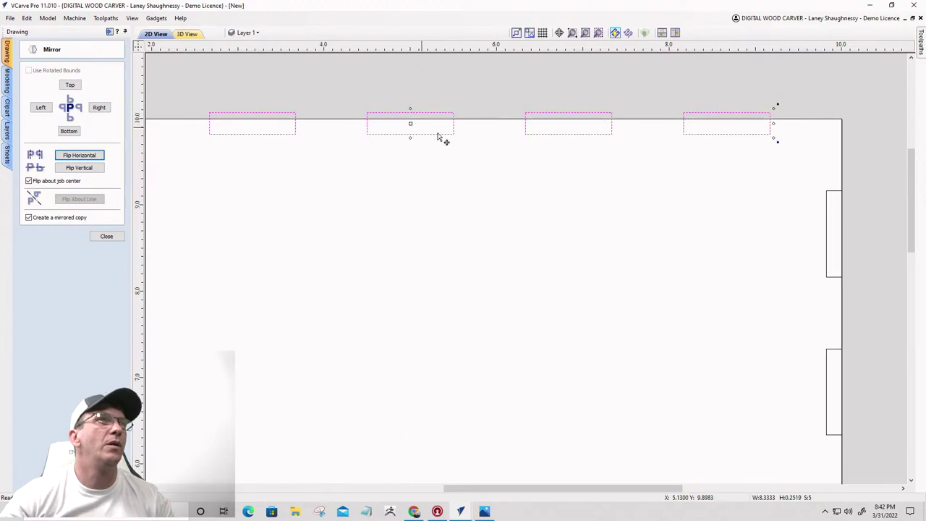
scroll(502, 129, "down", 2)
left_click_drag(584, 134, 634, 398)
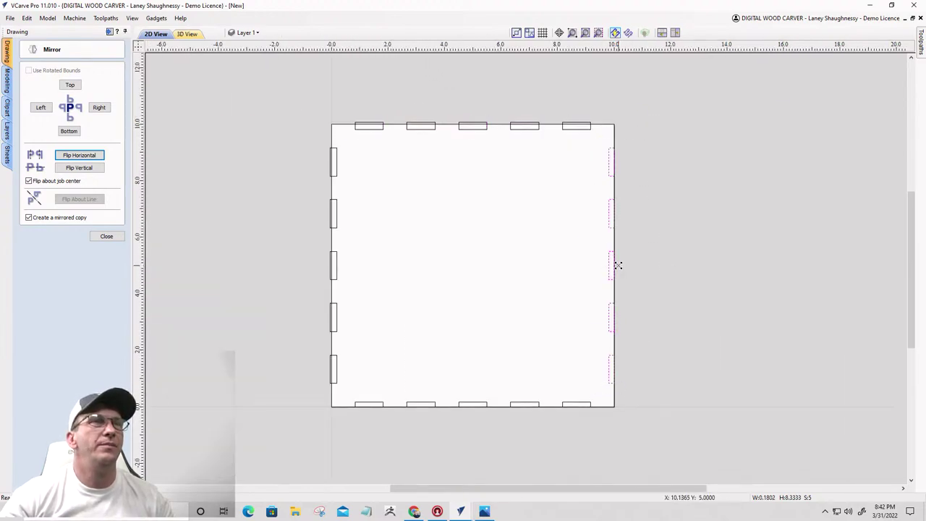
left_click_drag(615, 265, 616, 263)
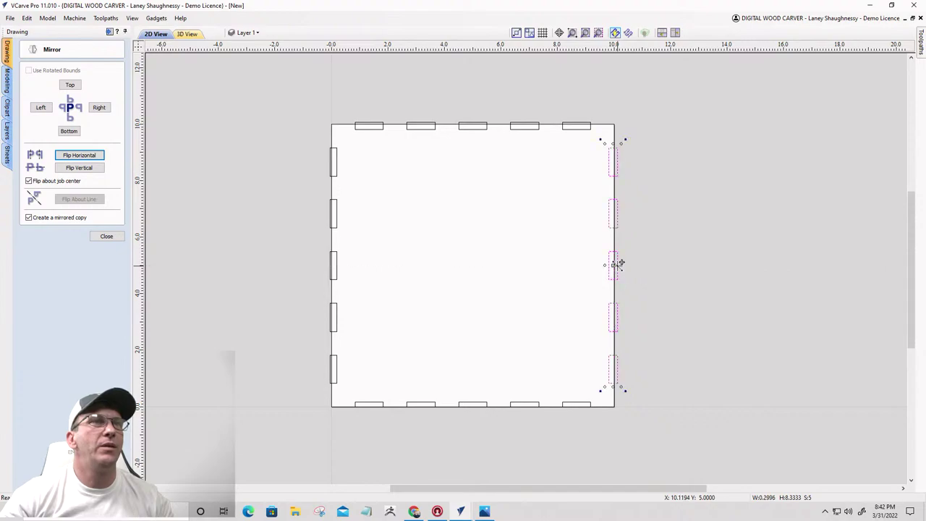
Step: Stretch the five bottom-edge rectangles outward past the job's edge, to about 0.30 inch high, and leave the Mirror tool
scroll(616, 263, "down", 2)
scroll(480, 345, "up", 3)
scroll(318, 312, "down", 3)
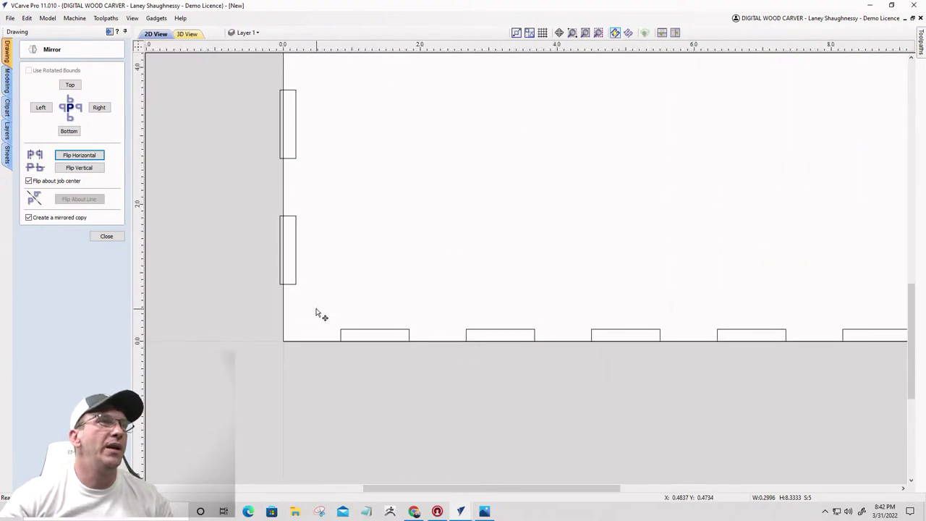
left_click_drag(314, 302, 711, 389)
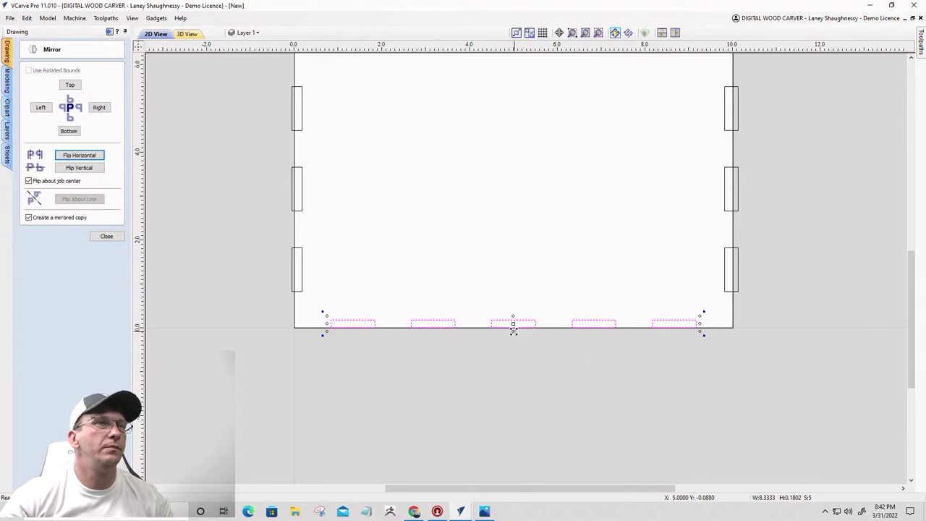
left_click_drag(513, 326, 514, 329)
scroll(716, 340, "down", 2)
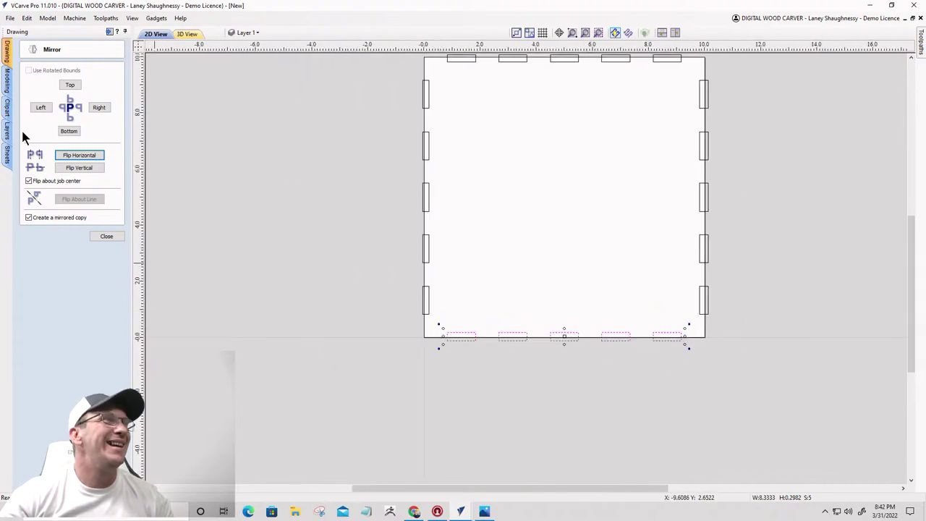
left_click(110, 238)
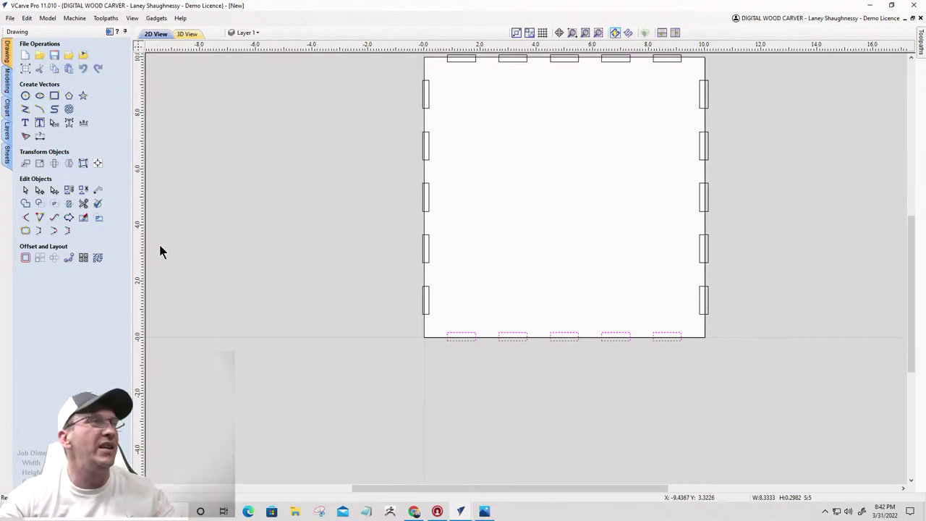
Step: Add dog-bone fillets with a 0.0625 inch radius to the inner corners of the five left-edge rectangles
left_click(24, 216)
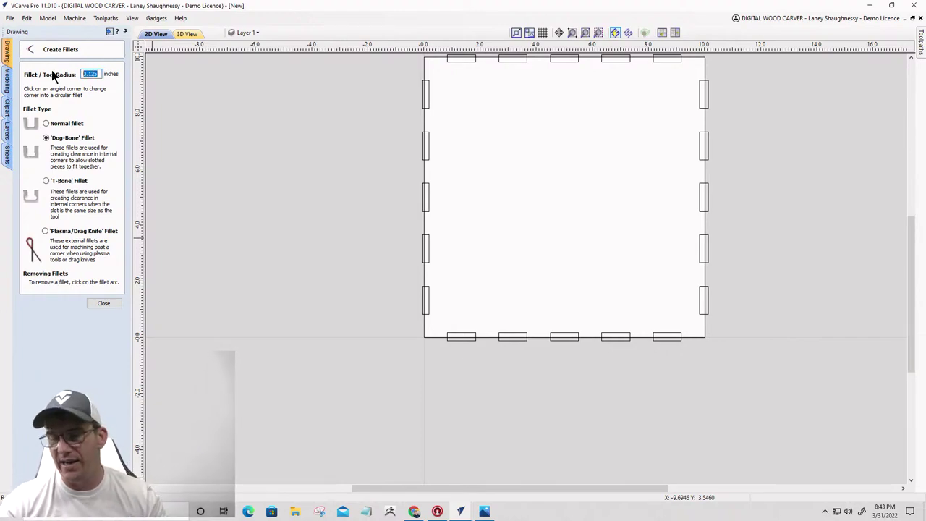
type(".06")
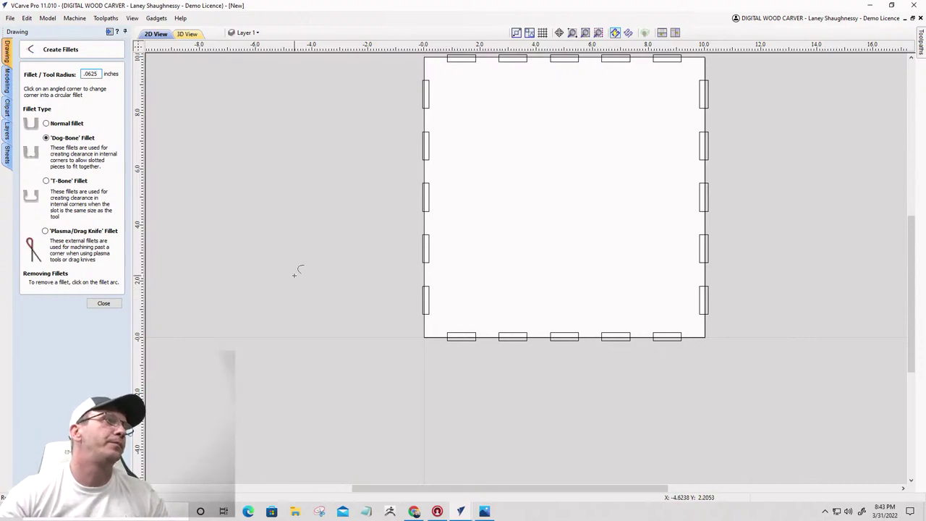
scroll(312, 273, "up", 2)
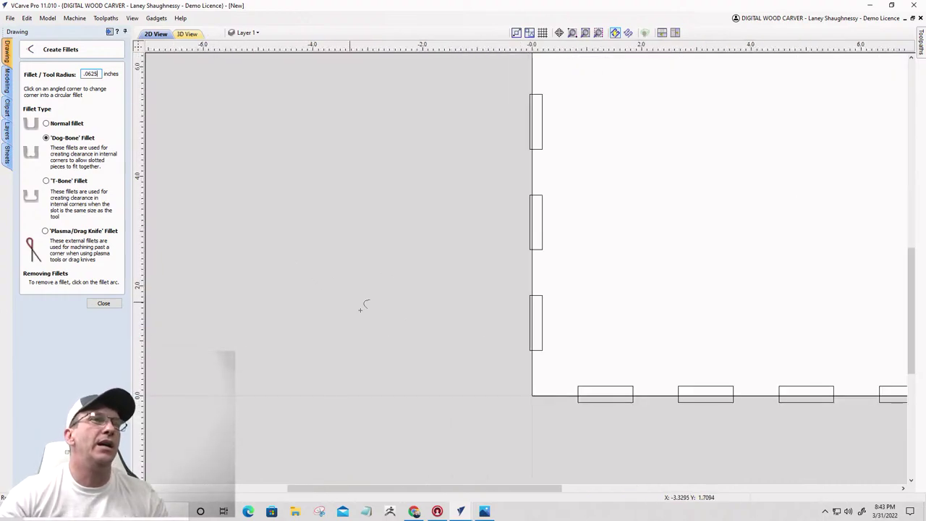
left_click(541, 349)
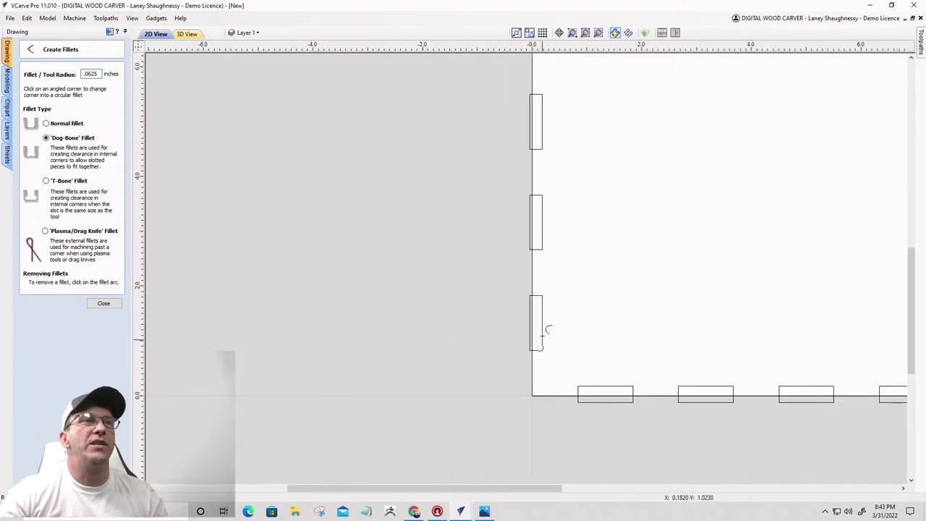
left_click(543, 290)
left_click(542, 248)
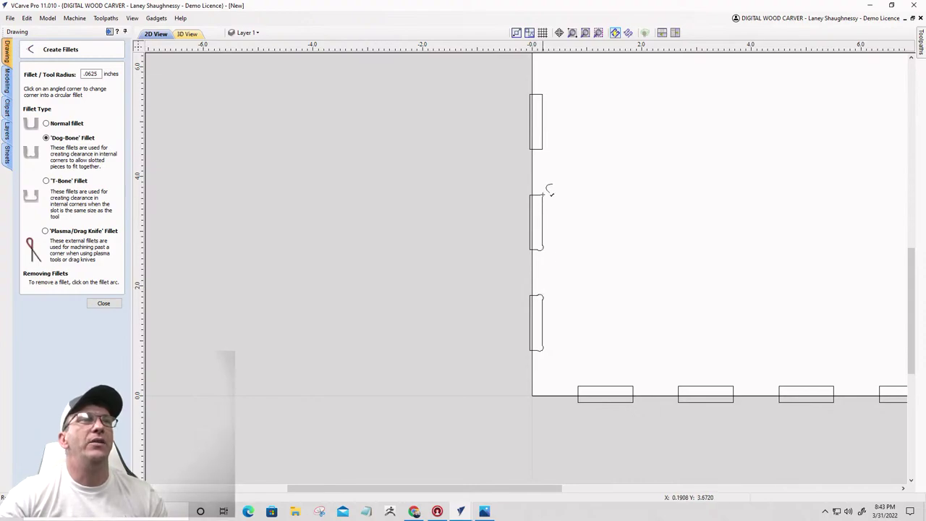
left_click(543, 95)
Step: Add the same dog-bone fillets to the inner corners of the rectangles along the top, right and bottom edges, and finish filleting
scroll(551, 160, "down", 3)
scroll(406, 118, "up", 2)
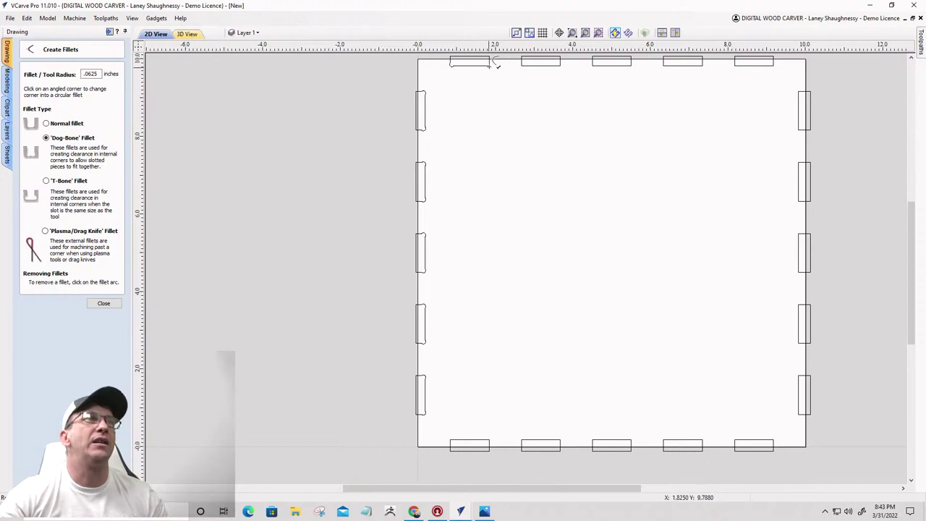
left_click(567, 65)
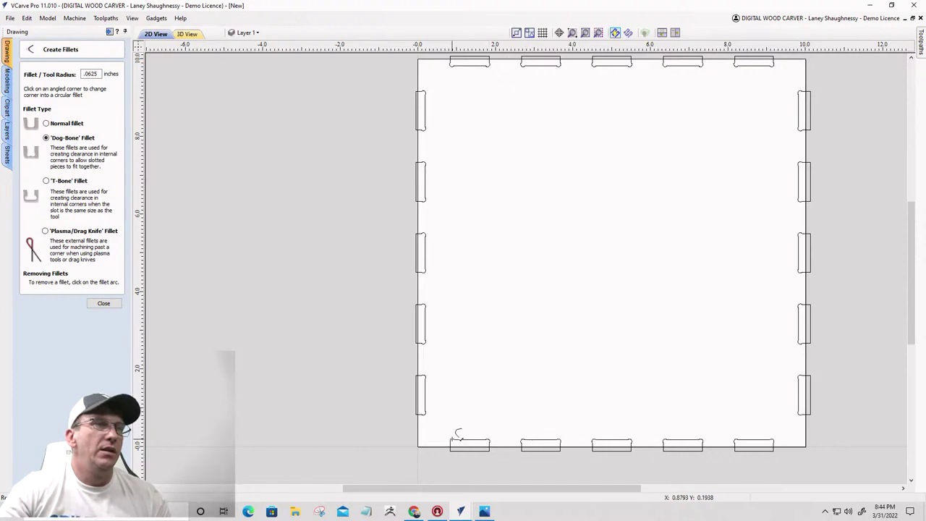
scroll(546, 210, "down", 3)
scroll(441, 385, "up", 3)
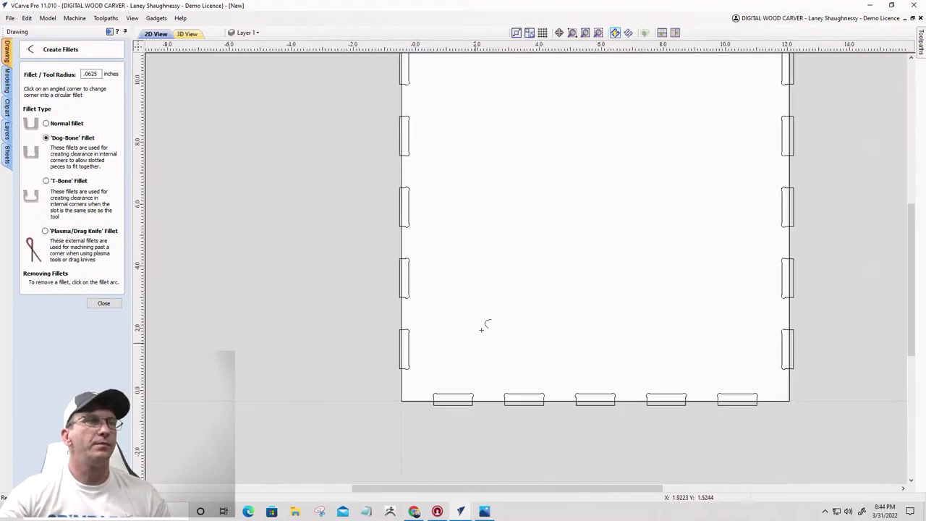
key("F3")
left_click(103, 303)
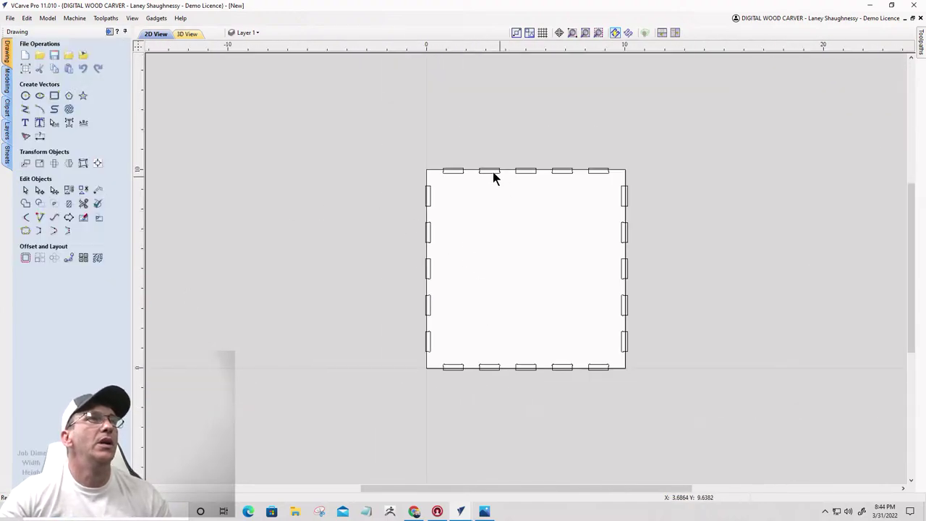
Step: Draw four overlapping rectangles outside the job, on its left, as the walls of a box outline about 9 by 6.75 inches
scroll(433, 175, "up", 3)
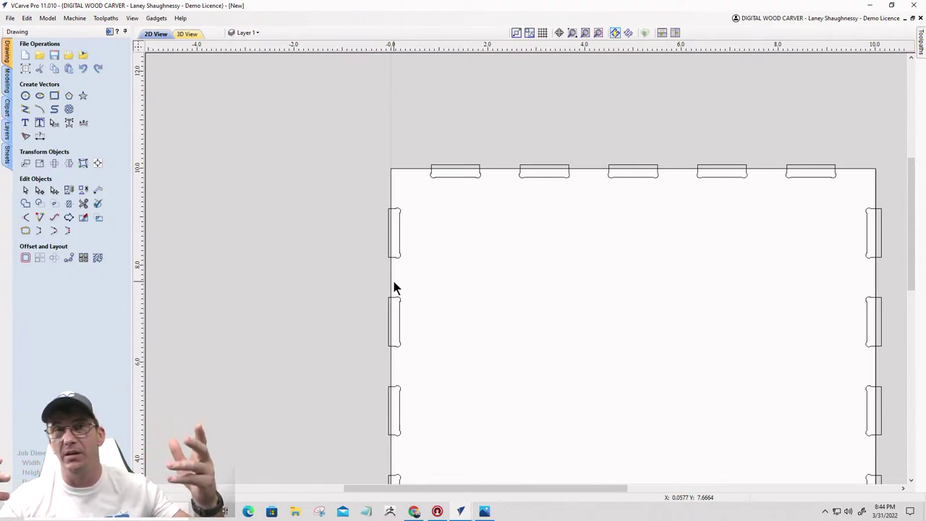
scroll(572, 108, "down", 3)
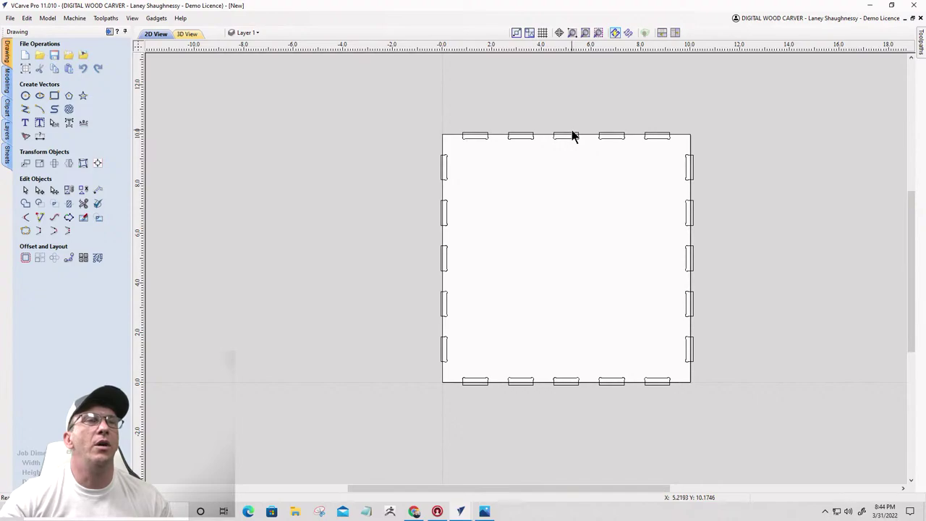
scroll(456, 220, "down", 2)
left_click(54, 94)
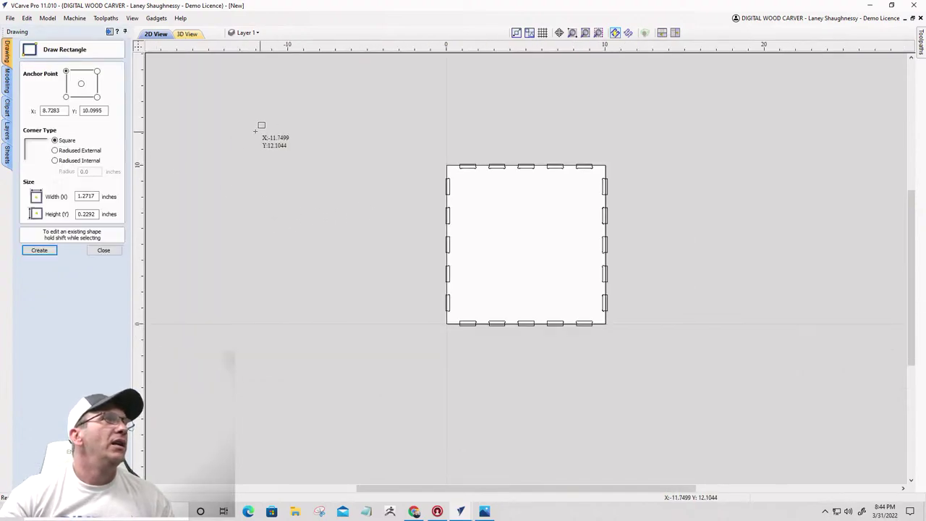
left_click_drag(216, 114, 359, 117)
left_click_drag(215, 115, 217, 221)
left_click_drag(217, 221, 352, 219)
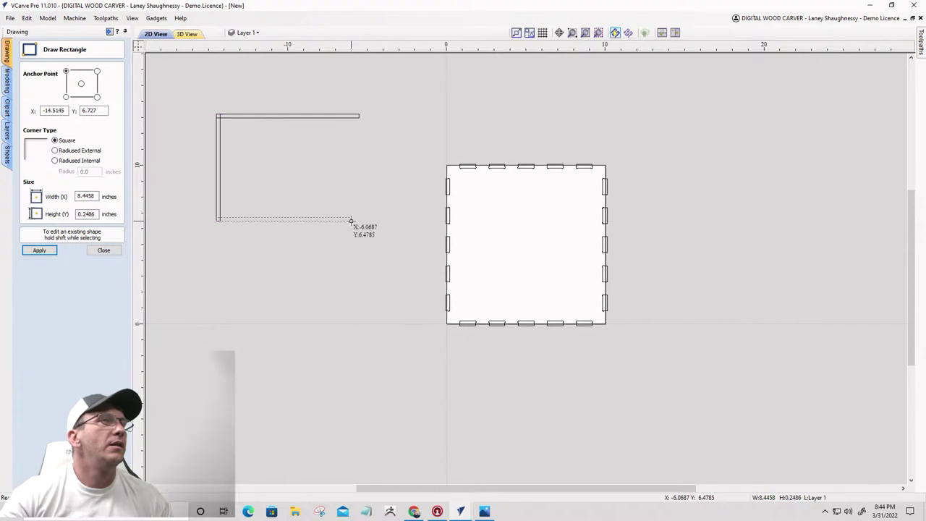
left_click_drag(354, 117, 354, 137)
left_click(104, 250)
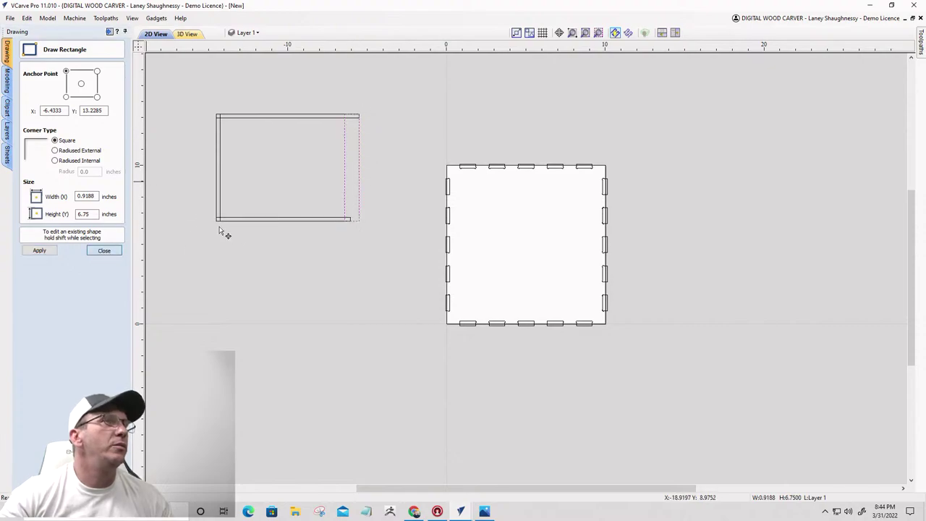
Step: Narrow the box outline's right wall to about 0.21 inch and extend its bottom wall to 9 inches, flush with the right wall
scroll(365, 145, "up", 3)
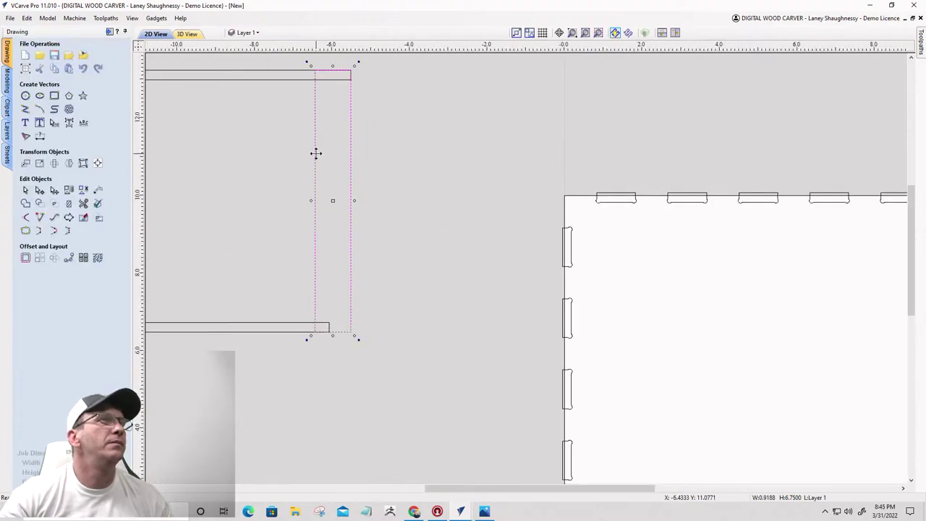
left_click_drag(330, 201, 343, 200)
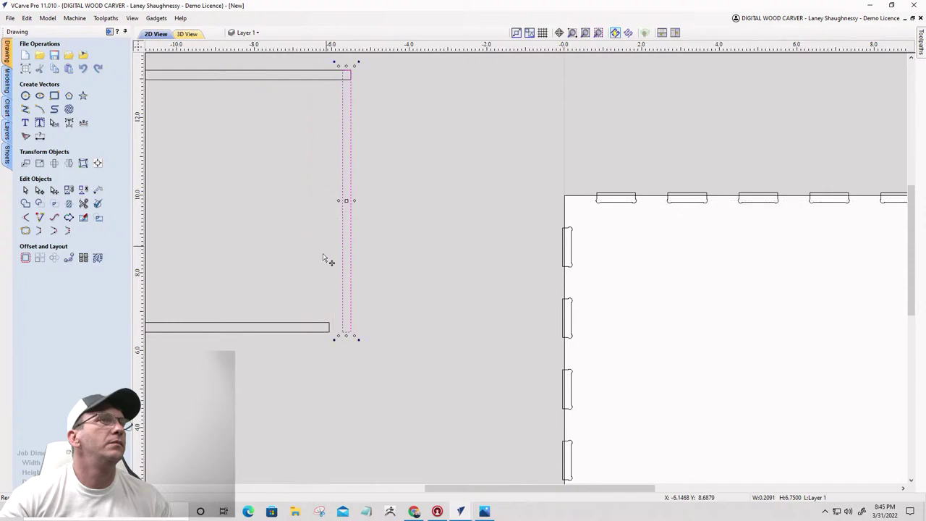
left_click(330, 334)
left_click(328, 330)
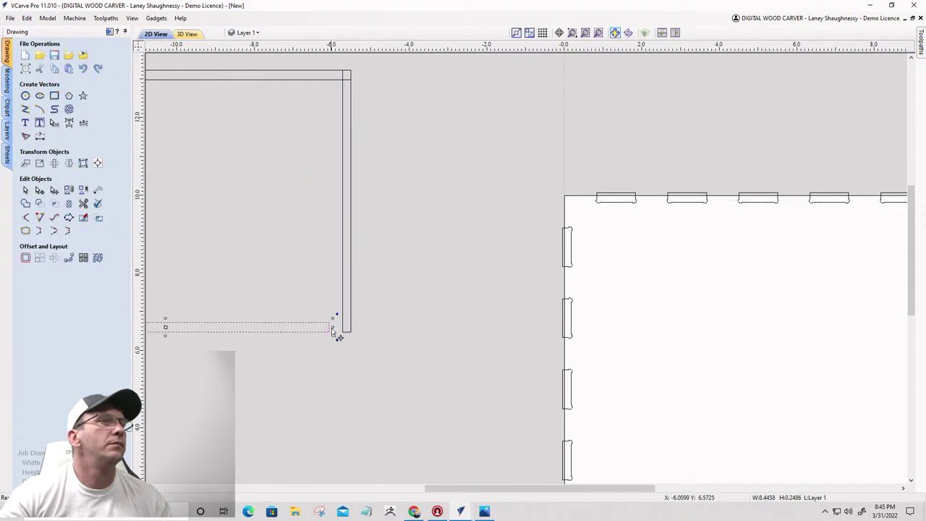
left_click(330, 330)
left_click(330, 330)
left_click_drag(333, 328, 352, 330)
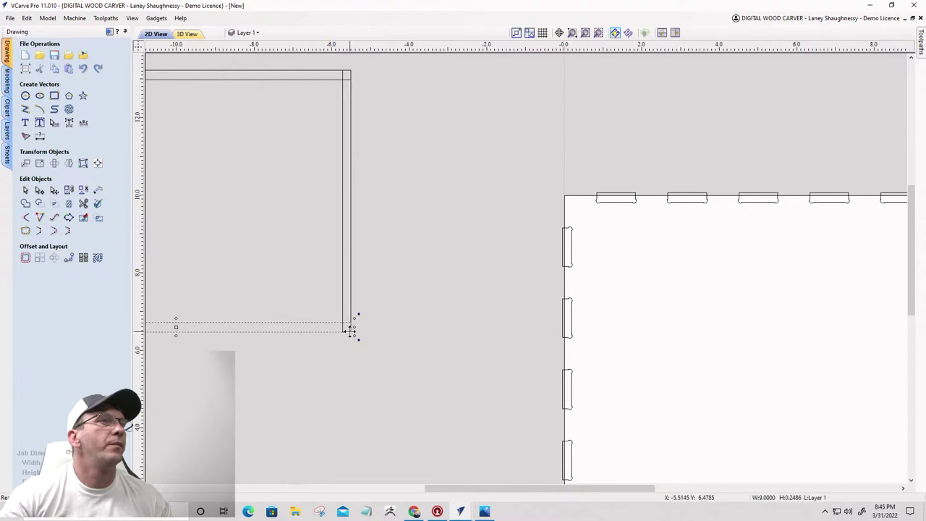
Step: Examine the box outline's right wall and compare it with the filleted notches along the job's top edge
scroll(490, 242, "down", 5)
scroll(430, 157, "up", 4)
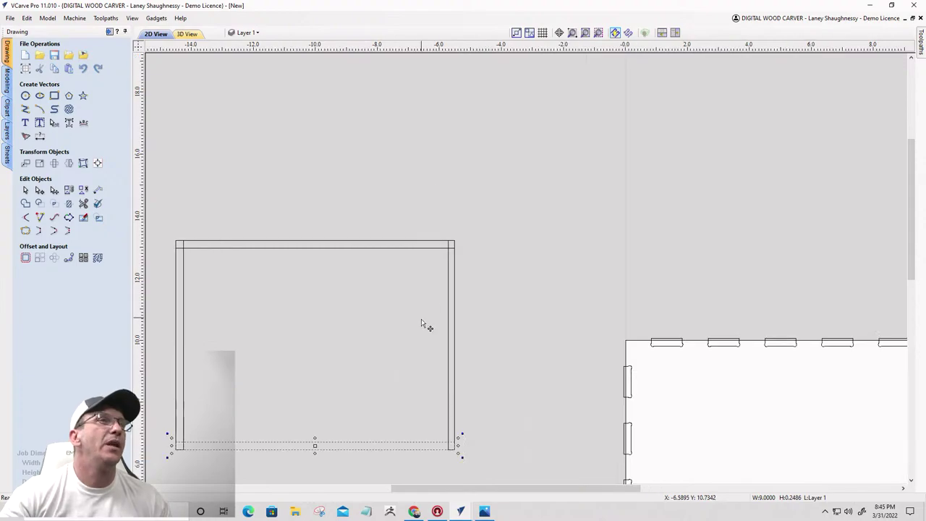
left_click(457, 288)
scroll(484, 246, "down", 3)
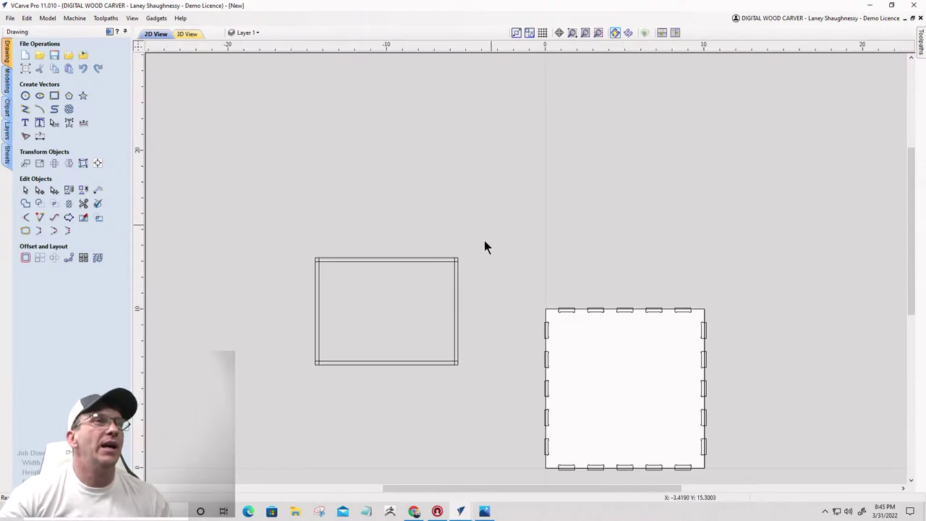
left_click(458, 295)
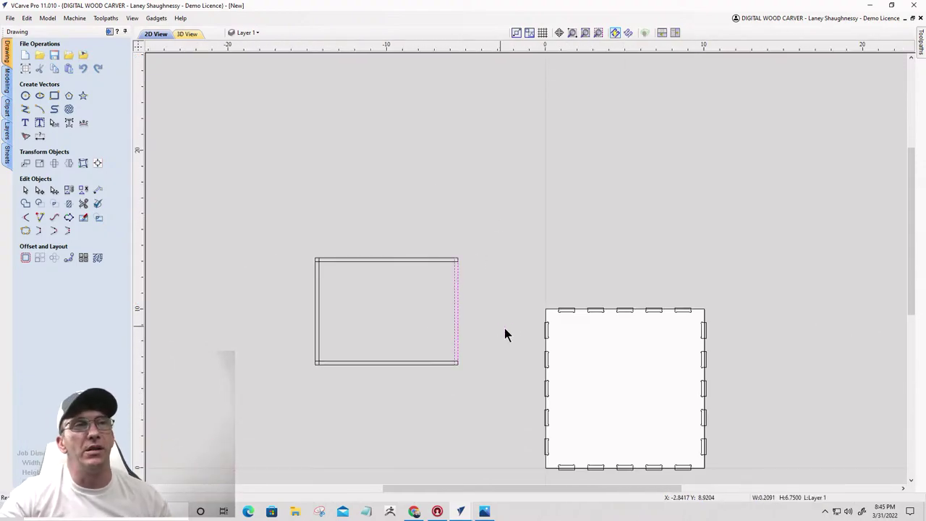
scroll(595, 322, "up", 5)
scroll(578, 316, "down", 6)
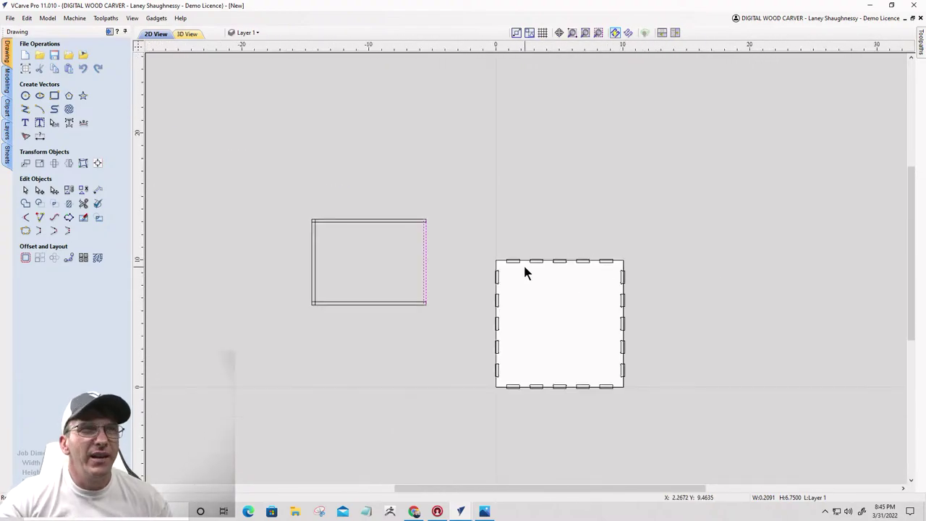
scroll(523, 270, "up", 5)
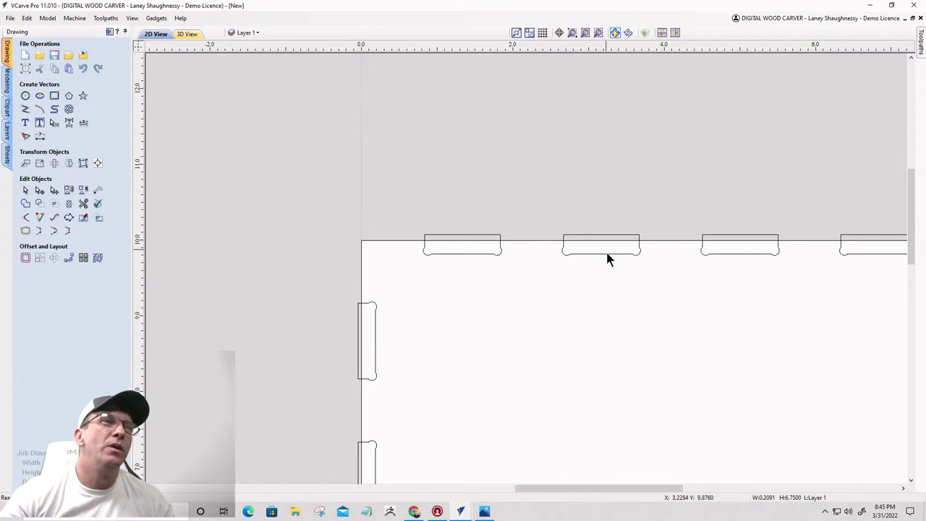
Step: Examine the box outline's top and bottom walls and compare them with the filleted notches along the square's top edge
scroll(608, 260, "down", 6)
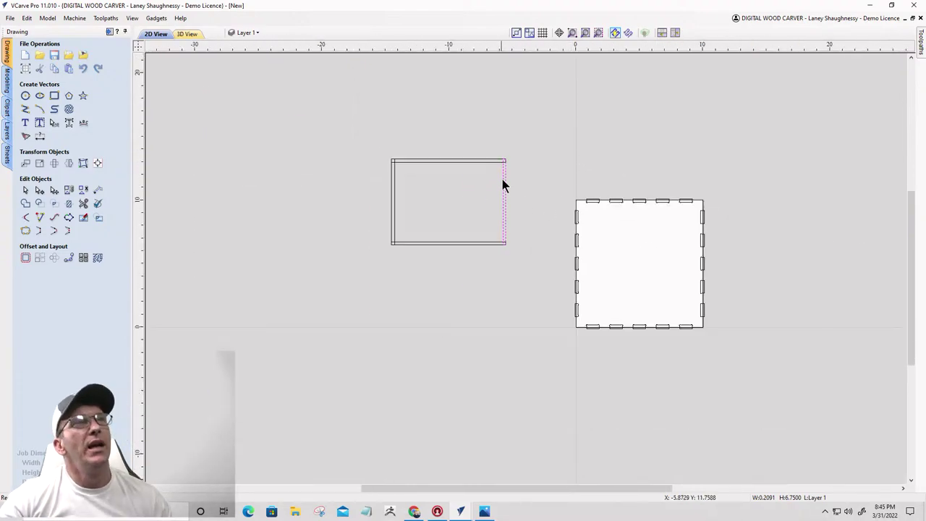
left_click(683, 239)
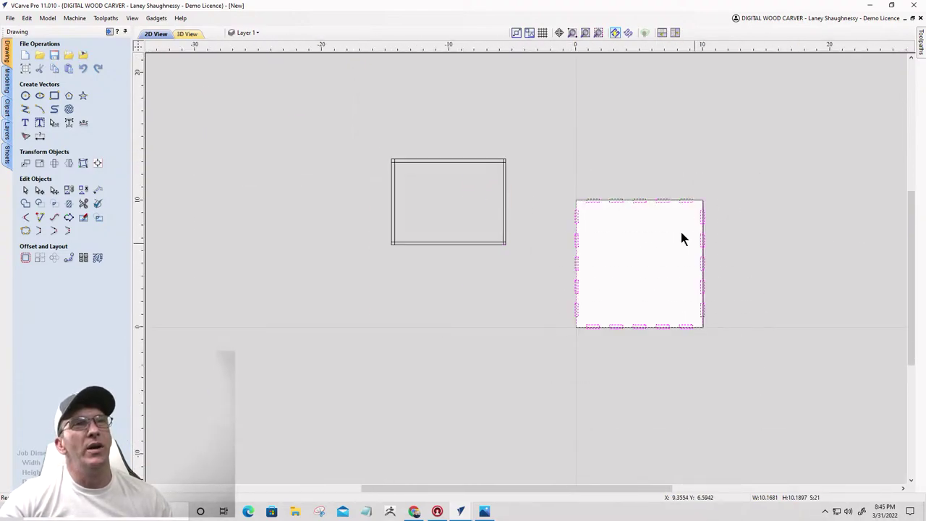
left_click(464, 190)
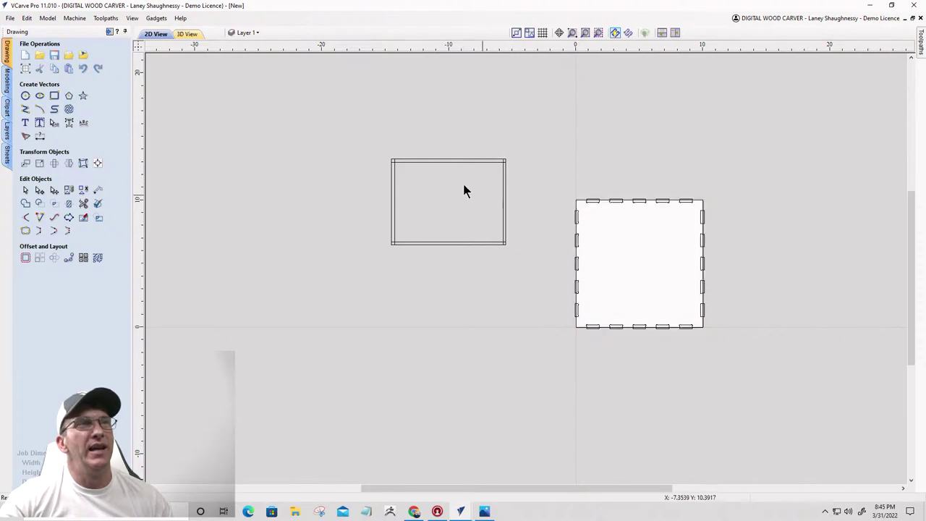
left_click(431, 160)
left_click(446, 242)
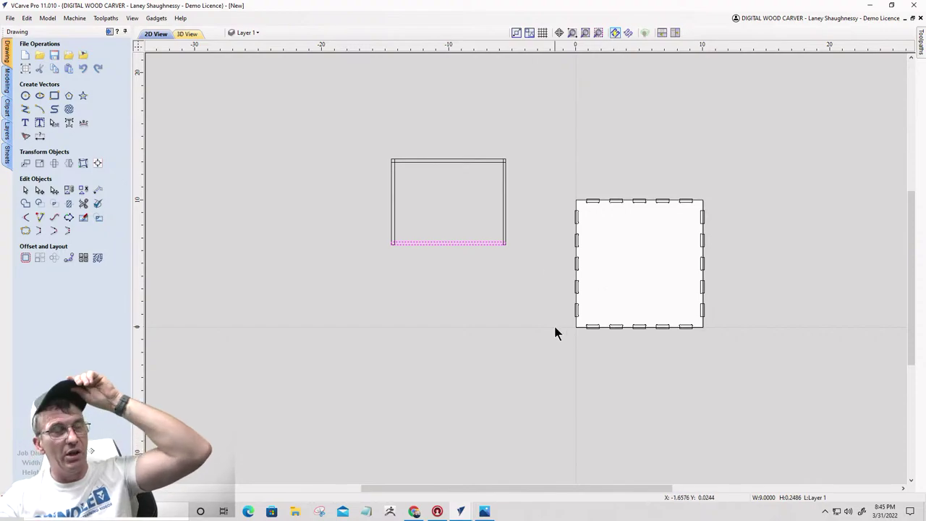
scroll(594, 206, "up", 5)
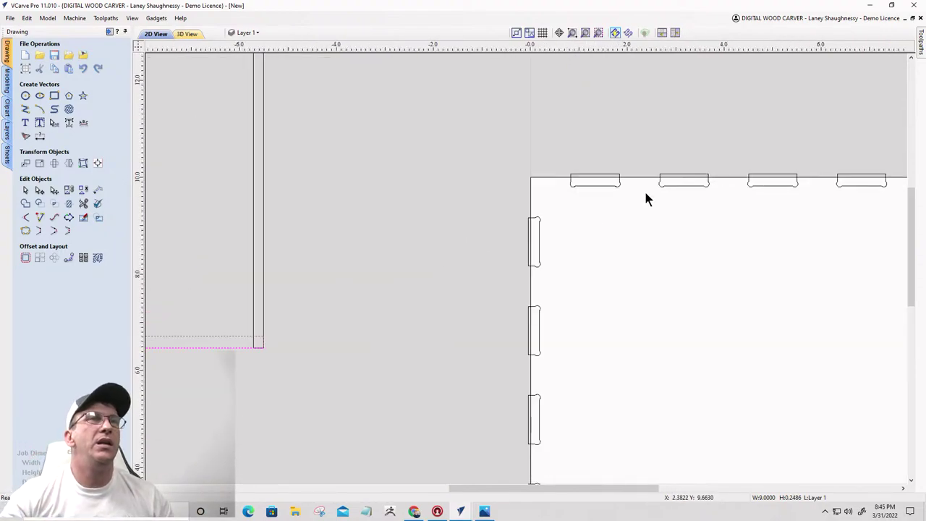
scroll(646, 197, "up", 3)
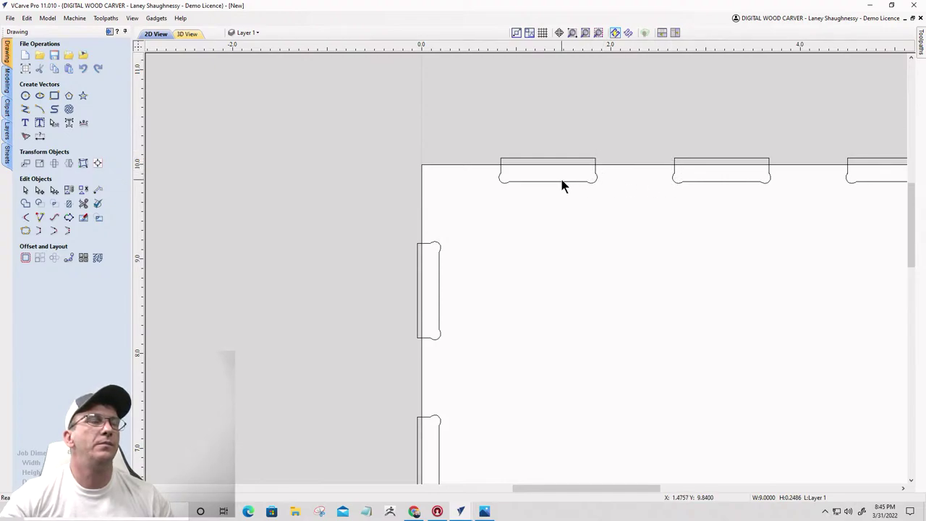
scroll(524, 178, "down", 1)
scroll(520, 178, "up", 1)
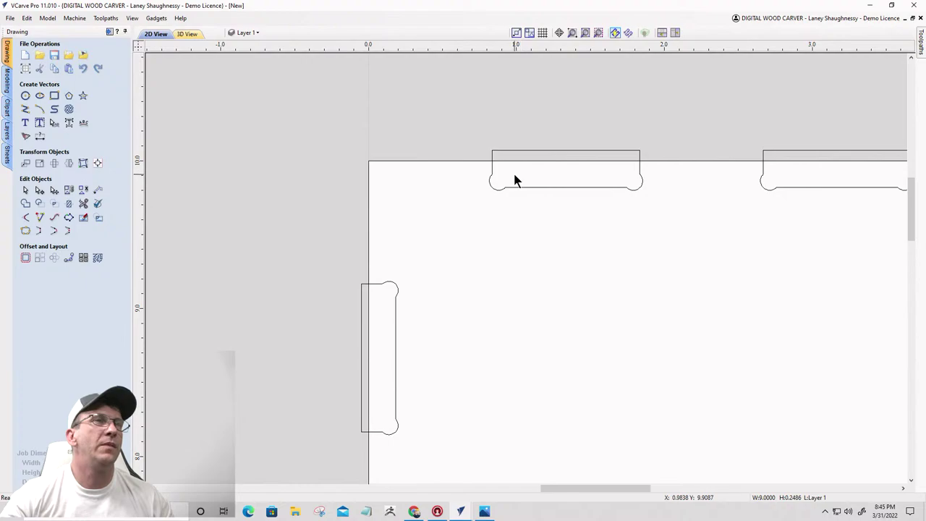
scroll(483, 165, "down", 4)
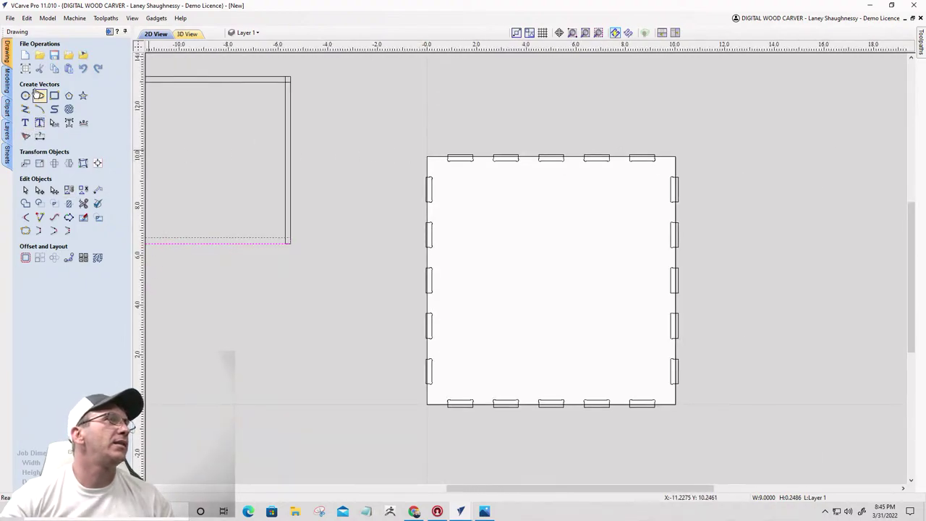
Step: Draw a 0.8333 by 0.1802 inch rectangle from the square's top-left corner to the first notch and copy it into the next gap
left_click(54, 95)
scroll(434, 155, "up", 2)
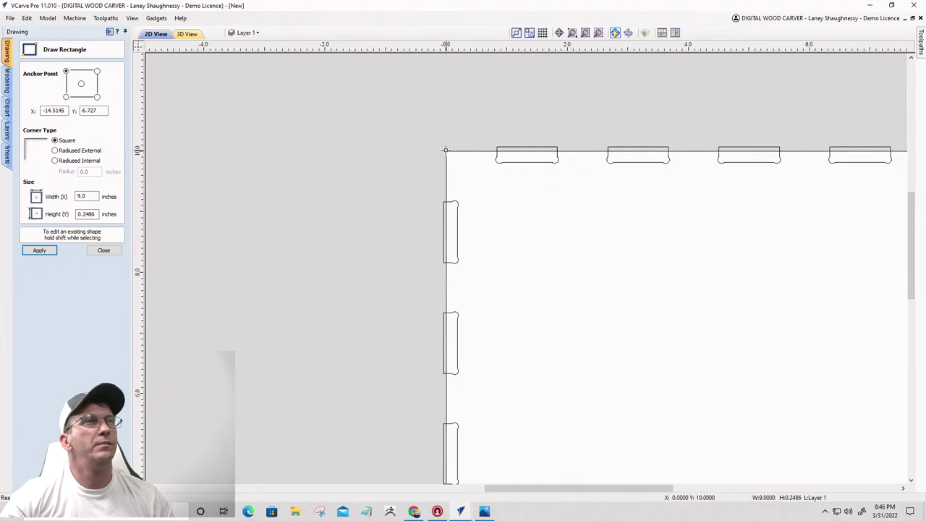
left_click_drag(446, 151, 500, 158)
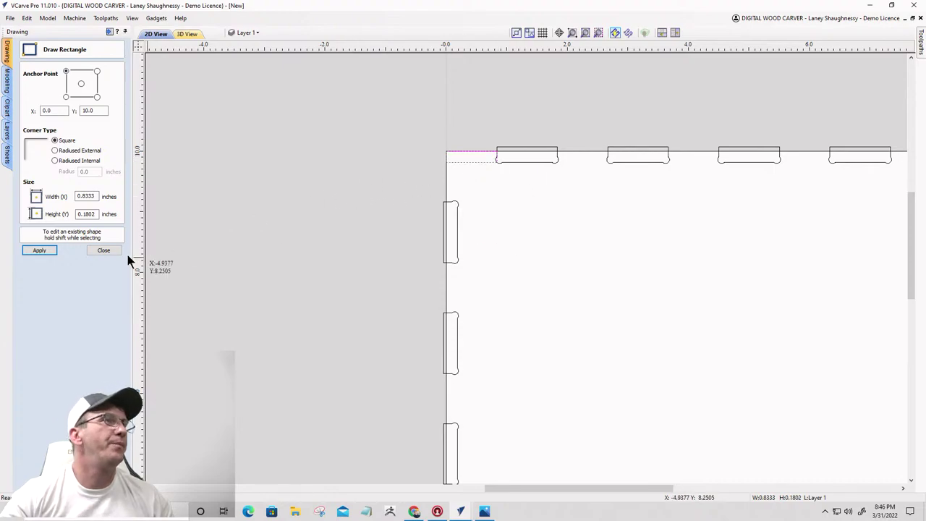
left_click(105, 250)
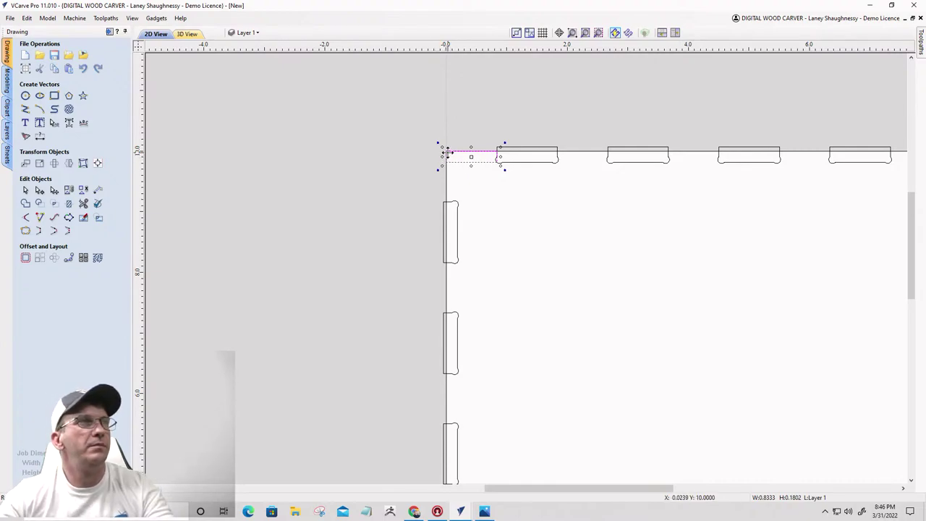
left_click_drag(443, 152, 551, 154)
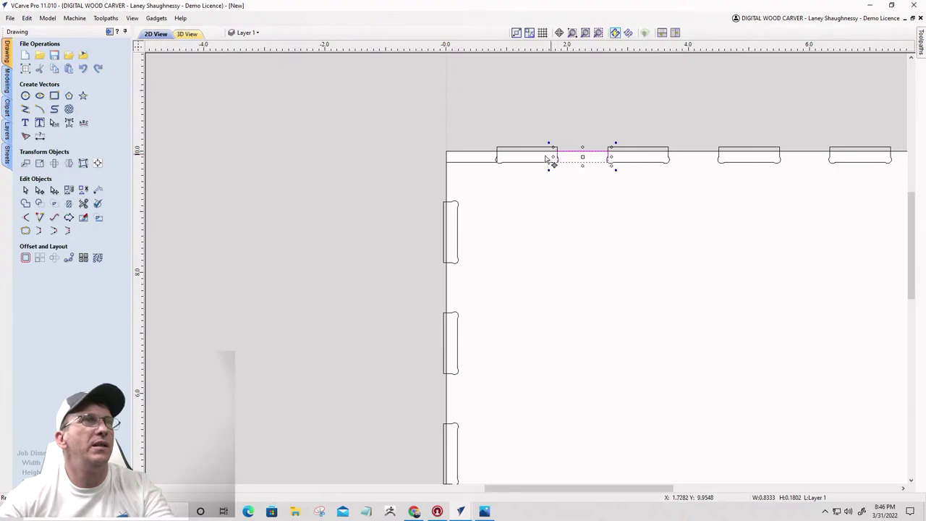
Step: Remove the two trial rectangles from the gaps along the square's top edge
scroll(507, 156, "down", 1)
scroll(478, 146, "down", 1)
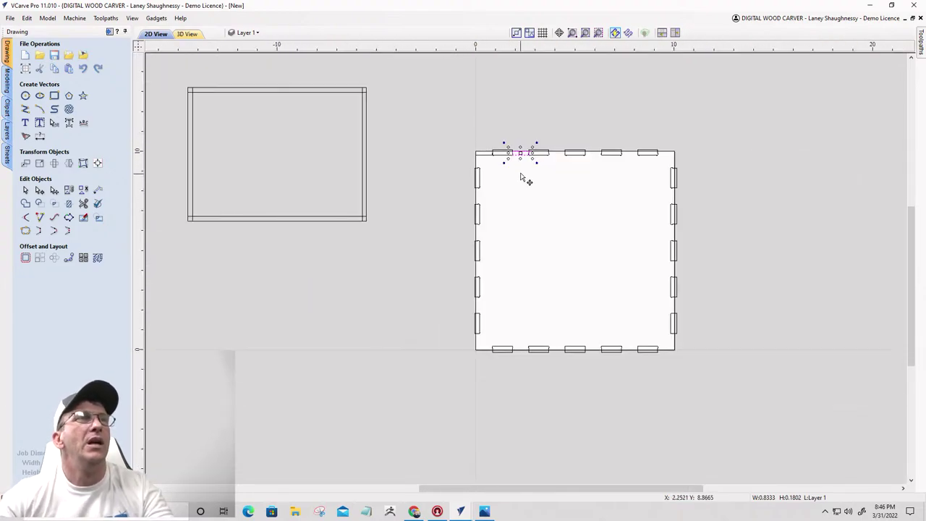
scroll(526, 174, "up", 2)
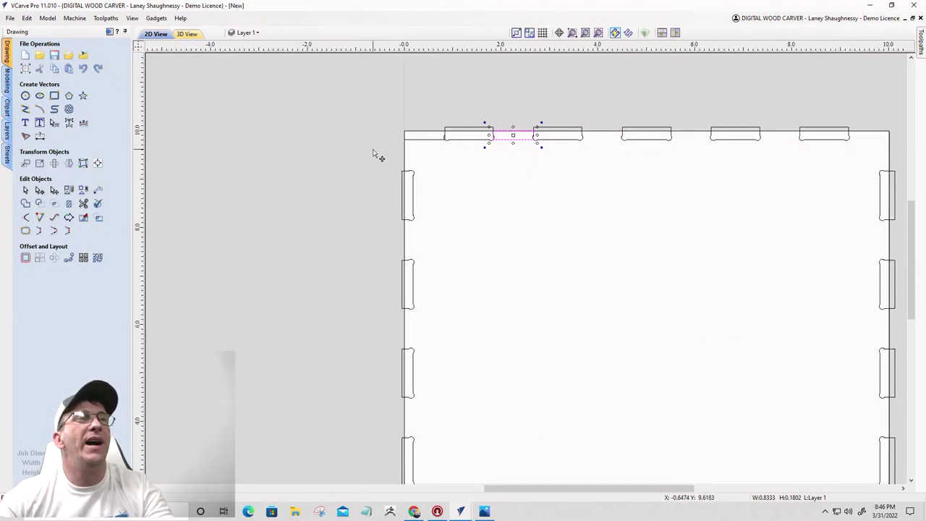
scroll(440, 145, "up", 1)
scroll(435, 141, "down", 2)
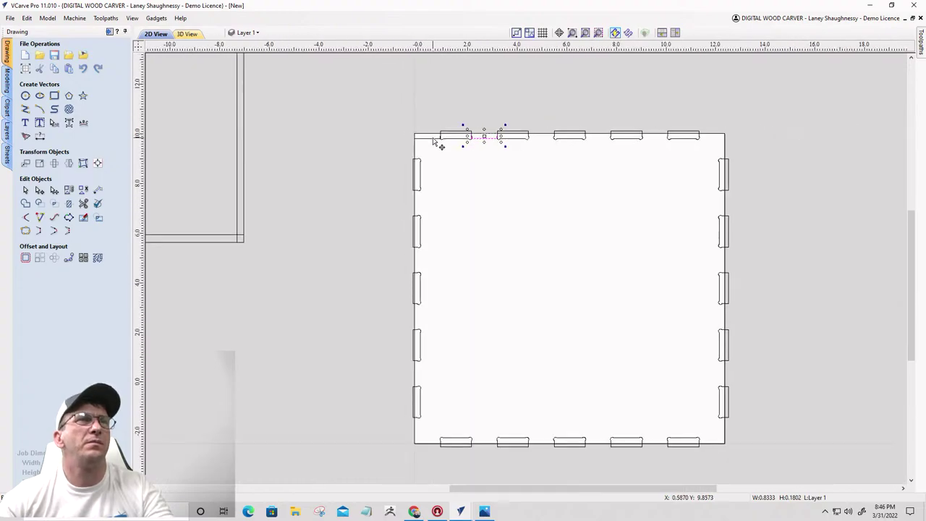
scroll(434, 142, "down", 1)
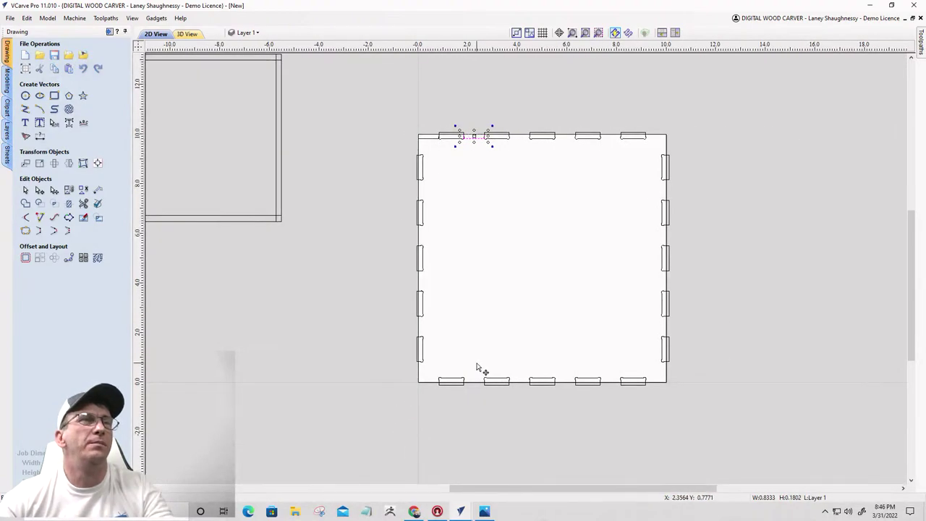
left_click(438, 147)
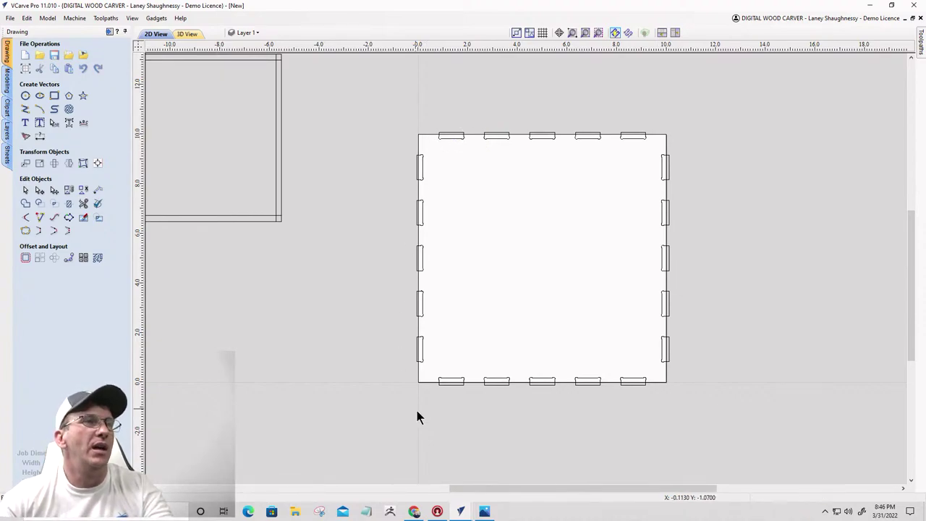
Step: Draw a rectangle about 0.83 by 0.16 inch from the square's bottom-left corner to the first bottom notch, with its lower side on the edge
scroll(417, 405, "up", 3)
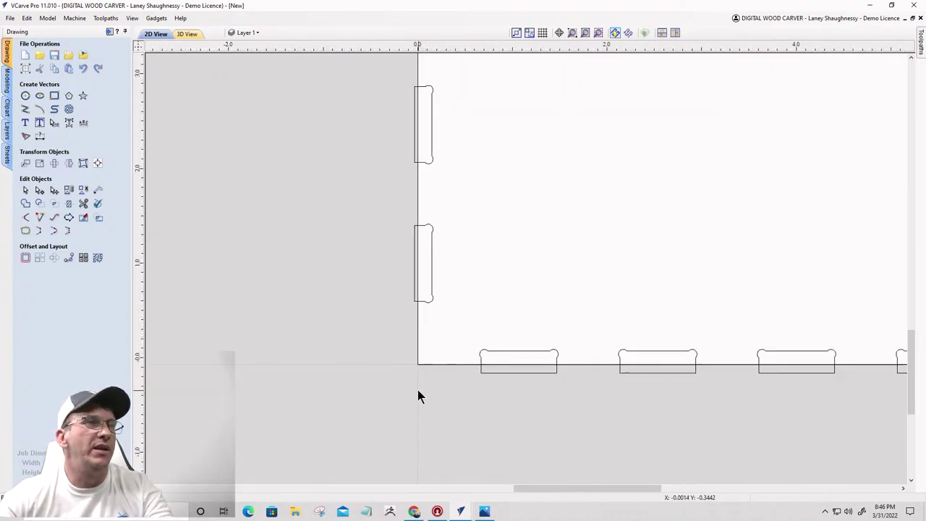
left_click(54, 95)
left_click_drag(519, 348, 419, 331)
left_click(91, 253)
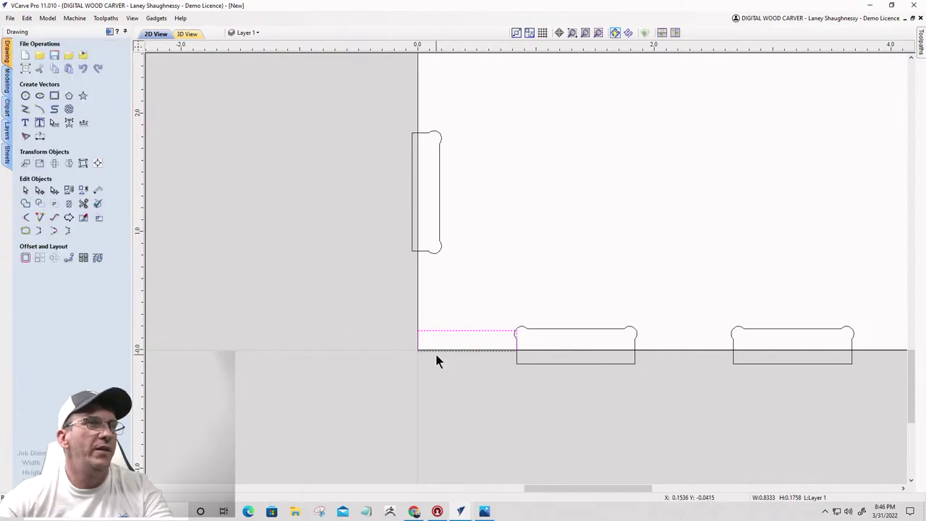
scroll(436, 350, "up", 2)
left_click(446, 348)
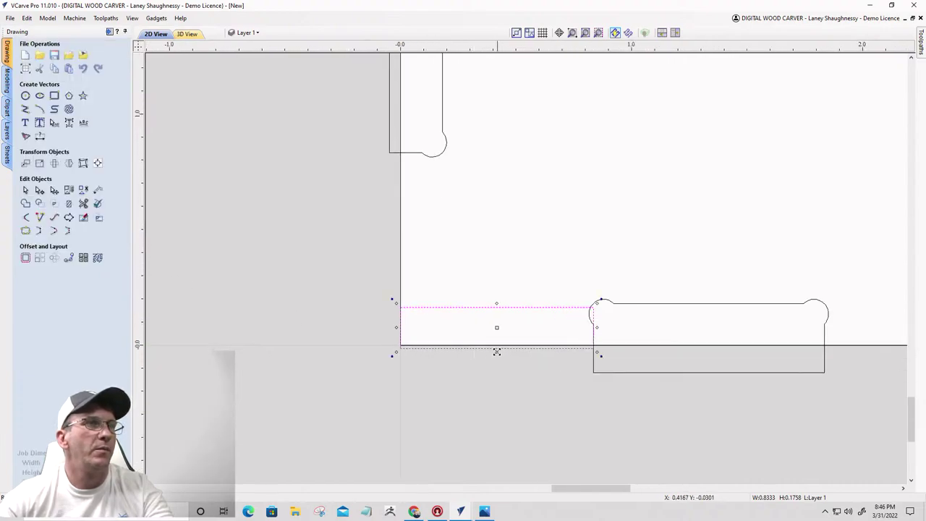
left_click_drag(497, 351, 497, 345)
scroll(457, 341, "down", 3)
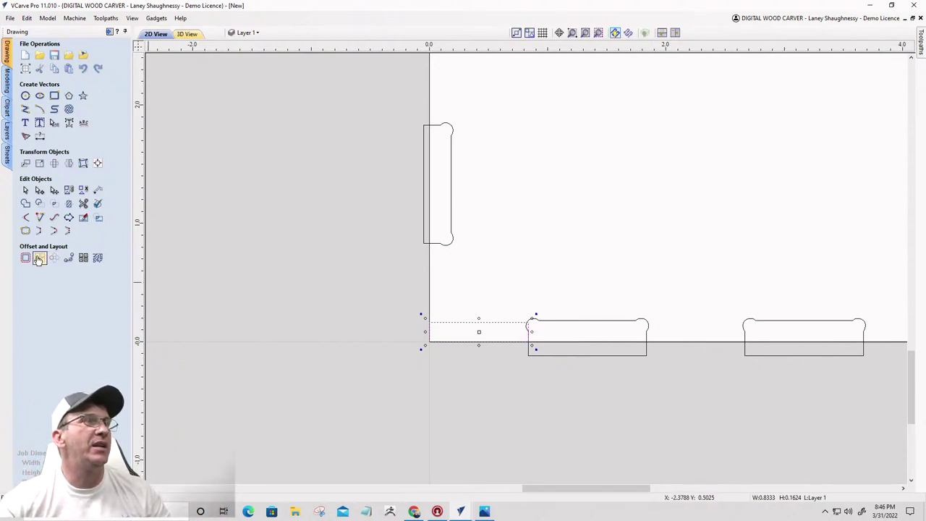
Step: Array-copy the corner rectangle along the bottom edge in 1 row and 6 columns, with gaps of 1 inch in X and 0 in Y
left_click(39, 259)
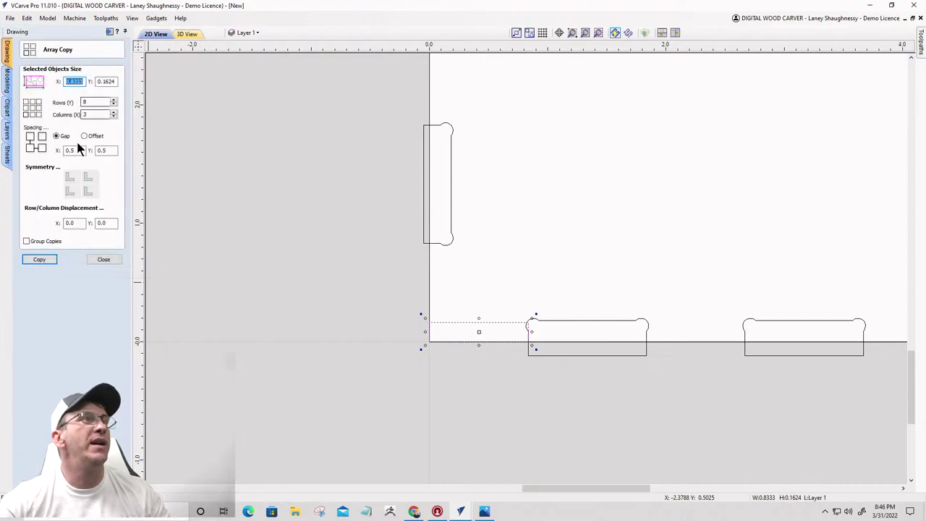
double_click(86, 102)
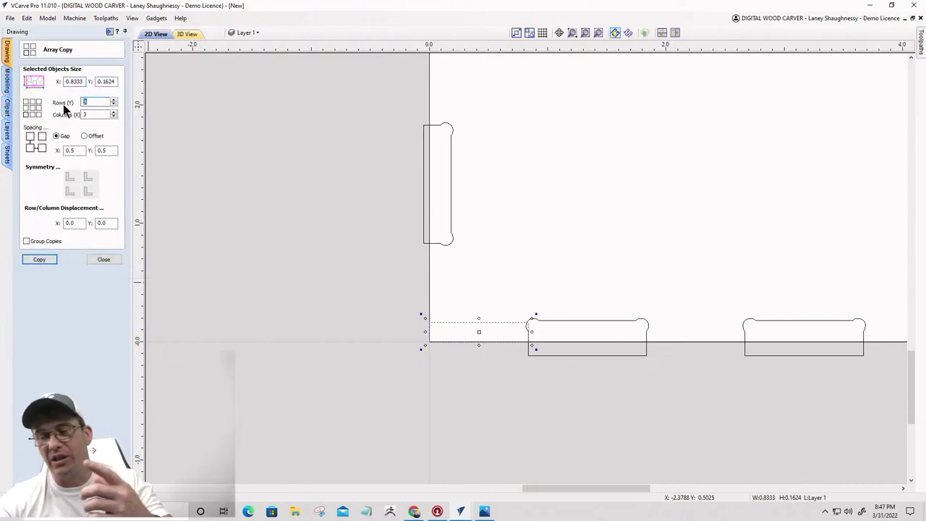
type("1")
left_click(87, 116)
type("3")
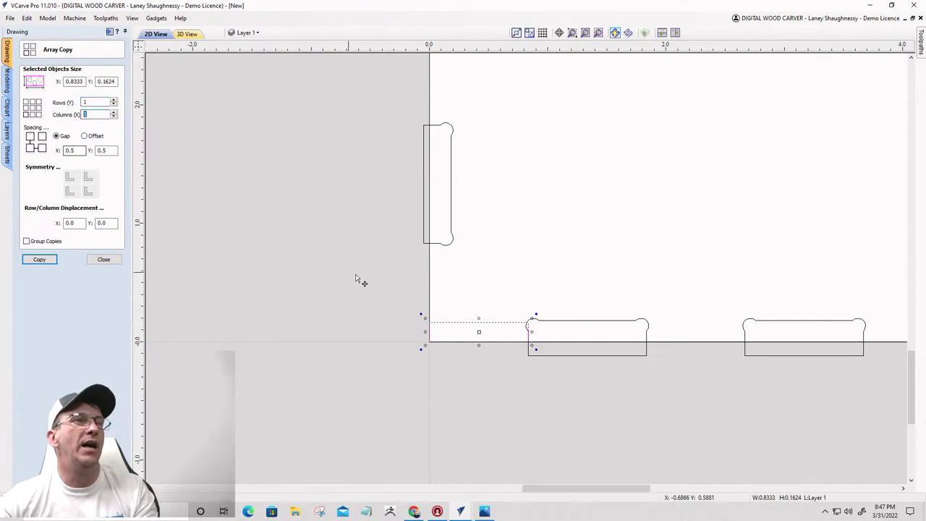
scroll(356, 280, "down", 3)
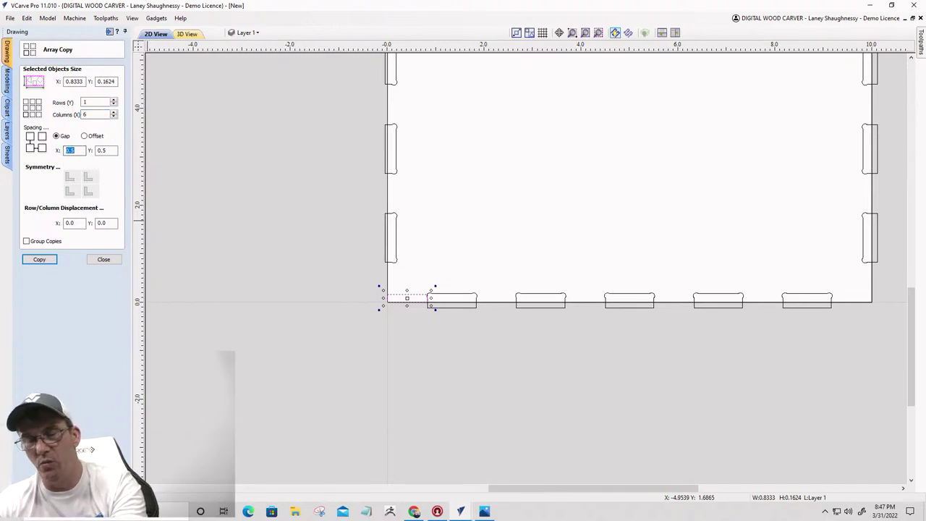
type("1")
double_click(108, 150)
type("0")
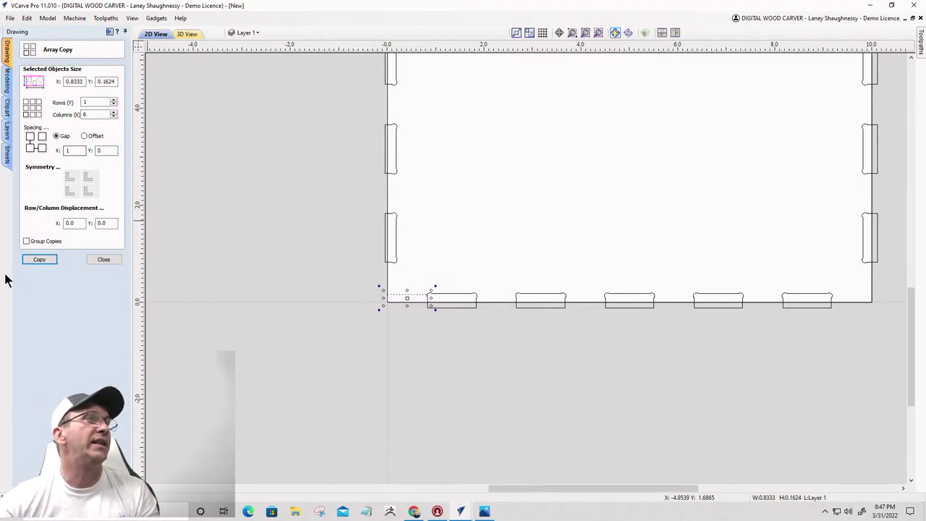
left_click(28, 261)
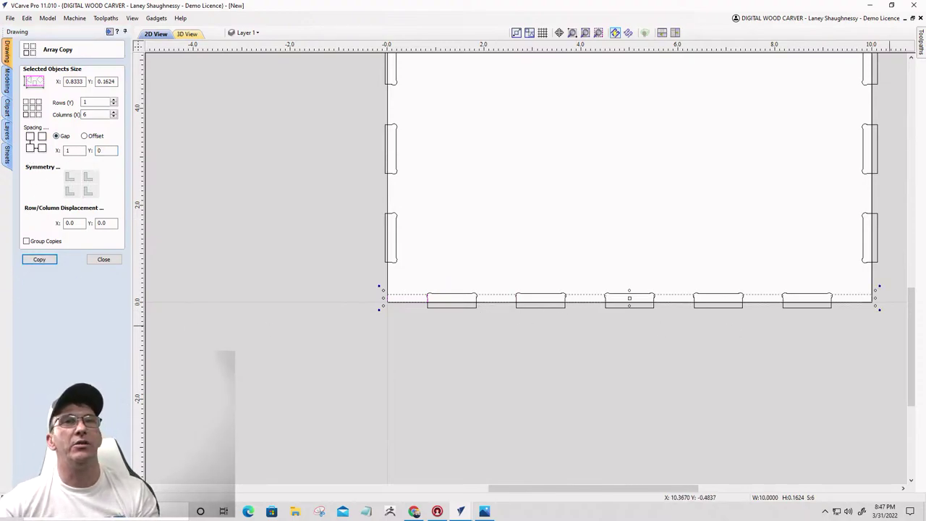
Step: Stretch the six bottom-edge rectangles downward past the square's edge to a height of about 0.28 inch, and finish array copying
scroll(802, 347, "down", 3)
scroll(621, 360, "up", 3)
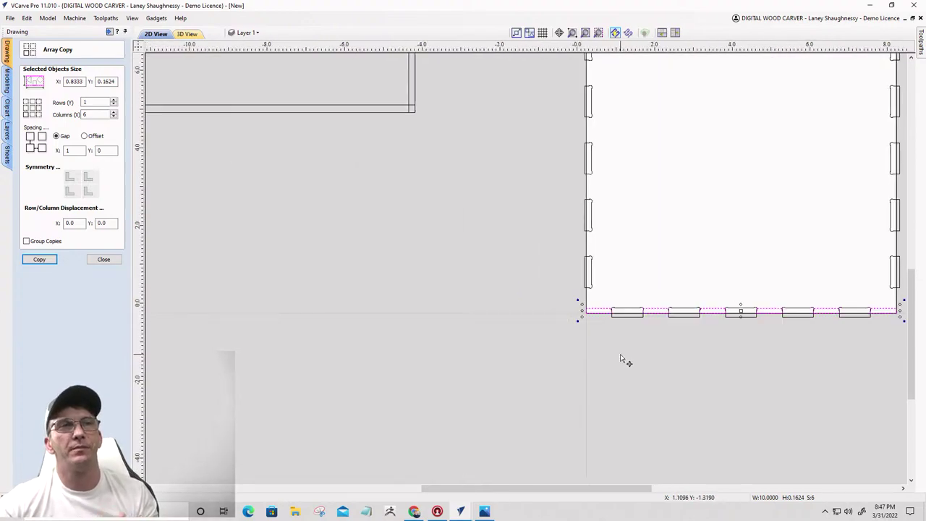
scroll(543, 304, "down", 3)
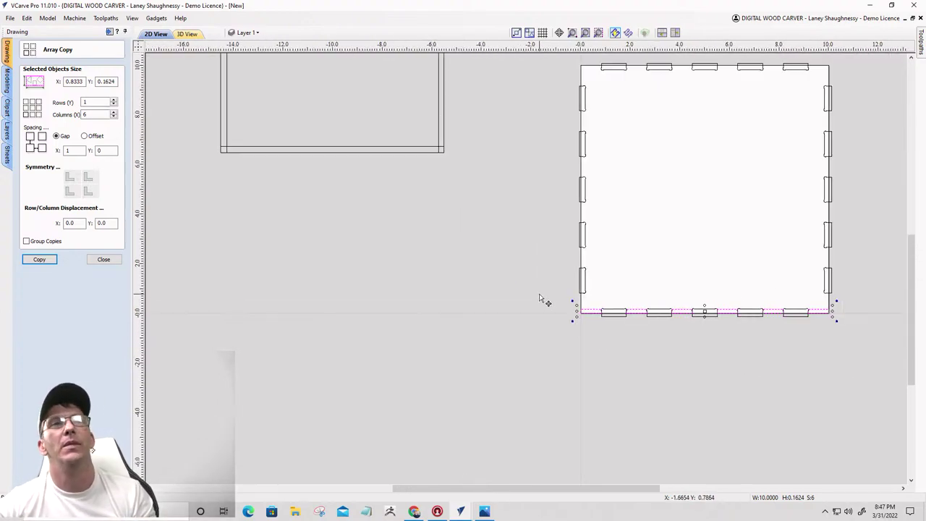
scroll(802, 354, "up", 2)
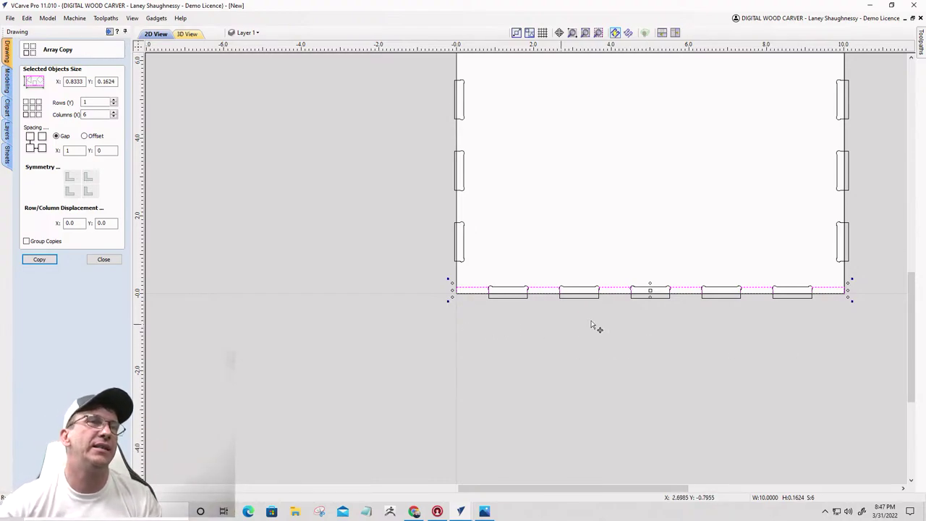
scroll(649, 310, "up", 2)
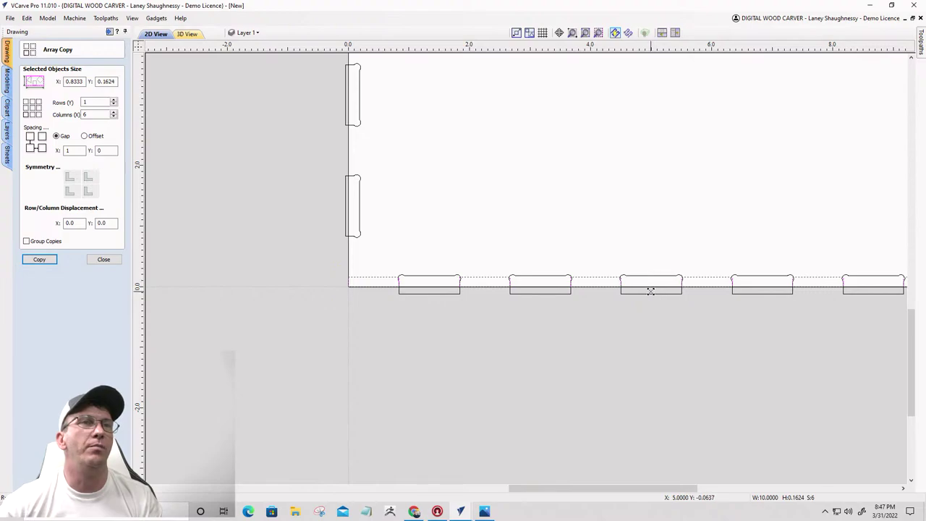
left_click(651, 291)
scroll(655, 311, "down", 2)
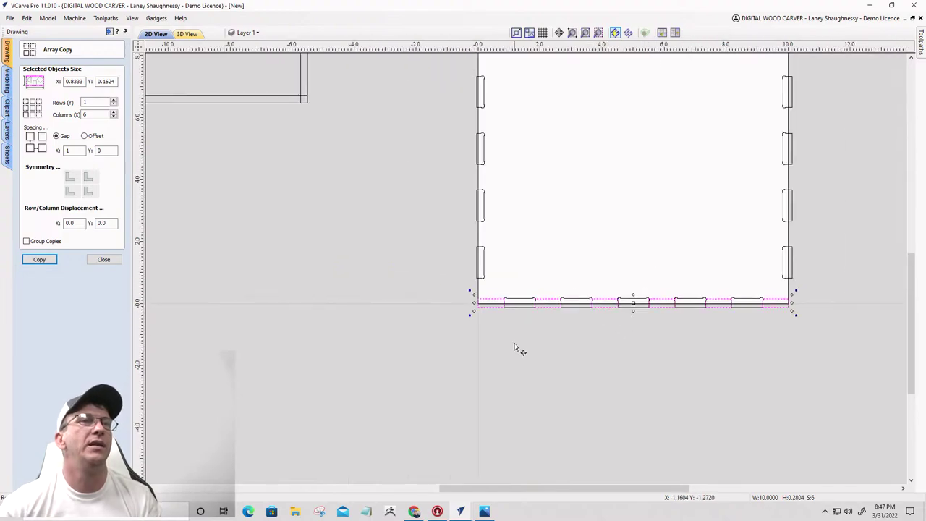
scroll(516, 349, "down", 1)
scroll(277, 329, "down", 2)
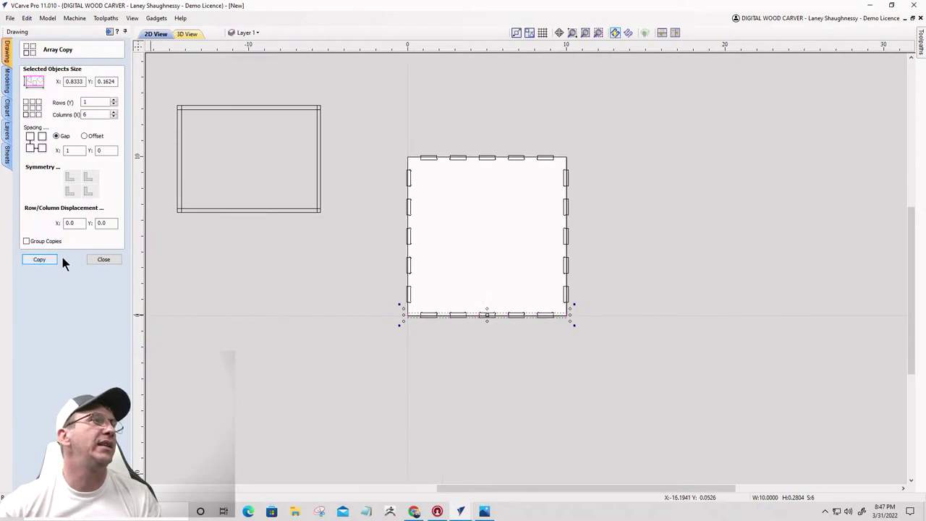
left_click(104, 260)
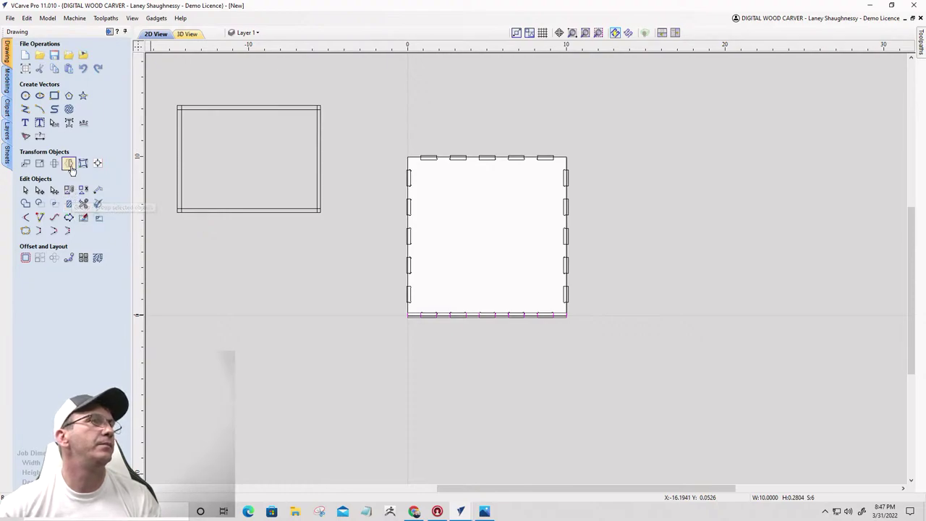
Step: Mirror a copy of the six bottom-edge gap rectangles vertically about the job center onto the square's top edge
left_click(69, 163)
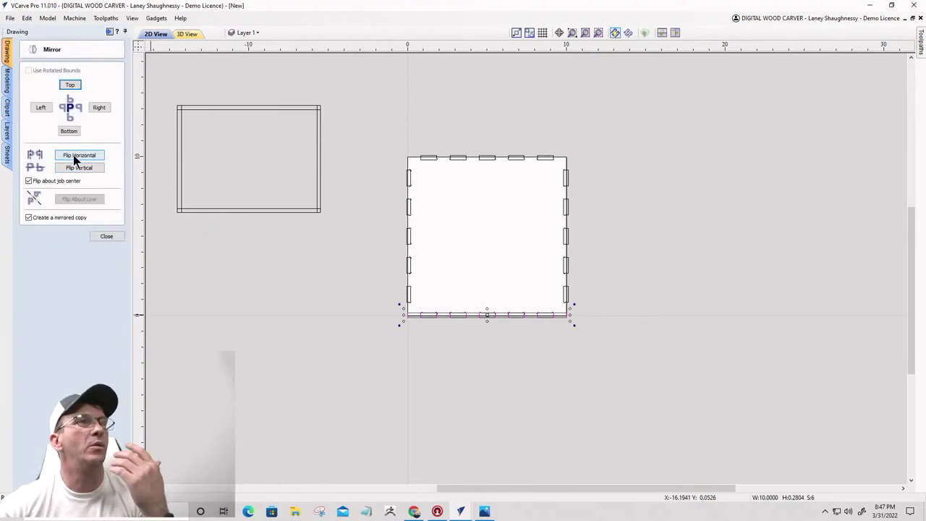
left_click(74, 155)
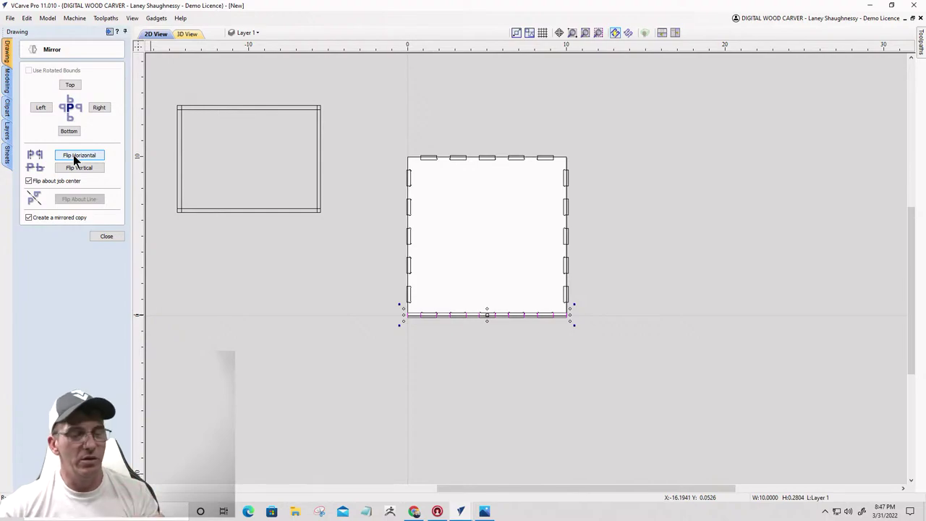
left_click(79, 168)
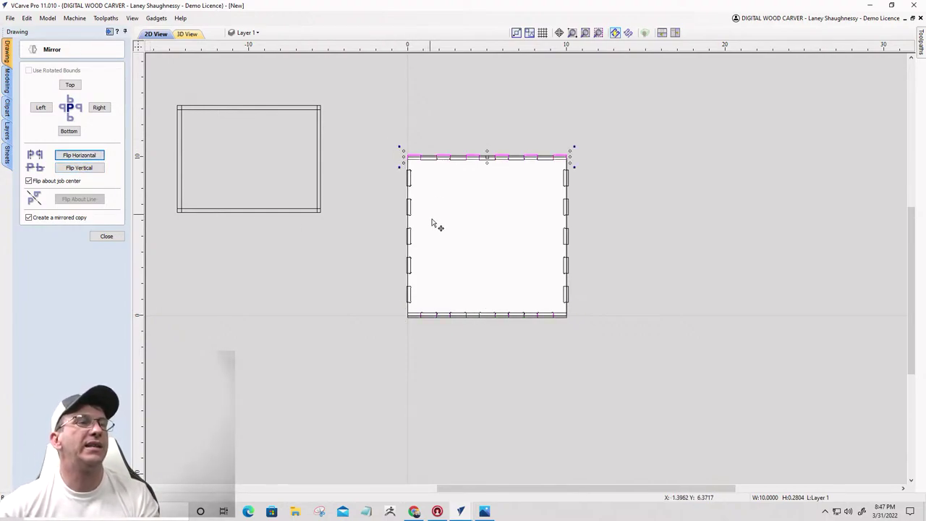
Step: Create copies of the top and bottom gap-rectangle rows, turned upright, along the square's left and right edges
left_click(411, 313, "shift")
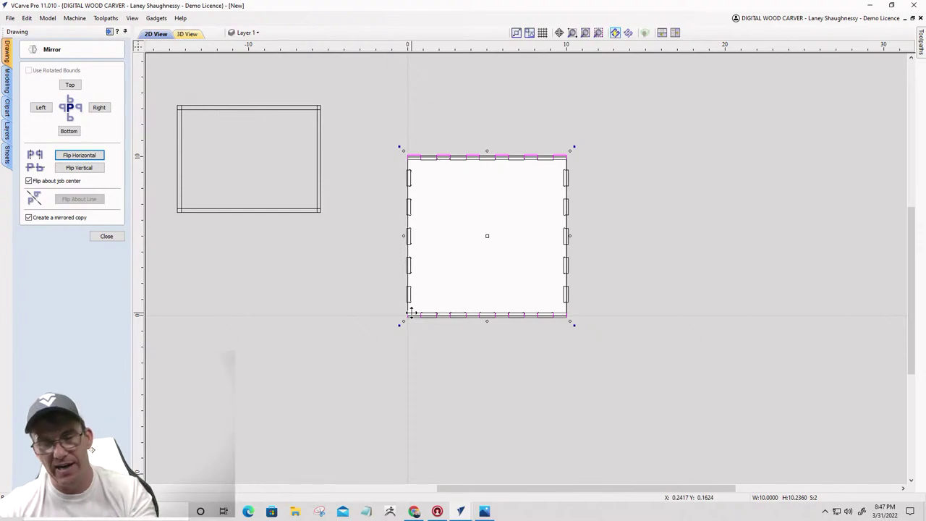
key("ctrl+r")
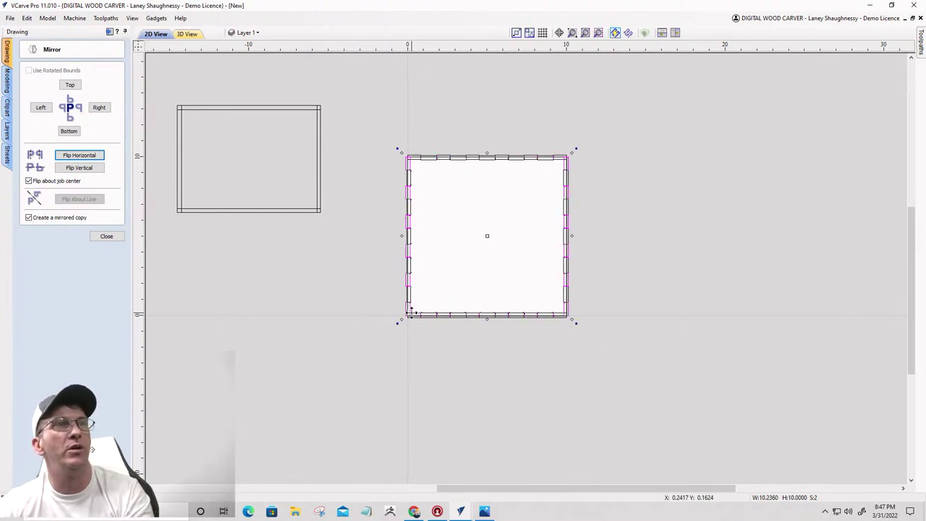
scroll(623, 257, "down", 2)
left_click(586, 285)
scroll(586, 284, "up", 3)
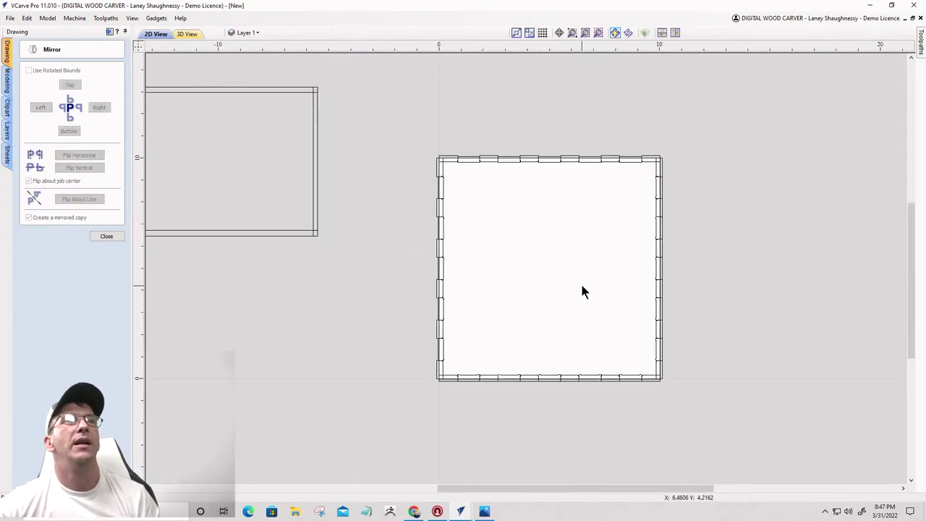
scroll(582, 286, "up", 1)
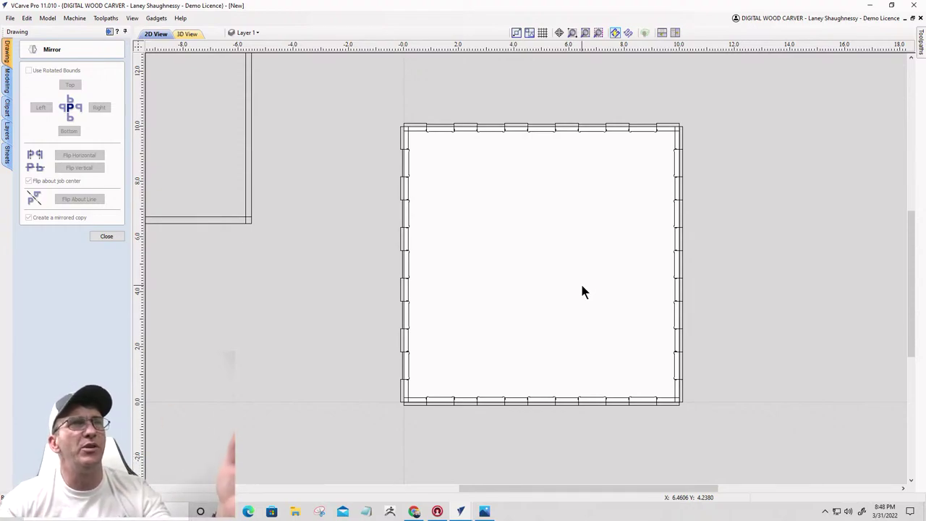
Step: Add a second sheet and move the gap rectangles of all four edges onto Sheet 2, leaving the dog-boned notches on Sheet 1
left_click(399, 143)
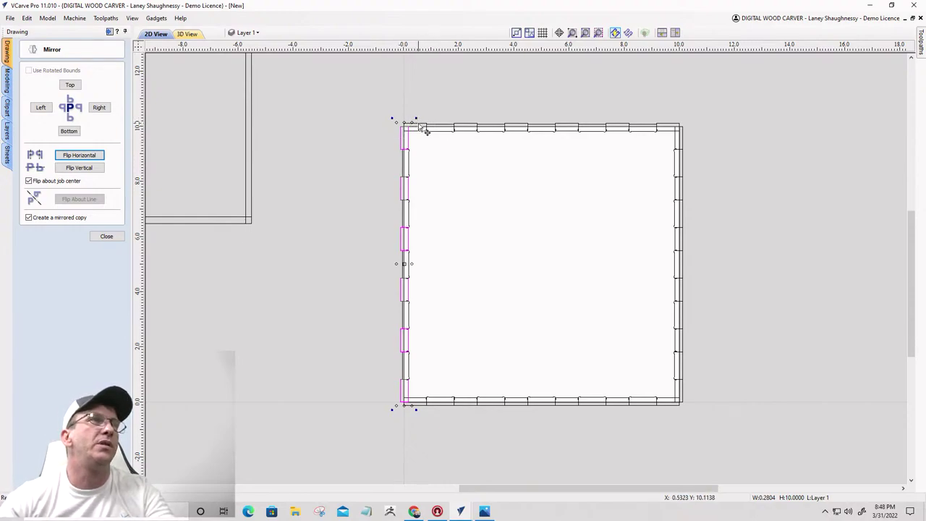
left_click(424, 128, "shift")
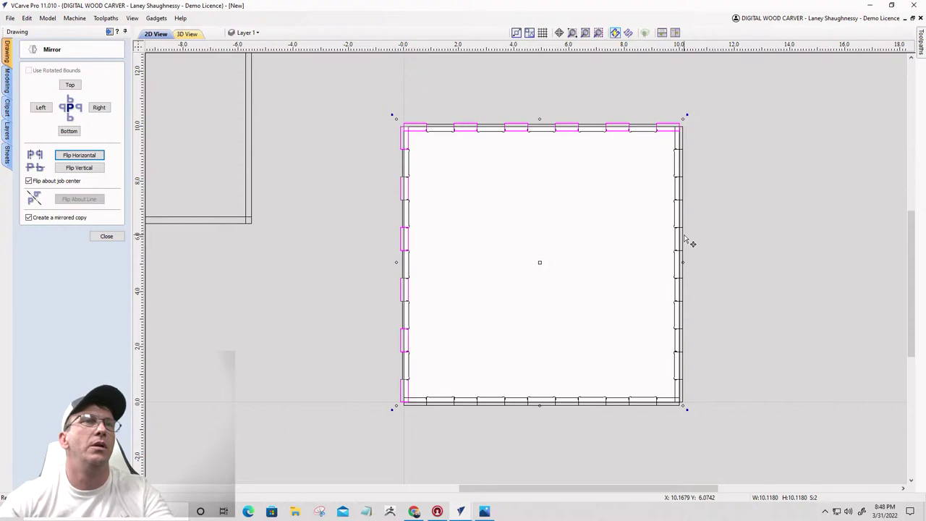
left_click(682, 239, "shift")
left_click(565, 398, "shift")
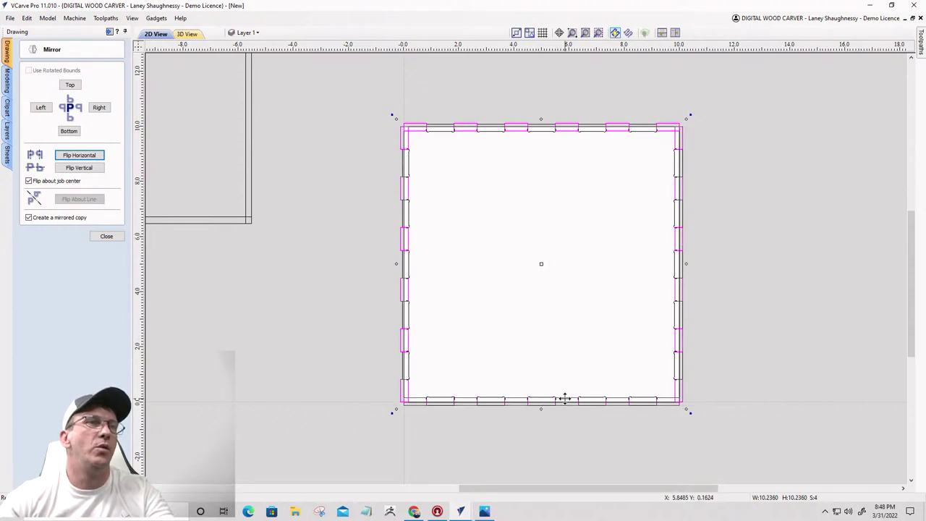
right_click(566, 404)
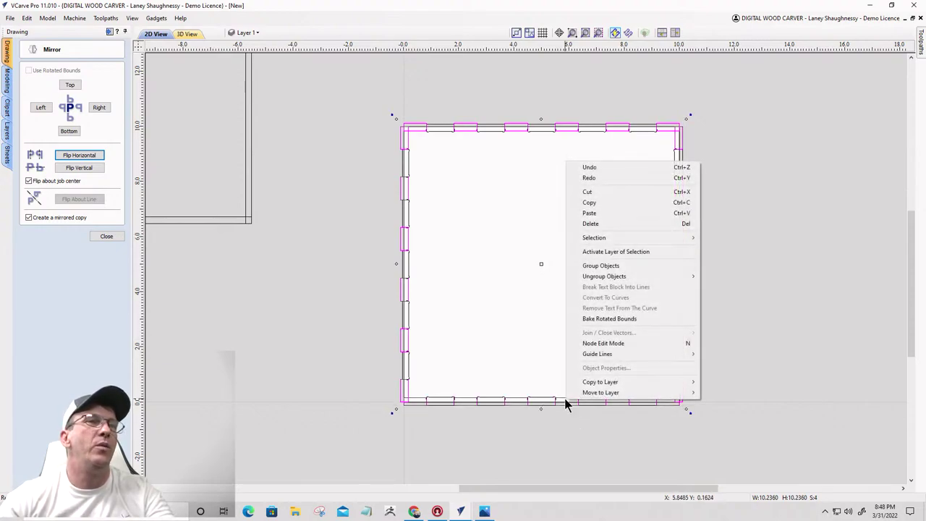
mouse_move(595, 384)
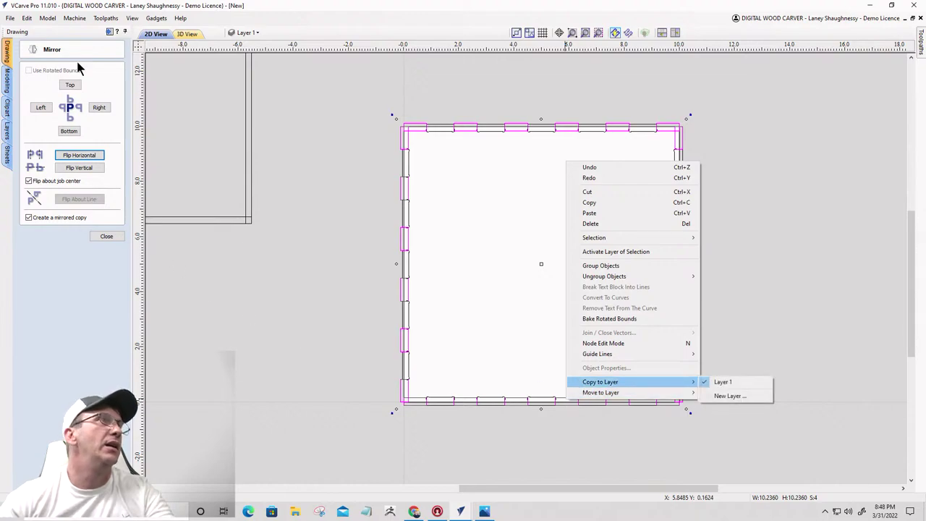
left_click(7, 165)
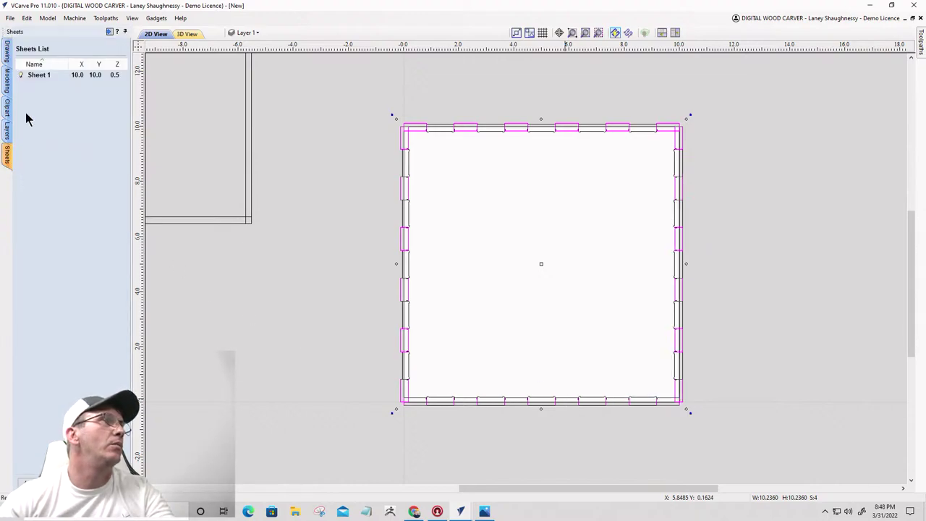
left_click(24, 482)
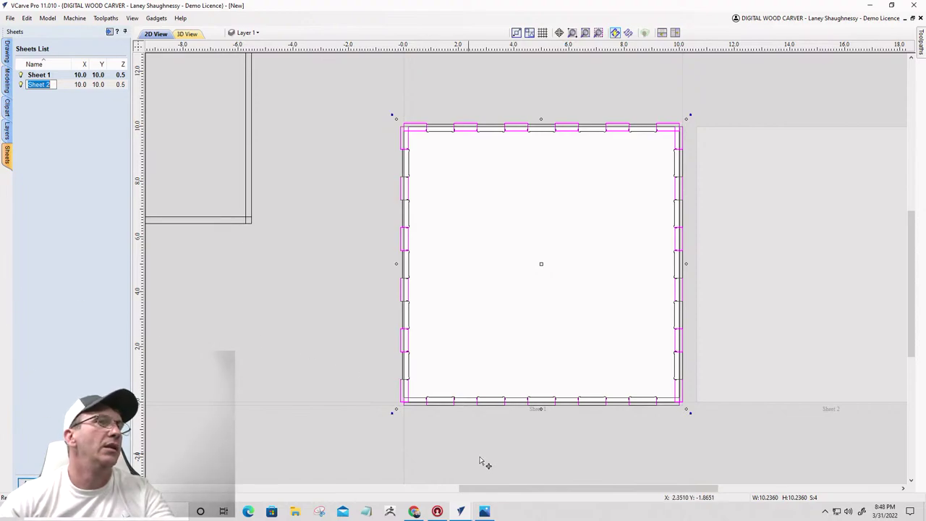
right_click(518, 408)
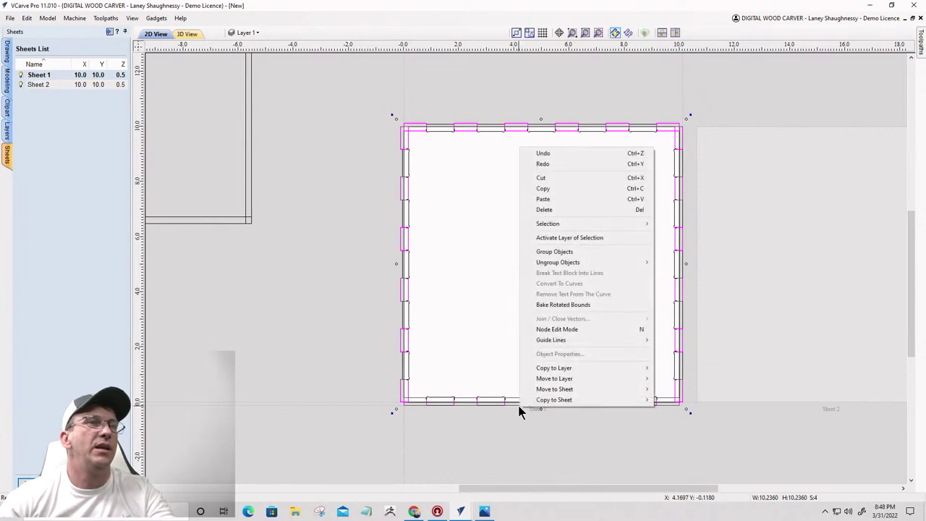
mouse_move(550, 402)
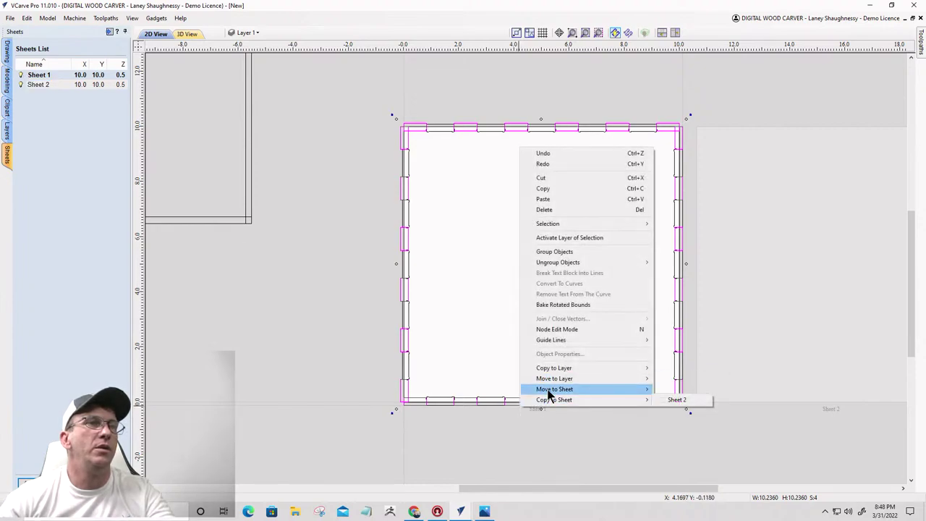
left_click(689, 392)
scroll(550, 311, "down", 3)
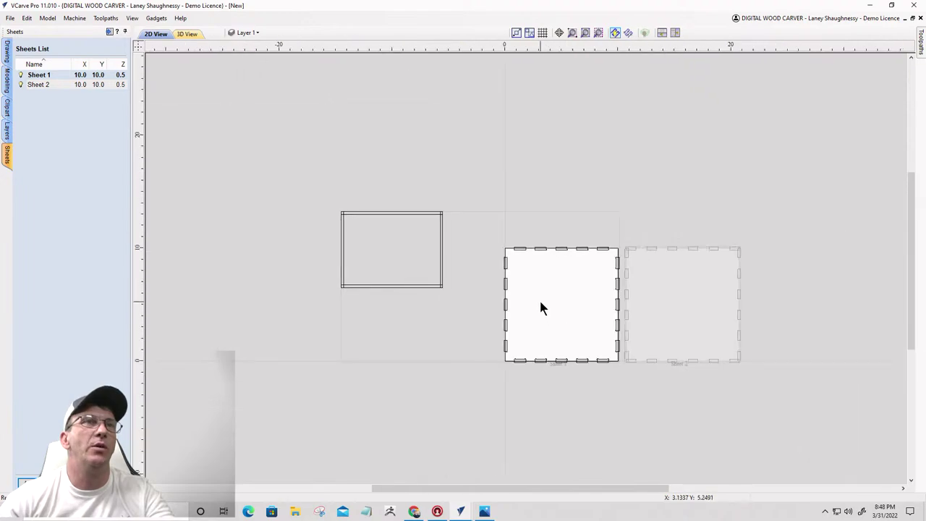
Step: Examine how the dog-boned notches on Sheet 1 correspond to the gap rectangles on Sheet 2
scroll(652, 329, "up", 2)
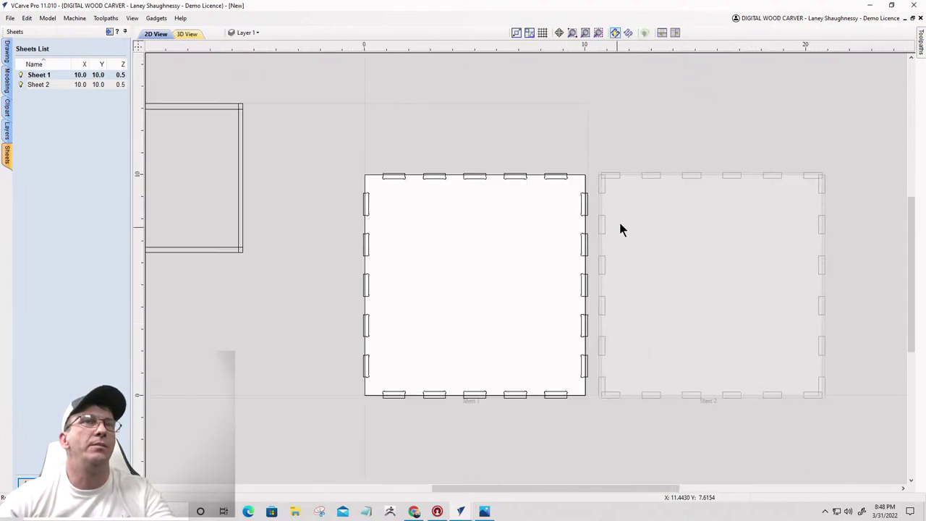
scroll(811, 207, "down", 1)
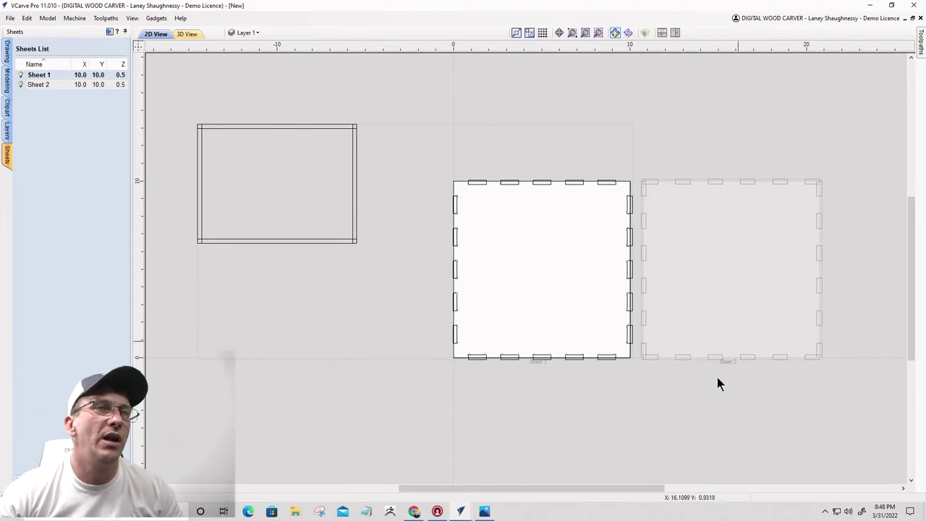
scroll(641, 358, "up", 5)
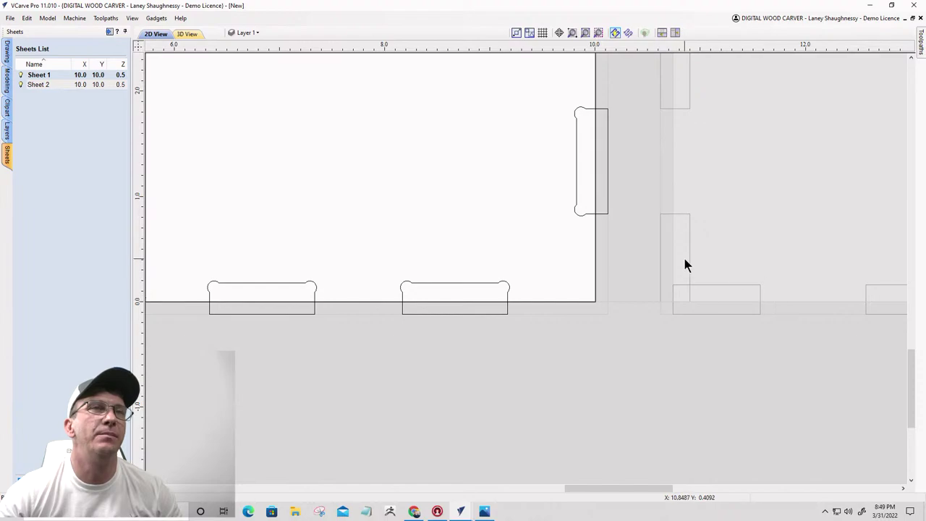
scroll(685, 264, "down", 5)
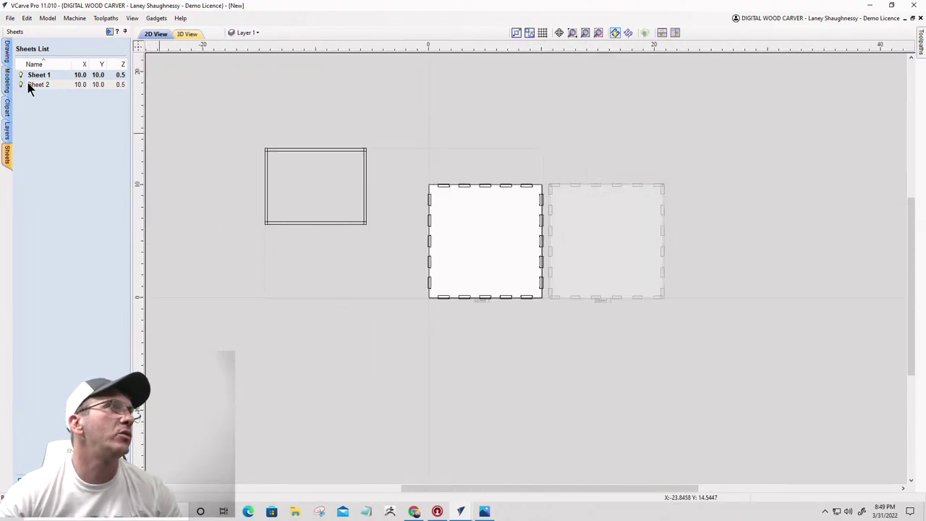
left_click(37, 85)
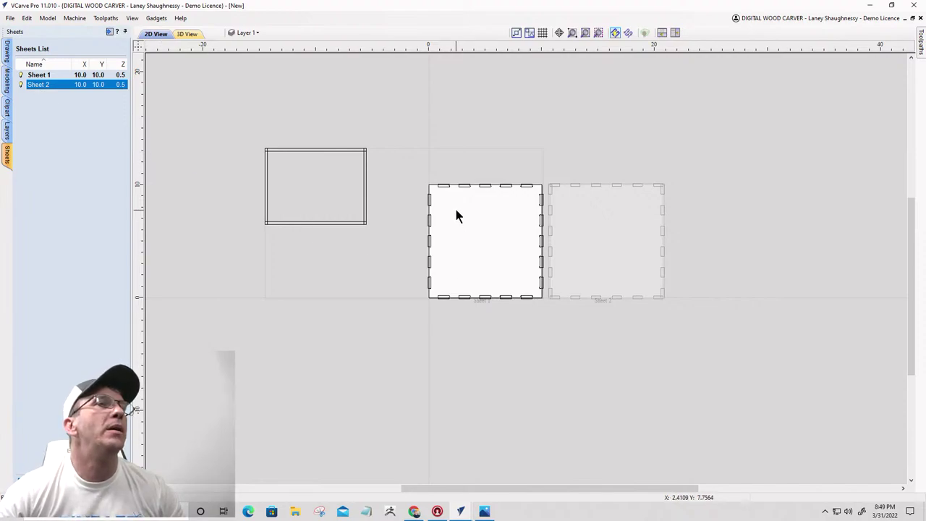
scroll(455, 215, "up", 5)
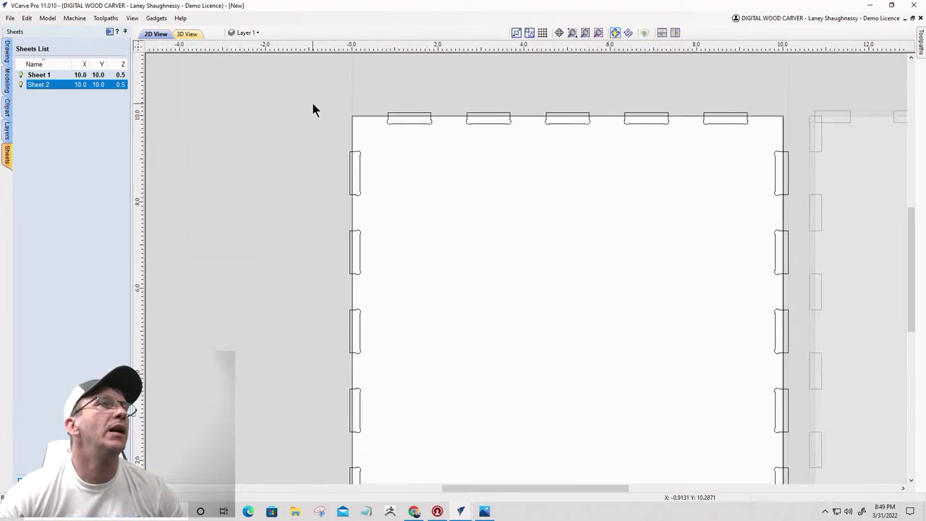
scroll(313, 103, "down", 3)
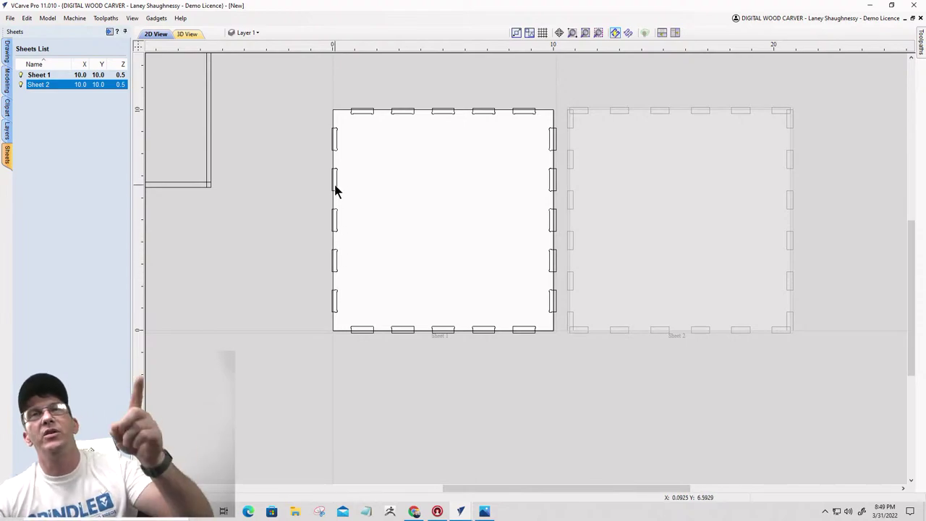
scroll(383, 246, "down", 2)
scroll(391, 249, "up", 2)
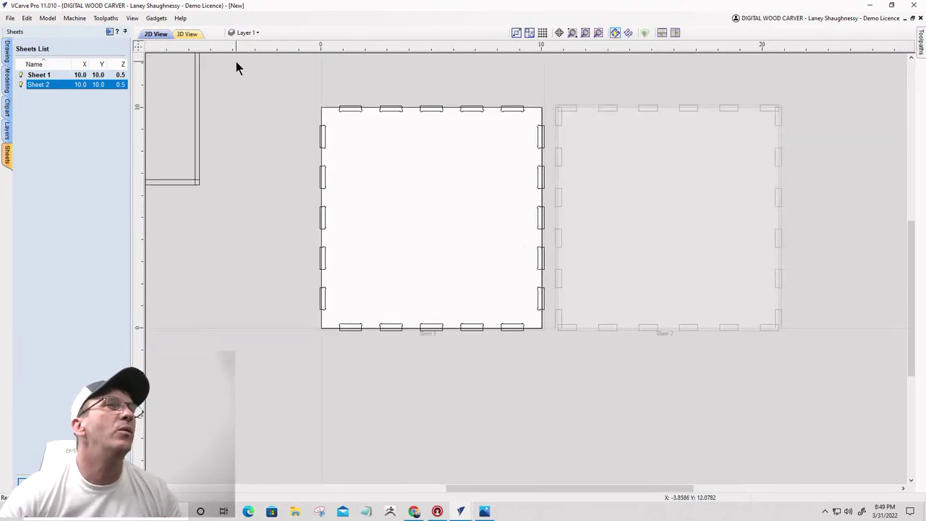
Step: Trim the overlapping sections of the five dog-boned notches on Sheet 1's bottom edge with Interactive Vector Trim, leaving them open at the edge
left_click_drag(281, 73, 550, 356)
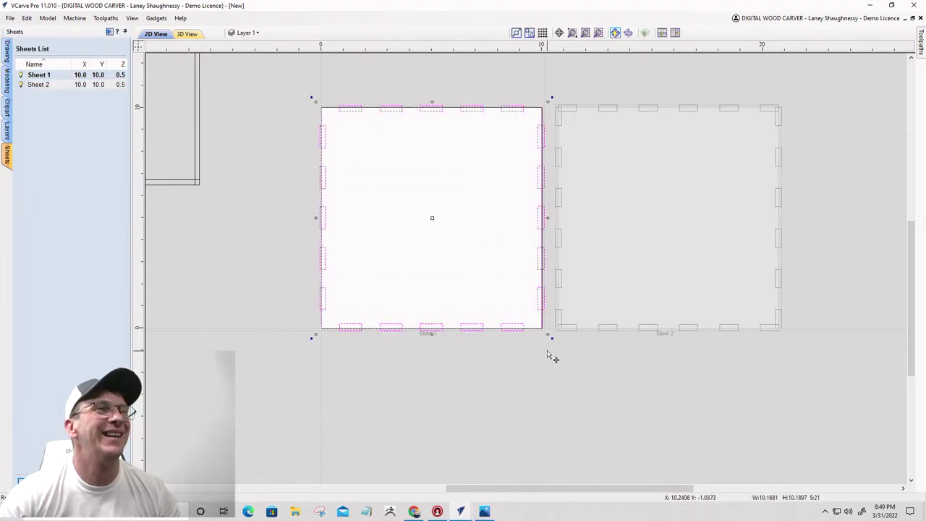
left_click(6, 57)
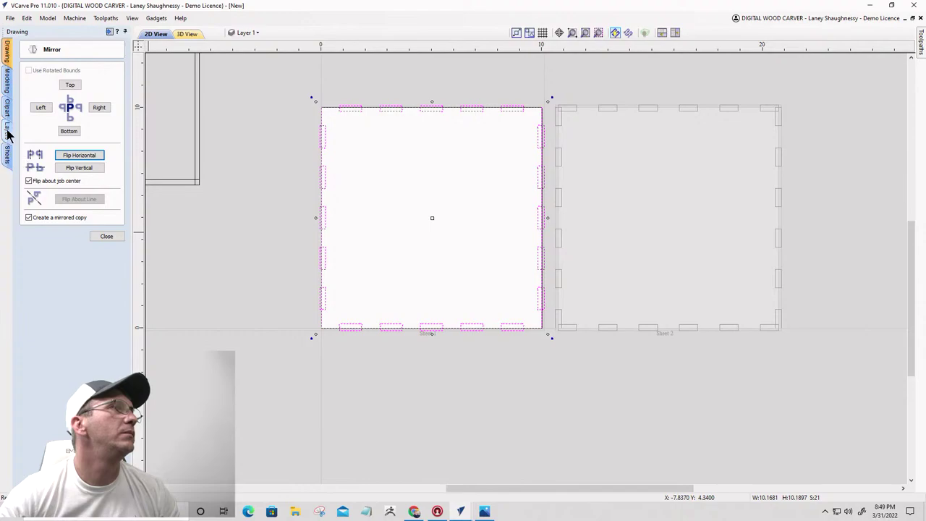
left_click(7, 85)
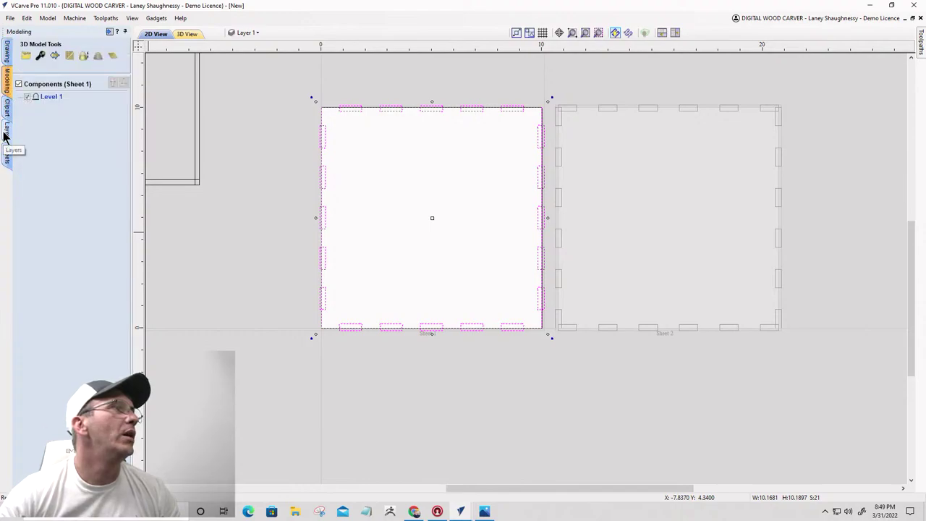
left_click(7, 55)
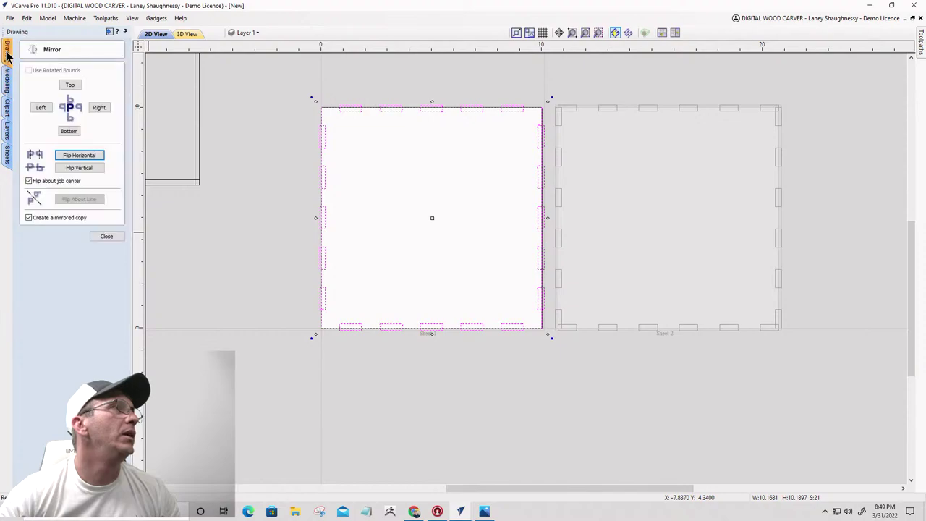
left_click(119, 239)
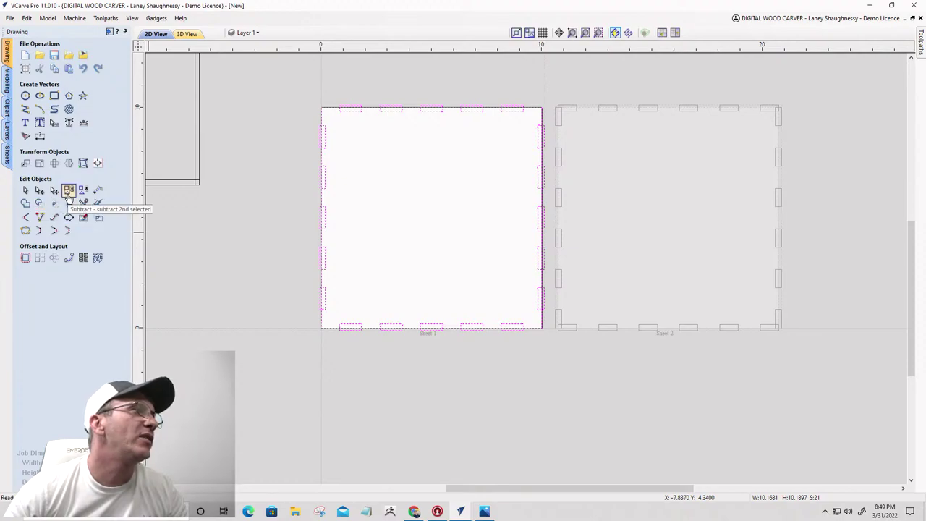
left_click(83, 203)
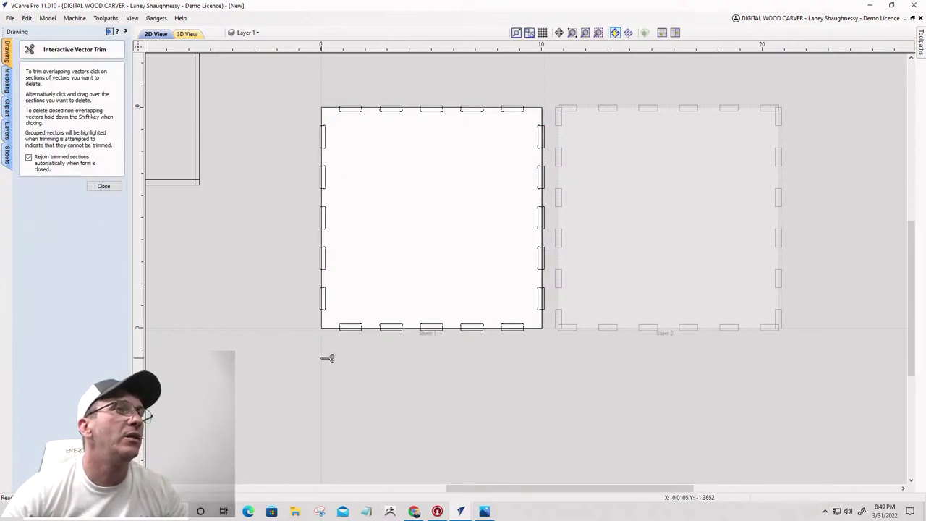
scroll(325, 358, "up", 3)
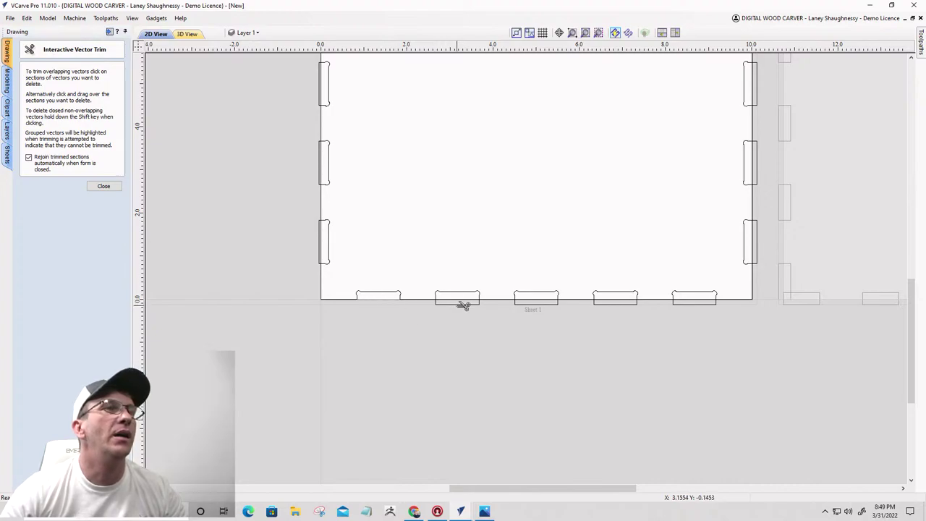
left_click(550, 305)
left_click(632, 305)
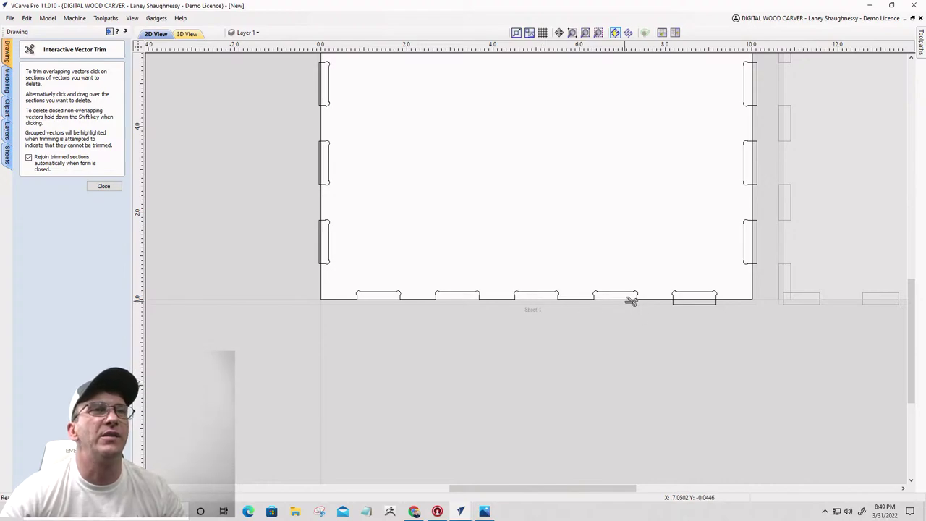
left_click(697, 303)
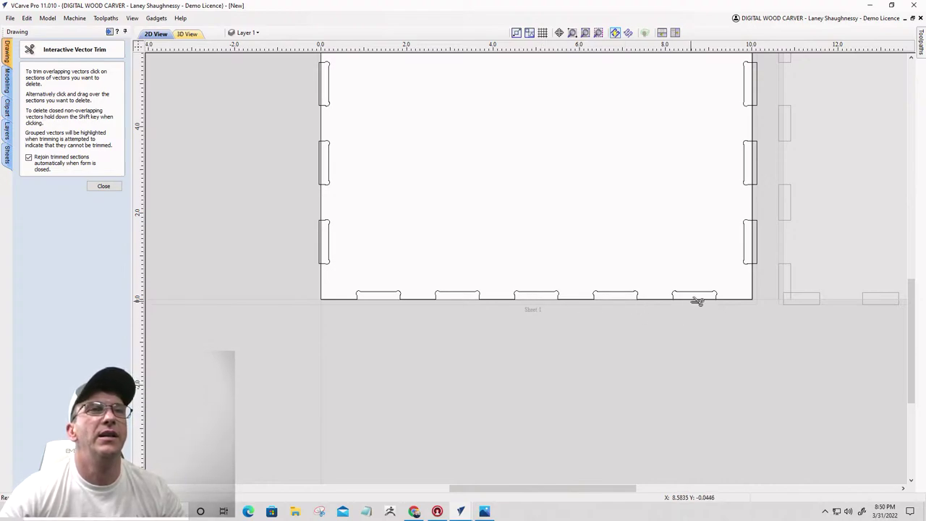
Step: Trim the overlapping sections of the lower three dog-boned notches on the square's right edge
left_click(758, 259)
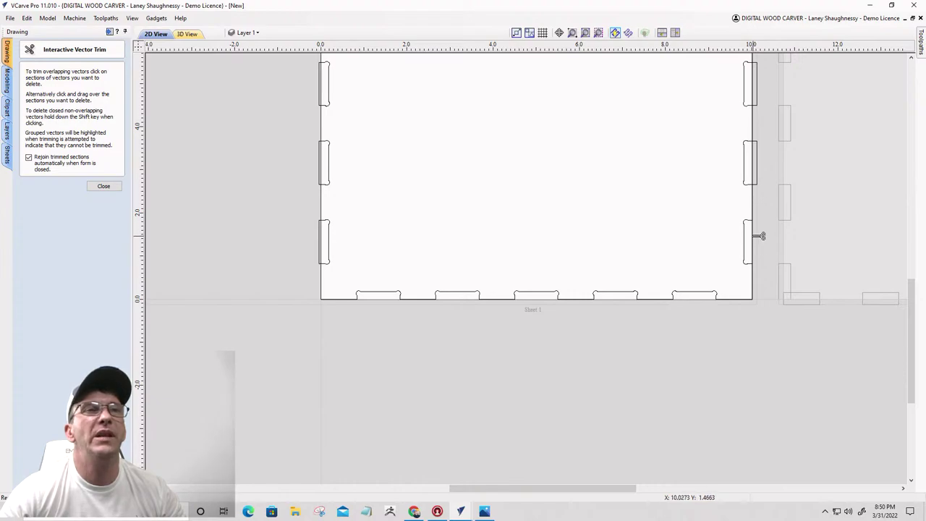
left_click(757, 165)
scroll(762, 160, "down", 4)
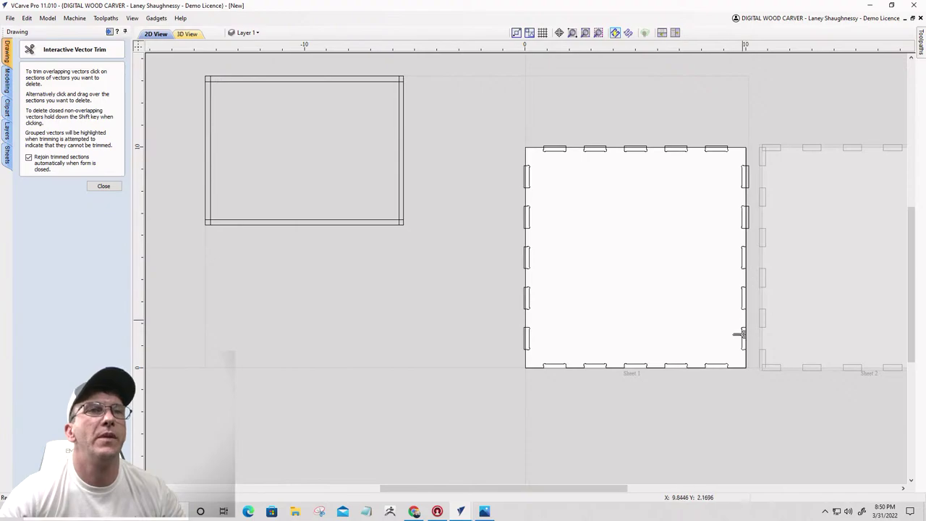
Step: Trim the overlapping sections of all five dog-boned notches along the square's left edge
scroll(504, 354, "up", 4)
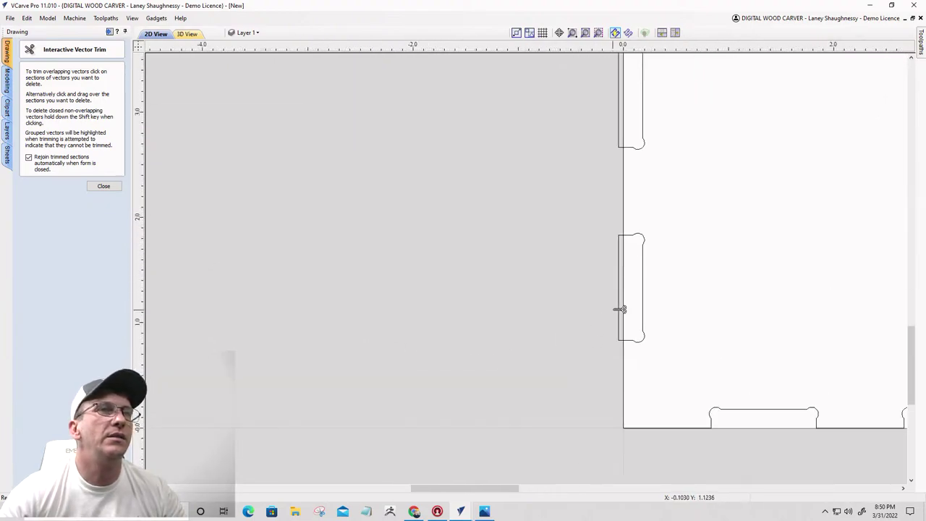
left_click(620, 306)
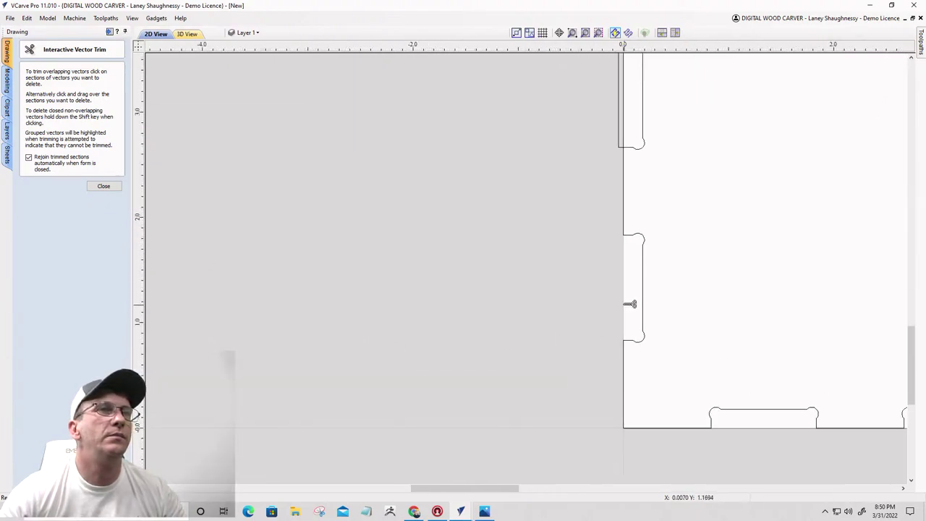
left_click(621, 123)
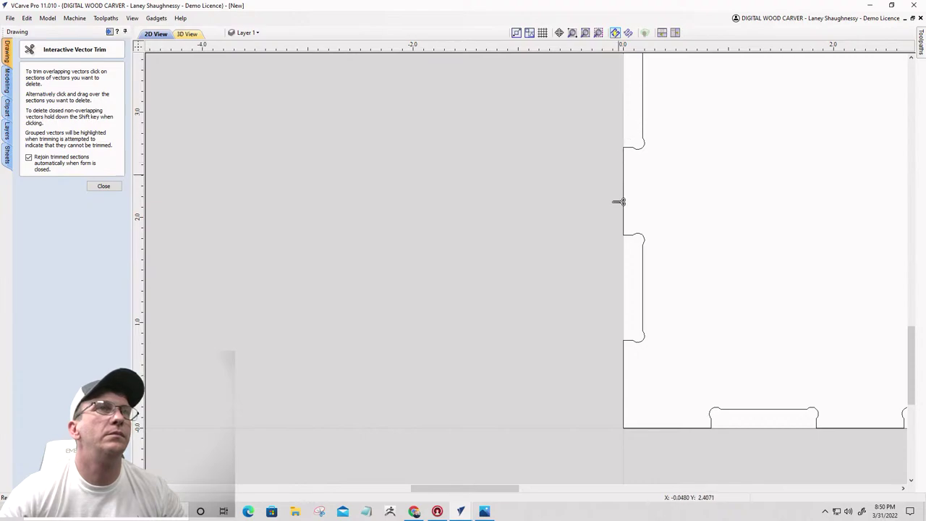
scroll(621, 202, "down", 3)
scroll(608, 330, "up", 3)
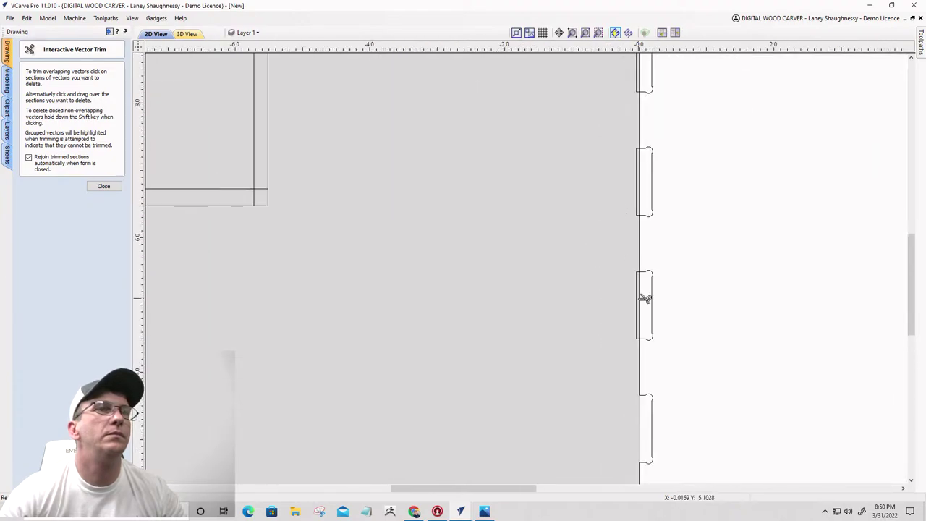
left_click(645, 298)
left_click(639, 197)
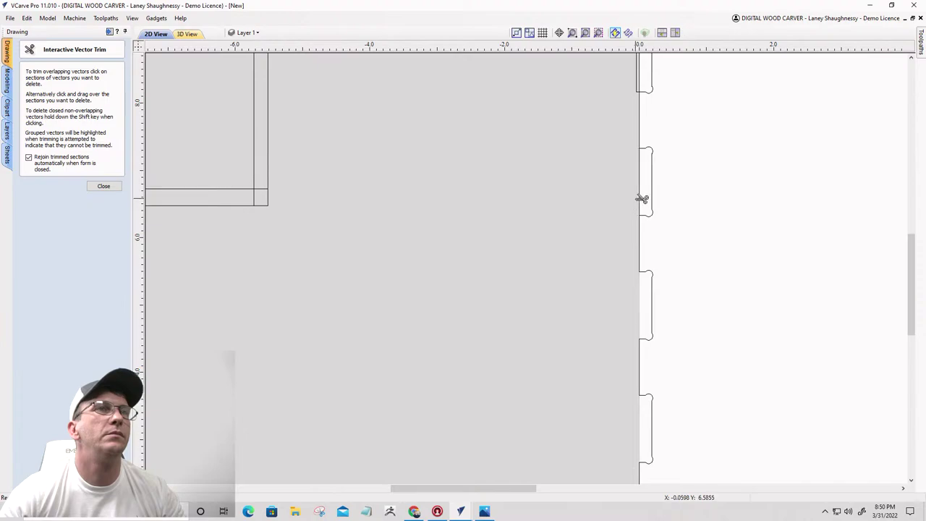
scroll(652, 282, "down", 3)
scroll(635, 199, "up", 3)
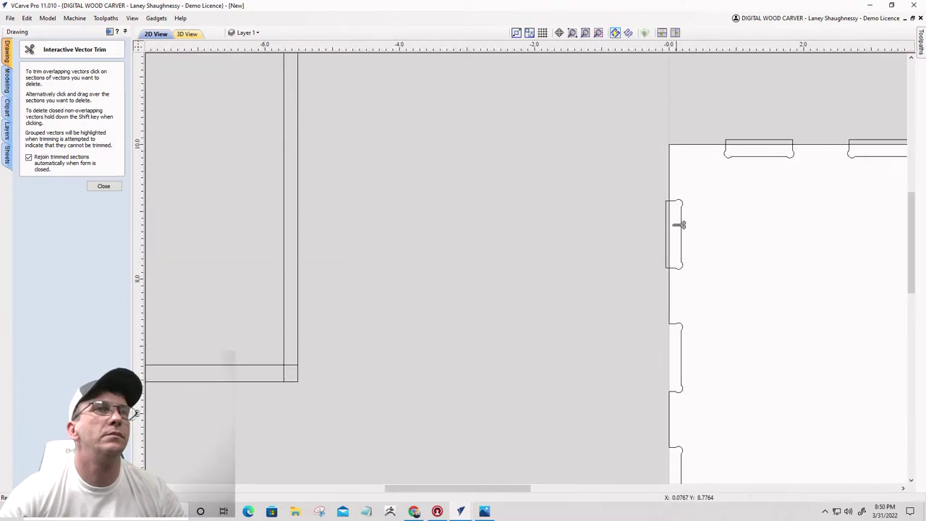
left_click(670, 224)
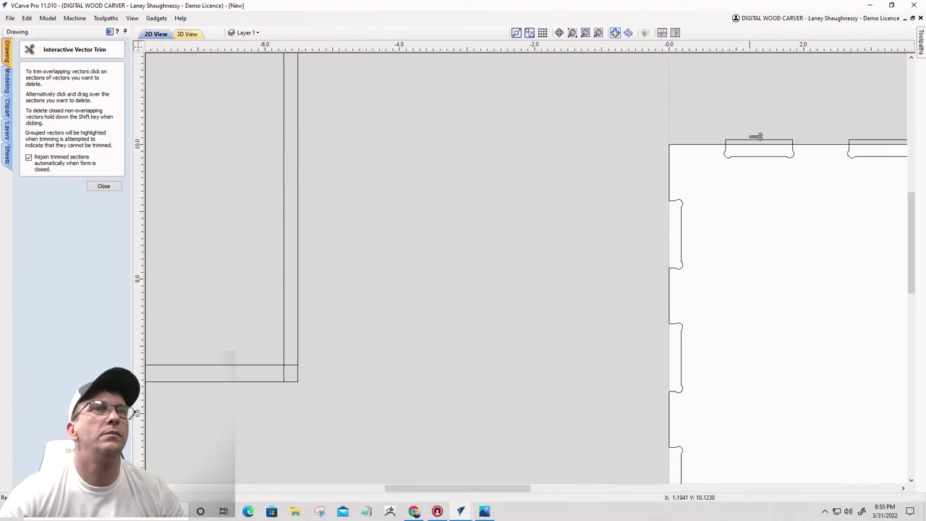
Step: Trim the overlapping sections of the first four dog-boned notches along the square's top edge, working from the left corner
left_click(760, 143)
scroll(668, 145, "down", 3)
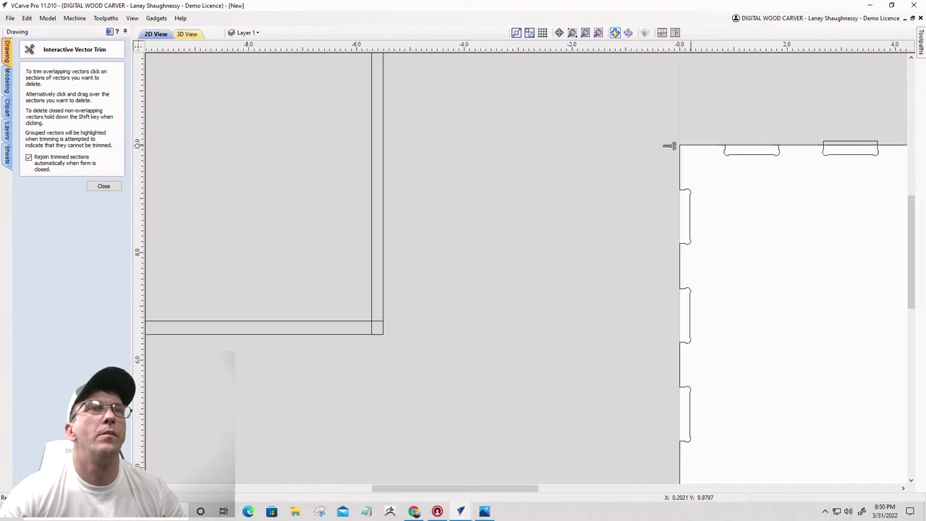
scroll(717, 143, "up", 5)
scroll(480, 140, "down", 4)
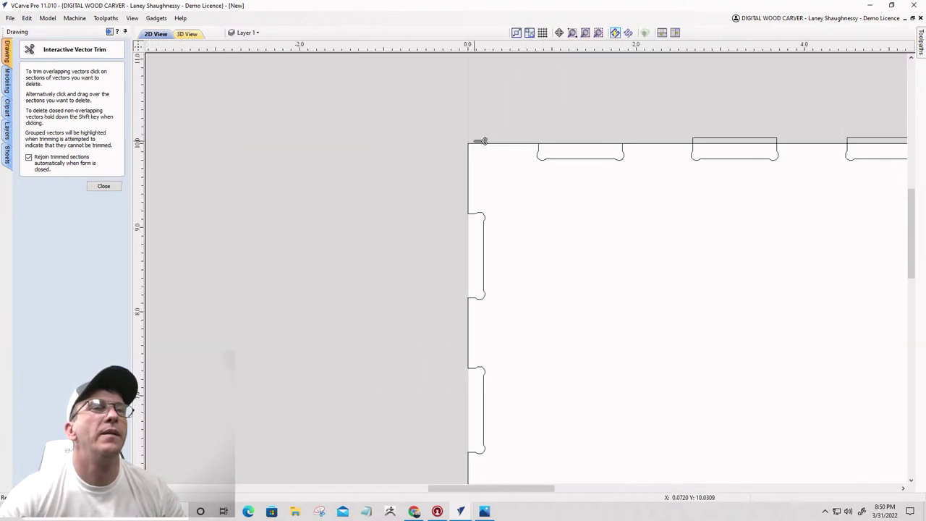
scroll(558, 147, "up", 2)
left_click(640, 119)
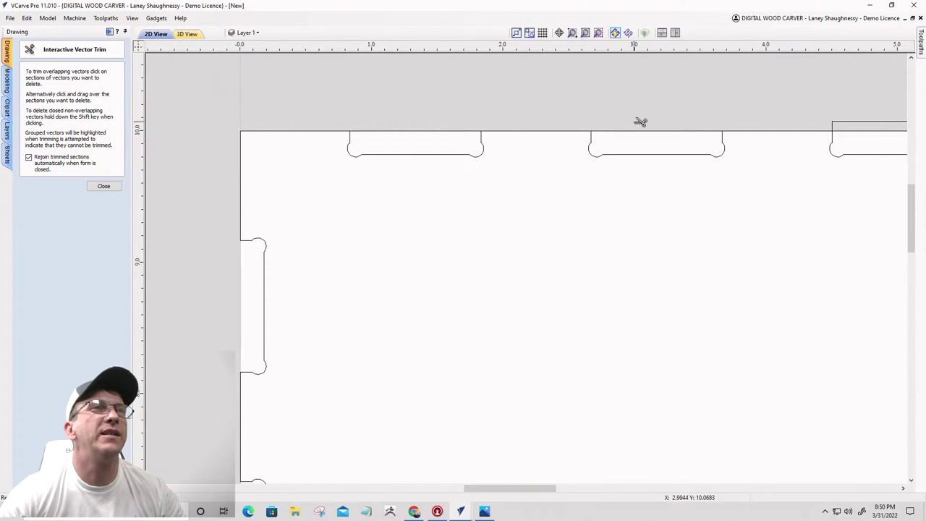
scroll(651, 138, "down", 2)
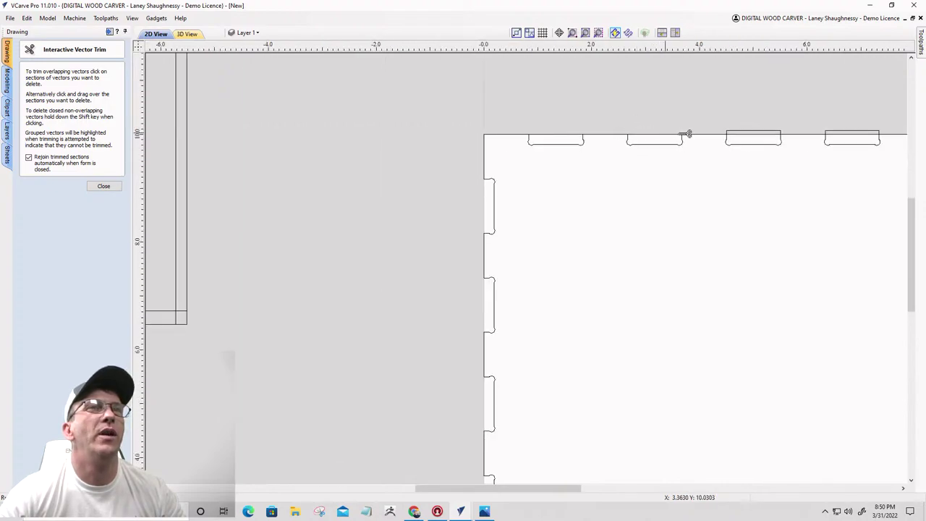
left_click(752, 131)
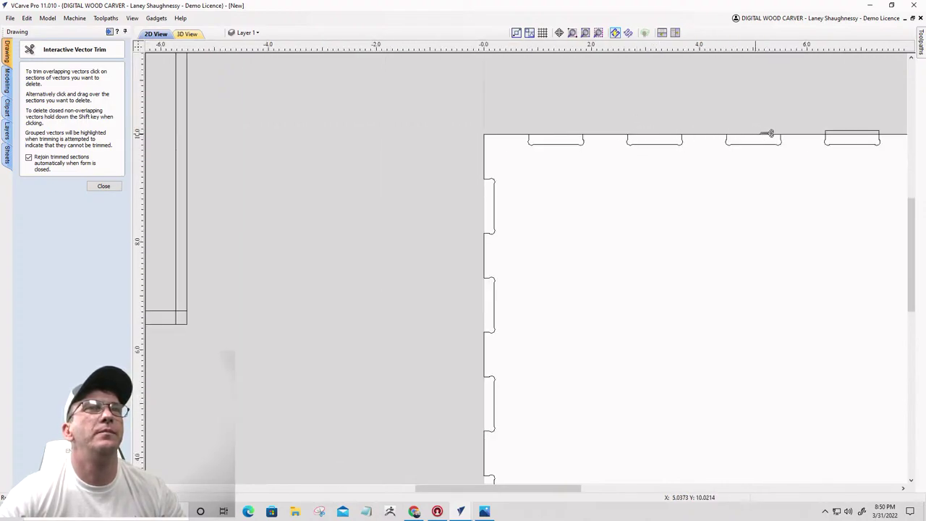
left_click(868, 133)
scroll(606, 137, "down", 3)
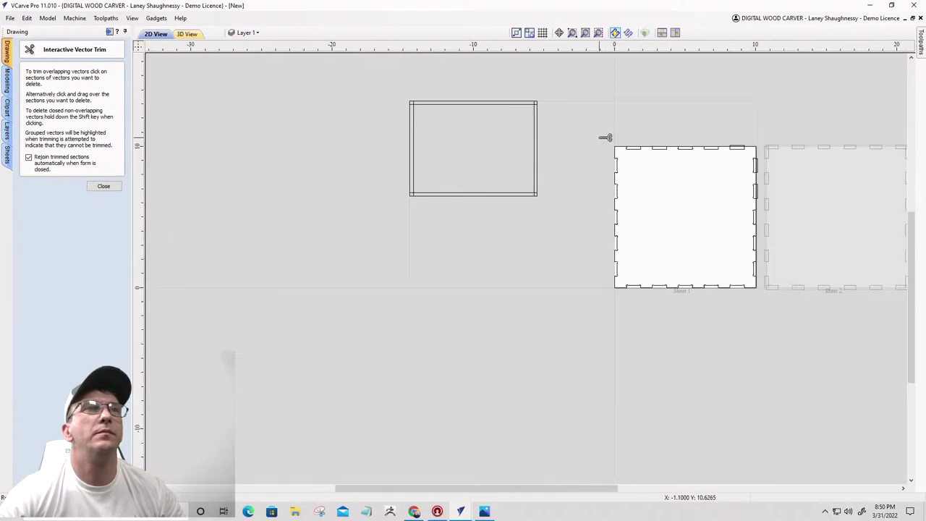
Step: Trim the last top-edge notch and the upper two right-edge notches, and end the trimming
scroll(760, 137, "up", 3)
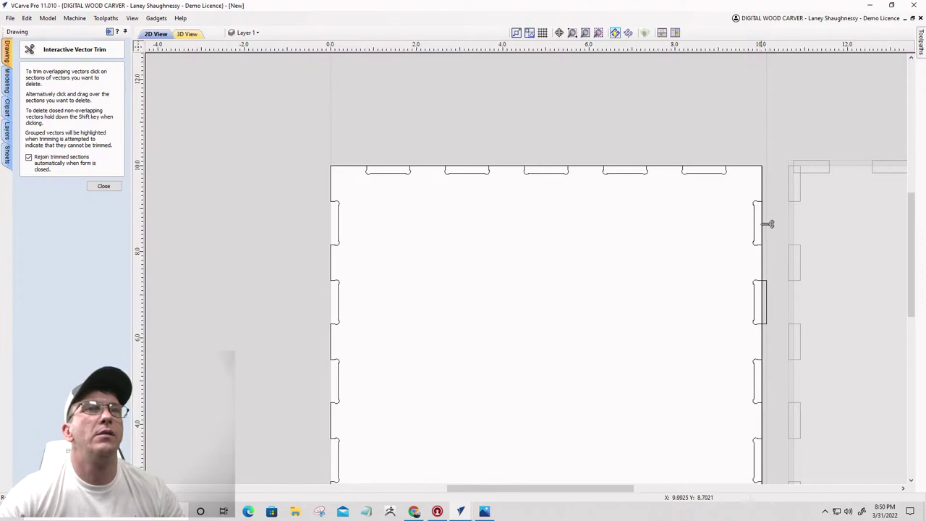
left_click(768, 295)
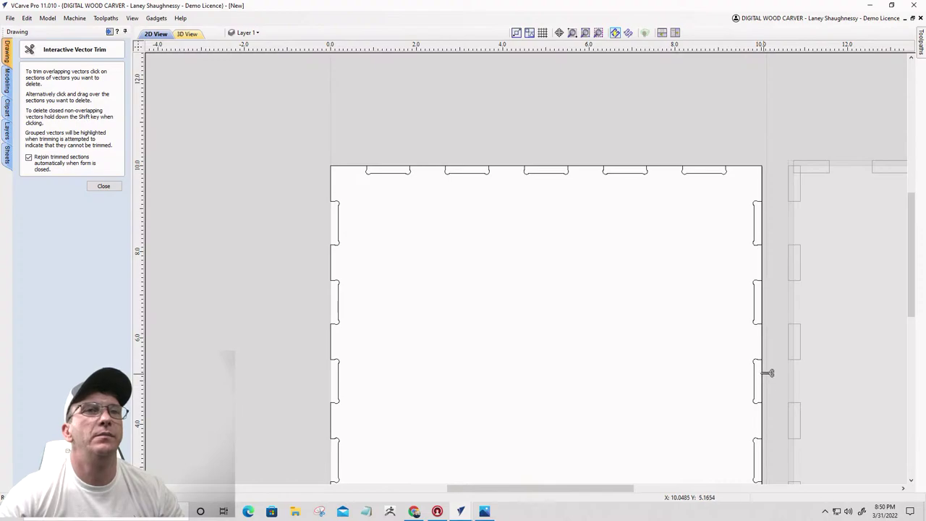
scroll(768, 376, "down", 5)
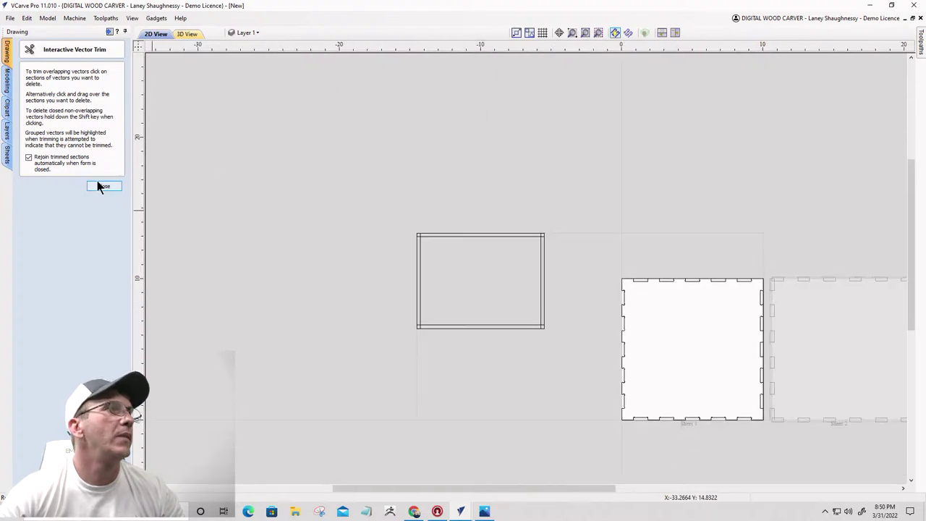
key("Escape")
Step: Move the trimmed notched outline off Sheet 1 to the empty area below the small double-lined rectangle, spanning about X -16 to -6
left_click(762, 304)
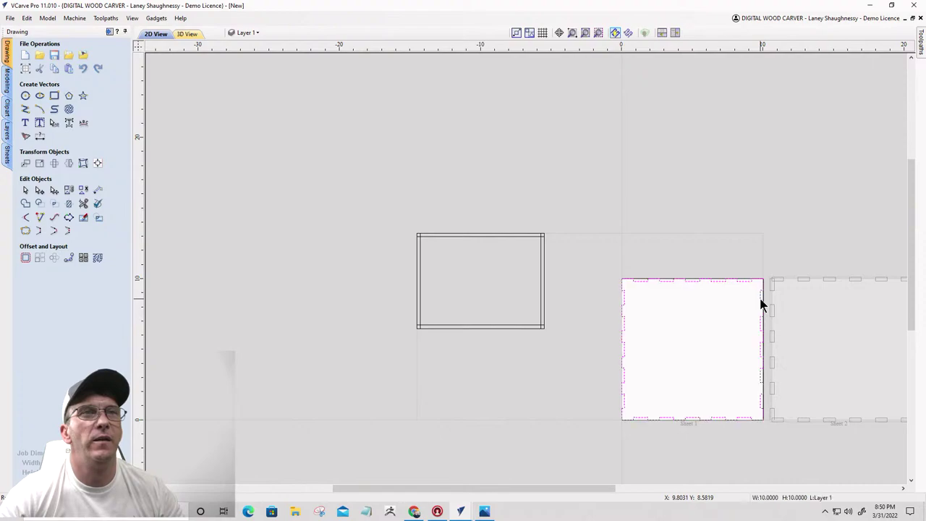
scroll(753, 329, "up", 3)
scroll(719, 150, "down", 3)
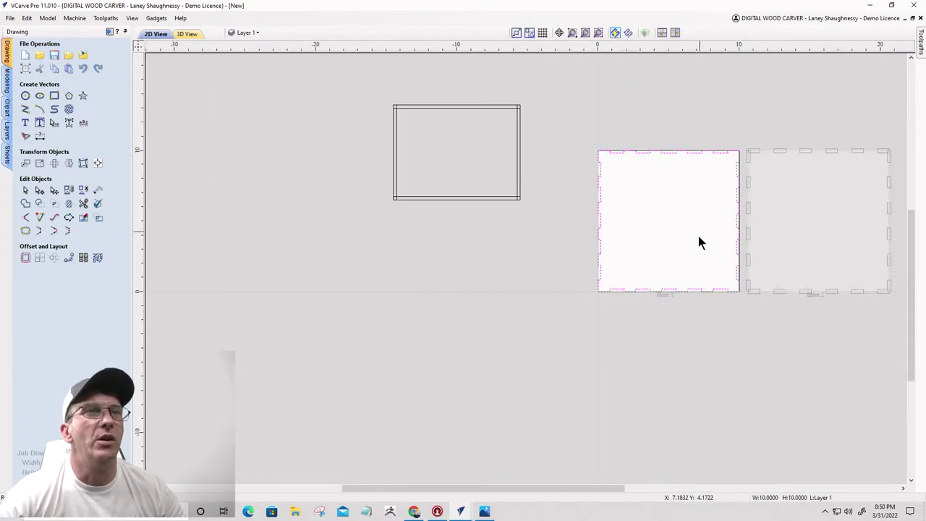
left_click_drag(602, 255, 371, 375)
Step: Examine the notched outline's dog-bone corners and finger edges, and compare them with the gap rectangles on Sheet 2
scroll(370, 374, "up", 3)
scroll(659, 339, "down", 3)
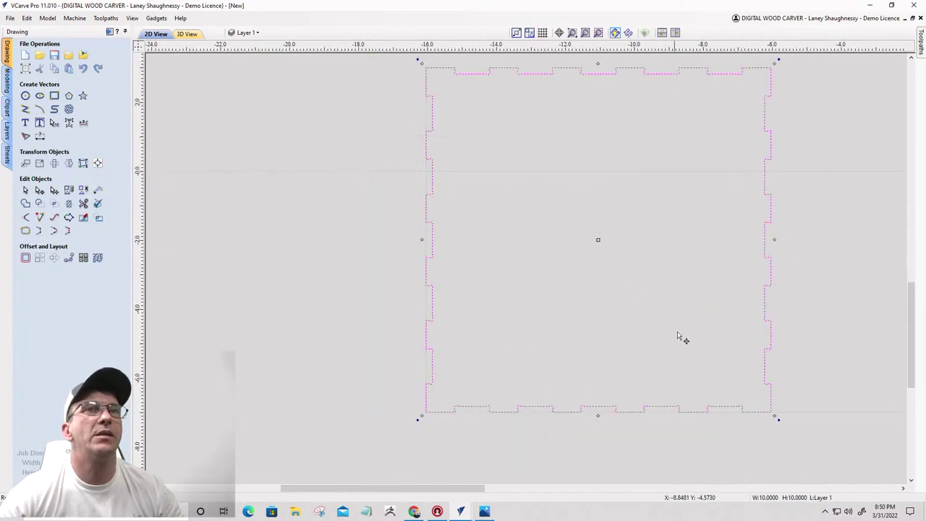
scroll(606, 201, "up", 4)
scroll(606, 201, "up", 3)
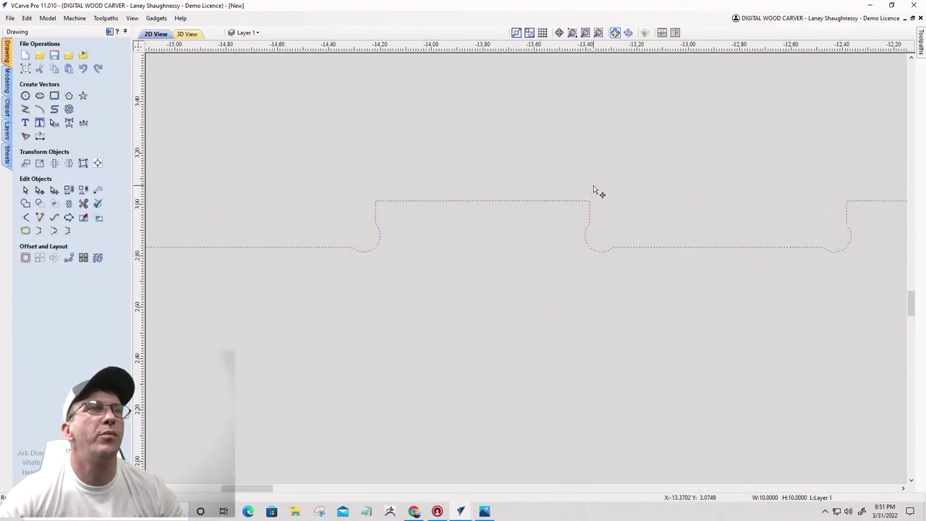
scroll(593, 190, "down", 6)
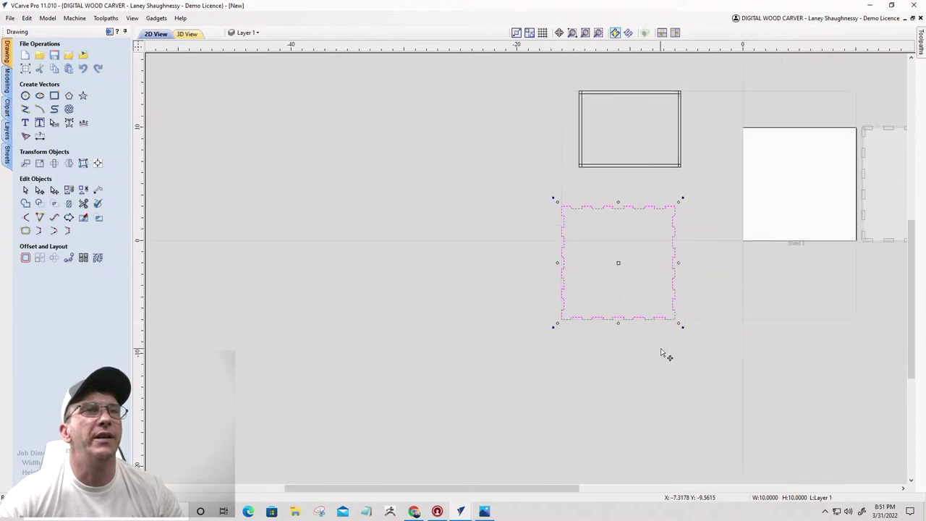
scroll(660, 353, "up", 5)
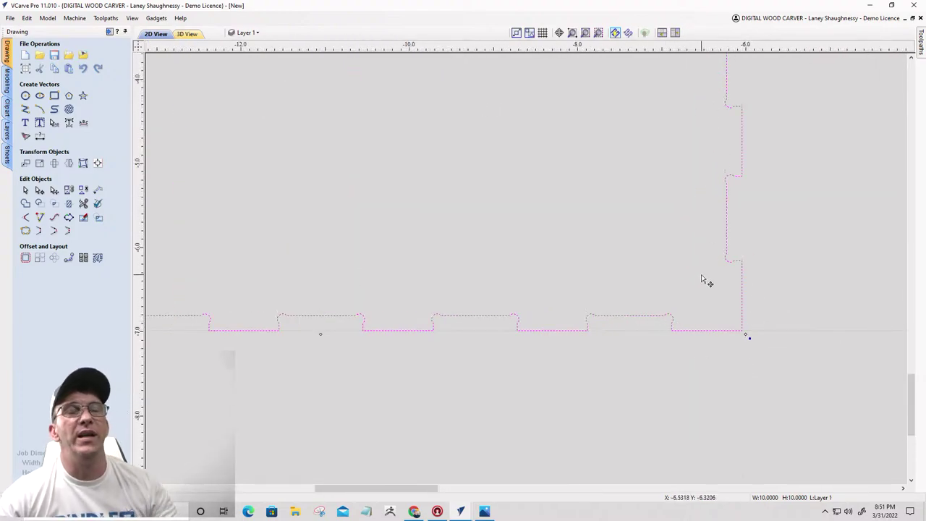
scroll(714, 311, "down", 7)
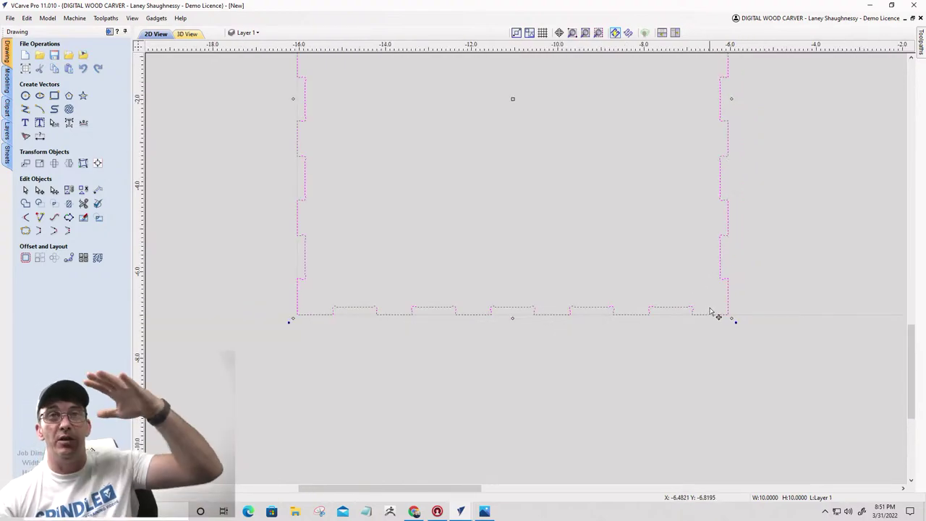
scroll(679, 306, "up", 4)
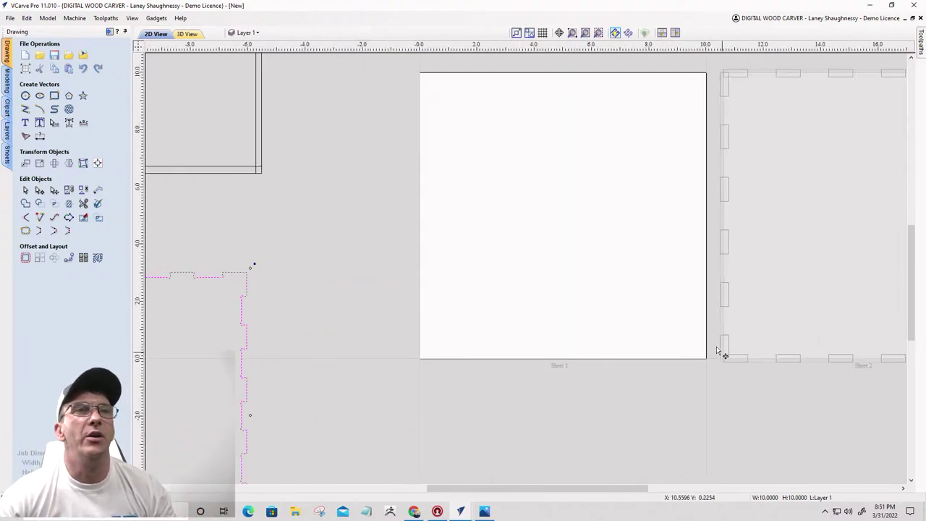
Step: Make Sheet 2, which holds the gap rectangles, the active sheet
scroll(731, 358, "up", 4)
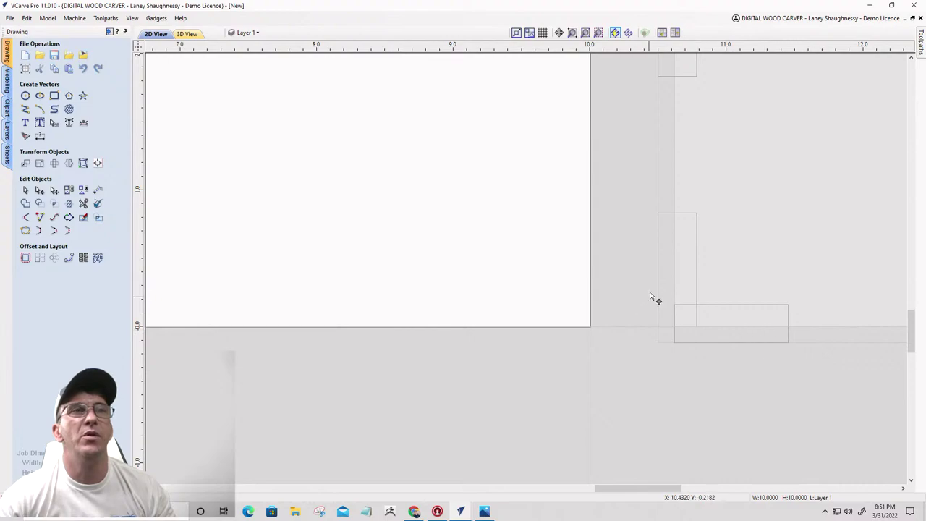
scroll(688, 326, "down", 5)
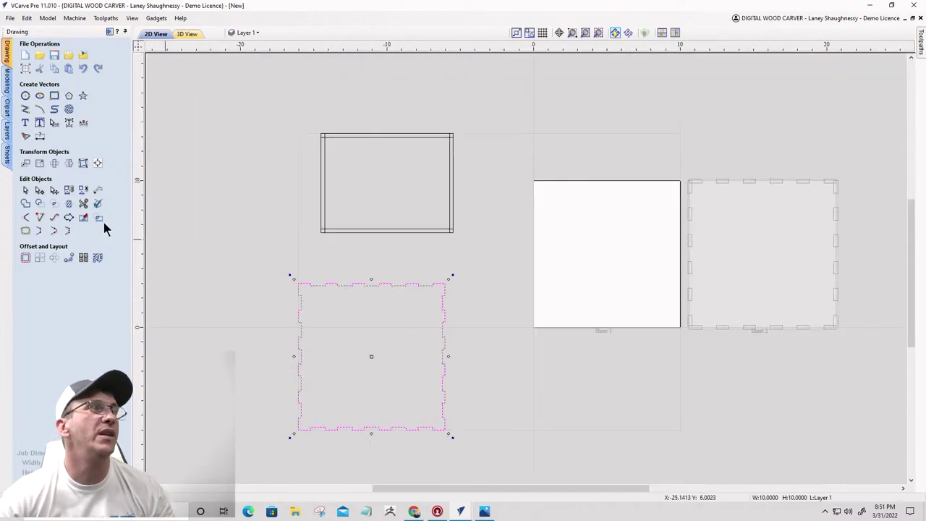
left_click(7, 86)
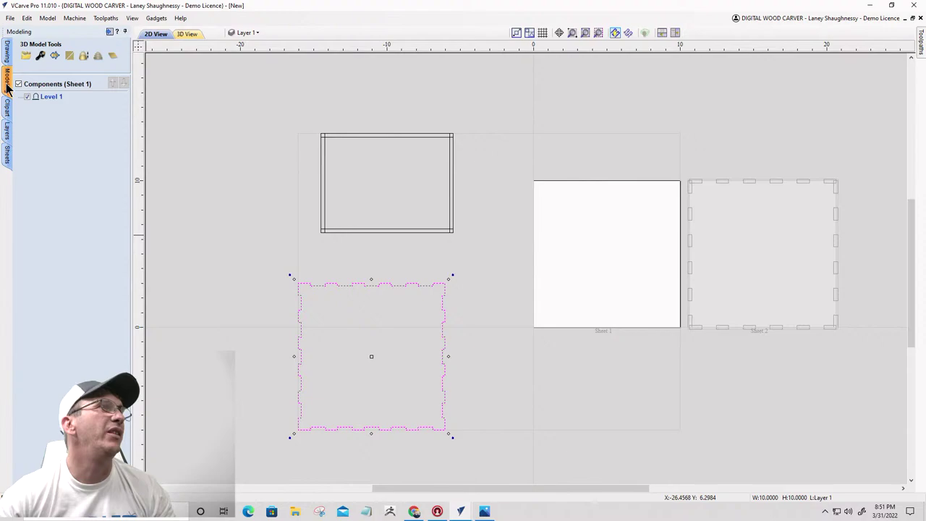
left_click(7, 153)
left_click(33, 87)
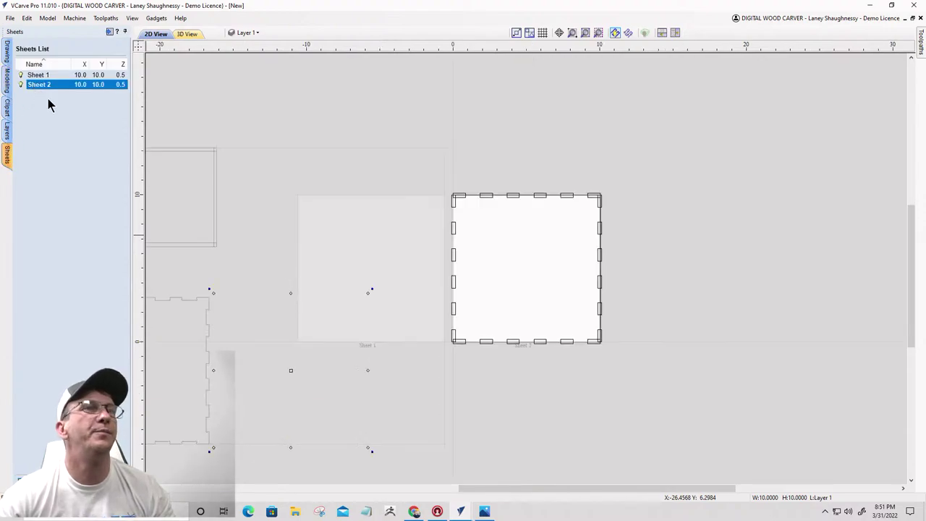
Step: Ungroup the rows of gap rectangles along the upper and left edges of Sheet 2
scroll(463, 176, "up", 6)
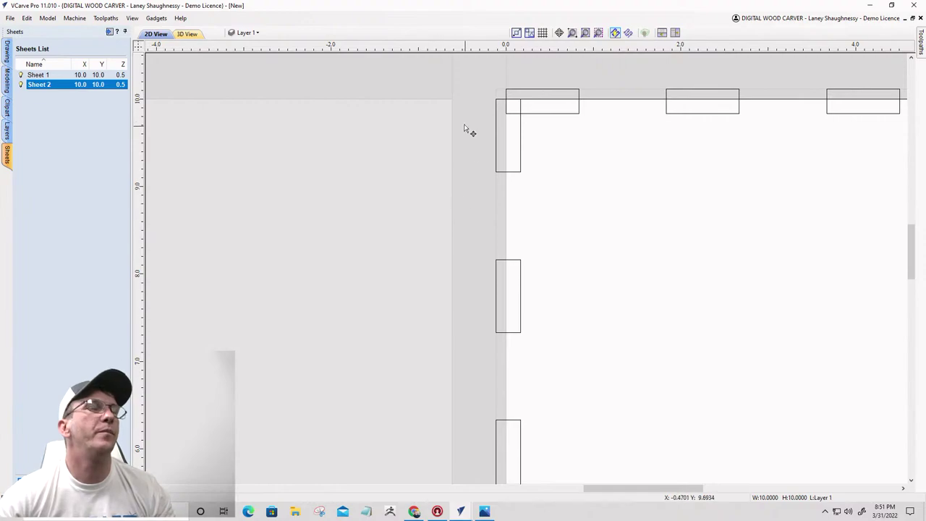
left_click_drag(535, 125, 490, 85)
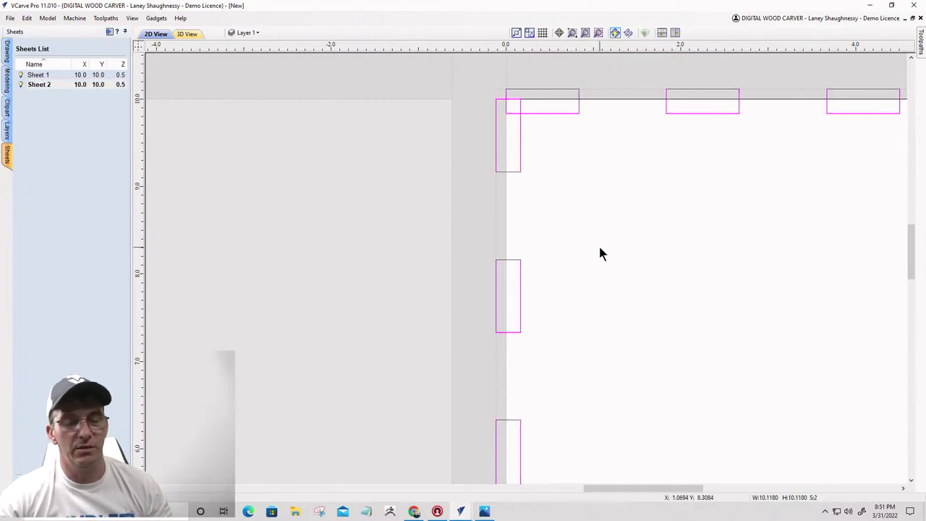
key("ctrl+a")
left_click(518, 210)
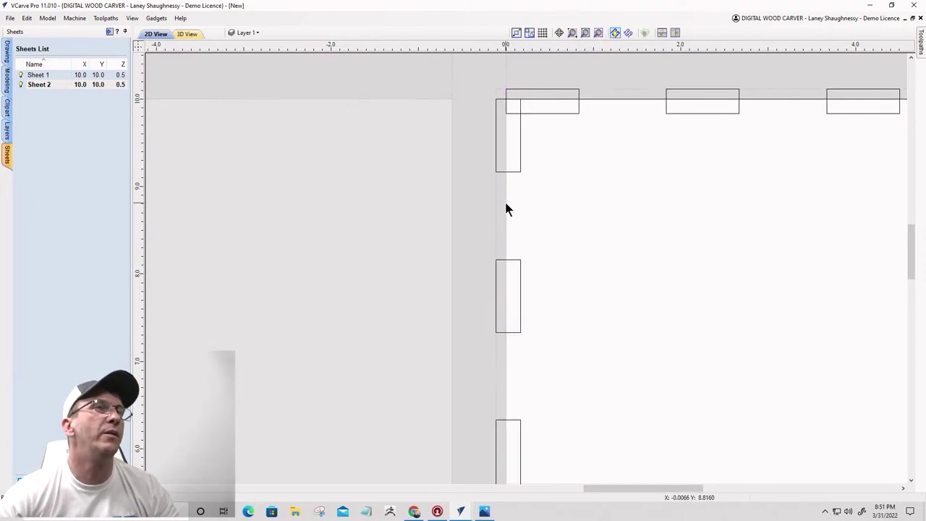
Step: Draw a 10 by 10 inch square-cornered rectangle over Sheet 2 so its edges run through the gap rectangles
left_click(7, 57)
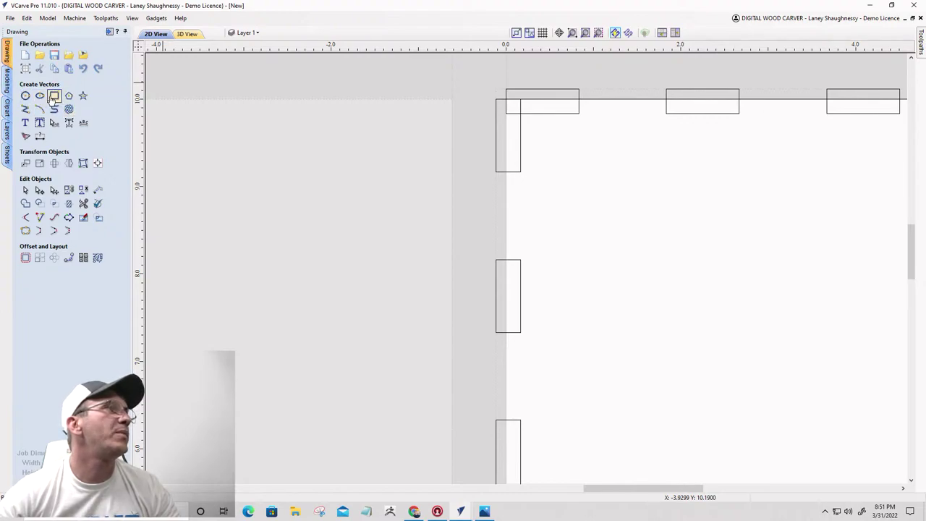
left_click(54, 97)
key("F3")
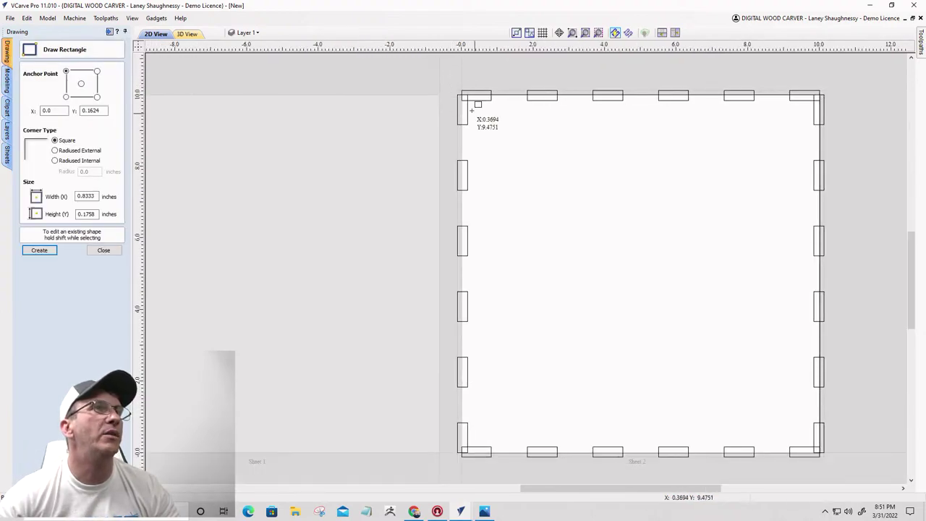
left_click_drag(463, 94, 823, 450)
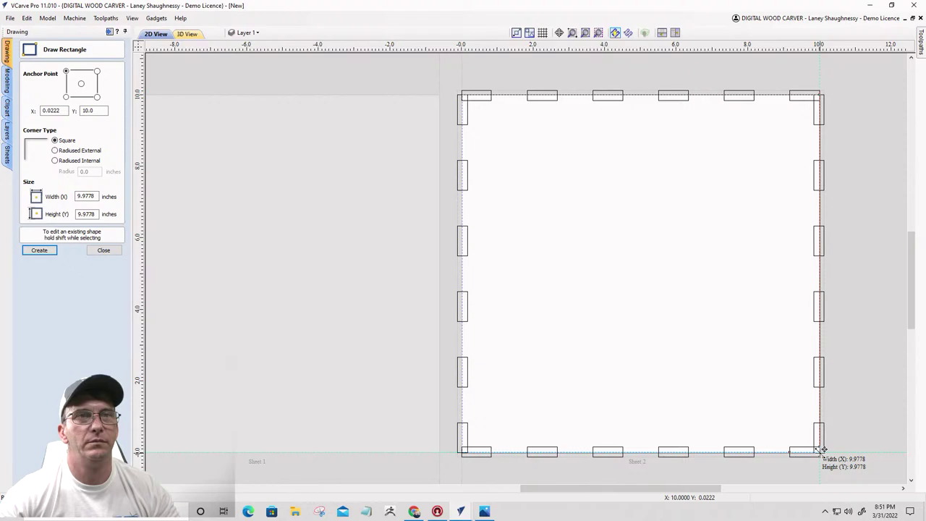
left_click_drag(823, 450, 819, 454)
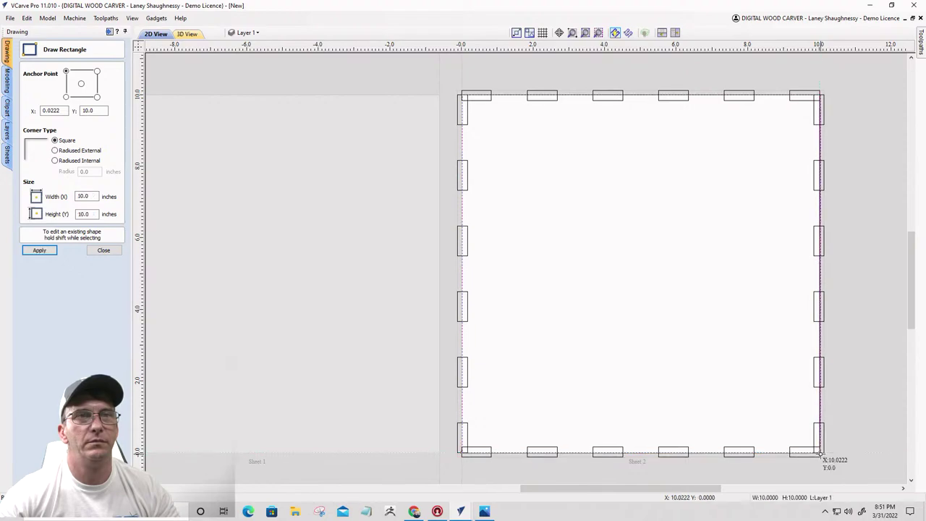
left_click(107, 250)
left_click(98, 165)
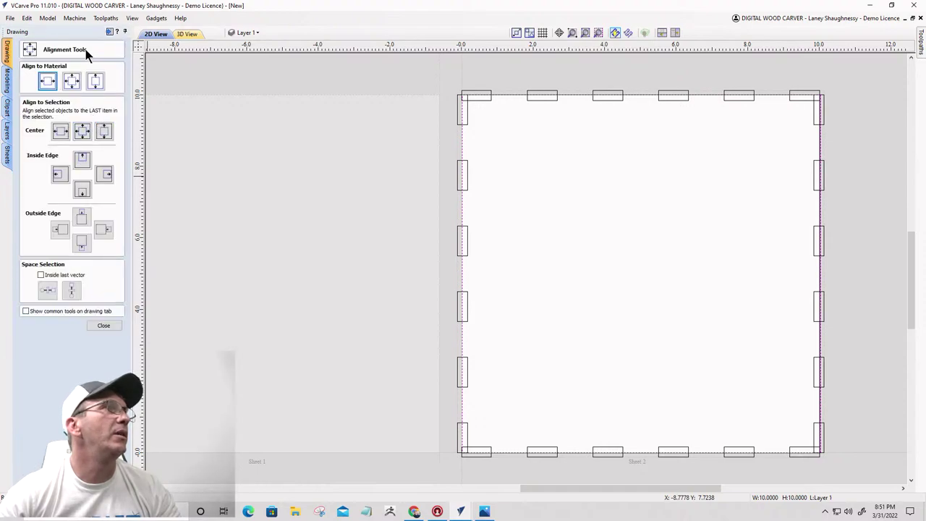
left_click(103, 325)
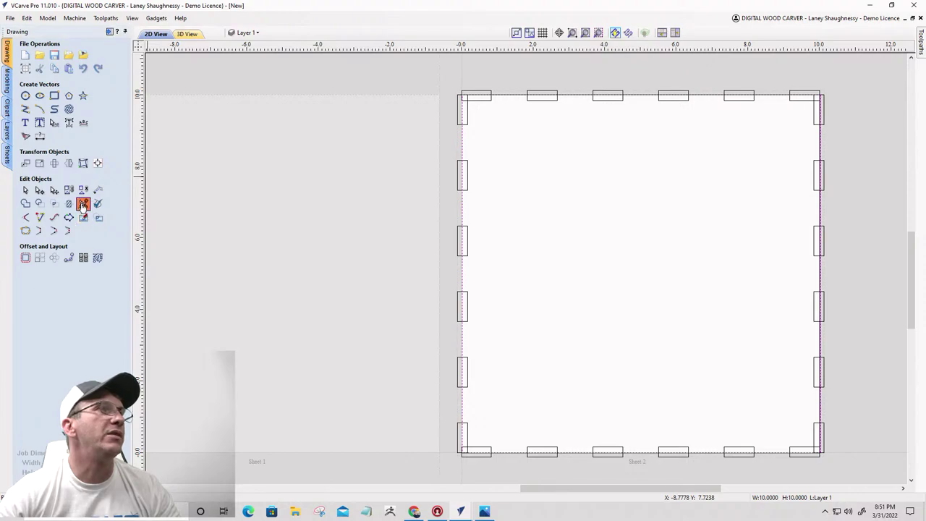
Step: Try to trim the overlapping sections at the square's upper-left corner, and undo the trims
left_click(84, 218)
scroll(487, 115, "up", 4)
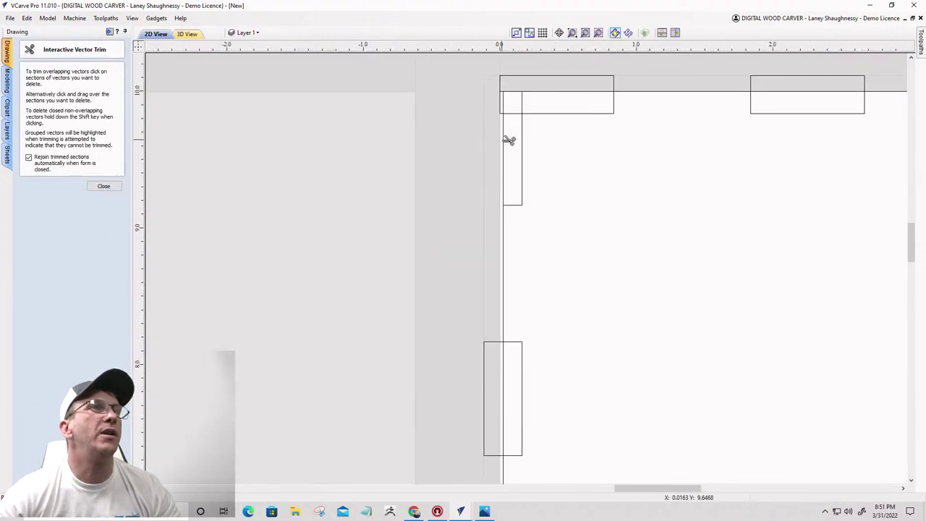
left_click(506, 141)
left_click(506, 102)
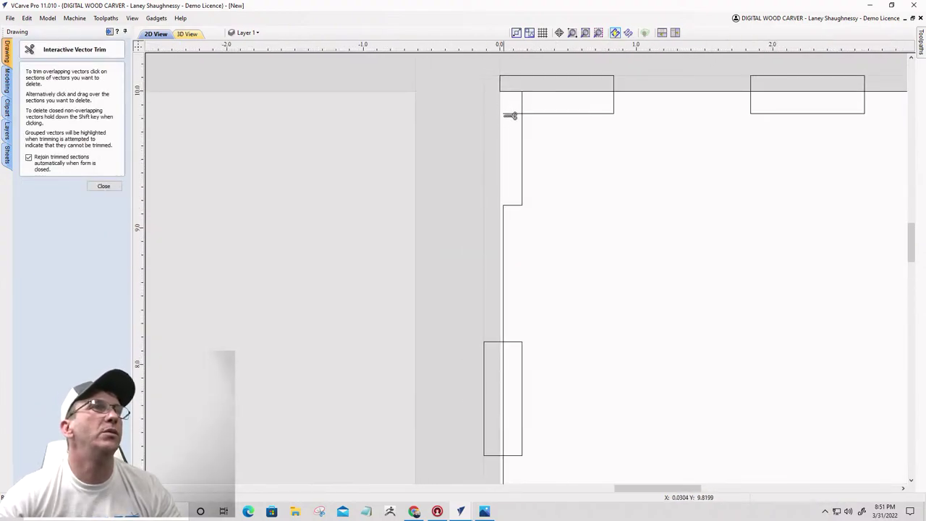
left_click(506, 87)
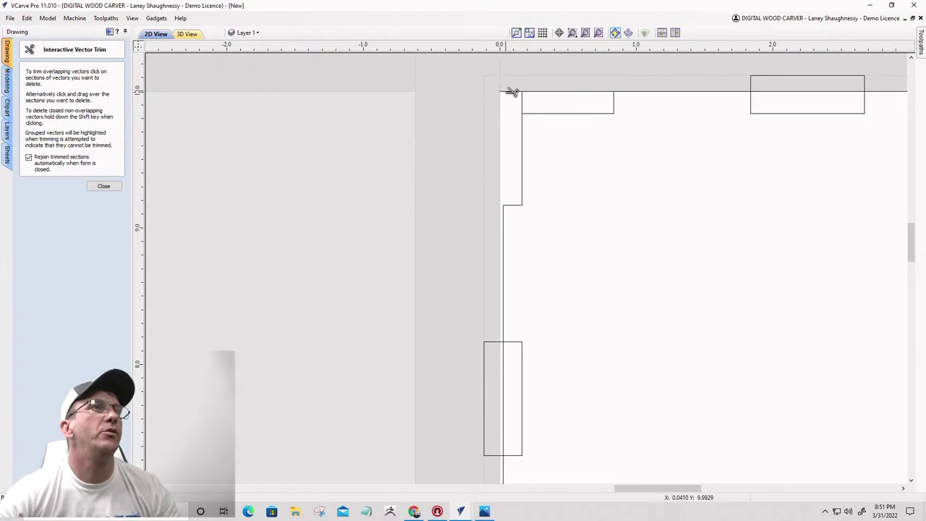
left_click(523, 100)
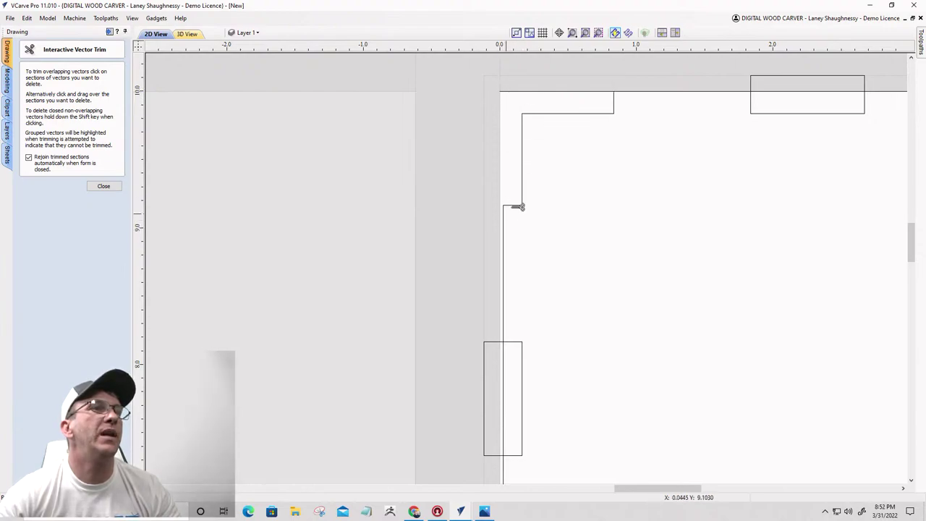
scroll(571, 145, "down", 3)
scroll(574, 264, "up", 5)
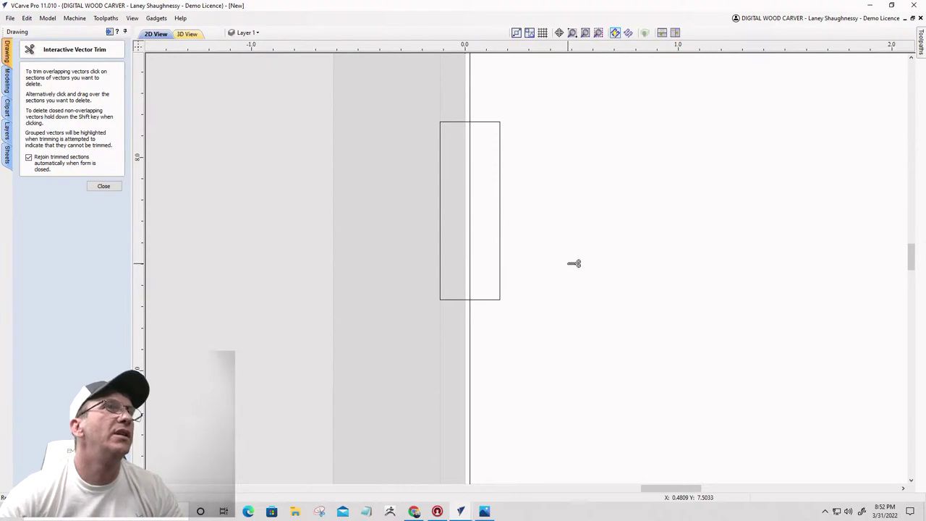
scroll(574, 264, "down", 3)
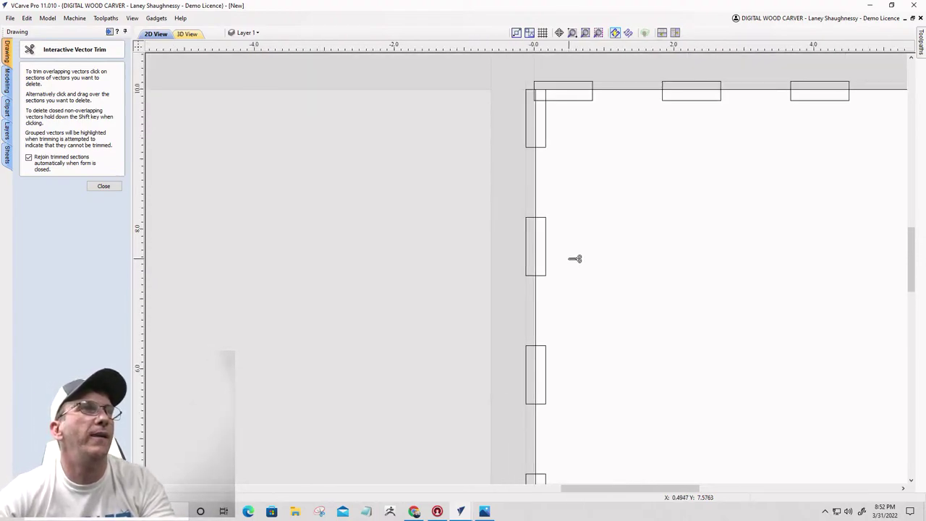
Step: Center the 10-inch square on Sheet 2's material in both directions
left_click(113, 186)
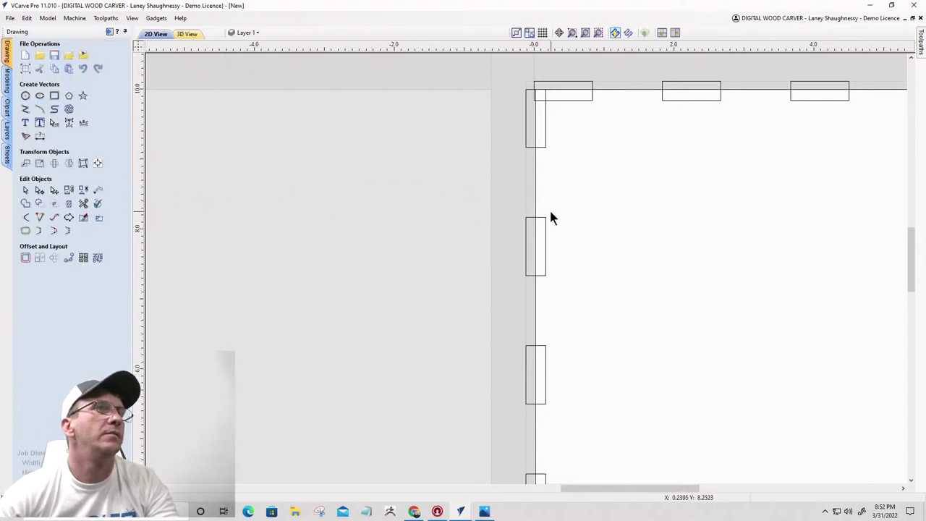
left_click(98, 163)
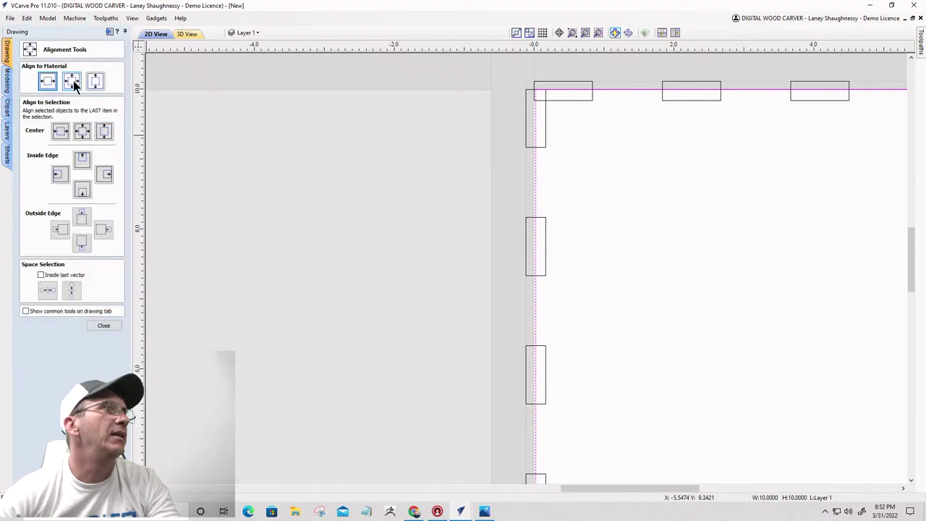
left_click(110, 325)
Step: Trim the overlapping sections at the square's upper-left corner and the next three notches down its left edge
left_click(84, 204)
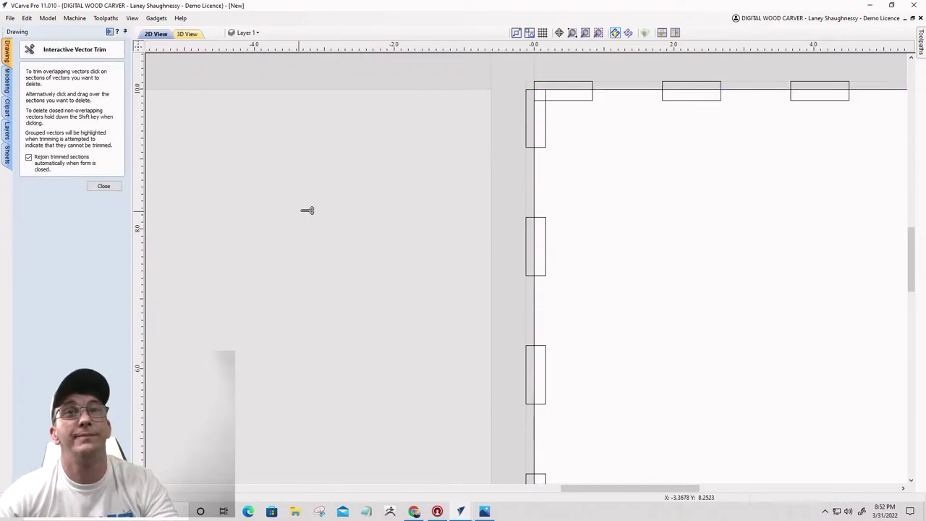
left_click(528, 123)
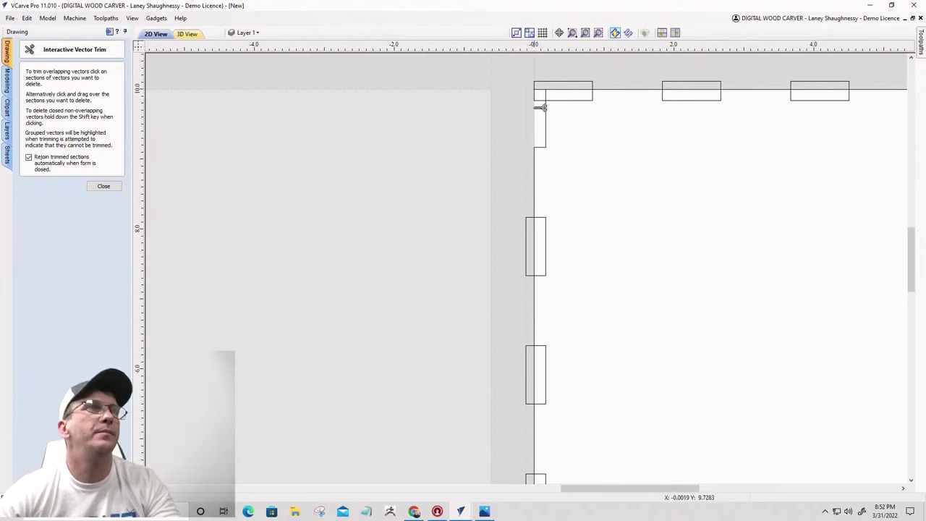
left_click(536, 85)
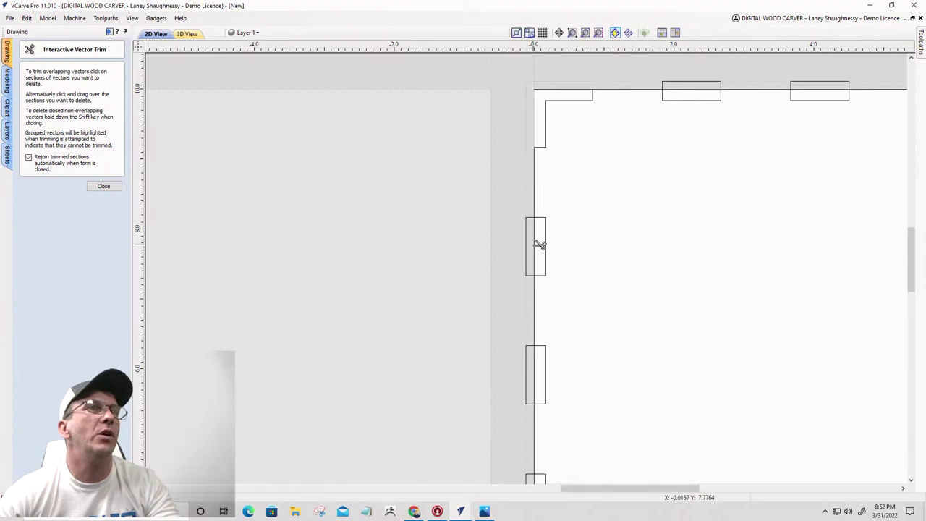
left_click(529, 238)
scroll(535, 267, "down", 3)
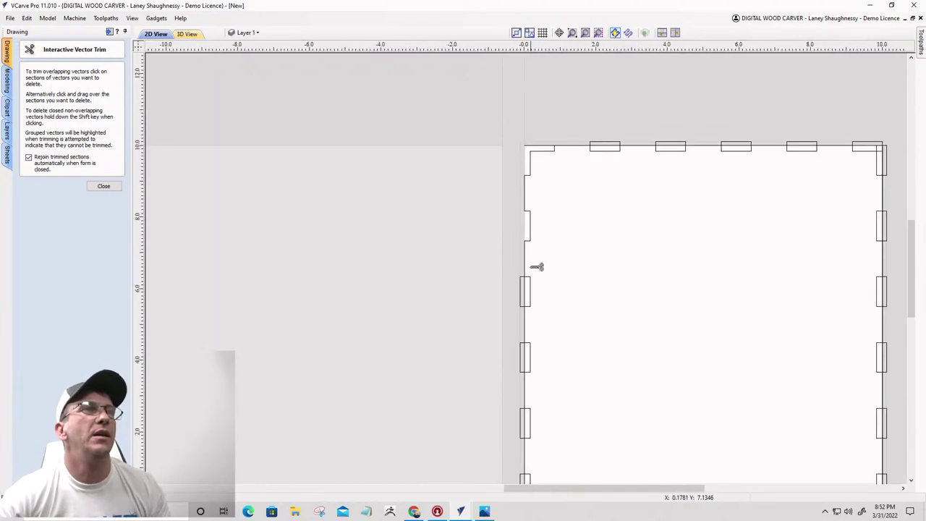
scroll(516, 279, "up", 4)
left_click(545, 266)
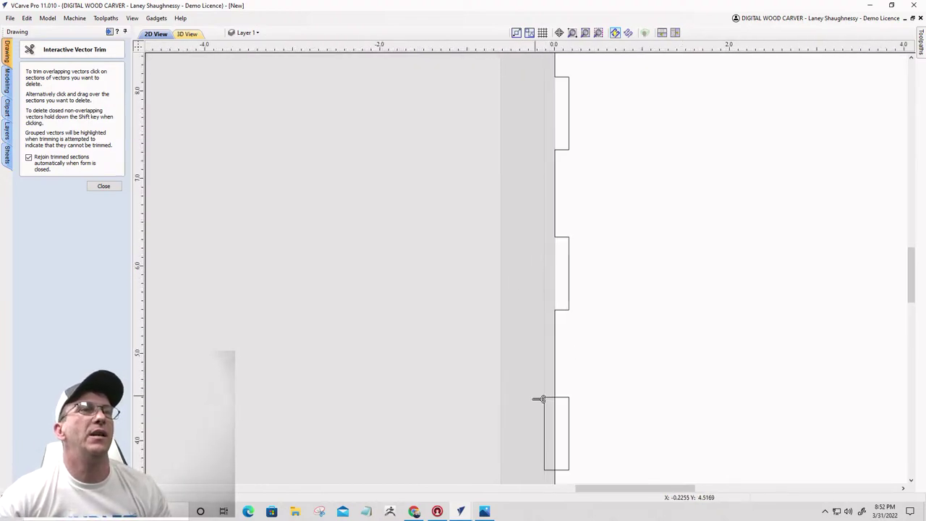
left_click(549, 424)
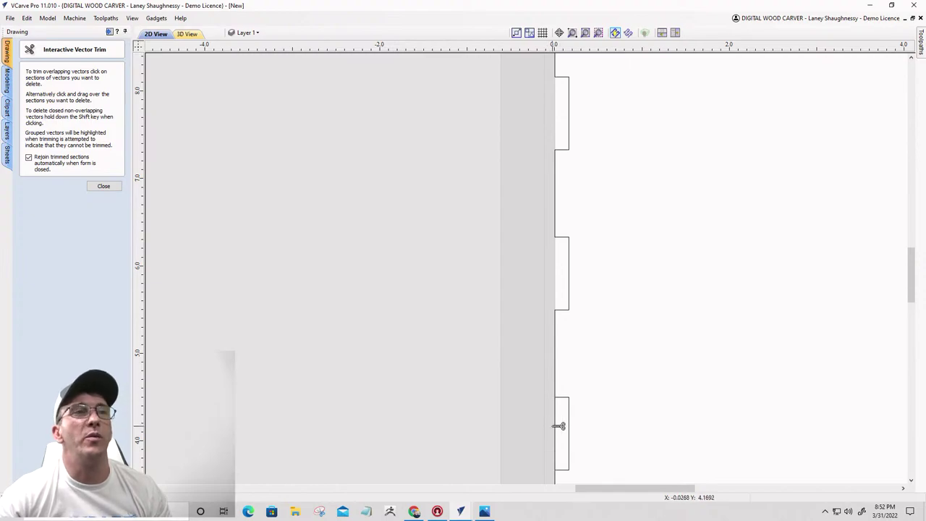
Step: Trim the overlapping sections of the last two left-edge gap rectangles down to the lower-left corner, and end the trimming
scroll(637, 249, "down", 4)
scroll(610, 341, "up", 4)
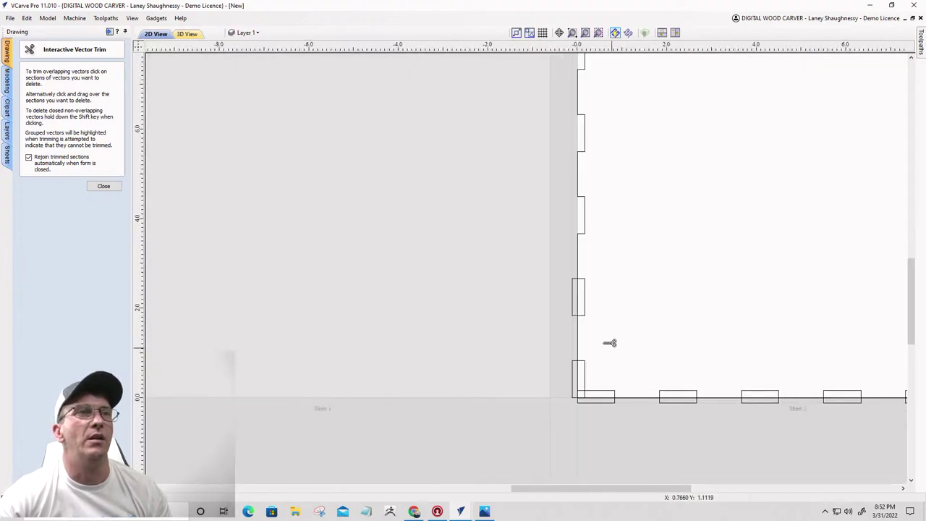
left_click(575, 307)
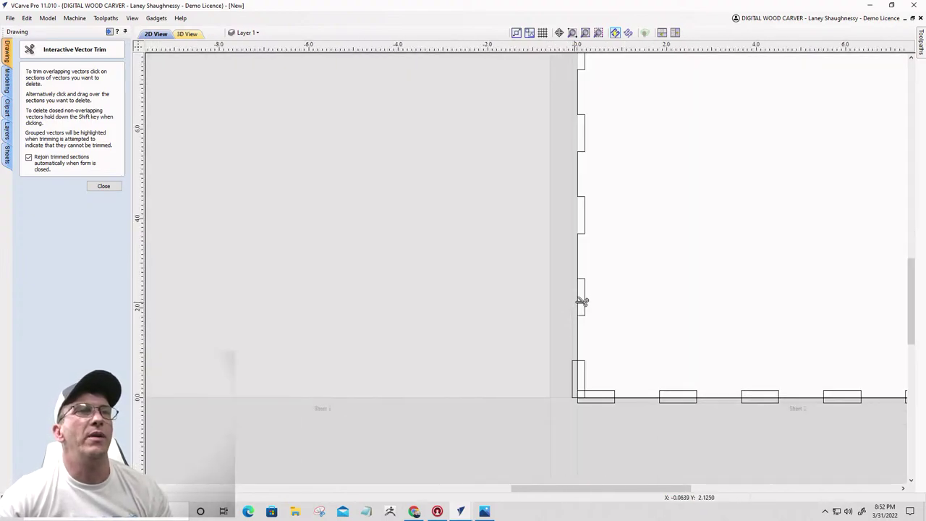
left_click(574, 388)
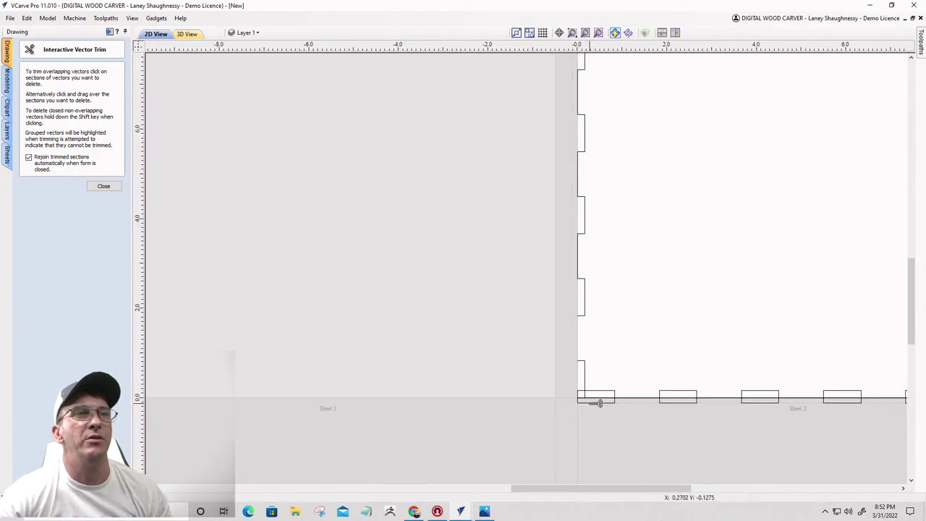
left_click(101, 186)
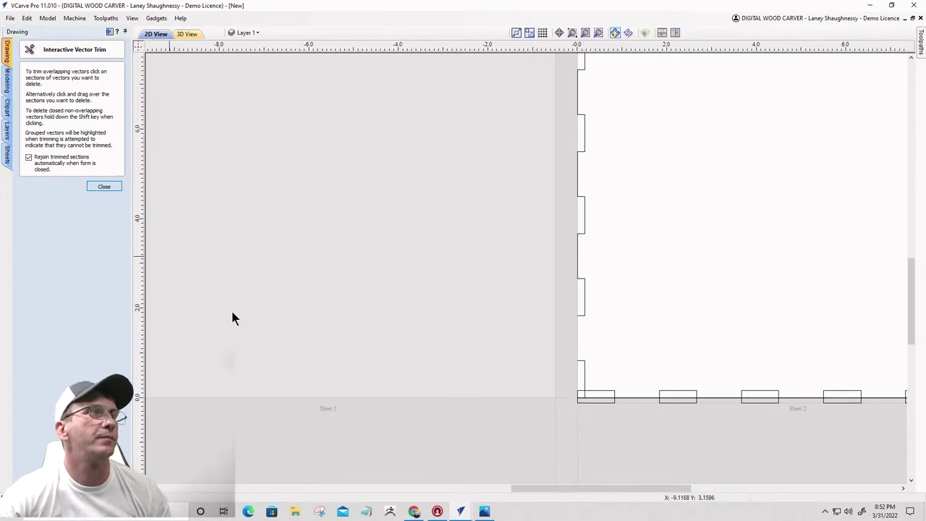
Step: Trim the overlapping sections of the square's bottom-edge gap rectangles, from the lower-left corner through the third notch
left_click(588, 403)
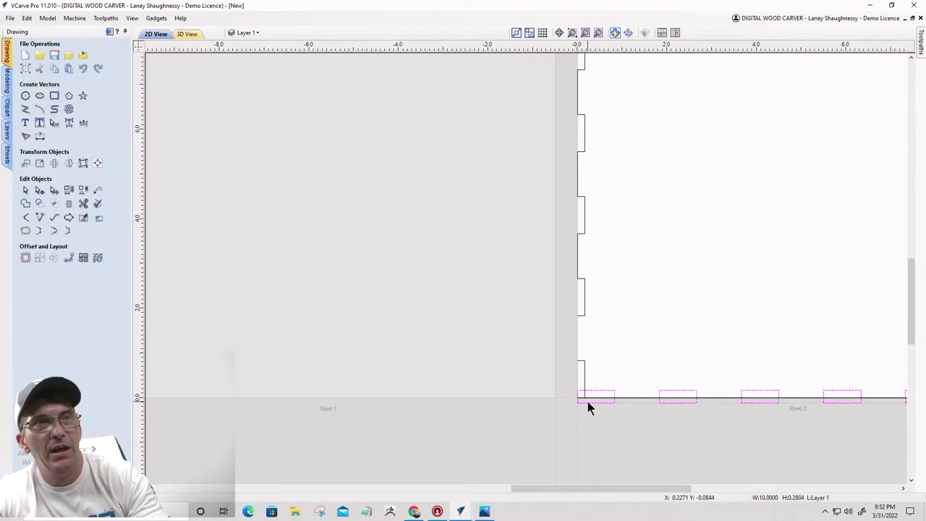
left_click(83, 204)
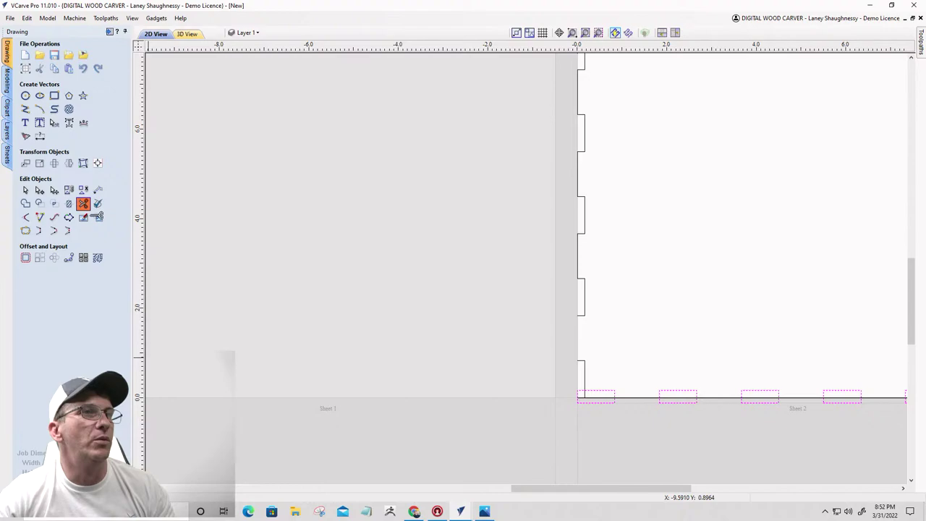
left_click(585, 400)
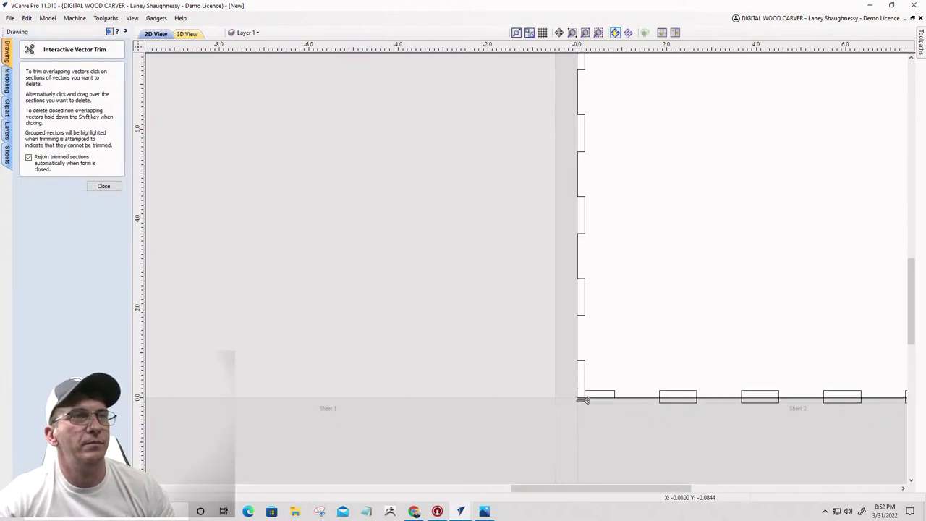
left_click(686, 399)
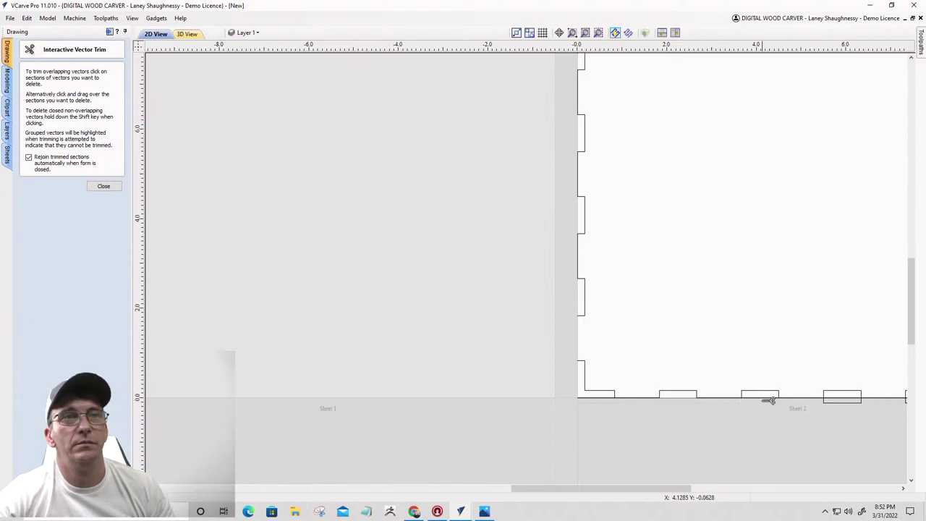
Step: Trim the overlapping sections of the remaining three bottom-edge gap rectangles up to the lower-right corner, and end the trimming
scroll(651, 335, "down", 3)
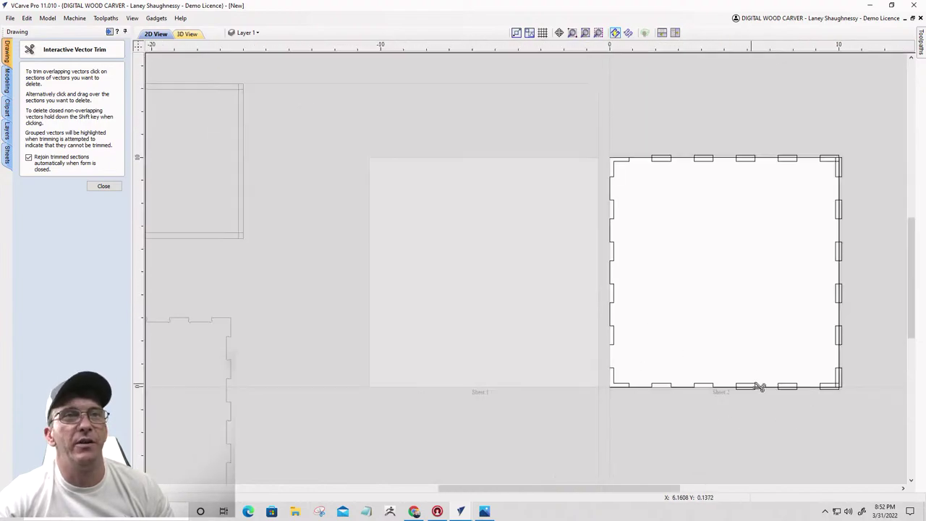
scroll(756, 382, "up", 4)
left_click(739, 379)
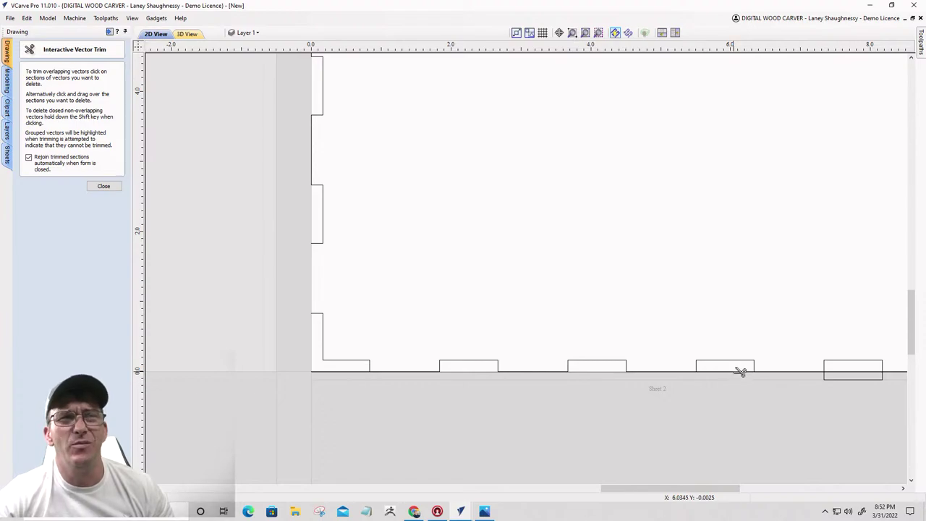
scroll(681, 387, "down", 2)
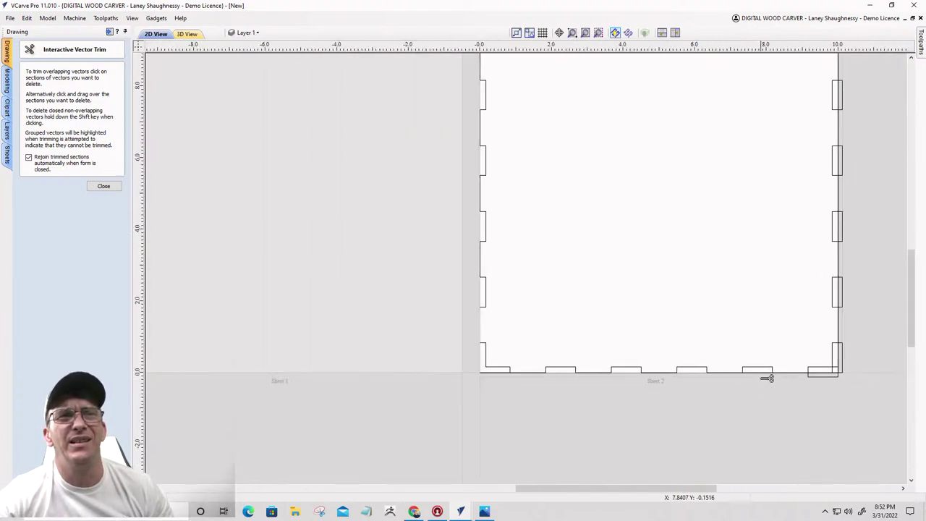
left_click(766, 374)
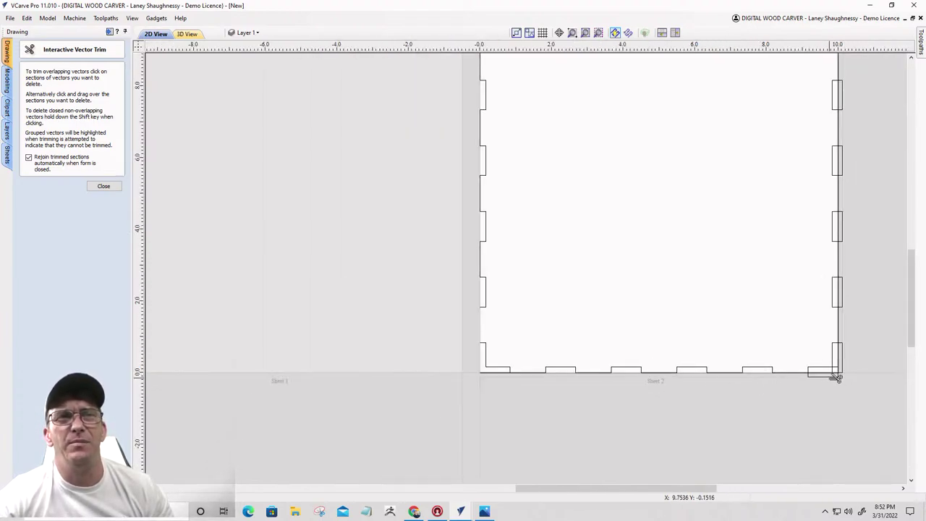
left_click(834, 375)
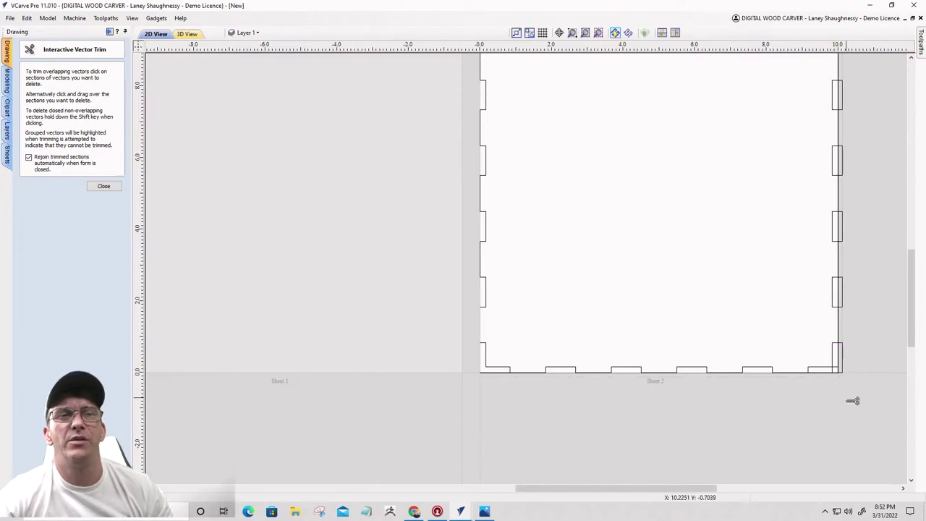
left_click(106, 187)
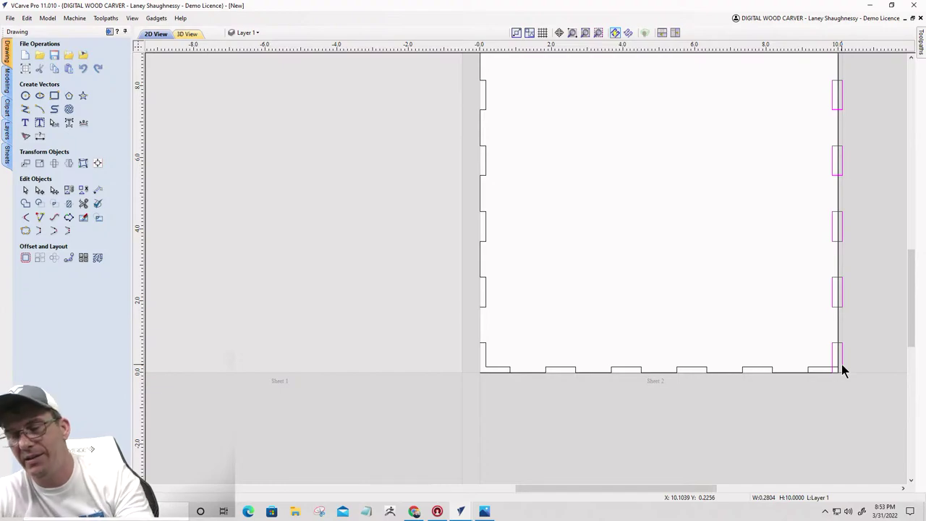
Step: Trim the overlapping sections of the square's right-edge gap rectangles, from the lower-right corner up through the fifth notch
left_click(842, 364)
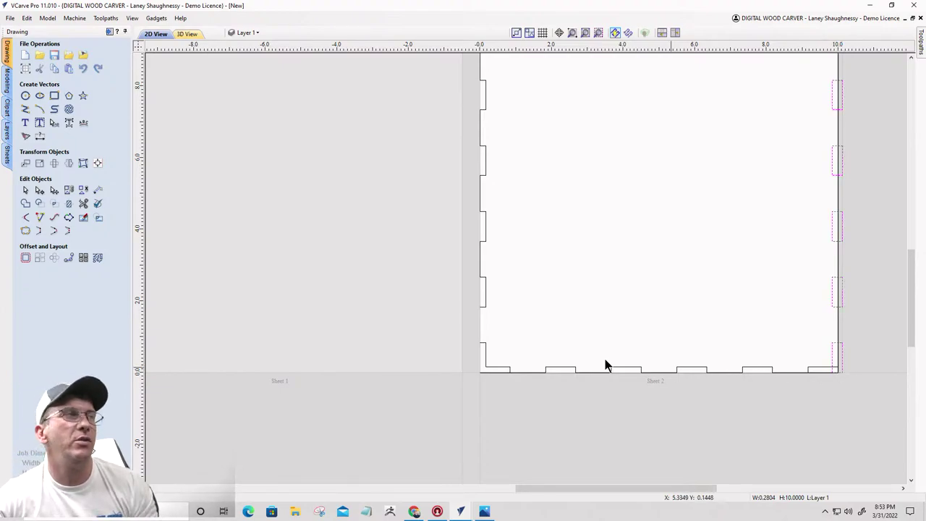
left_click(83, 203)
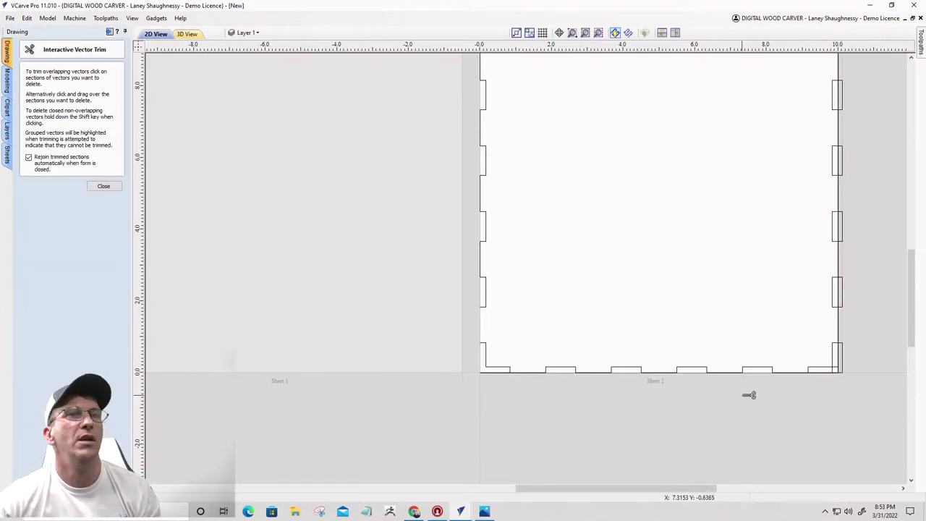
scroll(846, 370, "up", 3)
left_click(850, 356)
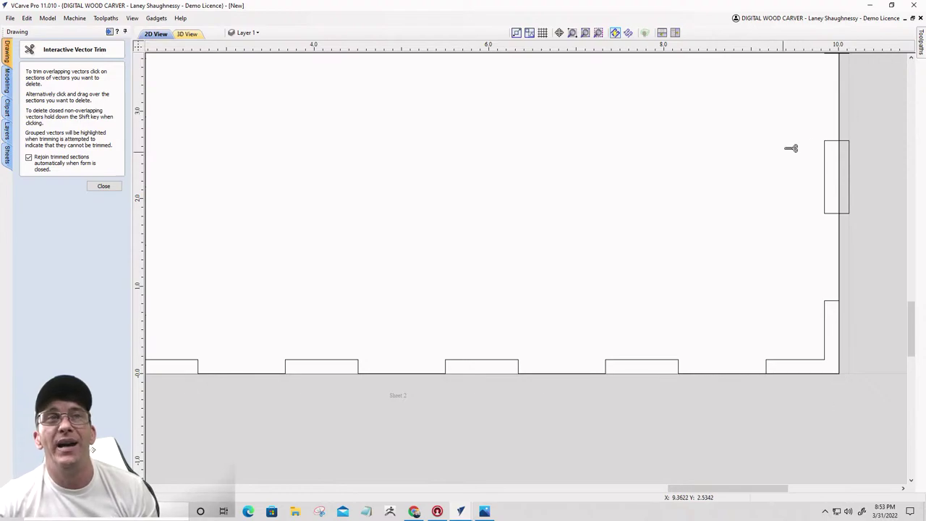
left_click(849, 172)
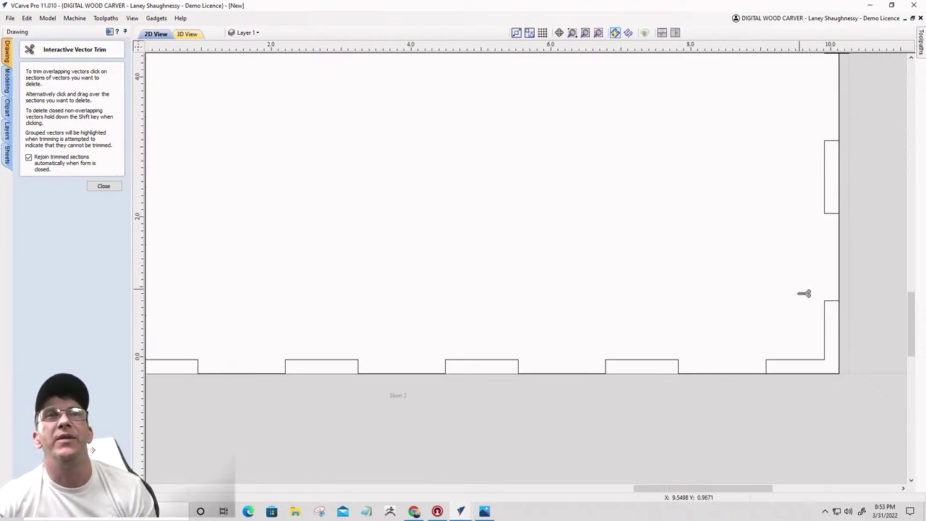
scroll(804, 292, "down", 3)
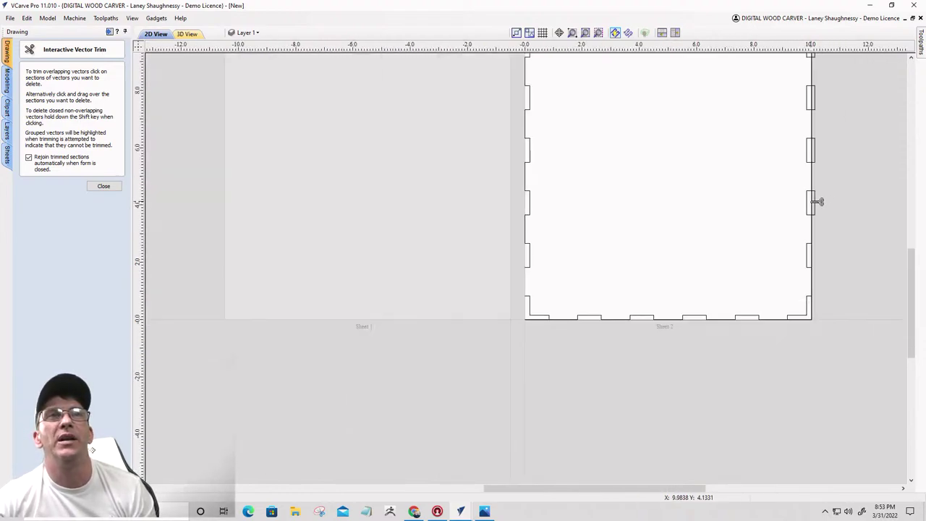
left_click(818, 149)
left_click(818, 96)
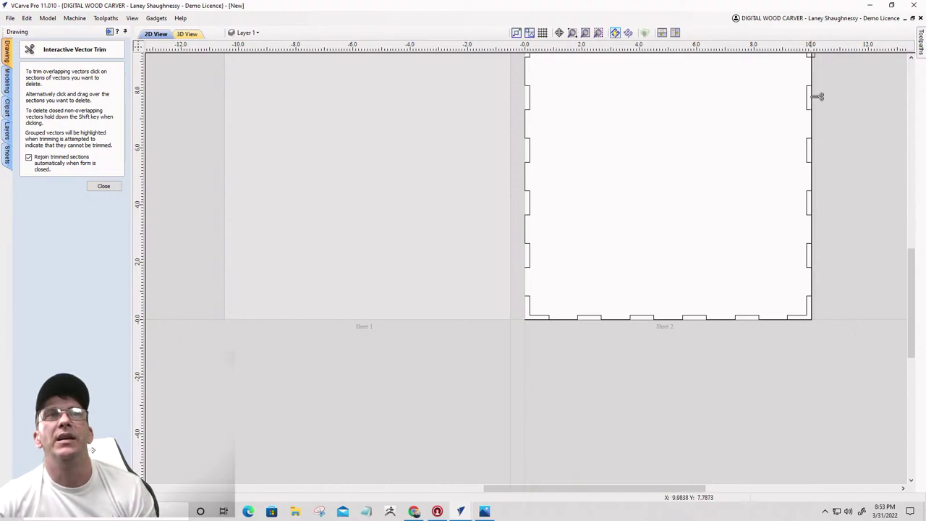
Step: Trim the protruding and overlapping sections of the gap rectangles meeting at the square's upper-right corner
scroll(813, 254, "down", 2)
scroll(818, 152, "up", 3)
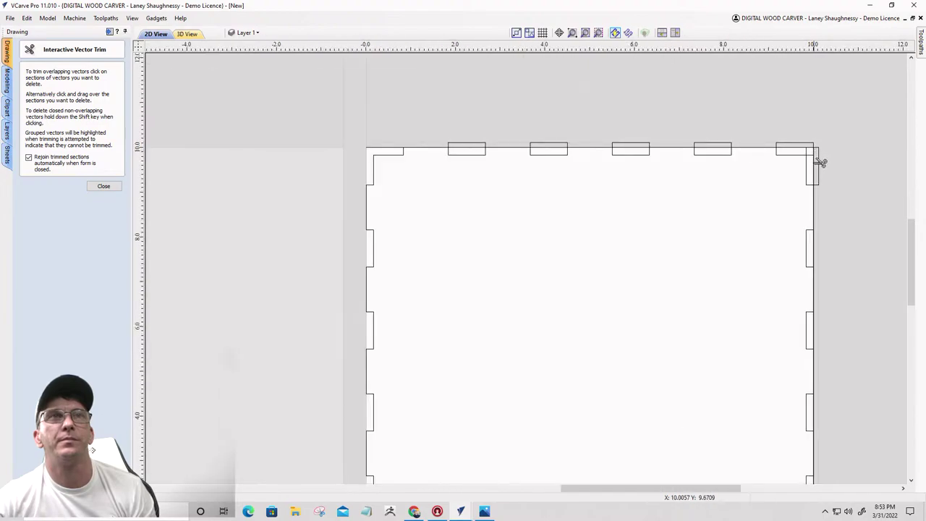
scroll(826, 161, "up", 2)
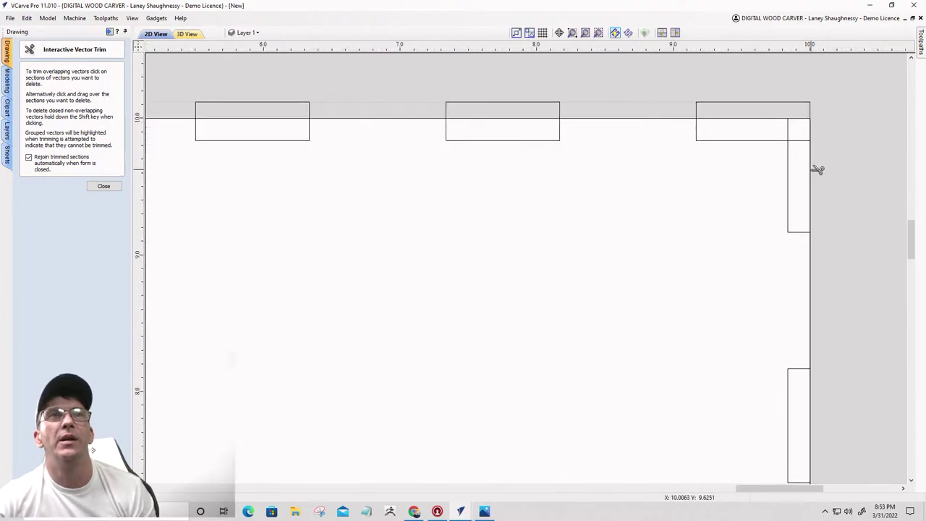
left_click(806, 102)
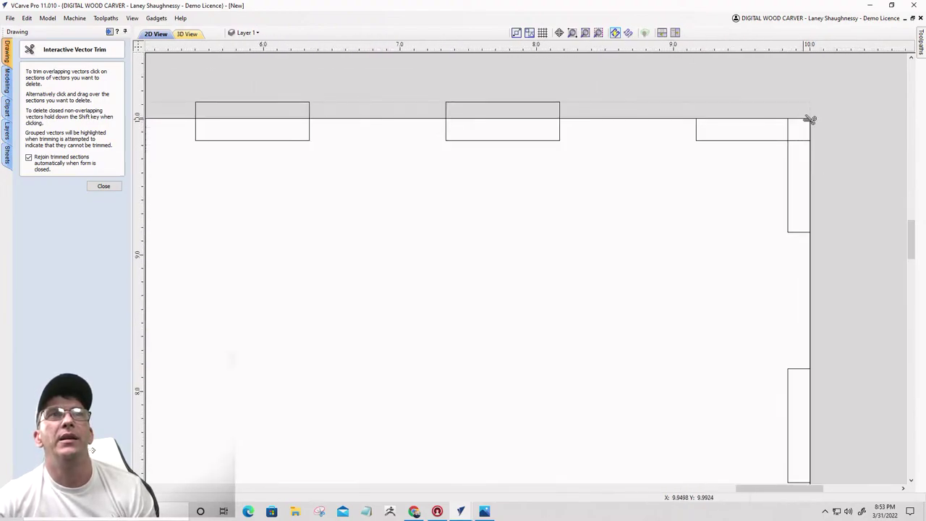
left_click(806, 140)
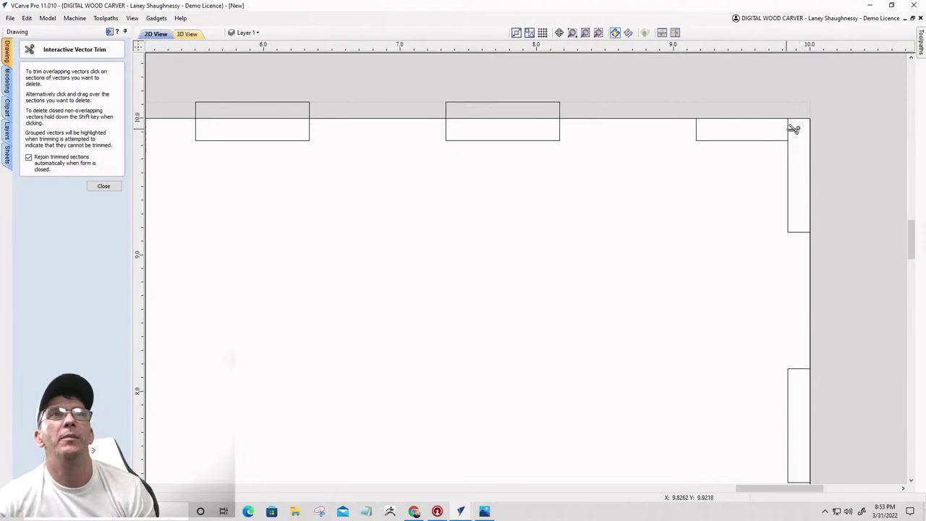
left_click(790, 129)
Step: Trim the protruding sections of the remaining four gap rectangles along the square's top edge, and end the trimming
left_click(528, 102)
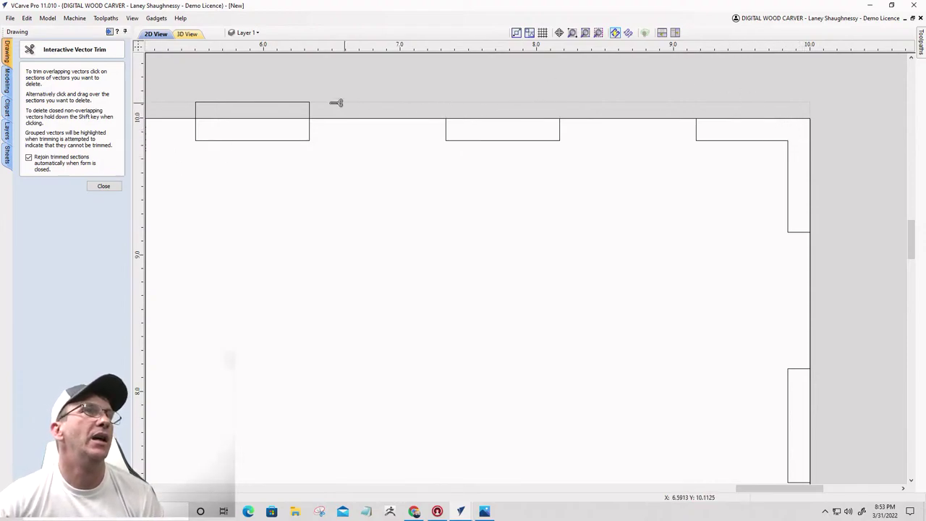
left_click(276, 102)
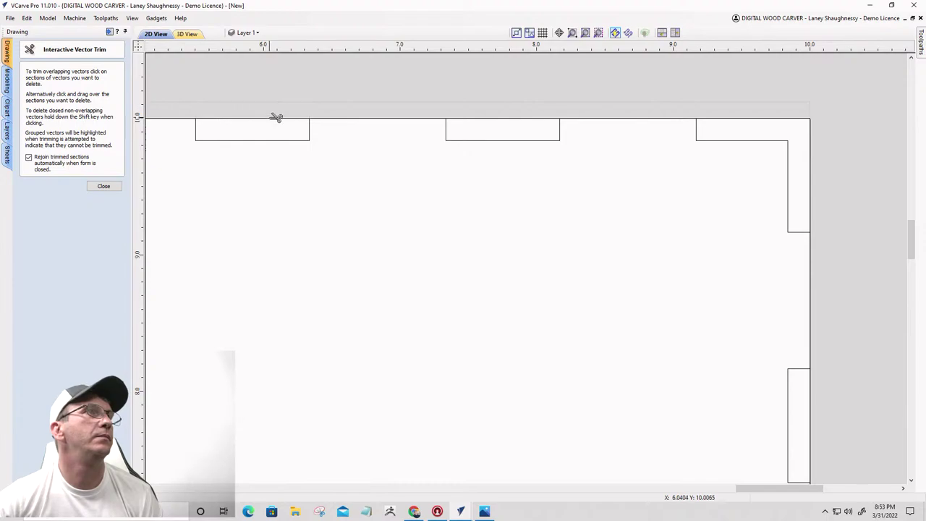
scroll(693, 186, "down", 3)
scroll(494, 162, "up", 3)
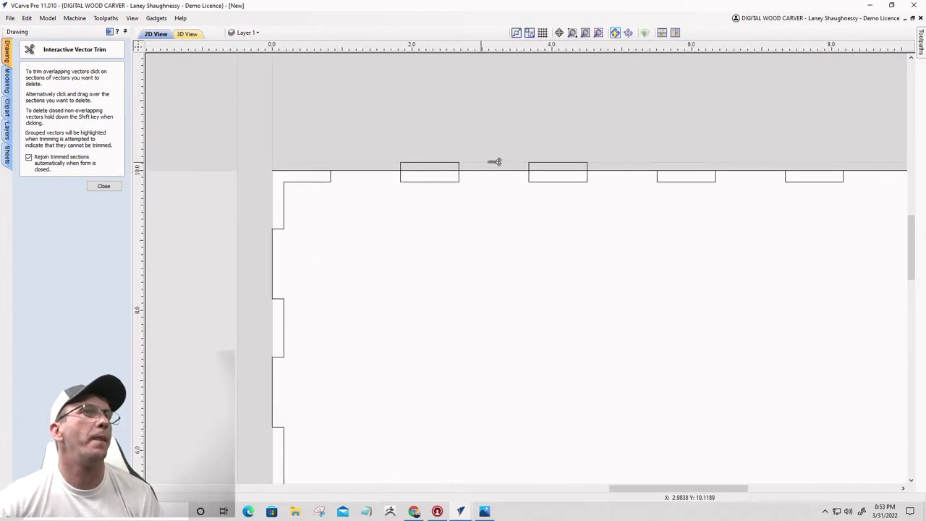
left_click(548, 163)
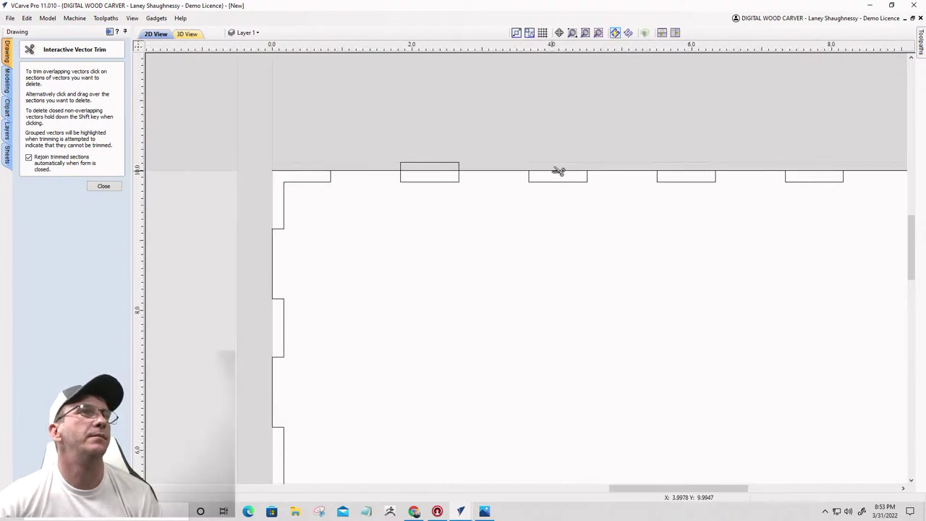
left_click(441, 162)
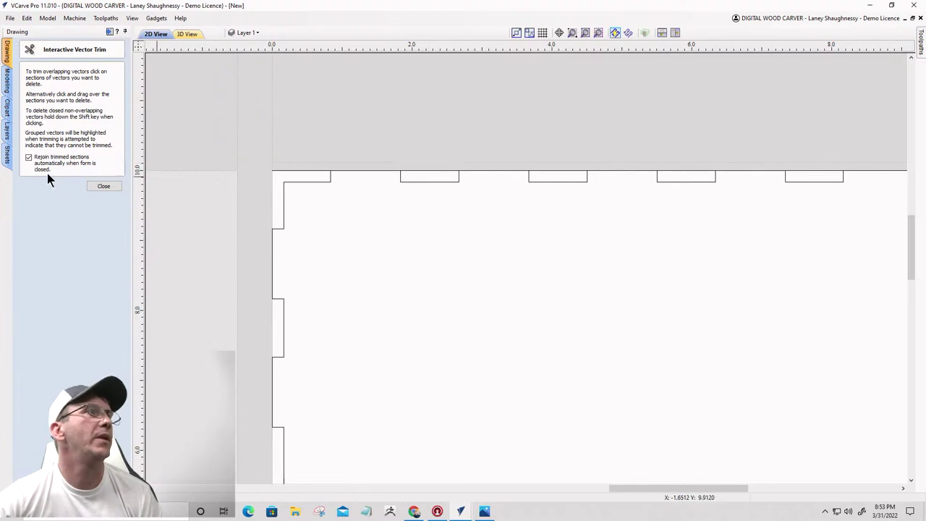
left_click(95, 186)
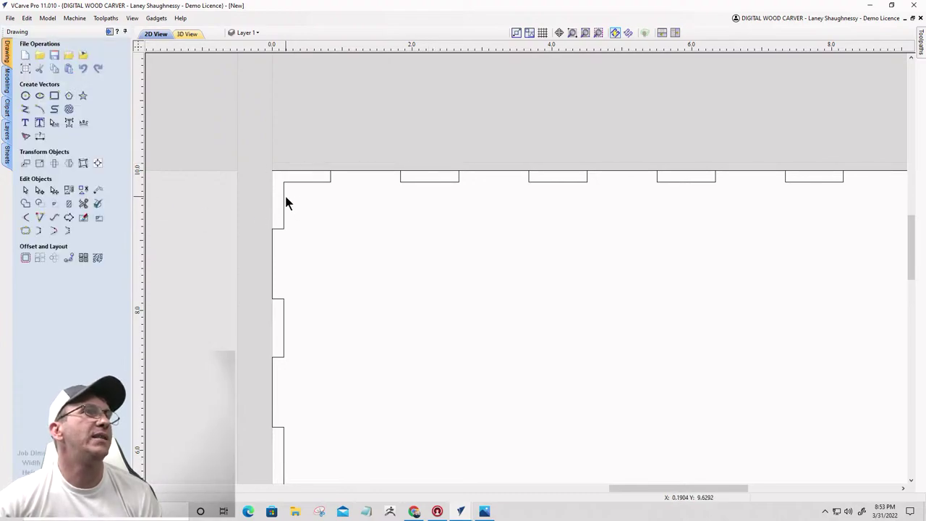
Step: Rejoin the left-edge and top-edge outline sections with the trim tool's automatic rejoining, and select the outline to check its continuity
left_click(284, 196)
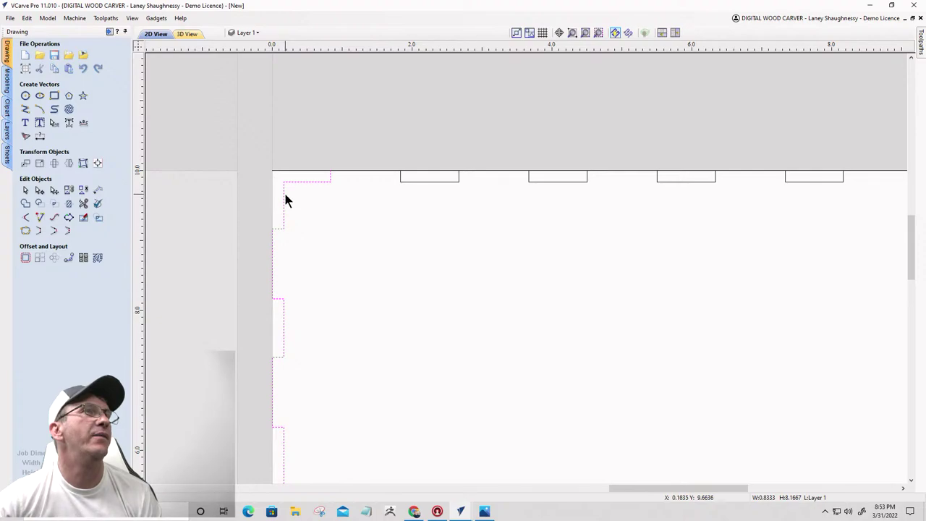
left_click(83, 203)
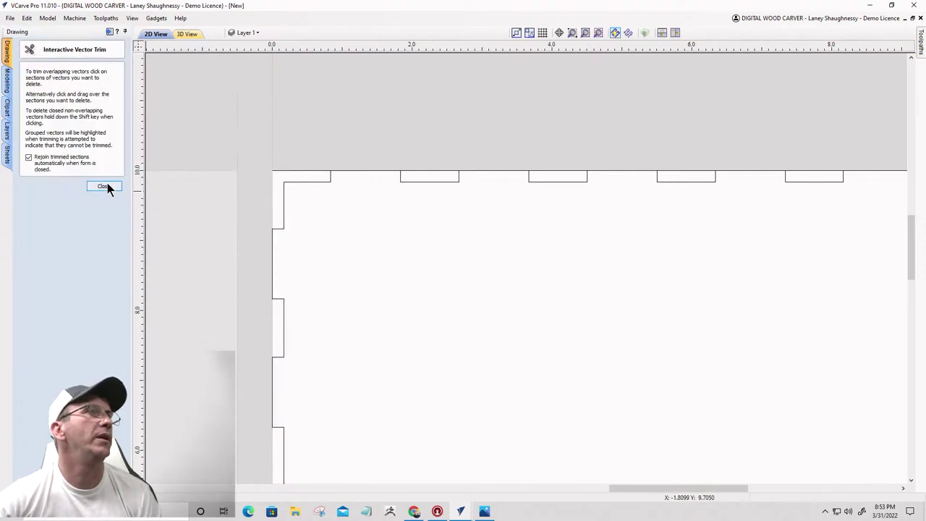
left_click(104, 187)
left_click(320, 182)
scroll(318, 186, "down", 5)
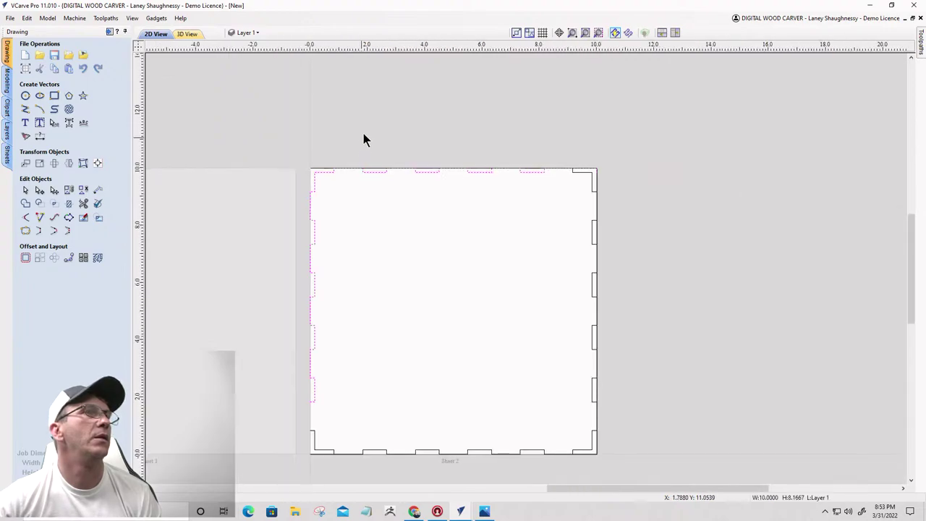
scroll(338, 264, "up", 2)
scroll(297, 360, "up", 3)
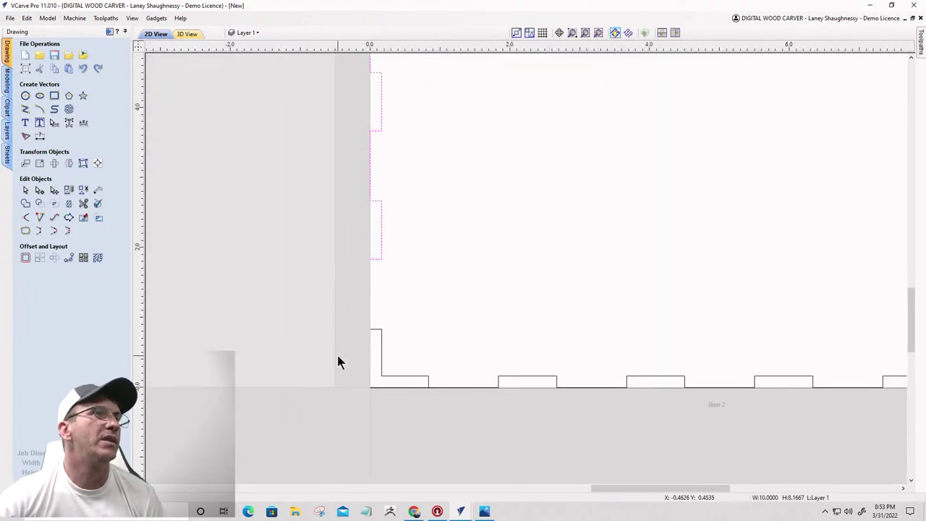
scroll(343, 348, "up", 2)
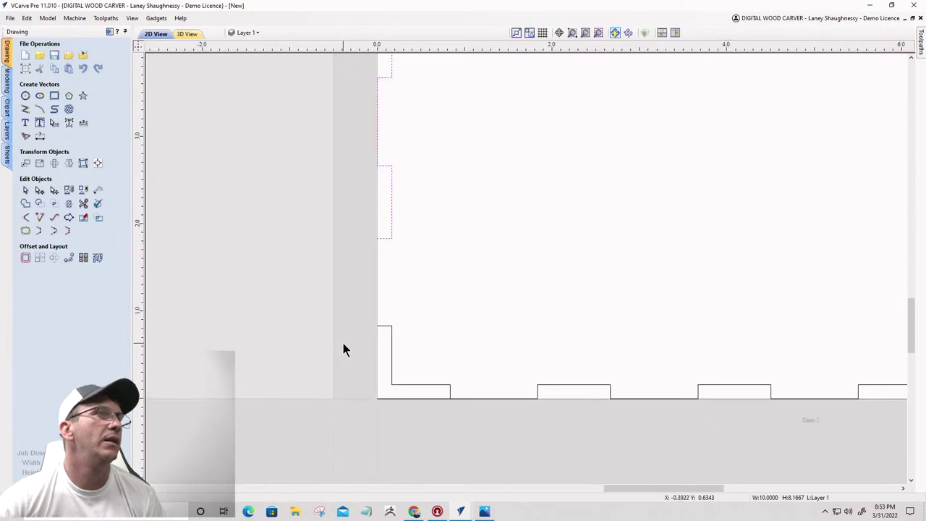
Step: Trim the leftover section at the square's lower-left corner, and join the left-edge and bottom-edge outline sections
left_click(83, 203)
left_click(392, 399)
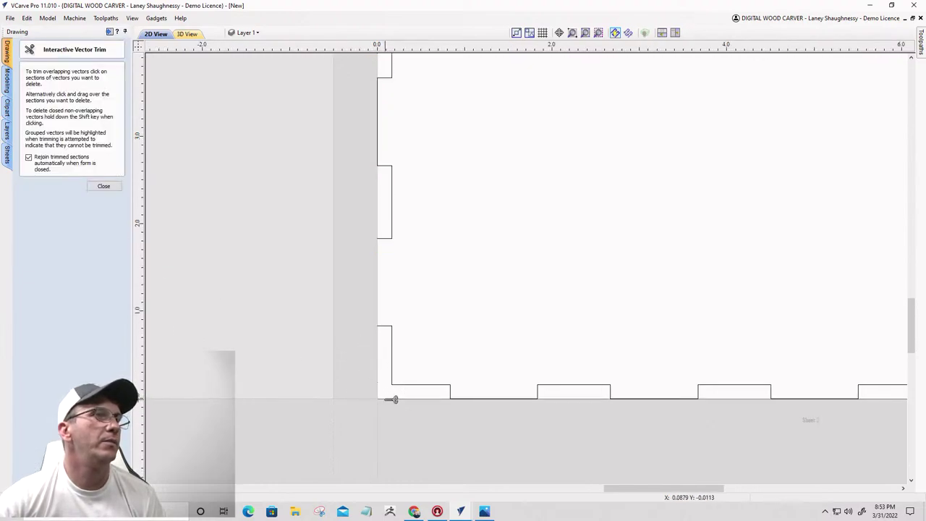
left_click(104, 187)
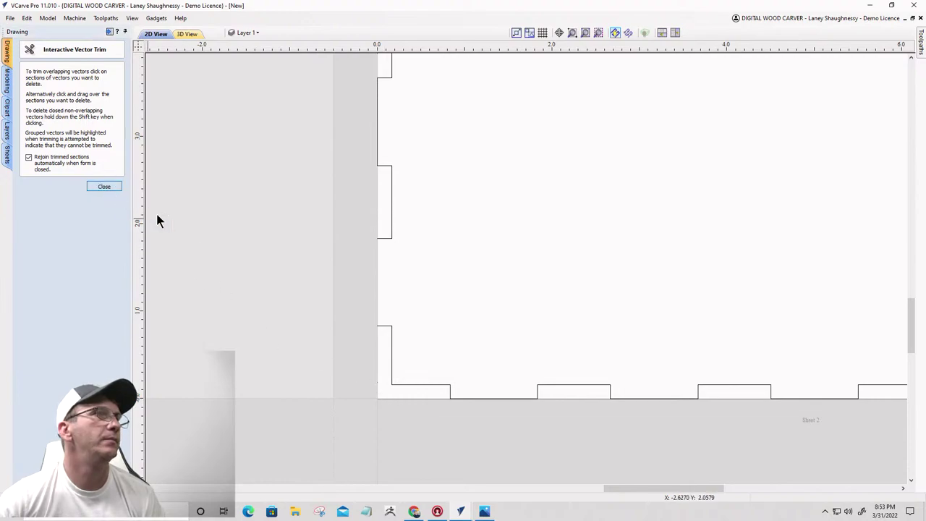
left_click(384, 328)
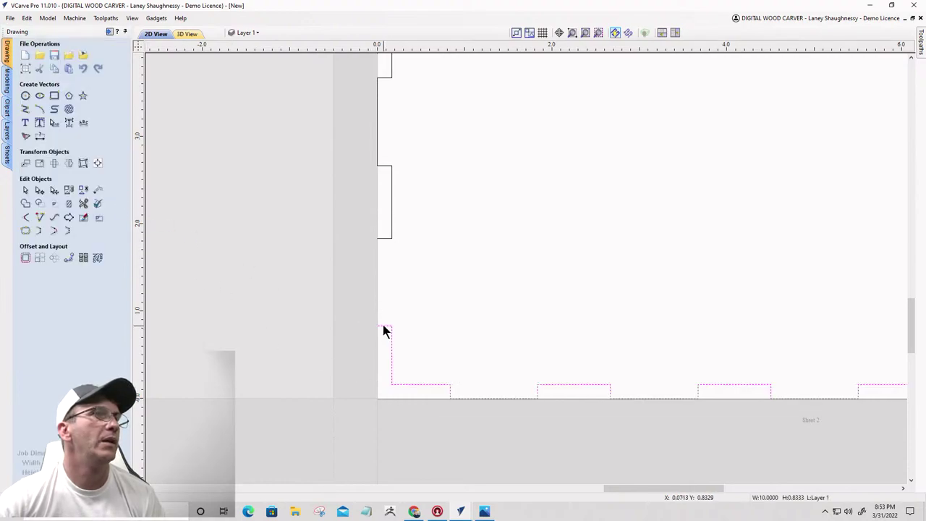
left_click(381, 239, "shift")
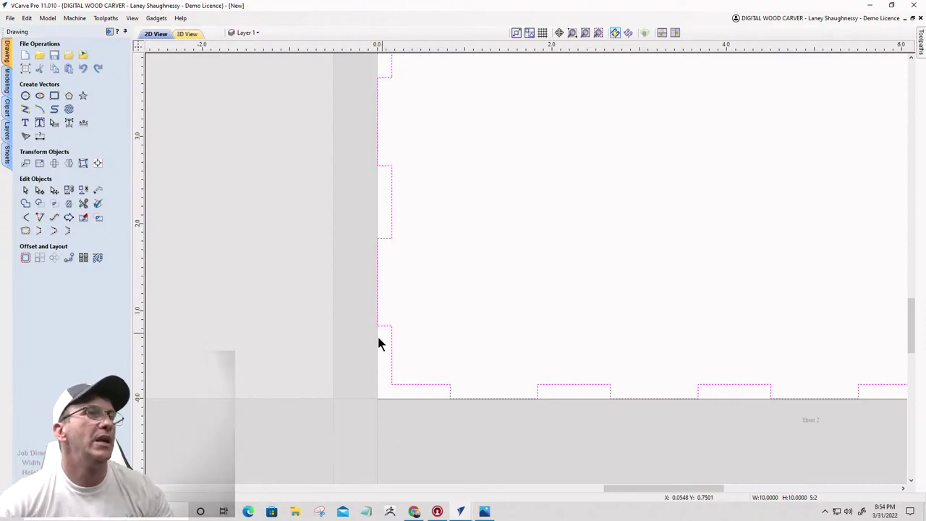
Step: Trim the leftover section at the square's lower-right corner with automatic rejoining of the trimmed sections
scroll(369, 354, "down", 3)
scroll(697, 396, "up", 3)
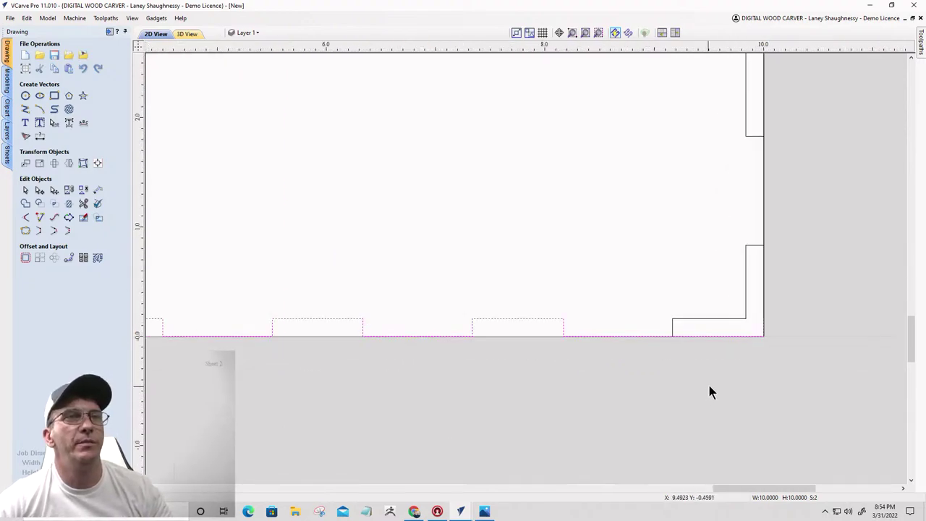
left_click(70, 204)
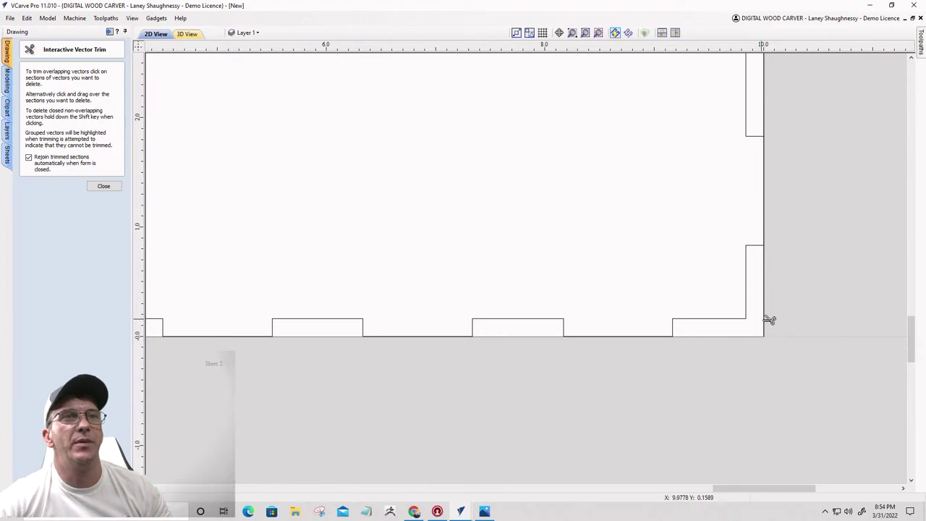
left_click(103, 186)
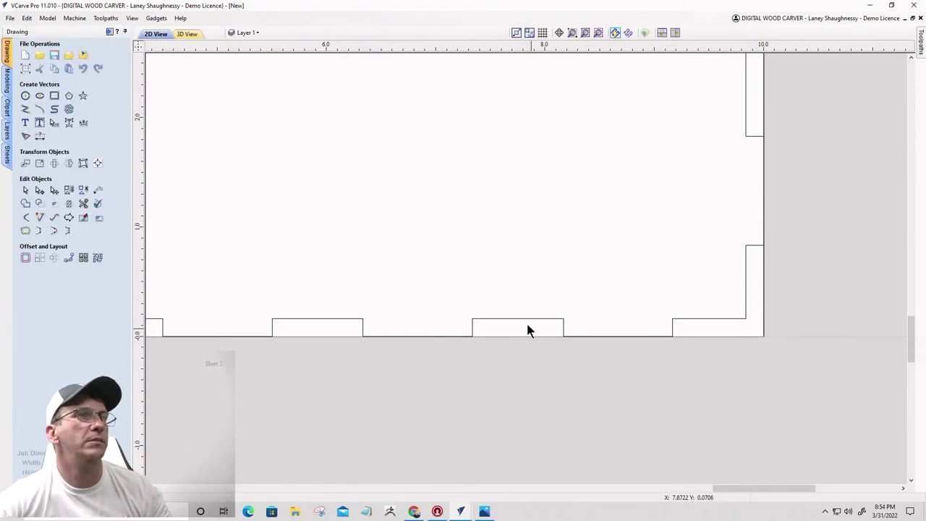
Step: Move the finger-joint outline off Sheet 2, about 14 inches left and 7 inches down, into the empty area beside Sheet 1
left_click(514, 320)
scroll(691, 435, "down", 6)
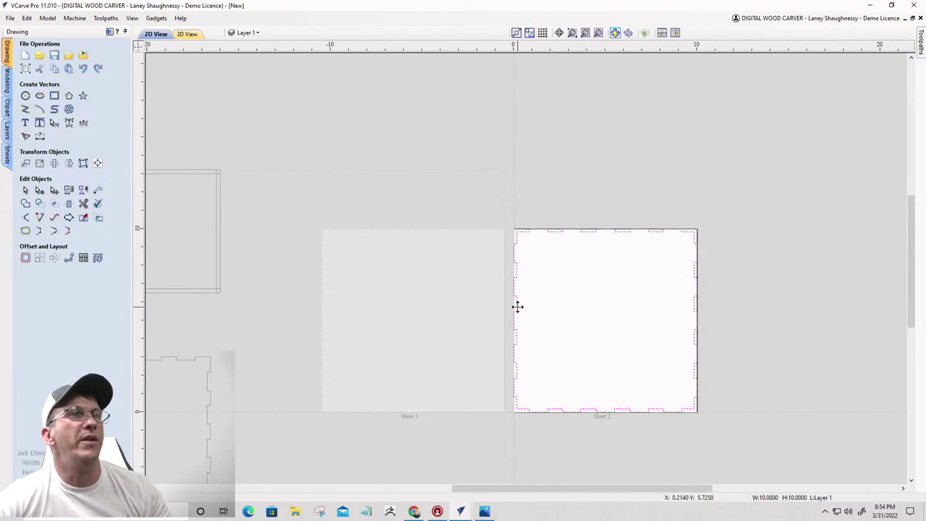
left_click_drag(518, 302, 277, 413)
scroll(278, 412, "down", 4)
scroll(270, 484, "up", 4)
scroll(310, 485, "down", 2)
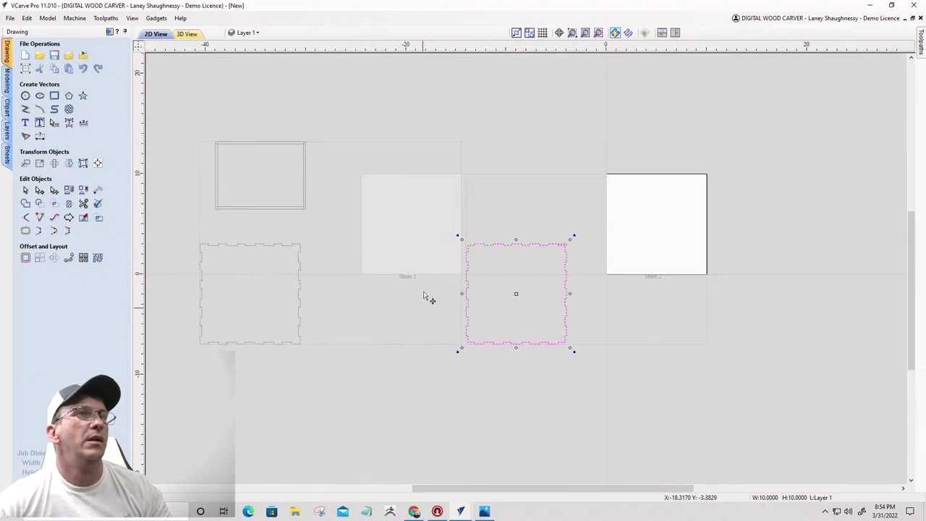
scroll(460, 292, "up", 2)
scroll(467, 291, "up", 3)
scroll(470, 313, "down", 5)
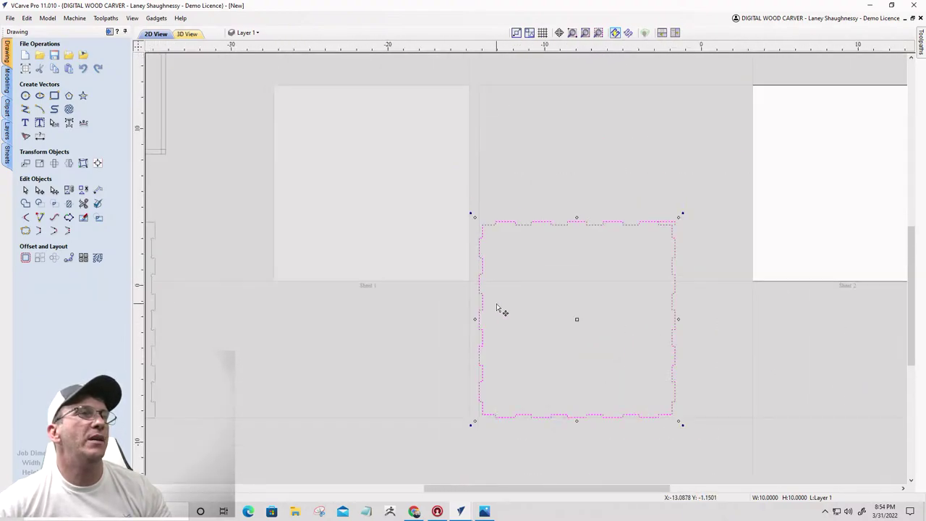
scroll(484, 305, "up", 5)
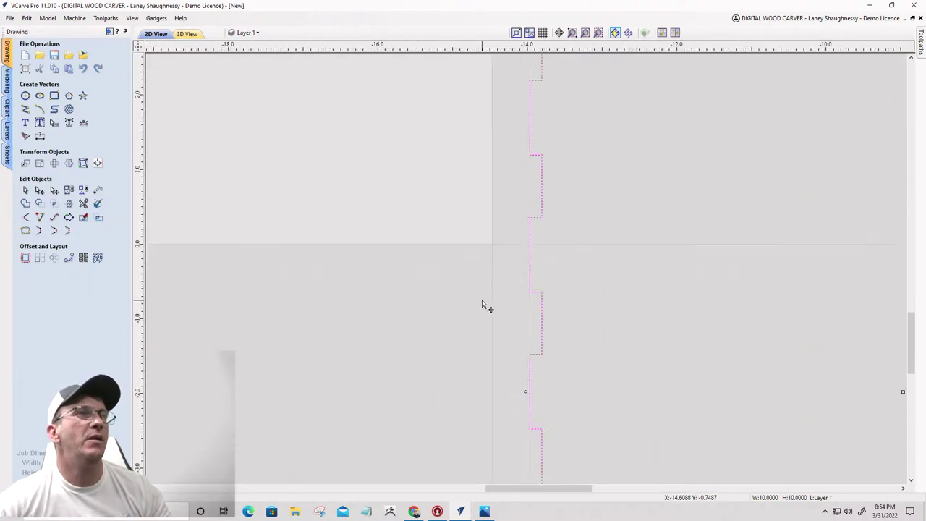
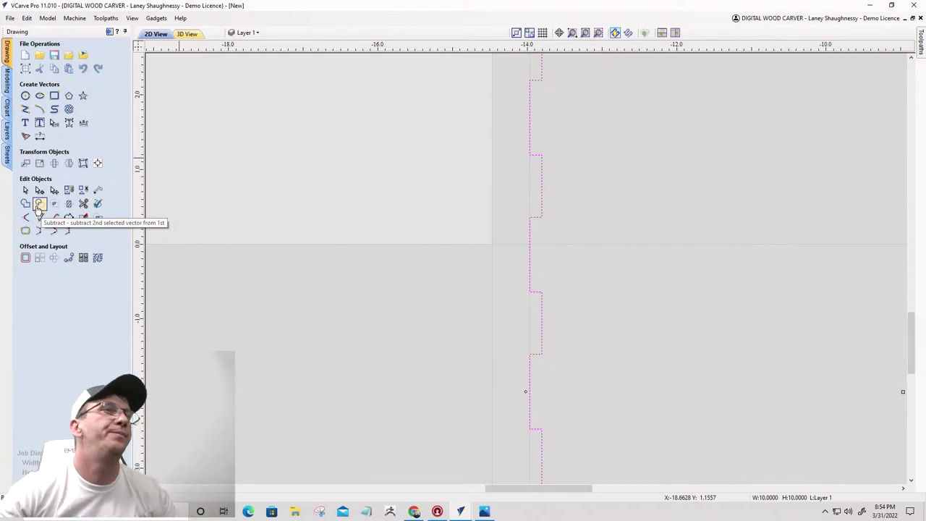
Step: Add dog-bone fillets with a 0.0625-inch tool radius to the inner notch corners along the outline's upper left edge and top edge
left_click(26, 216)
scroll(590, 177, "down", 1)
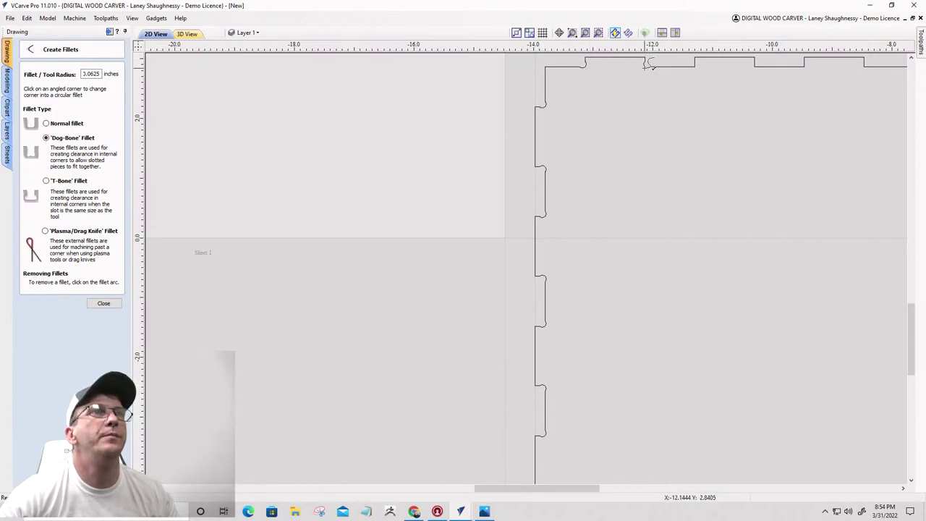
left_click(753, 70)
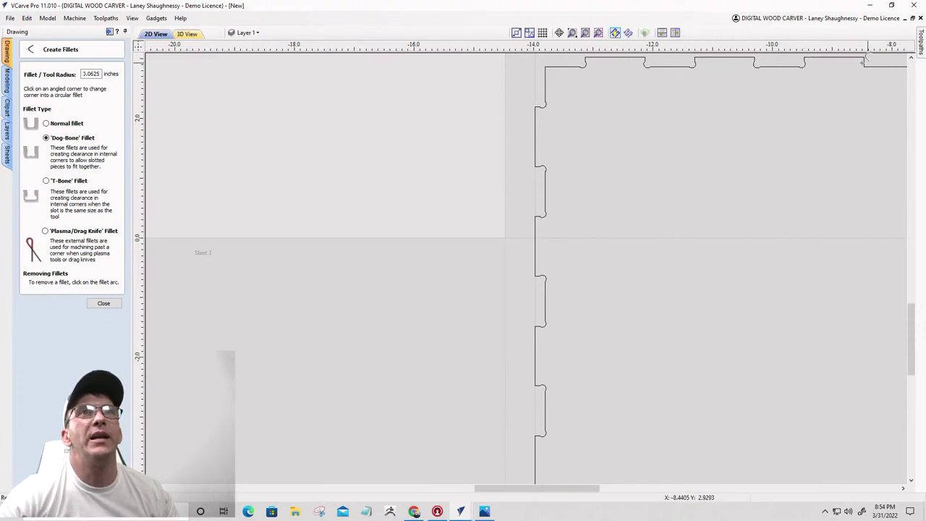
scroll(796, 108, "down", 3)
scroll(734, 123, "up", 3)
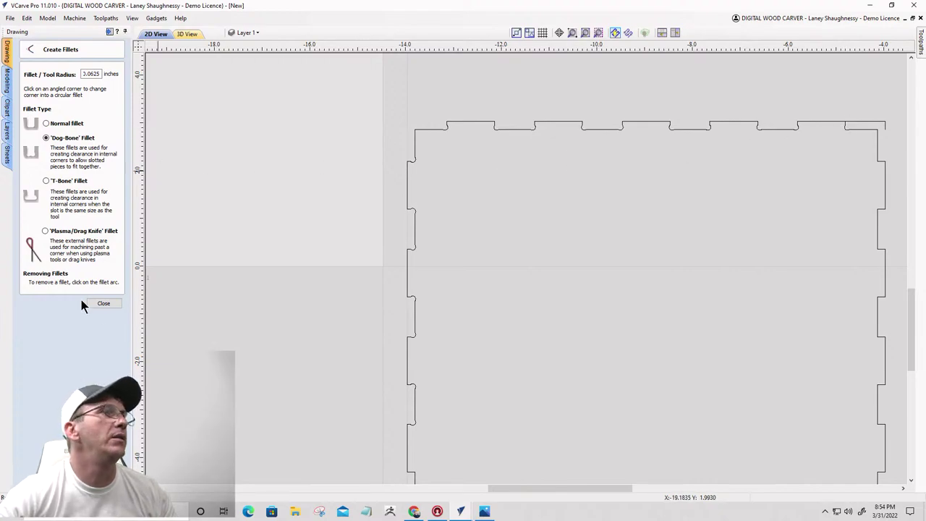
left_click(103, 301)
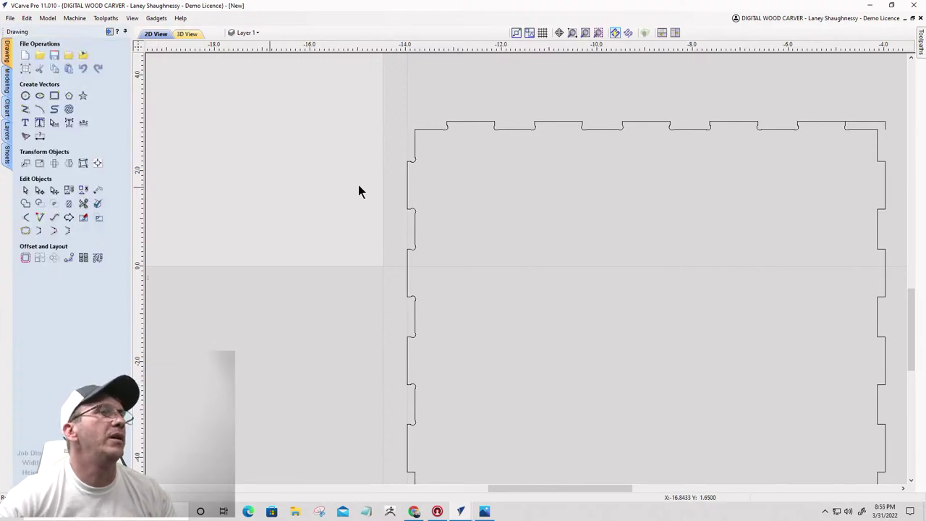
Step: Try to trim the surplus line at the outline's upper-right corner, undoing each trim, and end the trimming
left_click(864, 121)
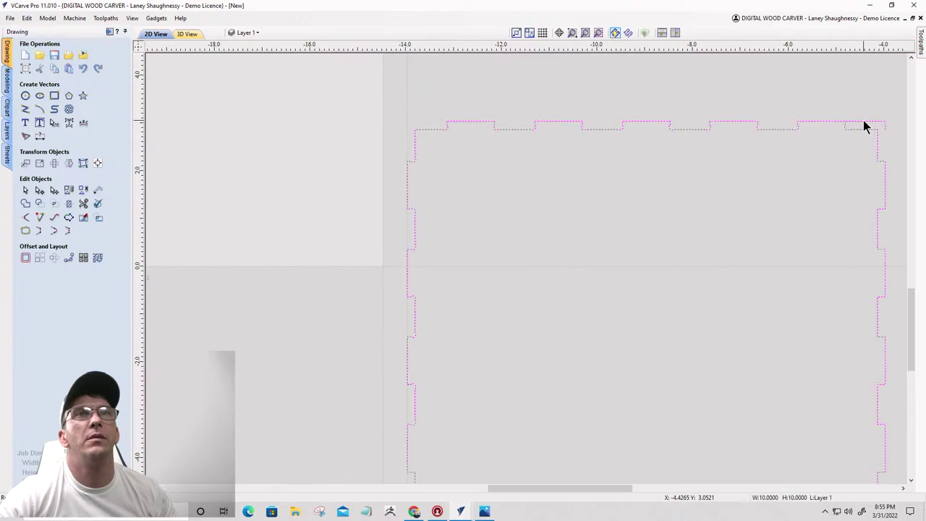
left_click(83, 205)
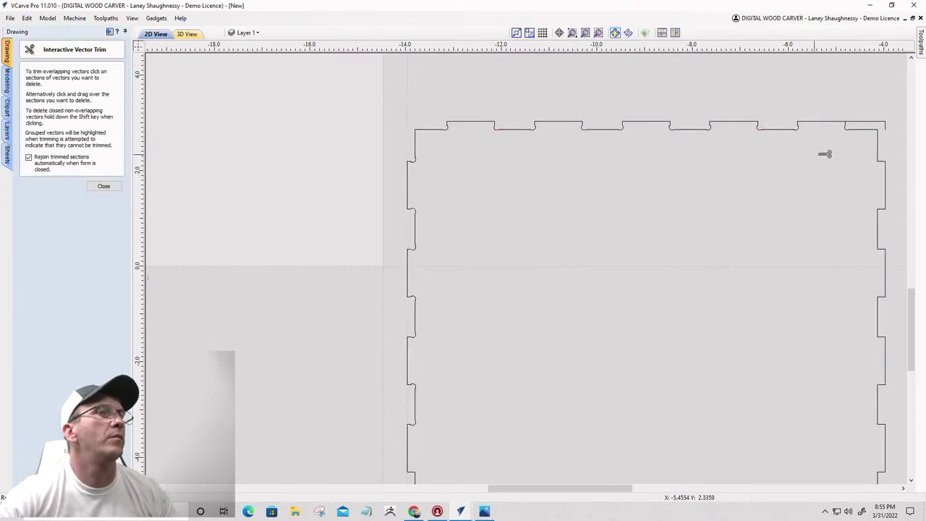
left_click(863, 122, "shift")
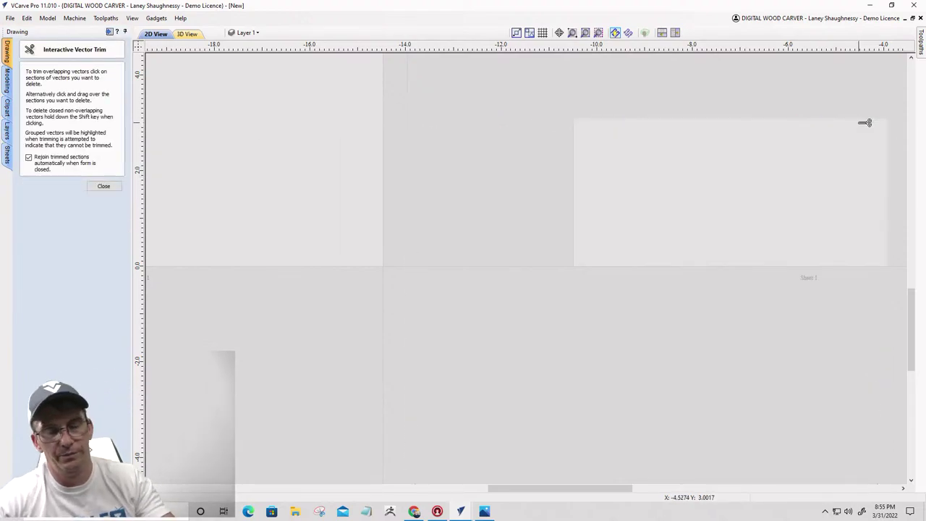
key("ctrl+z")
scroll(878, 121, "up", 10)
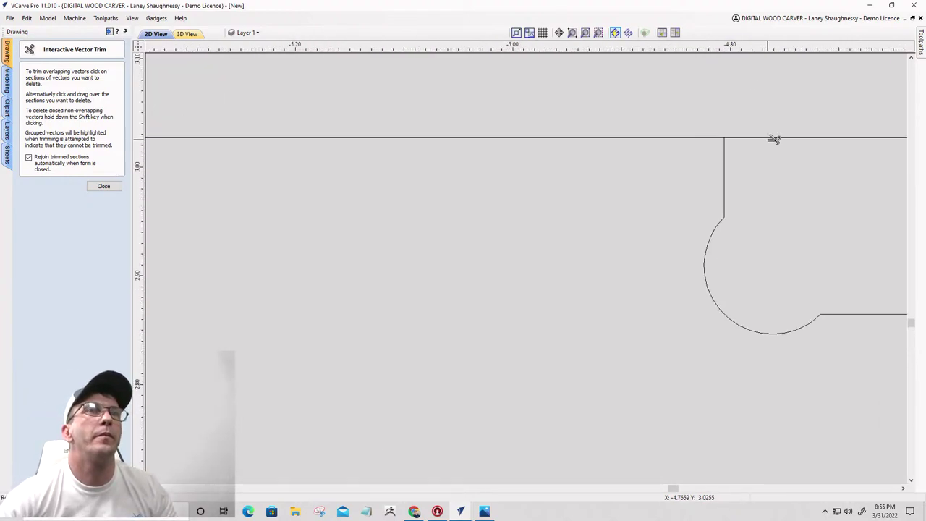
left_click(772, 136, "shift")
key("ctrl+z")
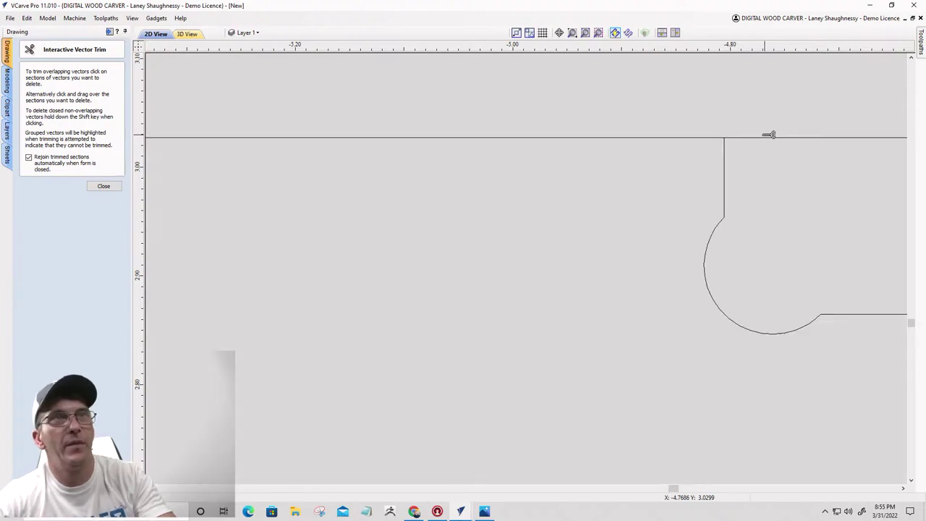
scroll(695, 227, "up", 5)
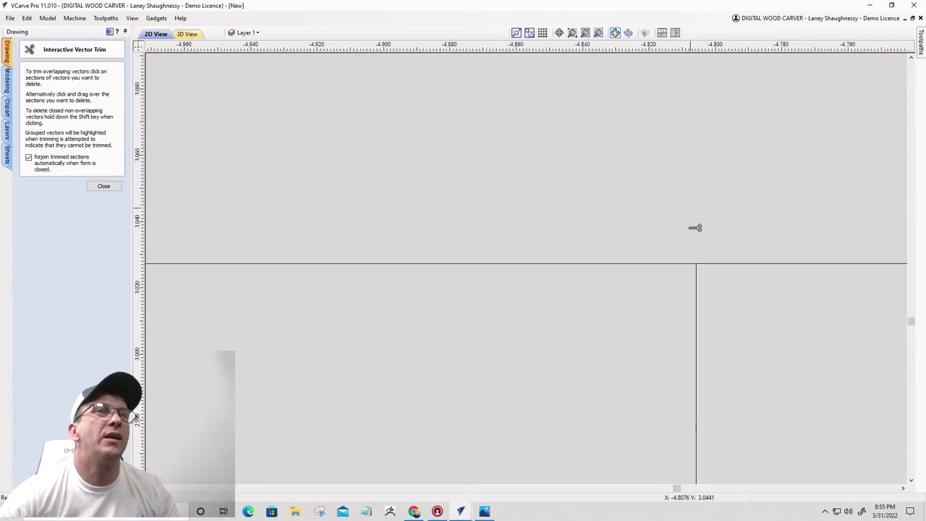
left_click(90, 187)
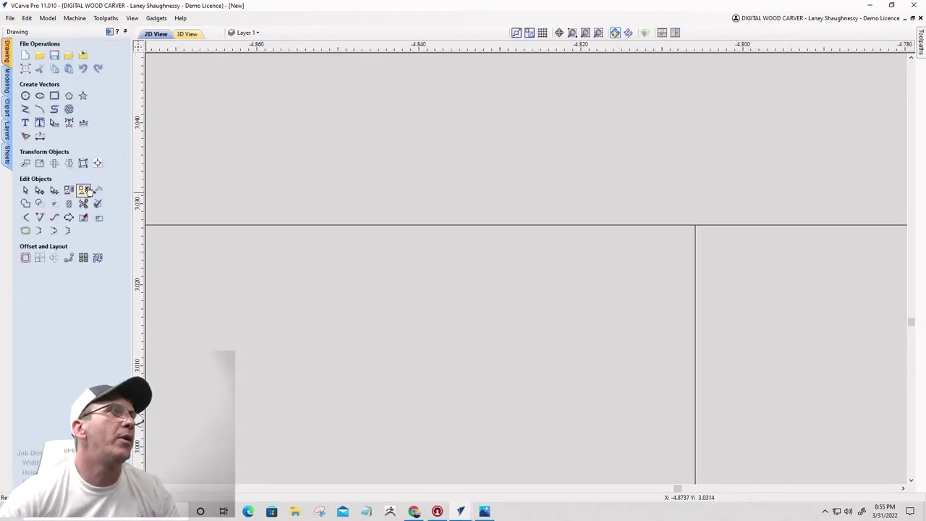
Step: Delete the overlapping spans at the right end of the outline's top edge in node editing
left_click(735, 225)
scroll(736, 226, "down", 3)
right_click(735, 226)
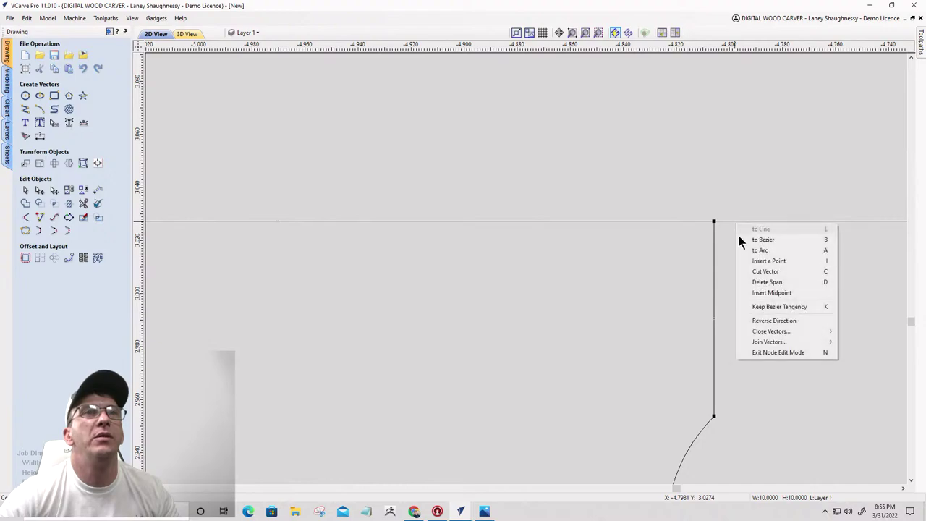
left_click(750, 283)
scroll(622, 228, "down", 8)
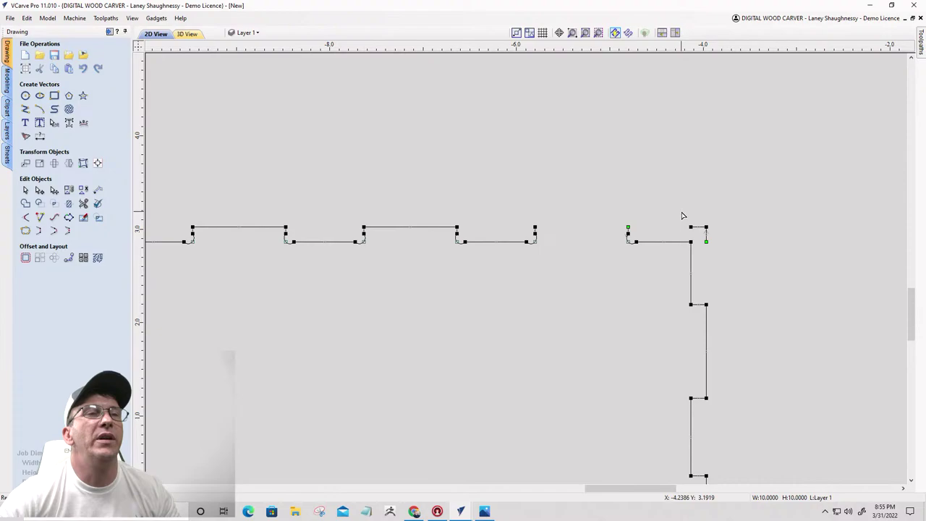
left_click(718, 244)
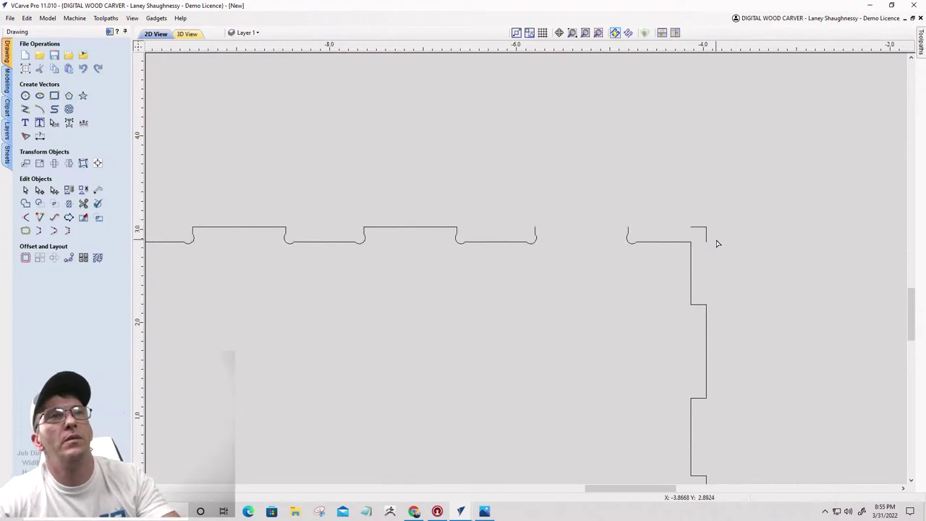
Step: Close the gap in the outline's top edge with a straight line, and delete the stray L-shaped piece at the upper-right corner
left_click(628, 243)
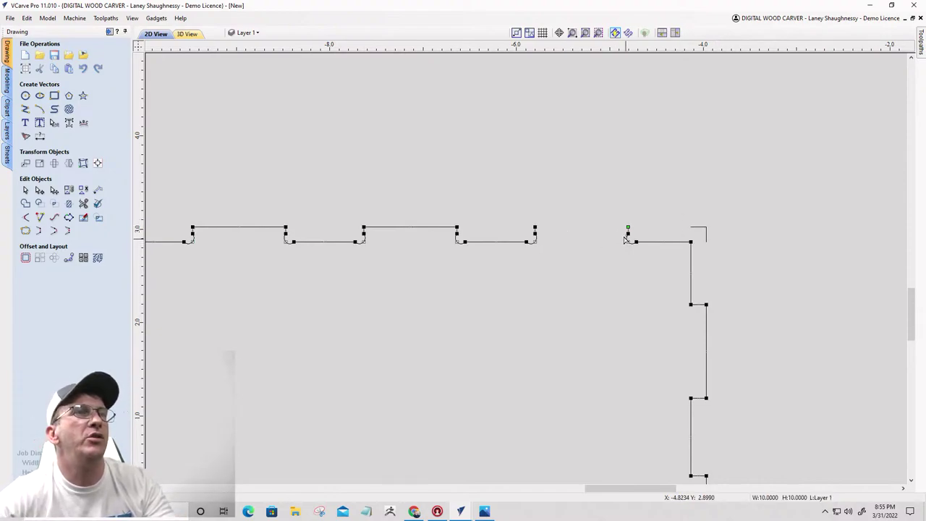
left_click(53, 230)
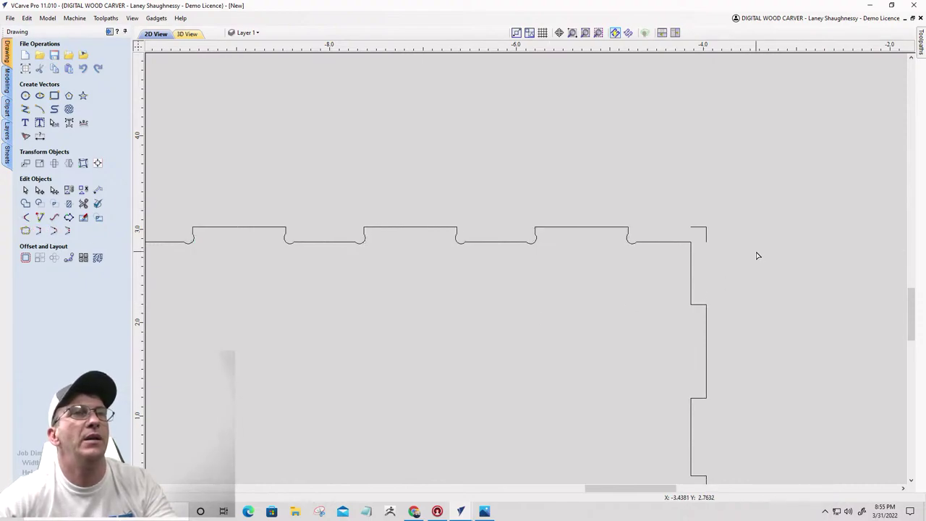
left_click(699, 228)
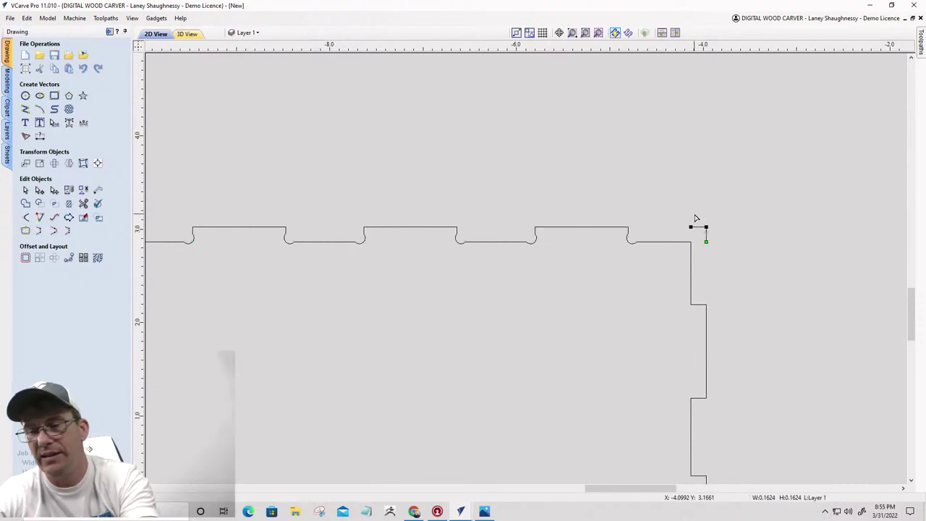
key("Delete")
scroll(724, 226, "down", 1)
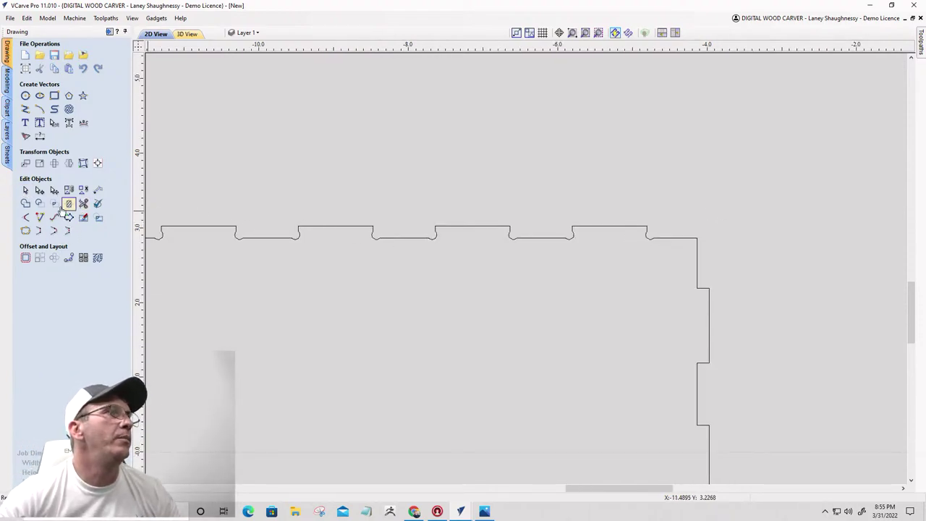
Step: Add dog-bone fillets with a 0.0625-inch tool radius to the inner notch corners along the outline's right edge
left_click(25, 217)
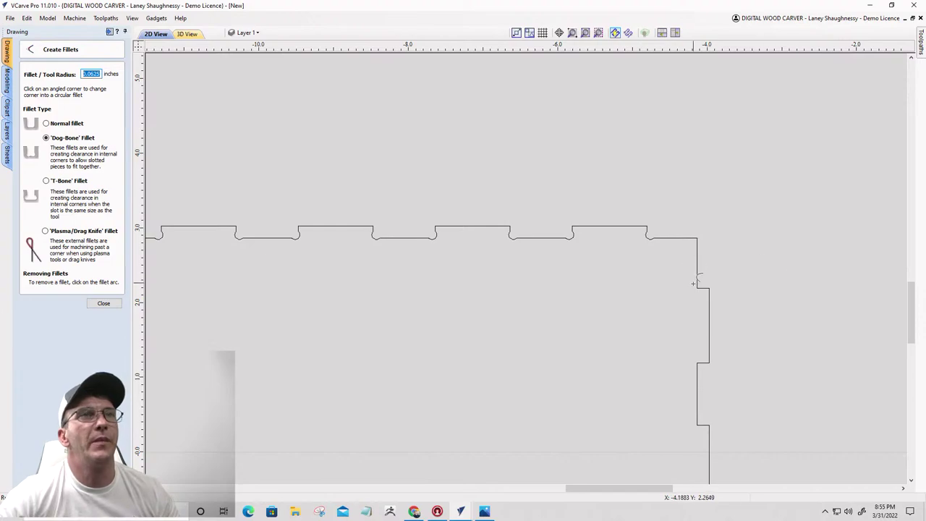
left_click(698, 287)
left_click(699, 362)
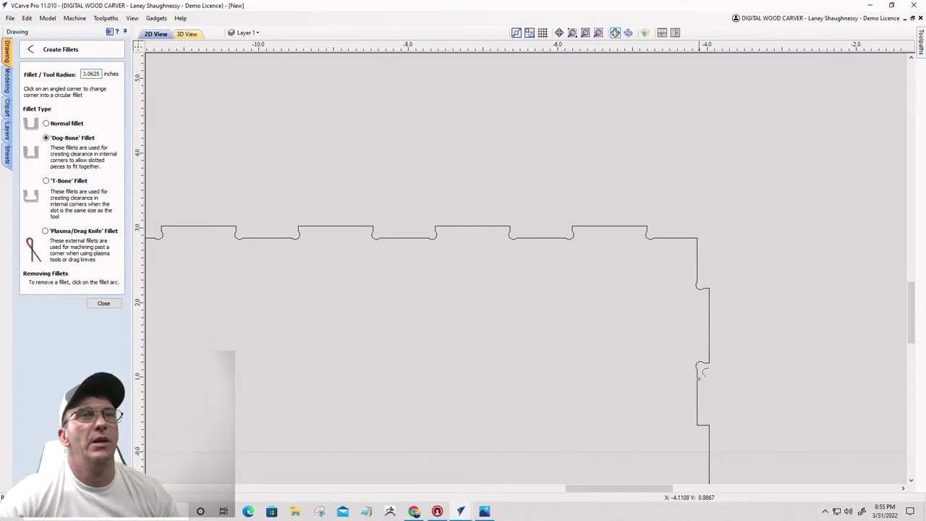
scroll(697, 425, "down", 3)
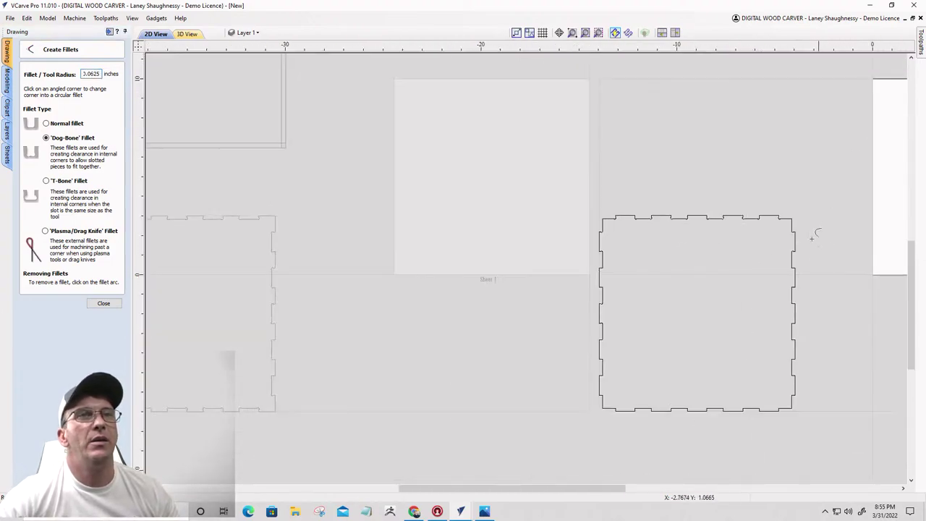
scroll(792, 308, "up", 3)
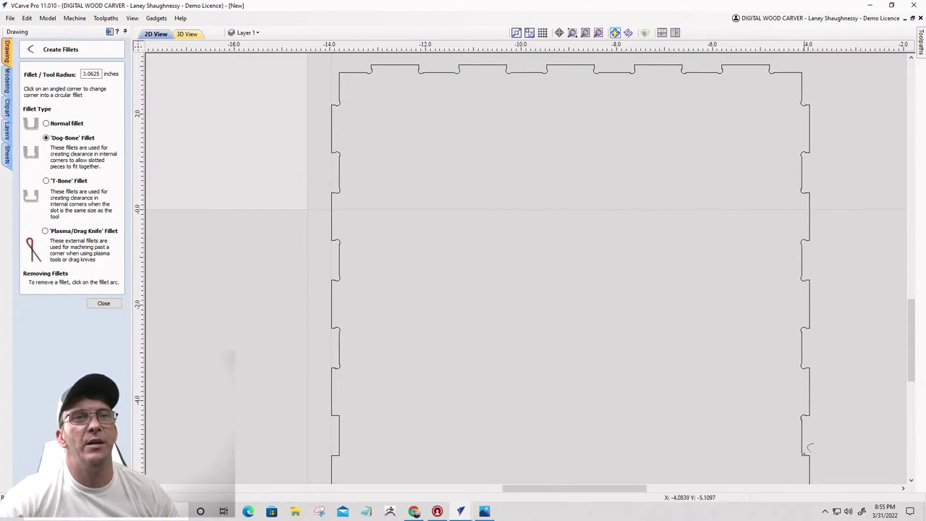
scroll(724, 289, "down", 2)
scroll(754, 441, "up", 6)
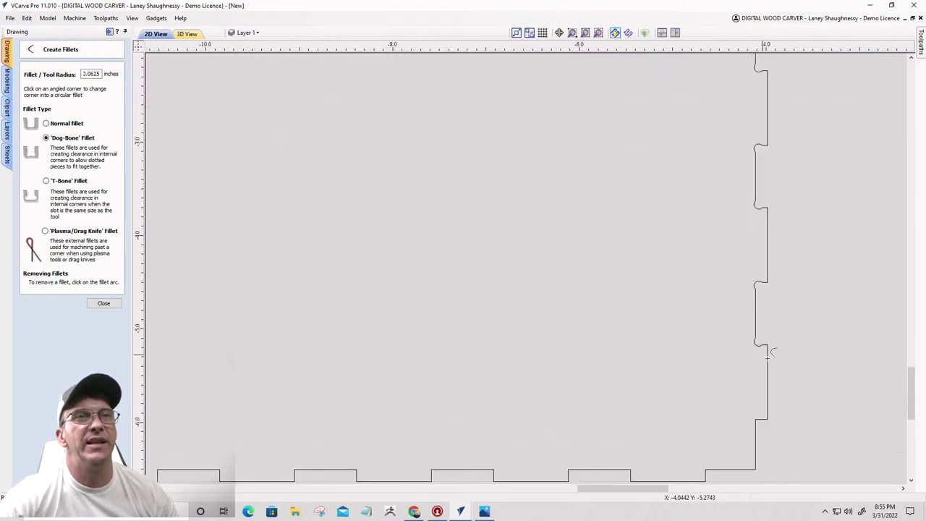
scroll(802, 184, "down", 3)
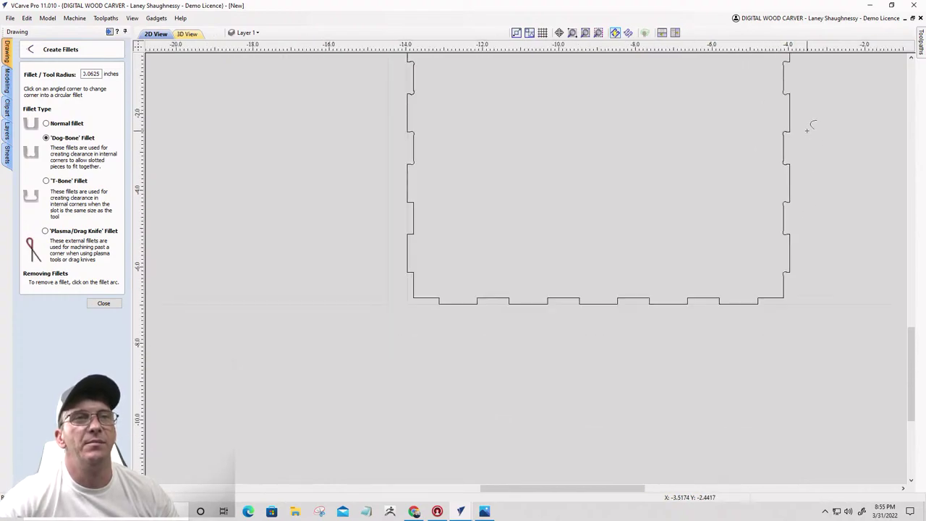
Step: Add 0.0625-inch dog-bone fillets to the inner notch corners along the outline's bottom edge
scroll(760, 311, "up", 4)
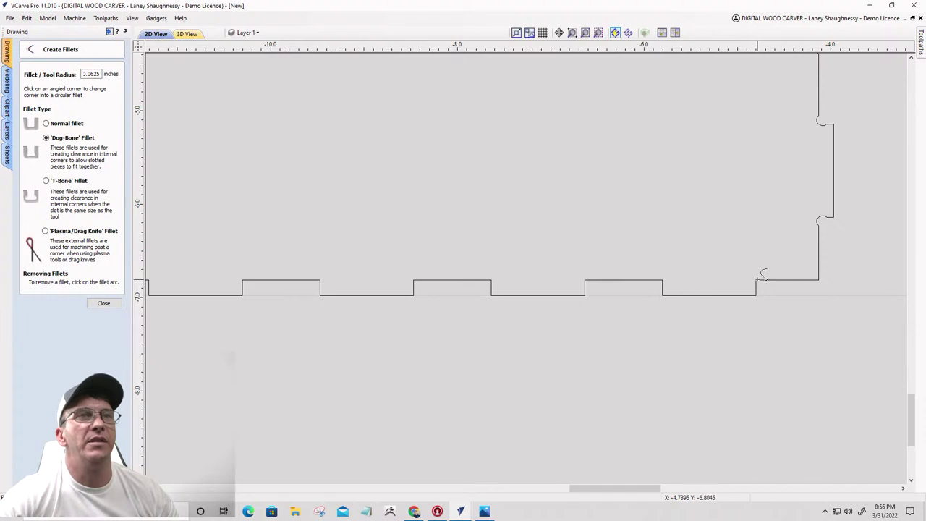
left_click(661, 279)
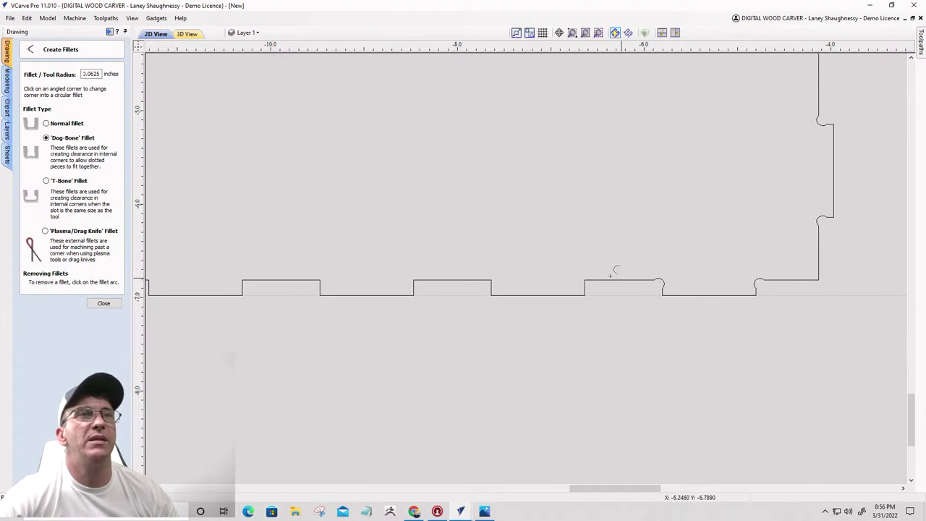
left_click(493, 280)
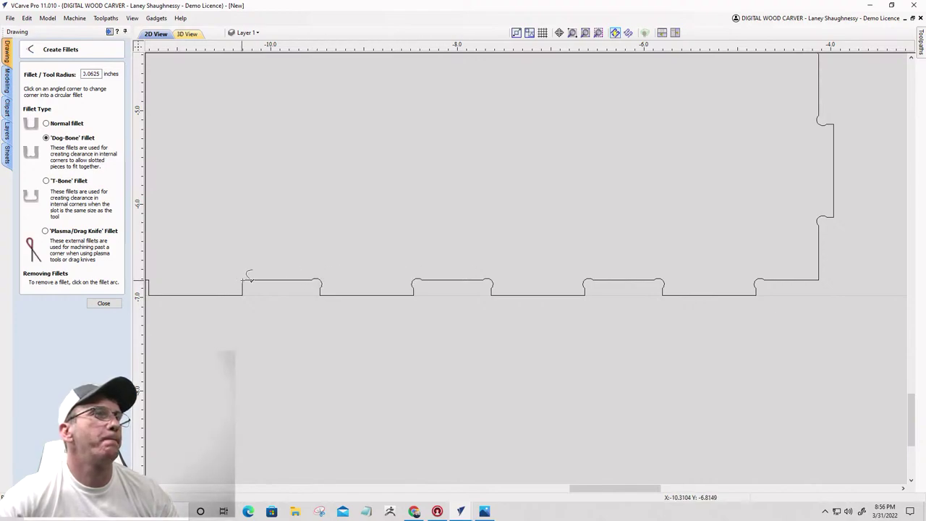
scroll(434, 222, "down", 3)
scroll(225, 252, "up", 3)
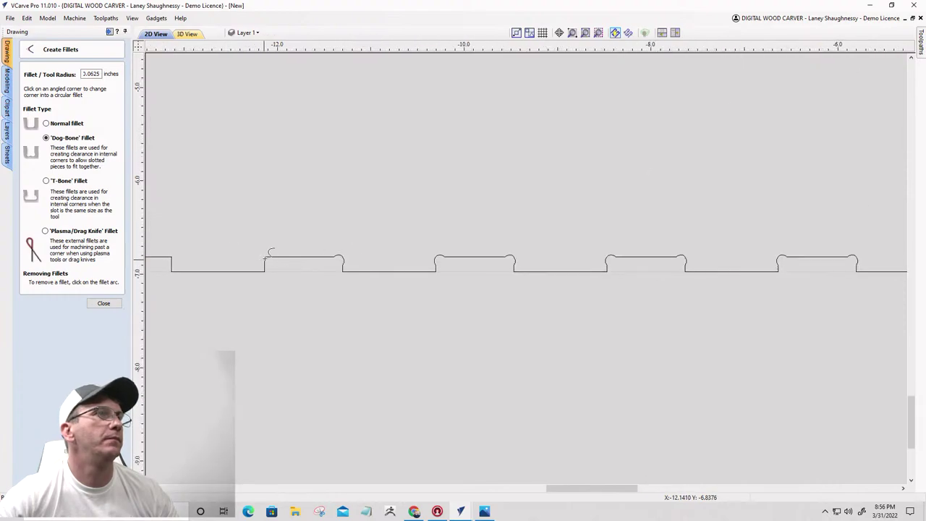
scroll(629, 143, "down", 6)
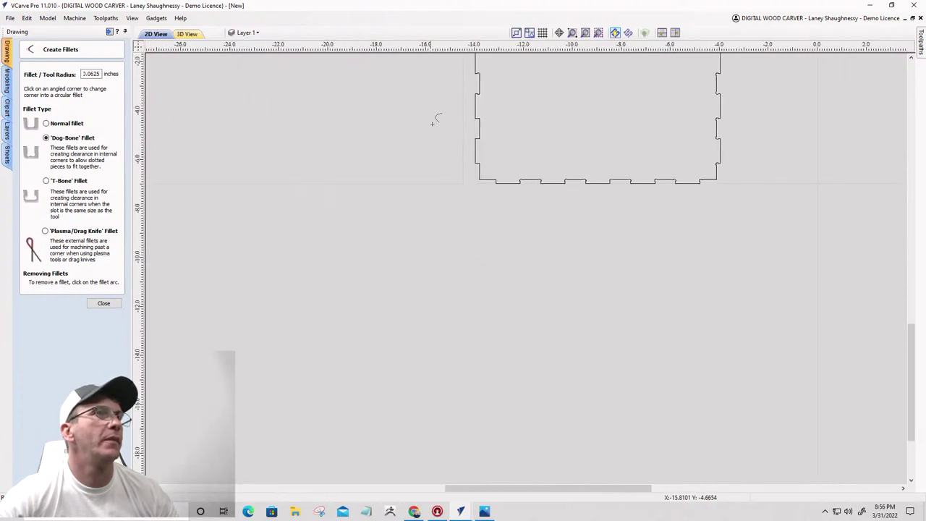
Step: Add dog-bone fillets to the remaining inner corners on the lower part of the outline's left edge, and finish filleting
scroll(478, 159, "up", 6)
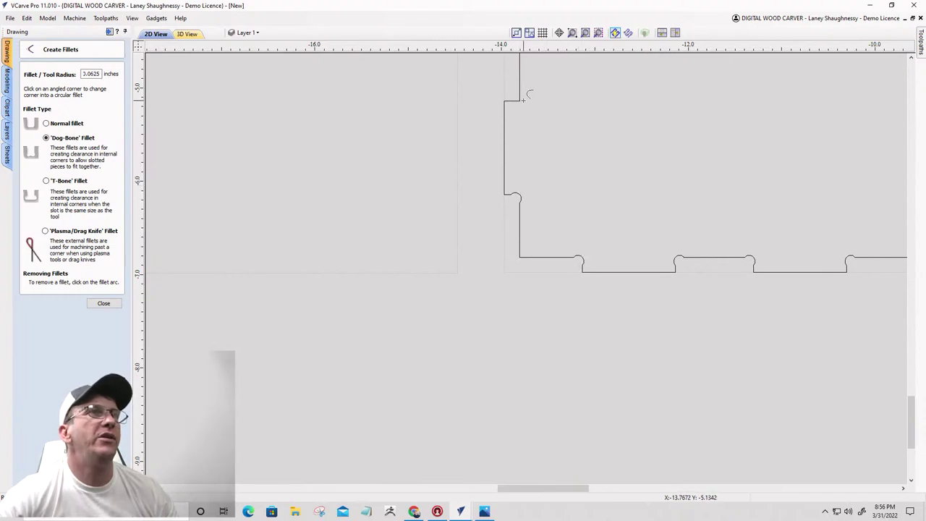
scroll(529, 217, "down", 4)
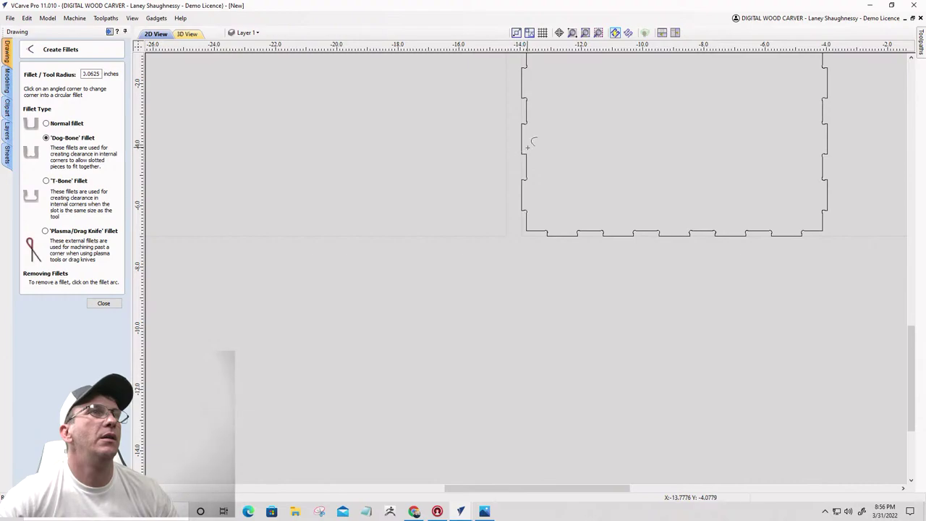
scroll(523, 159, "up", 4)
scroll(523, 169, "down", 6)
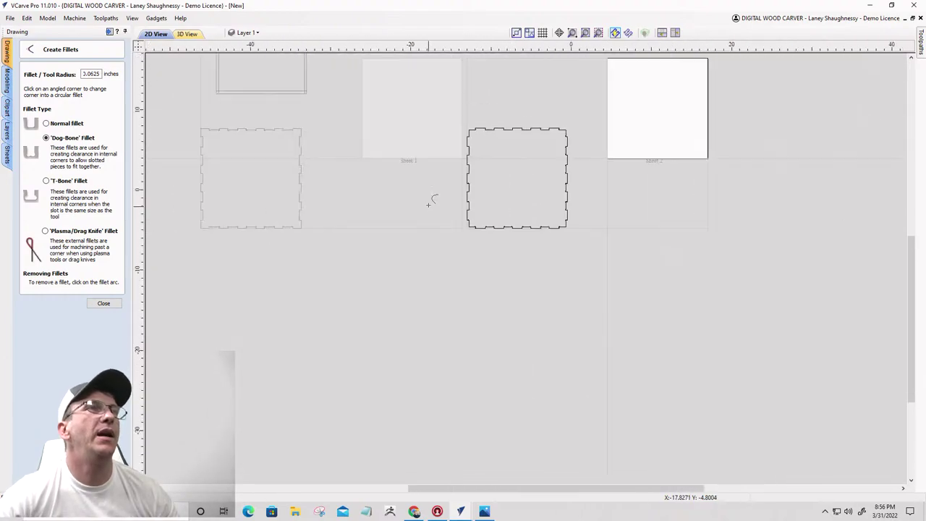
scroll(516, 169, "down", 3)
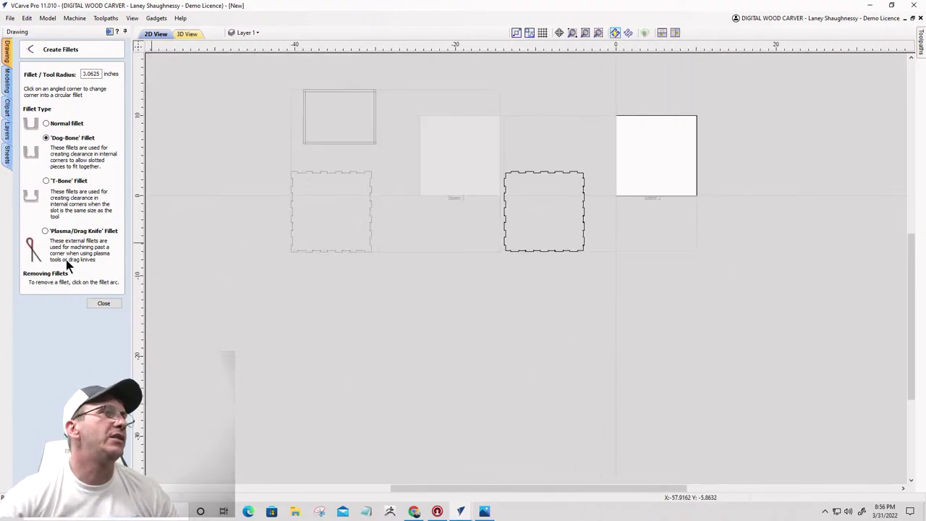
left_click(103, 304)
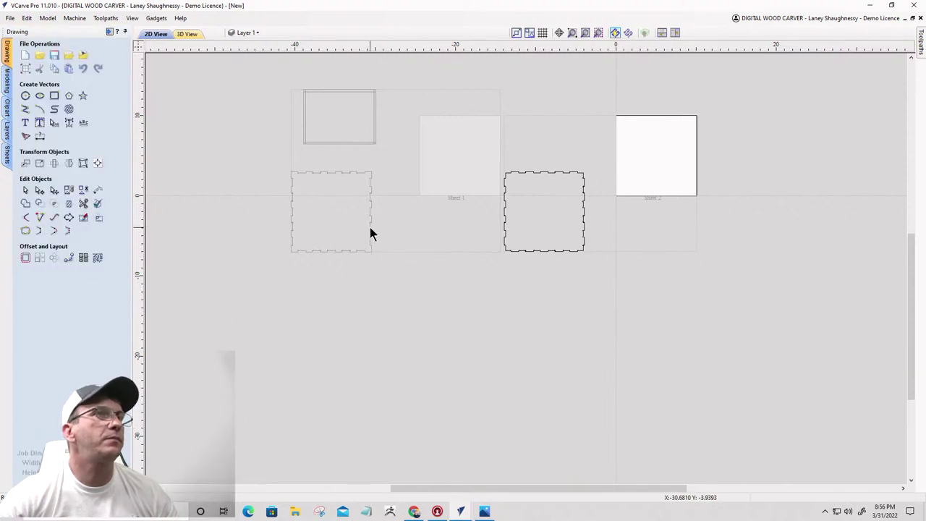
Step: Try to move the filleted panel across to the other notched panel beside Sheet 1
scroll(370, 230, "up", 4)
scroll(370, 228, "down", 3)
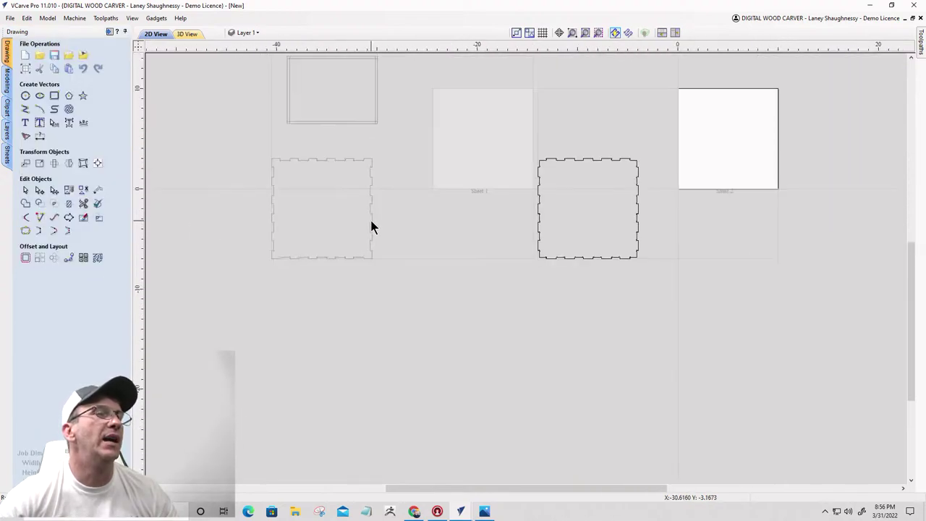
left_click(540, 209)
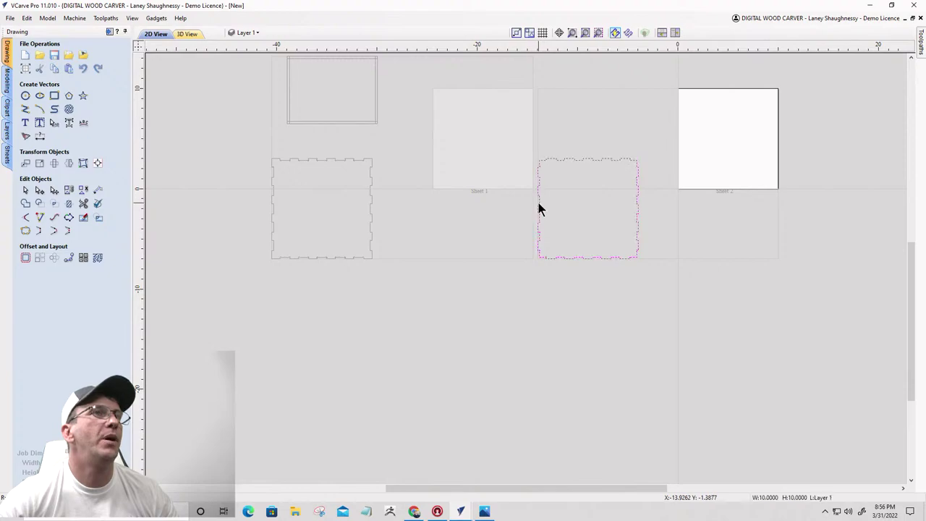
left_click_drag(538, 204, 374, 201)
scroll(397, 230, "down", 2)
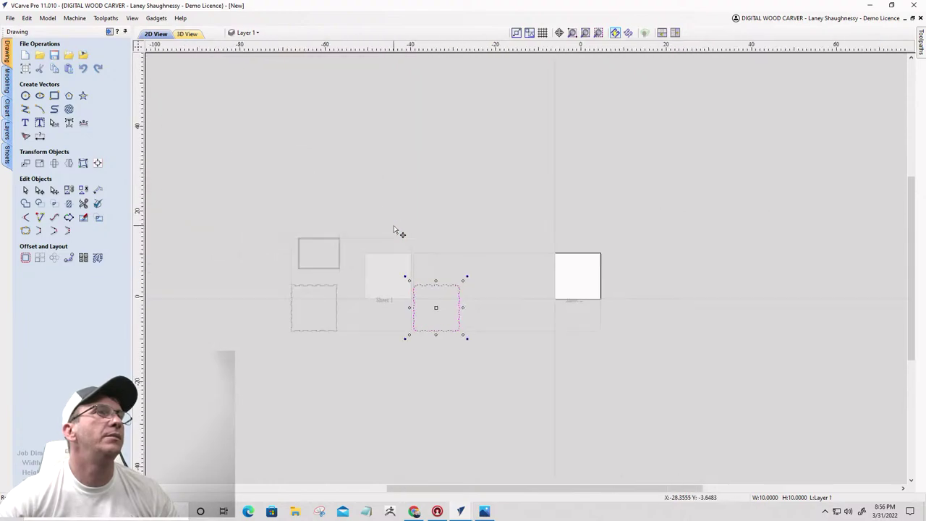
scroll(343, 302, "up", 5)
scroll(577, 326, "down", 2)
scroll(875, 348, "up", 3)
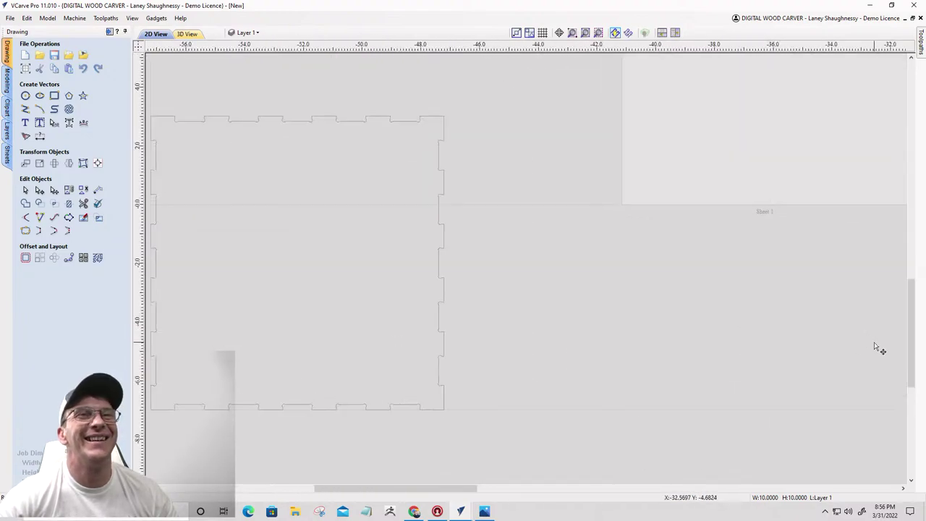
scroll(876, 348, "down", 3)
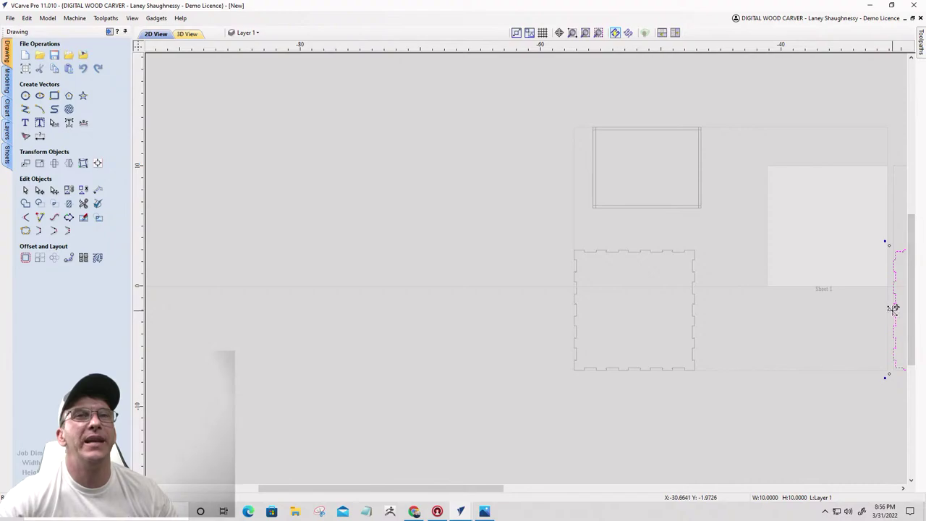
left_click_drag(895, 309, 694, 309)
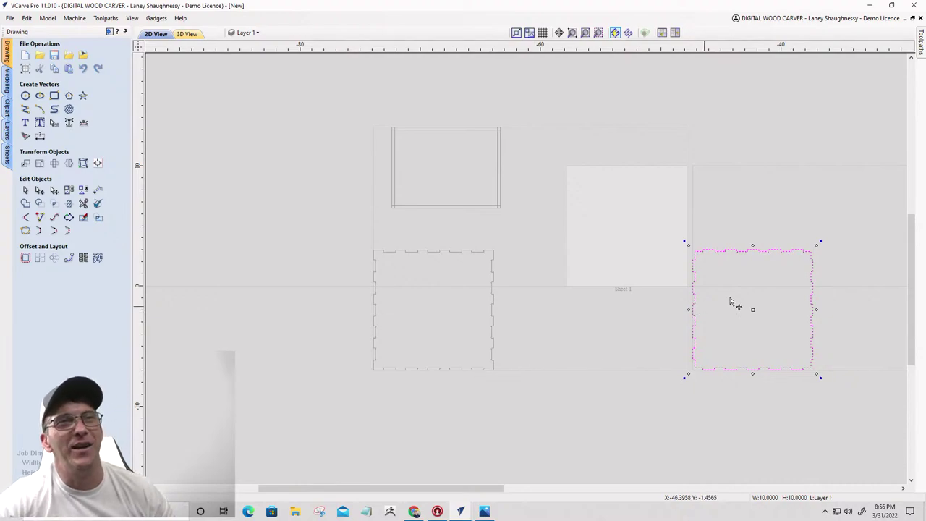
Step: Move the selected panel to Sheet 1 and make Sheet 1 the active sheet
right_click(693, 286)
mouse_move(716, 274)
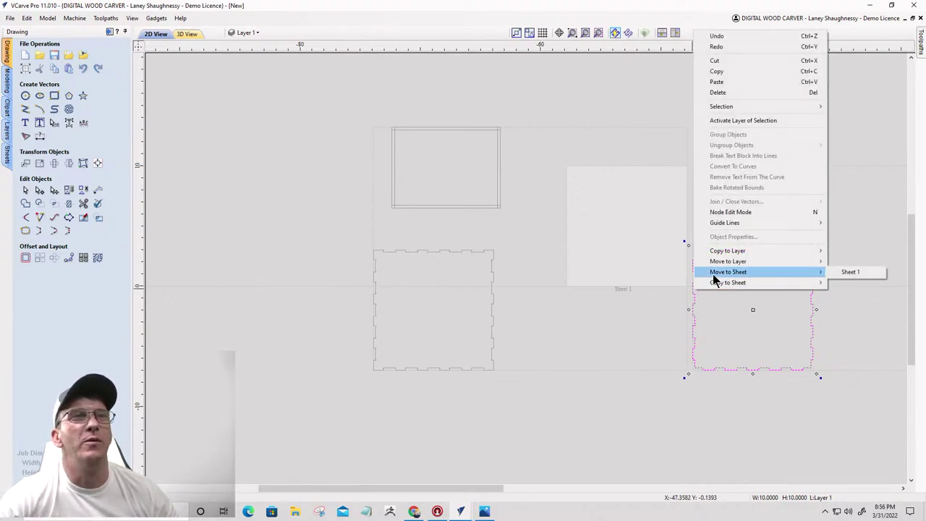
left_click(852, 273)
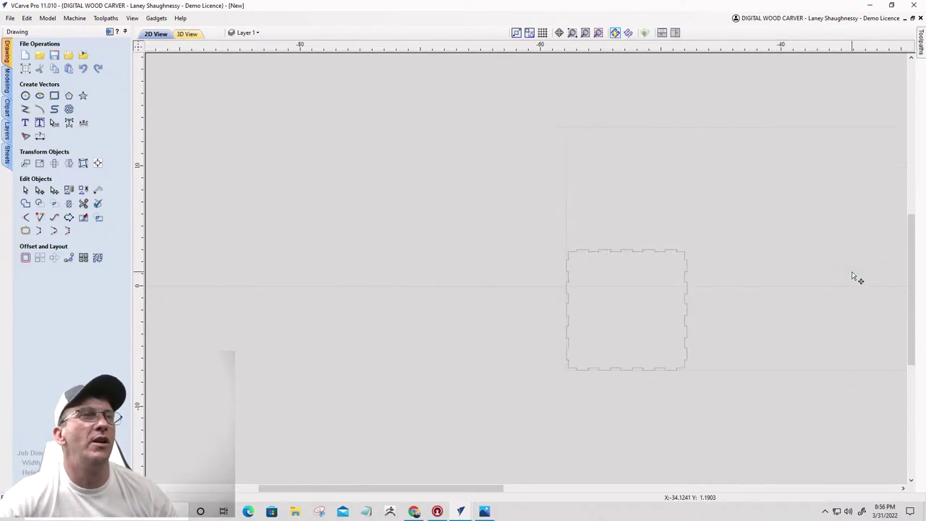
left_click(4, 157)
left_click(38, 76)
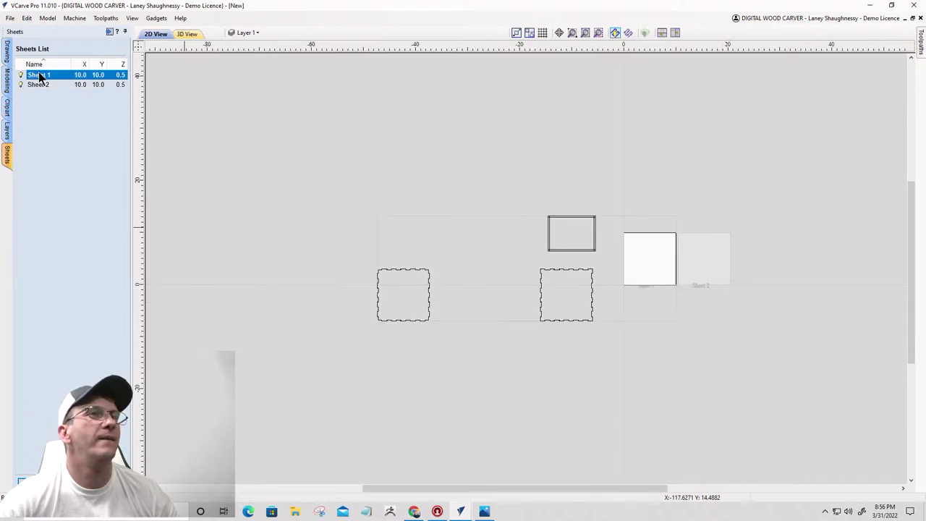
Step: Place the newly filleted panel against the left edge of the other notched panel, with the finger joints meeting
scroll(406, 351, "up", 3)
left_click(427, 311)
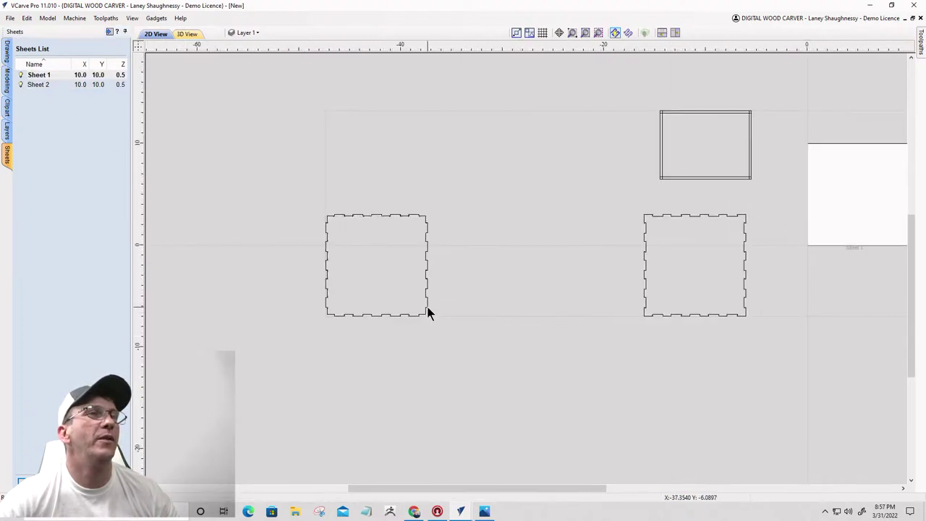
left_click_drag(431, 304, 644, 306)
scroll(666, 229, "up", 5)
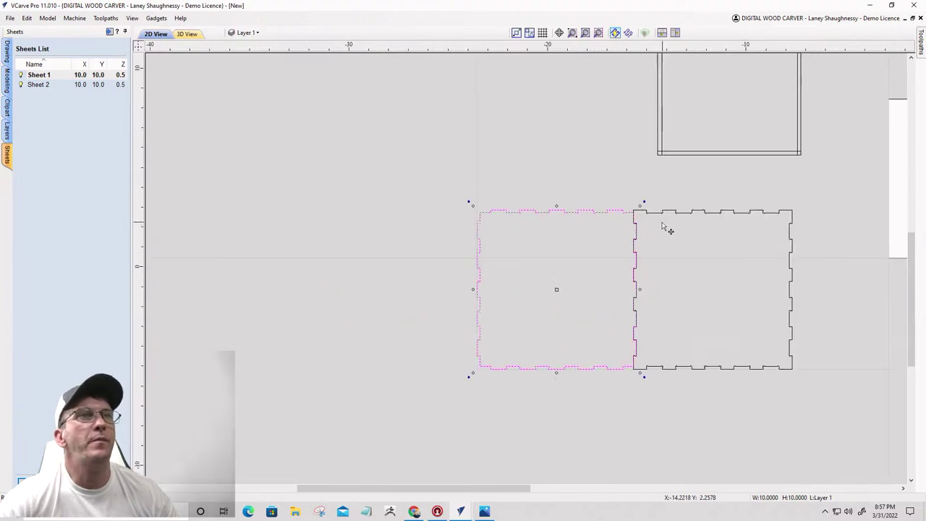
Step: Nudge the panel slightly left to line up its upper-right edge with the neighbouring panel's edge, and check how the dog-bone joints fit
scroll(624, 90, "up", 2)
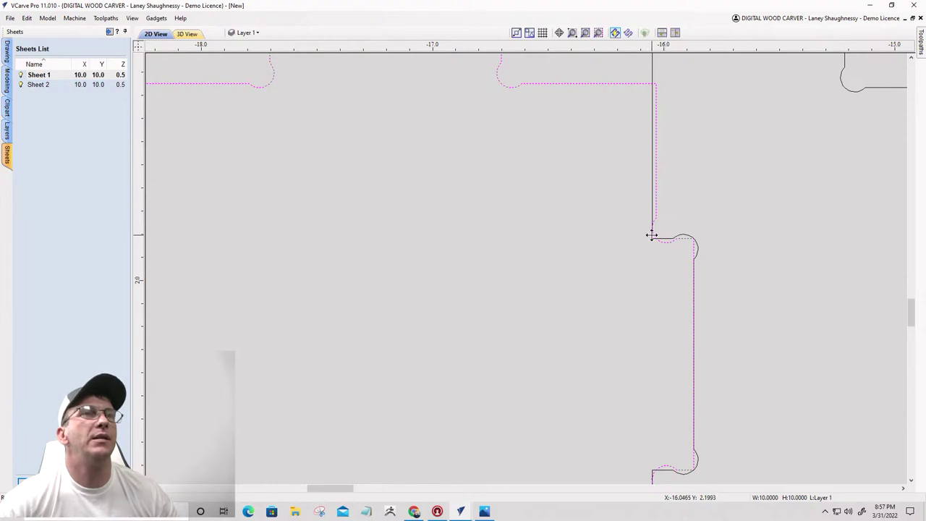
mouse_move(660, 82)
left_mouse_down()
mouse_move(642, 95)
mouse_move(645, 136)
mouse_move(655, 80)
left_mouse_up()
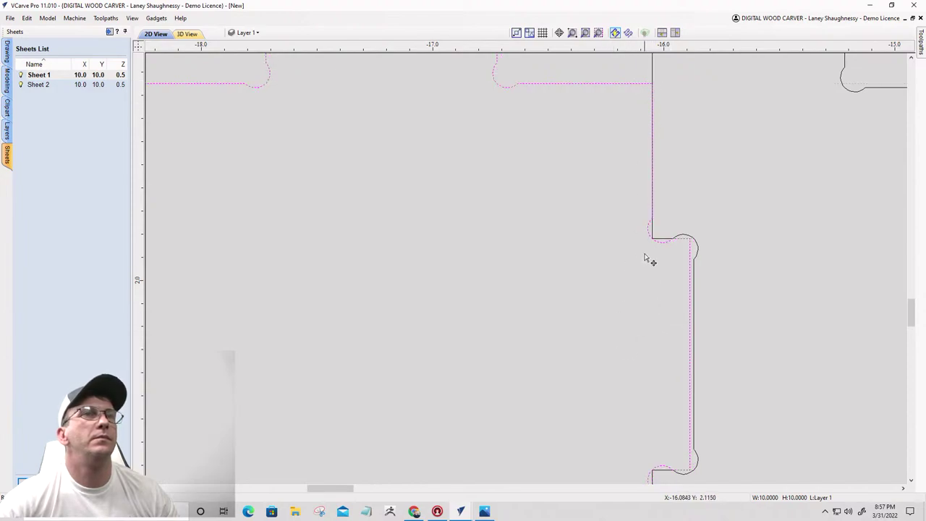
scroll(645, 259, "down", 2)
scroll(647, 252, "up", 5)
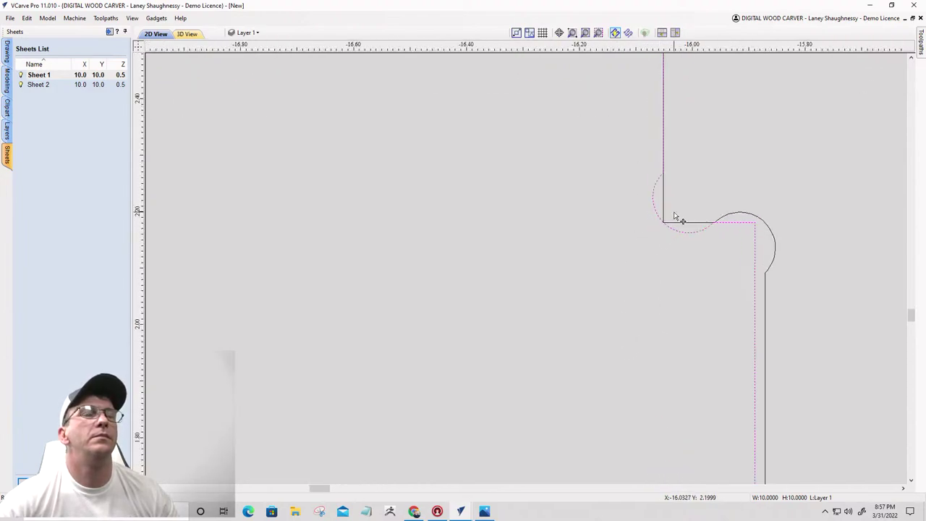
scroll(720, 245, "down", 5)
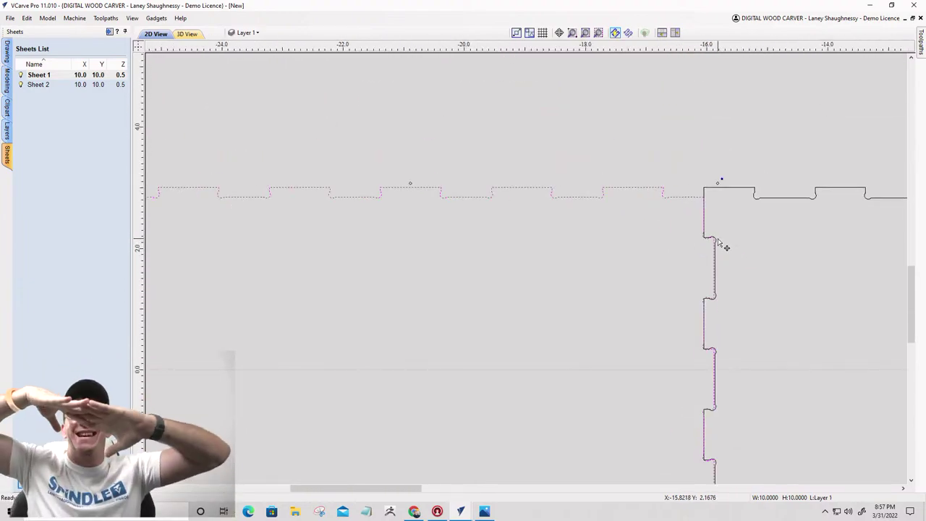
scroll(713, 228, "down", 3)
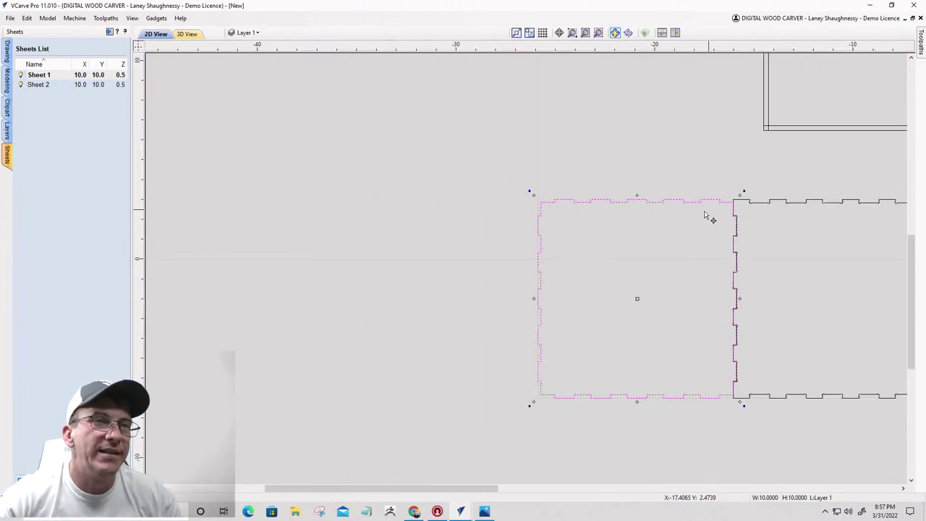
scroll(705, 216, "down", 3)
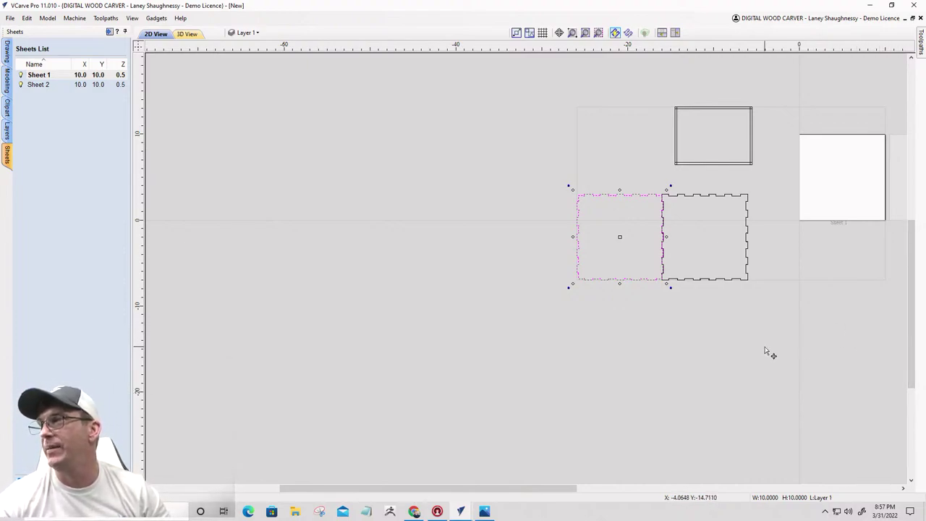
Step: Move the right-hand notched panel down and to the right, away from the joined panel
left_click(748, 231)
left_click(747, 228)
left_click_drag(748, 226, 796, 269)
Step: Select both notched panels and the rectangular frame on Sheet 1
scroll(738, 391, "down", 3)
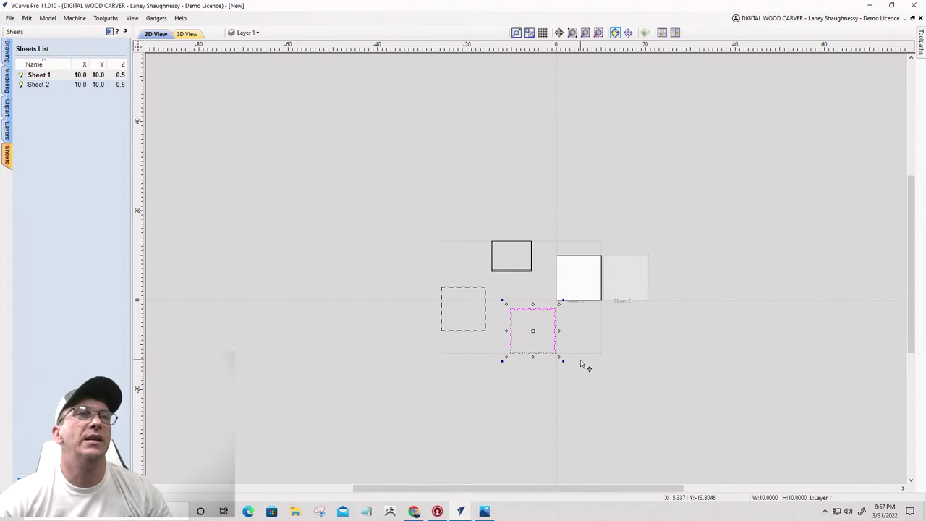
left_click_drag(346, 198, 638, 425)
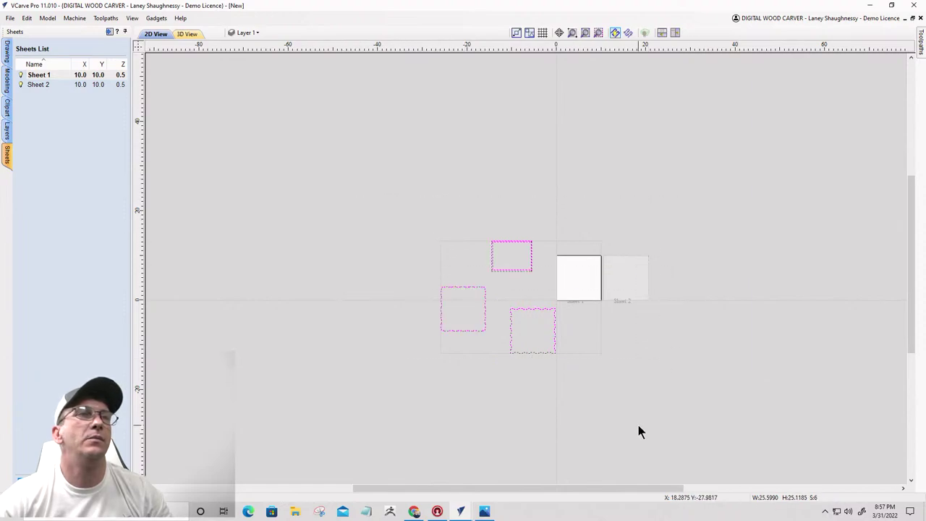